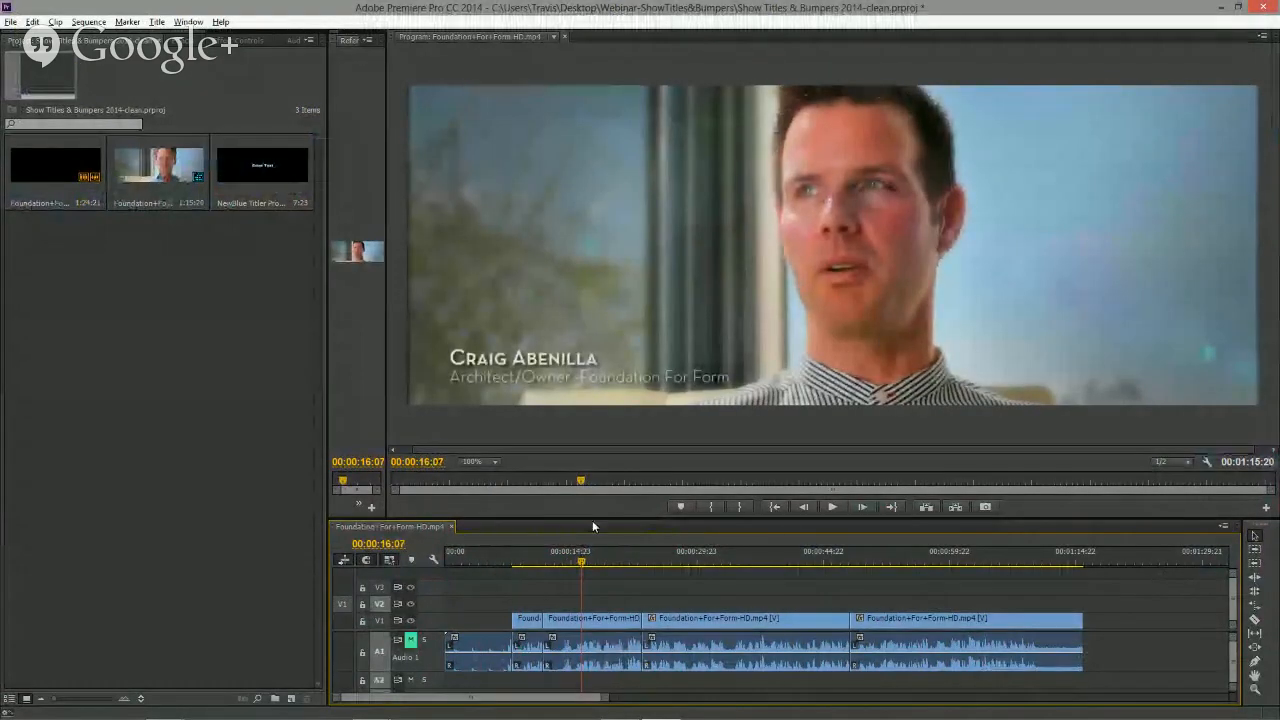
- Scrub through the sequence to review the existing lower-third name titles
{"action": "left_click_drag", "start_coordinate": [610, 562], "coordinate": [899, 564]}
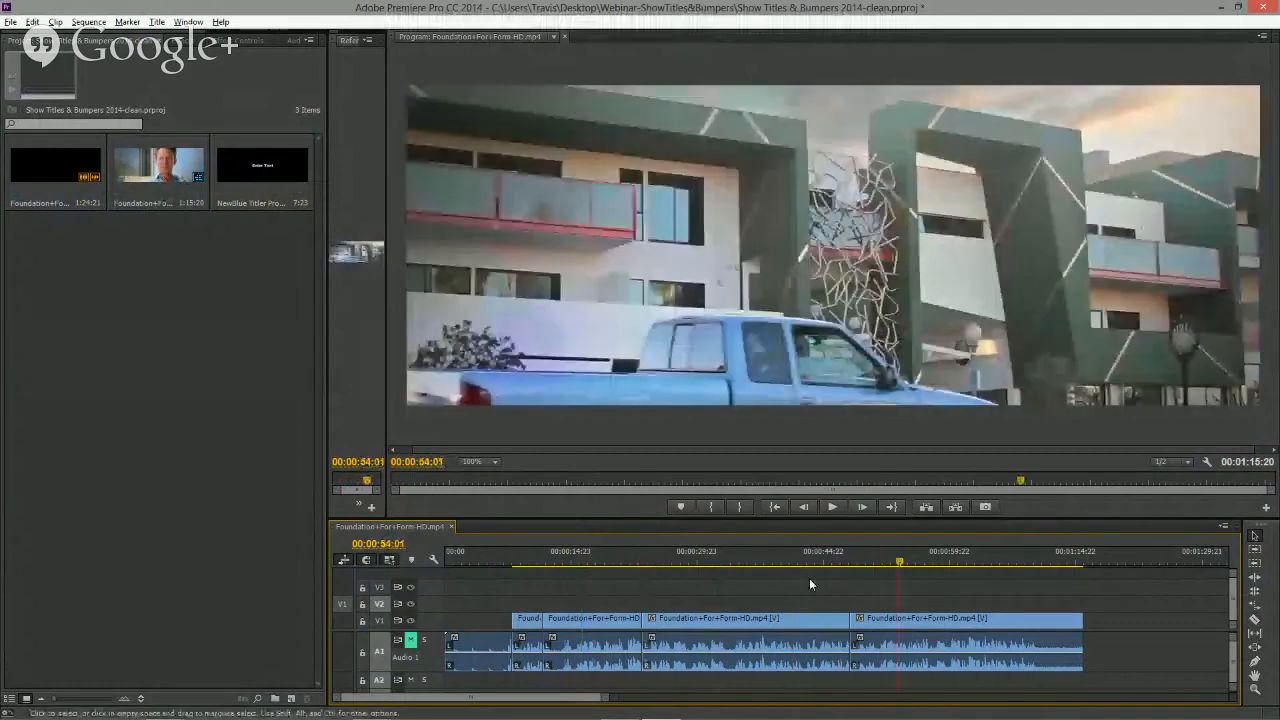
{"action": "left_click", "coordinate": [528, 563]}
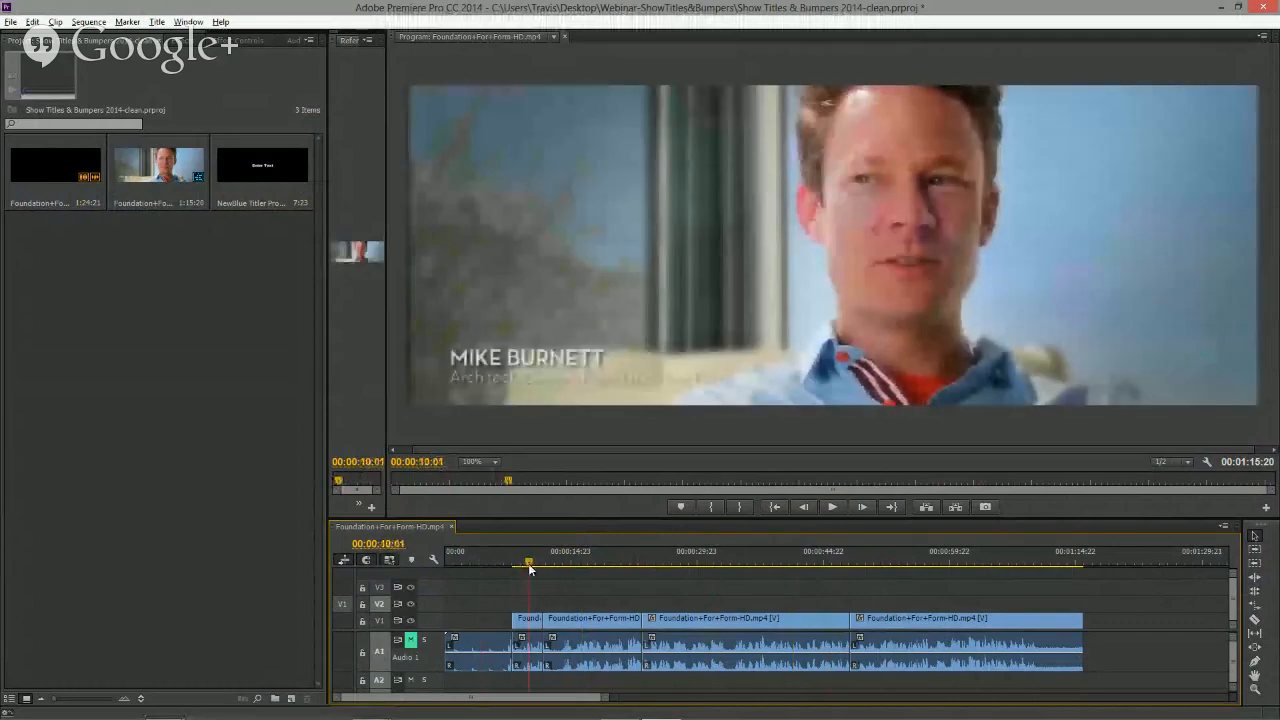
{"action": "left_click", "coordinate": [115, 398]}
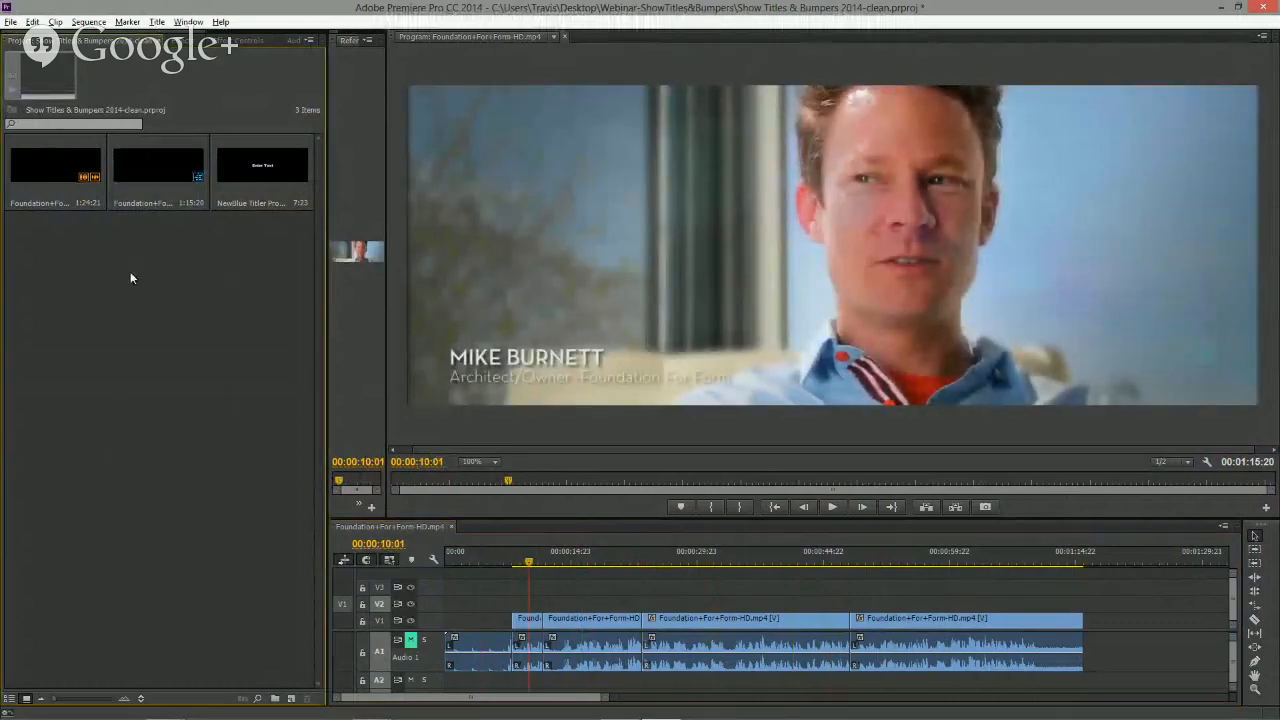
- Create a new NewBlue Titler Pro 3 item and place it on track V2 at the start of the sequence
{"action": "left_click", "coordinate": [290, 699]}
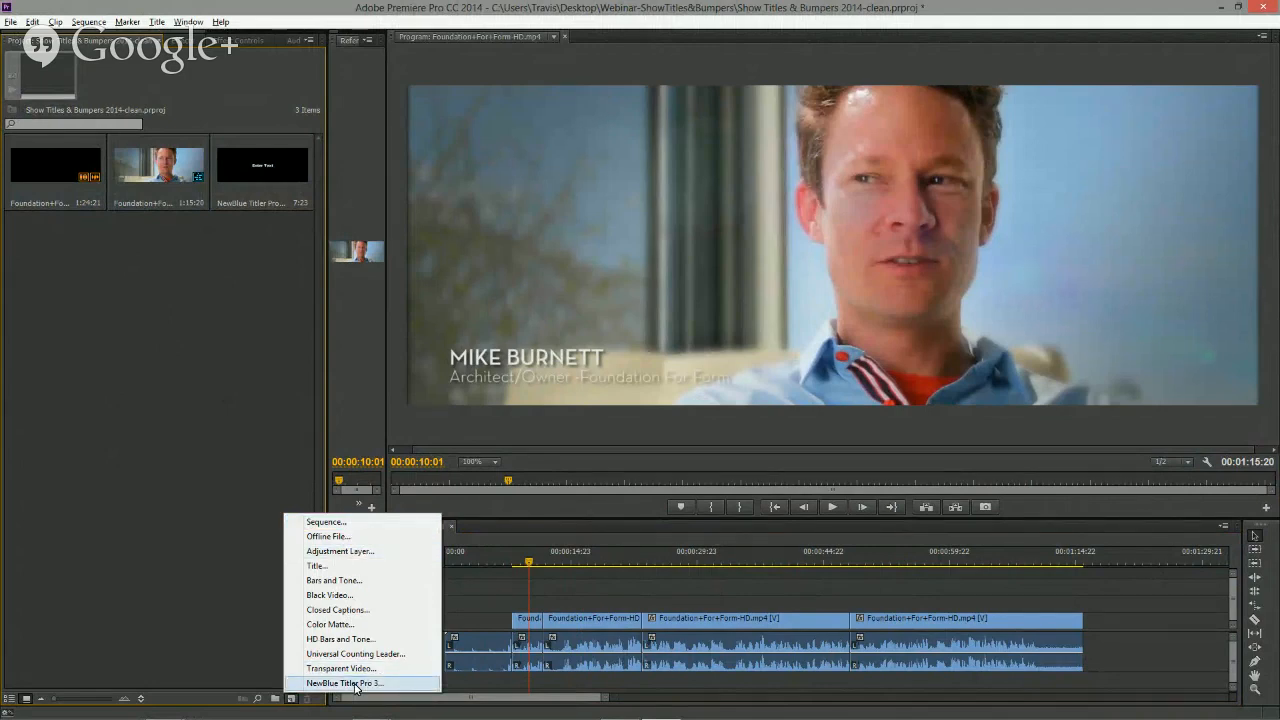
{"action": "left_click", "coordinate": [191, 314]}
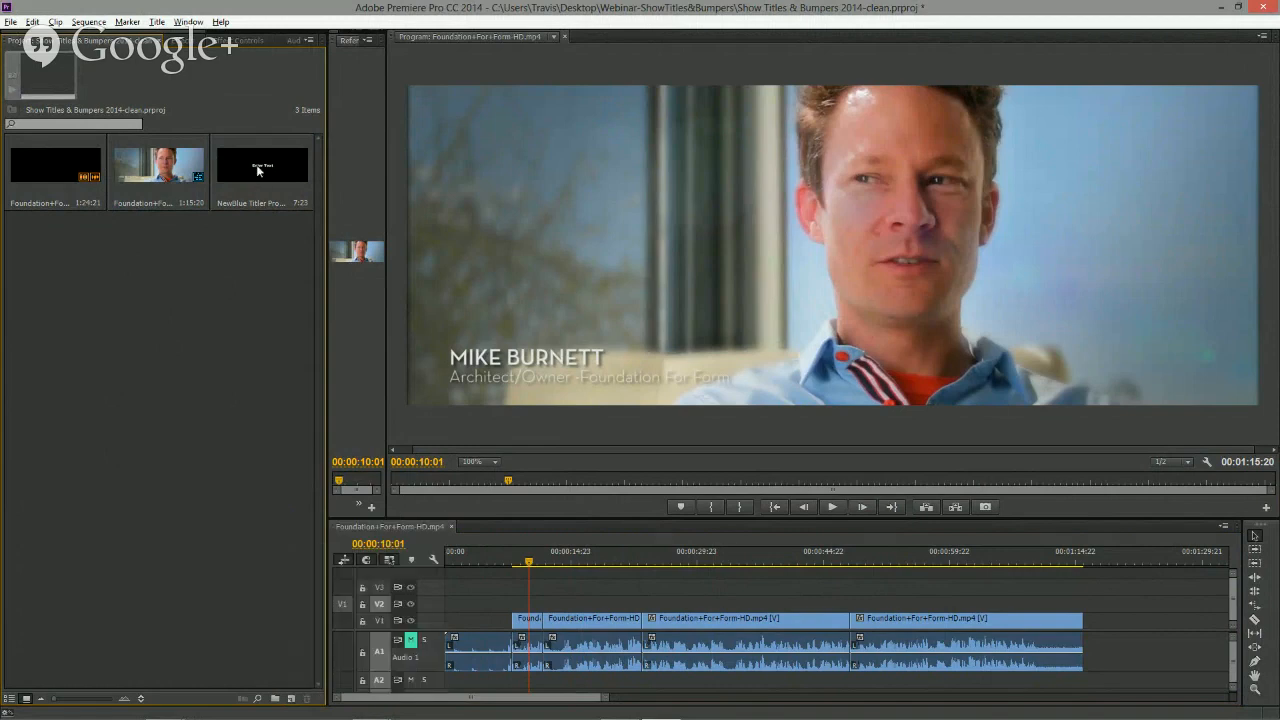
{"action": "left_click", "coordinate": [257, 170]}
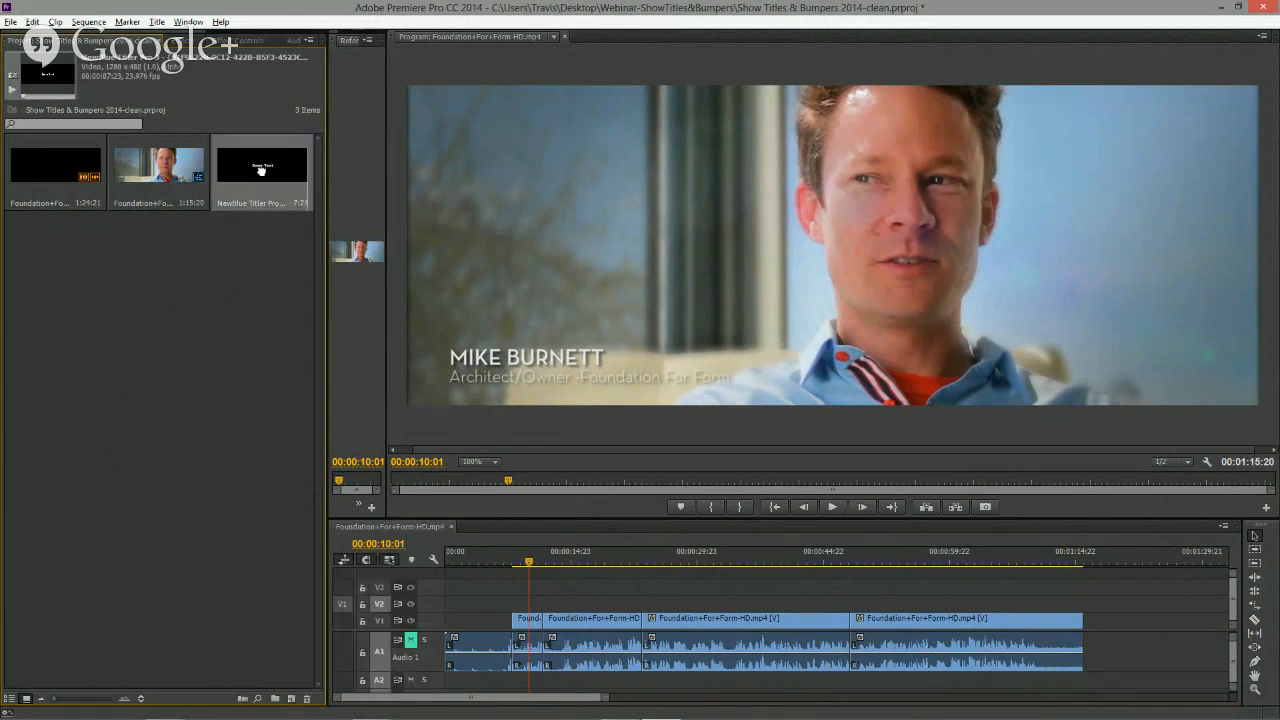
{"action": "left_click_drag", "start_coordinate": [260, 170], "coordinate": [462, 606]}
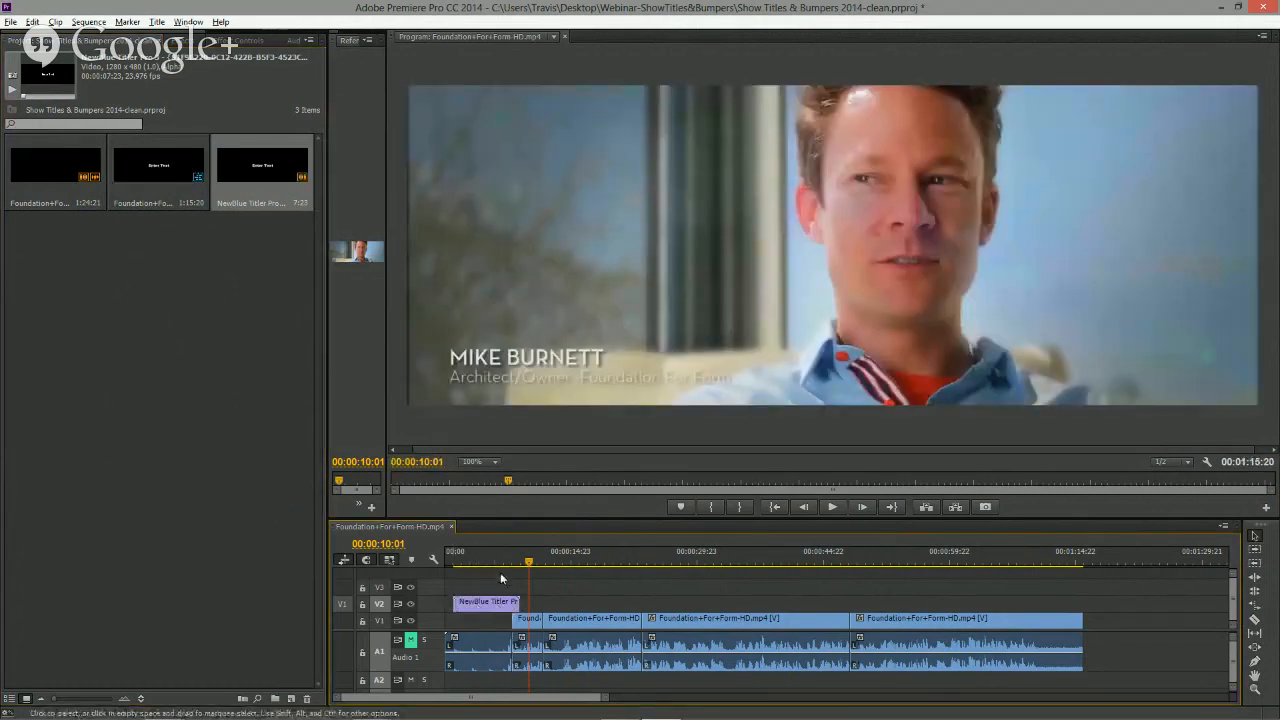
- Move the playhead over the new title clip and open it in the Title Designer
{"action": "left_click_drag", "start_coordinate": [499, 562], "coordinate": [481, 562]}
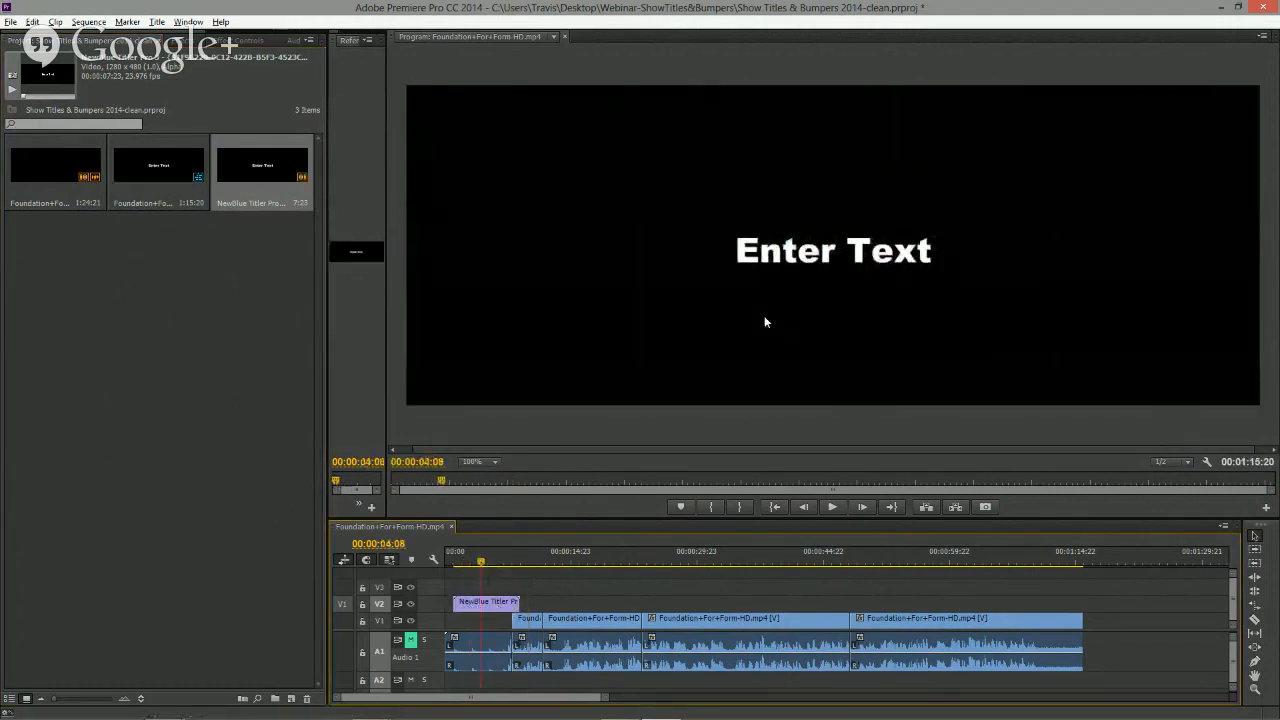
{"action": "double_click", "coordinate": [499, 606]}
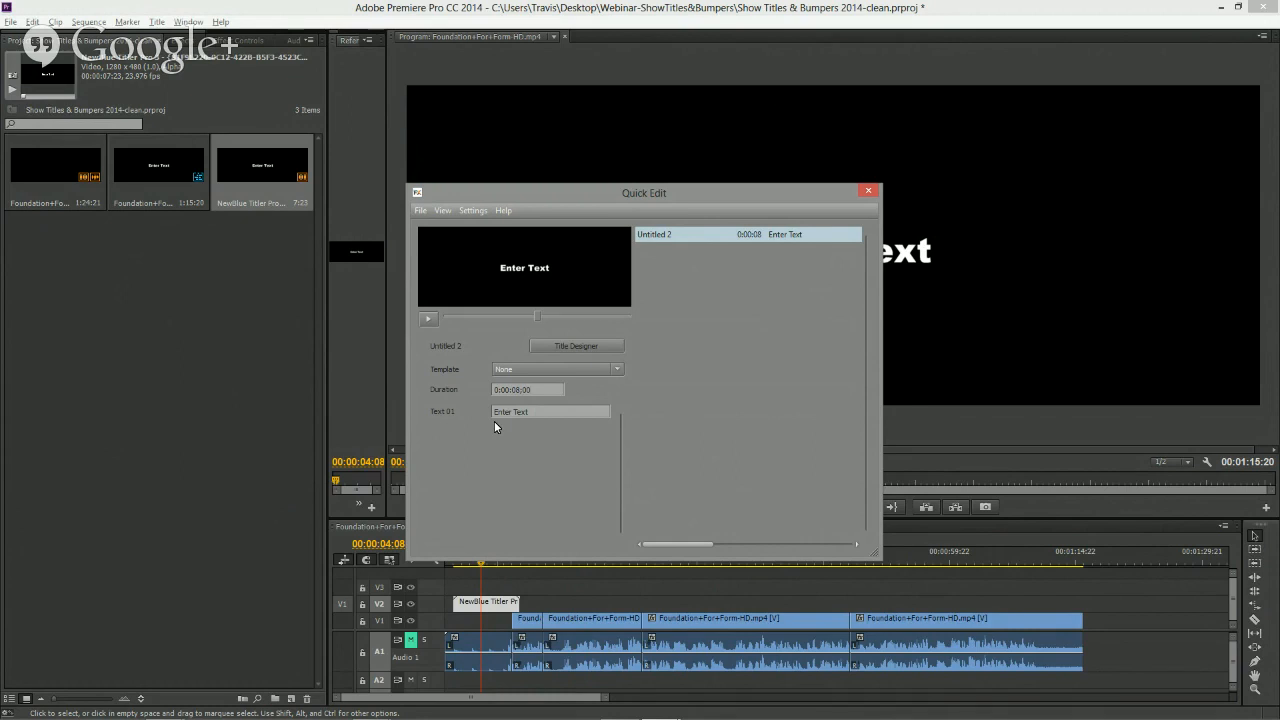
{"action": "left_click", "coordinate": [588, 344]}
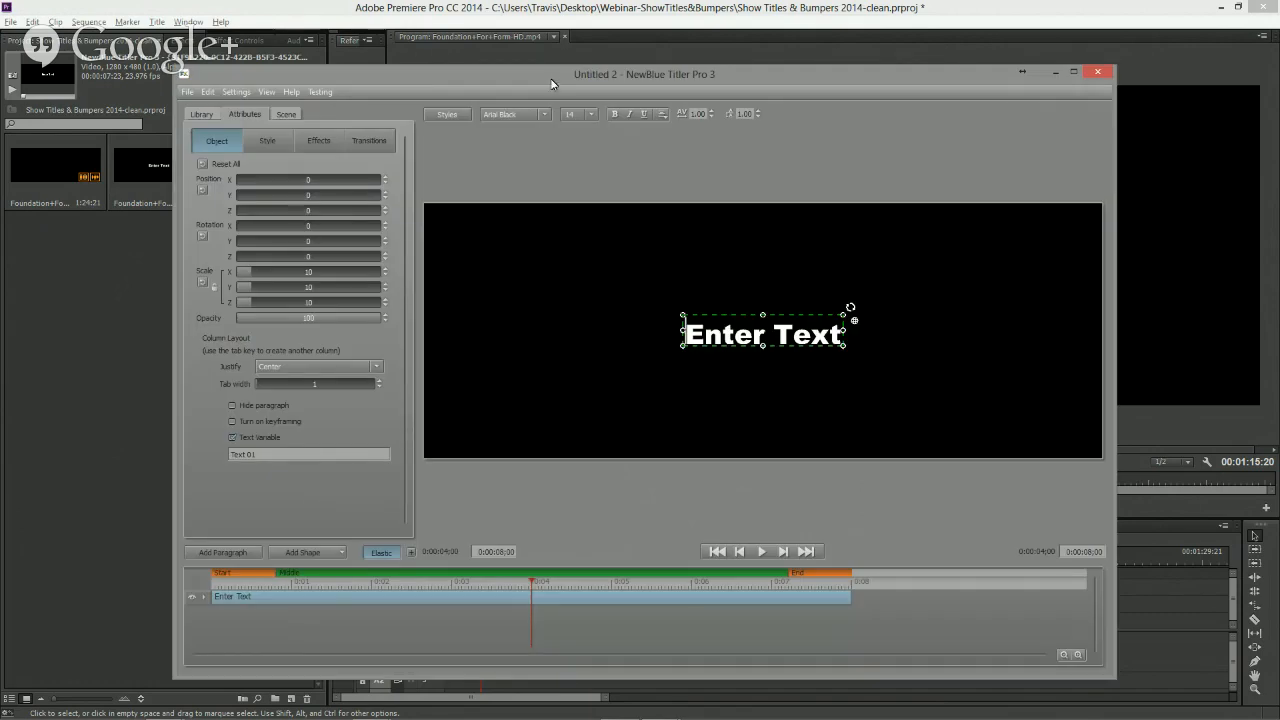
- Move and enlarge the Titler Pro window
{"action": "left_click_drag", "start_coordinate": [549, 75], "coordinate": [442, 27]}
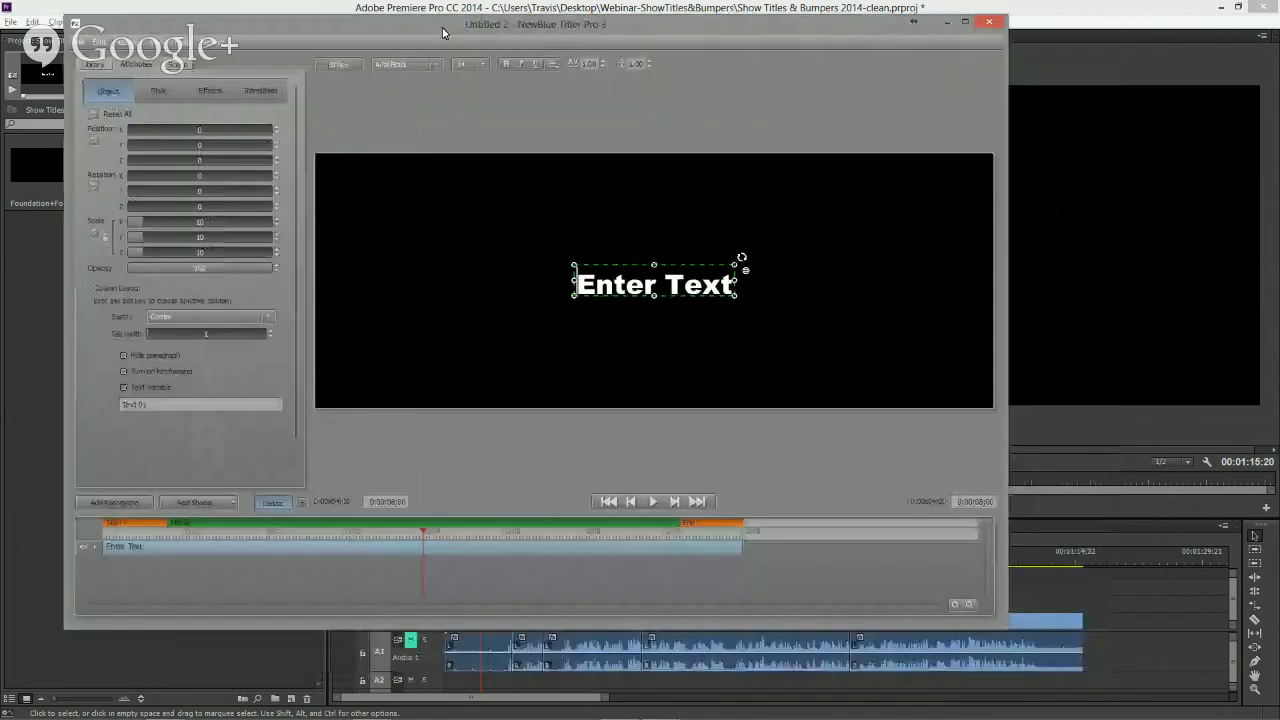
{"action": "left_click_drag", "start_coordinate": [1007, 629], "coordinate": [1204, 680]}
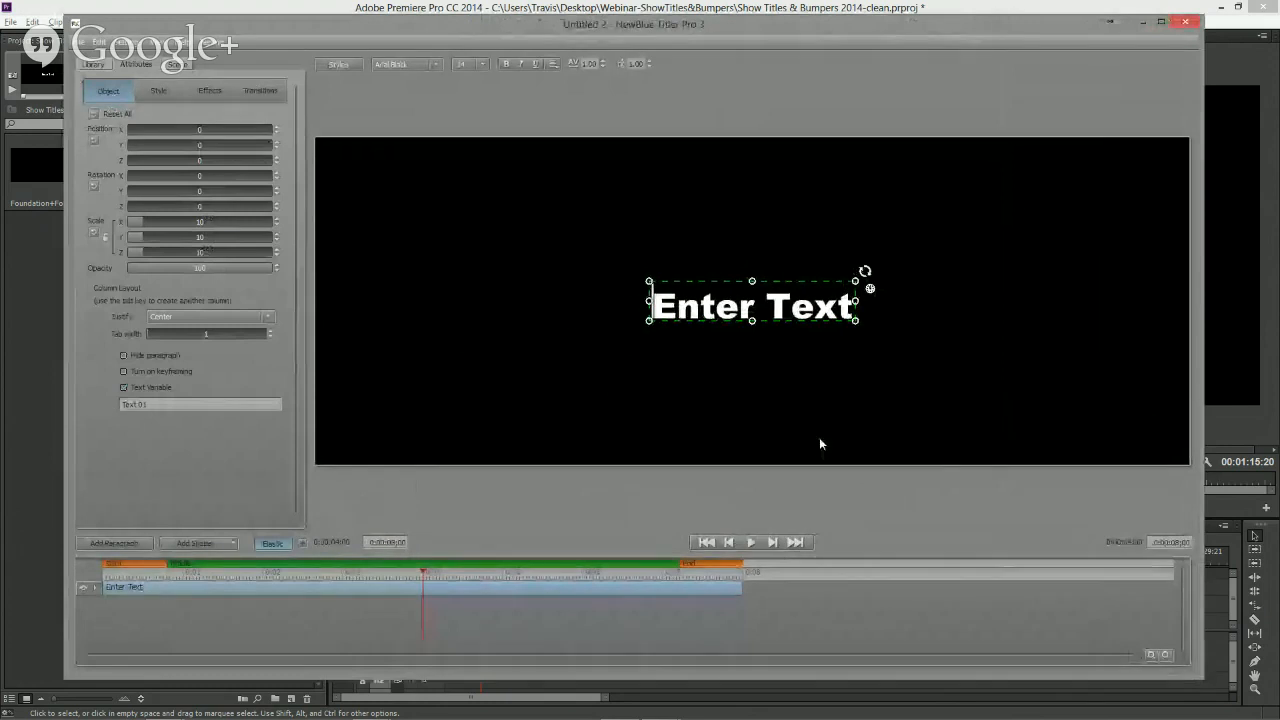
- Turn off Elastic timing and delete the default Enter Text paragraph
{"action": "left_click", "coordinate": [276, 546]}
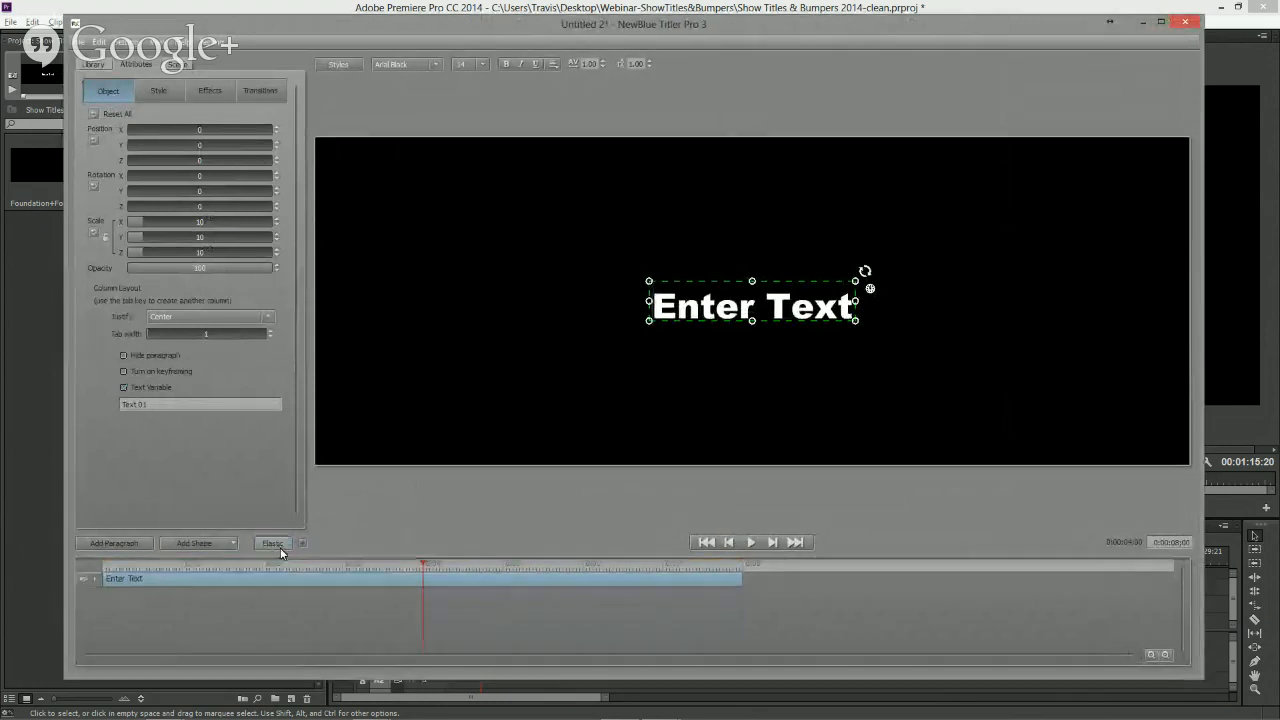
{"action": "right_click", "coordinate": [454, 580]}
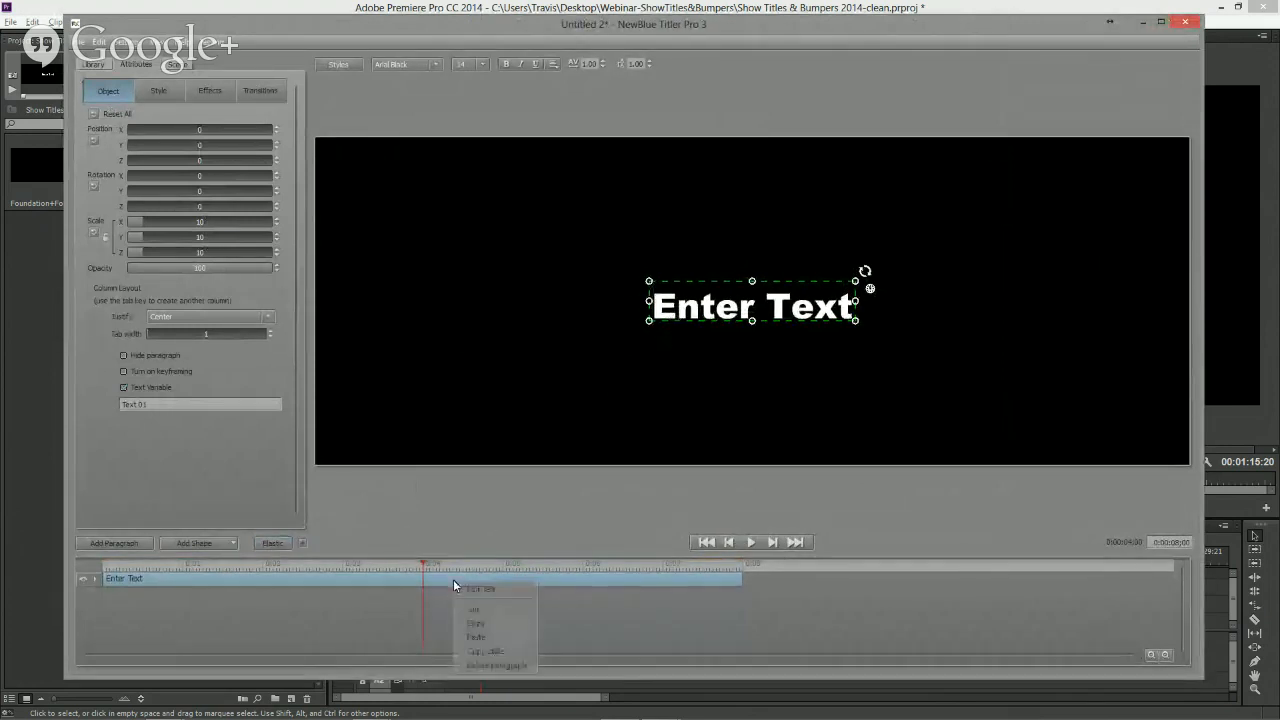
{"action": "left_click", "coordinate": [497, 665]}
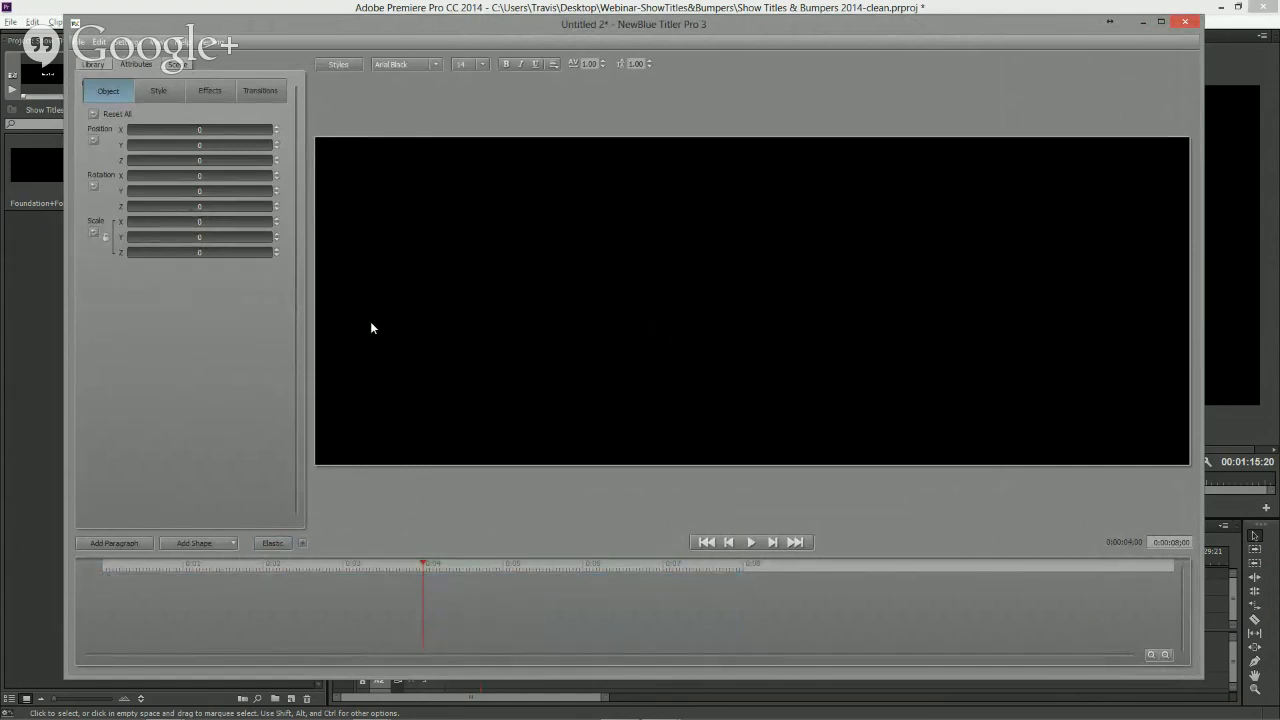
{"action": "left_click", "coordinate": [80, 46]}
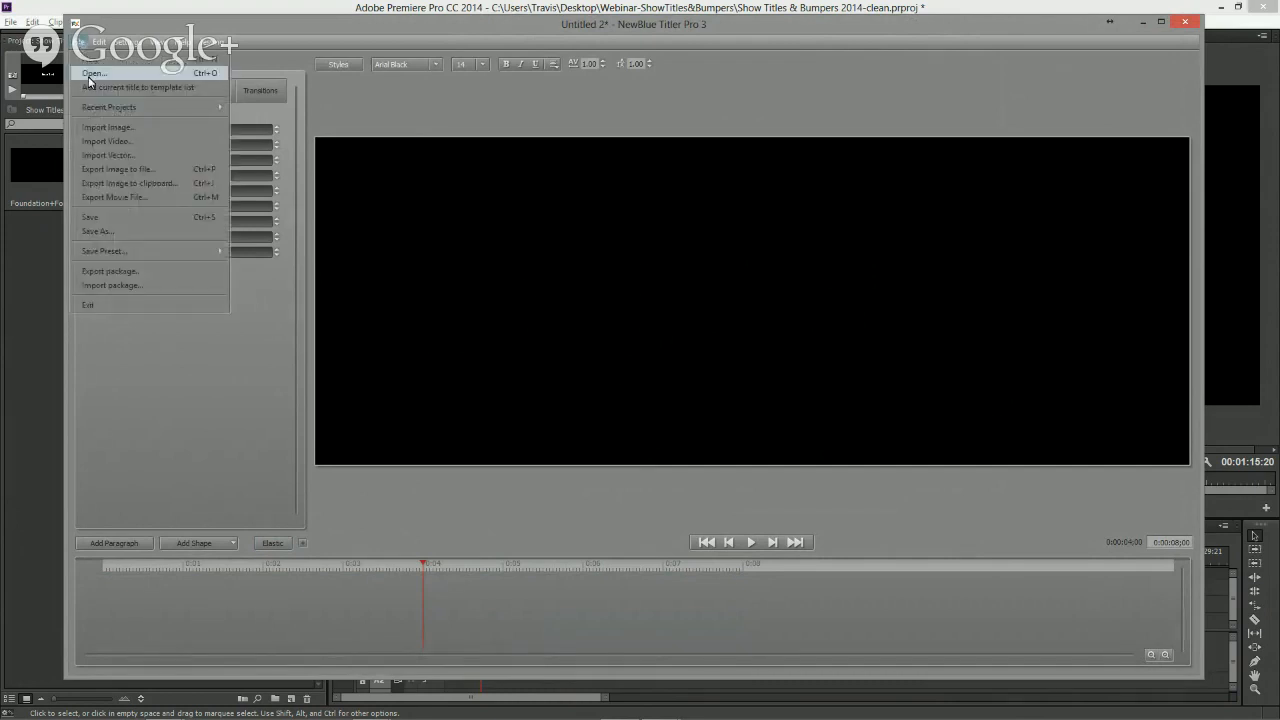
{"action": "left_click", "coordinate": [89, 74]}
{"action": "left_click", "coordinate": [122, 197]}
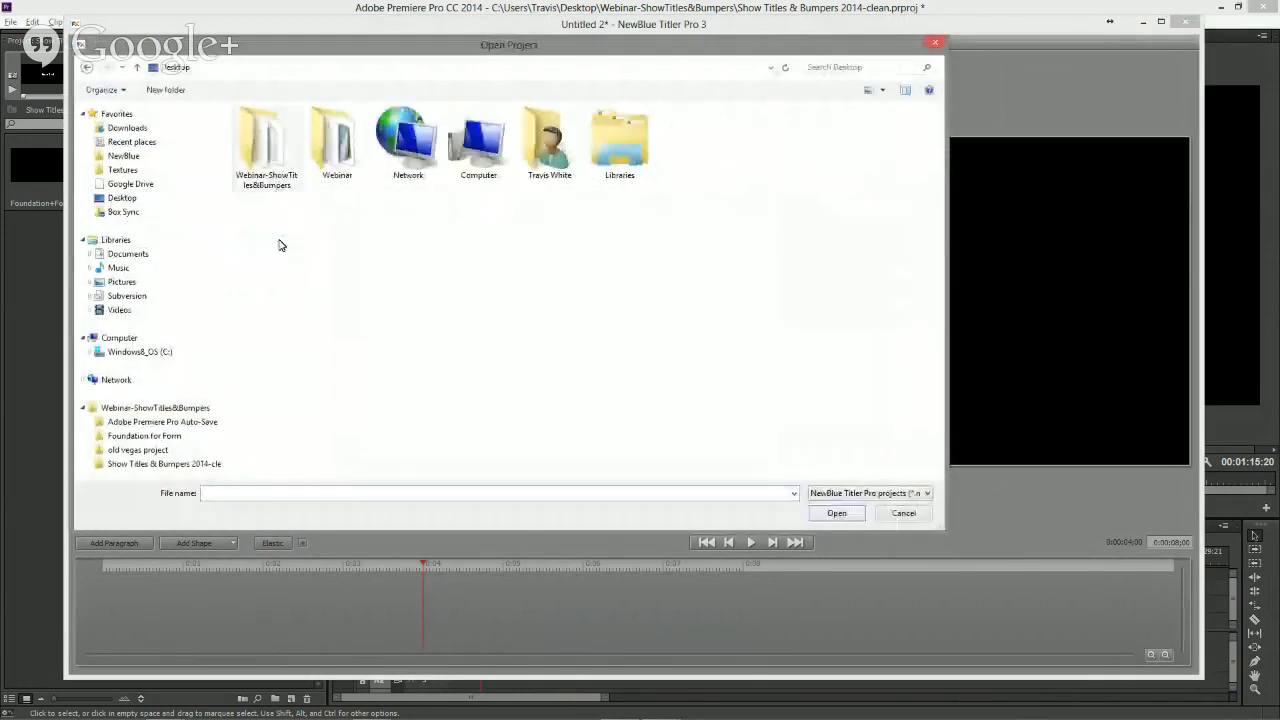
{"action": "double_click", "coordinate": [268, 138]}
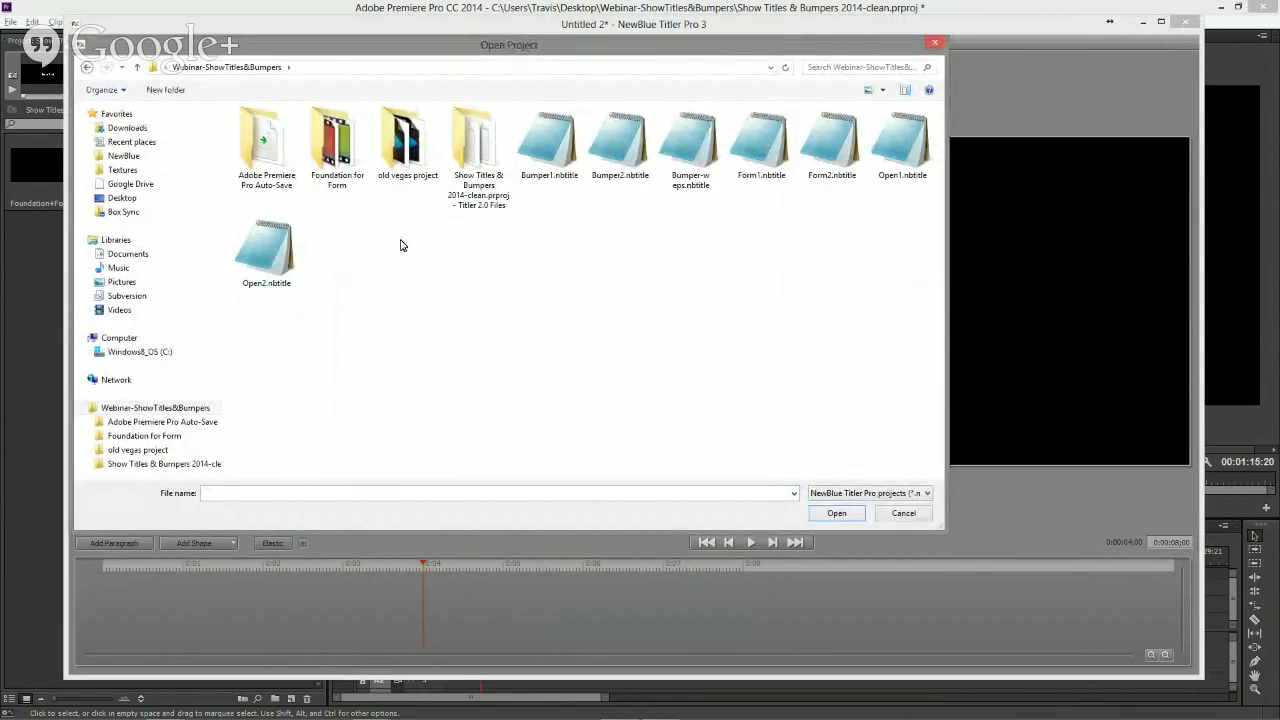
{"action": "left_click", "coordinate": [333, 148]}
{"action": "double_click", "coordinate": [333, 148]}
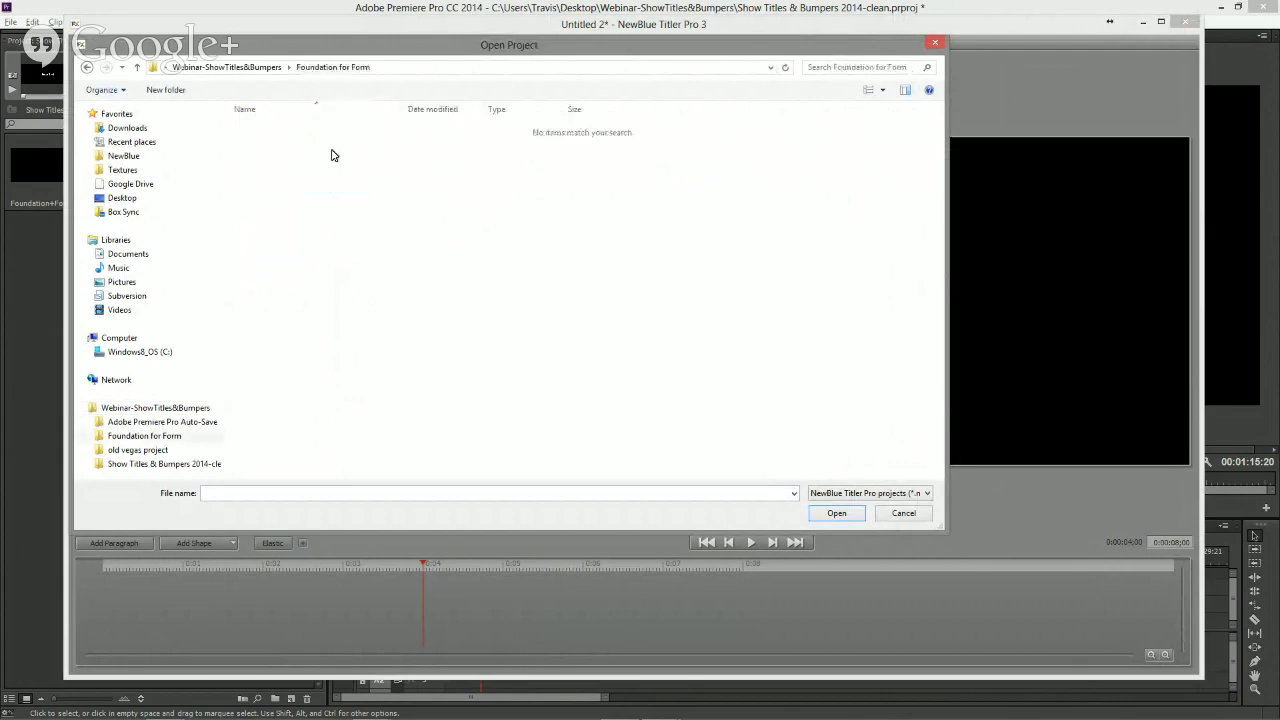
{"action": "left_click", "coordinate": [87, 67]}
{"action": "left_click", "coordinate": [906, 514]}
- Import the vector Foundation for Form-Logo.eps from the Foundation for Form folder and move its clip to the timeline start
{"action": "left_click", "coordinate": [88, 45]}
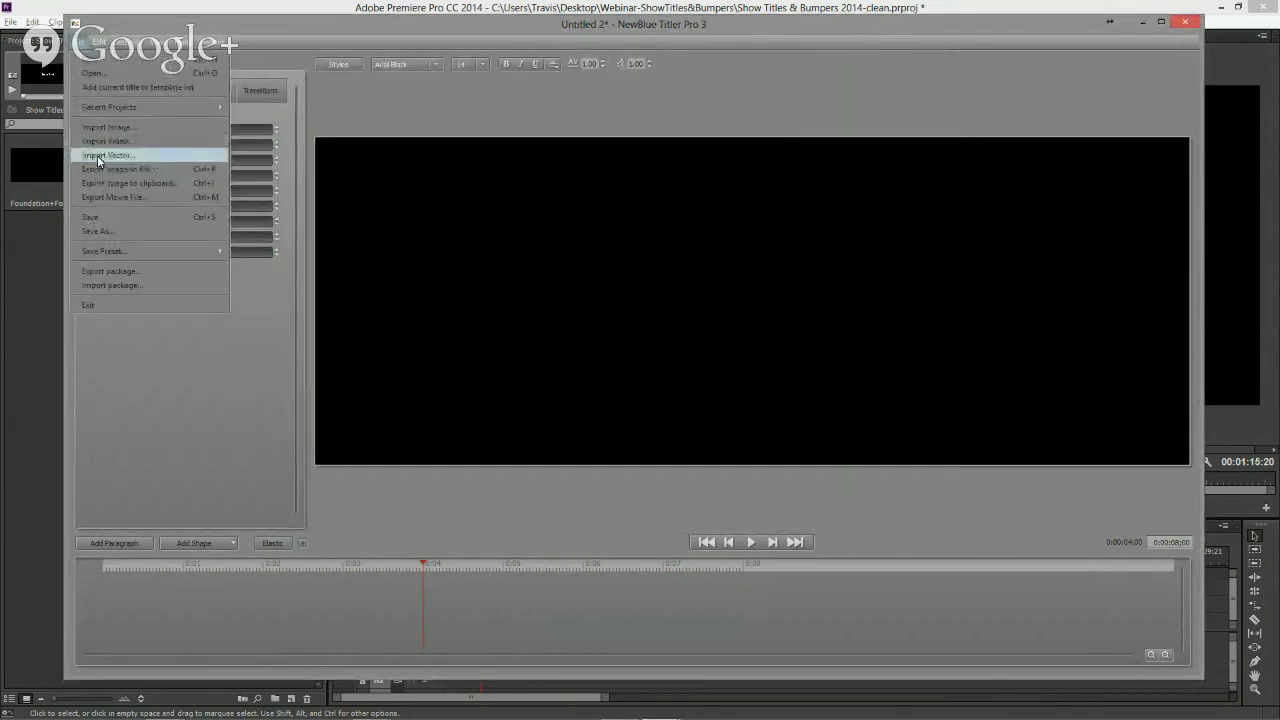
{"action": "left_click", "coordinate": [97, 155]}
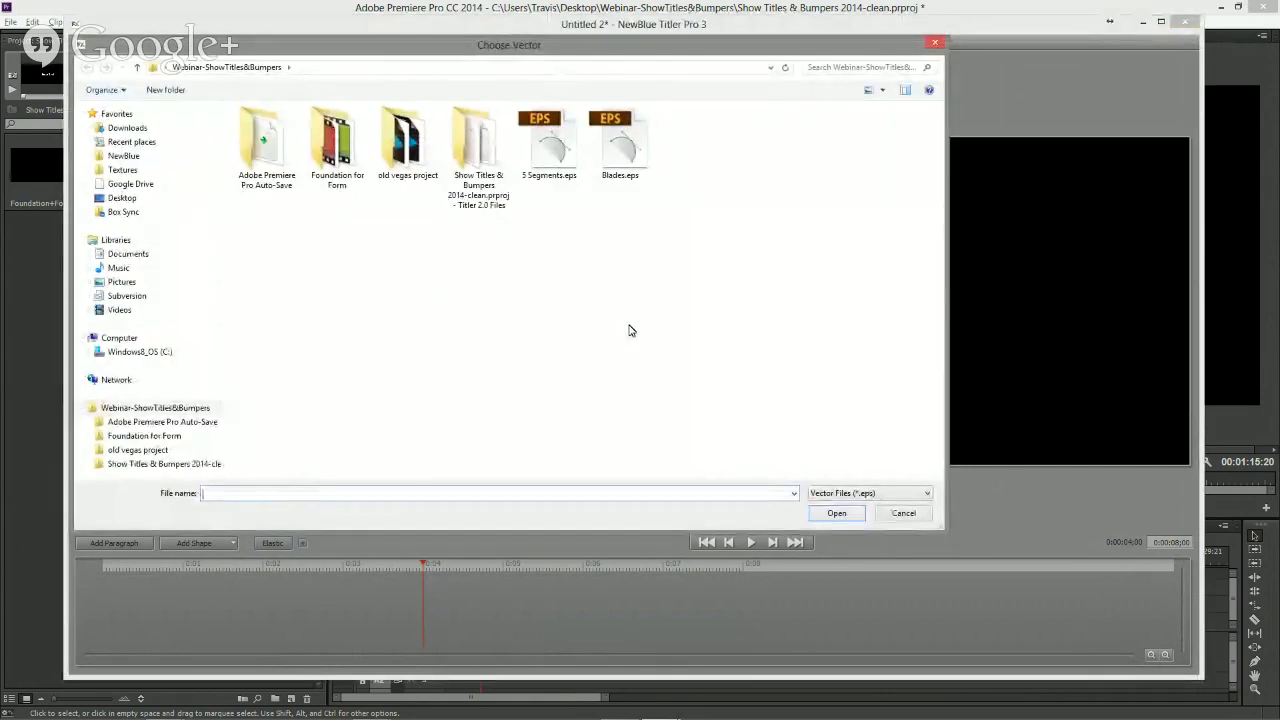
{"action": "double_click", "coordinate": [332, 158]}
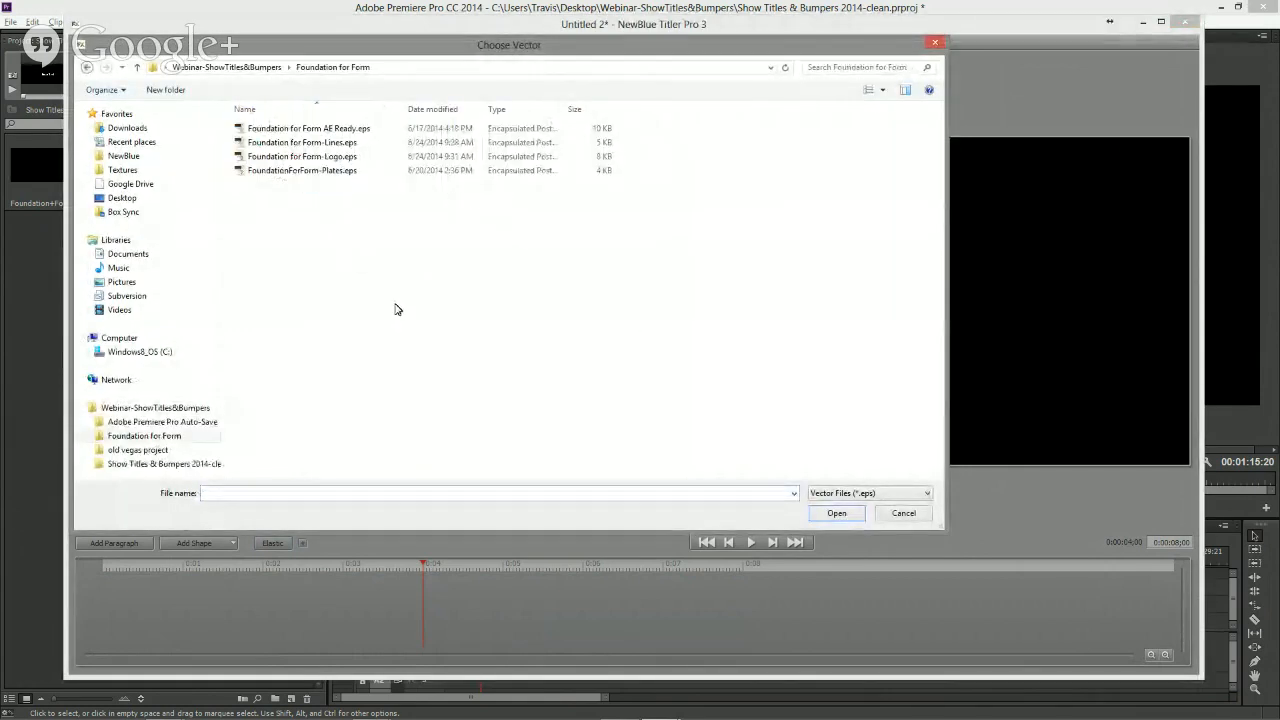
{"action": "left_click", "coordinate": [312, 162]}
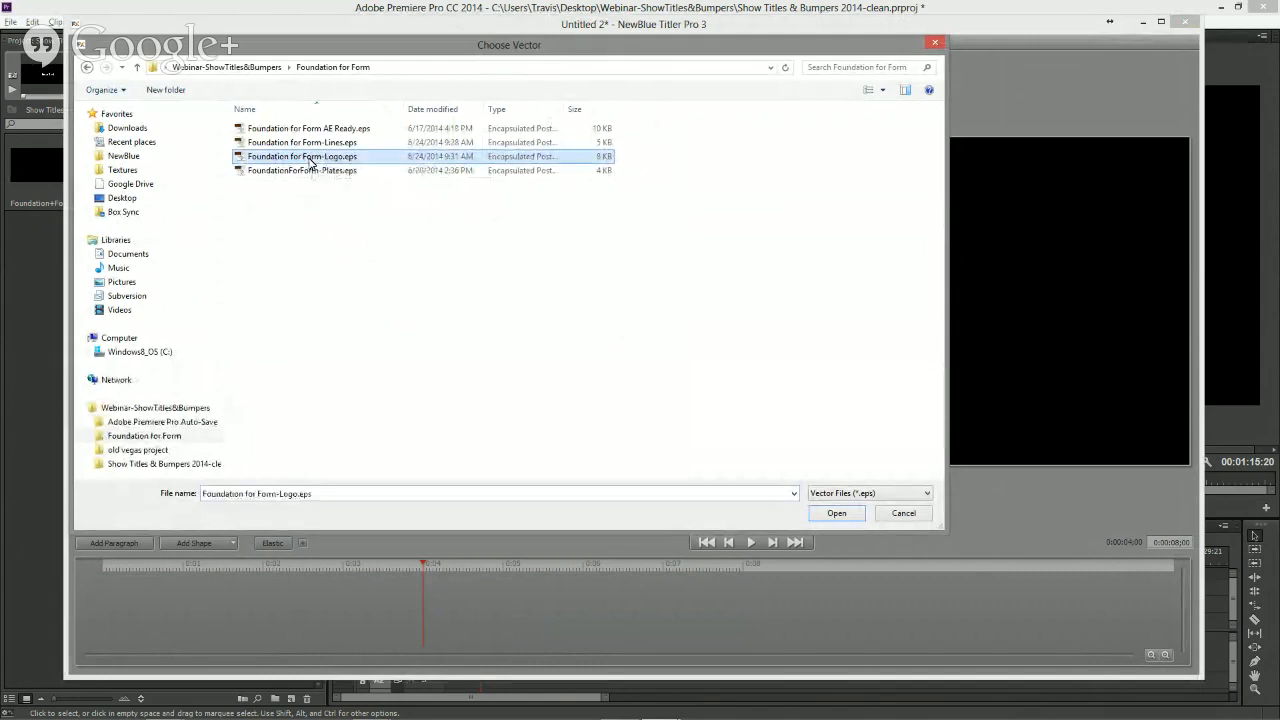
{"action": "left_click", "coordinate": [836, 514]}
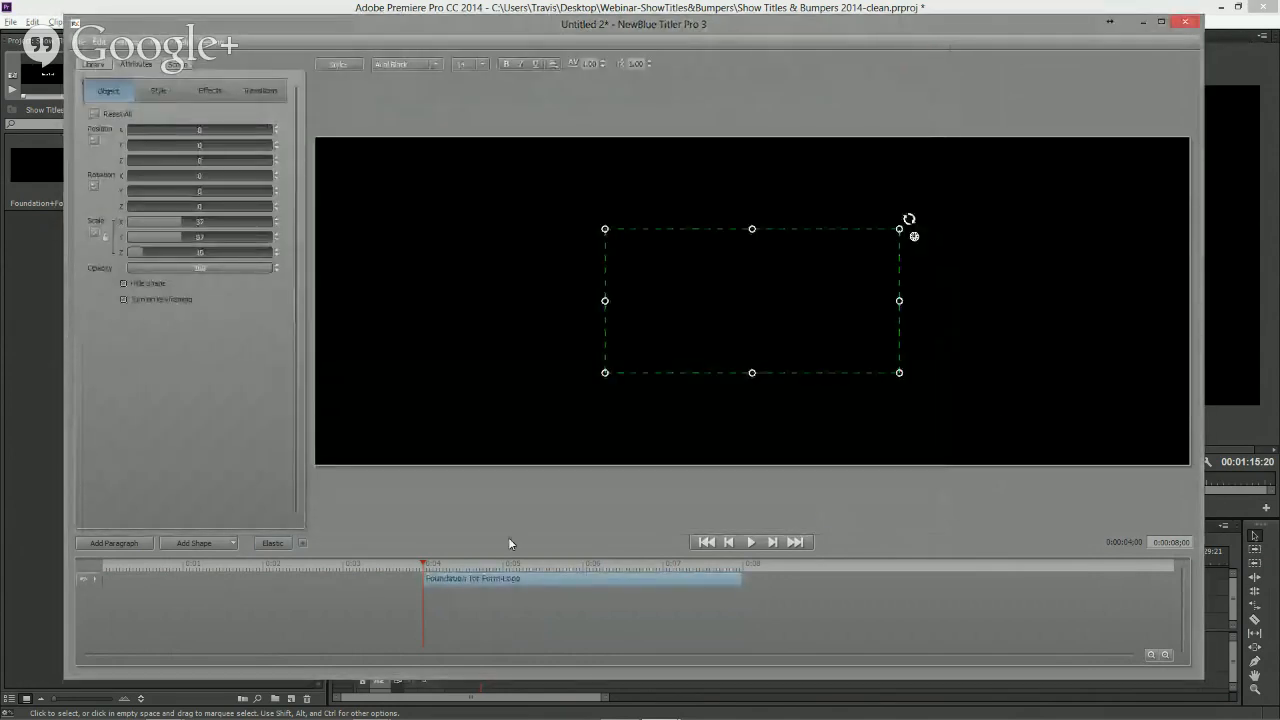
{"action": "left_click_drag", "start_coordinate": [441, 579], "coordinate": [110, 579]}
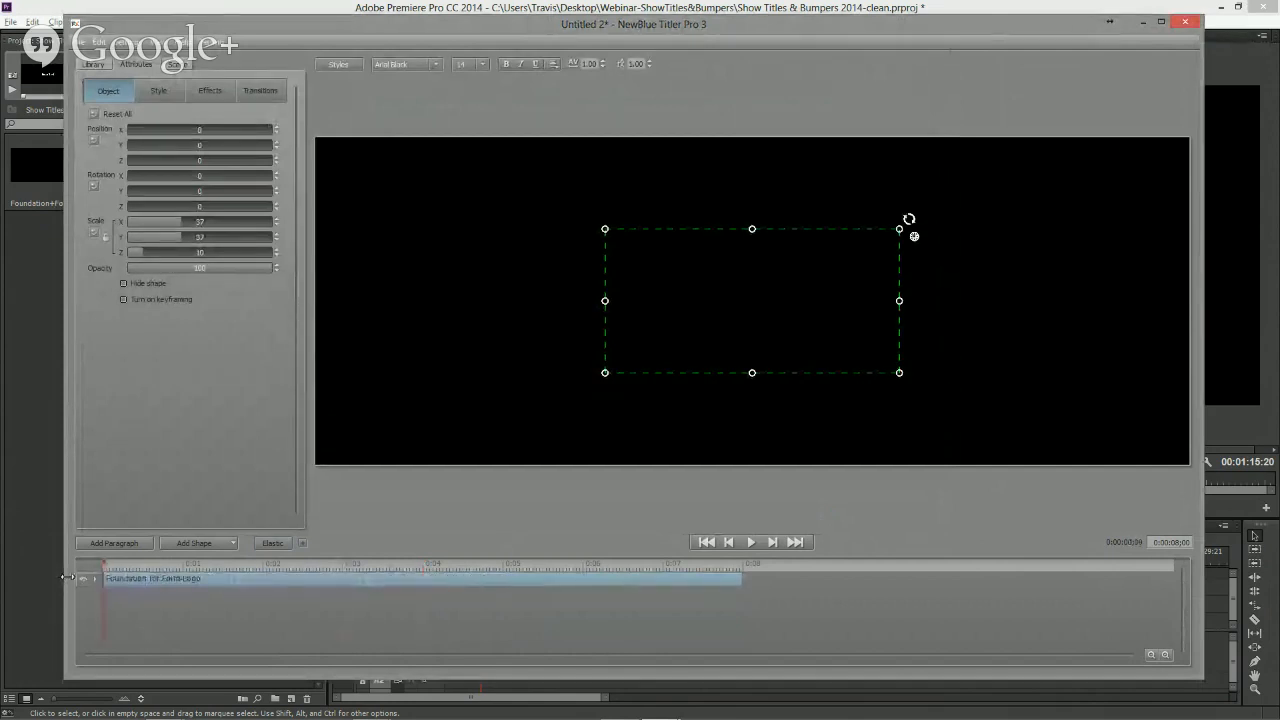
- Set the logo's 3D face colour to black, 000000
{"action": "left_click", "coordinate": [158, 90]}
{"action": "left_click", "coordinate": [165, 168]}
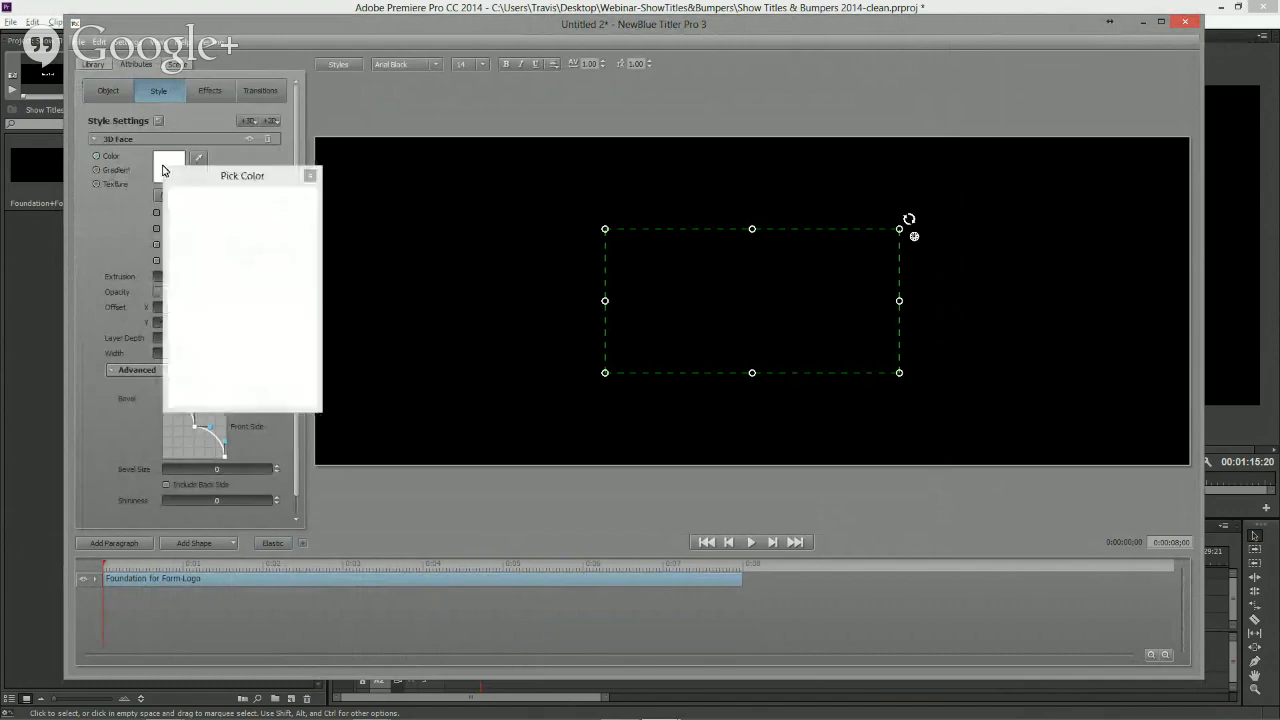
{"action": "left_click", "coordinate": [244, 292]}
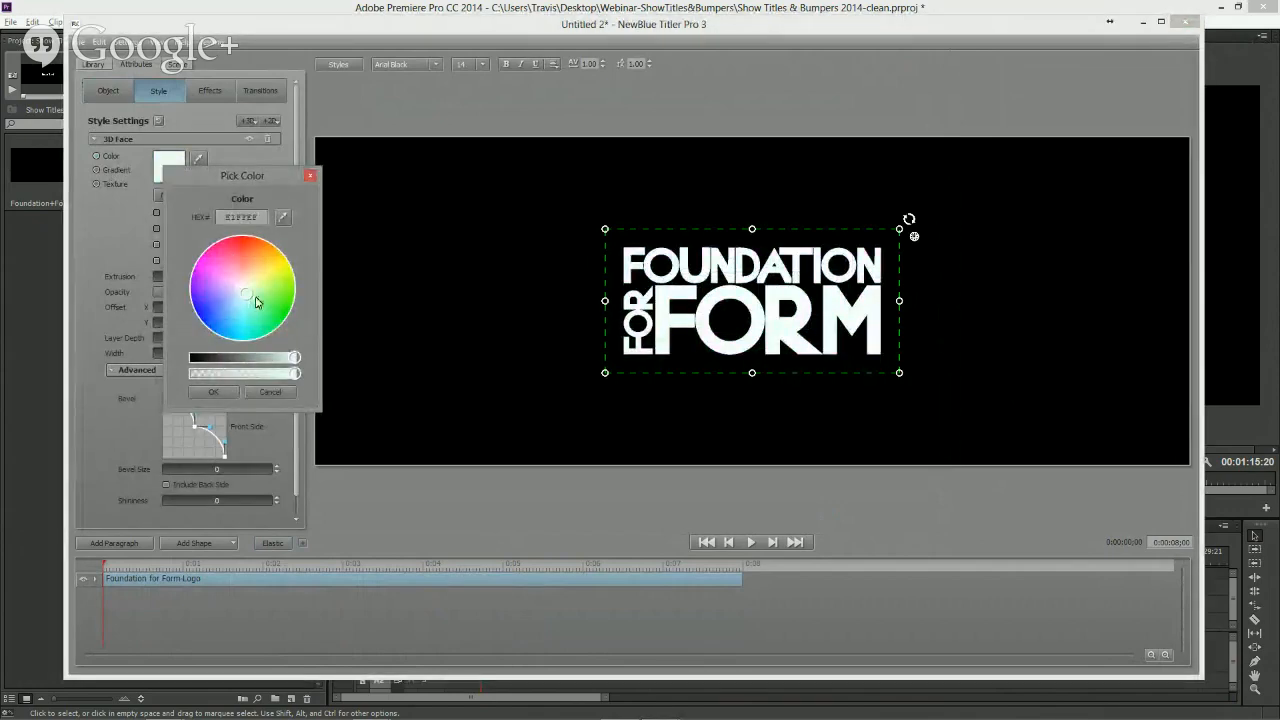
{"action": "left_click_drag", "start_coordinate": [294, 360], "coordinate": [172, 356]}
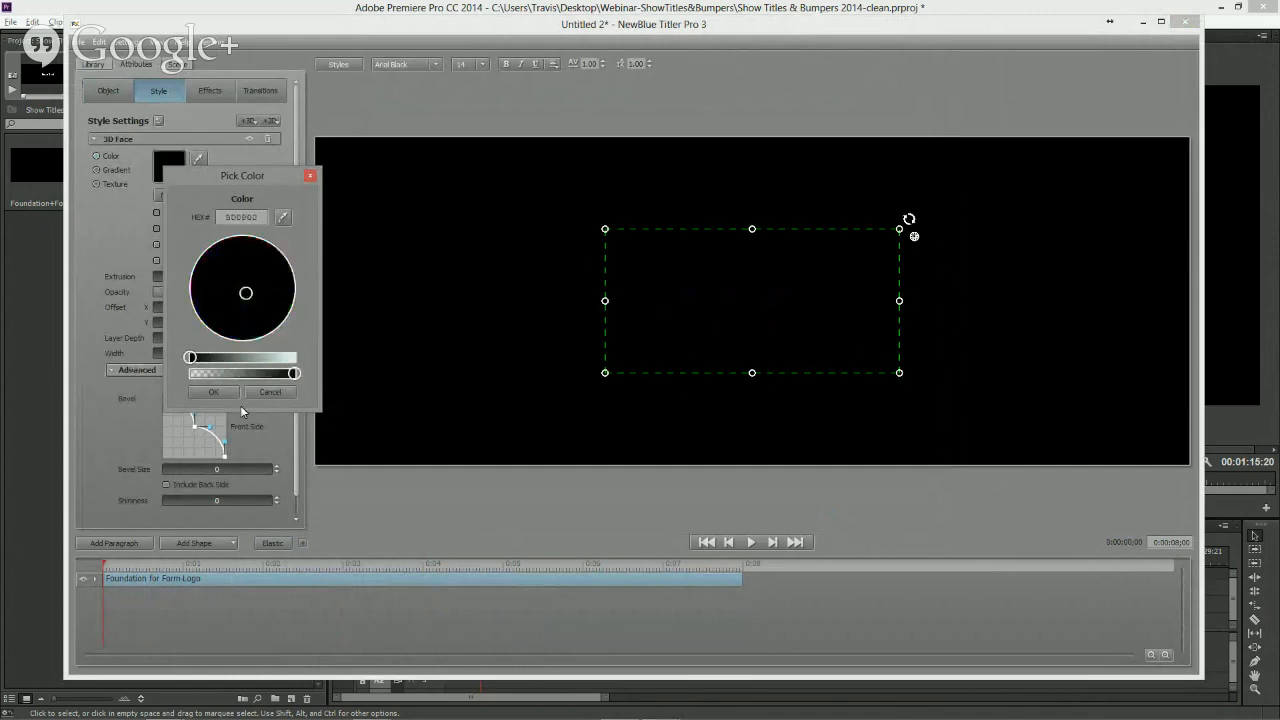
{"action": "left_click", "coordinate": [213, 392]}
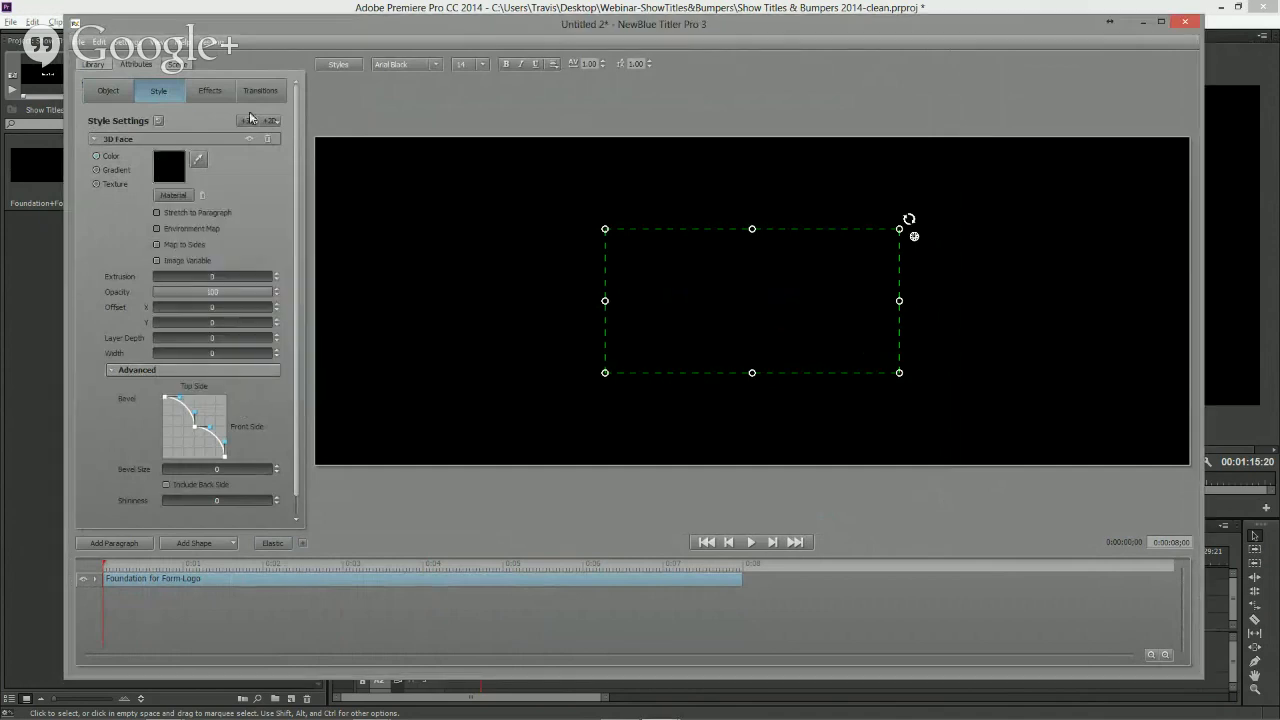
- Switch the preview to a grey background and enlarge the logo by scaling it from its corner
{"action": "left_click", "coordinate": [155, 44]}
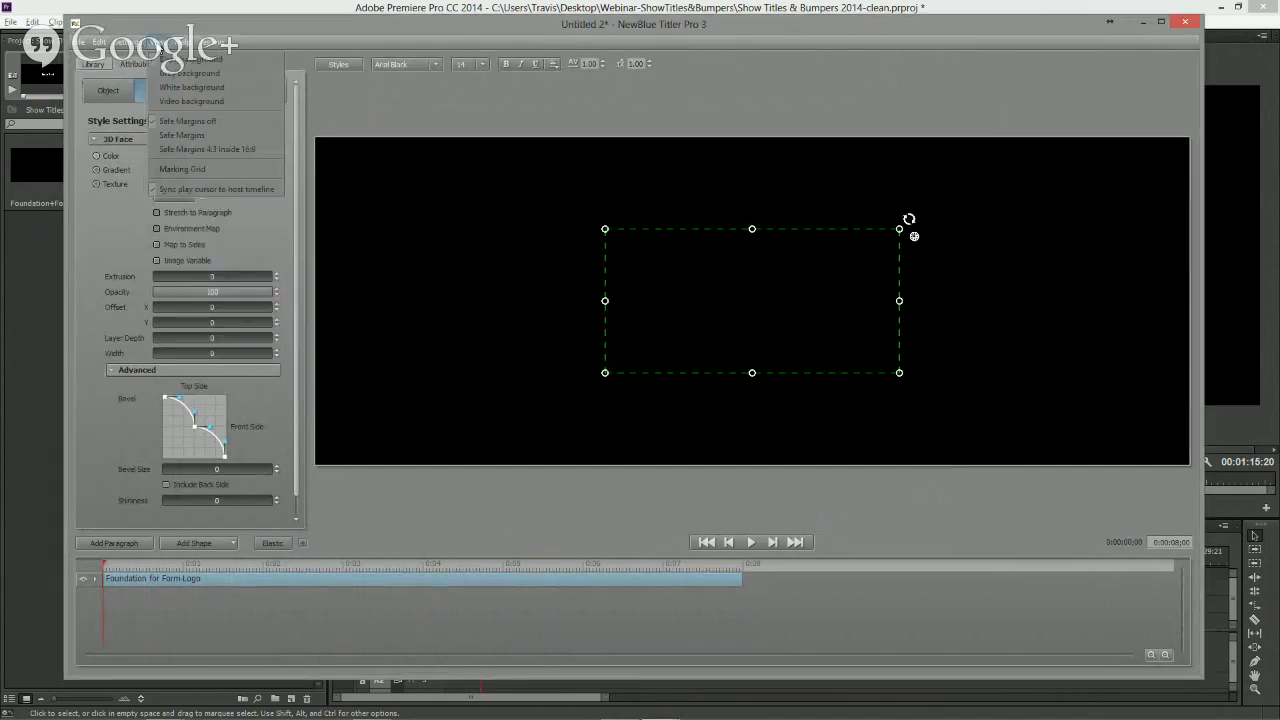
{"action": "left_click", "coordinate": [176, 73]}
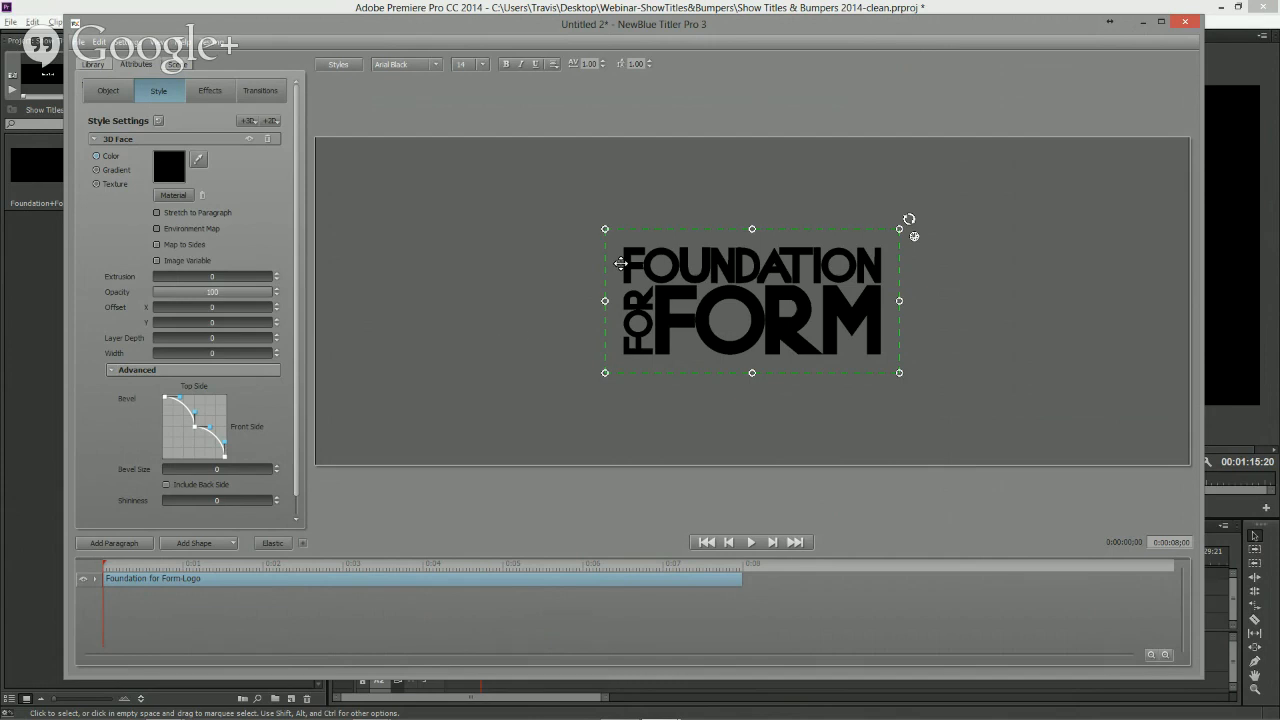
{"action": "left_click_drag", "start_coordinate": [605, 229], "coordinate": [484, 168]}
- Enter the logo group and examine its individual letter shapes one by one
{"action": "double_click", "coordinate": [610, 340]}
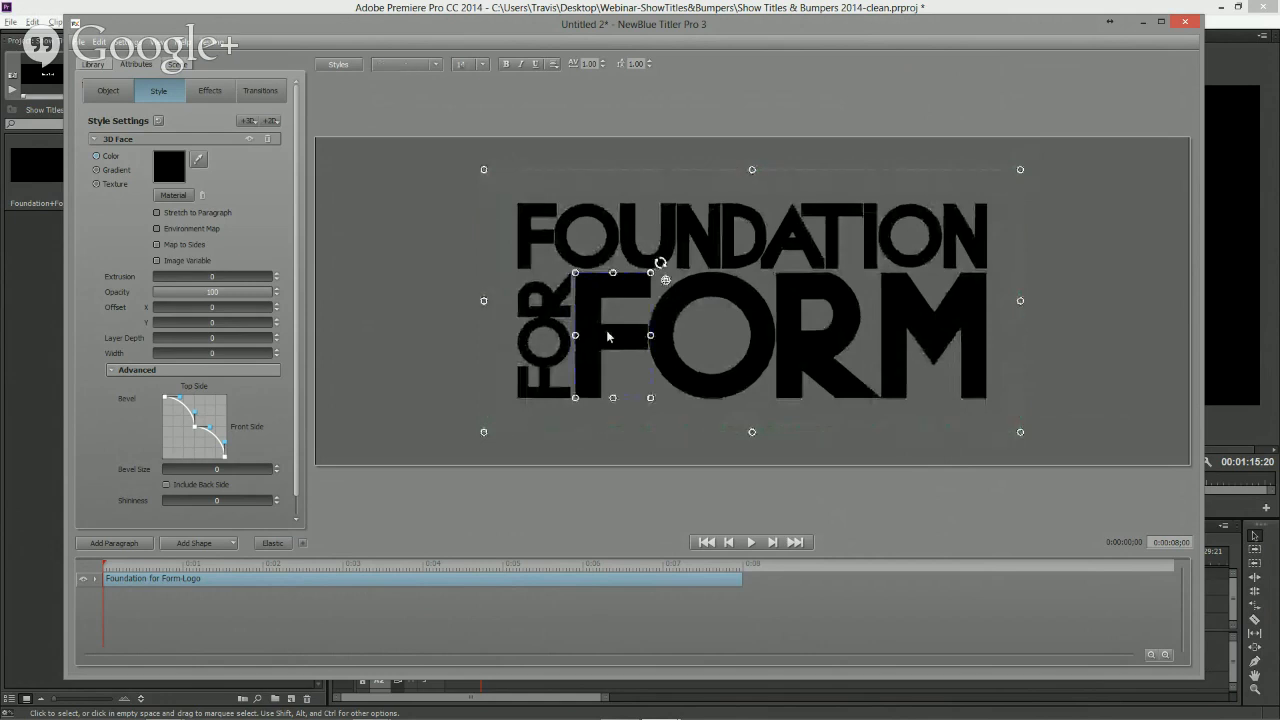
{"action": "left_click", "coordinate": [668, 360]}
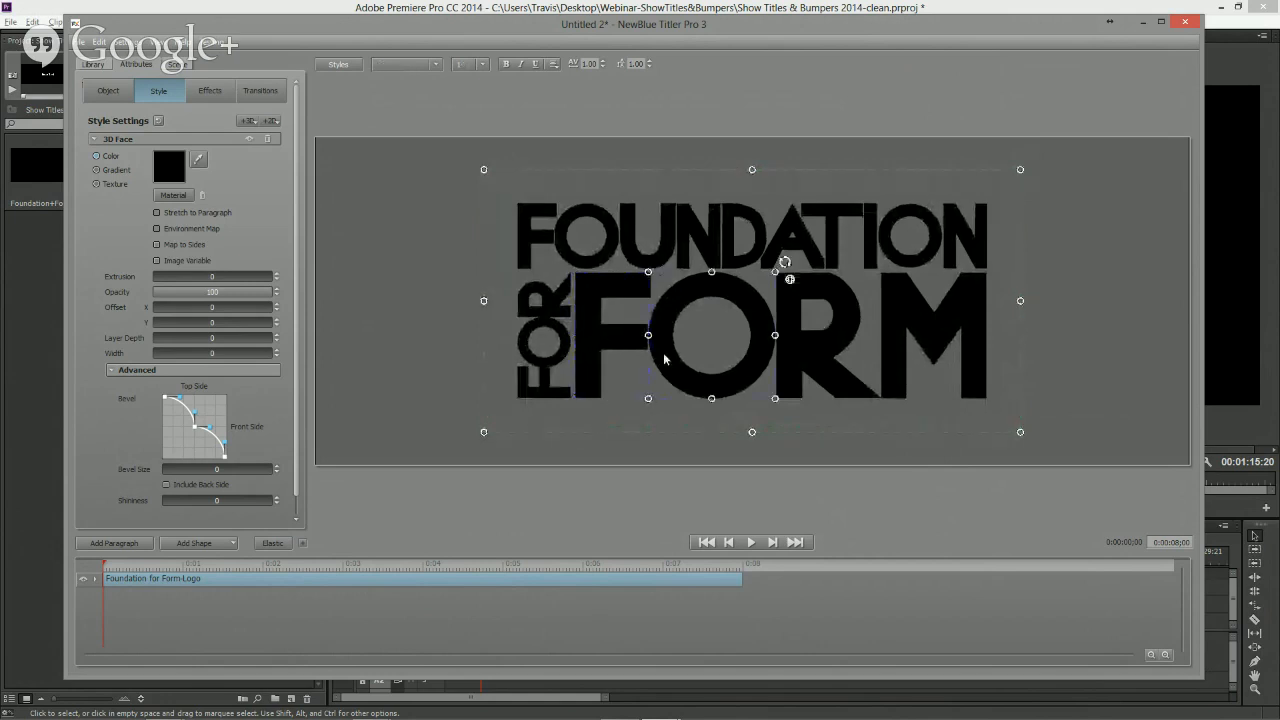
{"action": "left_click", "coordinate": [795, 369]}
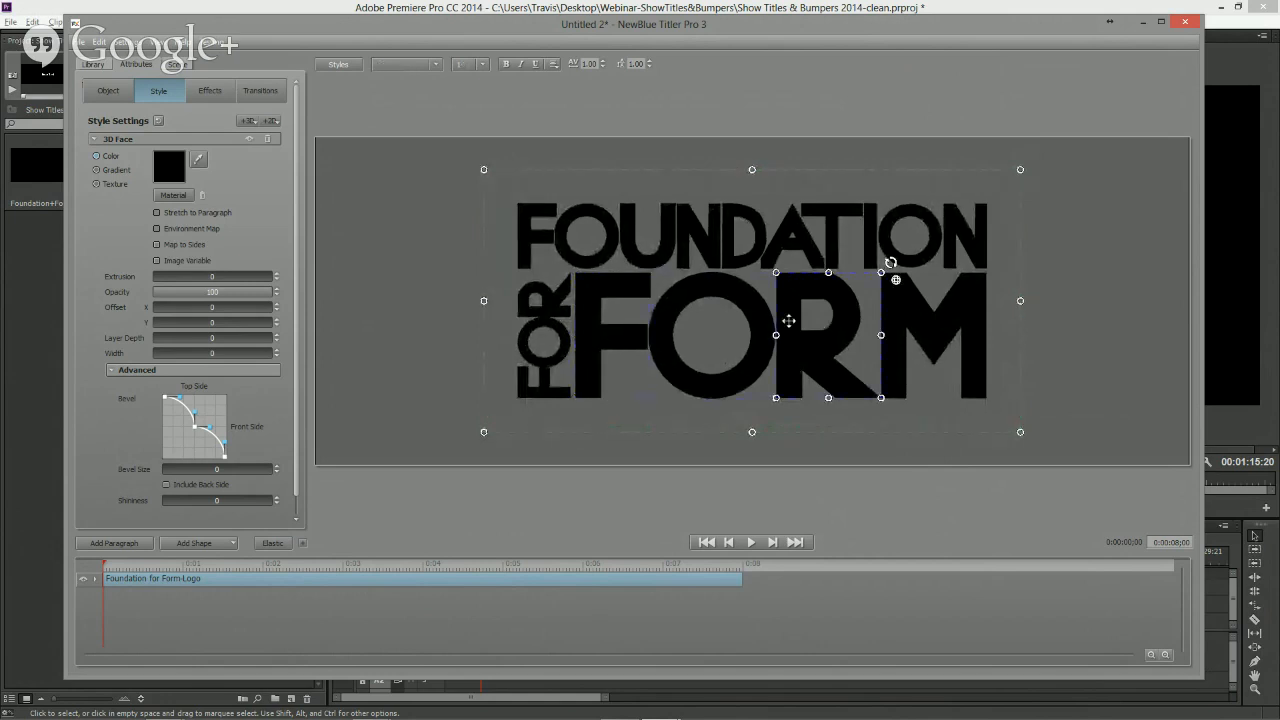
{"action": "left_click", "coordinate": [745, 262]}
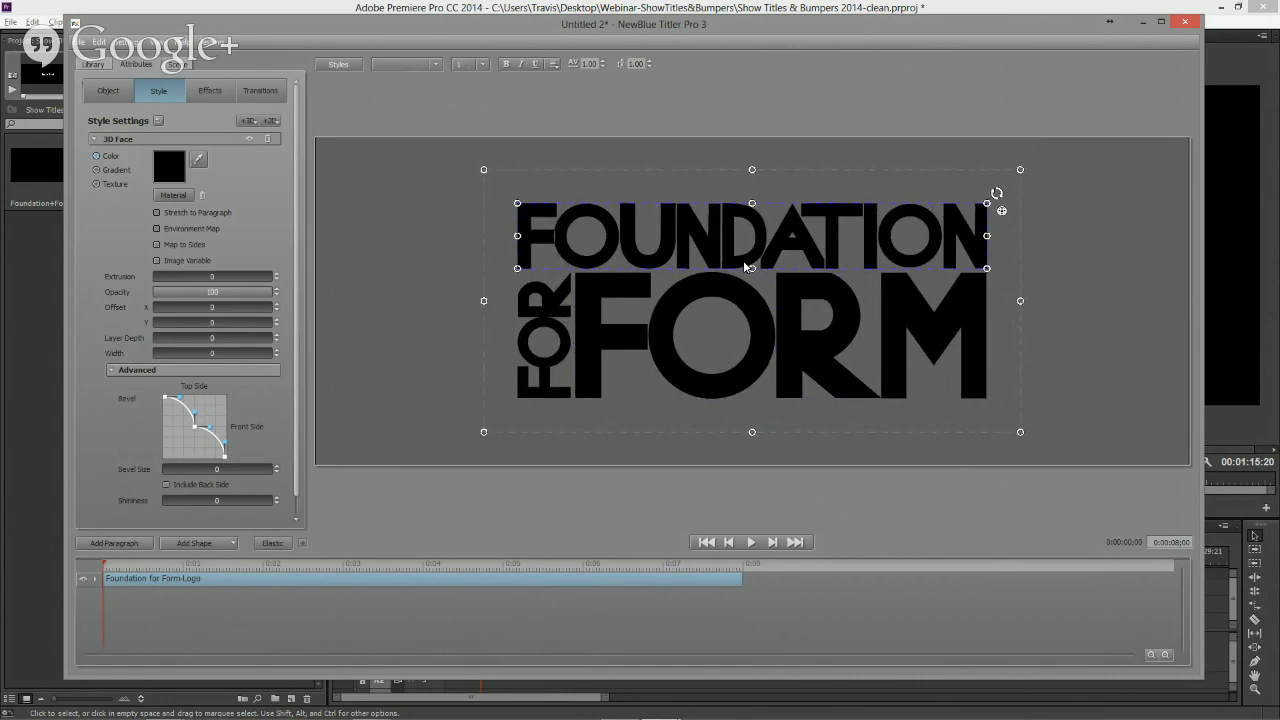
{"action": "left_click", "coordinate": [557, 314]}
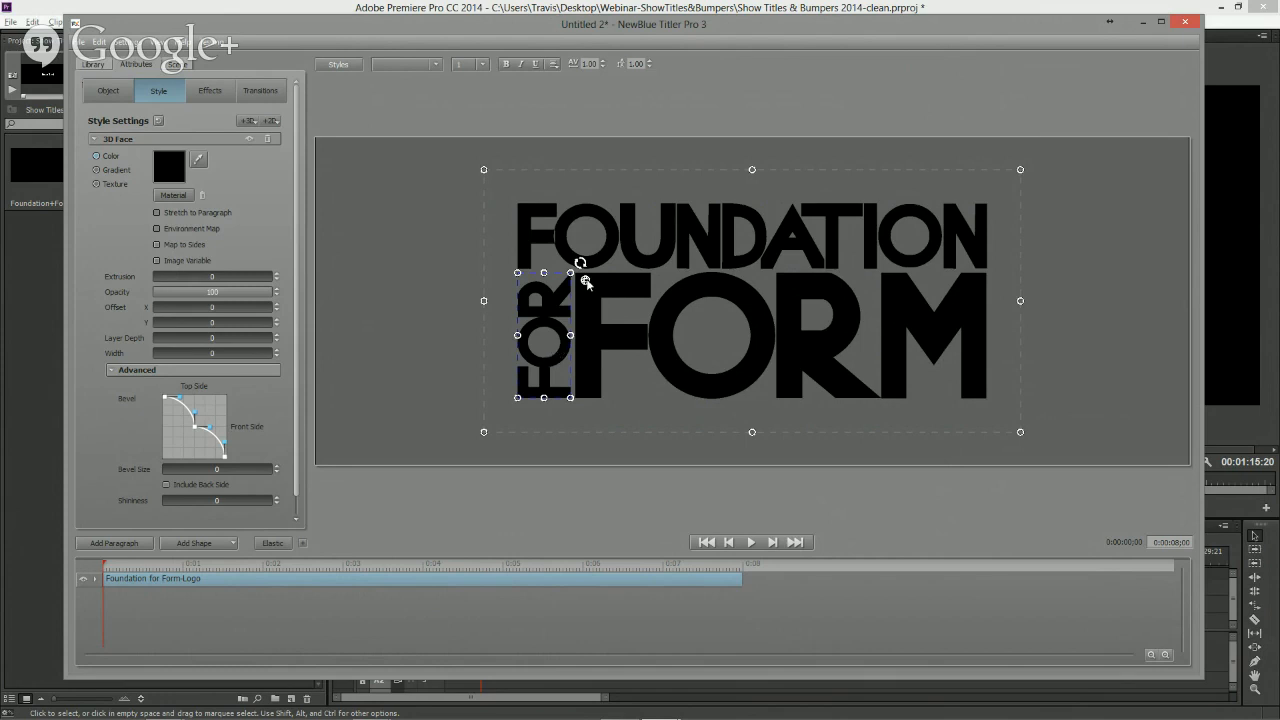
{"action": "left_click", "coordinate": [649, 260]}
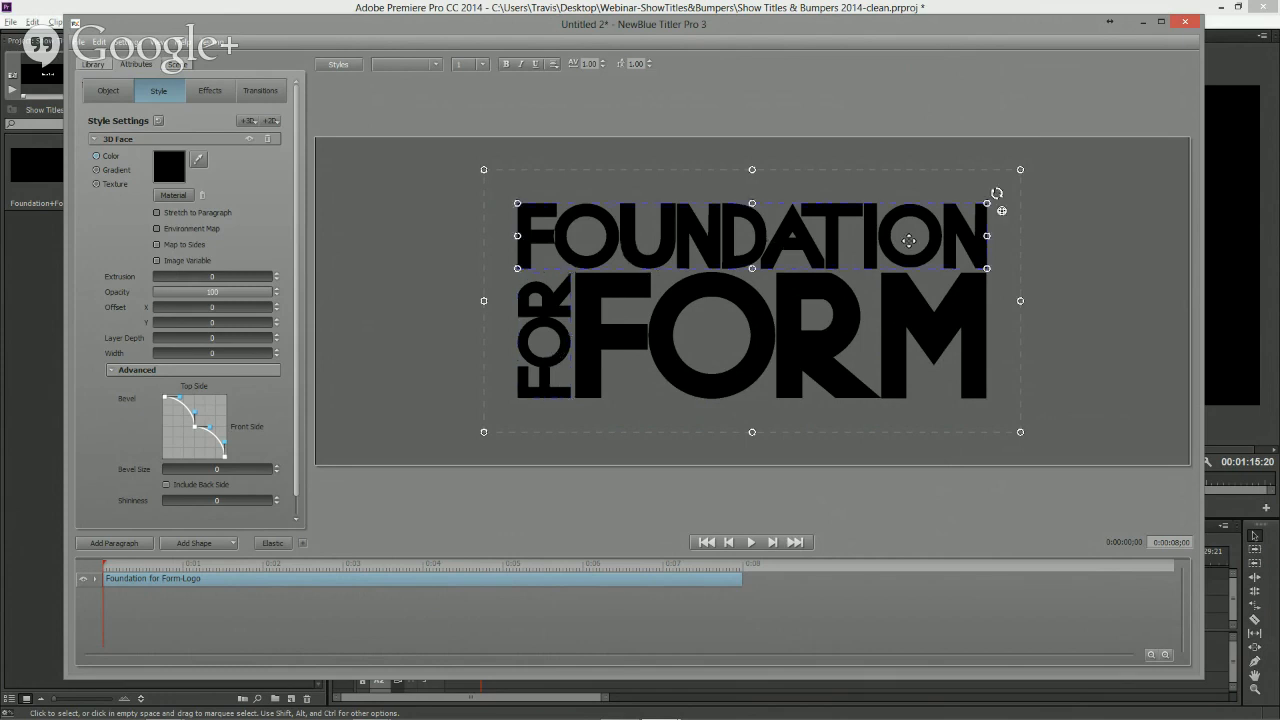
{"action": "left_click", "coordinate": [558, 312]}
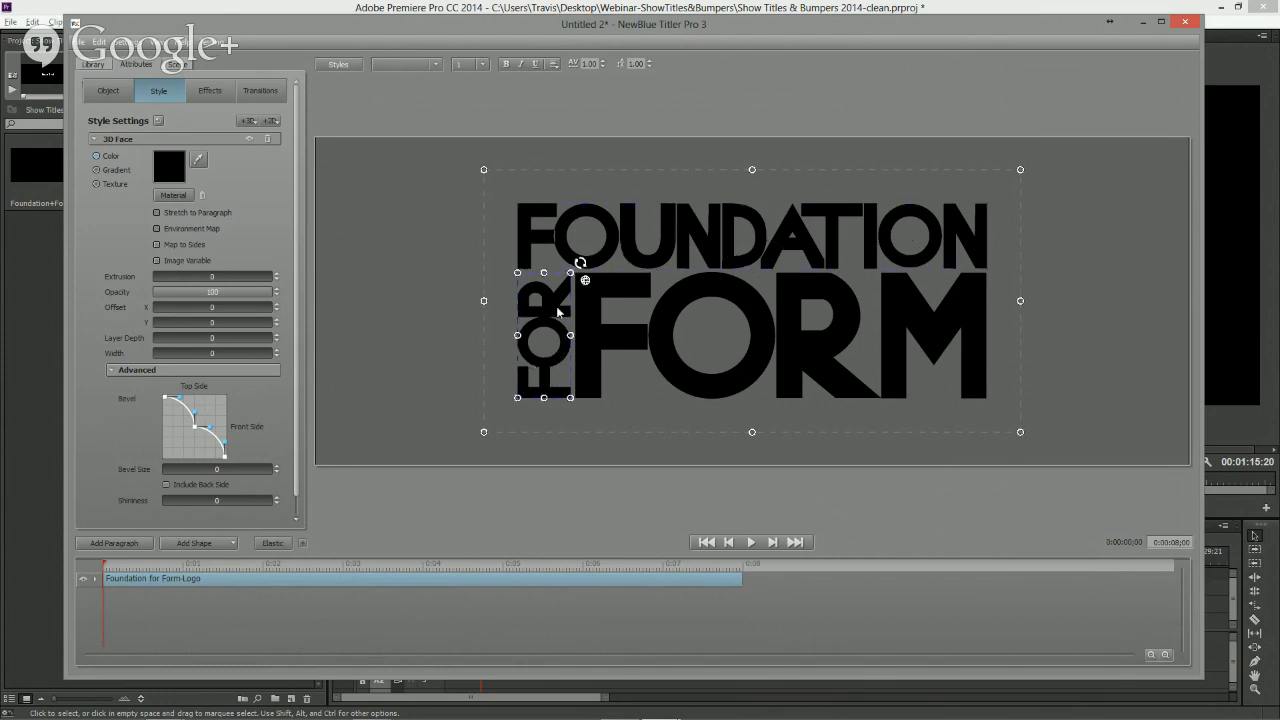
{"action": "left_click", "coordinate": [628, 340]}
{"action": "left_click", "coordinate": [694, 378]}
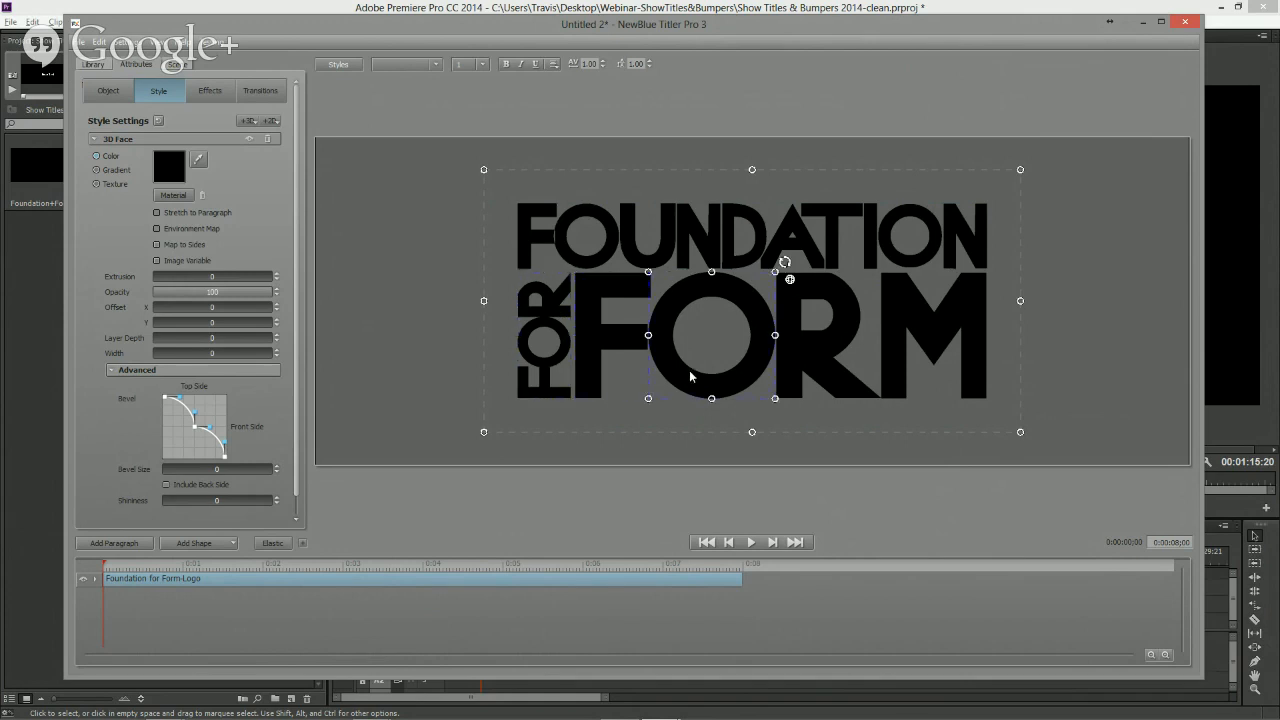
{"action": "left_click", "coordinate": [828, 340]}
{"action": "left_click", "coordinate": [900, 373]}
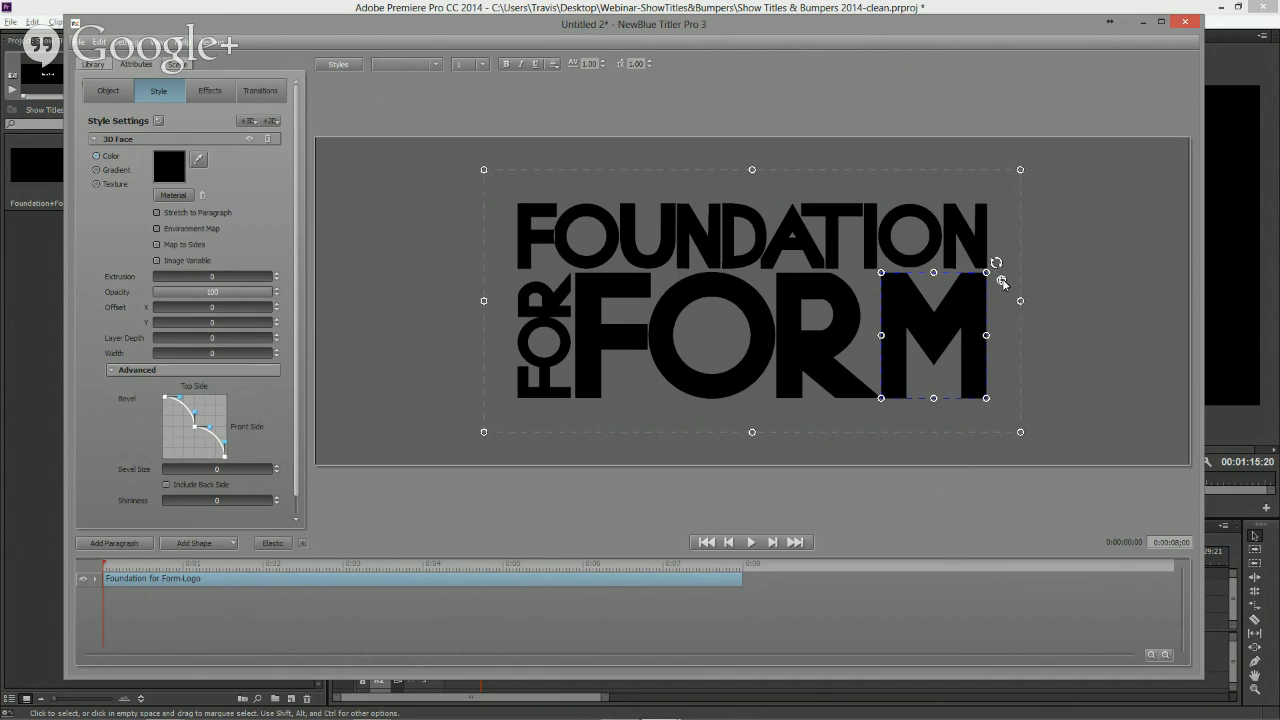
- Try rotating the M letter on its own, then undo the rotation
{"action": "left_click_drag", "start_coordinate": [1002, 283], "coordinate": [1000, 335]}
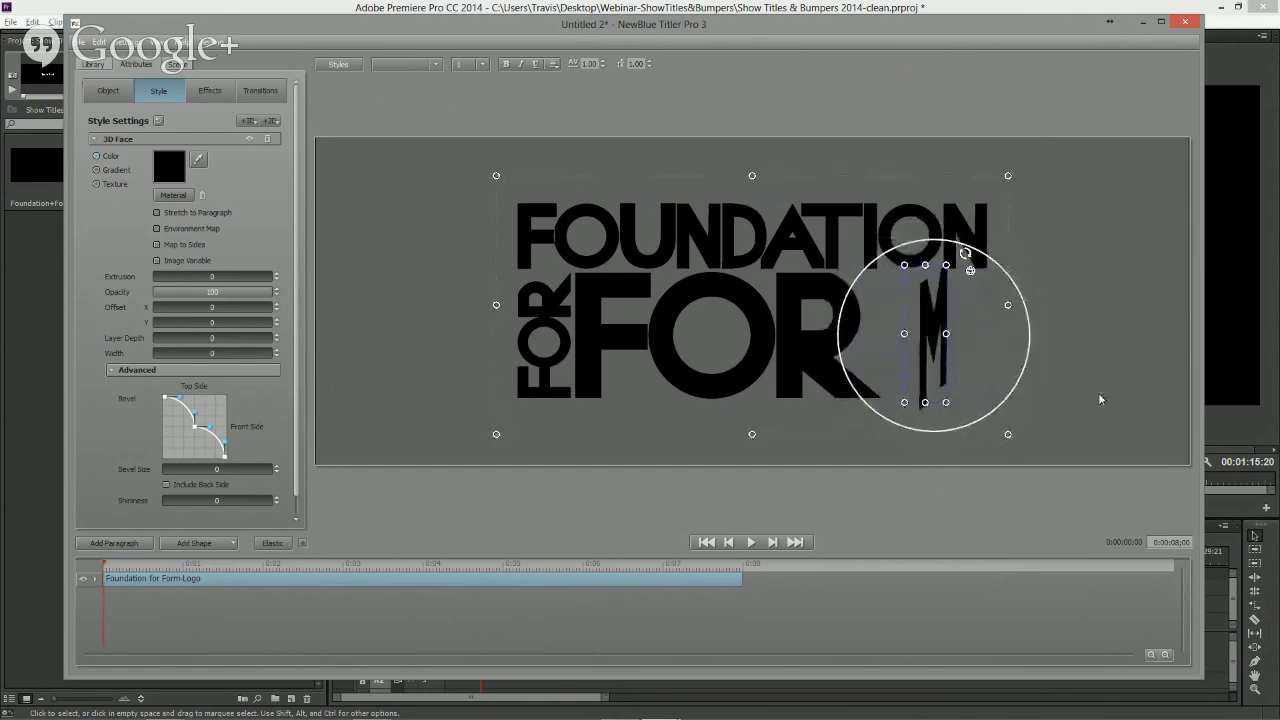
{"action": "key", "text": "ctrl+z"}
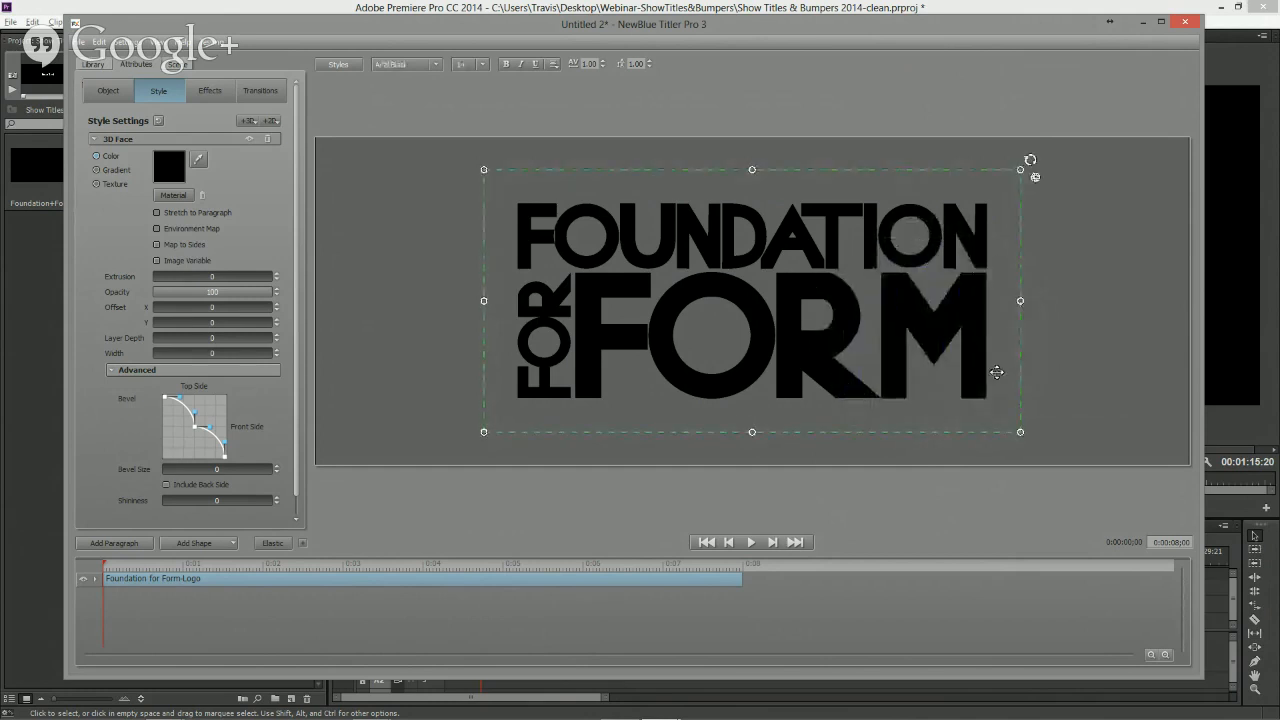
- Select the whole logo and tilt it in 3D with free rotation
{"action": "left_click", "coordinate": [1037, 179]}
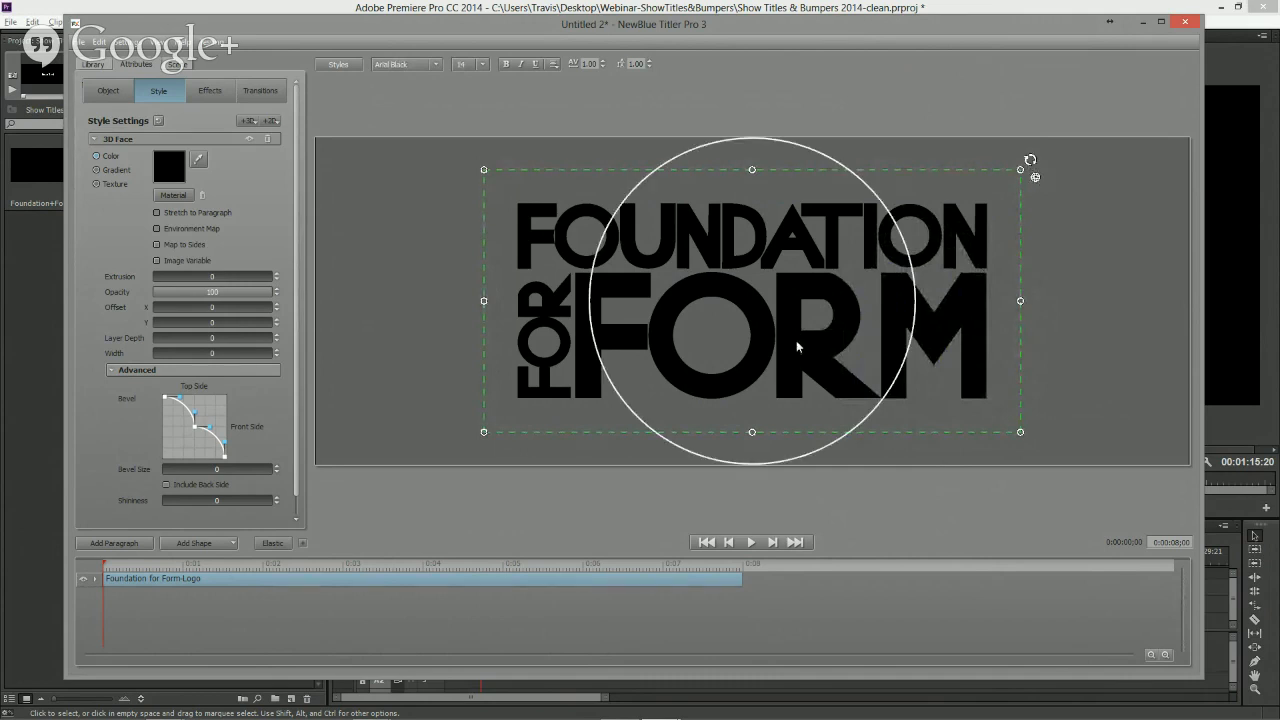
{"action": "left_click_drag", "start_coordinate": [762, 319], "coordinate": [748, 300]}
{"action": "left_click_drag", "start_coordinate": [706, 290], "coordinate": [806, 328]}
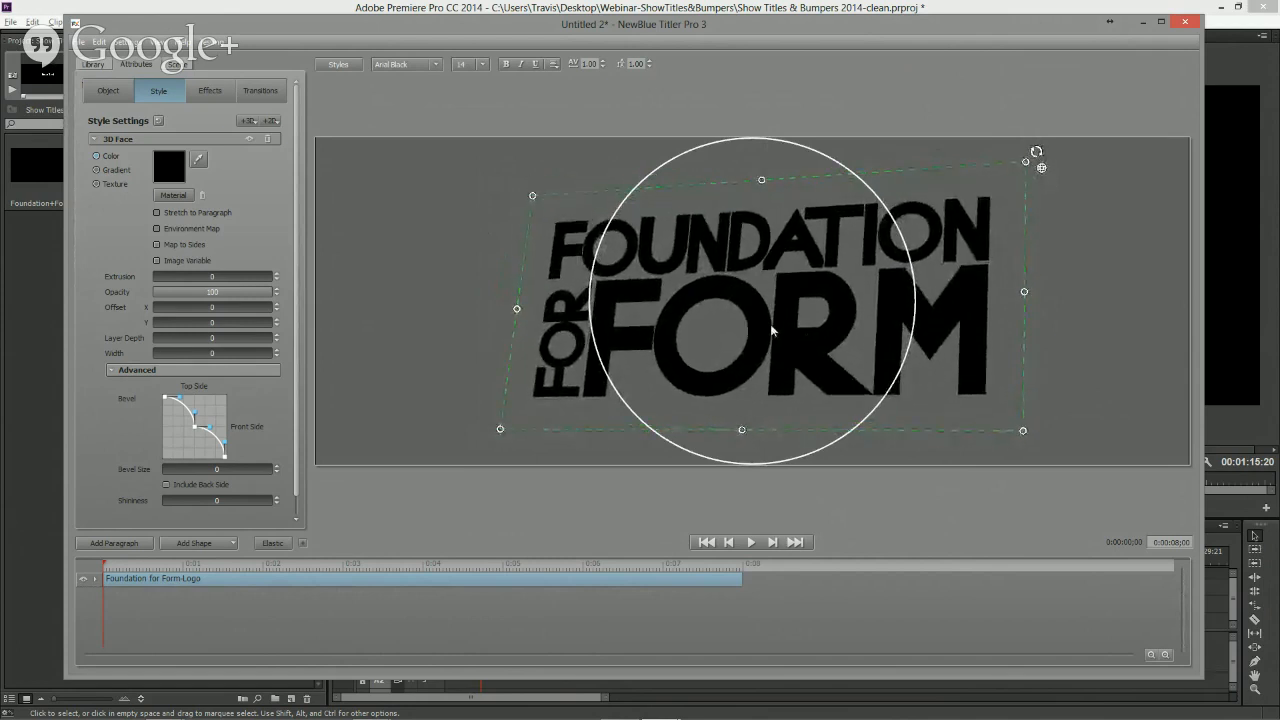
- Set the camera's wide angle to 25 in the scene settings, then return to the style attributes
{"action": "left_click", "coordinate": [184, 67]}
{"action": "left_click_drag", "start_coordinate": [163, 102], "coordinate": [195, 110]}
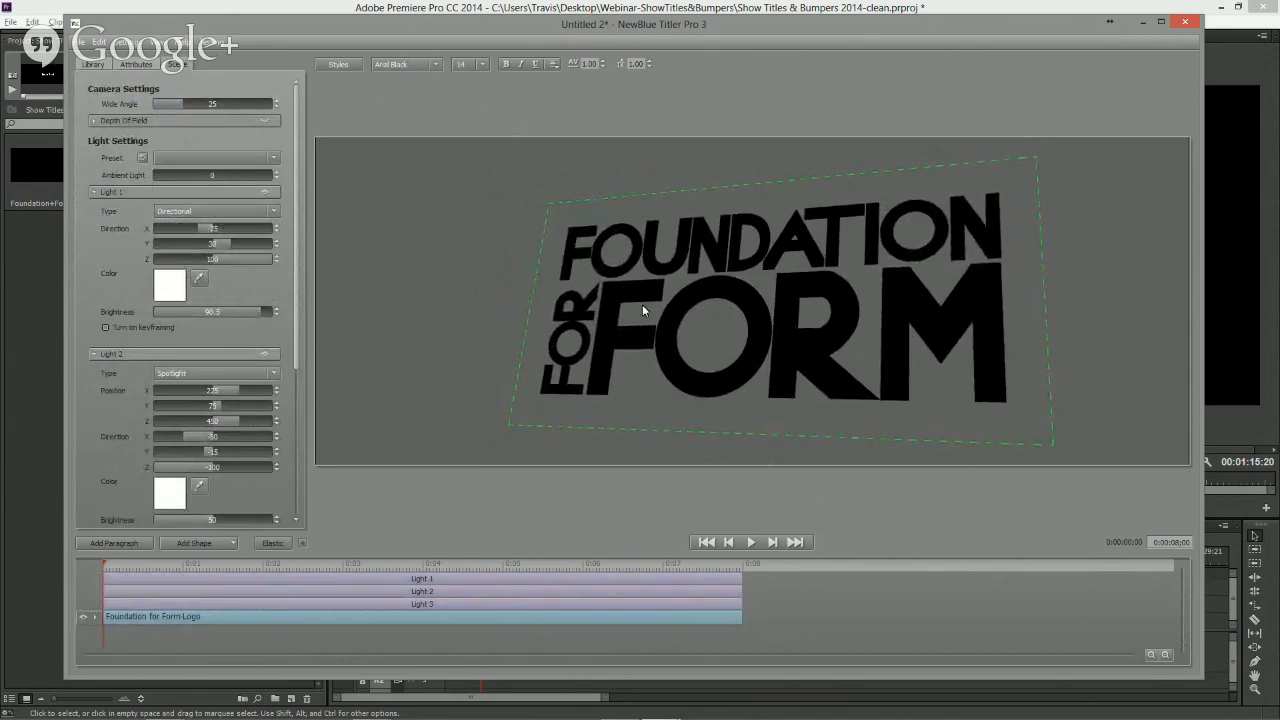
{"action": "left_click", "coordinate": [139, 65]}
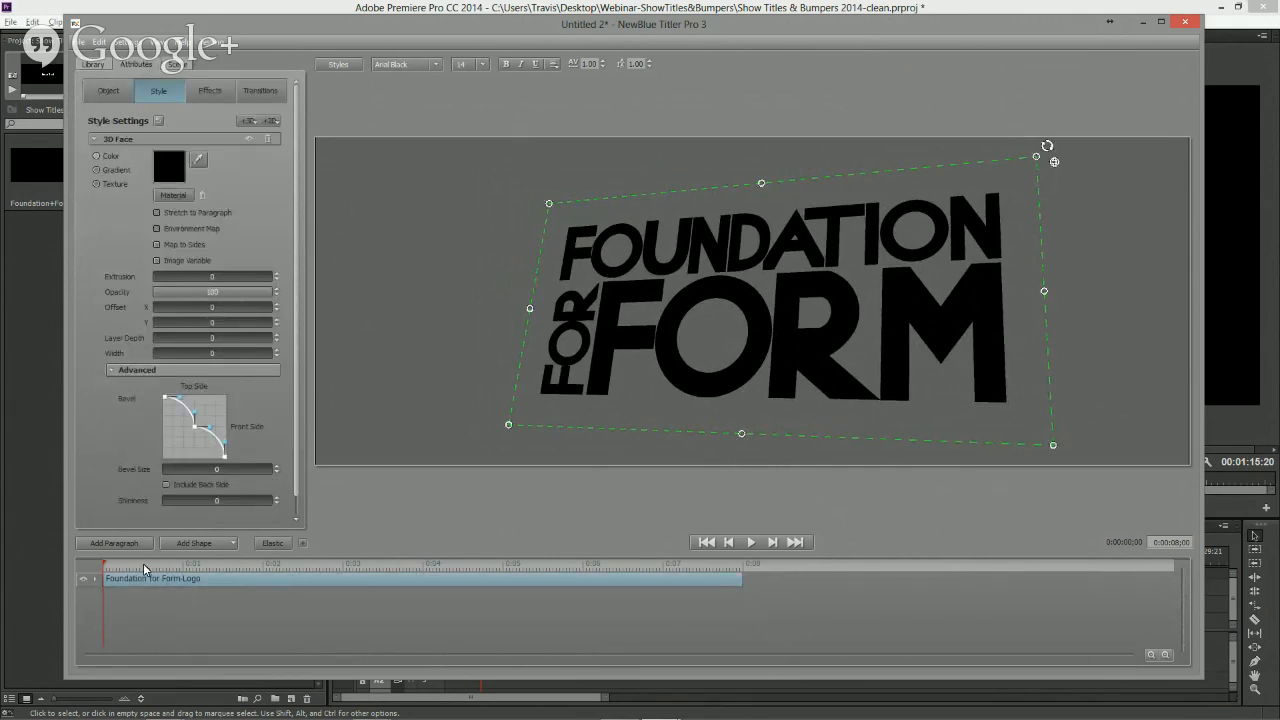
- At 3 seconds on the timeline, turn on keyframing for the logo and add a keyframe
{"action": "left_click_drag", "start_coordinate": [278, 565], "coordinate": [345, 577]}
{"action": "left_click", "coordinate": [110, 92]}
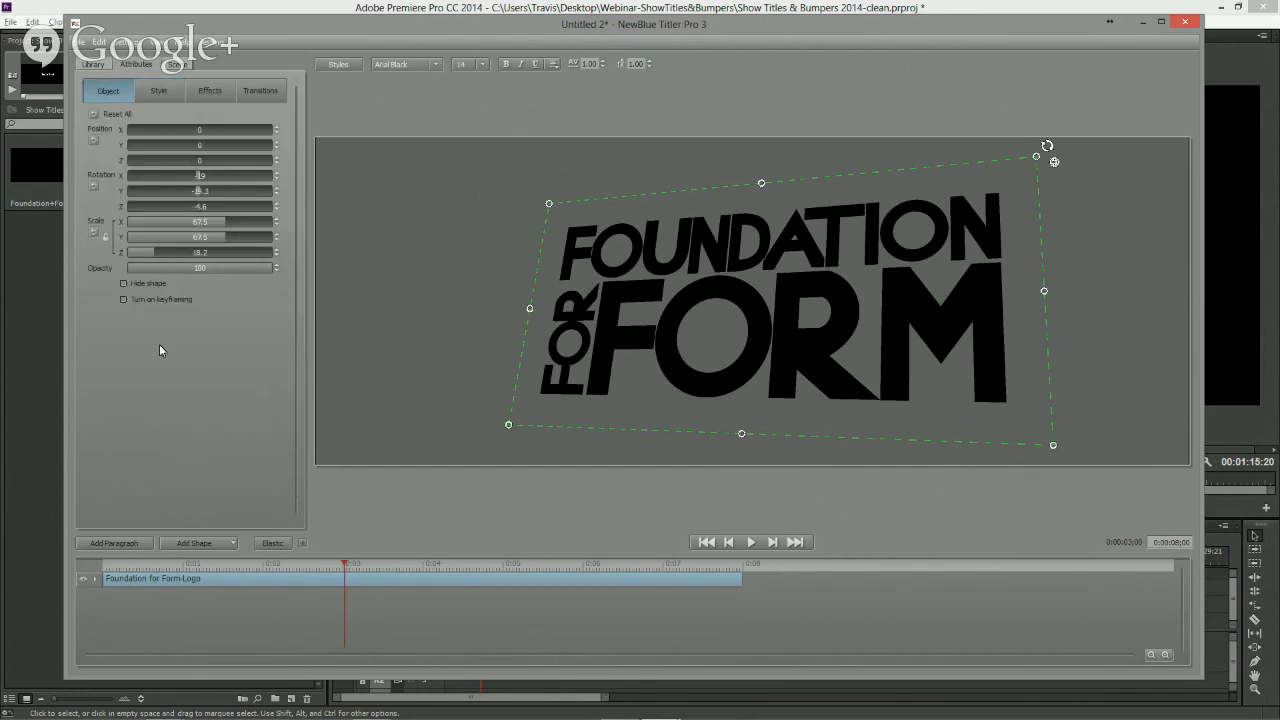
{"action": "left_click", "coordinate": [124, 299]}
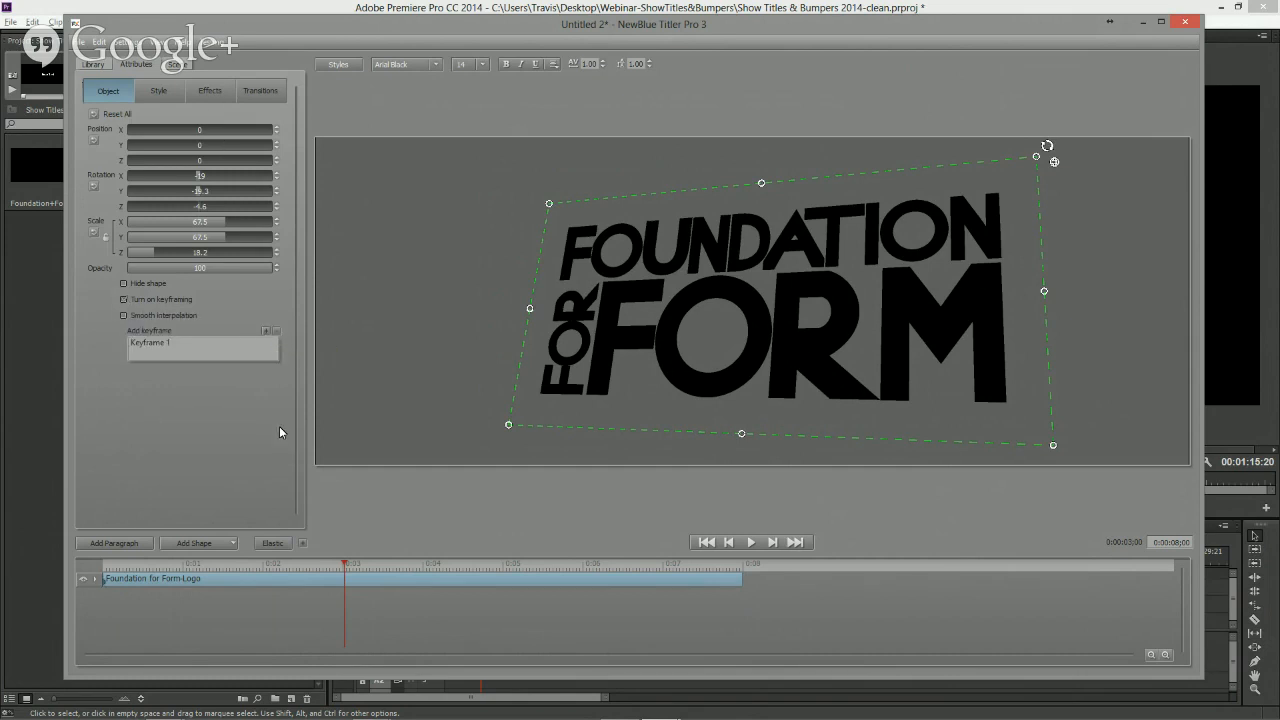
{"action": "left_click", "coordinate": [265, 332]}
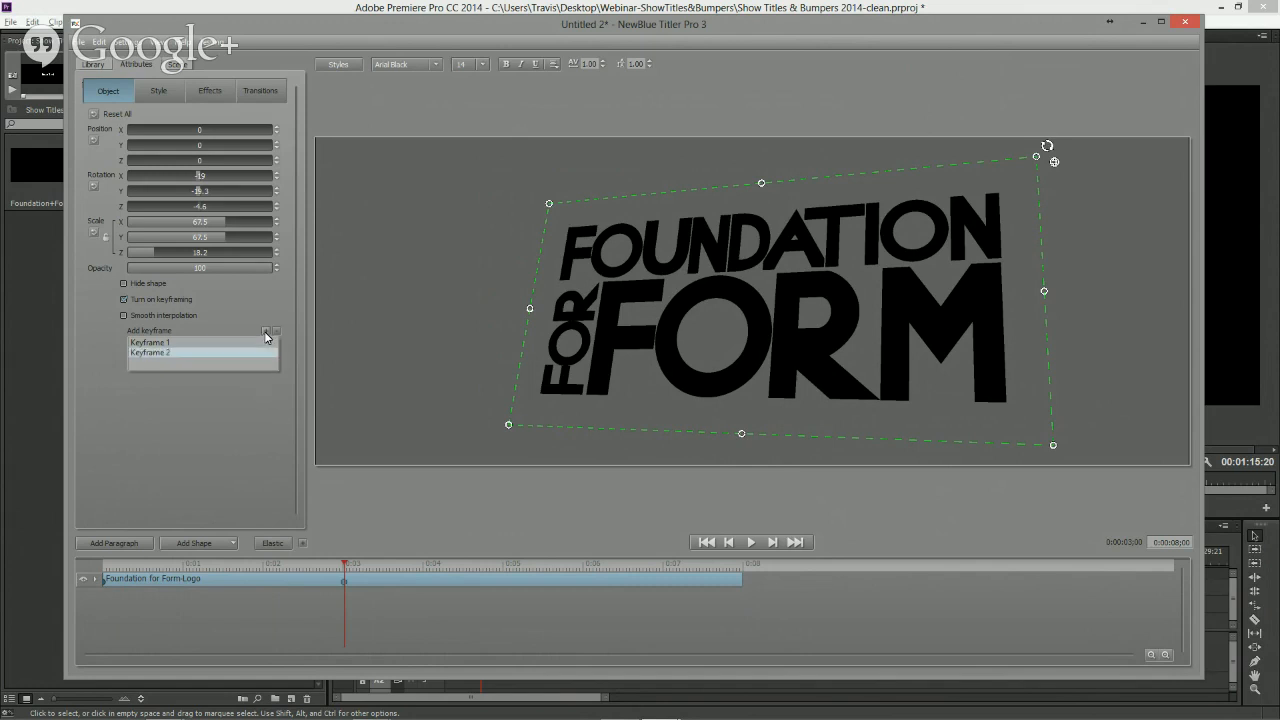
- On Keyframe 1, rotate the logo in 3D and push its position far off-screen
{"action": "left_click", "coordinate": [167, 343]}
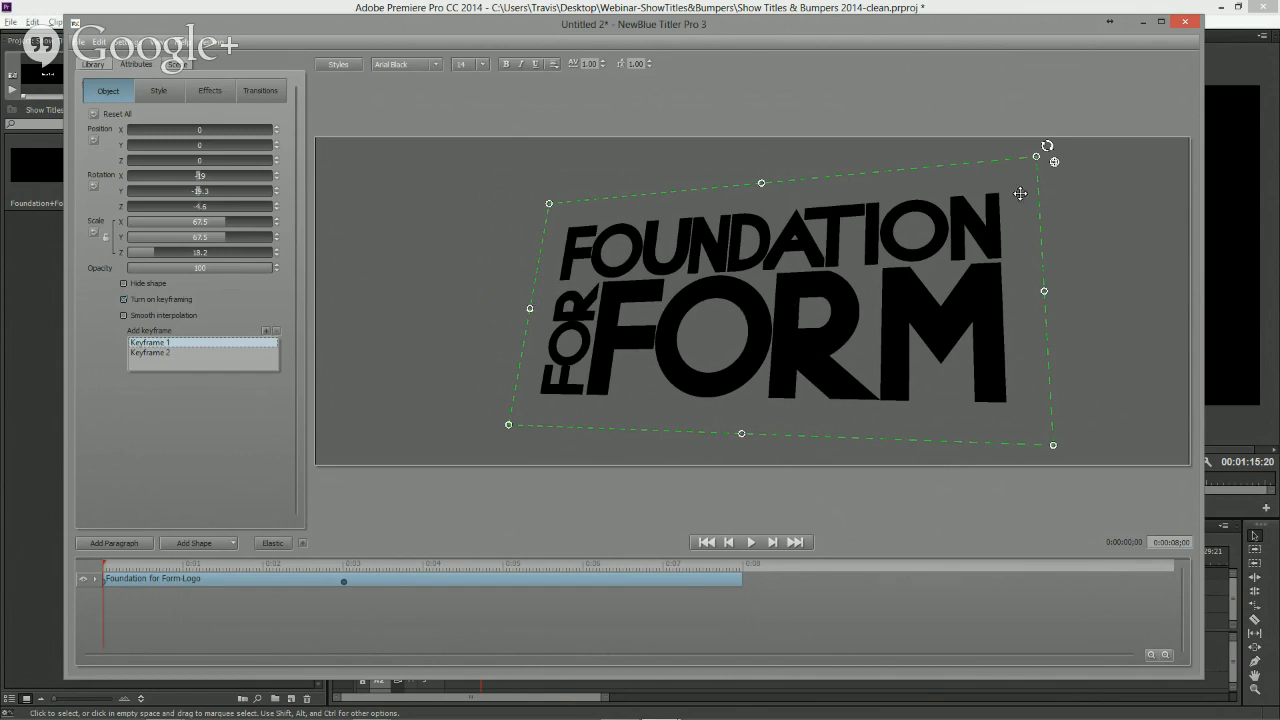
{"action": "left_click_drag", "start_coordinate": [1054, 162], "coordinate": [856, 367]}
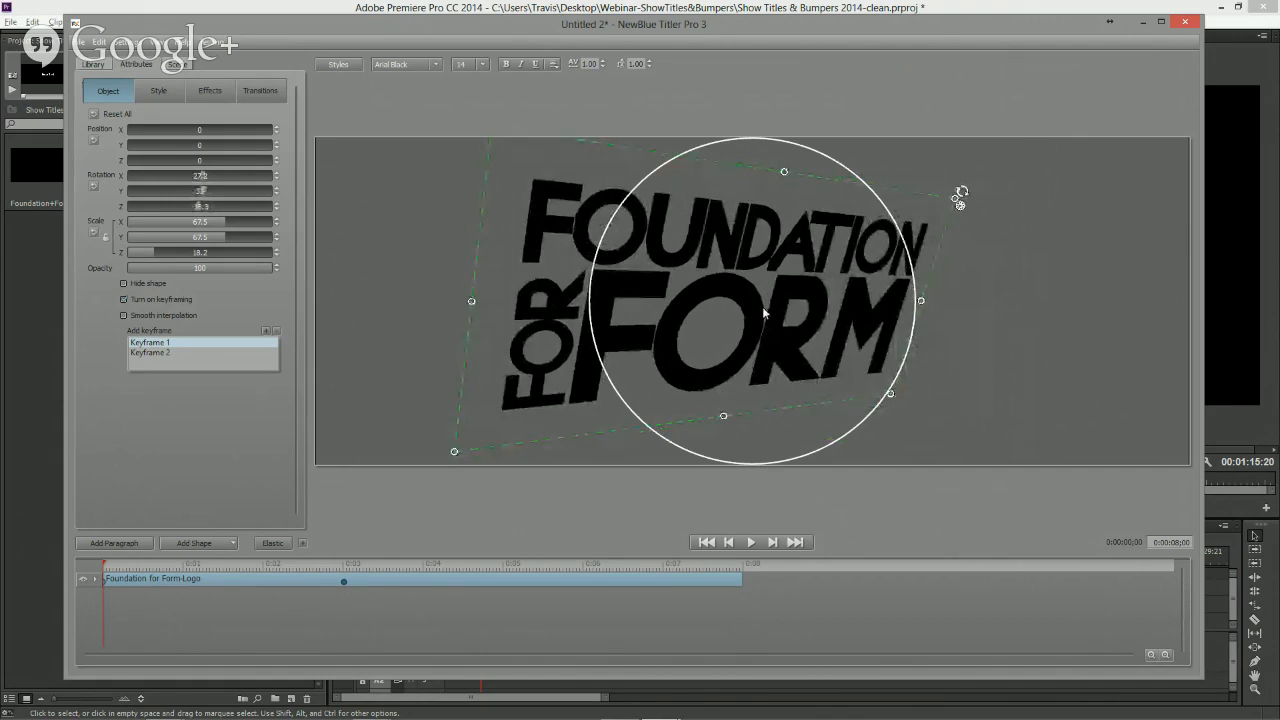
{"action": "scroll", "coordinate": [763, 308], "scroll_direction": "up", "scroll_amount": 6}
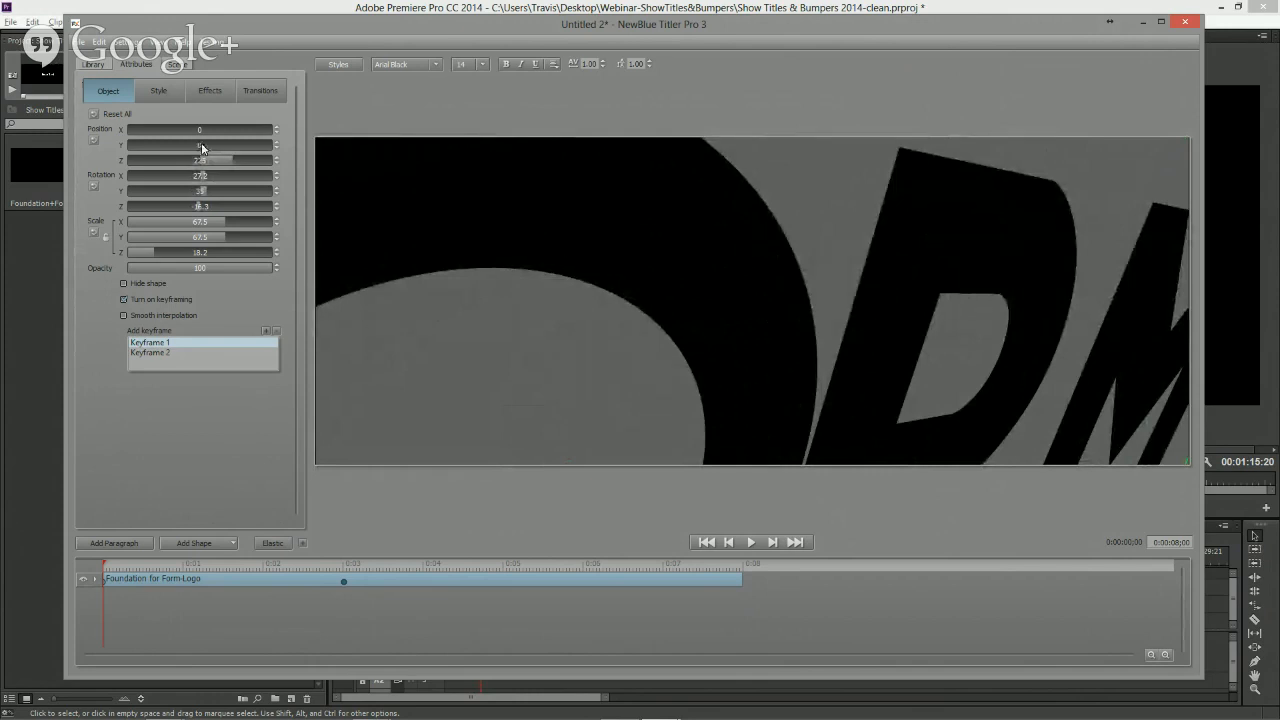
{"action": "left_click_drag", "start_coordinate": [202, 144], "coordinate": [238, 162]}
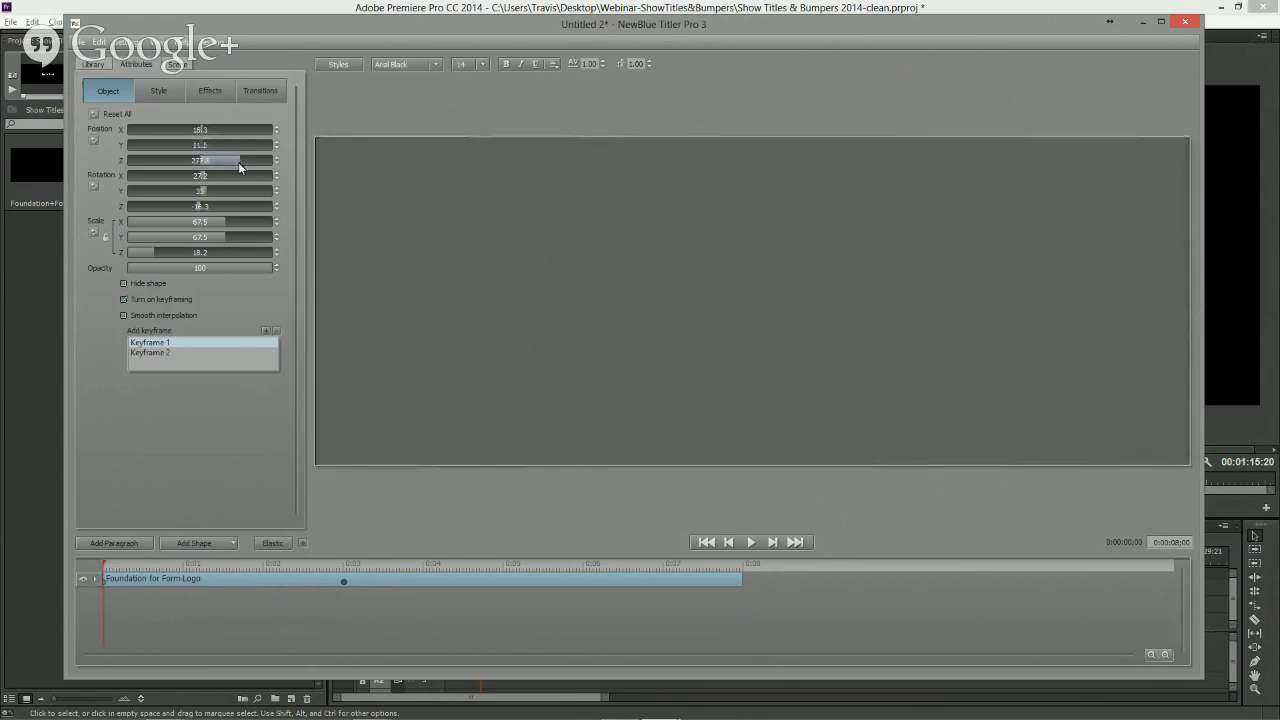
- Enable smooth interpolation and play back the logo's fly-in animation
{"action": "left_click", "coordinate": [125, 315]}
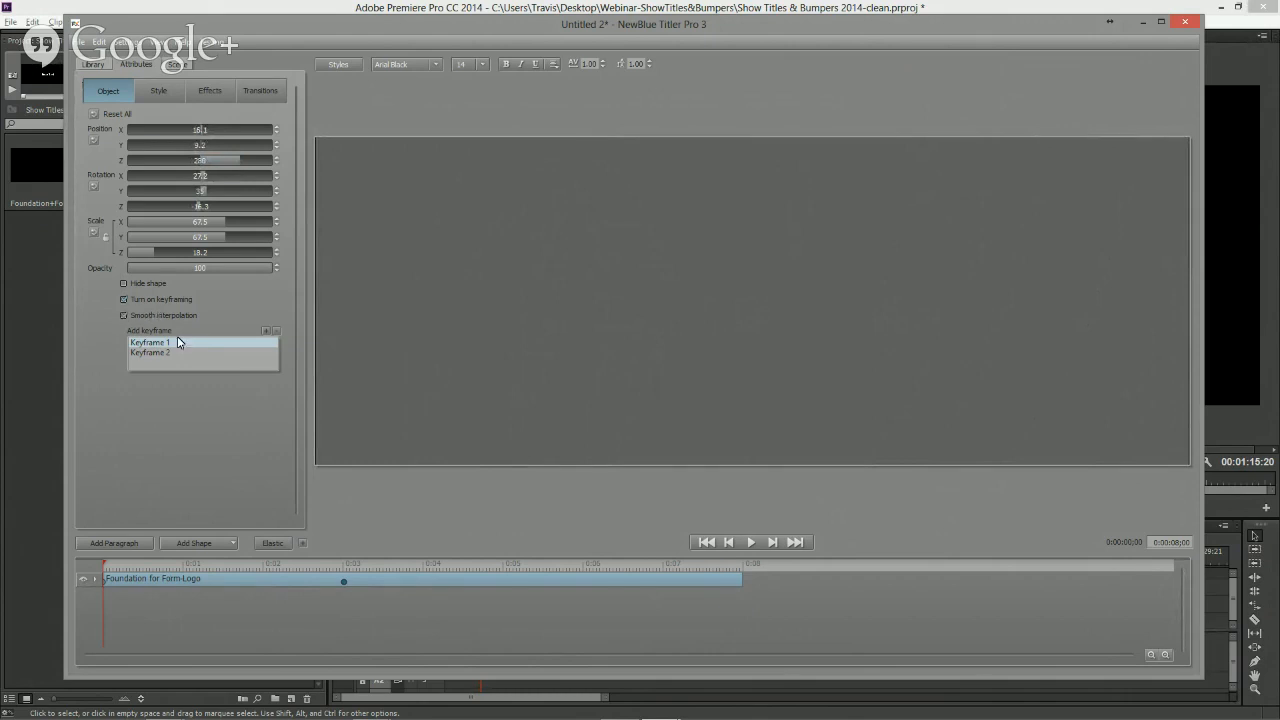
{"action": "left_click", "coordinate": [751, 542]}
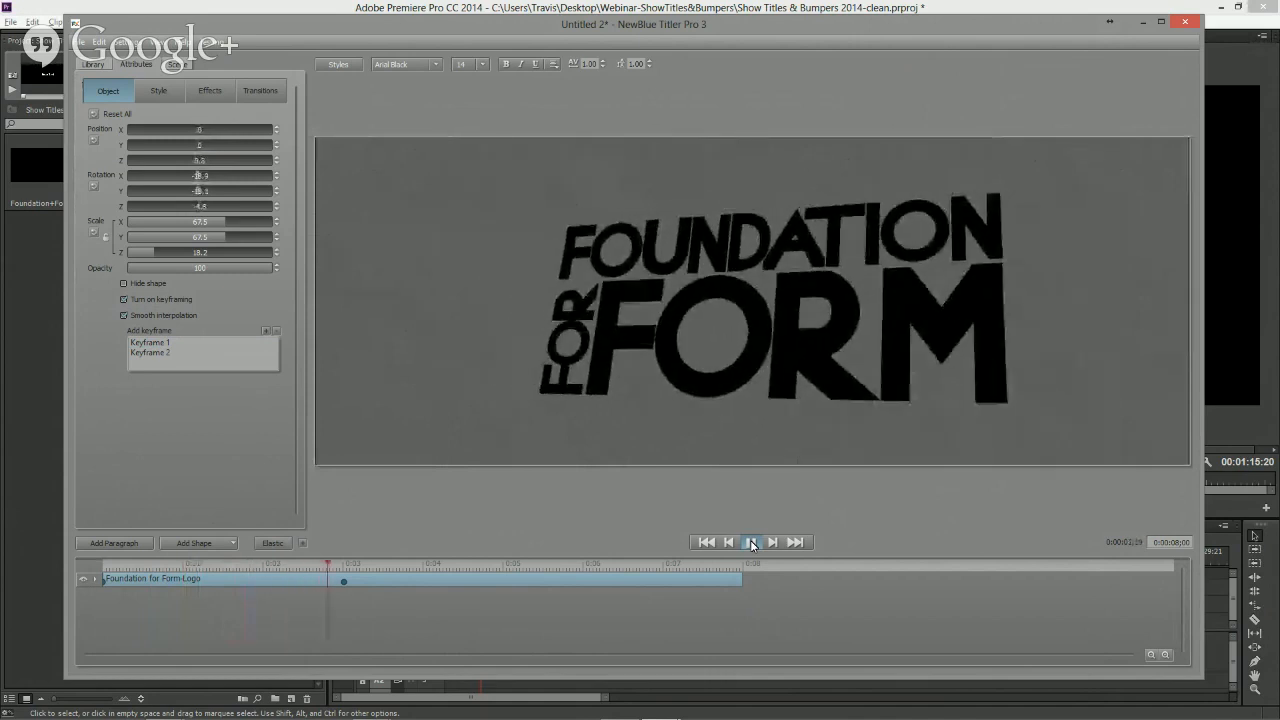
{"action": "left_click", "coordinate": [751, 542]}
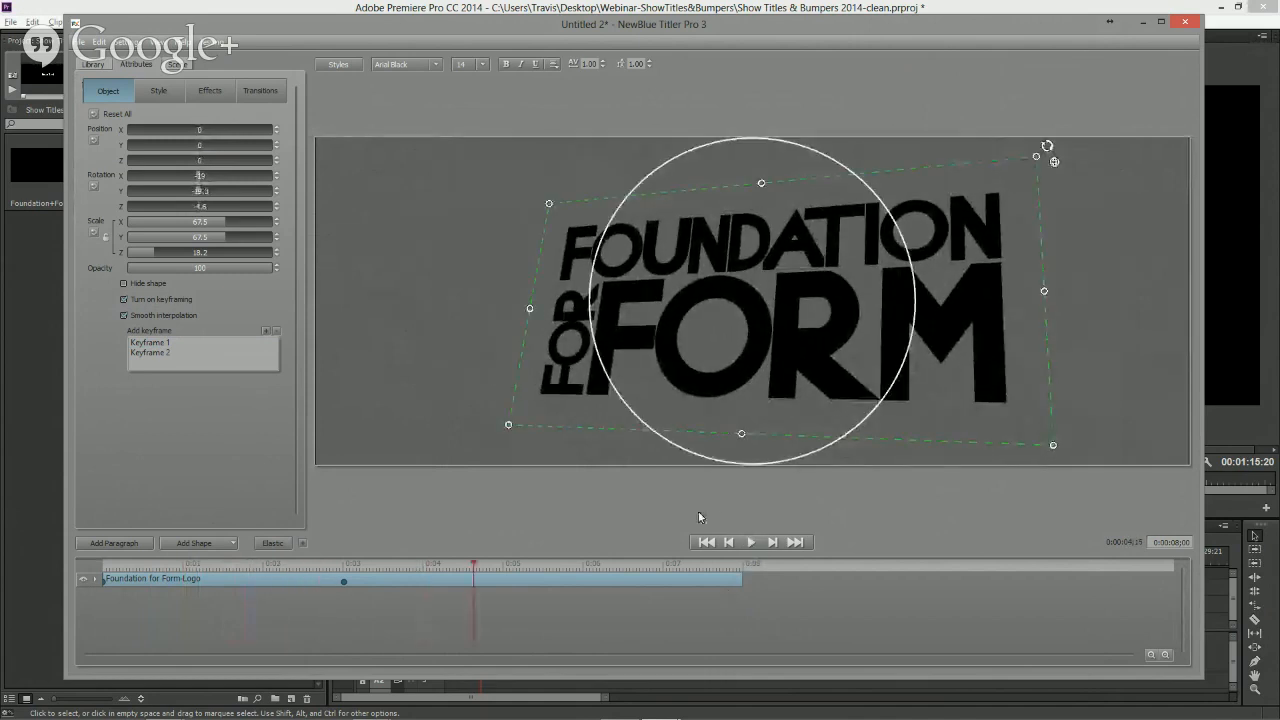
{"action": "left_click_drag", "start_coordinate": [346, 567], "coordinate": [437, 566]}
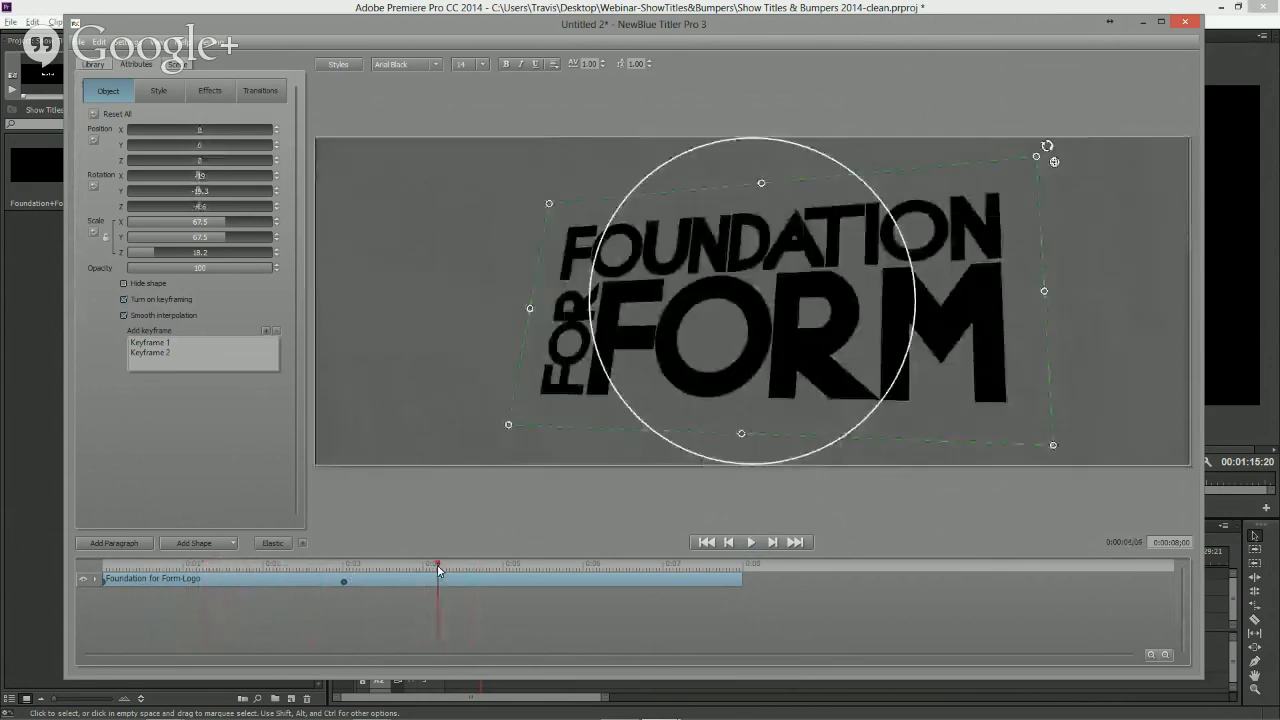
- Return to the start and import the vector Foundation for Form-Lines.eps, scaling it up from its corner
{"action": "left_click", "coordinate": [410, 368]}
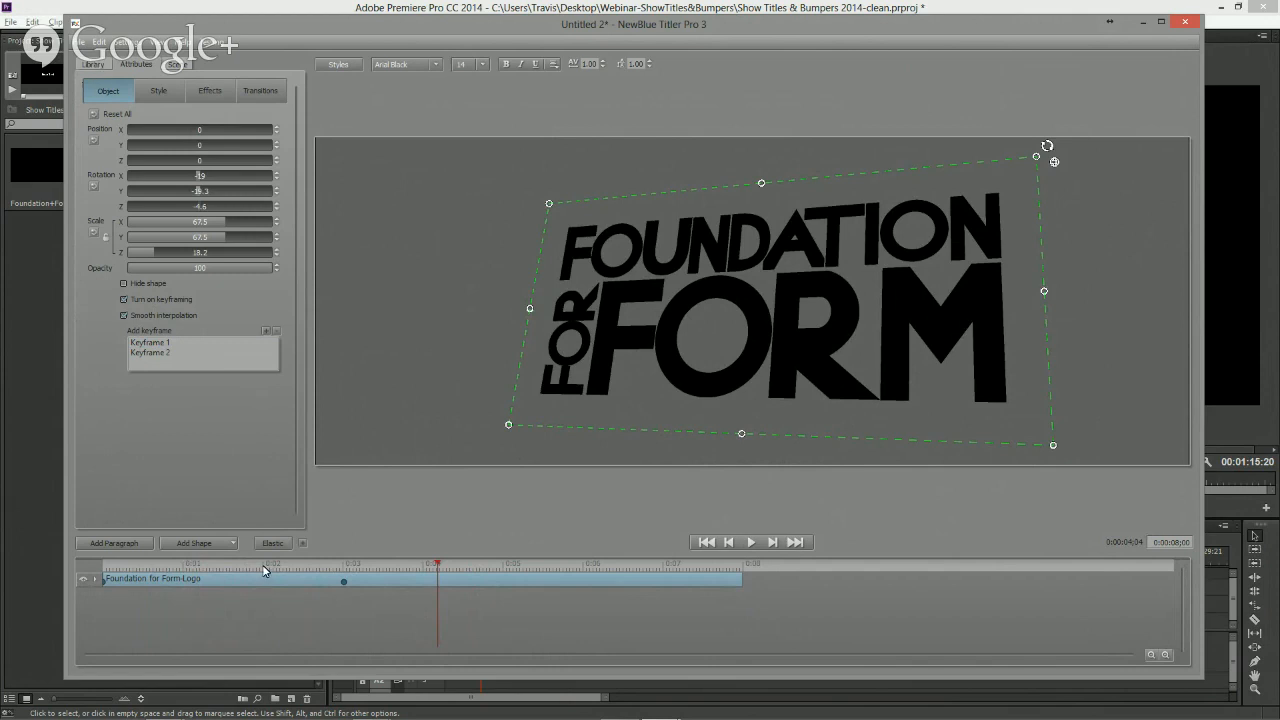
{"action": "left_click", "coordinate": [104, 568]}
{"action": "left_click", "coordinate": [196, 620]}
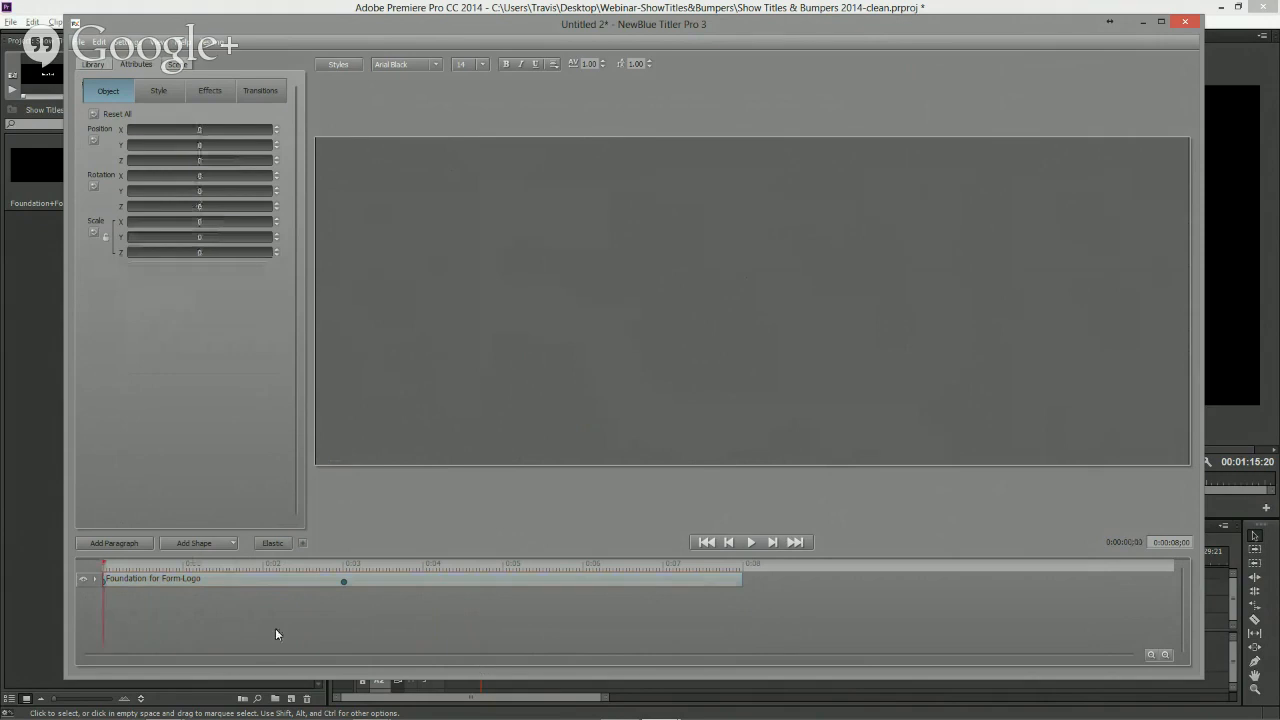
{"action": "left_click", "coordinate": [82, 42]}
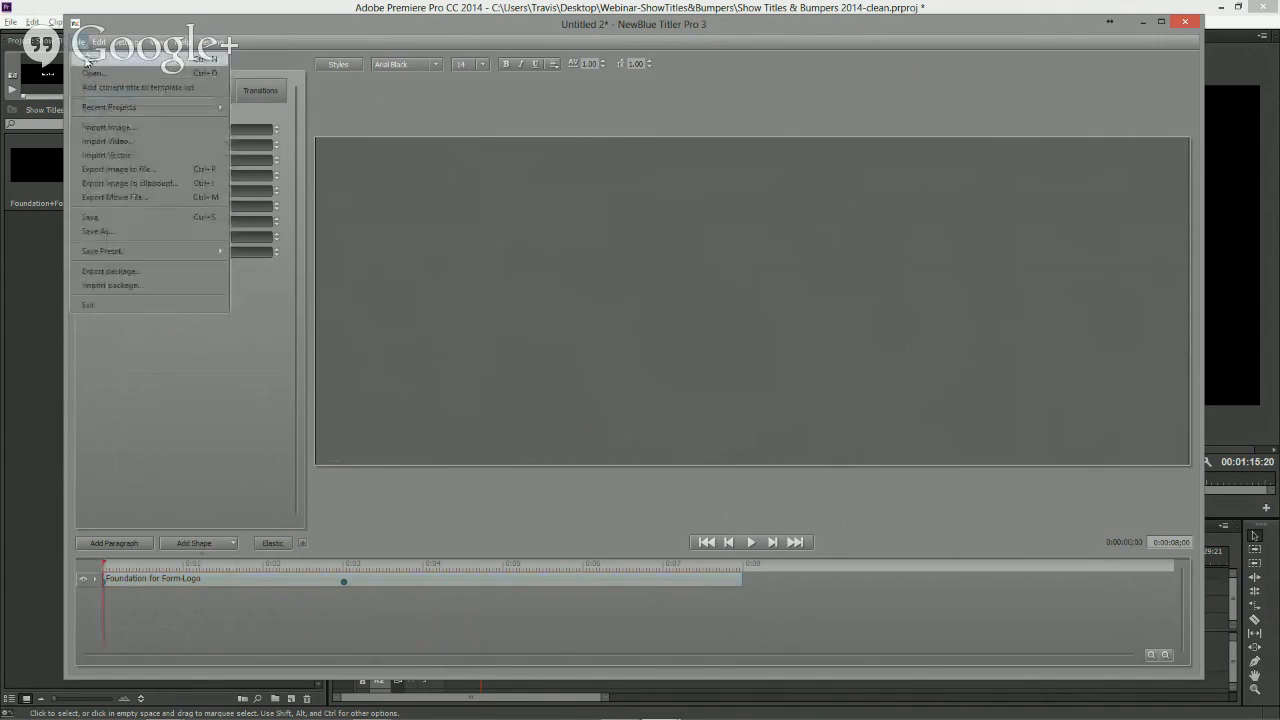
{"action": "left_click", "coordinate": [105, 155]}
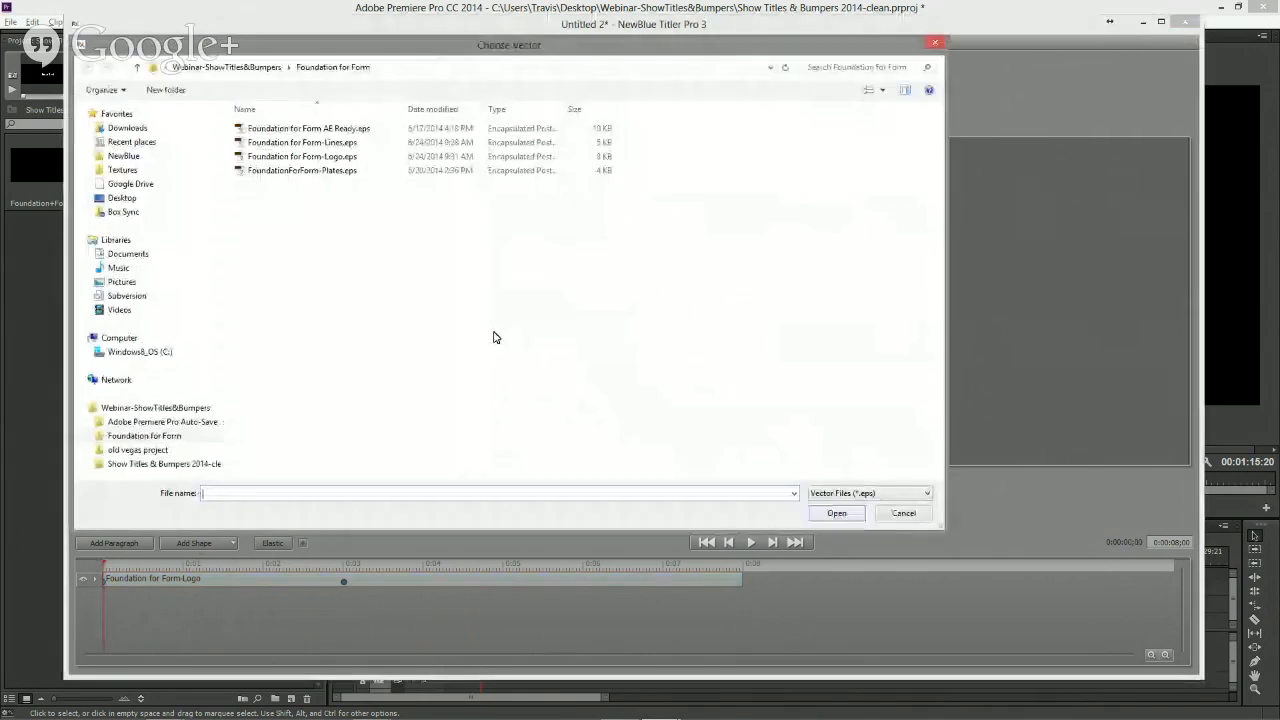
{"action": "left_click", "coordinate": [340, 143]}
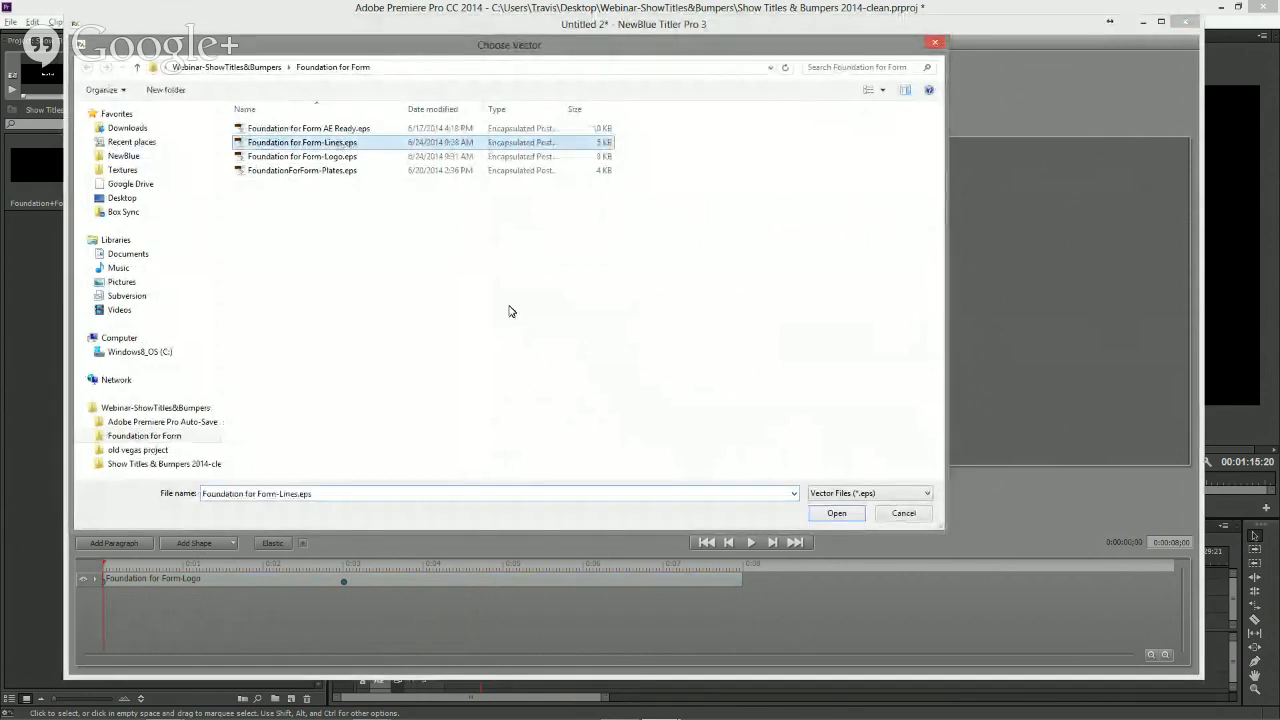
{"action": "left_click", "coordinate": [835, 512]}
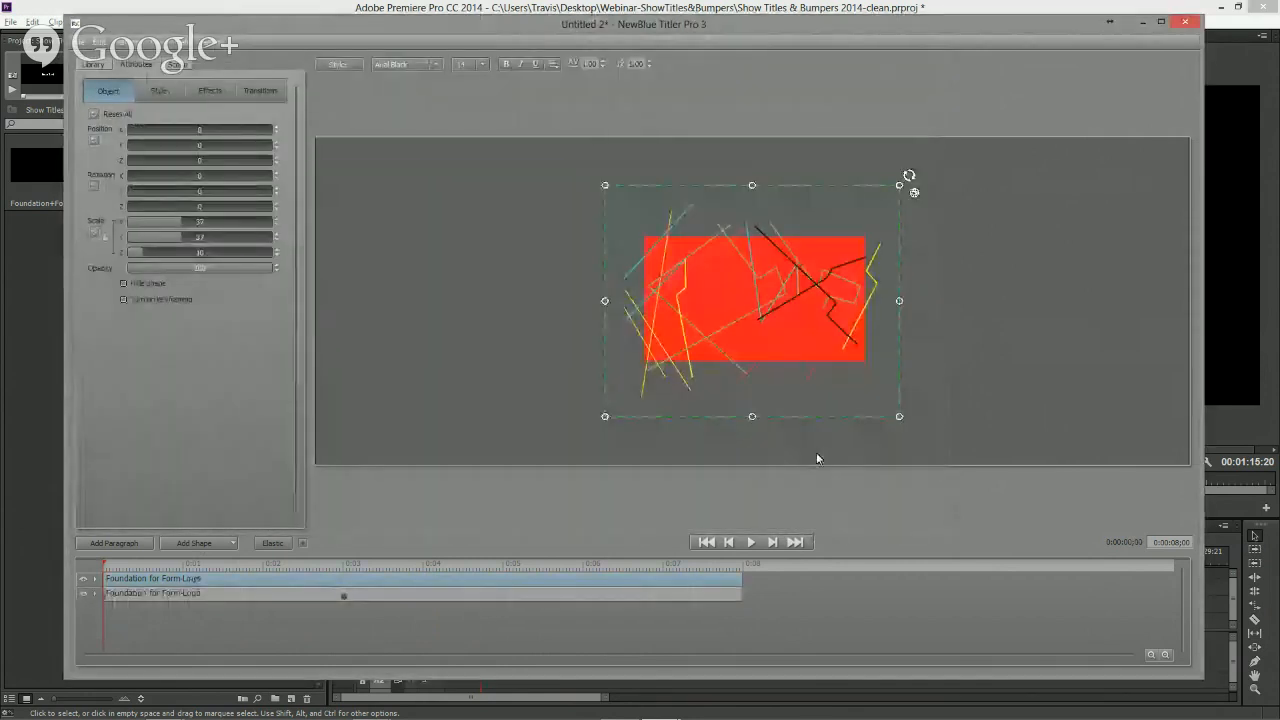
{"action": "left_click_drag", "start_coordinate": [605, 185], "coordinate": [535, 141]}
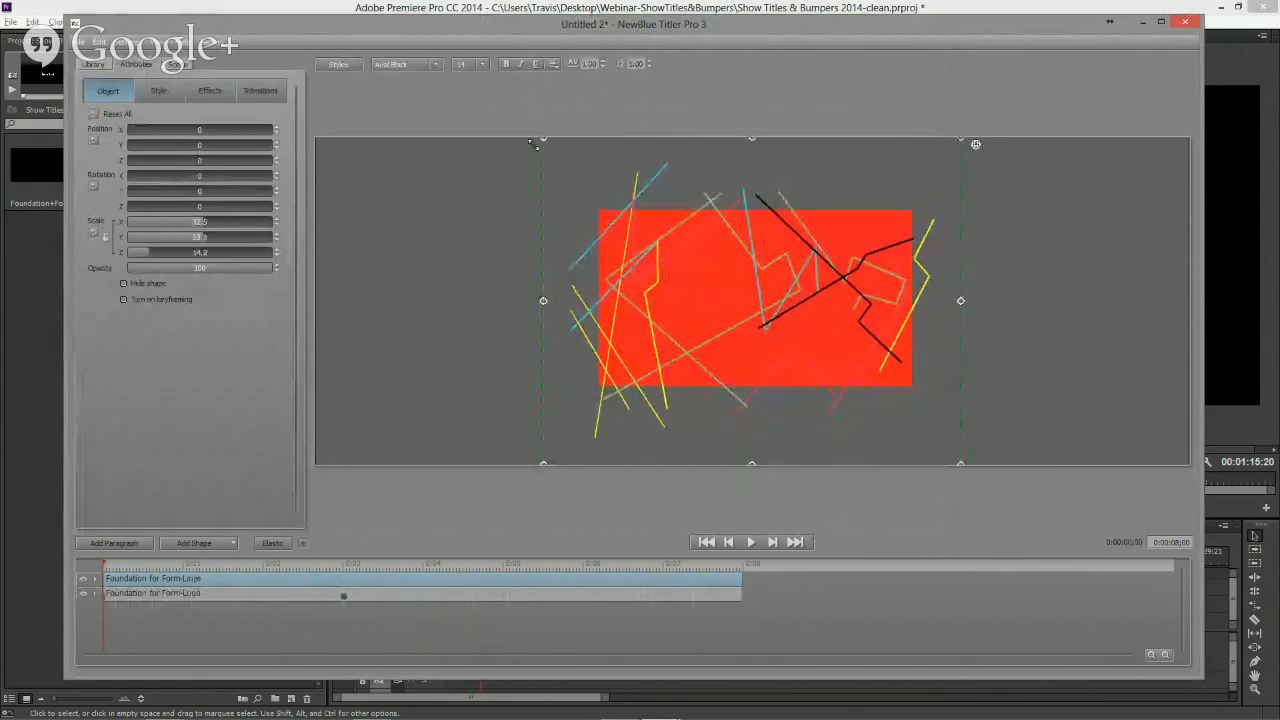
{"action": "left_click", "coordinate": [896, 222]}
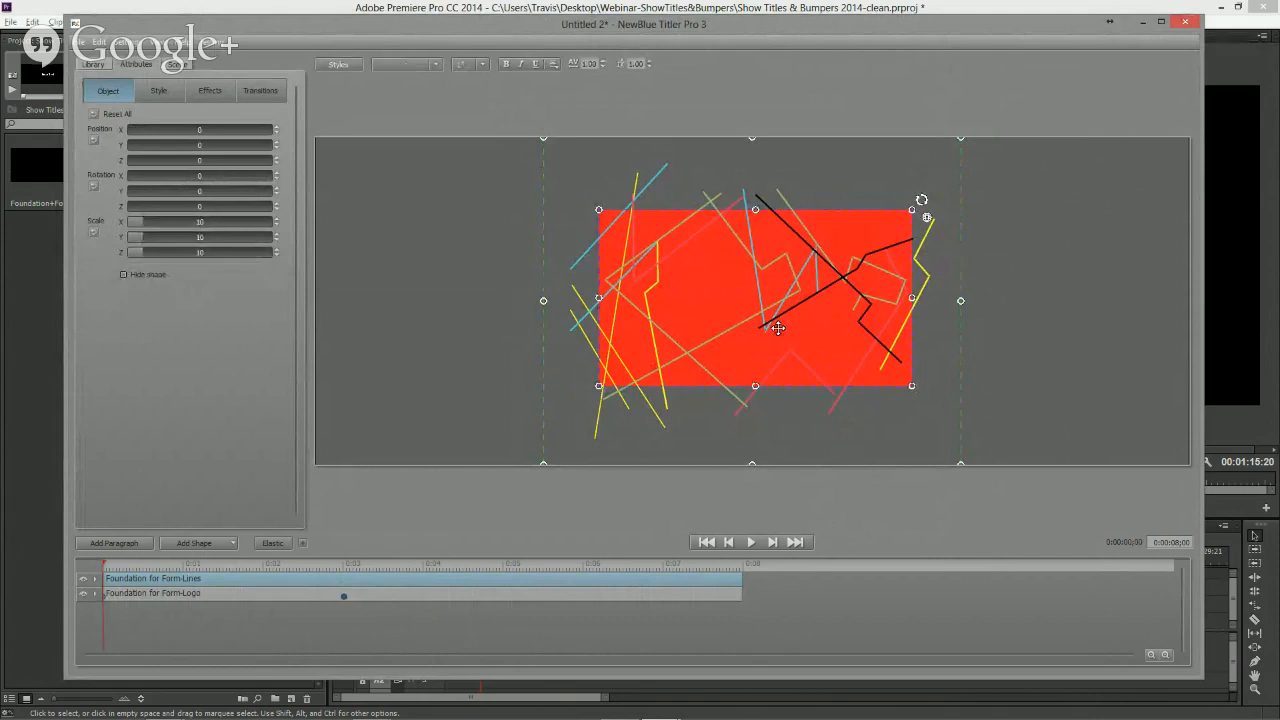
- Delete the red background rectangle from the imported lines graphic and rotate the graphic in 3D
{"action": "key", "text": "Delete"}
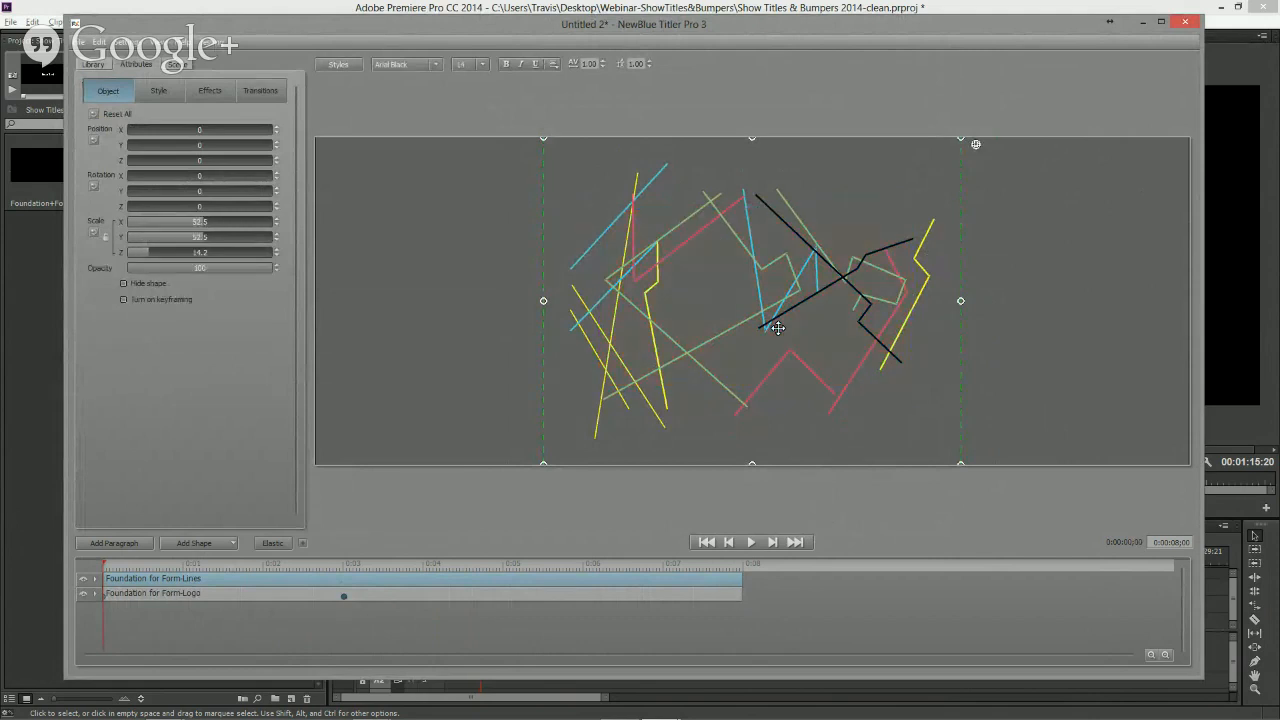
{"action": "left_click_drag", "start_coordinate": [977, 147], "coordinate": [611, 240]}
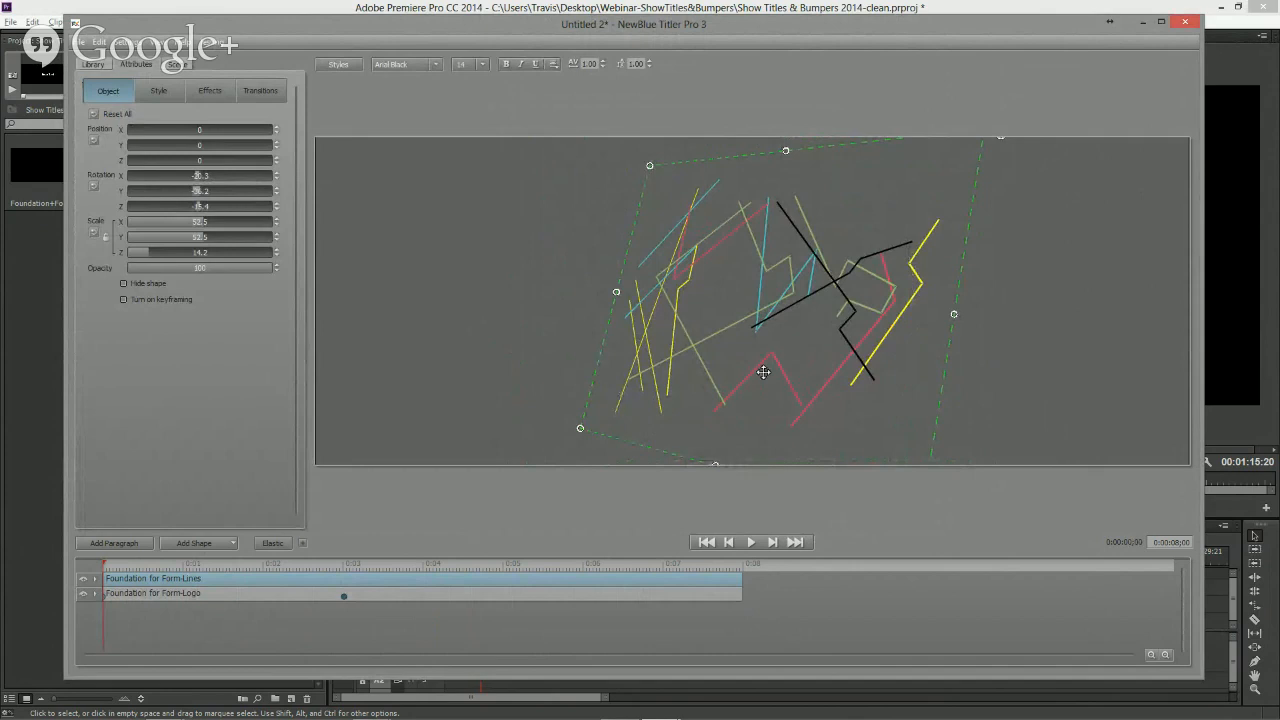
- Step through the individual line shapes inside the graphic, then select the graphic's object parent again
{"action": "double_click", "coordinate": [757, 316]}
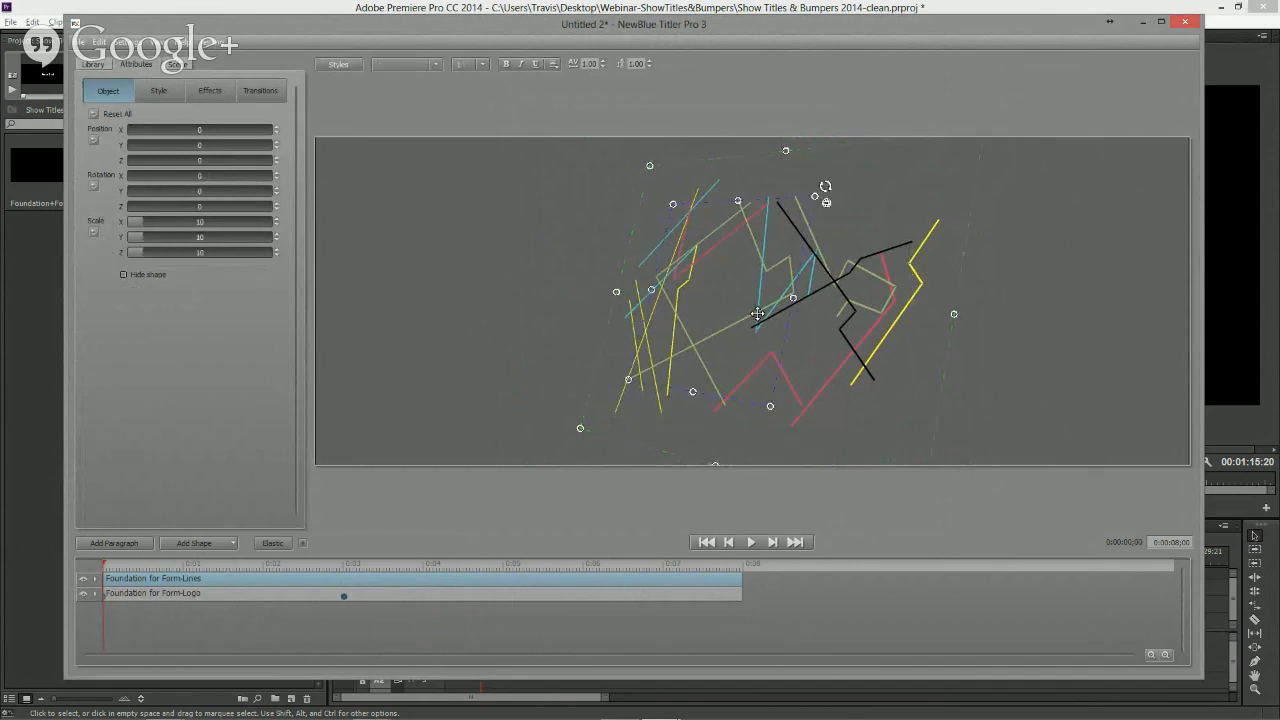
{"action": "scroll", "coordinate": [757, 314], "scroll_direction": "down", "scroll_amount": 5}
{"action": "scroll", "coordinate": [757, 314], "scroll_direction": "up", "scroll_amount": 7}
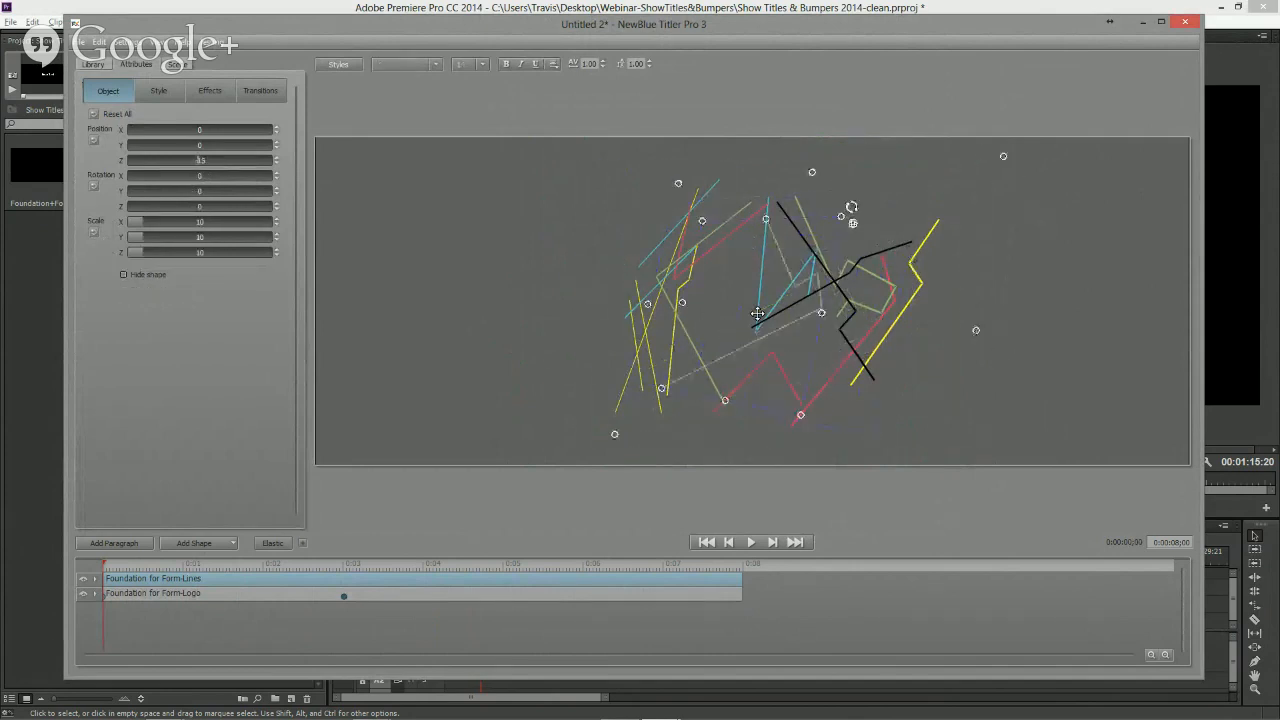
{"action": "scroll", "coordinate": [757, 314], "scroll_direction": "down", "scroll_amount": 4}
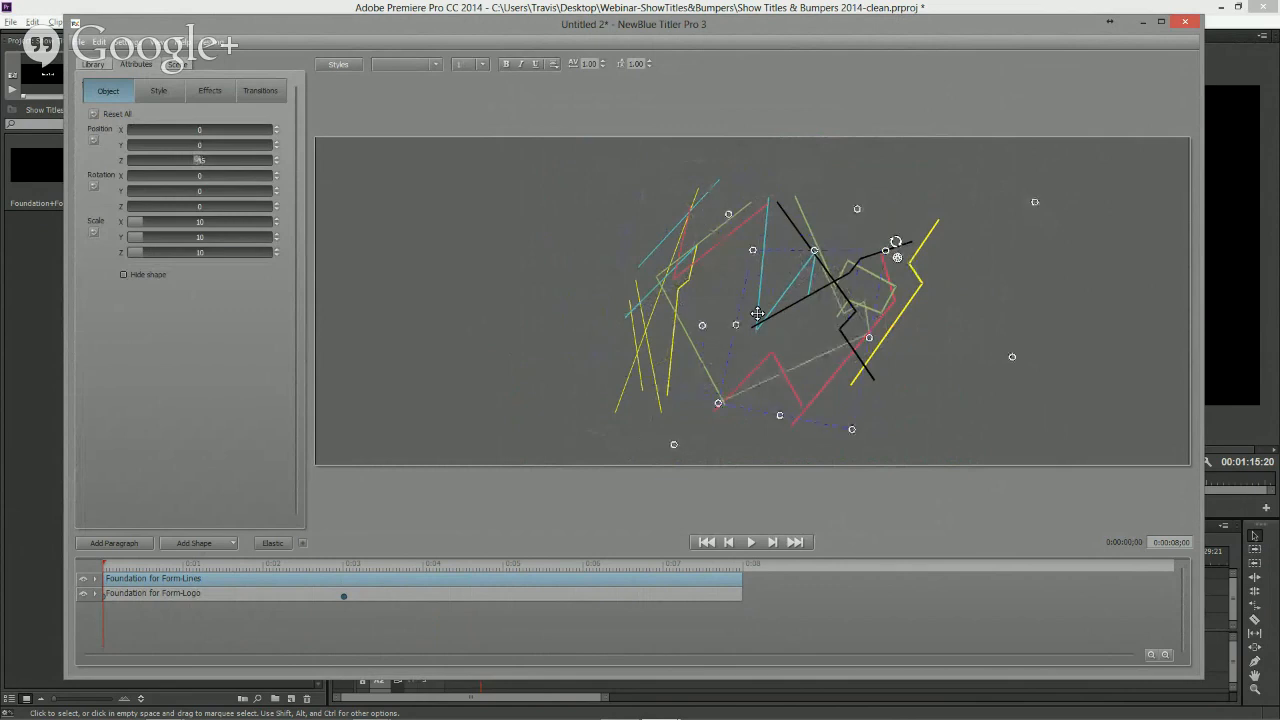
{"action": "scroll", "coordinate": [757, 314], "scroll_direction": "up", "scroll_amount": 5}
{"action": "scroll", "coordinate": [757, 314], "scroll_direction": "down", "scroll_amount": 3}
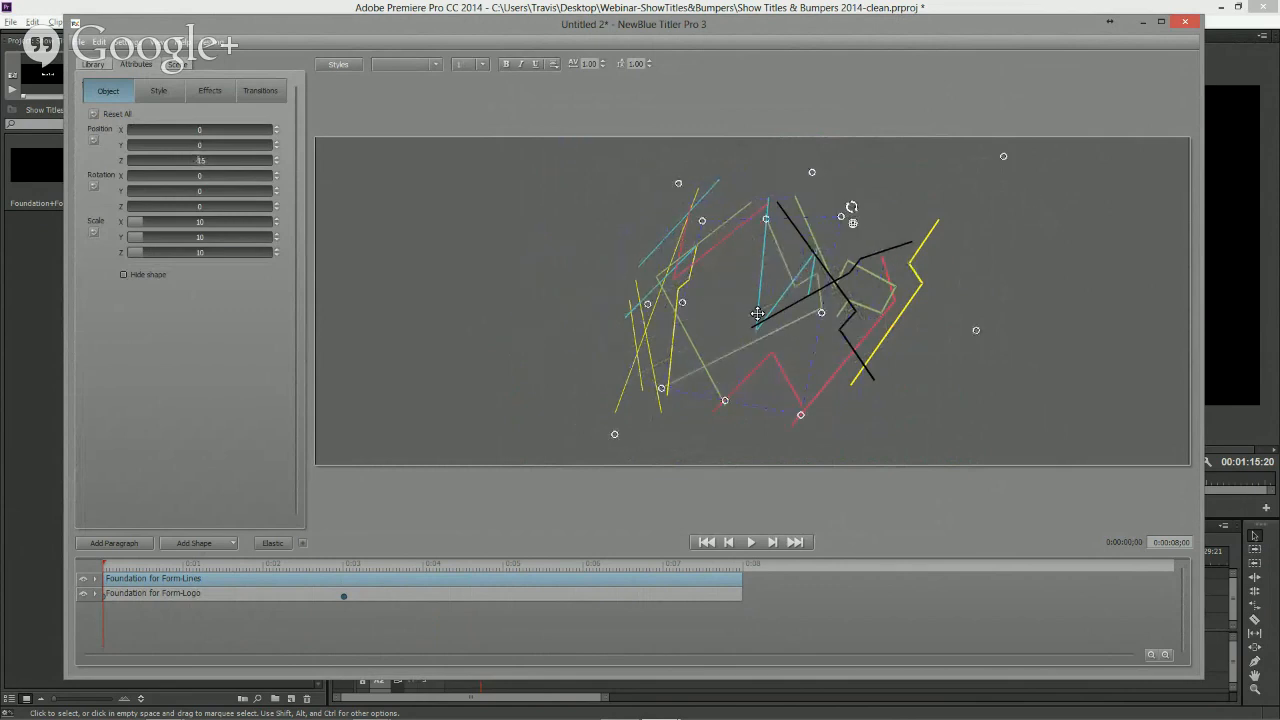
{"action": "left_click", "coordinate": [757, 314]}
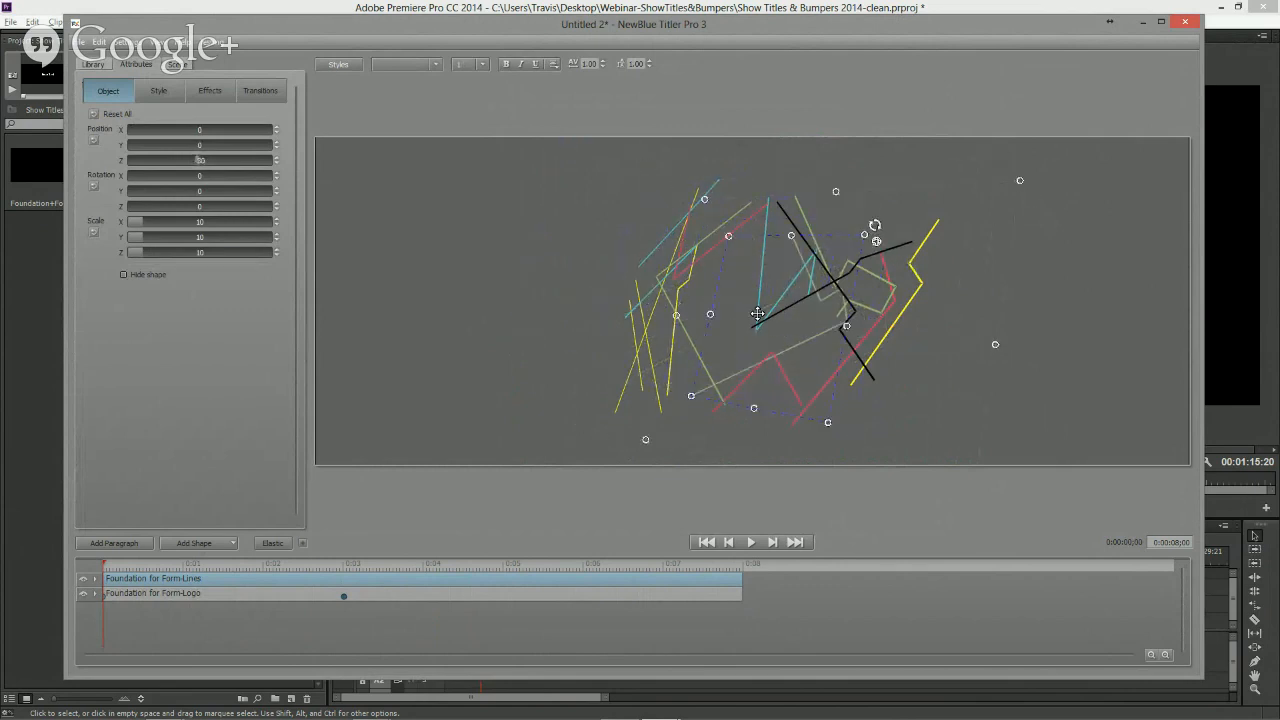
{"action": "left_click", "coordinate": [751, 372]}
{"action": "scroll", "coordinate": [751, 372], "scroll_direction": "up", "scroll_amount": 3}
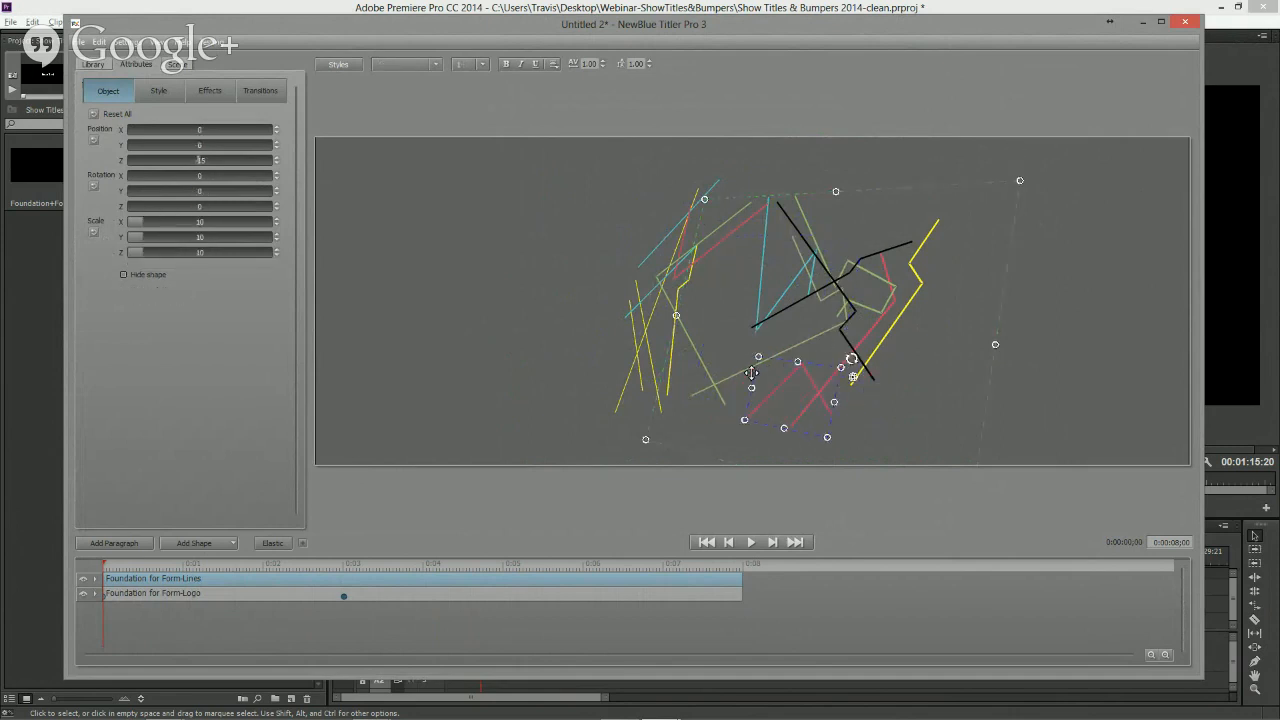
{"action": "left_click", "coordinate": [678, 298]}
{"action": "scroll", "coordinate": [677, 298], "scroll_direction": "up", "scroll_amount": 1}
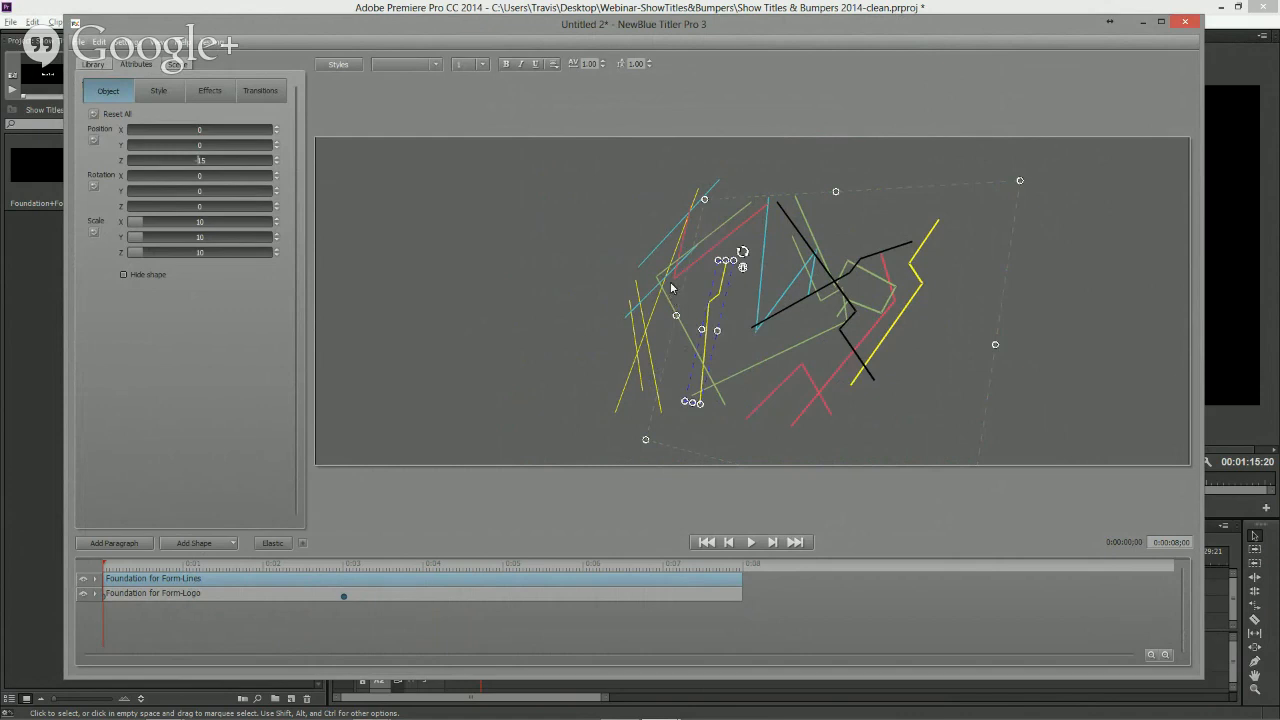
{"action": "left_click", "coordinate": [668, 280]}
{"action": "scroll", "coordinate": [667, 279], "scroll_direction": "up", "scroll_amount": 1}
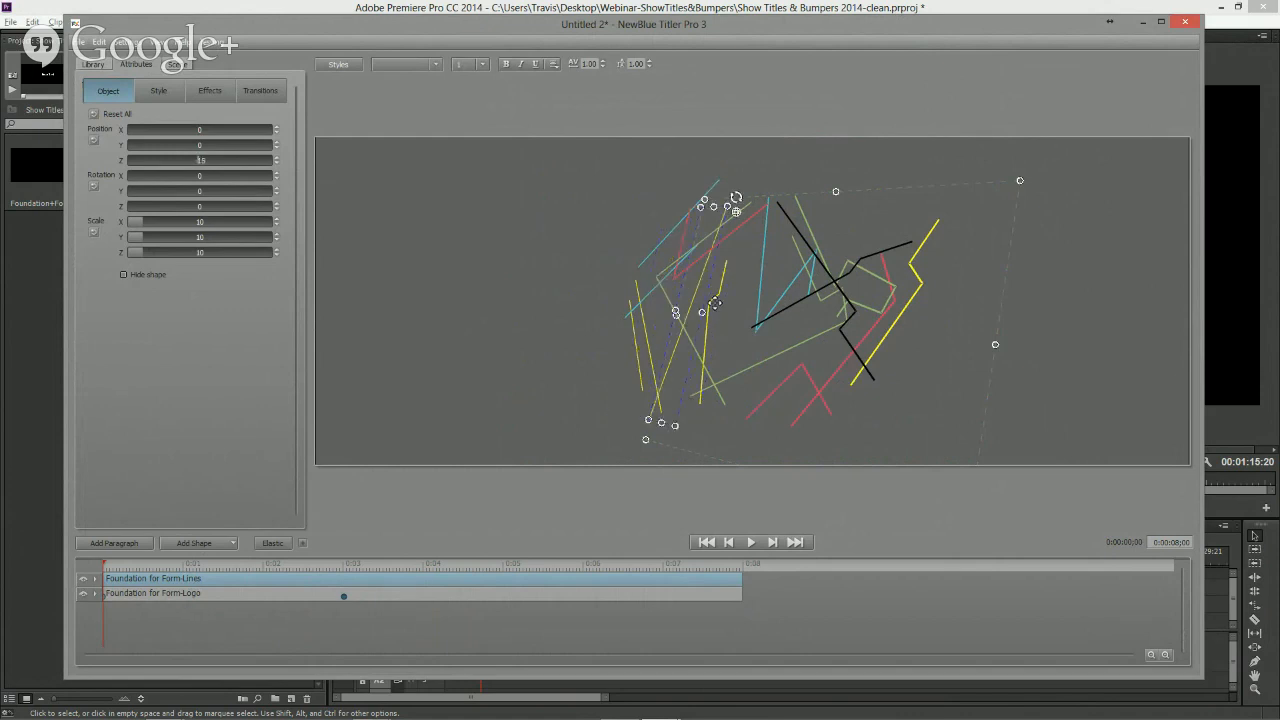
{"action": "left_click", "coordinate": [804, 299]}
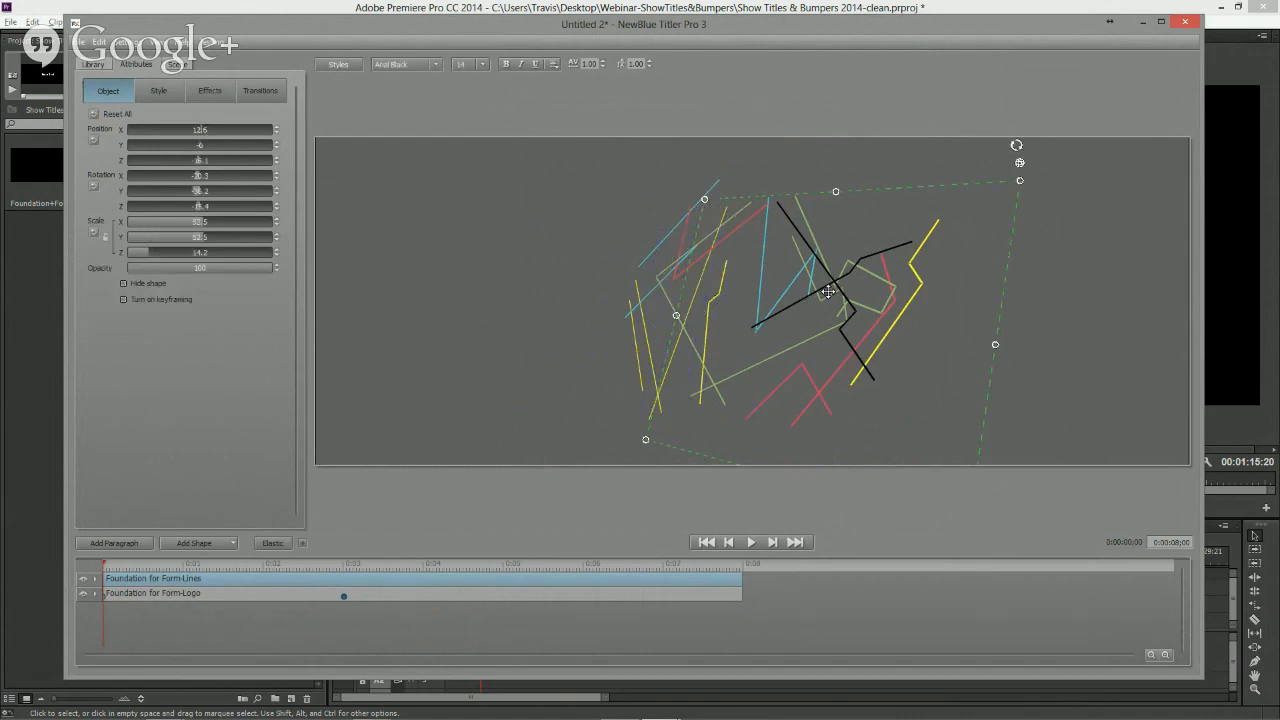
{"action": "left_click", "coordinate": [838, 287]}
{"action": "scroll", "coordinate": [838, 285], "scroll_direction": "up", "scroll_amount": 1}
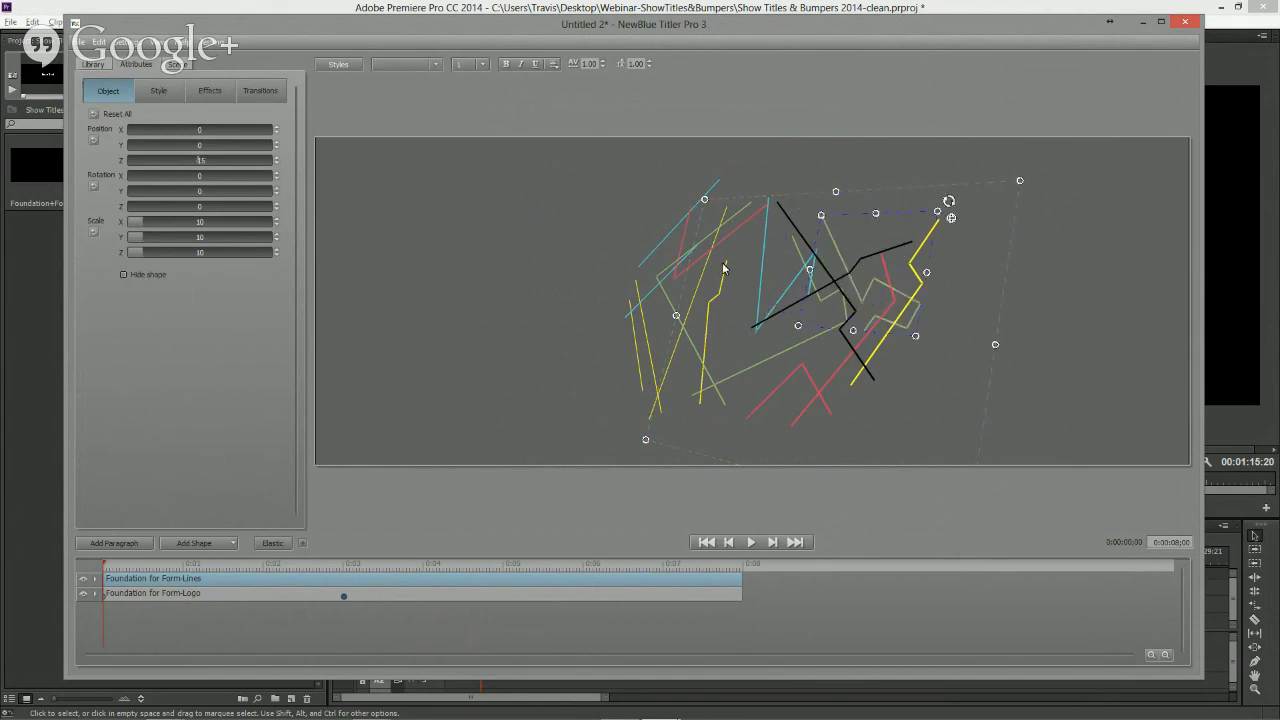
{"action": "left_click", "coordinate": [990, 259]}
{"action": "left_click", "coordinate": [926, 280]}
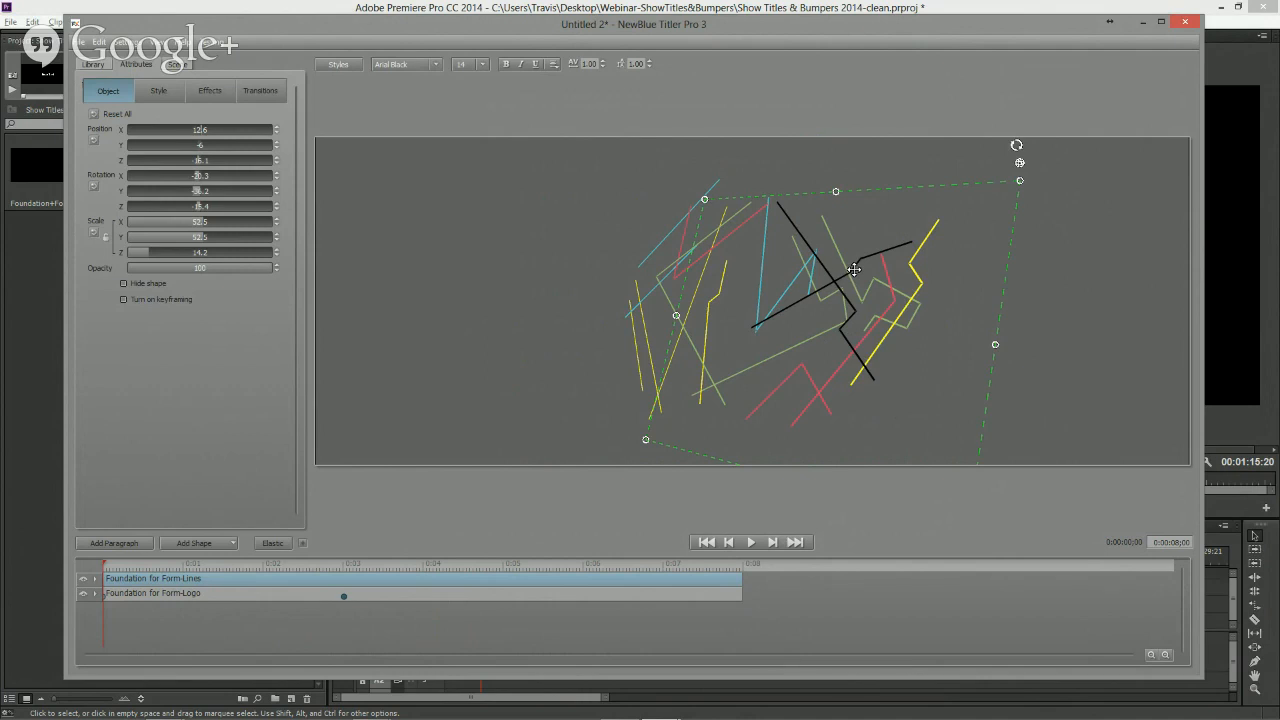
{"action": "left_click", "coordinate": [789, 293]}
{"action": "right_click", "coordinate": [789, 293]}
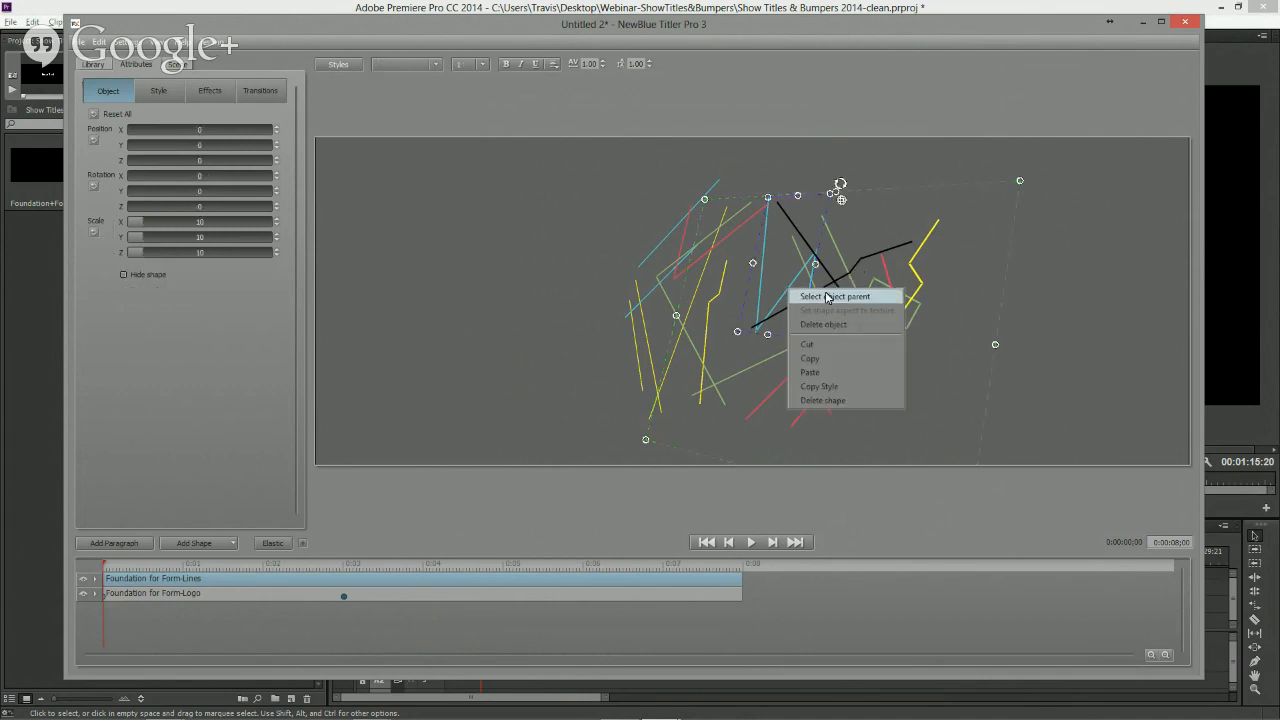
{"action": "left_click", "coordinate": [829, 297]}
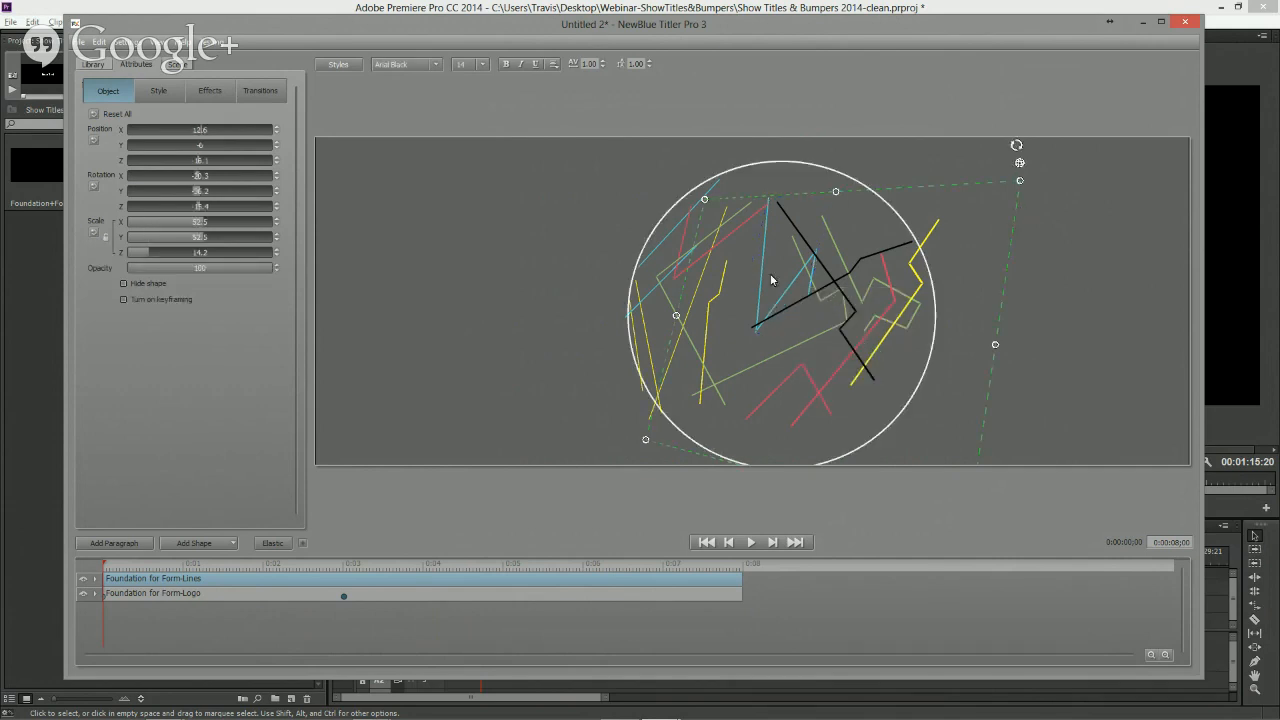
- Rotate the lines graphic further in 3D and move it slightly up and left
{"action": "left_click_drag", "start_coordinate": [1020, 165], "coordinate": [840, 300]}
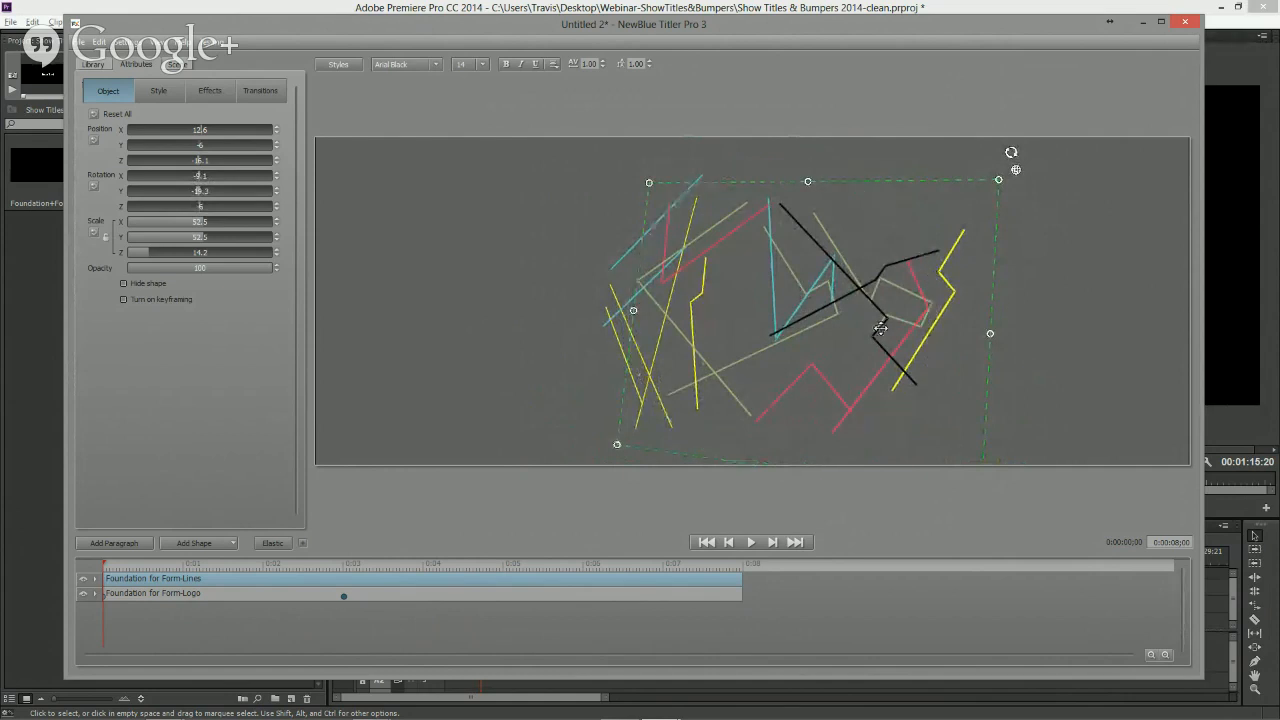
{"action": "left_click_drag", "start_coordinate": [893, 185], "coordinate": [864, 177]}
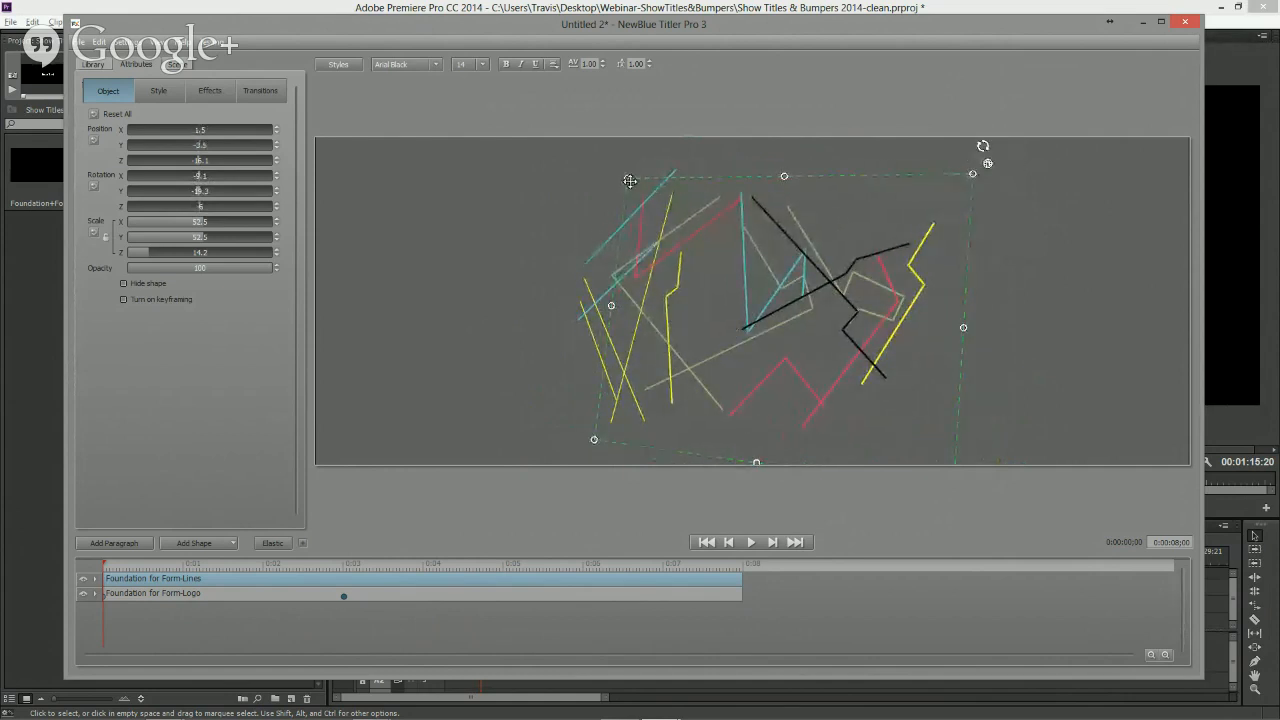
- Scale the lines graphic up from its corner to about 70 and scrub the timeline to preview
{"action": "left_click_drag", "start_coordinate": [593, 441], "coordinate": [418, 549]}
{"action": "left_click_drag", "start_coordinate": [295, 568], "coordinate": [497, 567]}
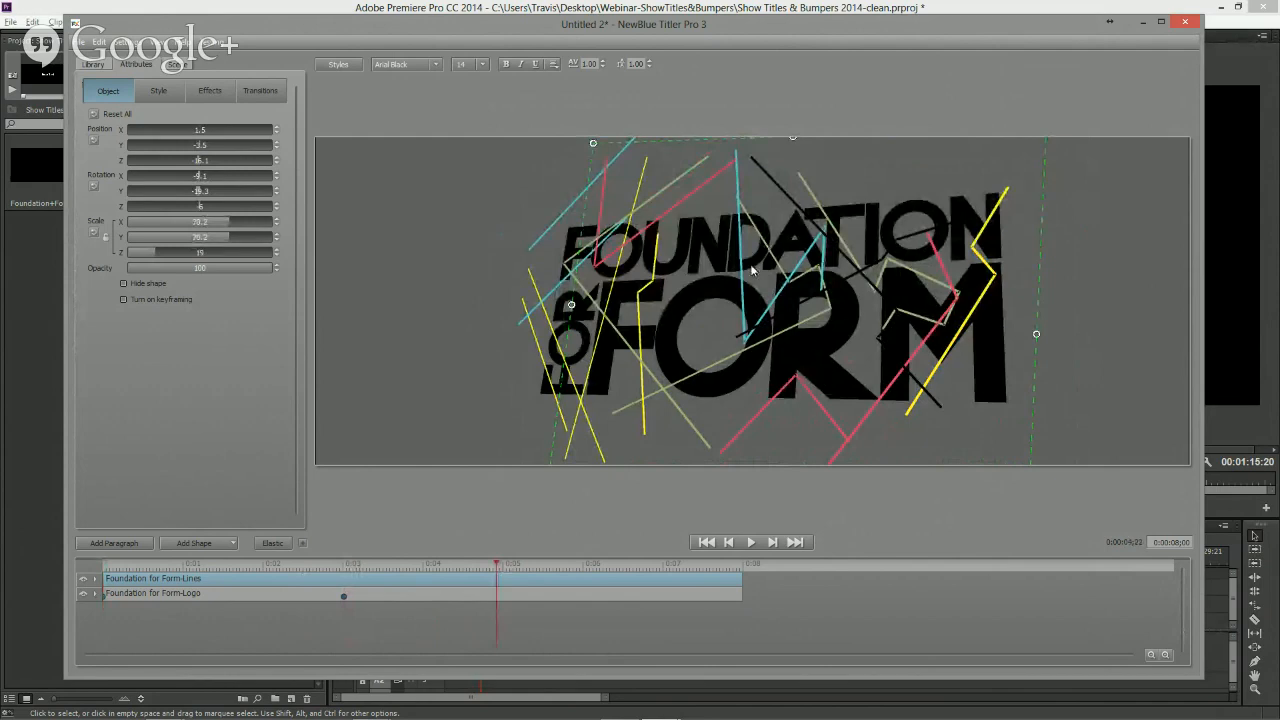
- Move the Foundation for Form-Logo layer above the Foundation for Form-Lines layer
{"action": "left_click", "coordinate": [432, 594]}
{"action": "left_click_drag", "start_coordinate": [432, 594], "coordinate": [528, 564]}
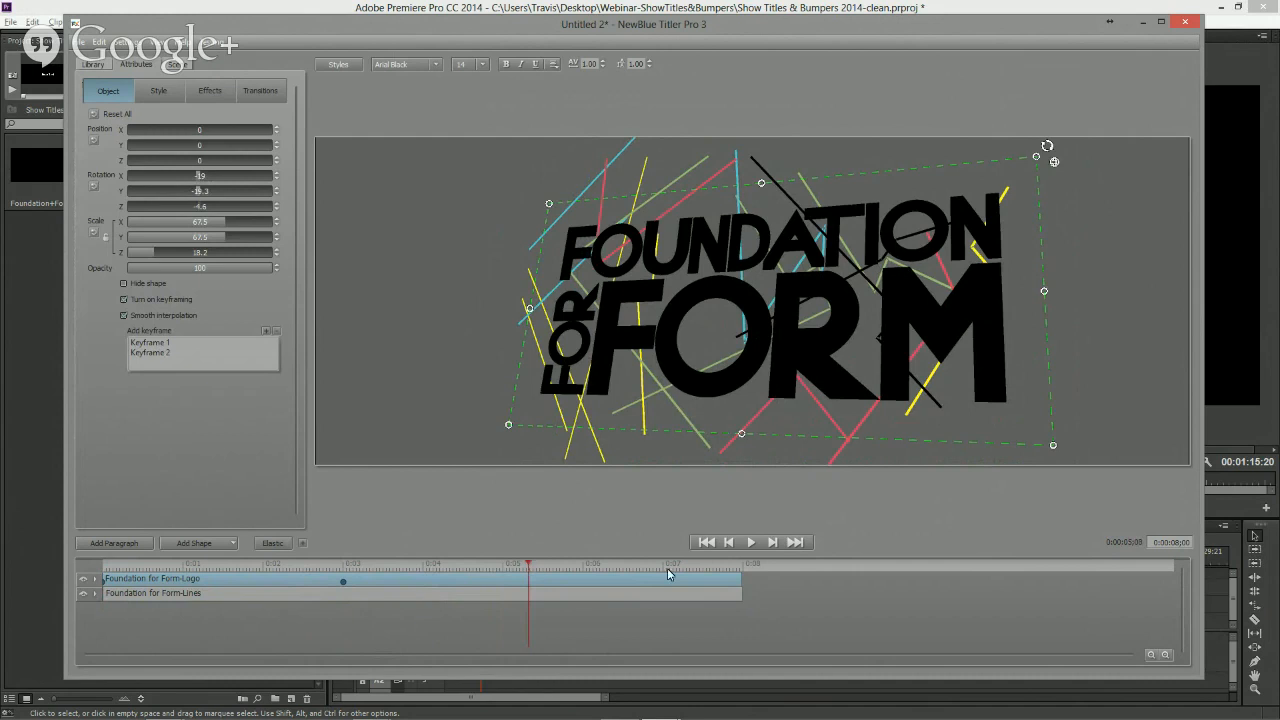
{"action": "left_click", "coordinate": [603, 595]}
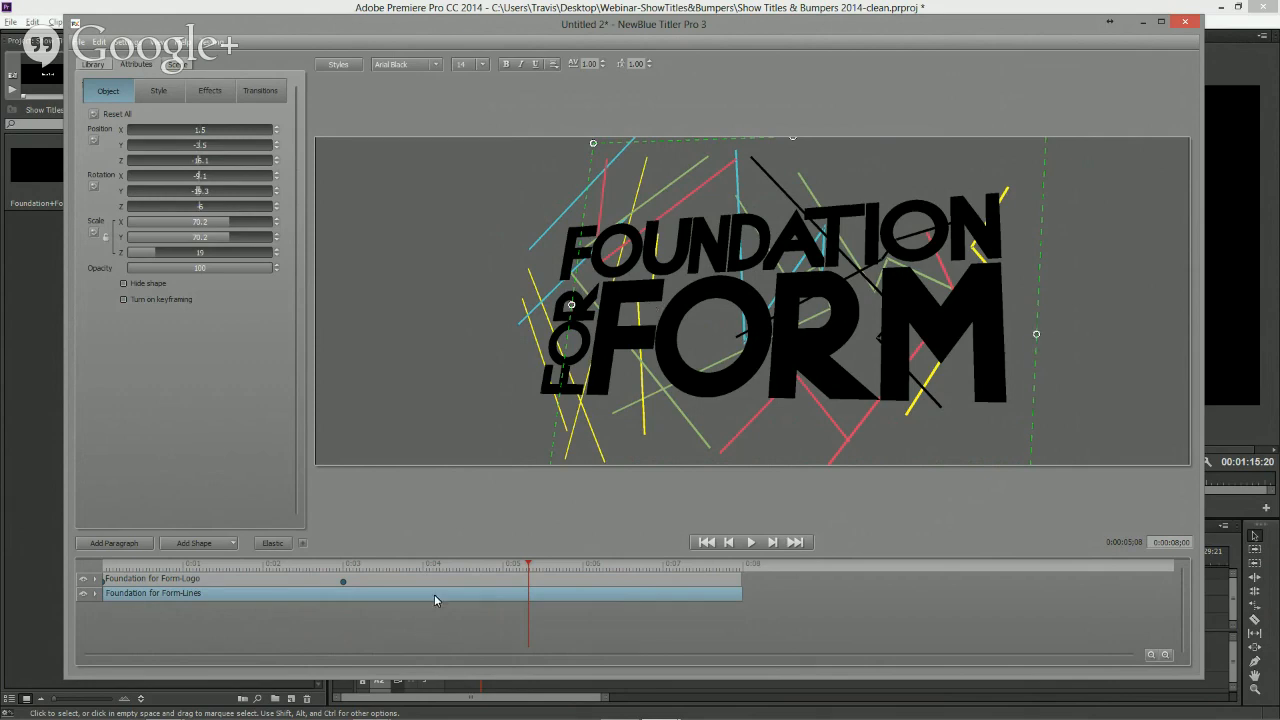
{"action": "mouse_move", "coordinate": [430, 566]}
{"action": "left_mouse_down"}
{"action": "mouse_move", "coordinate": [165, 565]}
{"action": "mouse_move", "coordinate": [455, 567]}
{"action": "left_mouse_up"}
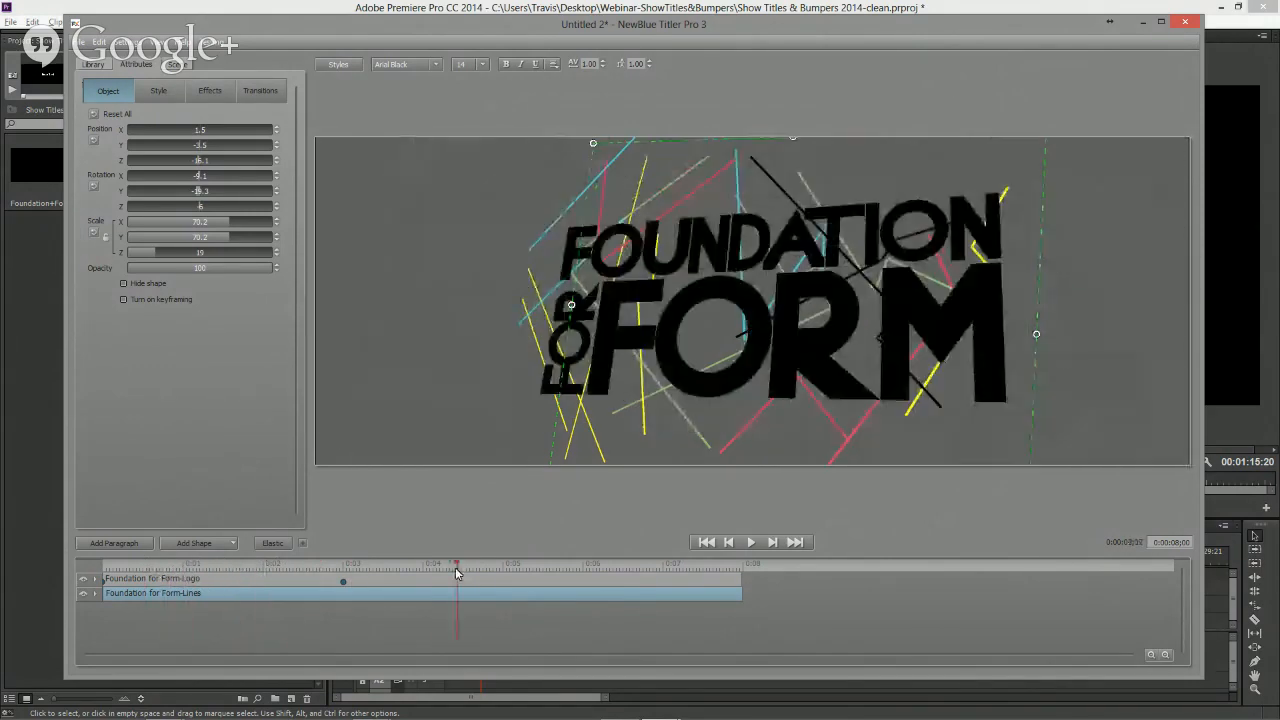
- Copy the keyframe set from the Foundation for Form-Logo layer
{"action": "left_click", "coordinate": [362, 581]}
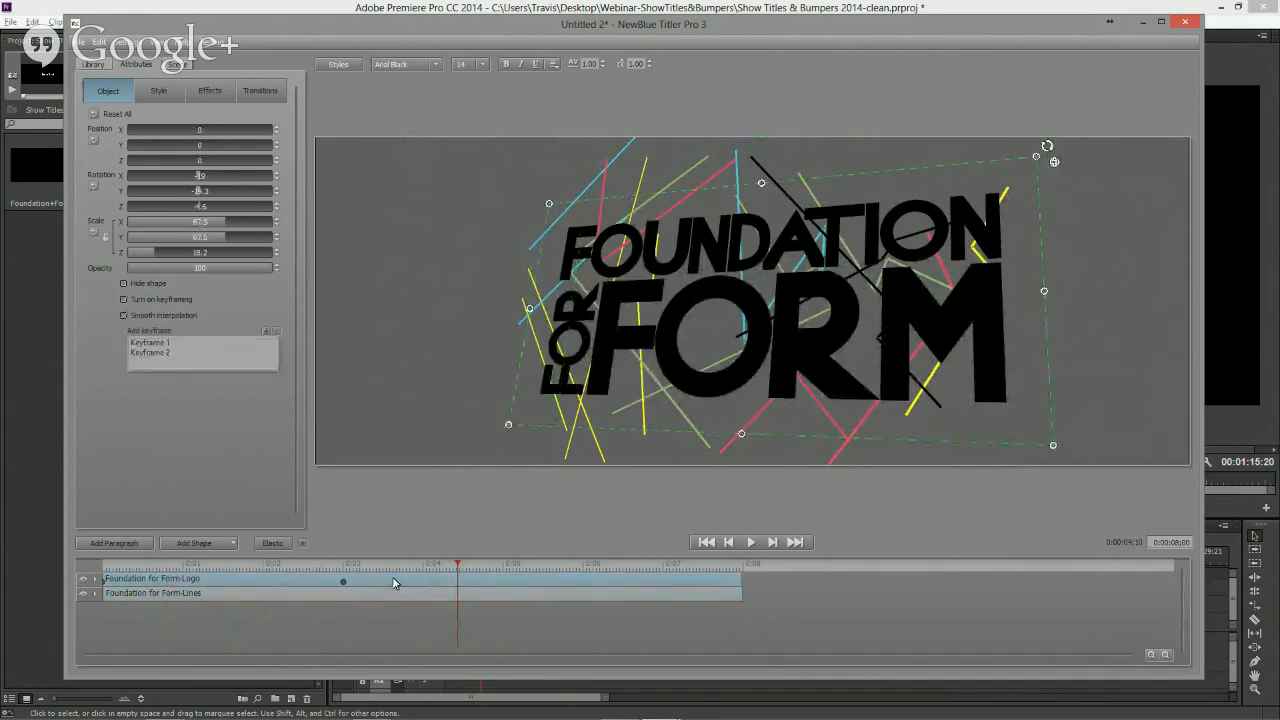
{"action": "right_click", "coordinate": [393, 583]}
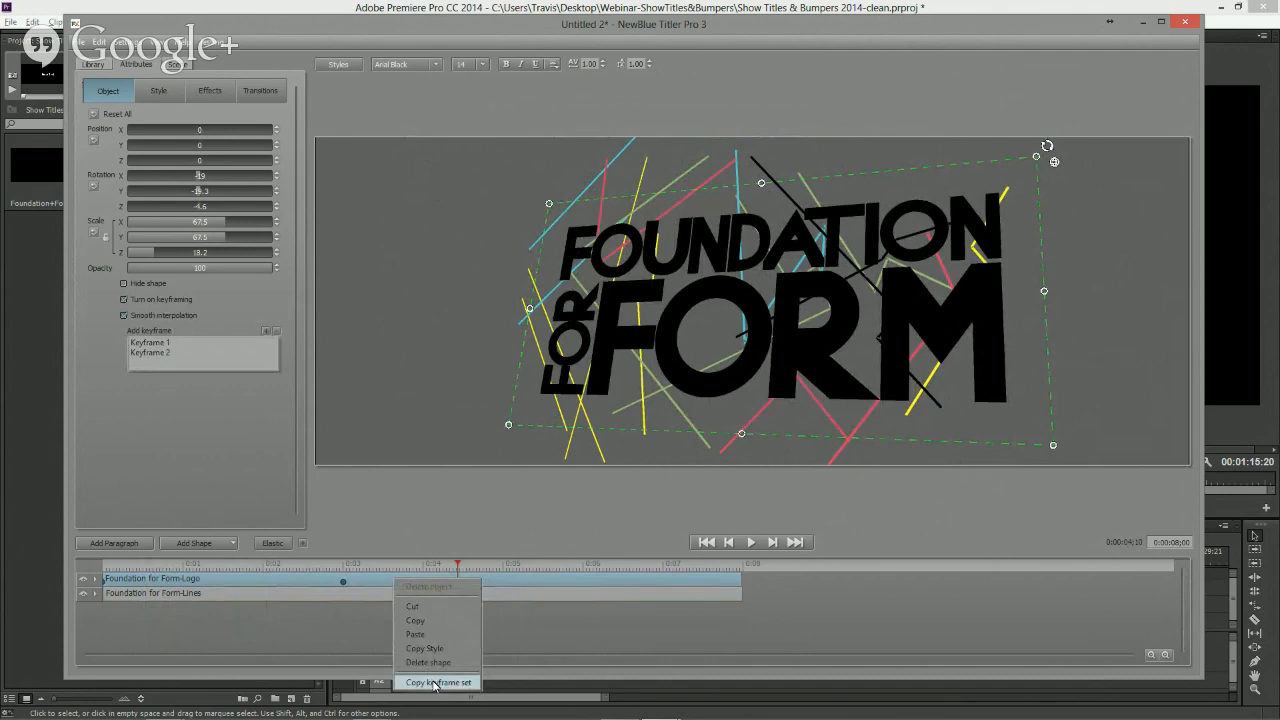
{"action": "left_click", "coordinate": [434, 682]}
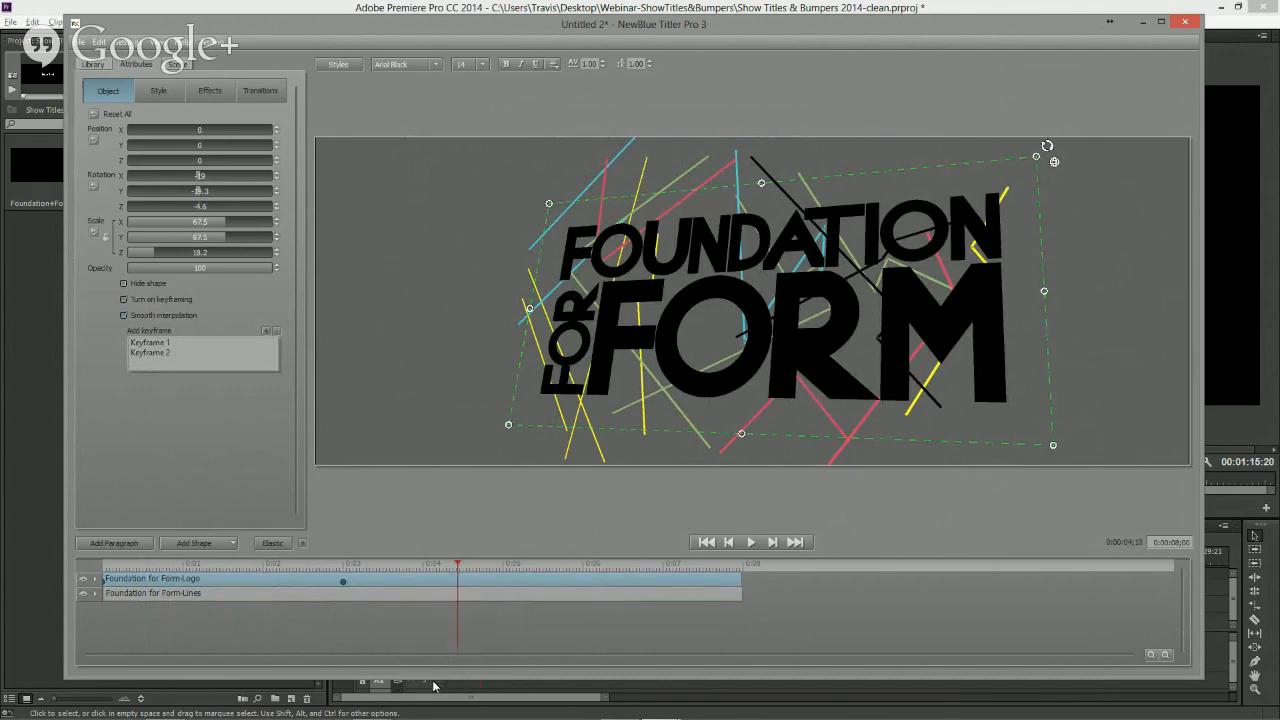
- Paste the keyframe set onto the Foundation for Form-Lines layer
{"action": "left_click", "coordinate": [376, 592]}
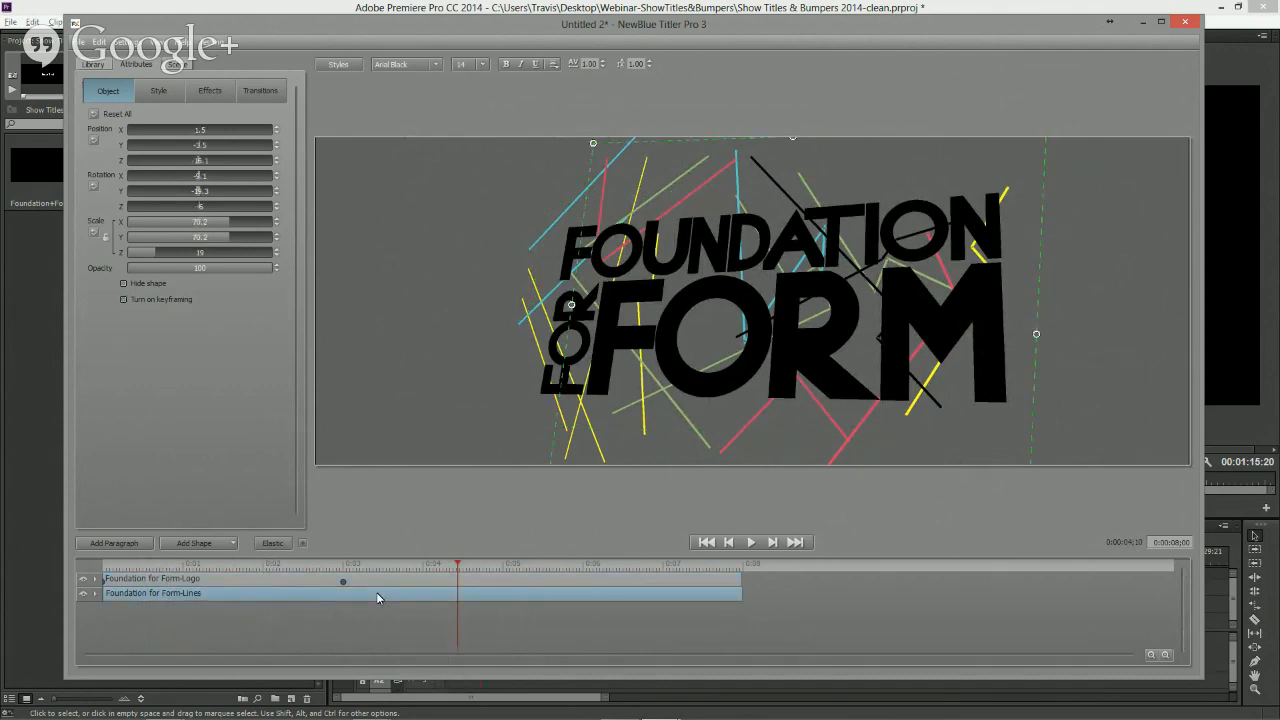
{"action": "right_click", "coordinate": [377, 597]}
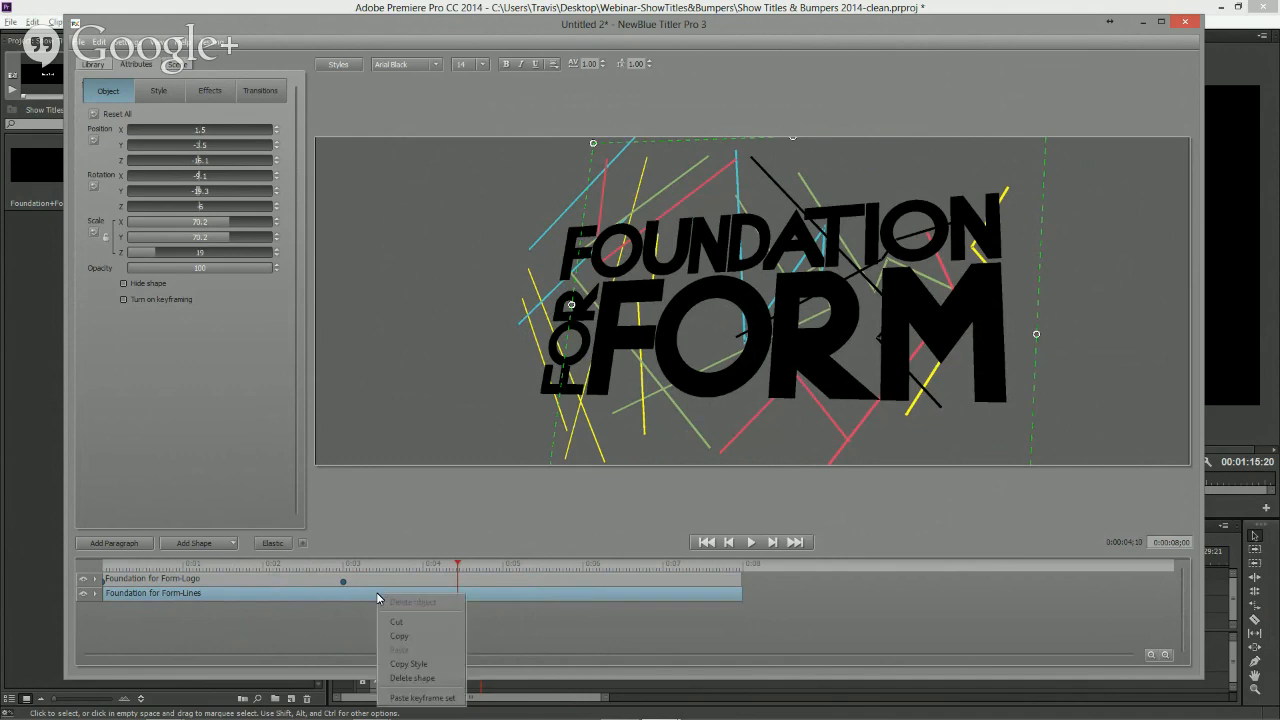
{"action": "left_click", "coordinate": [405, 698]}
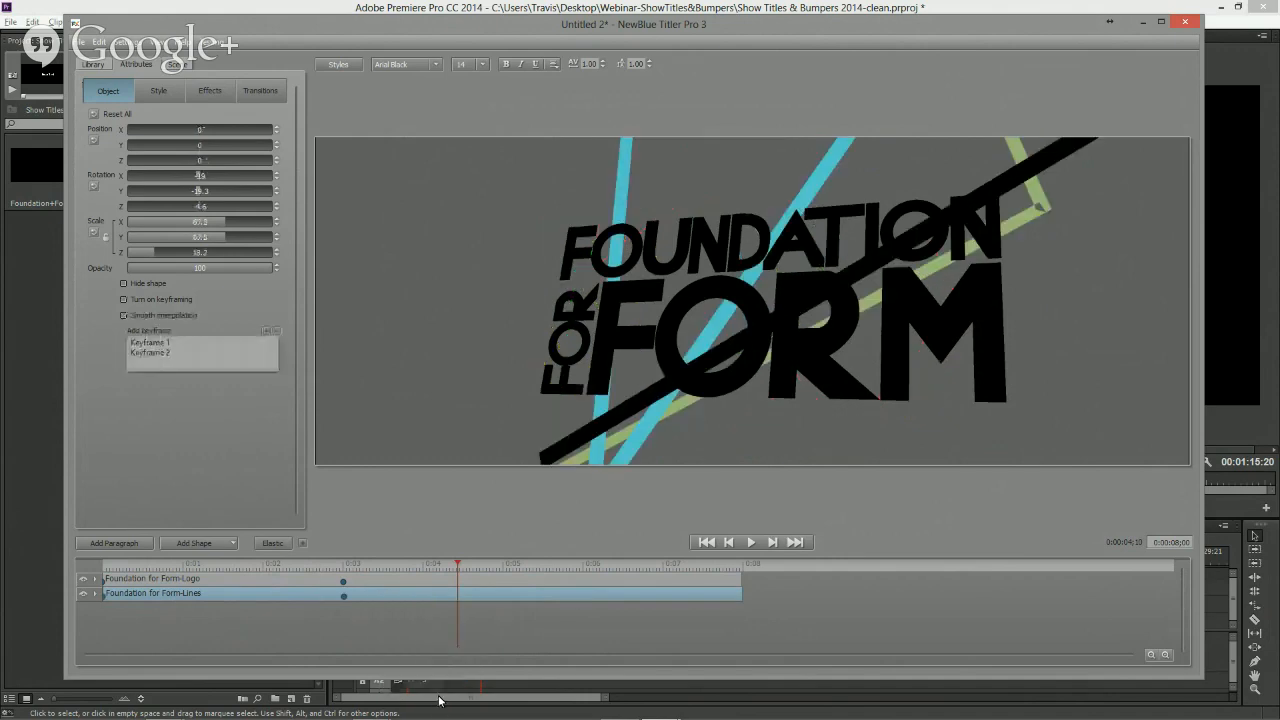
- On the lines' Keyframe 2 at 3 seconds, reduce the scale to about 12.9 and nudge the position slightly
{"action": "mouse_move", "coordinate": [363, 565]}
{"action": "left_mouse_down"}
{"action": "mouse_move", "coordinate": [85, 560]}
{"action": "mouse_move", "coordinate": [450, 578]}
{"action": "mouse_move", "coordinate": [200, 575]}
{"action": "mouse_move", "coordinate": [349, 574]}
{"action": "left_mouse_up"}
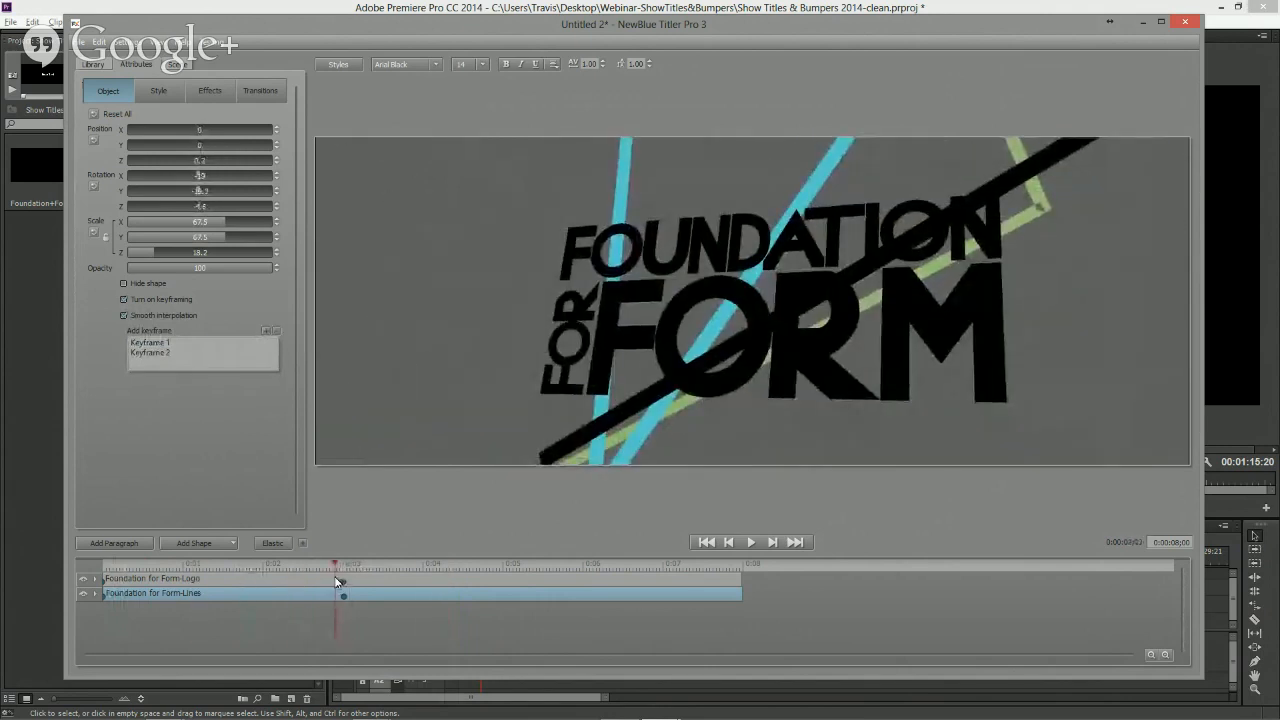
{"action": "left_click", "coordinate": [345, 594]}
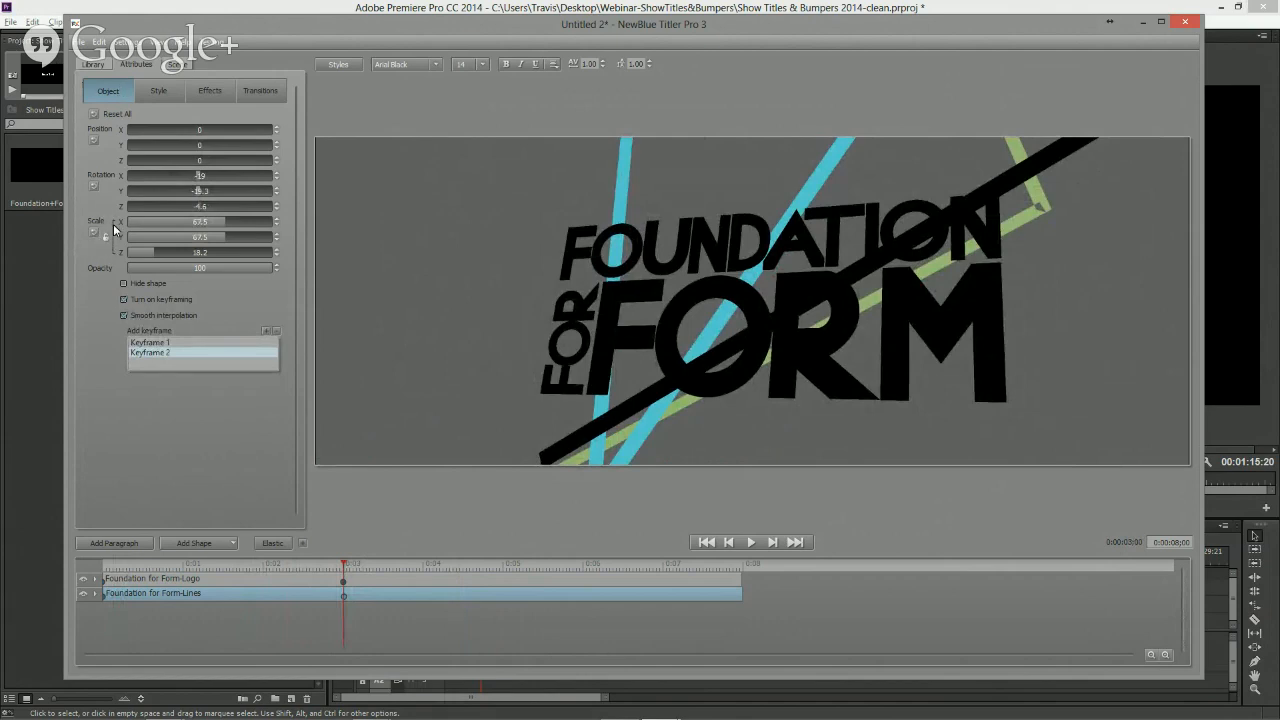
{"action": "left_click_drag", "start_coordinate": [223, 222], "coordinate": [66, 203]}
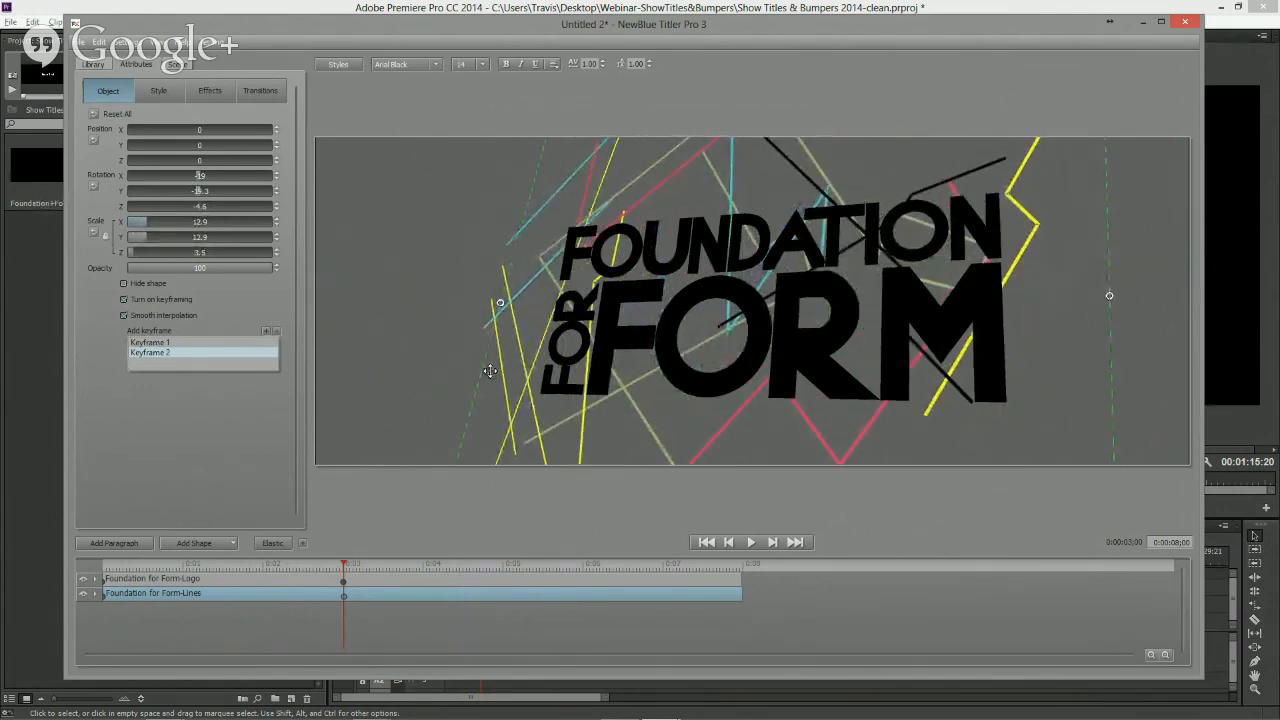
{"action": "left_click_drag", "start_coordinate": [481, 371], "coordinate": [494, 369]}
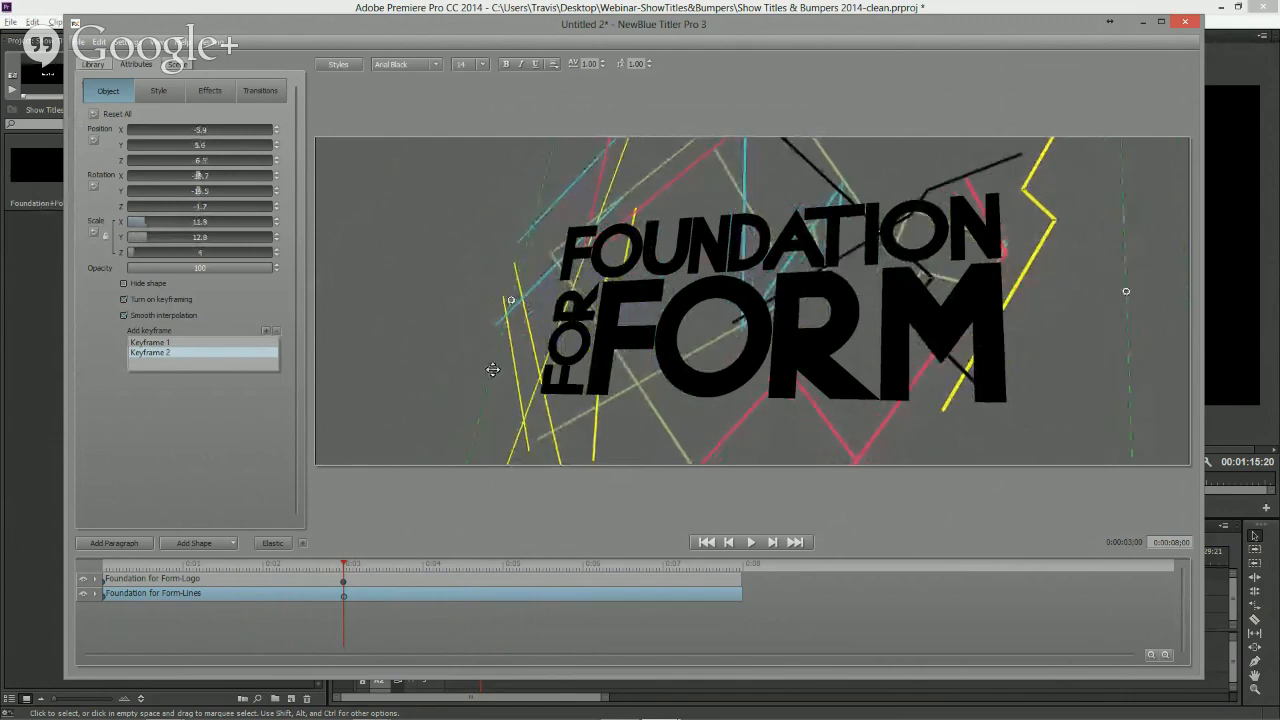
- Compare the lines' Keyframe 1 and Keyframe 2, then scrub through the fly-in animation
{"action": "left_click", "coordinate": [155, 343]}
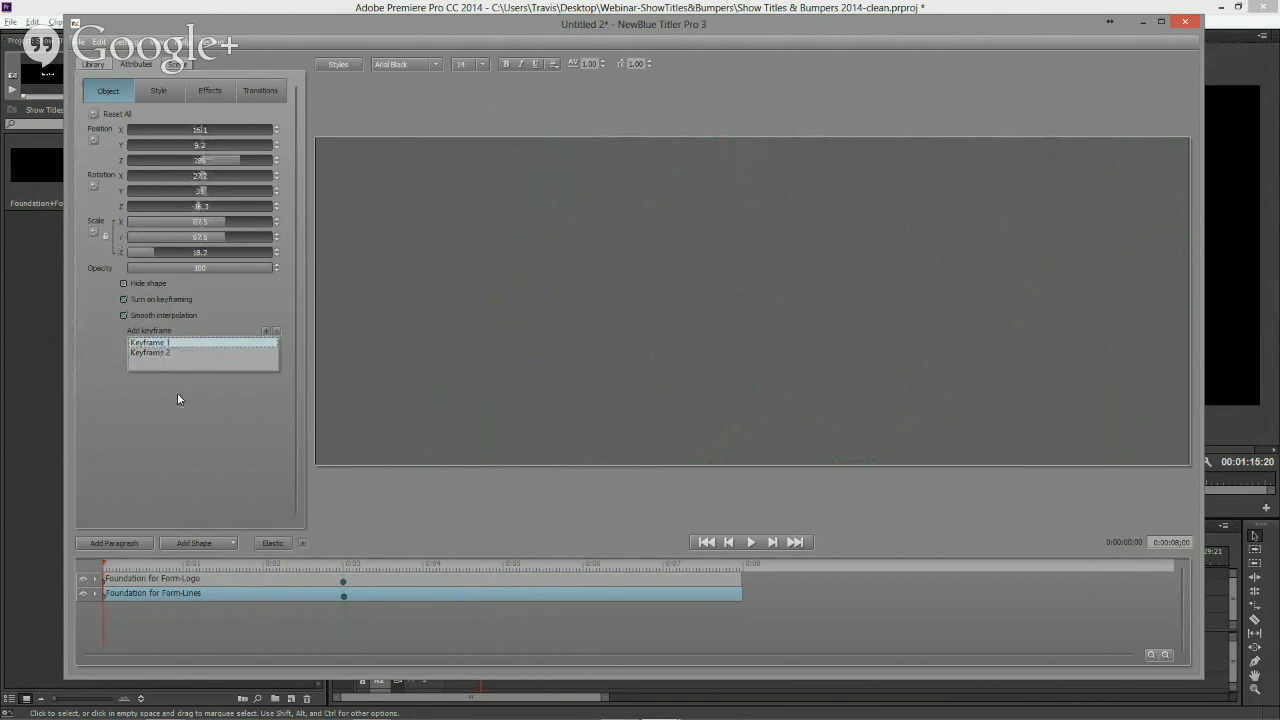
{"action": "left_click", "coordinate": [163, 354]}
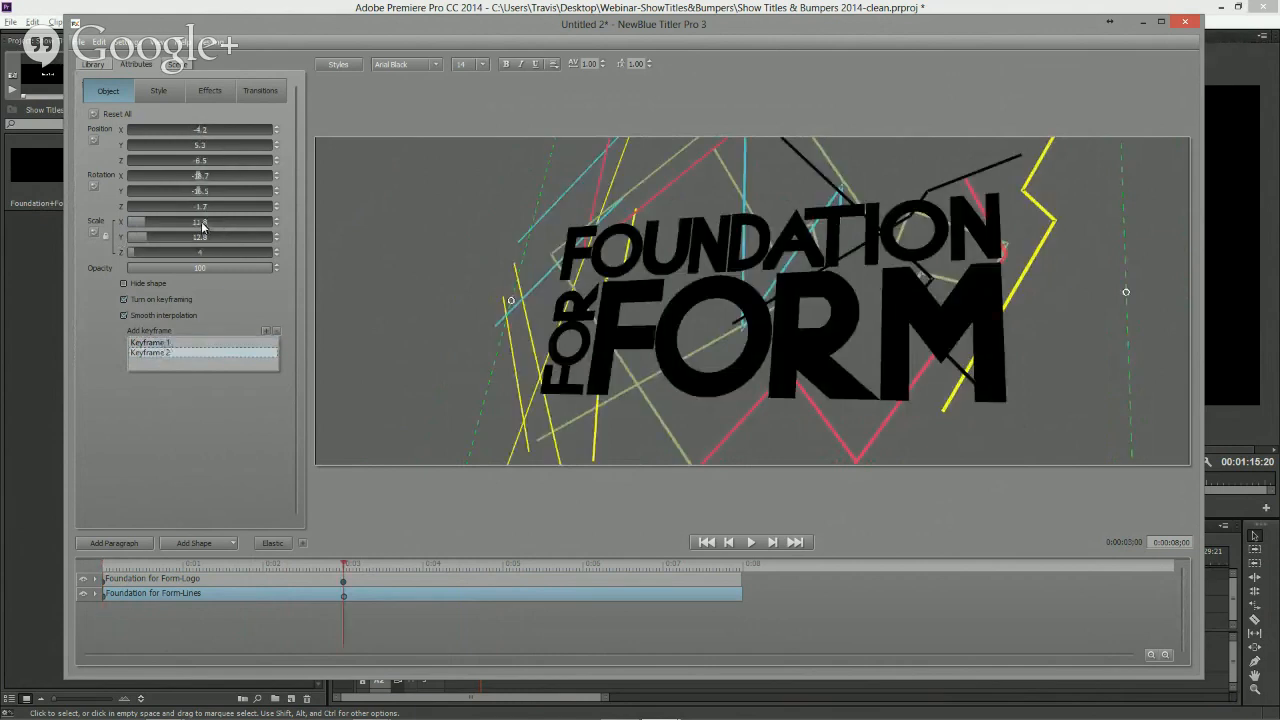
{"action": "left_click", "coordinate": [169, 343]}
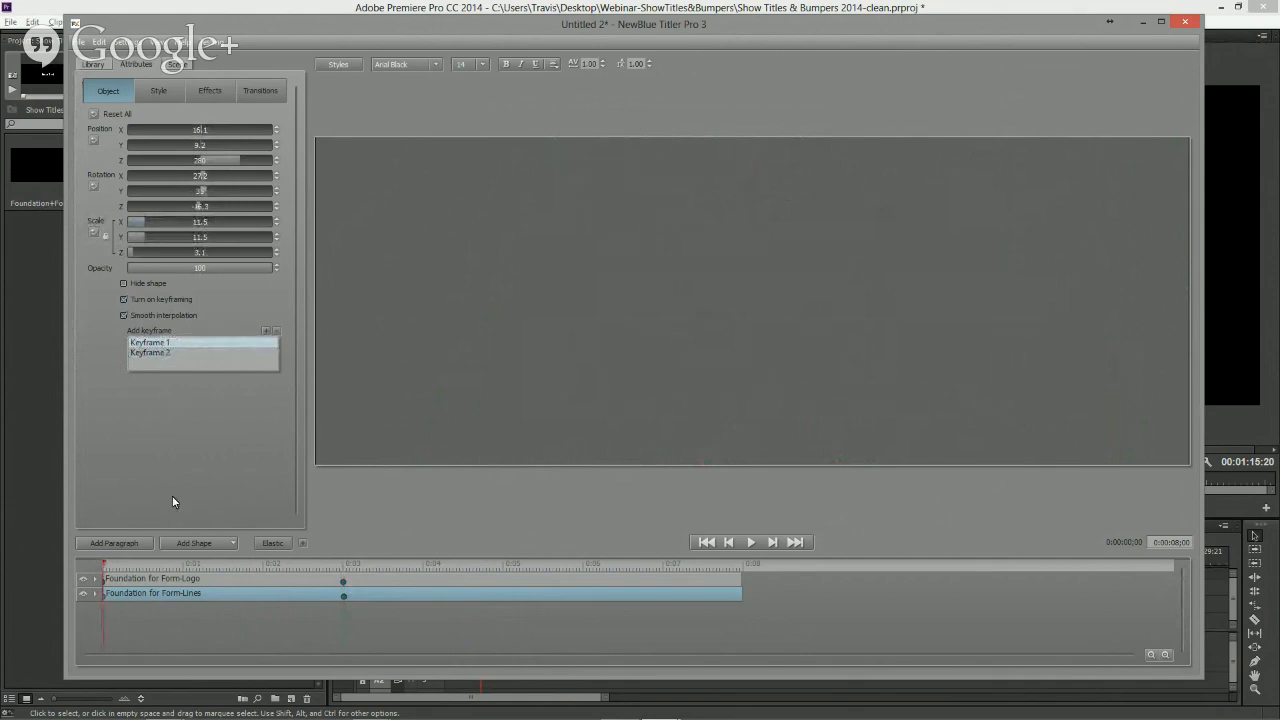
{"action": "left_click_drag", "start_coordinate": [108, 568], "coordinate": [374, 571]}
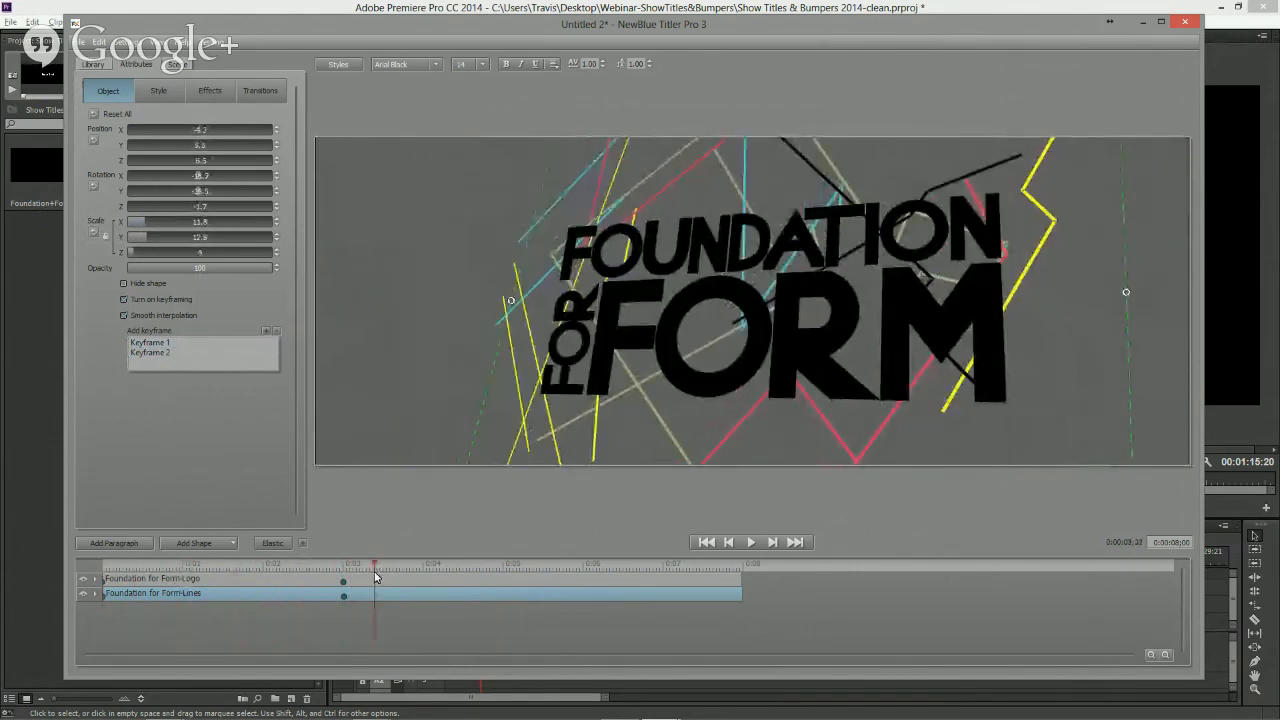
- Return the playhead to the start, select the logo, and give its 3D face a green colour
{"action": "left_click", "coordinate": [343, 594]}
{"action": "left_click_drag", "start_coordinate": [344, 569], "coordinate": [388, 569]}
{"action": "left_click_drag", "start_coordinate": [296, 566], "coordinate": [198, 565]}
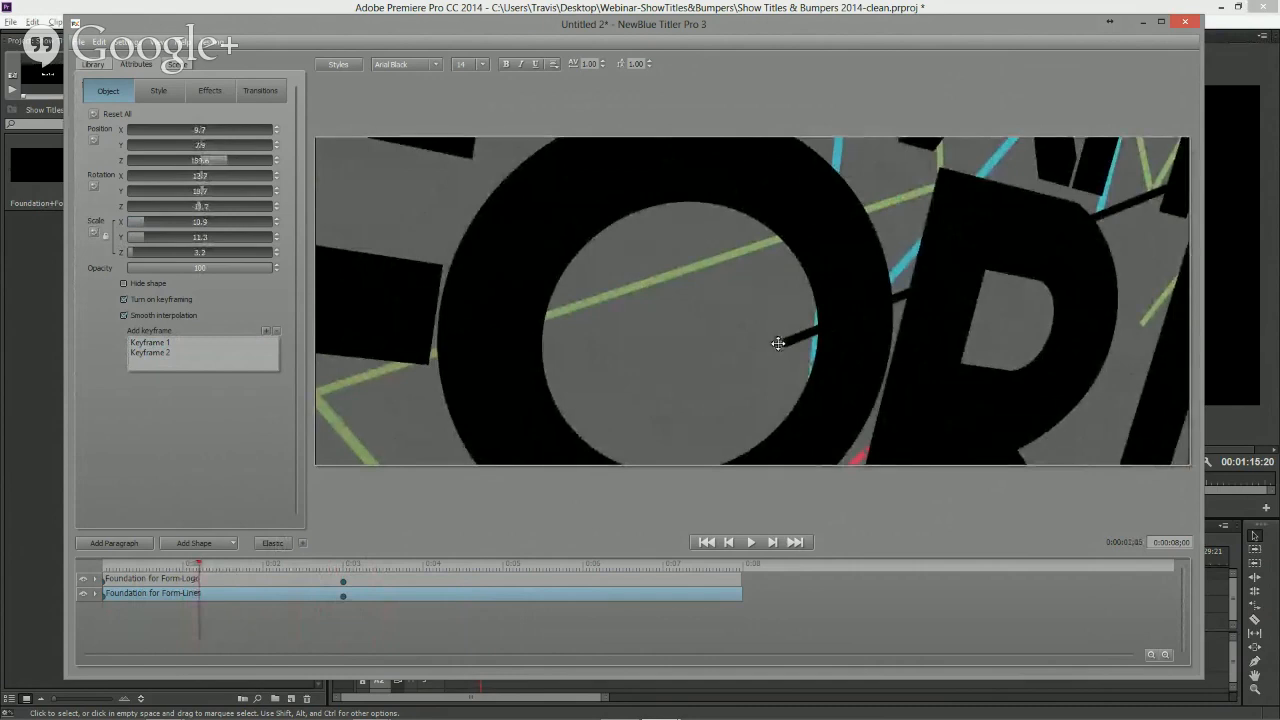
{"action": "left_click", "coordinate": [843, 387]}
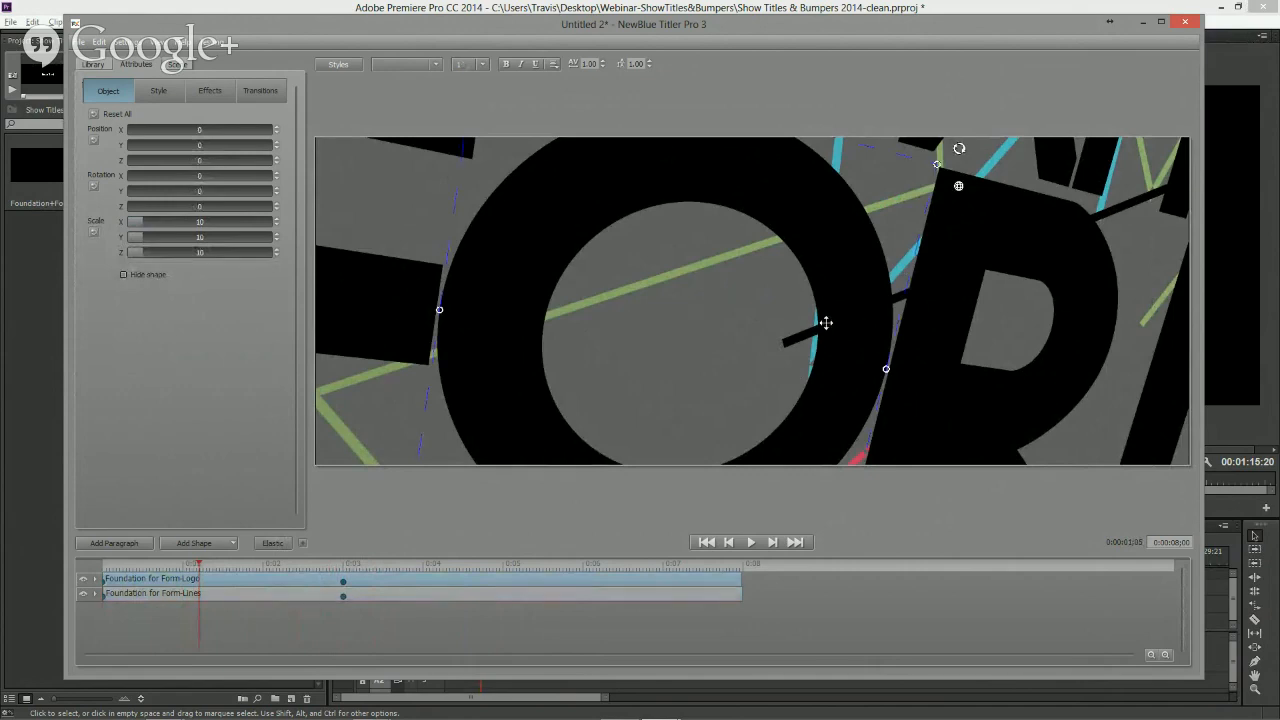
{"action": "left_click", "coordinate": [159, 92]}
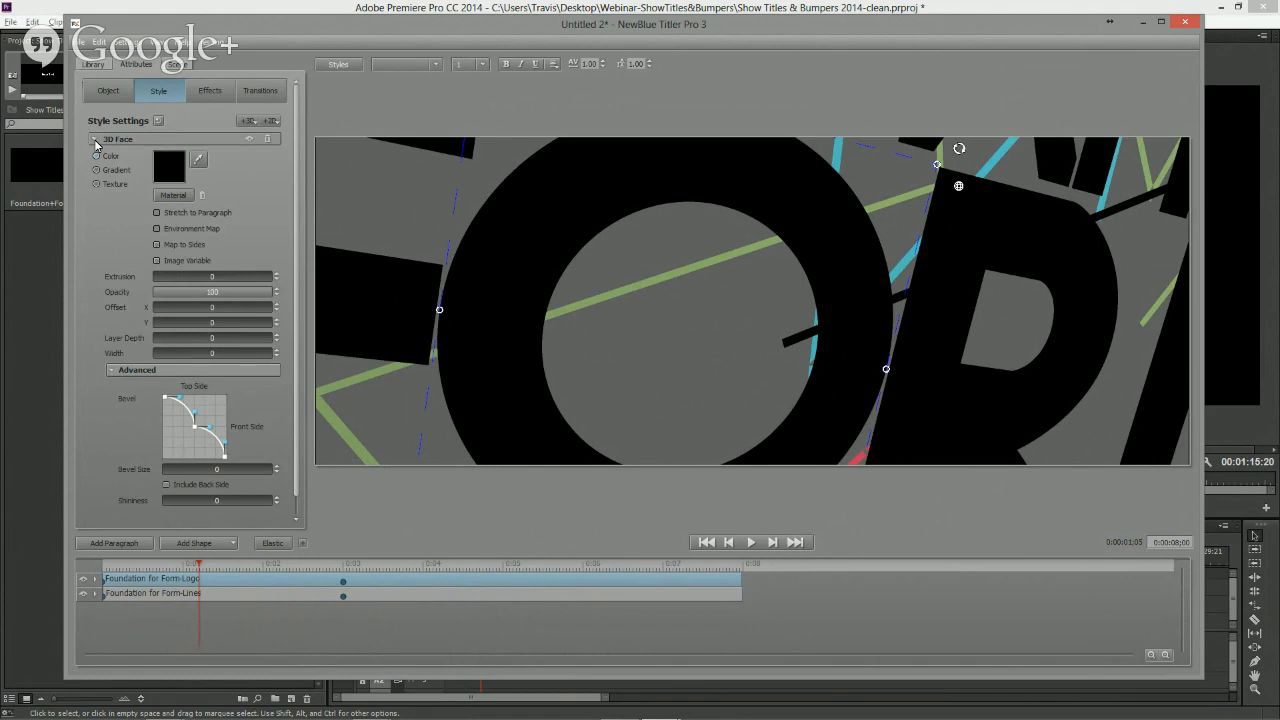
{"action": "left_click", "coordinate": [234, 546]}
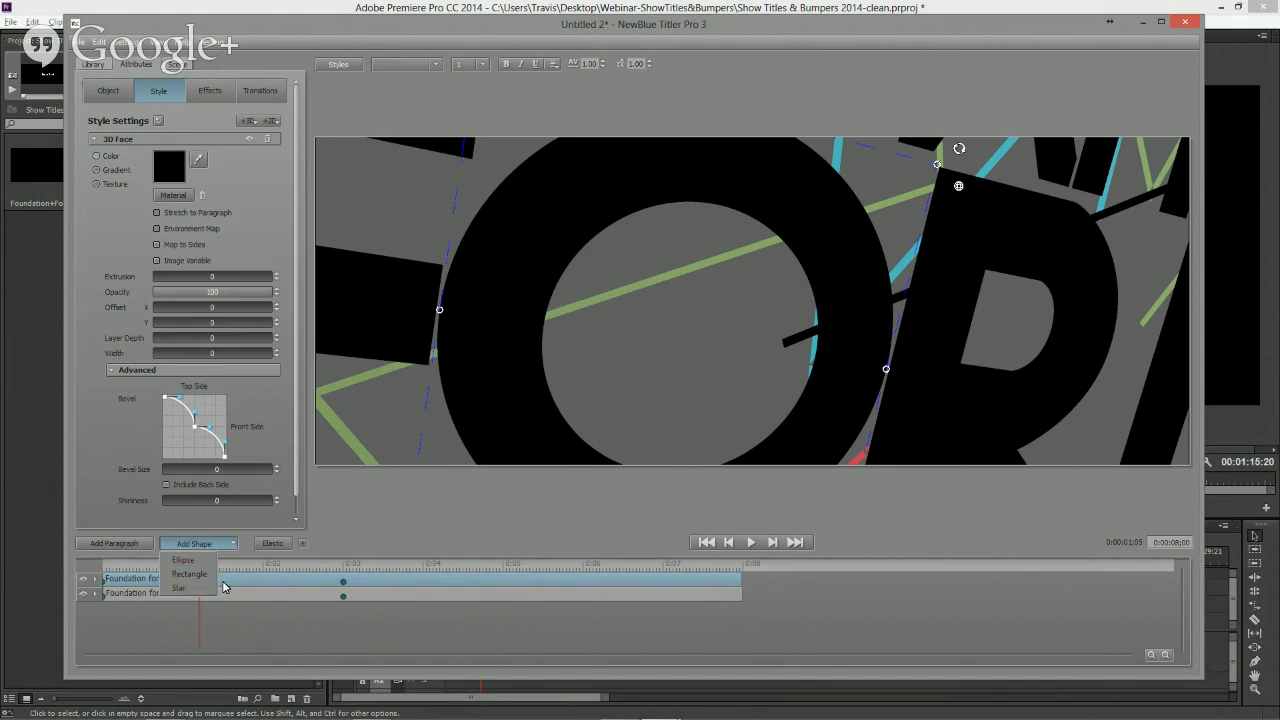
{"action": "left_click", "coordinate": [95, 142]}
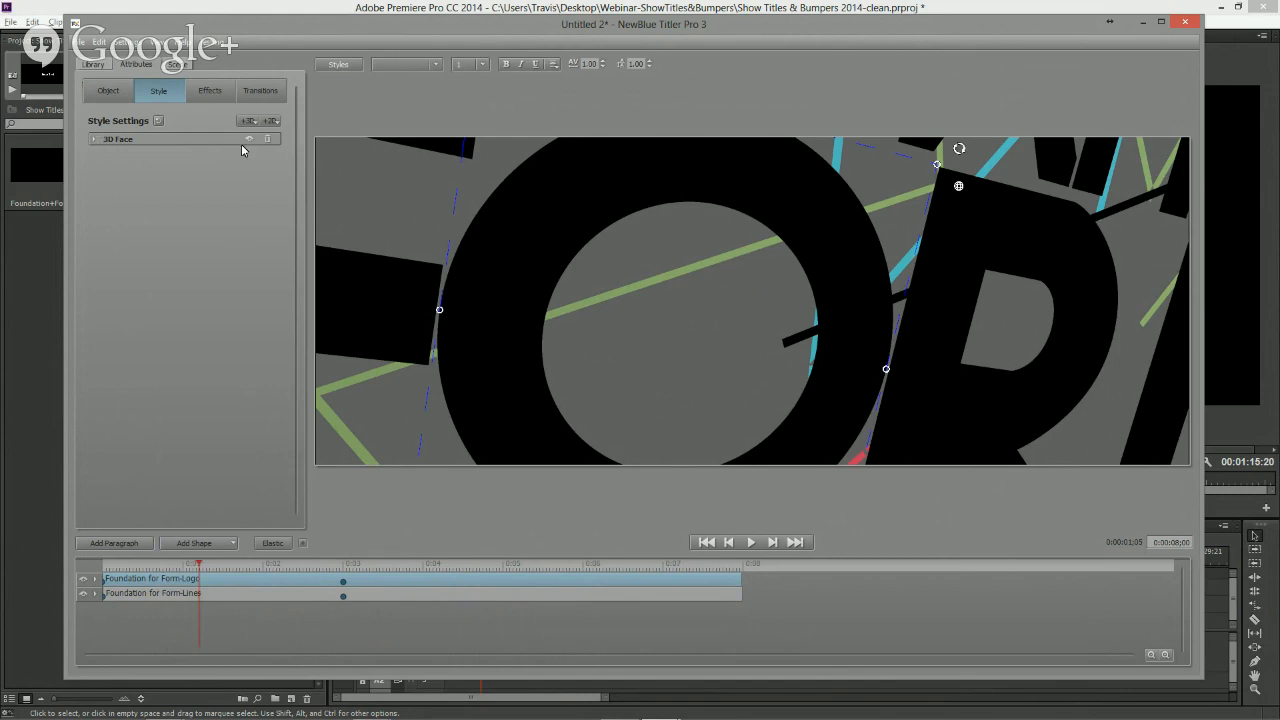
{"action": "left_click", "coordinate": [94, 140]}
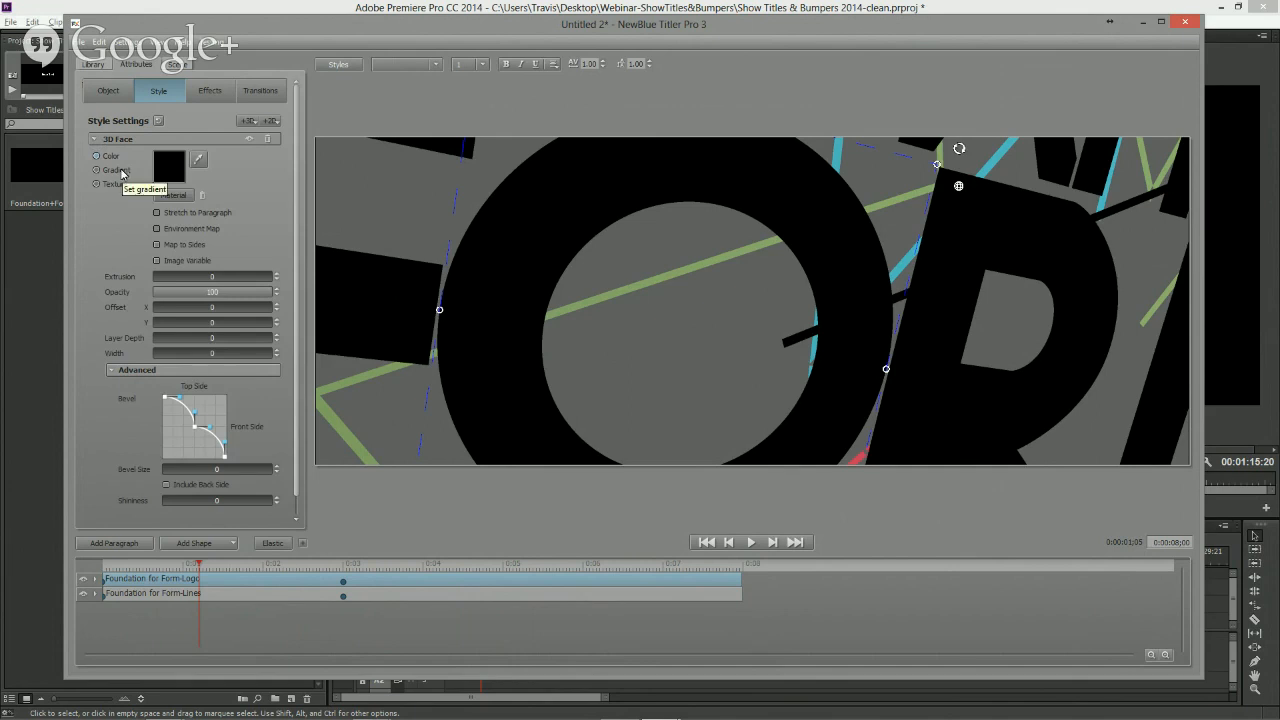
{"action": "left_click", "coordinate": [185, 171]}
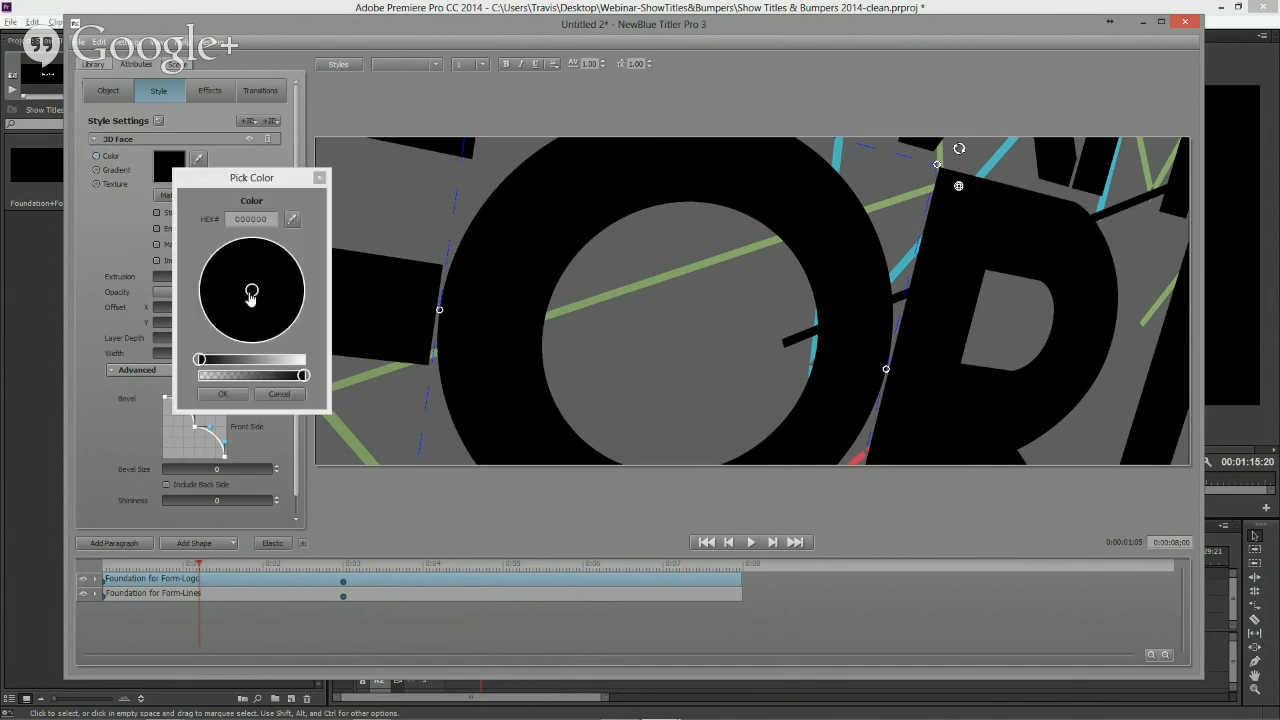
{"action": "left_click_drag", "start_coordinate": [201, 359], "coordinate": [277, 360]}
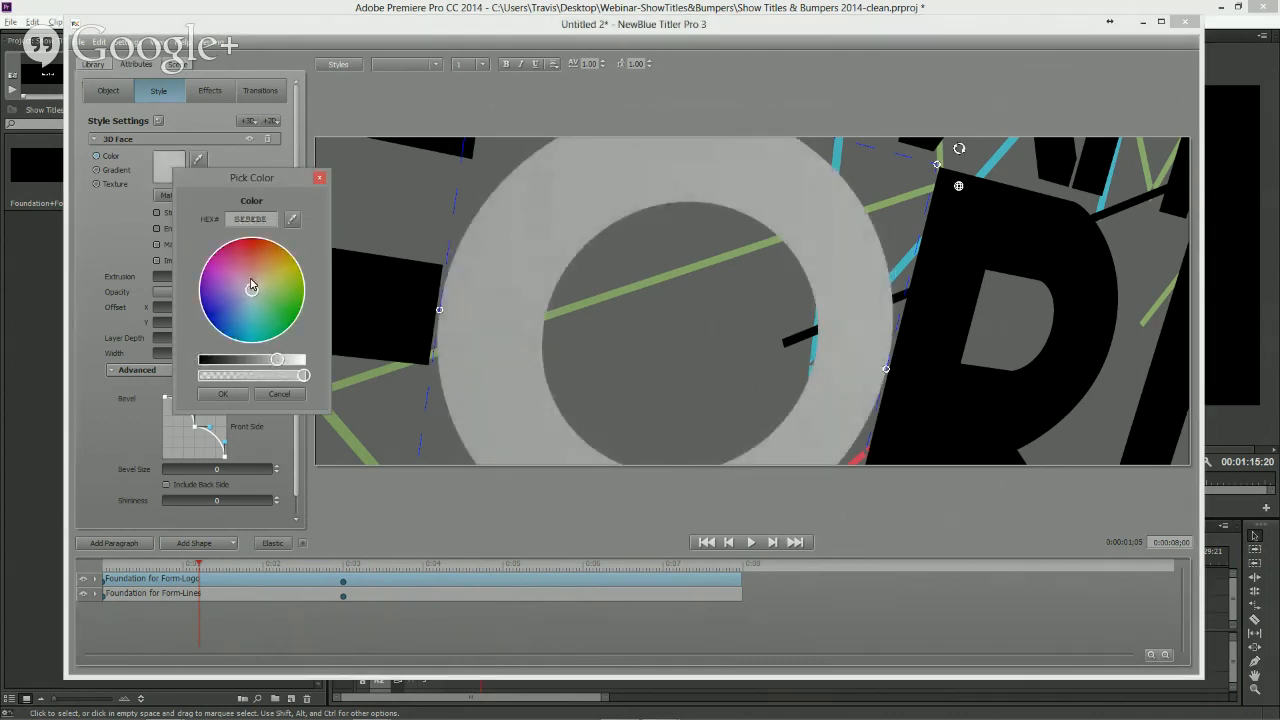
{"action": "left_click_drag", "start_coordinate": [251, 285], "coordinate": [268, 301]}
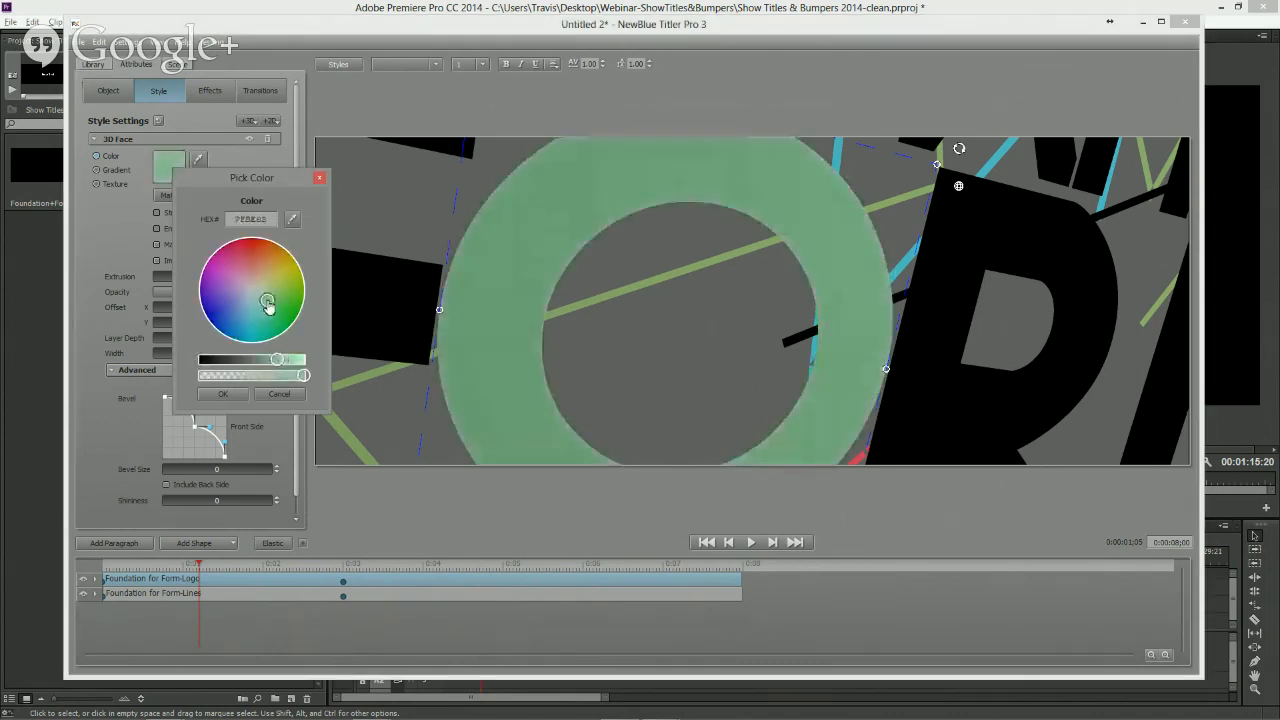
{"action": "left_click", "coordinate": [223, 394]}
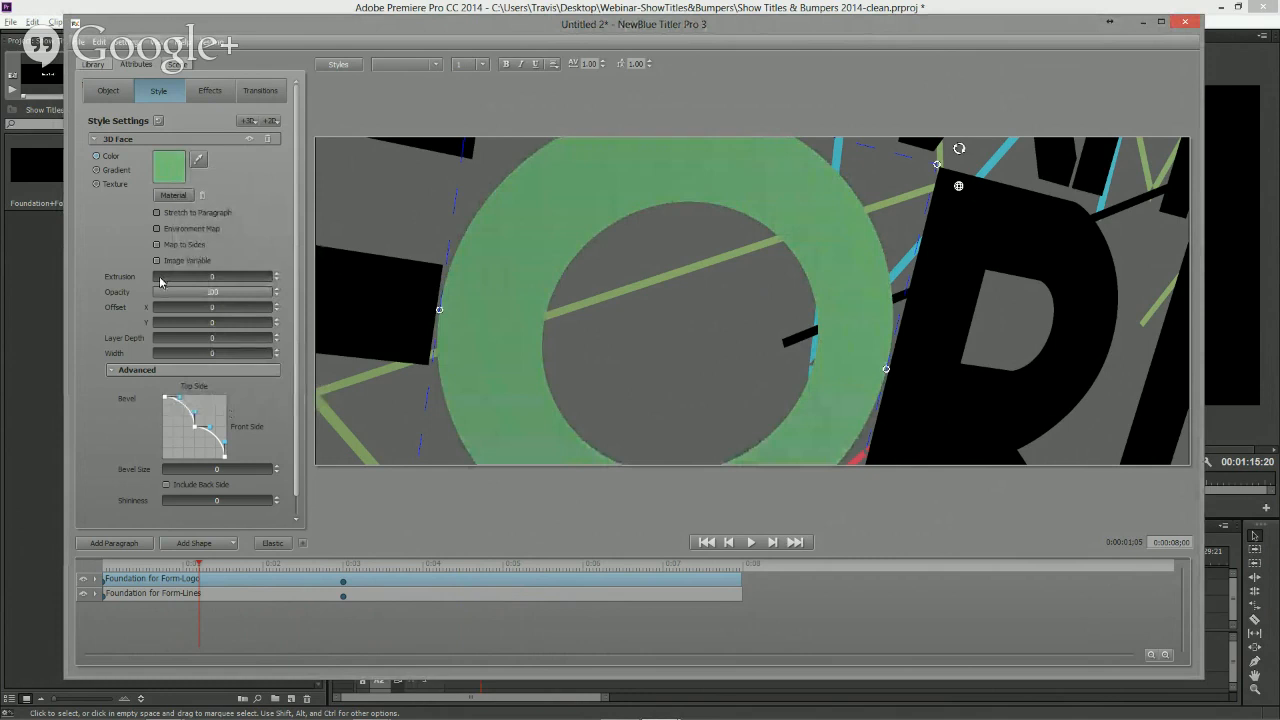
- Extrude the logo face to 16.7 with a 0.05 bevel, switching the bevel profile to Linear and reshaping its curve
{"action": "mouse_move", "coordinate": [160, 278]}
{"action": "left_mouse_down"}
{"action": "mouse_move", "coordinate": [173, 280]}
{"action": "mouse_move", "coordinate": [149, 280]}
{"action": "mouse_move", "coordinate": [168, 282]}
{"action": "left_mouse_up"}
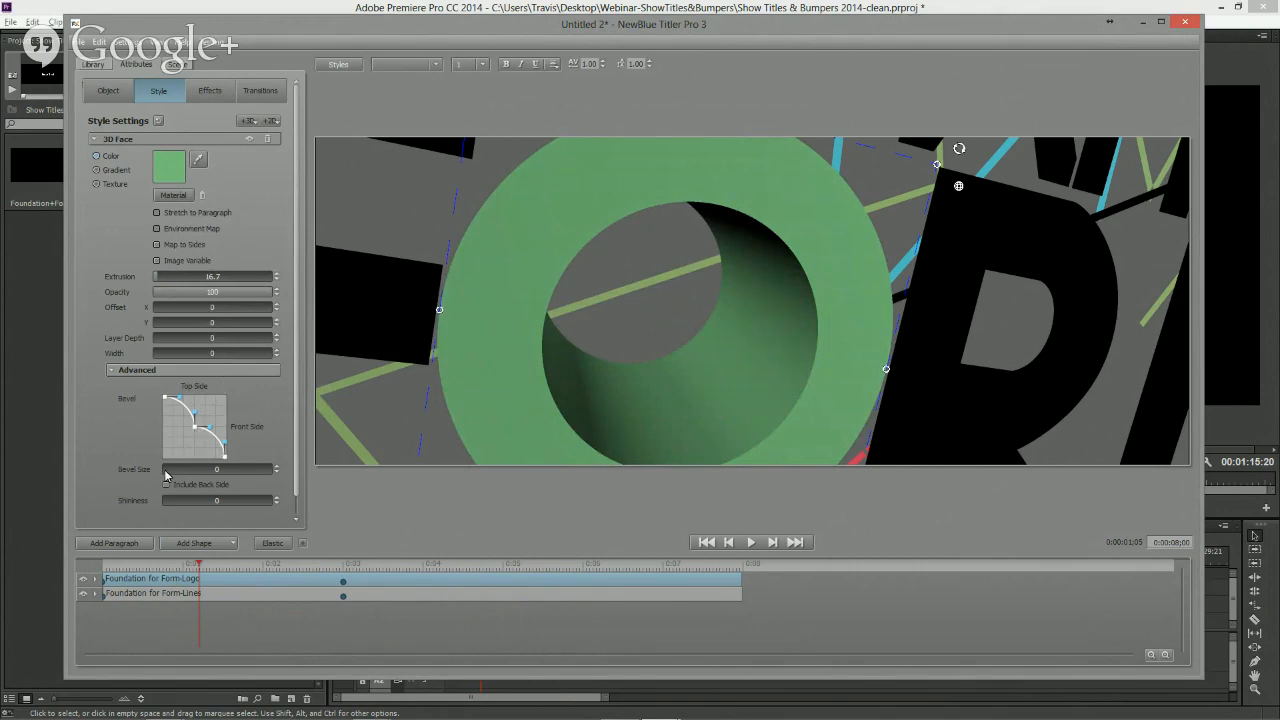
{"action": "left_click_drag", "start_coordinate": [166, 474], "coordinate": [180, 472]}
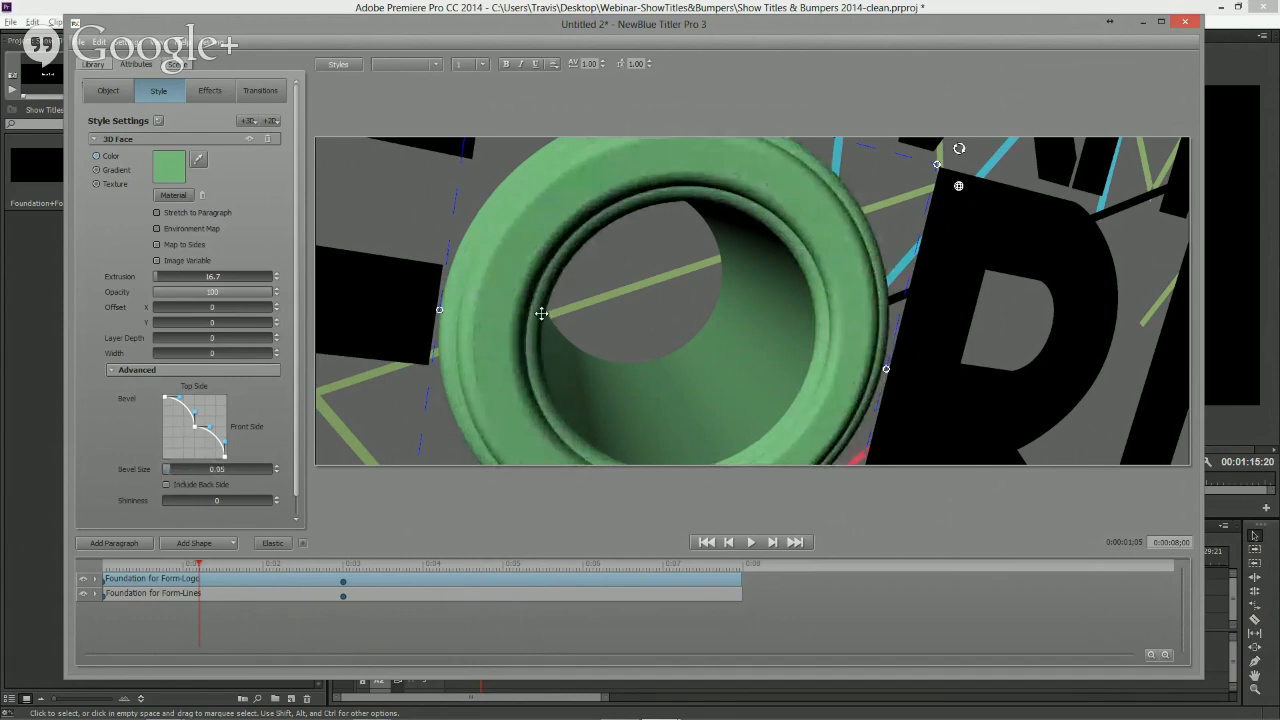
{"action": "right_click", "coordinate": [181, 430]}
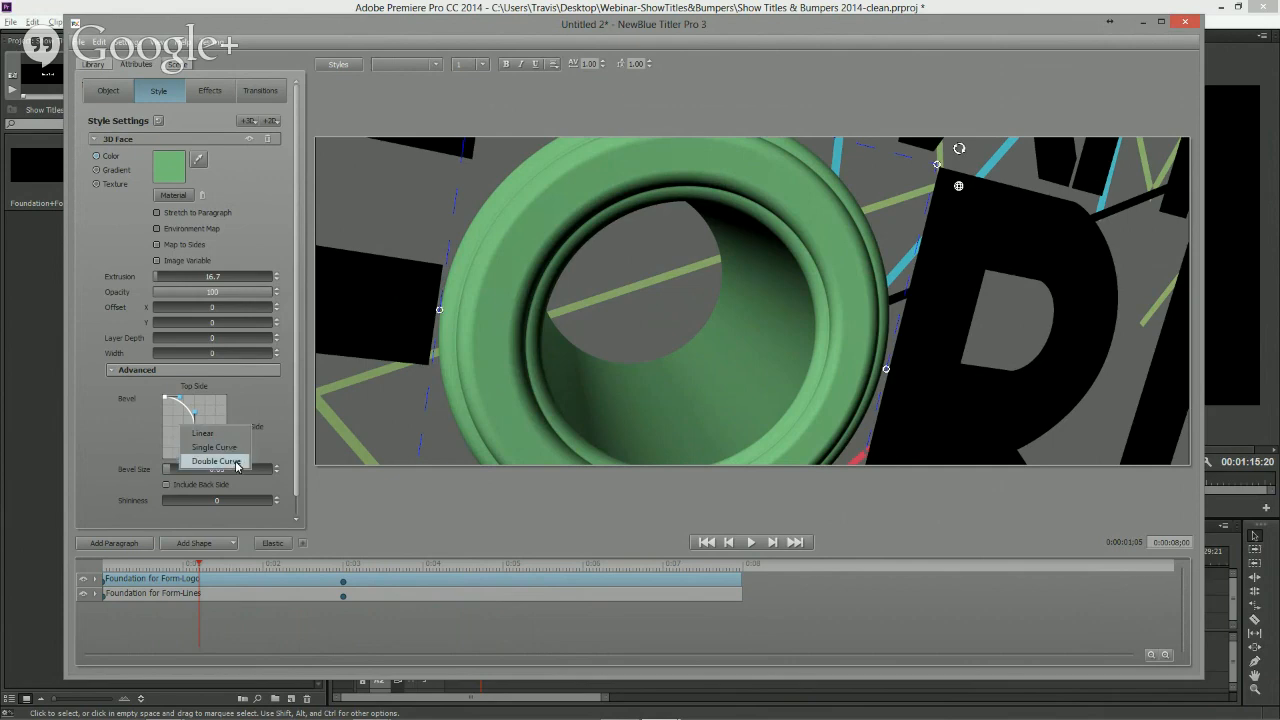
{"action": "left_click", "coordinate": [203, 434]}
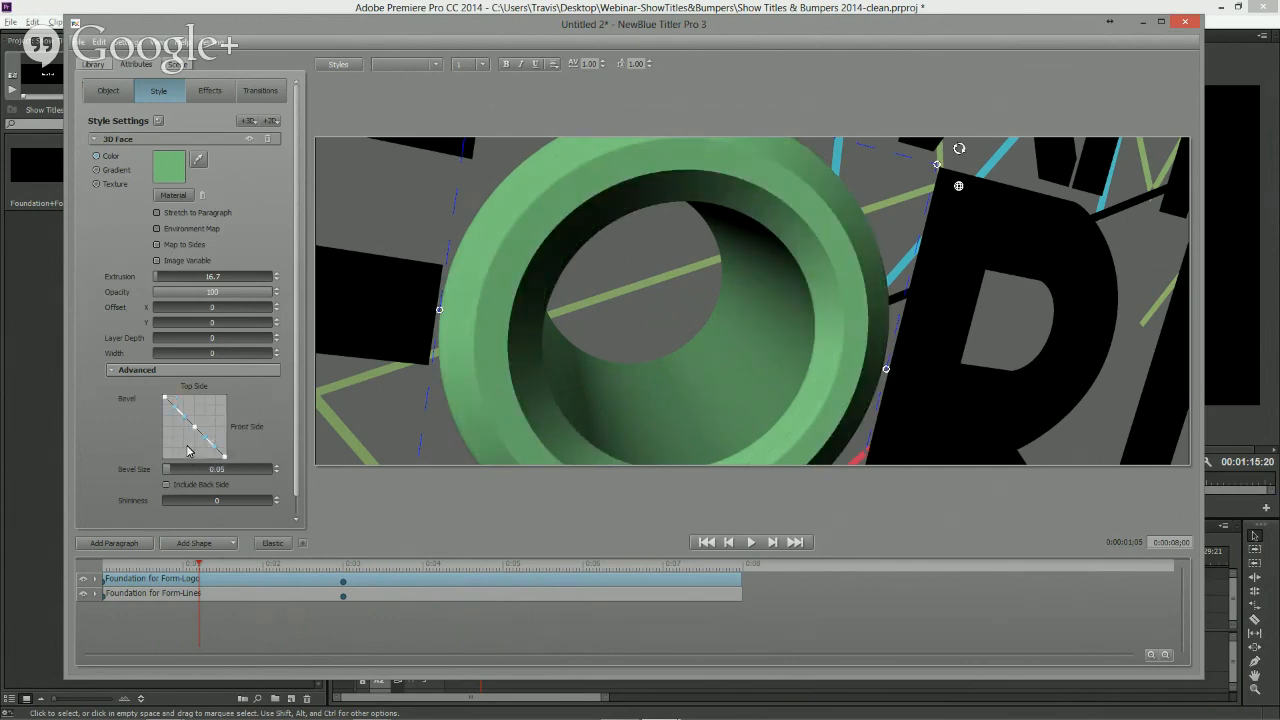
{"action": "left_click_drag", "start_coordinate": [194, 428], "coordinate": [172, 398]}
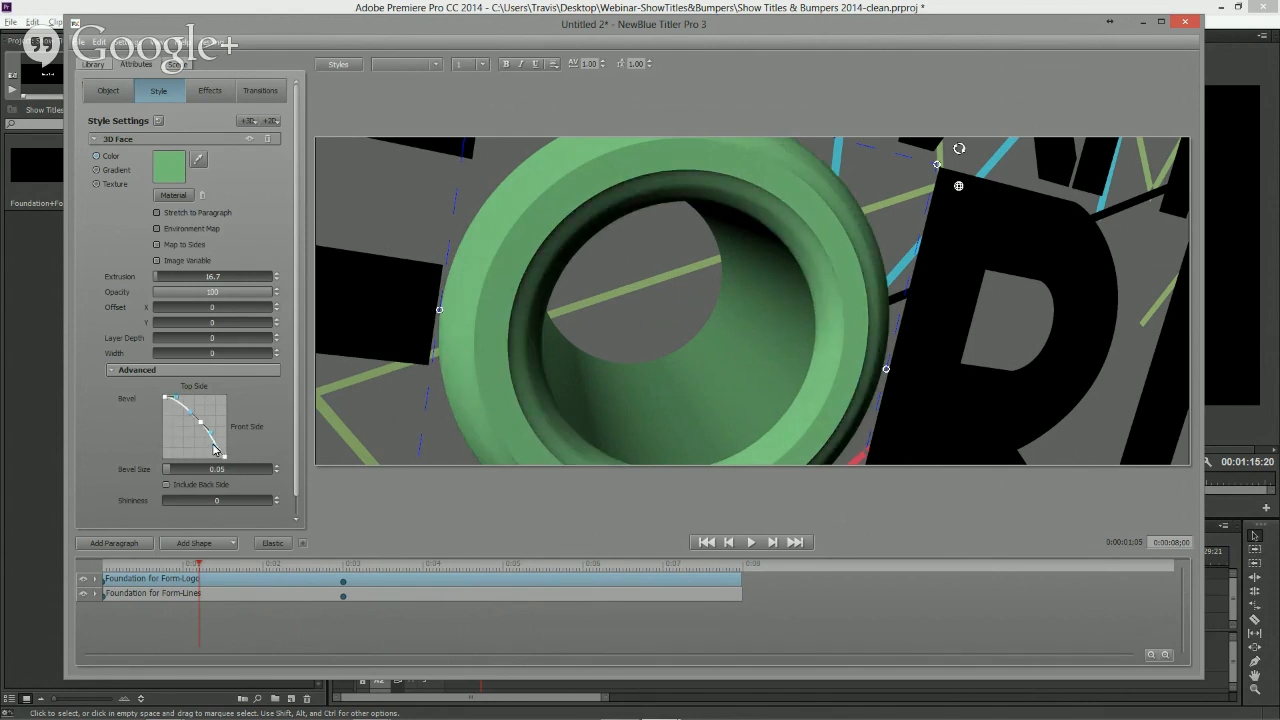
{"action": "left_click_drag", "start_coordinate": [220, 453], "coordinate": [231, 452]}
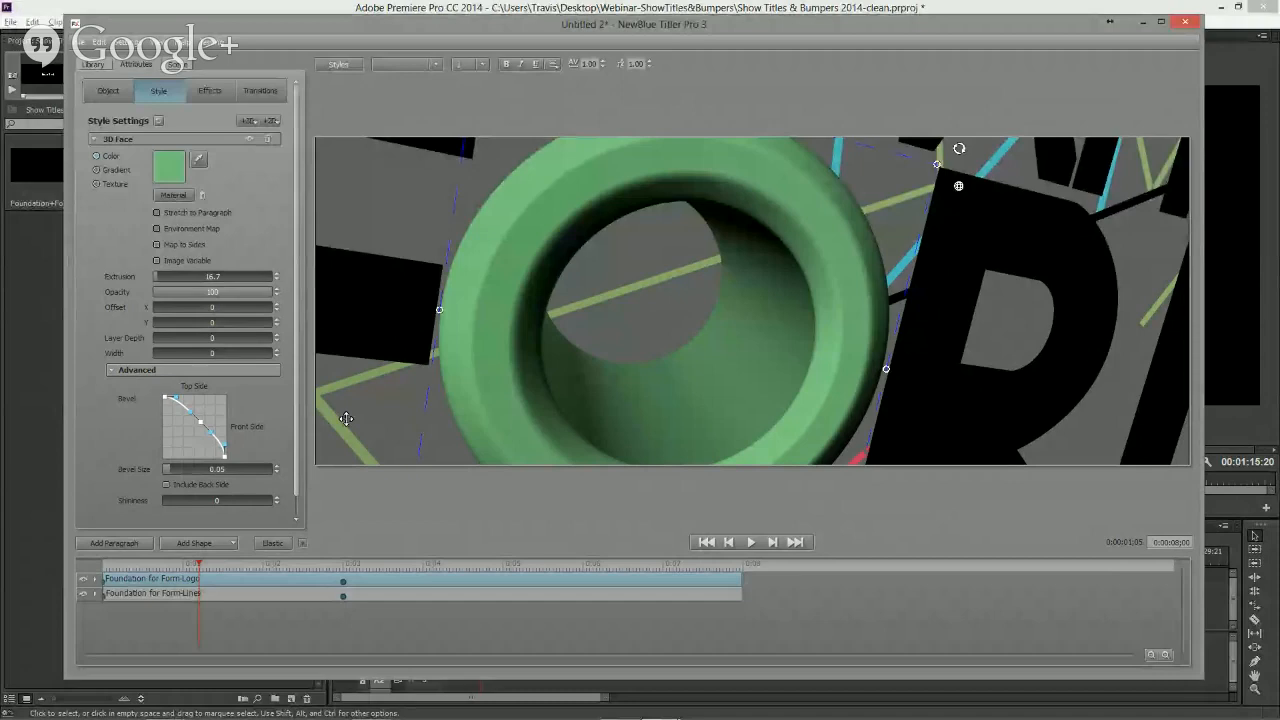
- Lower the logo's bevel size to 0.02 and its extrusion to 1.4
{"action": "left_click", "coordinate": [169, 474]}
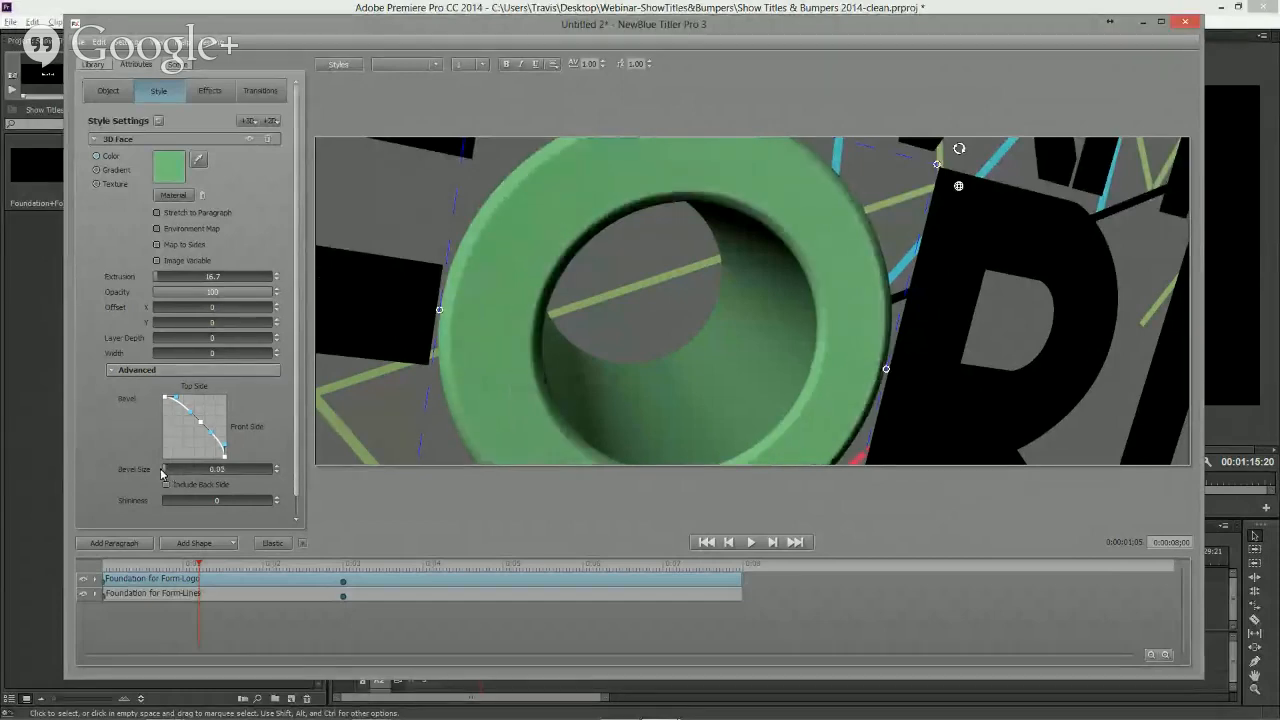
{"action": "left_click", "coordinate": [170, 279]}
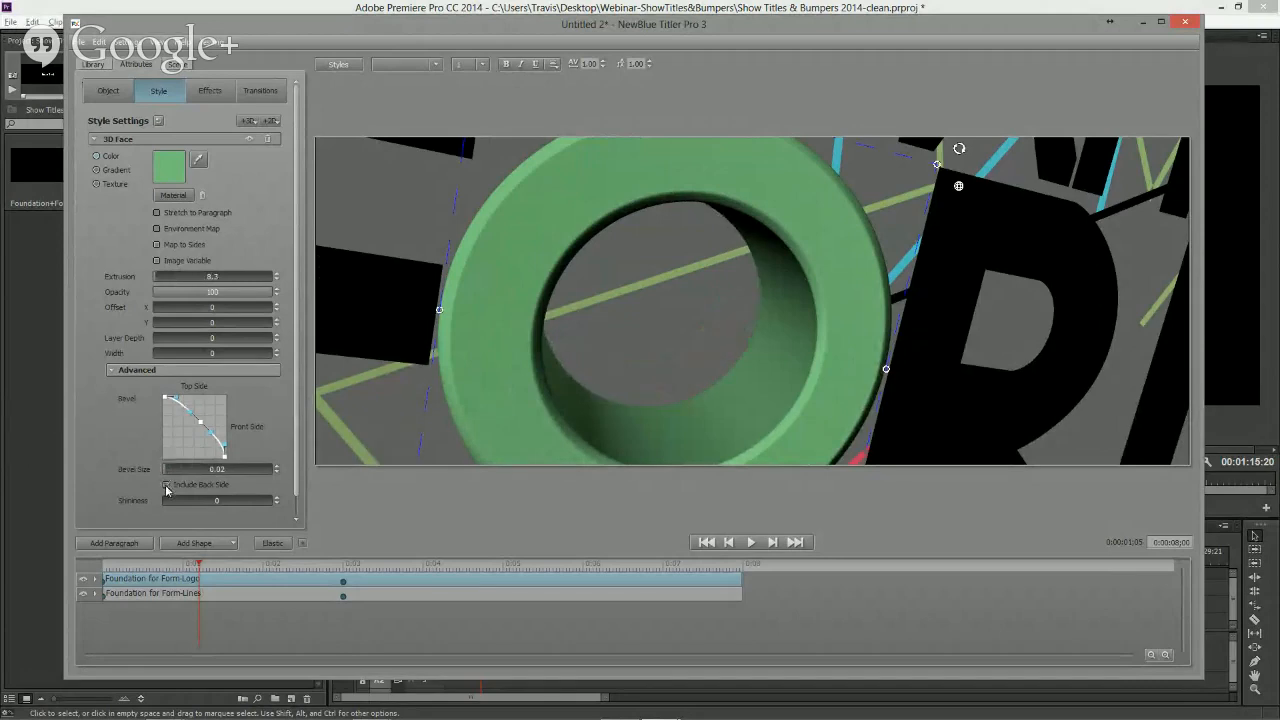
{"action": "left_click_drag", "start_coordinate": [190, 283], "coordinate": [186, 282]}
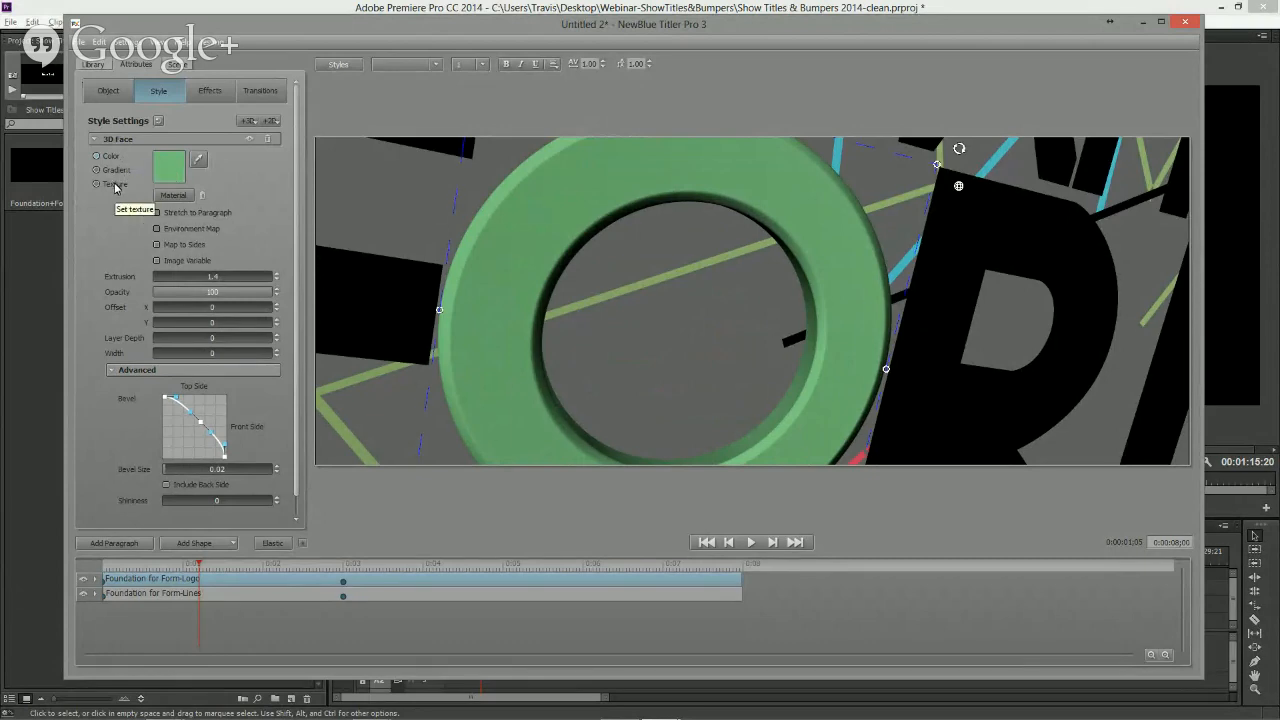
- Apply Tarnish.jpg from the My Pictures _Textures folder as the logo face's texture
{"action": "left_click", "coordinate": [172, 170]}
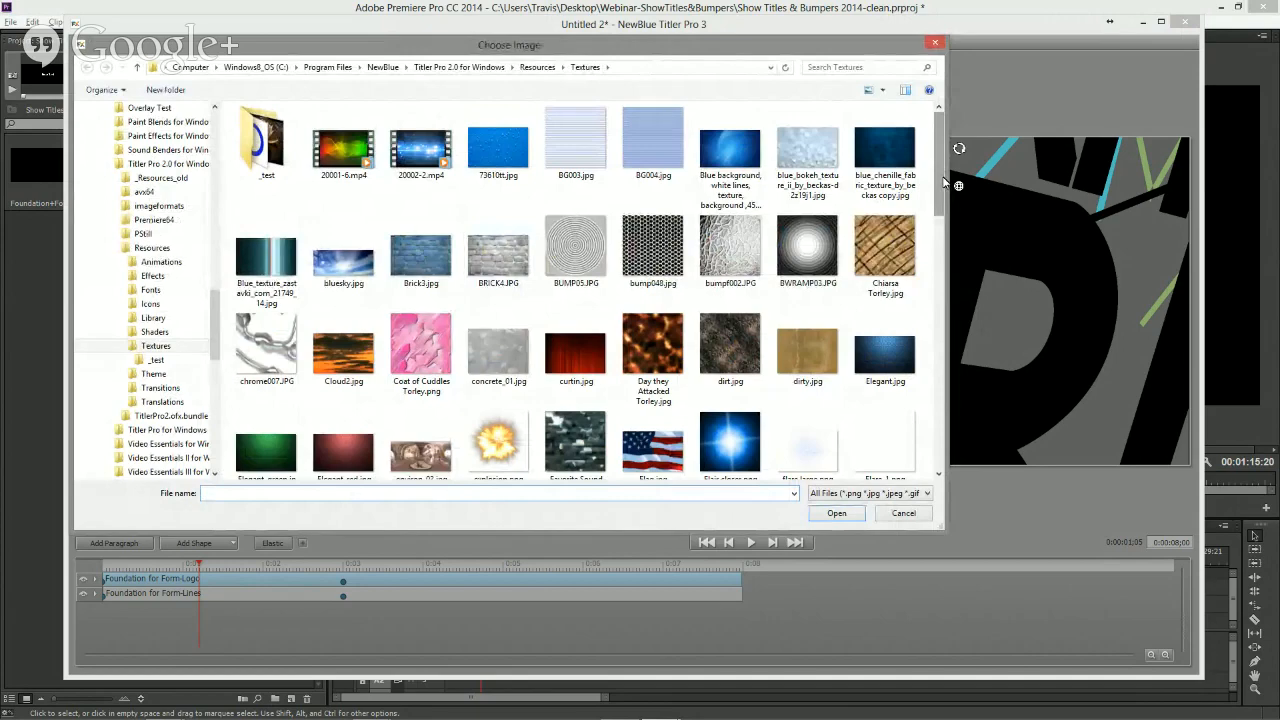
{"action": "left_click_drag", "start_coordinate": [943, 180], "coordinate": [282, 278]}
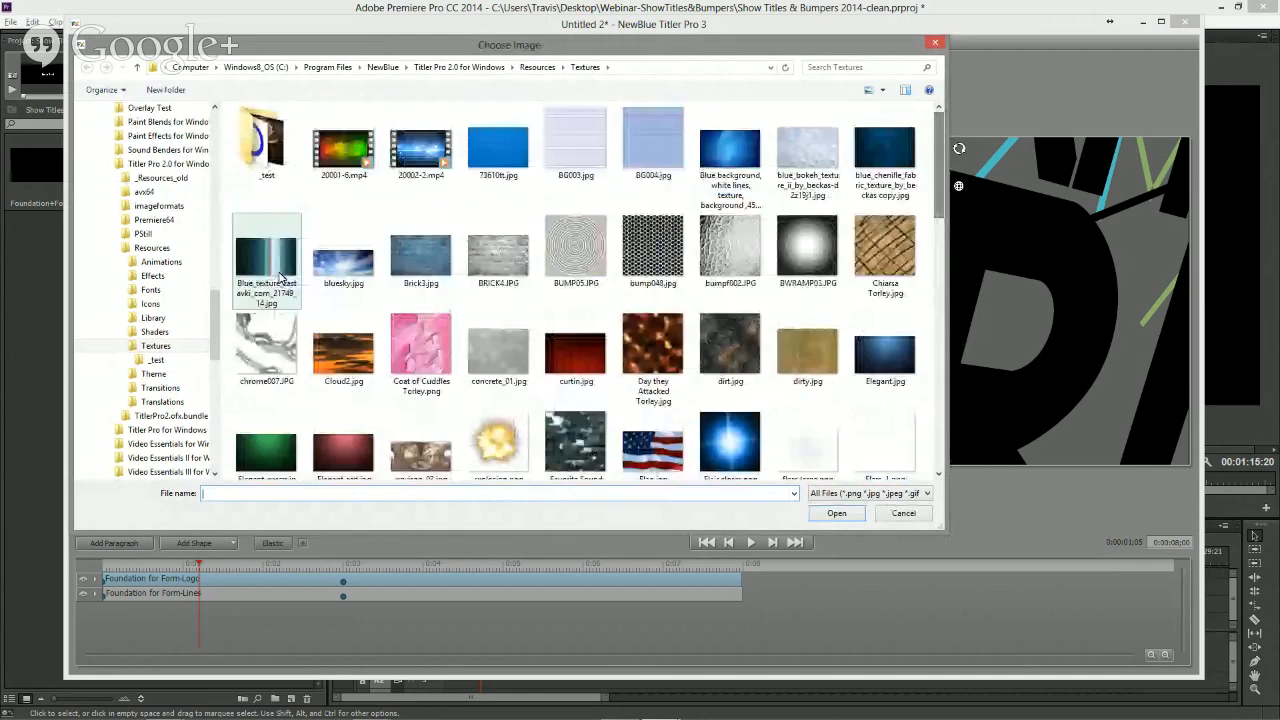
{"action": "scroll", "coordinate": [109, 318], "scroll_direction": "up", "scroll_amount": 10}
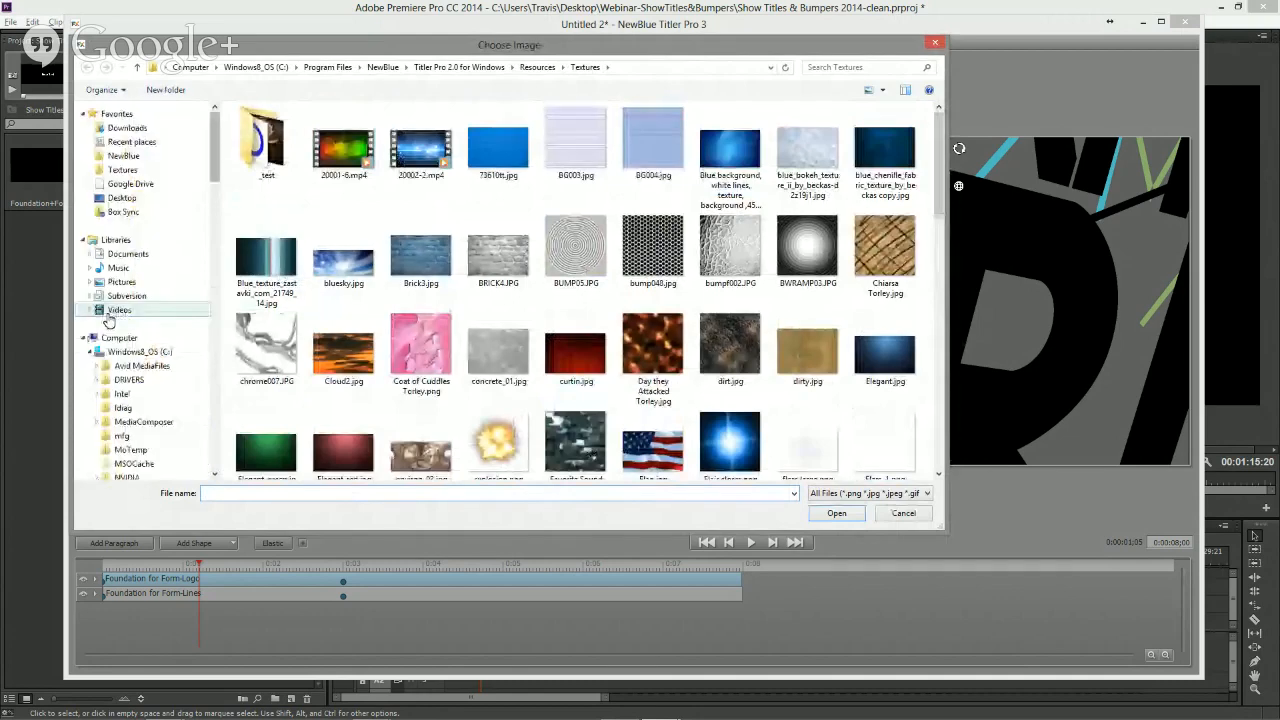
{"action": "left_click", "coordinate": [121, 282]}
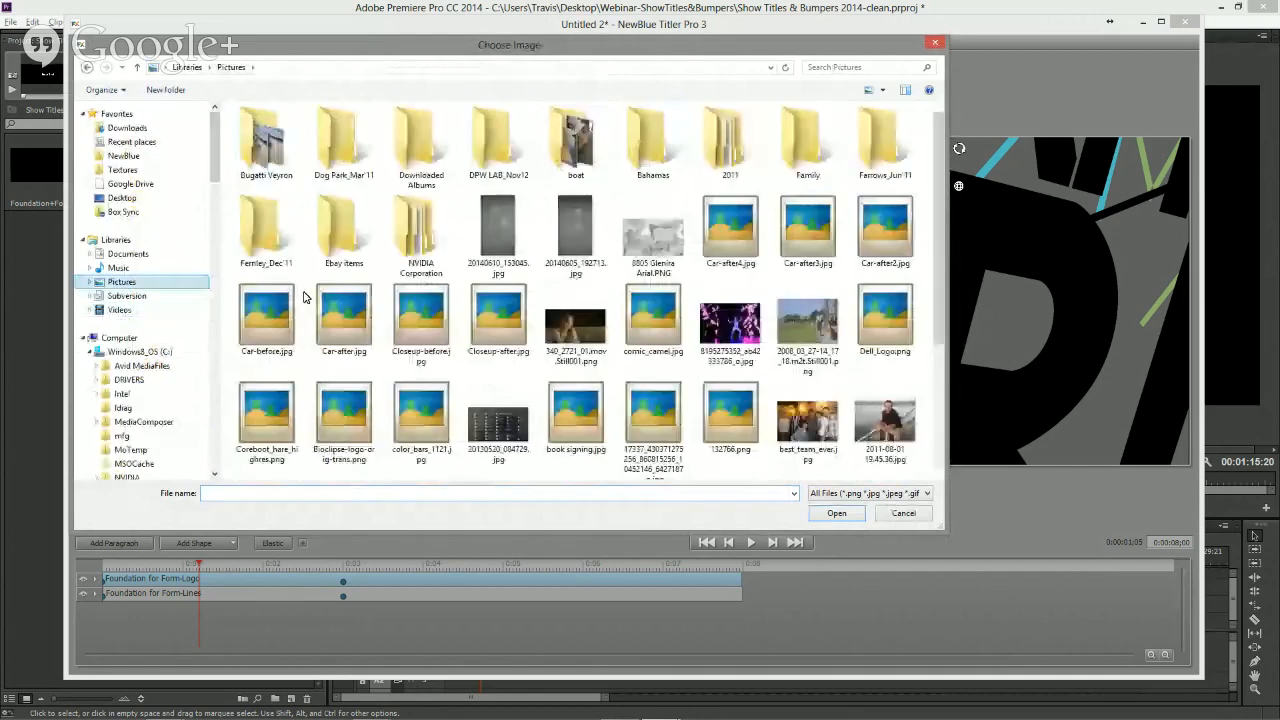
{"action": "left_click", "coordinate": [90, 282]}
{"action": "left_click", "coordinate": [134, 296]}
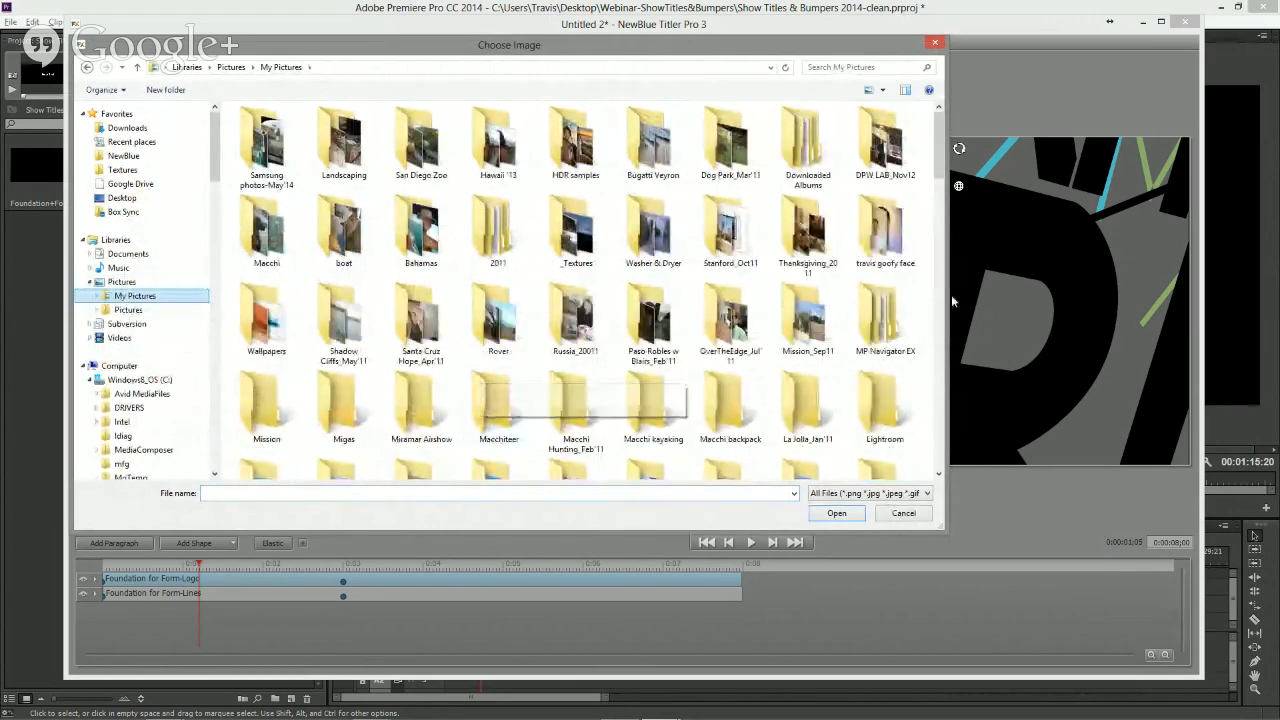
{"action": "left_click_drag", "start_coordinate": [939, 171], "coordinate": [952, 92]}
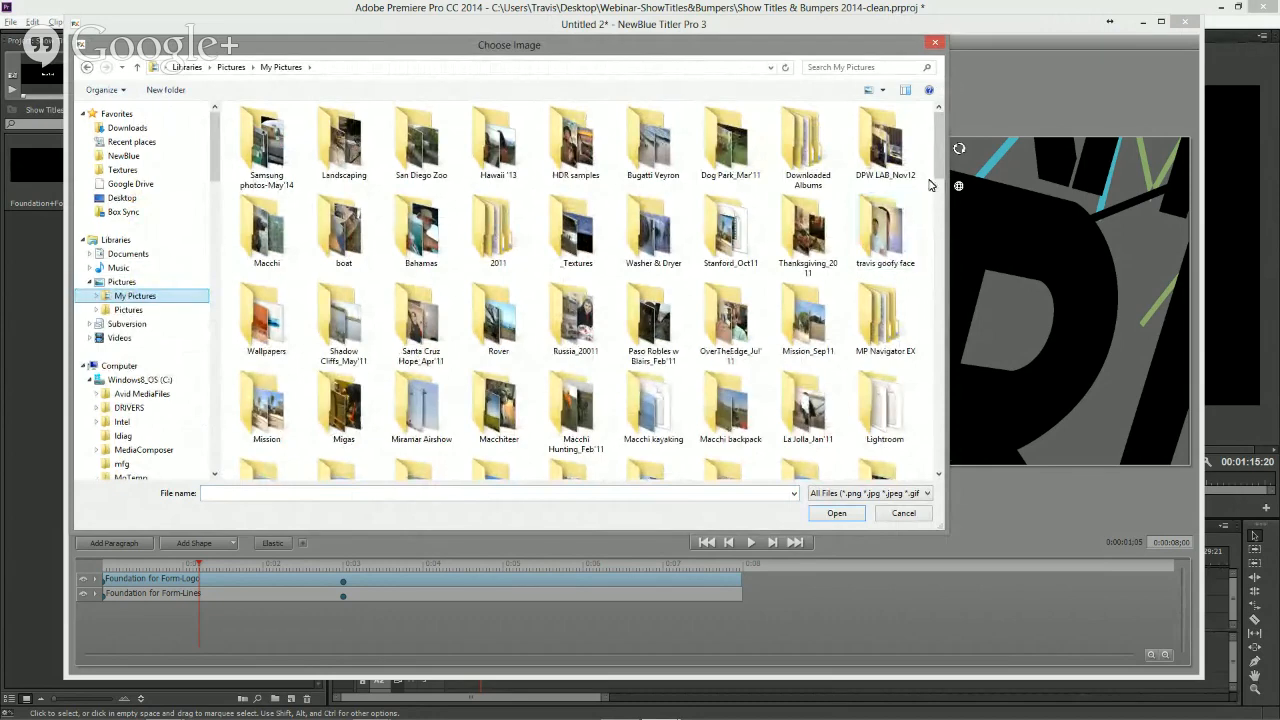
{"action": "scroll", "coordinate": [936, 190], "scroll_direction": "down", "scroll_amount": 2}
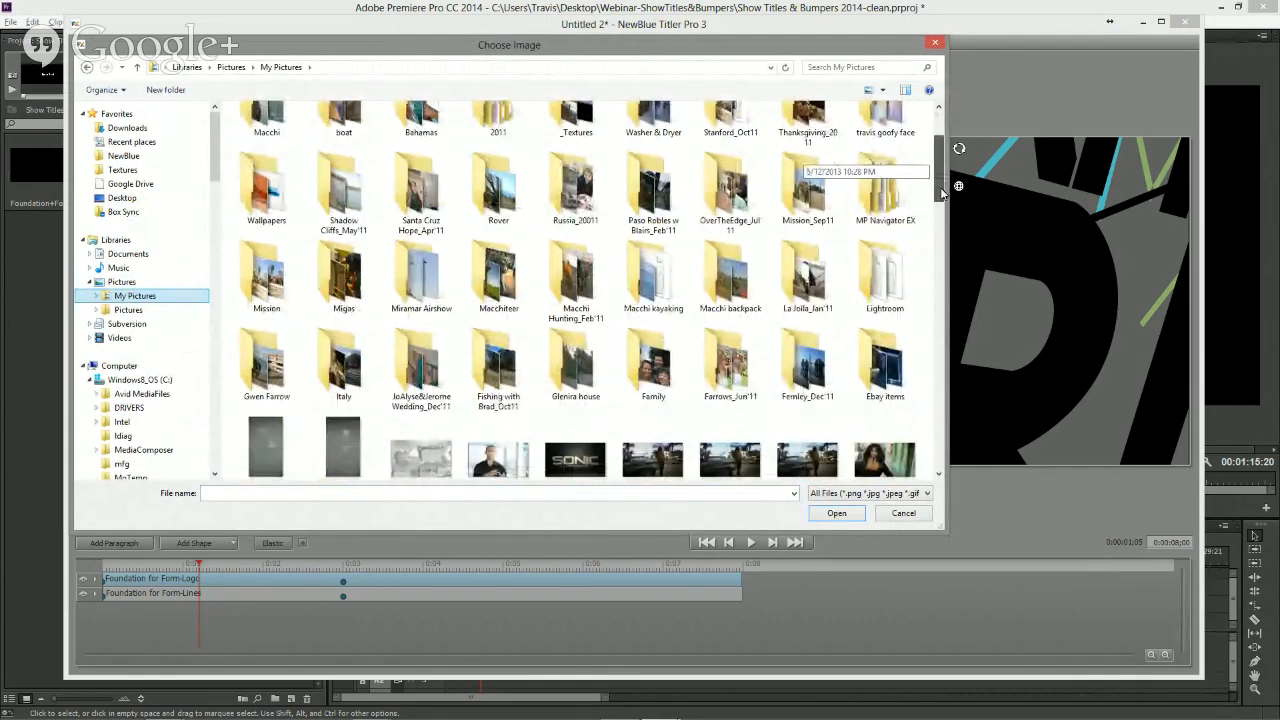
{"action": "scroll", "coordinate": [942, 192], "scroll_direction": "up", "scroll_amount": 2}
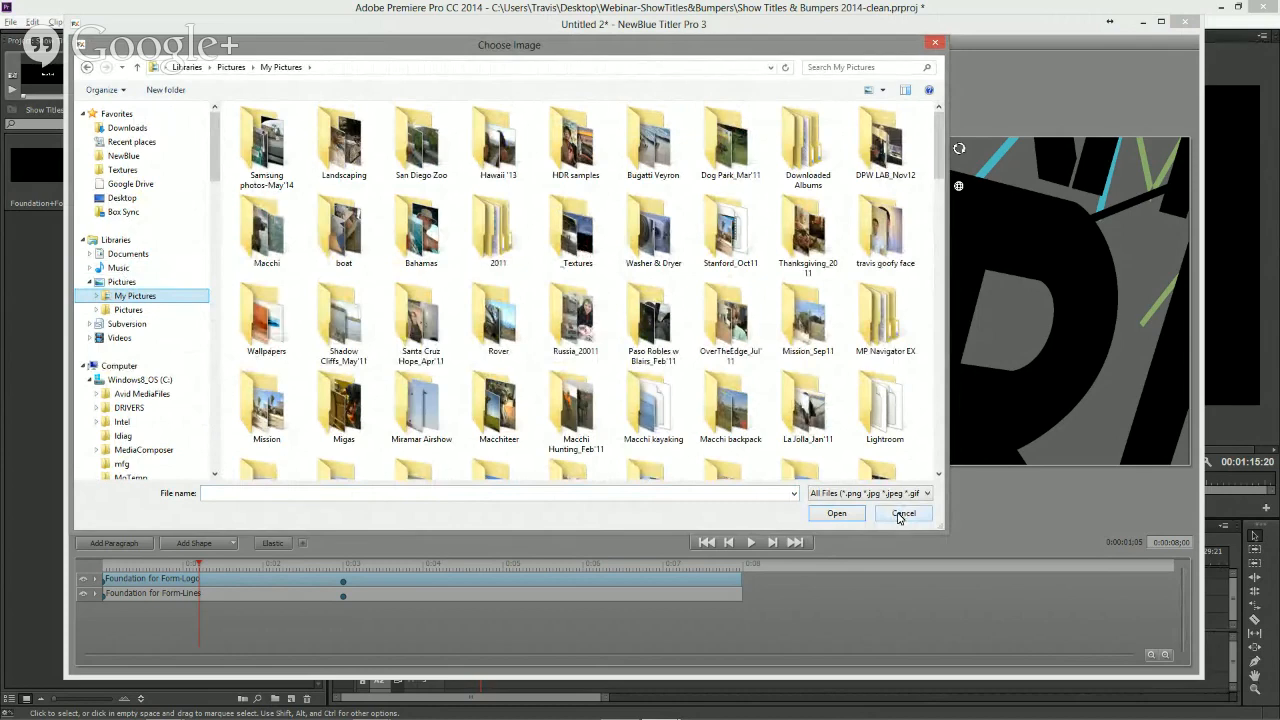
{"action": "double_click", "coordinate": [576, 235]}
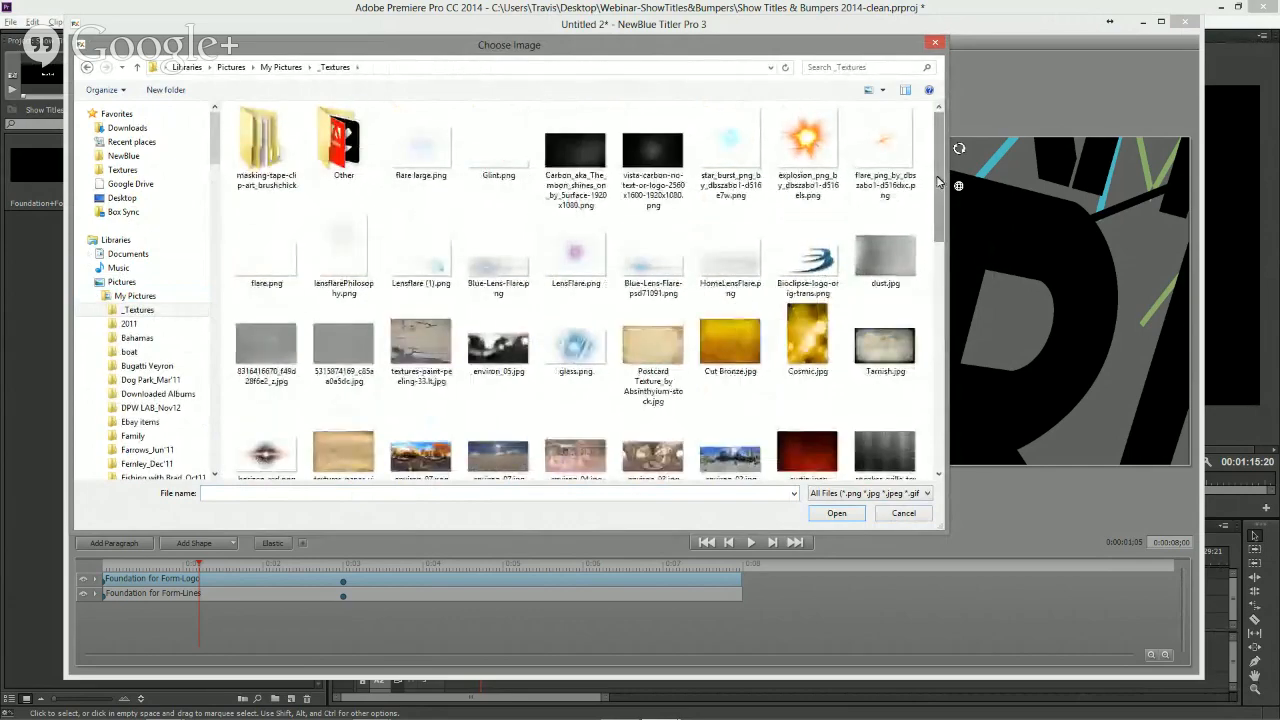
{"action": "left_click_drag", "start_coordinate": [940, 180], "coordinate": [967, 170]}
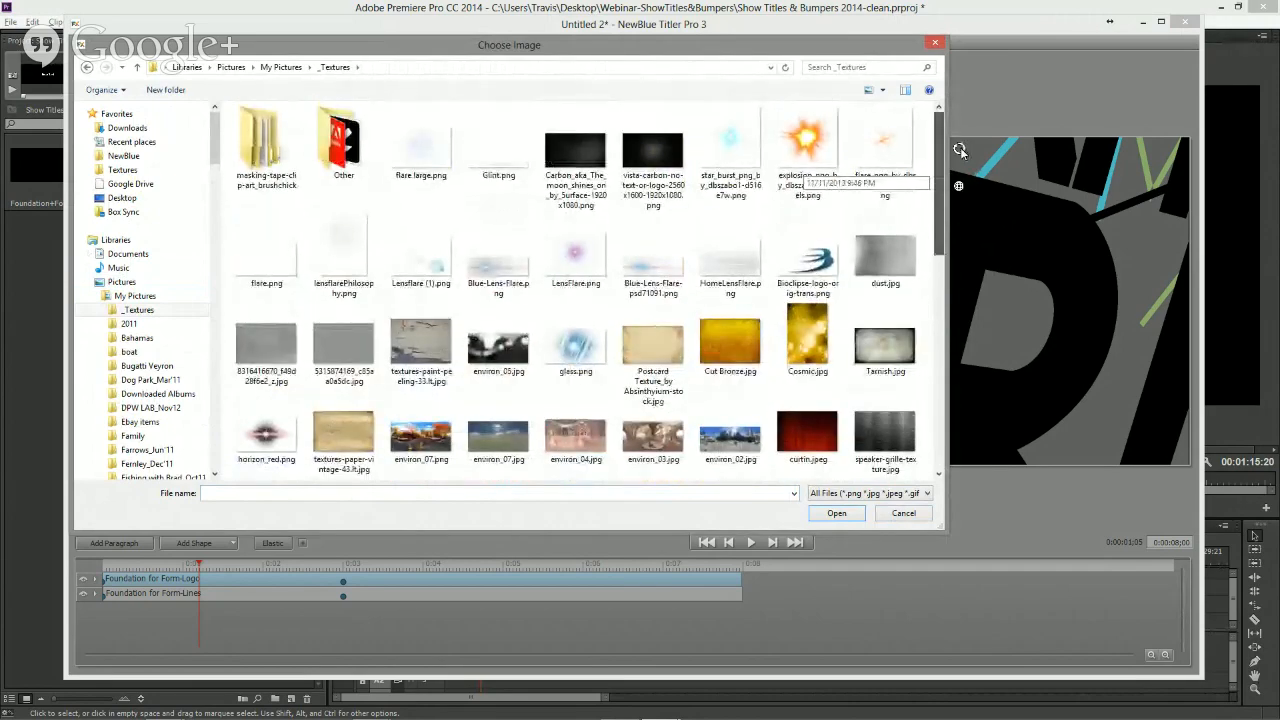
{"action": "scroll", "coordinate": [882, 265], "scroll_direction": "down", "scroll_amount": 2}
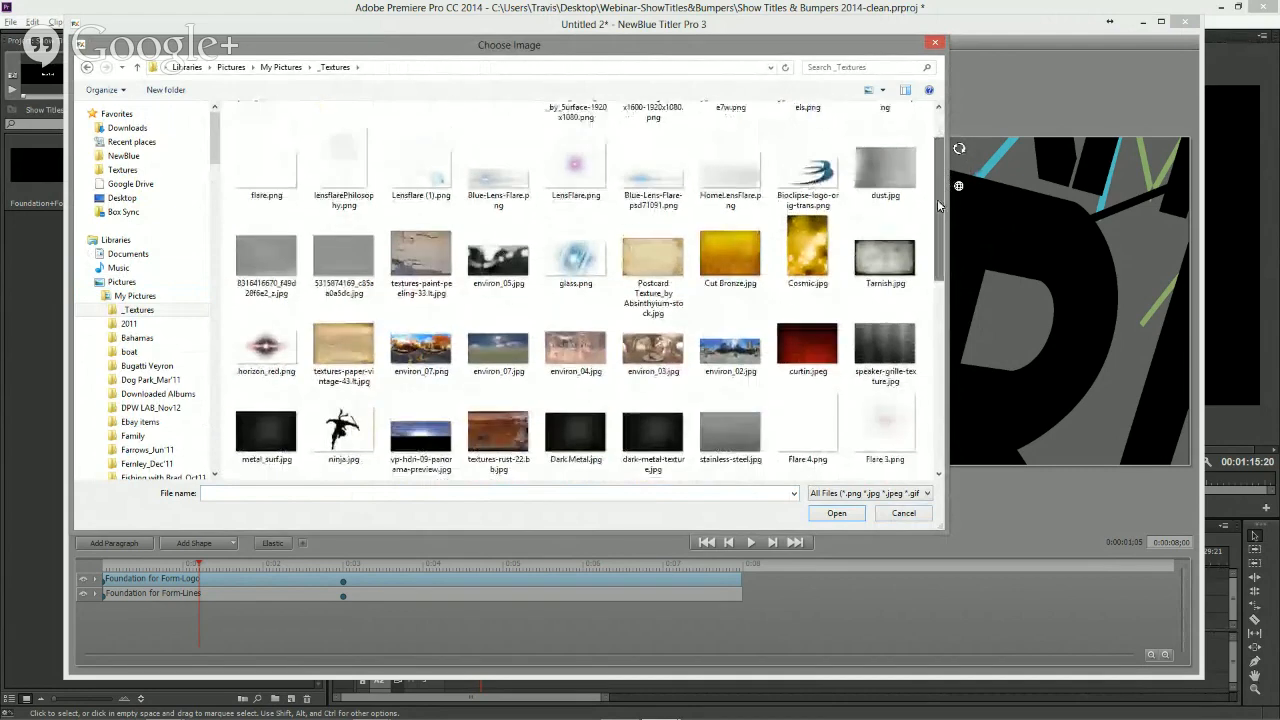
{"action": "left_click", "coordinate": [888, 258]}
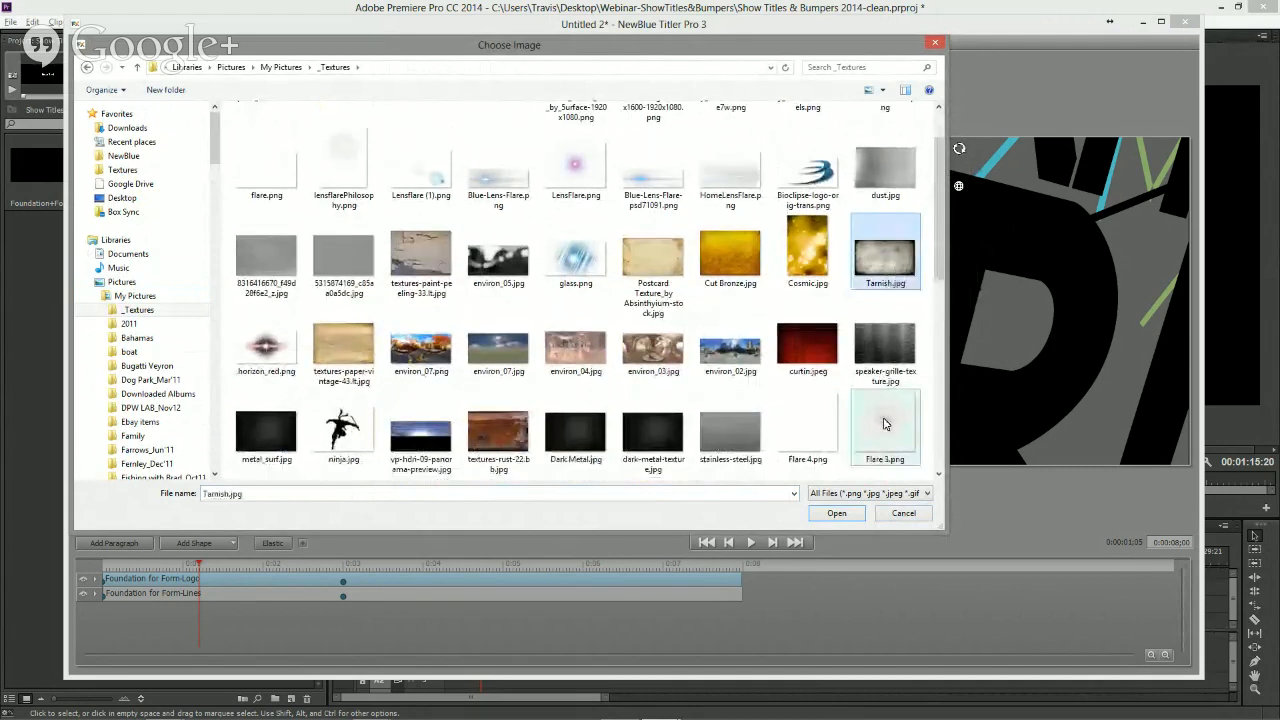
{"action": "left_click", "coordinate": [830, 516]}
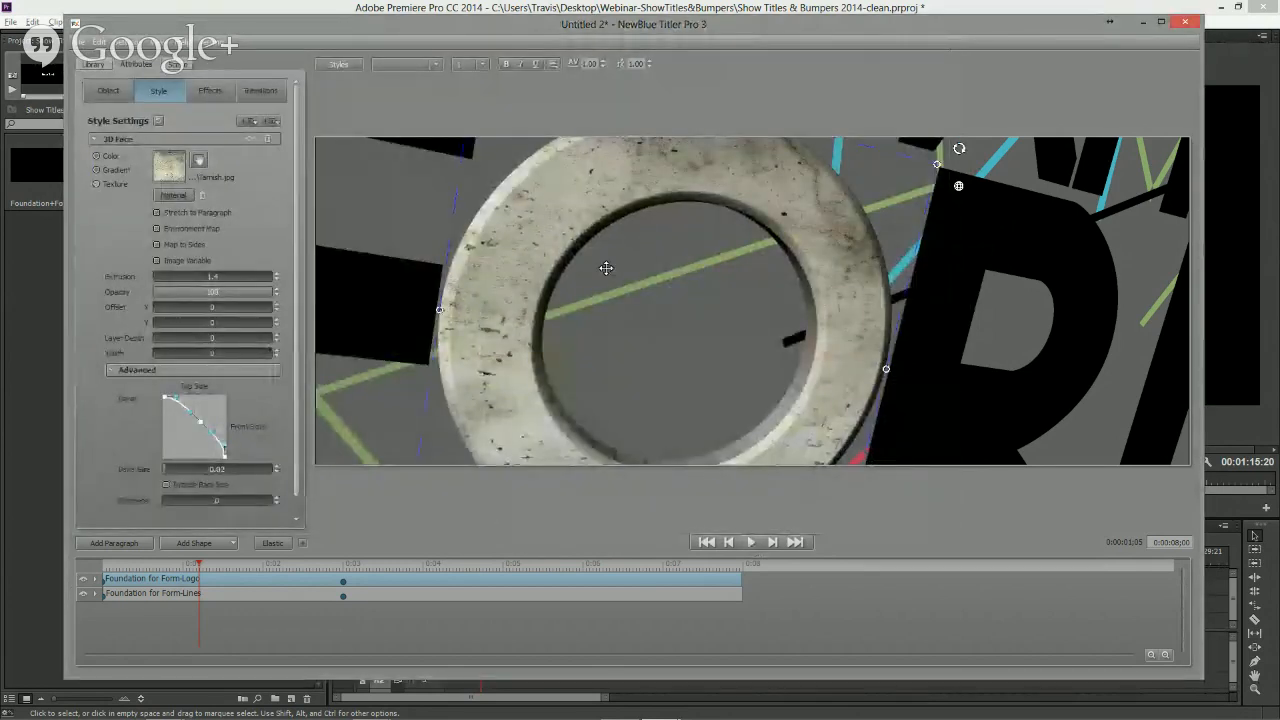
- Enable Map to Sides for the texture and rotate the logo in 3D to show its textured edges
{"action": "mouse_move", "coordinate": [494, 278]}
{"action": "left_mouse_down"}
{"action": "mouse_move", "coordinate": [347, 217]}
{"action": "mouse_move", "coordinate": [519, 271]}
{"action": "mouse_move", "coordinate": [495, 270]}
{"action": "left_mouse_up"}
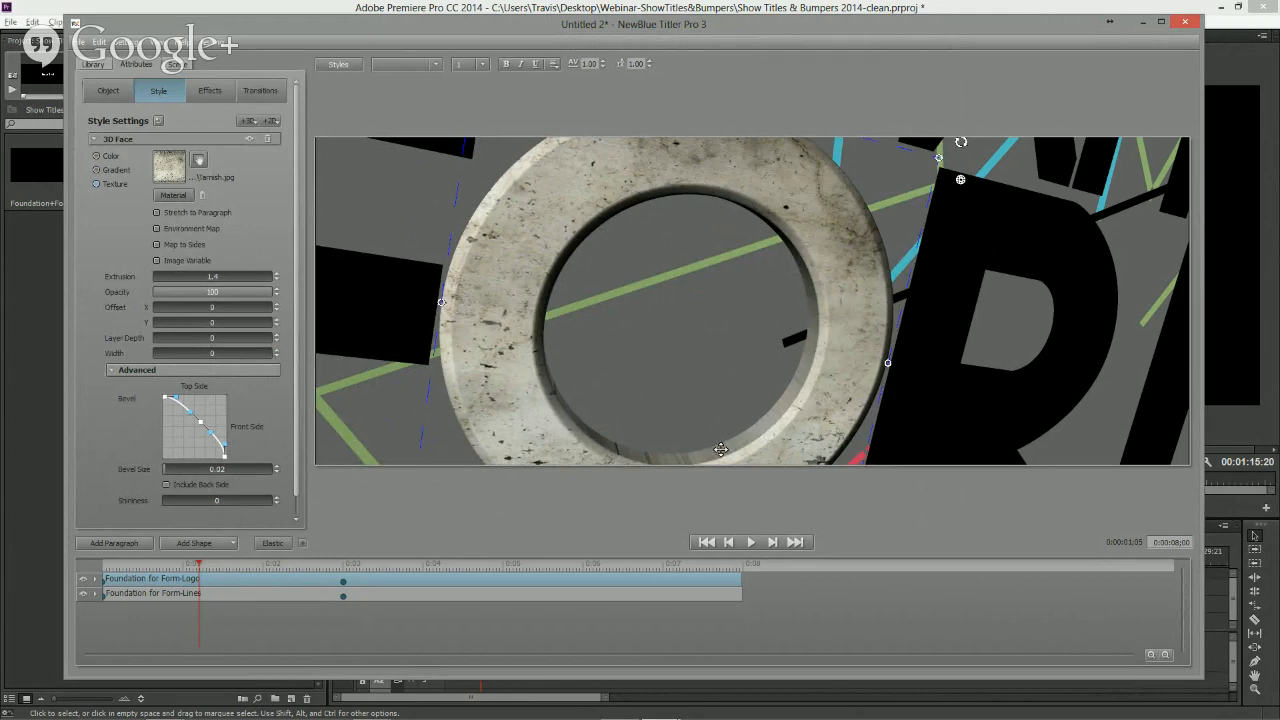
{"action": "left_click", "coordinate": [156, 244]}
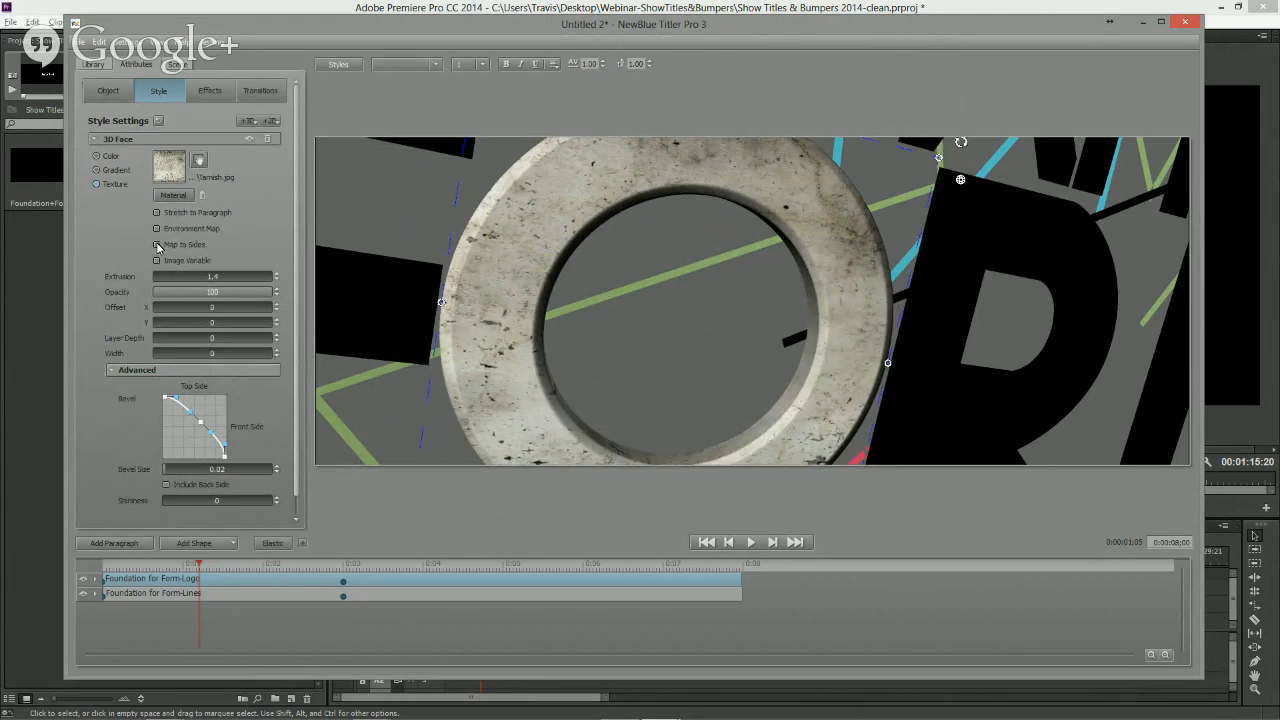
{"action": "left_click", "coordinate": [961, 180]}
{"action": "left_click_drag", "start_coordinate": [498, 243], "coordinate": [593, 306]}
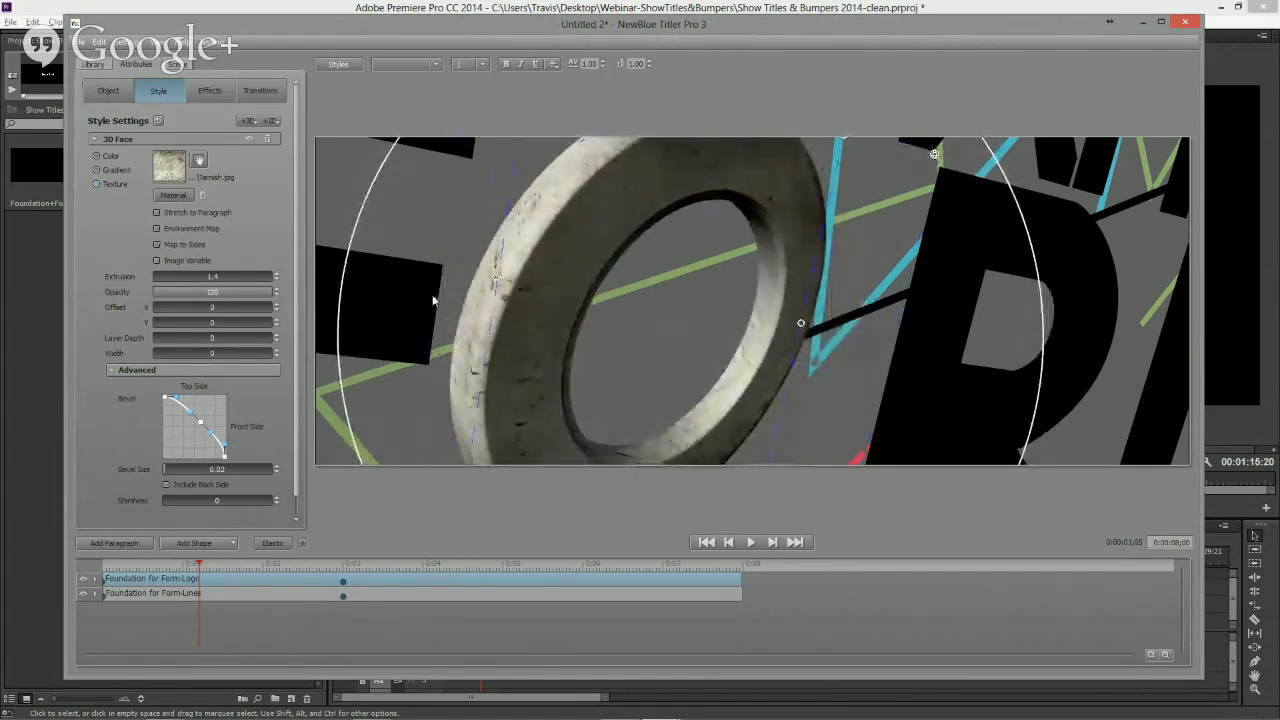
- Reselect the logo's O and apply the Greeting Card Torley normal map as its face material, after previewing several maps
{"action": "left_click", "coordinate": [157, 244]}
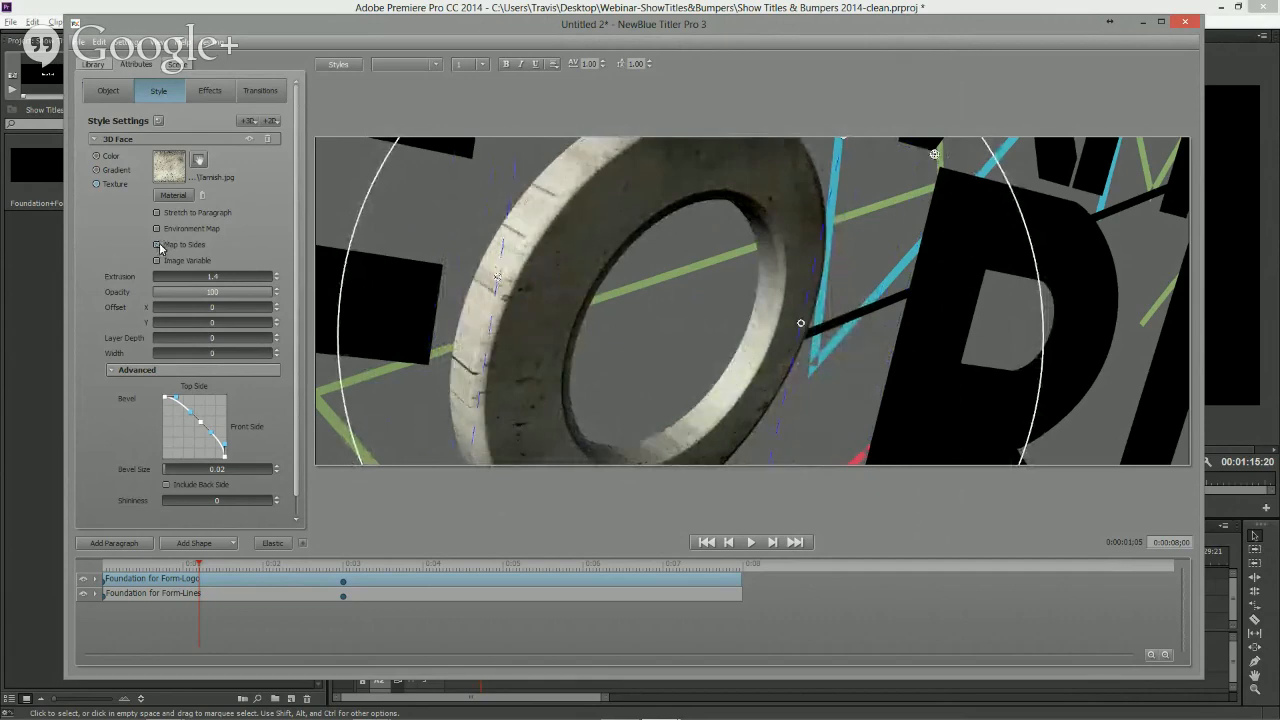
{"action": "left_click", "coordinate": [676, 405]}
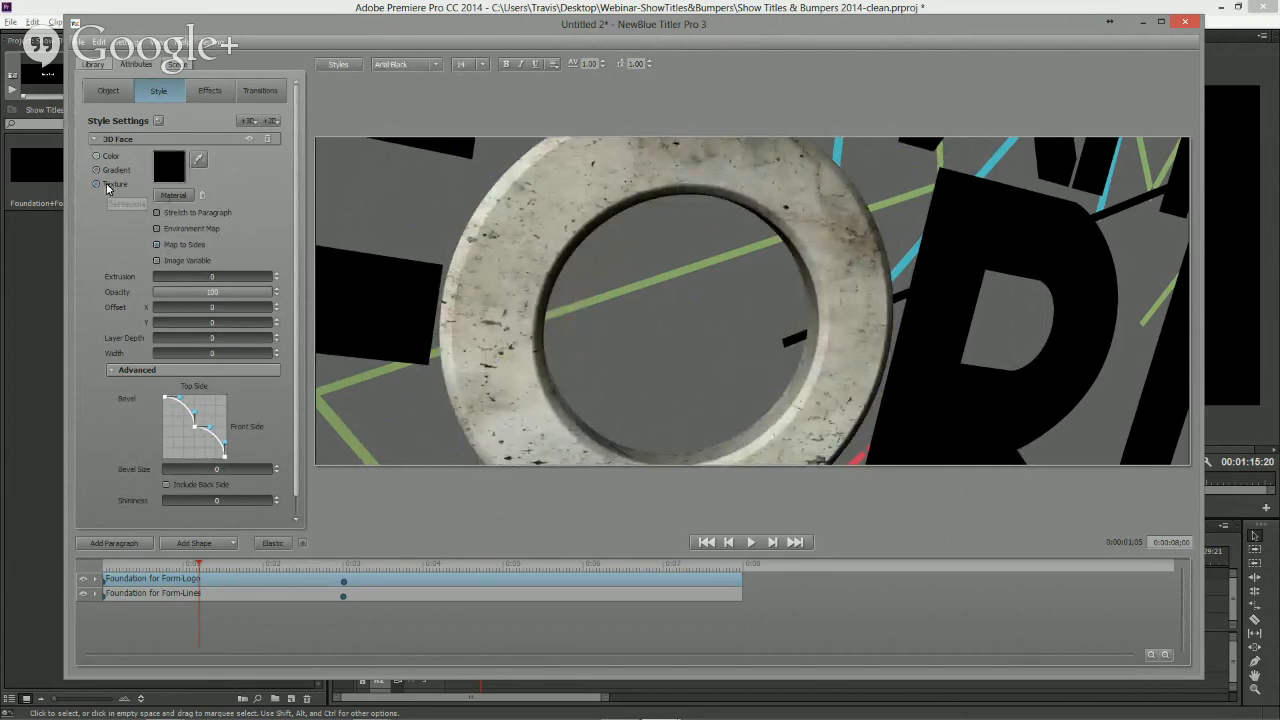
{"action": "left_click", "coordinate": [497, 363]}
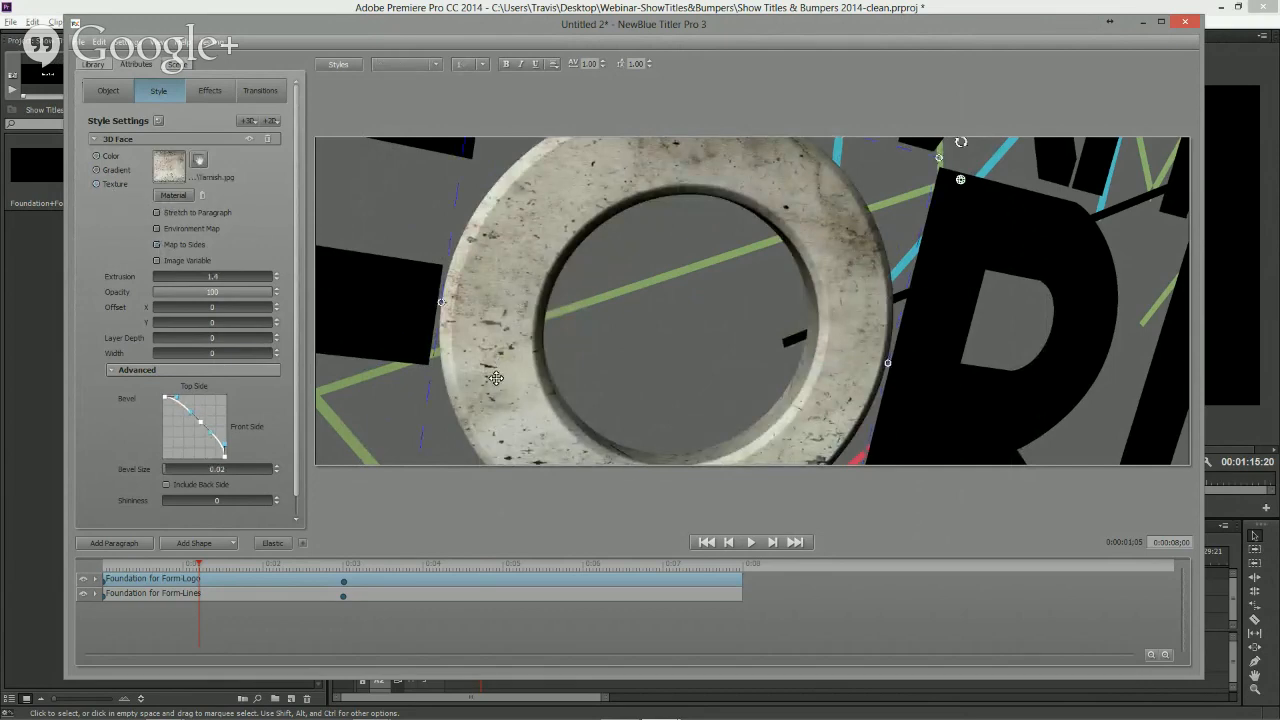
{"action": "left_click", "coordinate": [173, 196]}
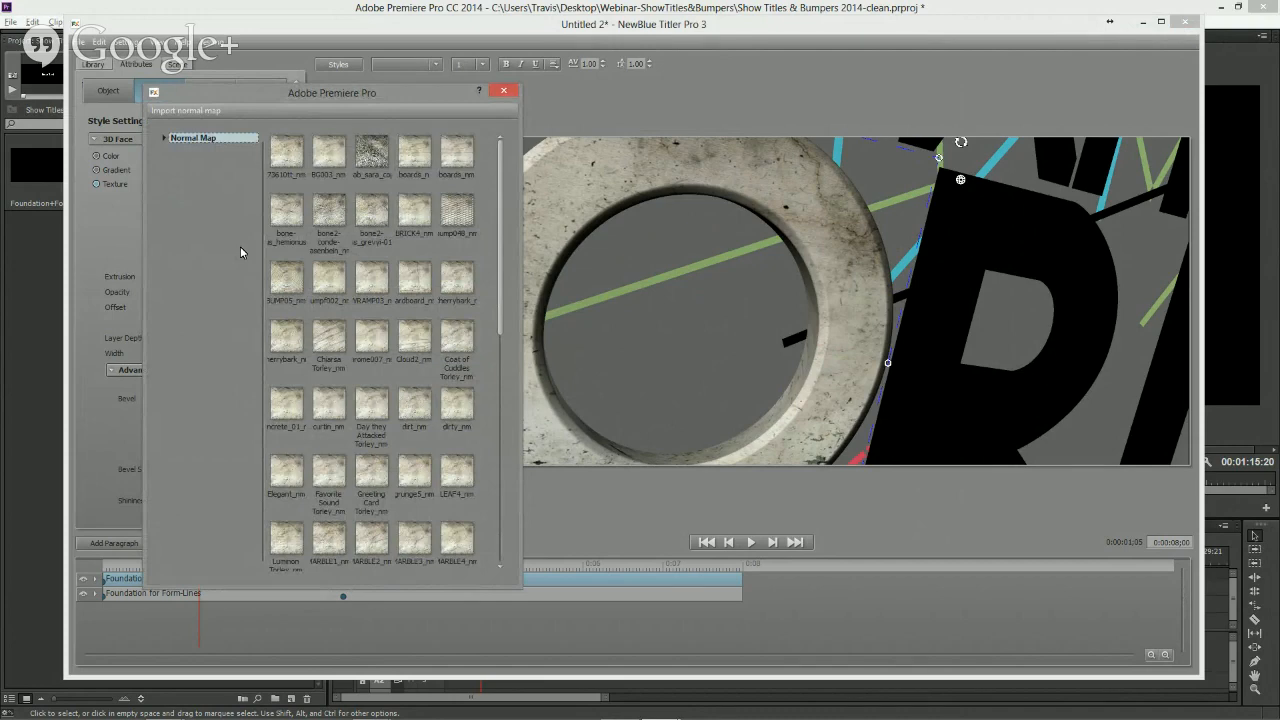
{"action": "left_click", "coordinate": [290, 156]}
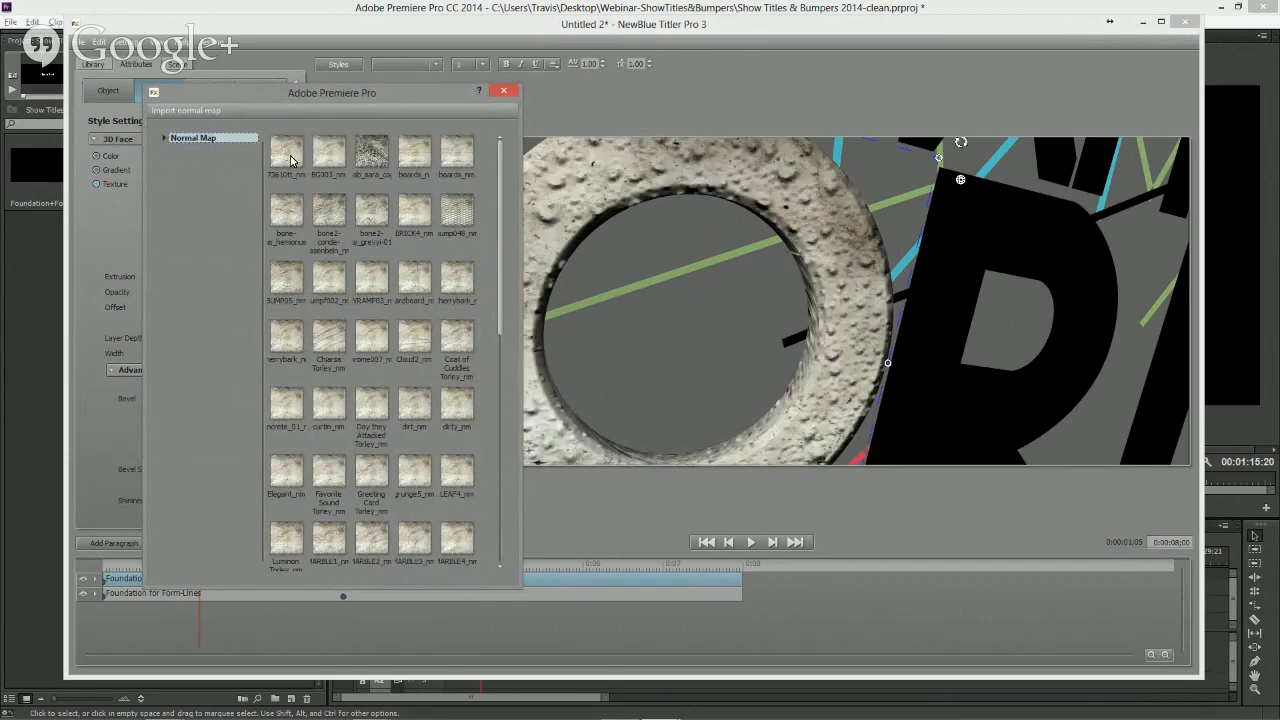
{"action": "left_click", "coordinate": [333, 153]}
{"action": "left_click", "coordinate": [372, 153]}
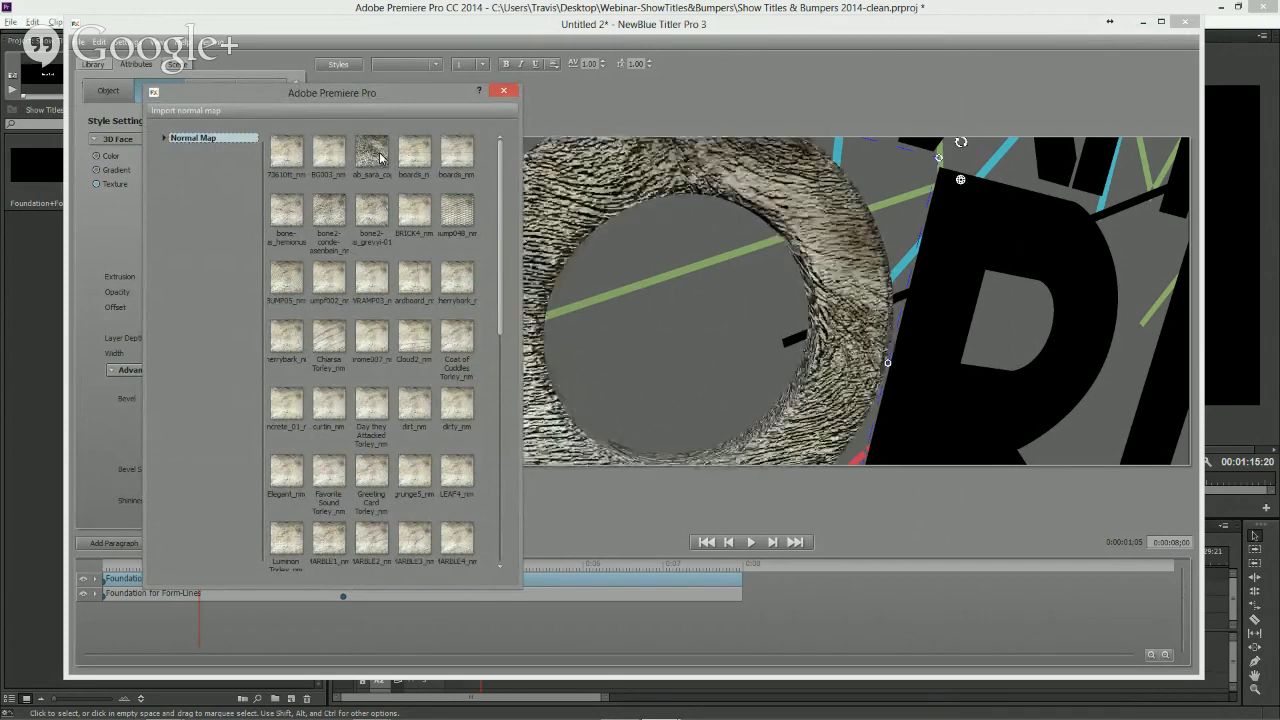
{"action": "left_click", "coordinate": [375, 214]}
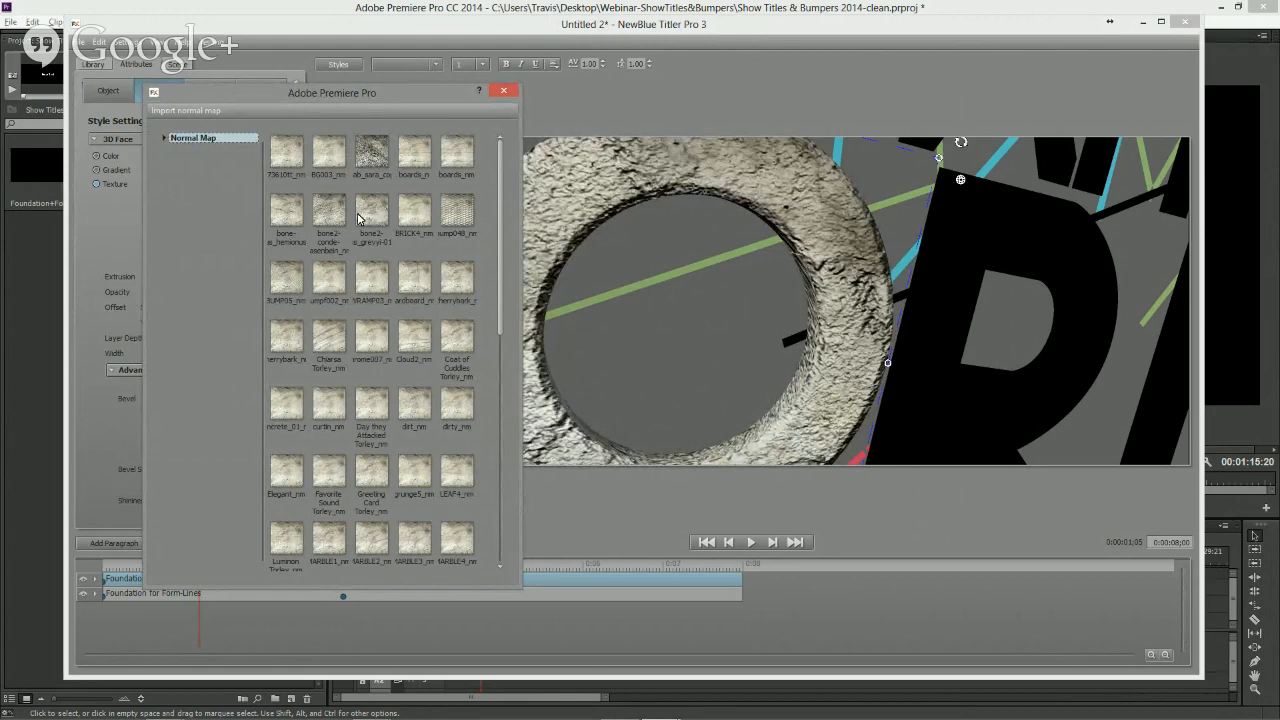
{"action": "left_click_drag", "start_coordinate": [499, 280], "coordinate": [500, 344]}
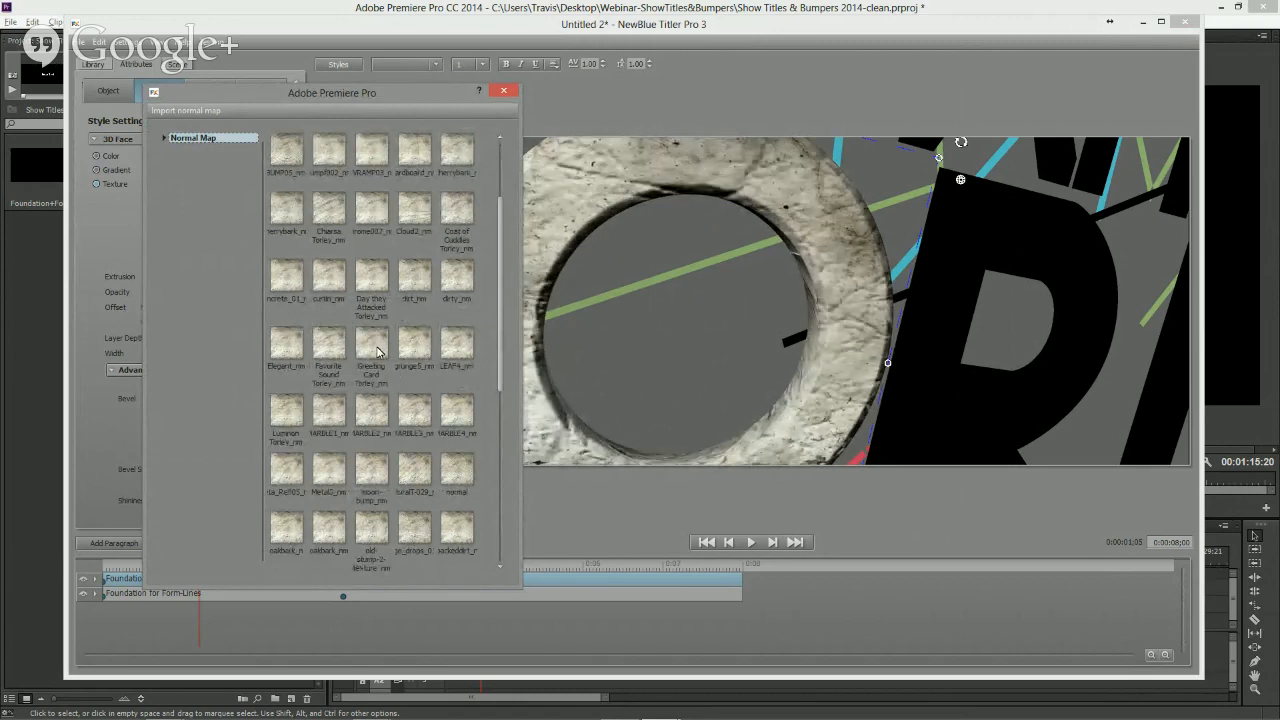
{"action": "left_click", "coordinate": [378, 350]}
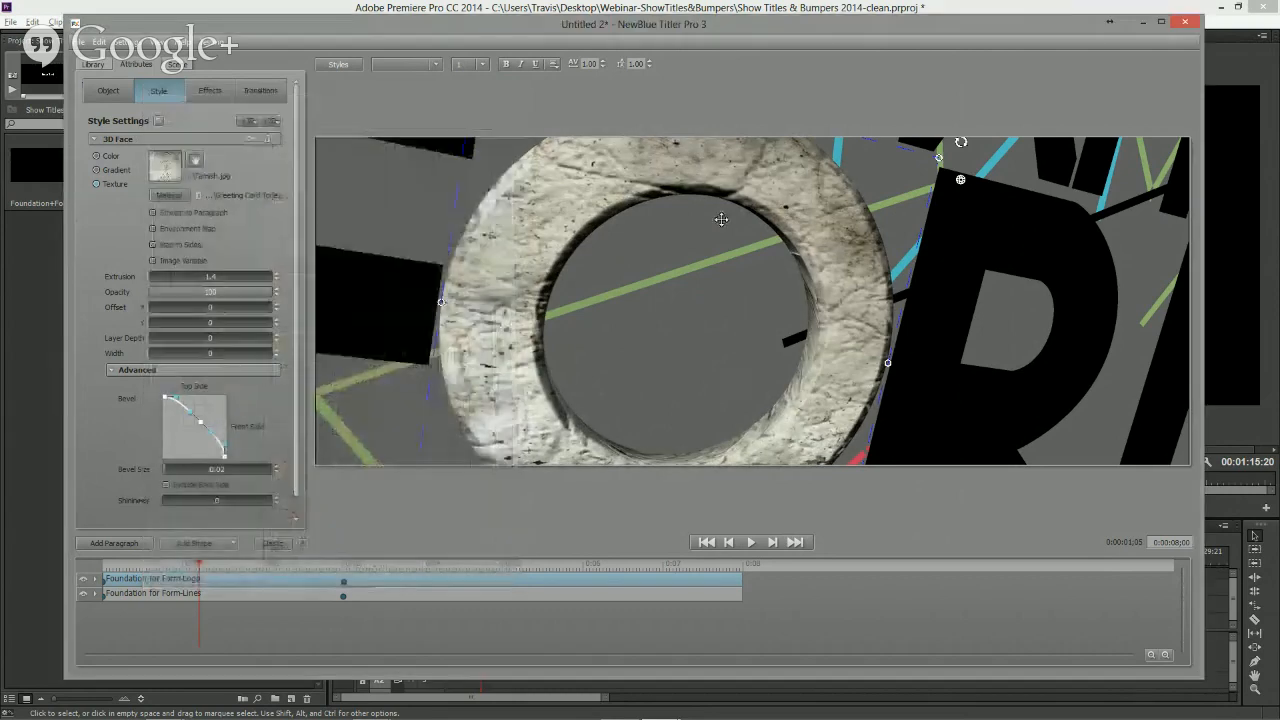
- Open the scene light settings, reset the lighting preset to None, and set Light 1's brightness to 89.9
{"action": "left_click", "coordinate": [178, 64]}
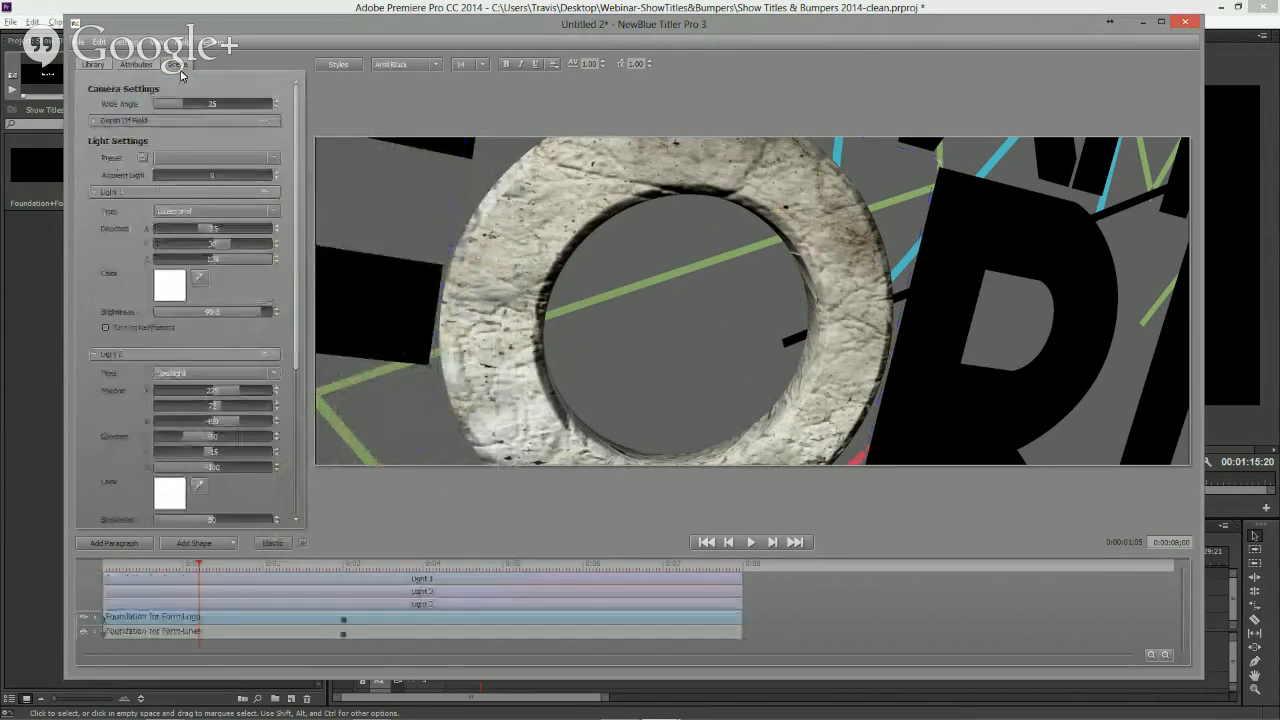
{"action": "left_click", "coordinate": [172, 196]}
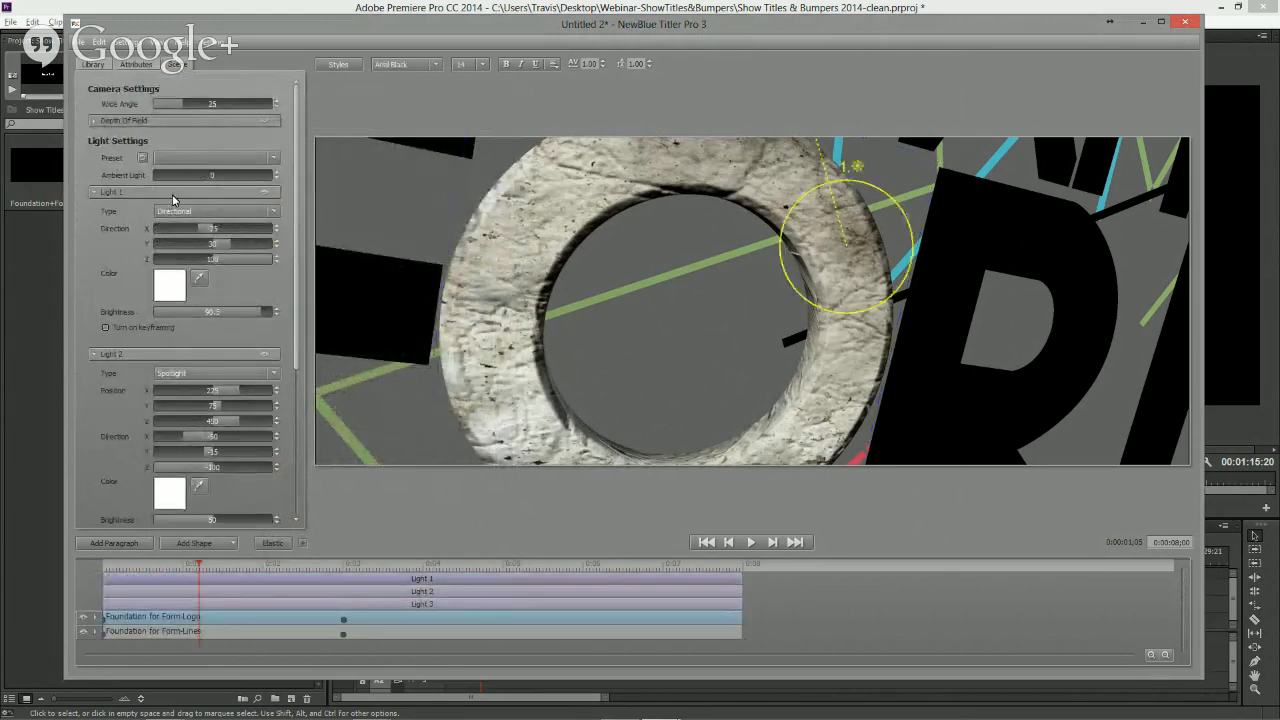
{"action": "mouse_move", "coordinate": [816, 256]}
{"action": "left_mouse_down"}
{"action": "mouse_move", "coordinate": [766, 266]}
{"action": "mouse_move", "coordinate": [835, 257]}
{"action": "mouse_move", "coordinate": [869, 280]}
{"action": "mouse_move", "coordinate": [791, 240]}
{"action": "mouse_move", "coordinate": [823, 264]}
{"action": "left_mouse_up"}
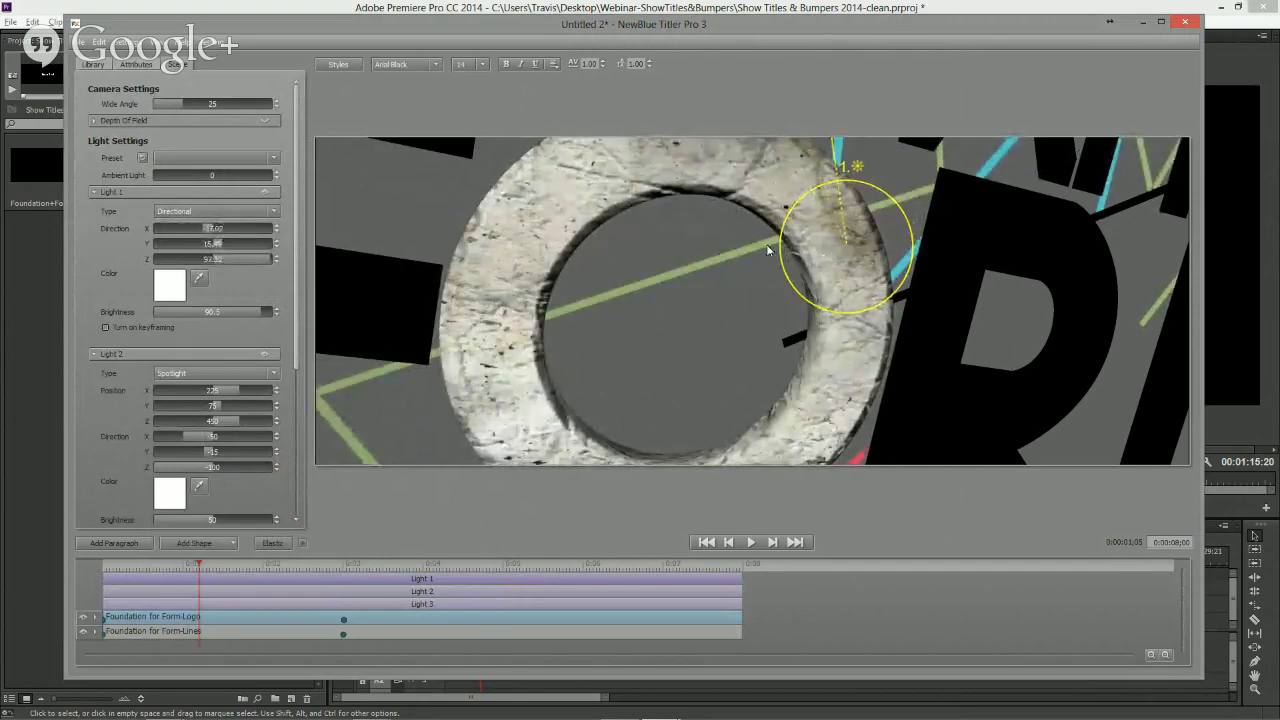
{"action": "left_click", "coordinate": [272, 158]}
{"action": "left_click_drag", "start_coordinate": [274, 182], "coordinate": [274, 238]}
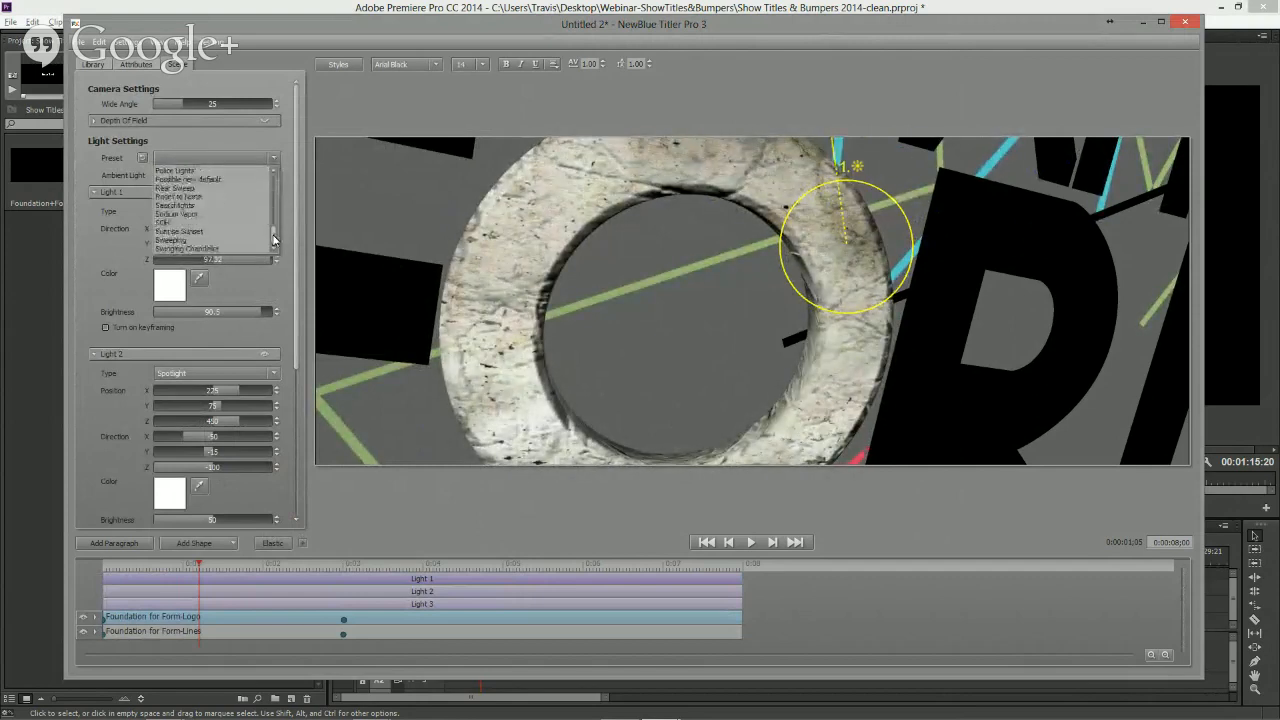
{"action": "left_click", "coordinate": [180, 196]}
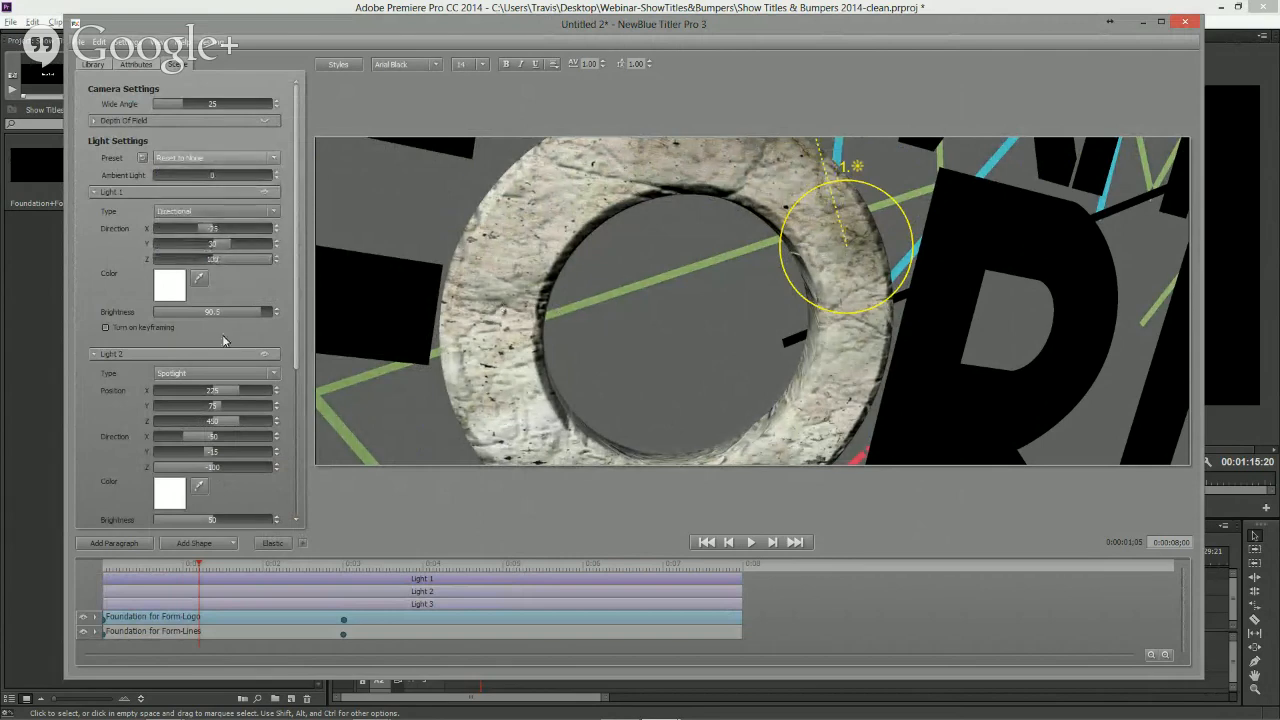
{"action": "left_click_drag", "start_coordinate": [259, 316], "coordinate": [257, 316]}
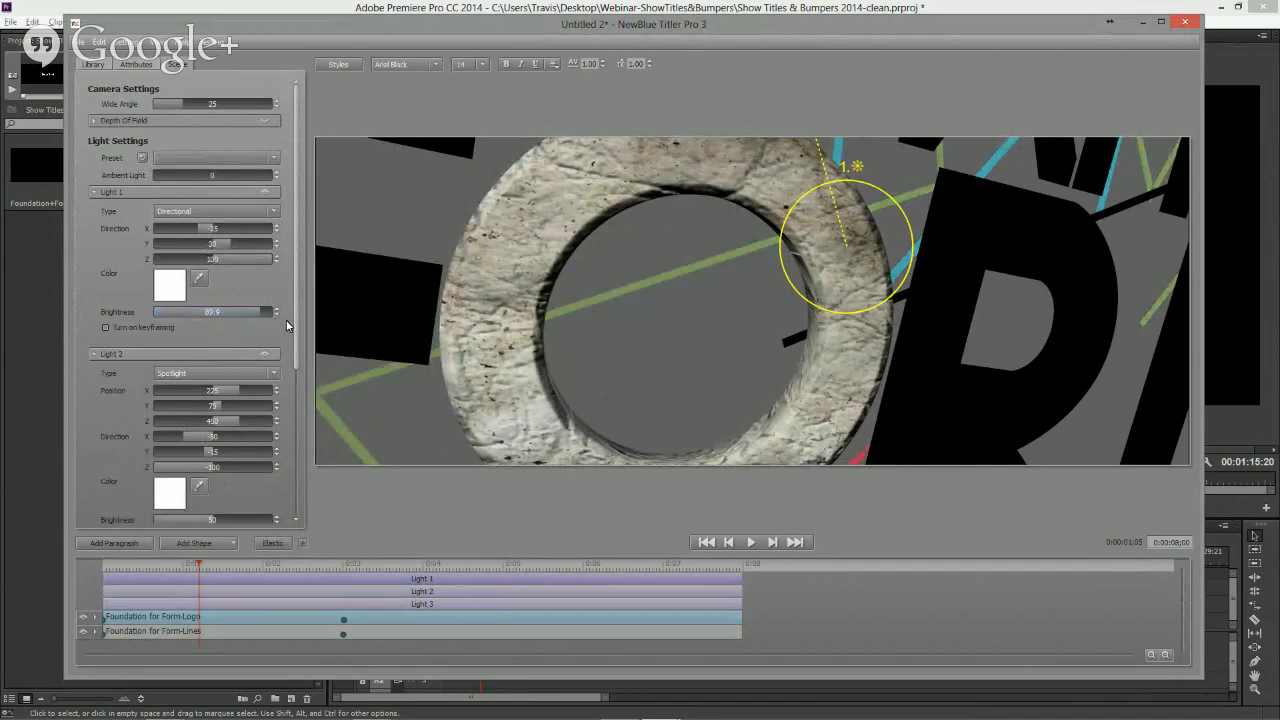
{"action": "left_click_drag", "start_coordinate": [200, 566], "coordinate": [314, 575]}
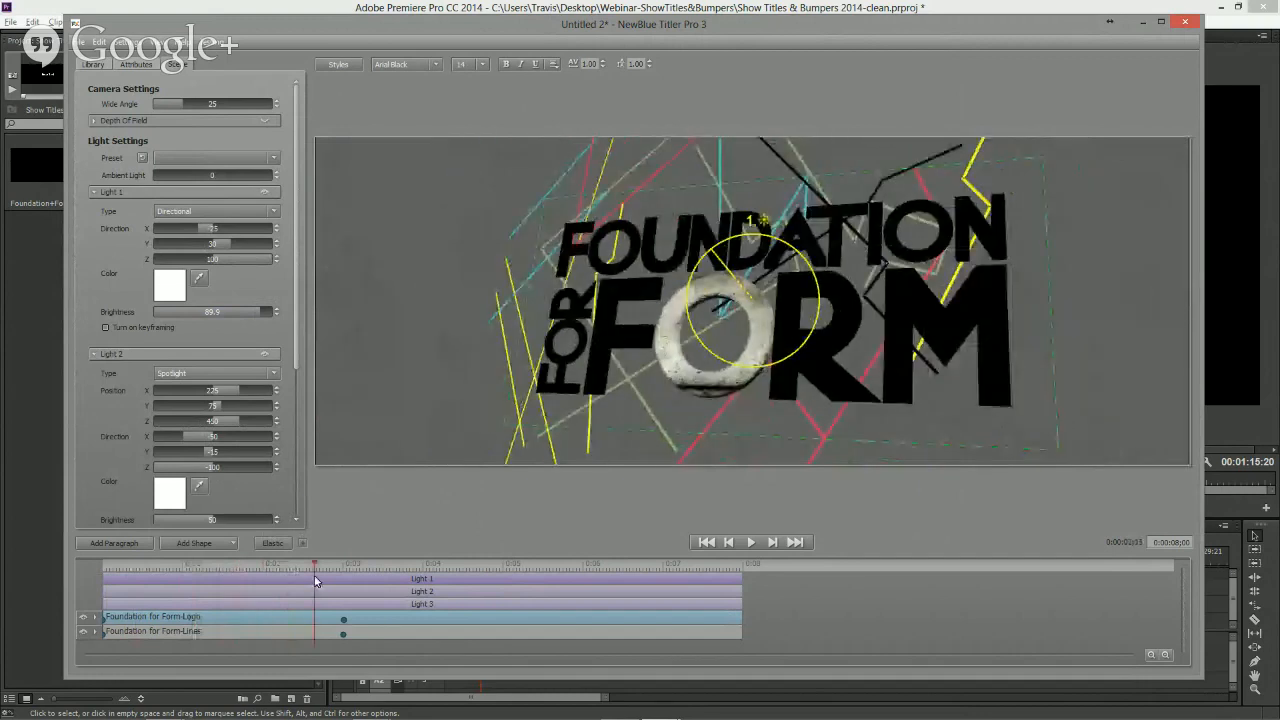
{"action": "left_click", "coordinate": [728, 356]}
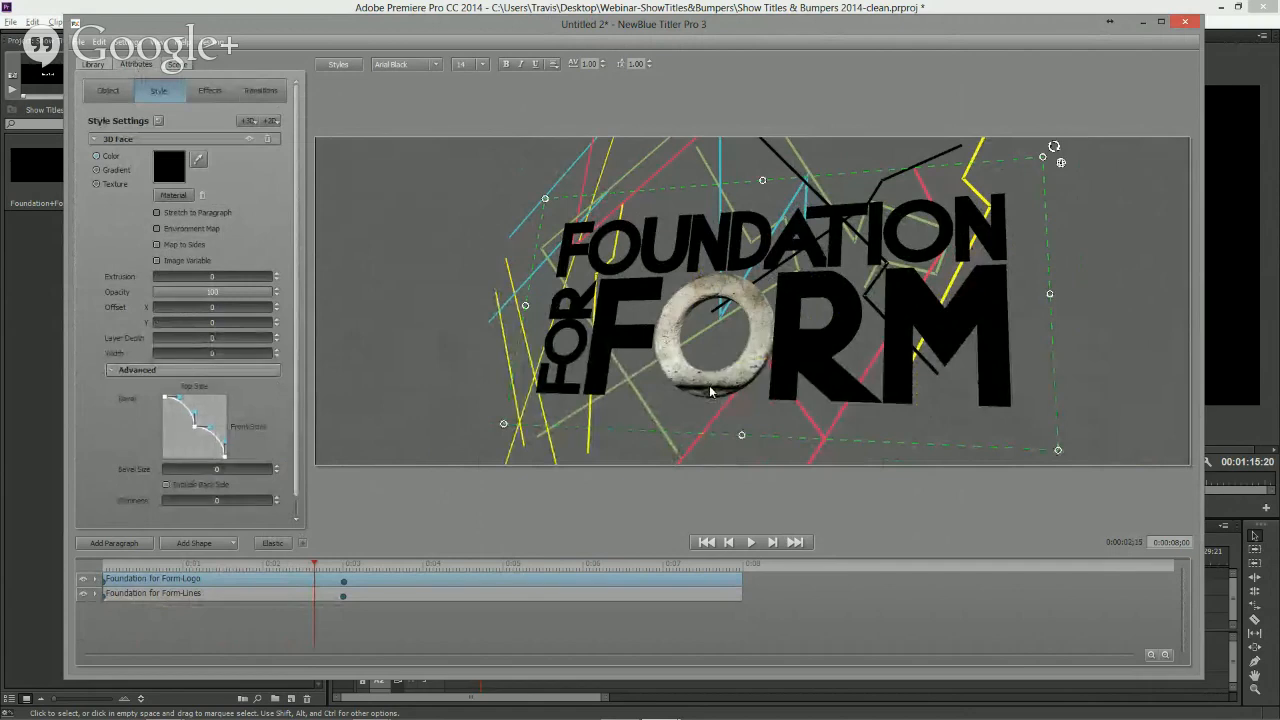
{"action": "left_click", "coordinate": [709, 388]}
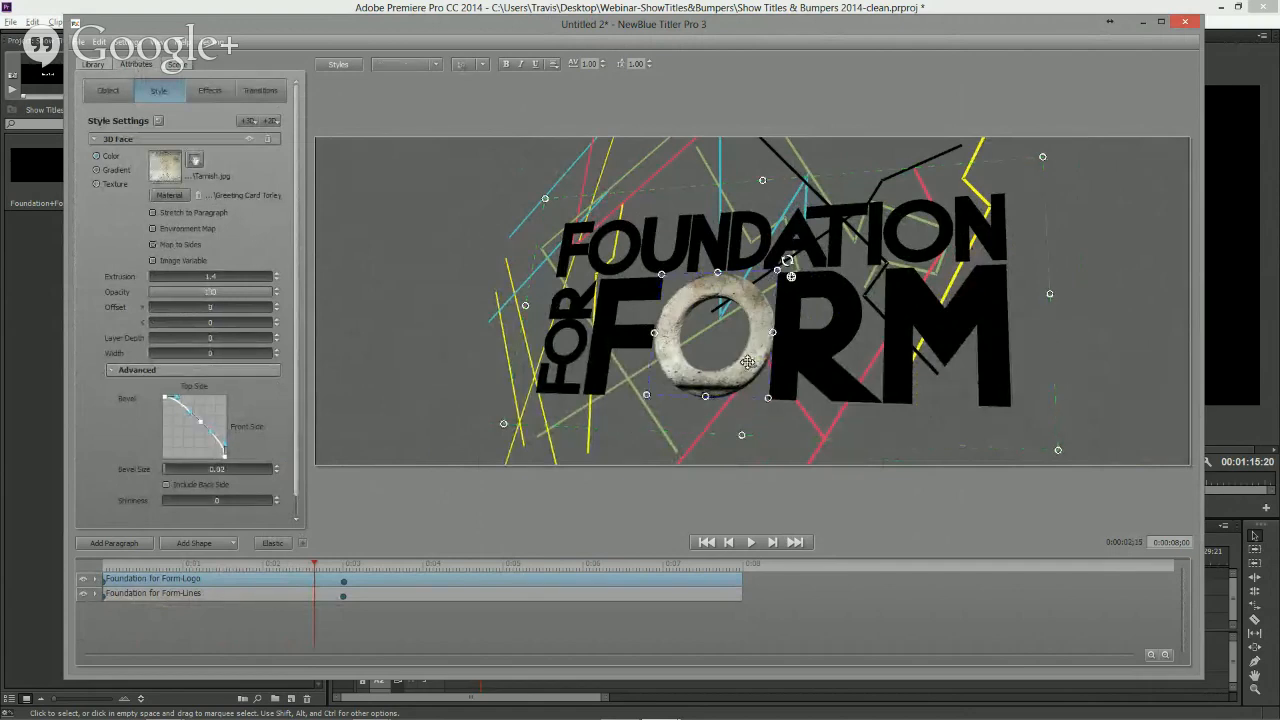
{"action": "left_click", "coordinate": [194, 160]}
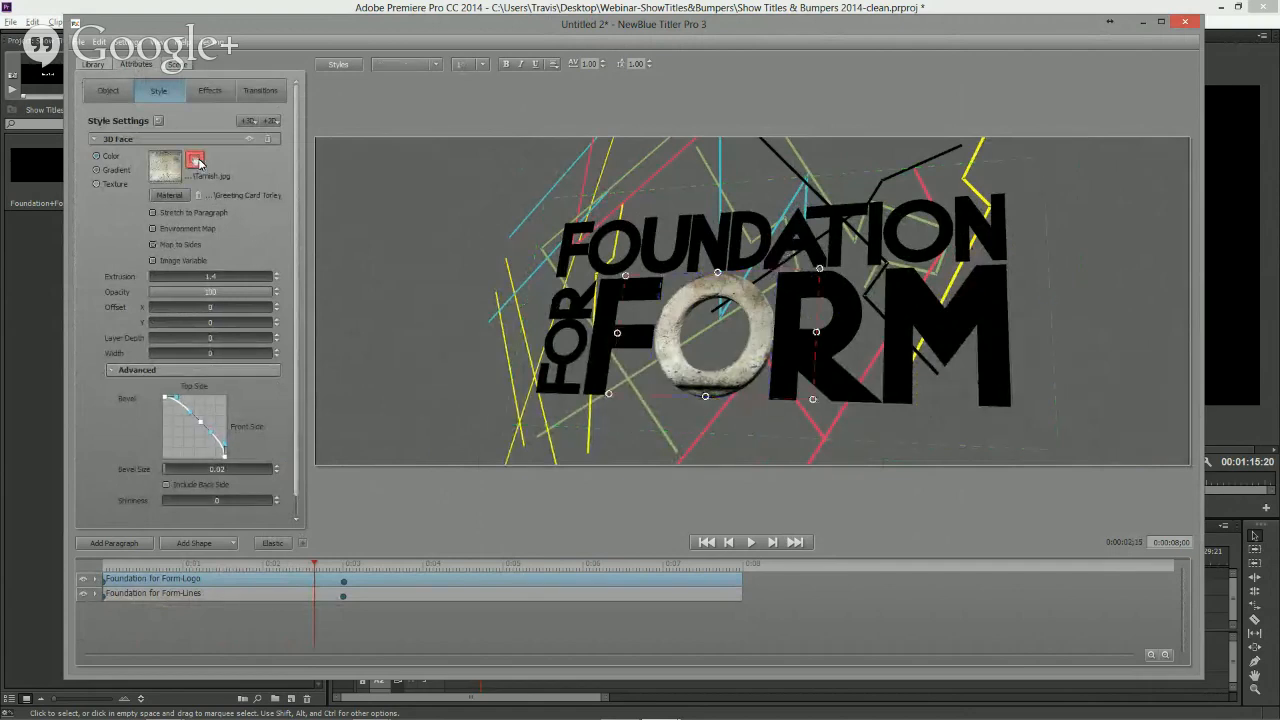
{"action": "left_click_drag", "start_coordinate": [704, 397], "coordinate": [748, 358]}
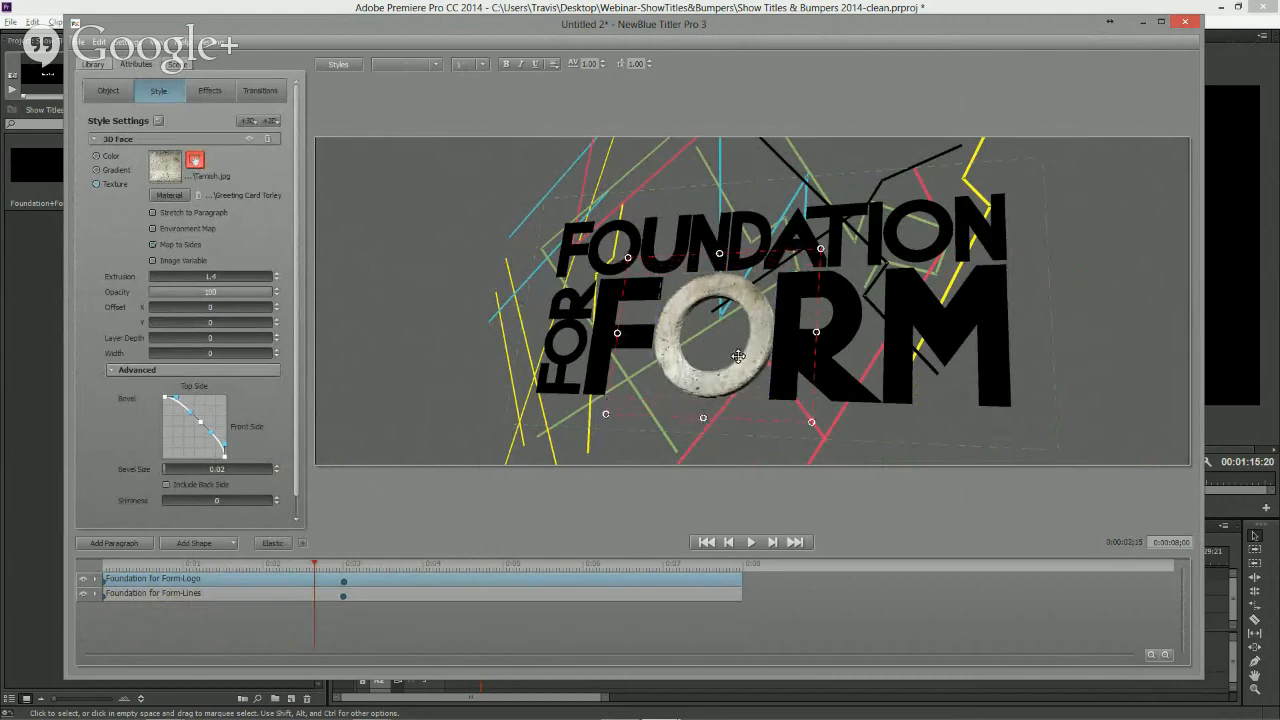
{"action": "left_click", "coordinate": [195, 162]}
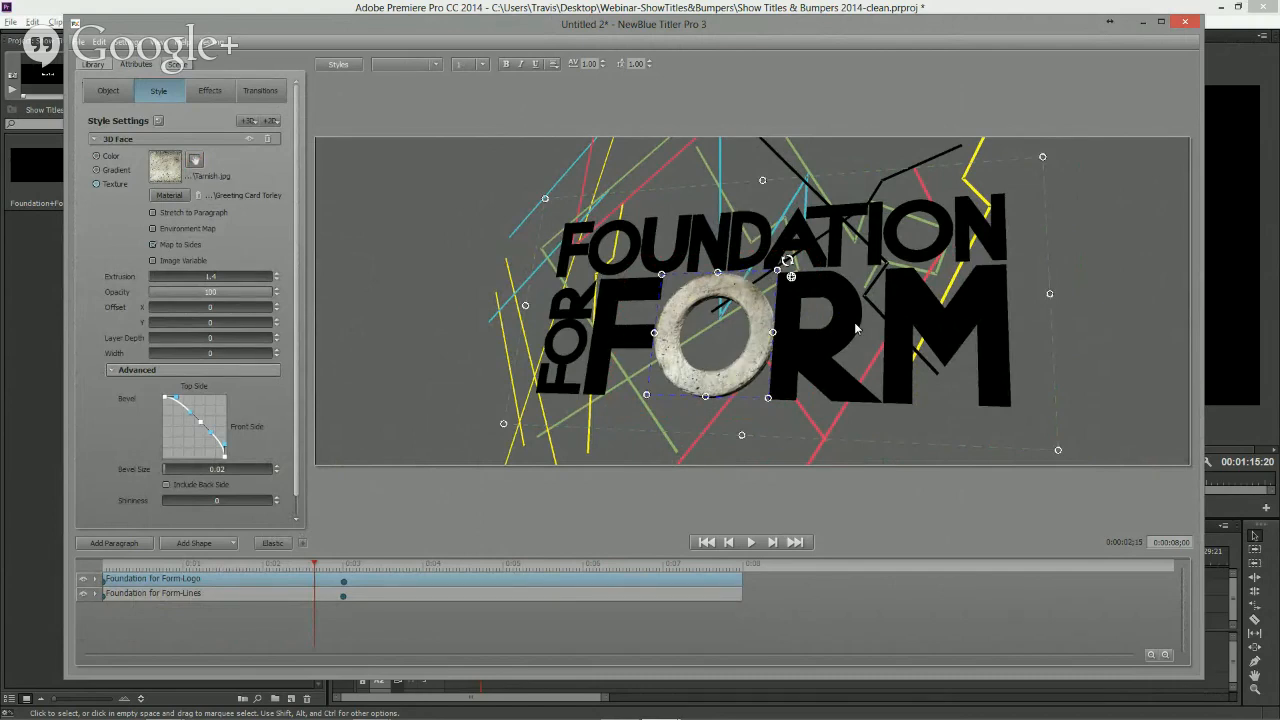
- Copy the textured O's style and paste it onto the F of FORM
{"action": "right_click", "coordinate": [715, 386]}
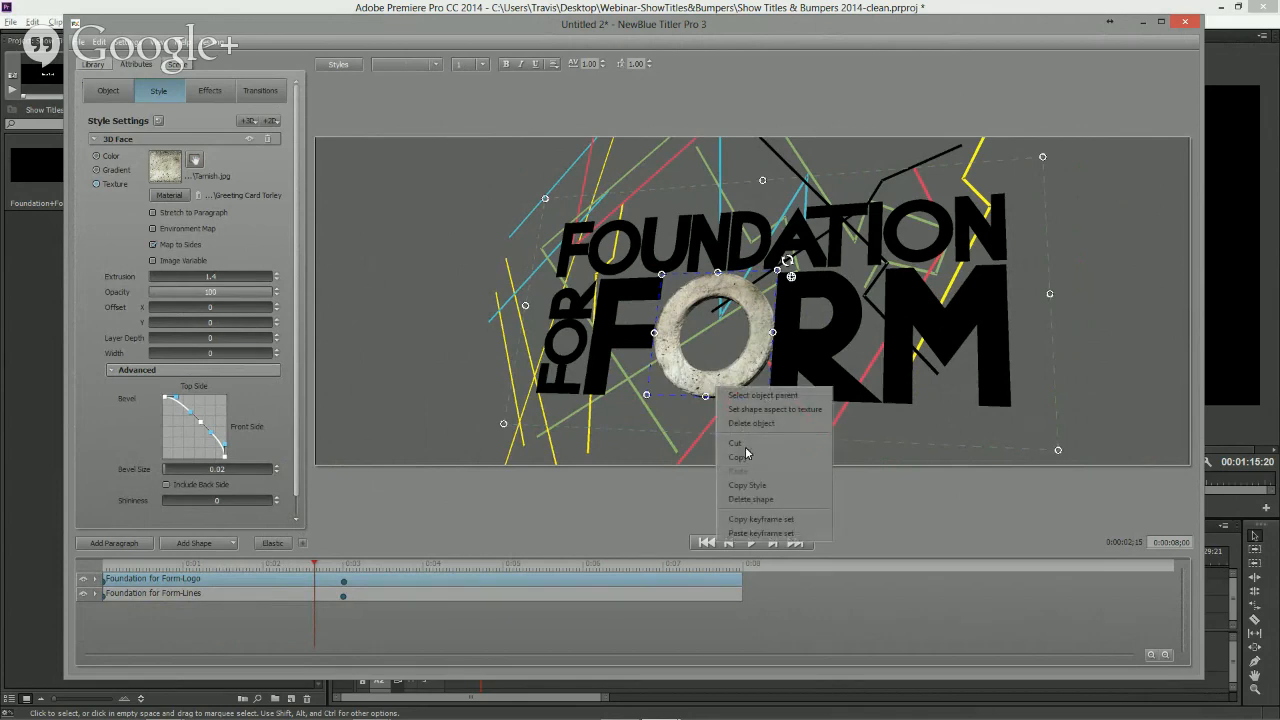
{"action": "left_click", "coordinate": [757, 486]}
{"action": "left_click", "coordinate": [622, 340]}
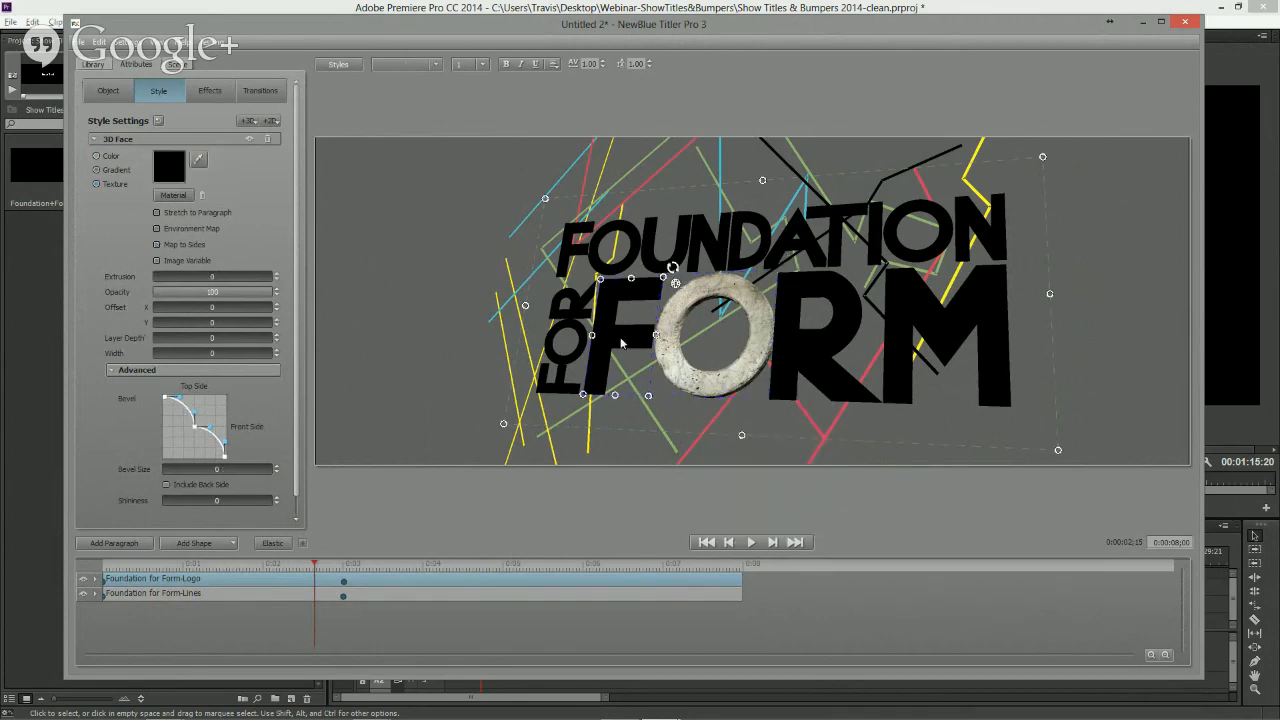
{"action": "right_click", "coordinate": [620, 338]}
{"action": "left_click", "coordinate": [652, 422]}
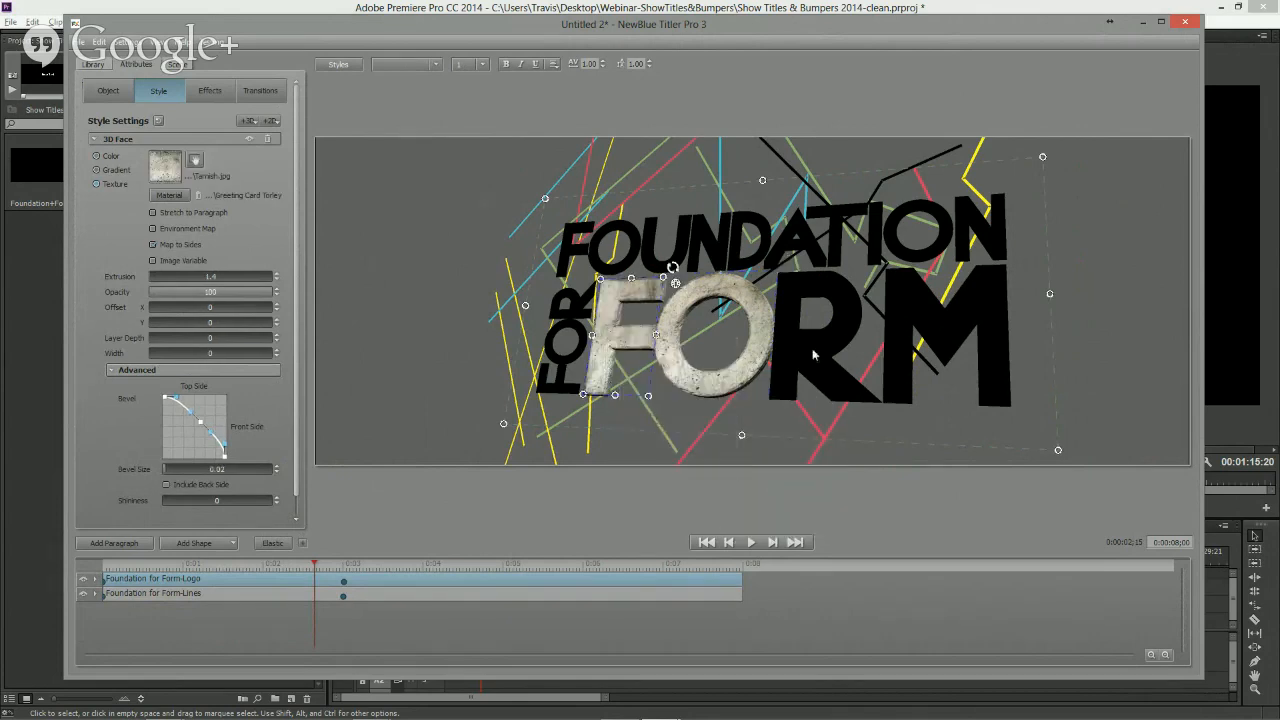
- Paste the copied style onto the R and the M of FORM
{"action": "right_click", "coordinate": [800, 346]}
{"action": "left_click", "coordinate": [831, 423]}
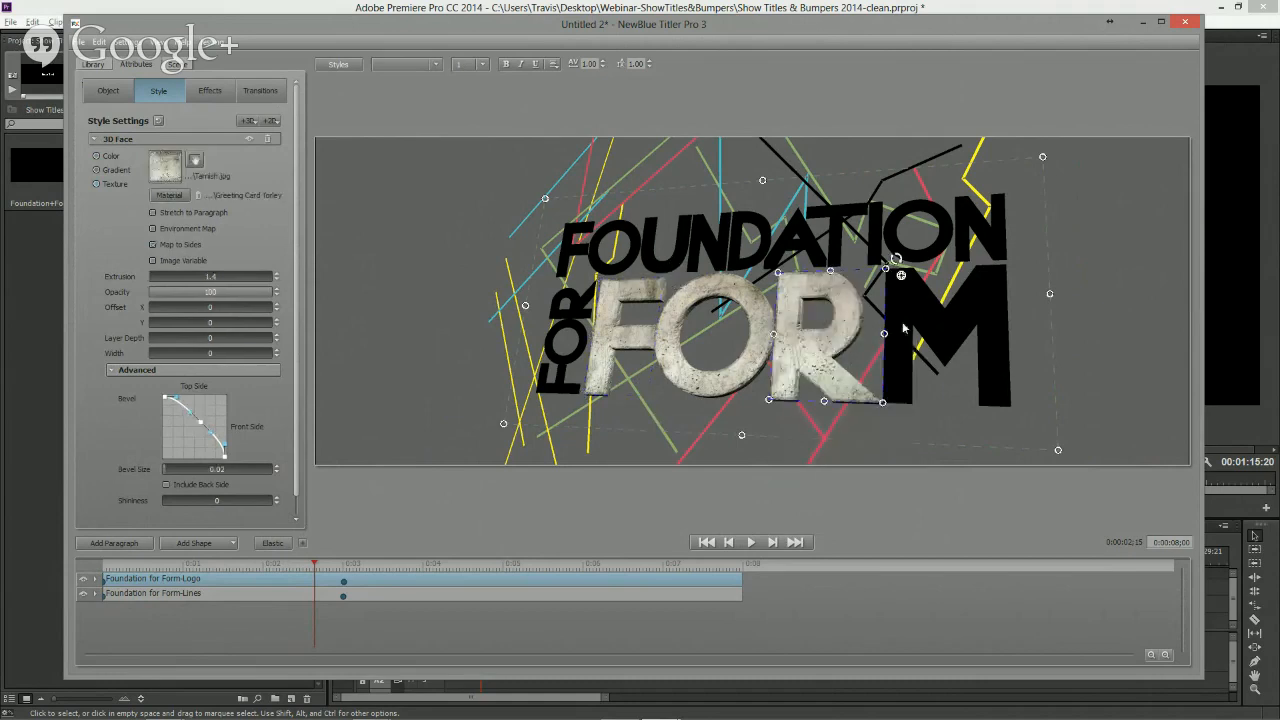
{"action": "right_click", "coordinate": [900, 330]}
{"action": "left_click", "coordinate": [932, 409]}
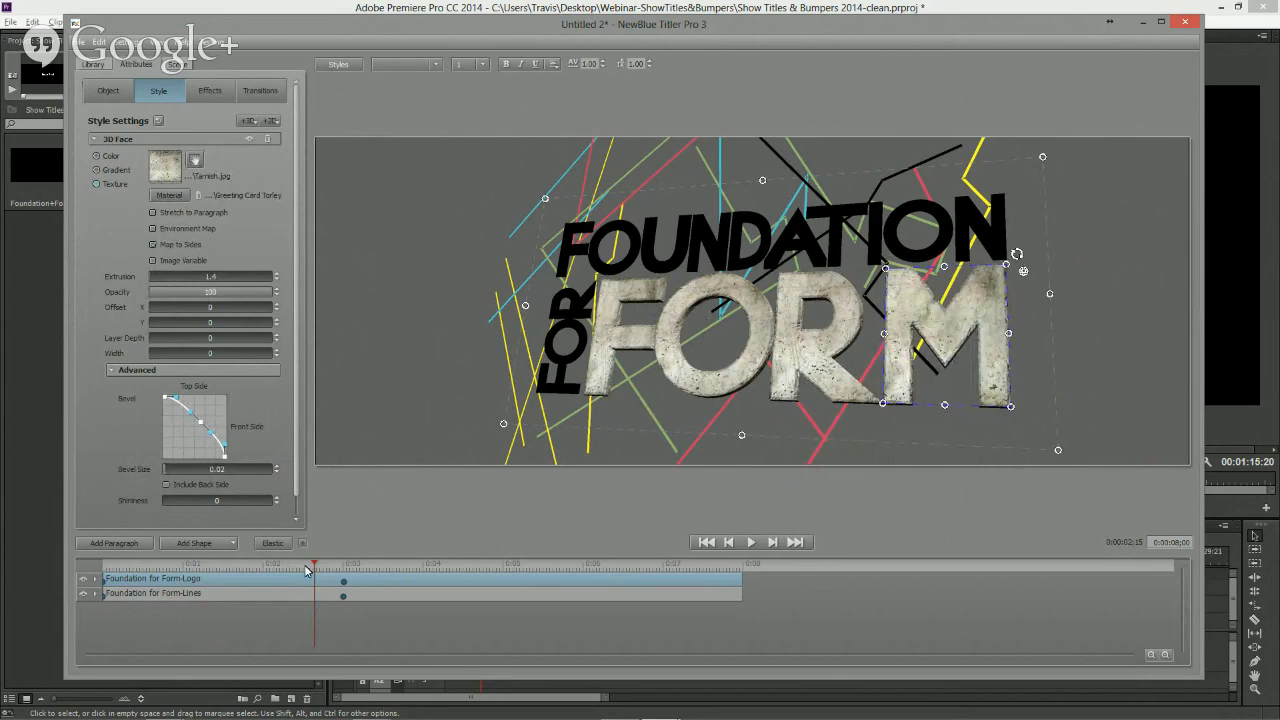
- Play the title animation from the start, then close the Titler window to return to the sequence
{"action": "left_click_drag", "start_coordinate": [308, 571], "coordinate": [99, 568]}
{"action": "key", "text": "space"}
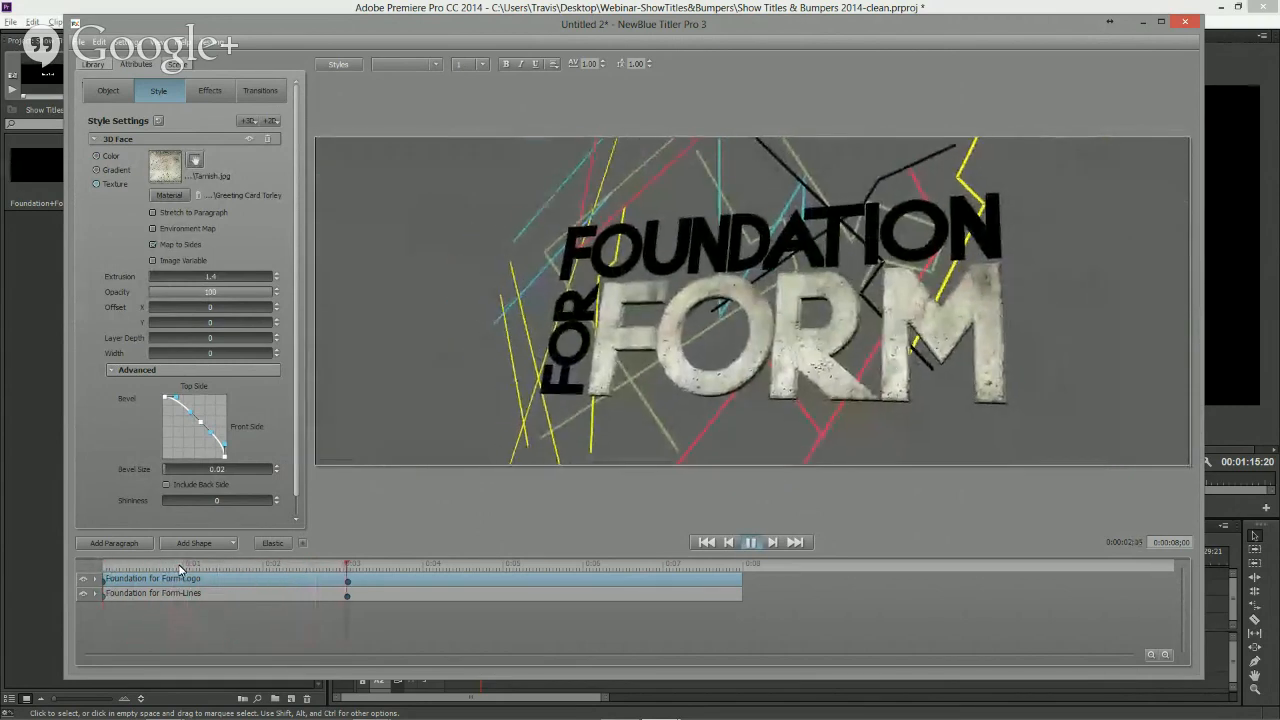
{"action": "key", "text": "space"}
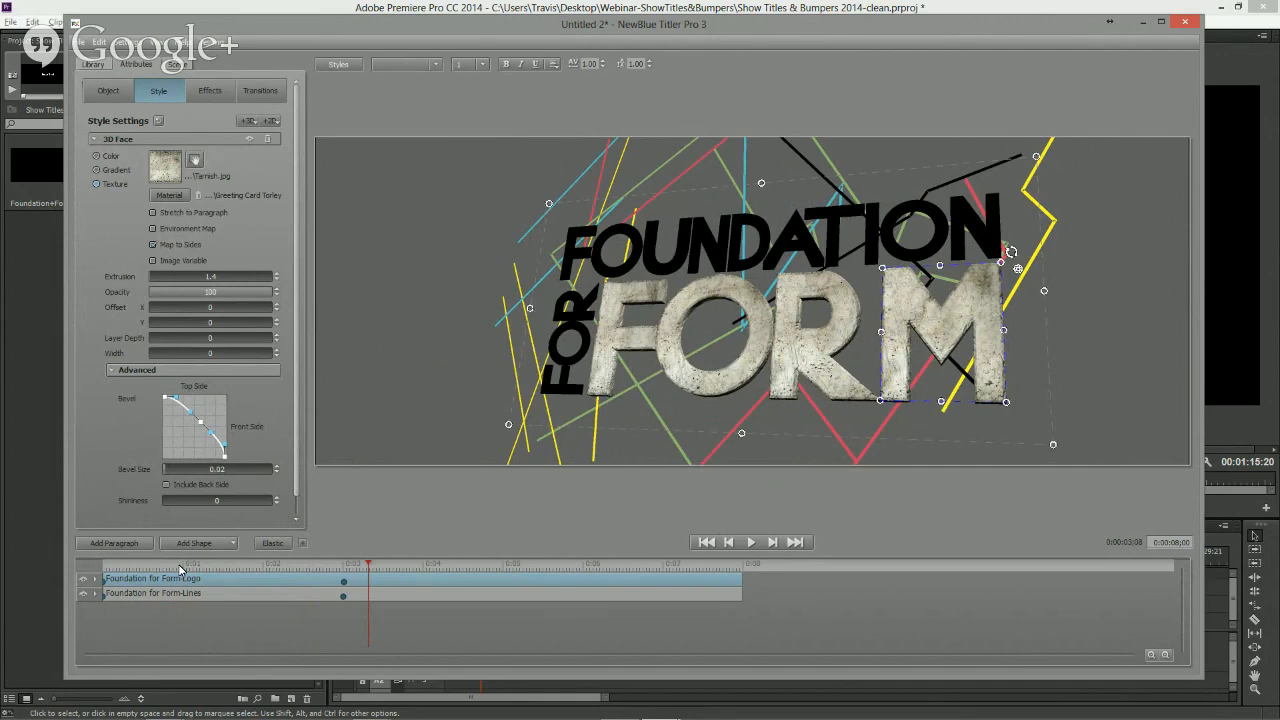
{"action": "left_click", "coordinate": [1186, 24]}
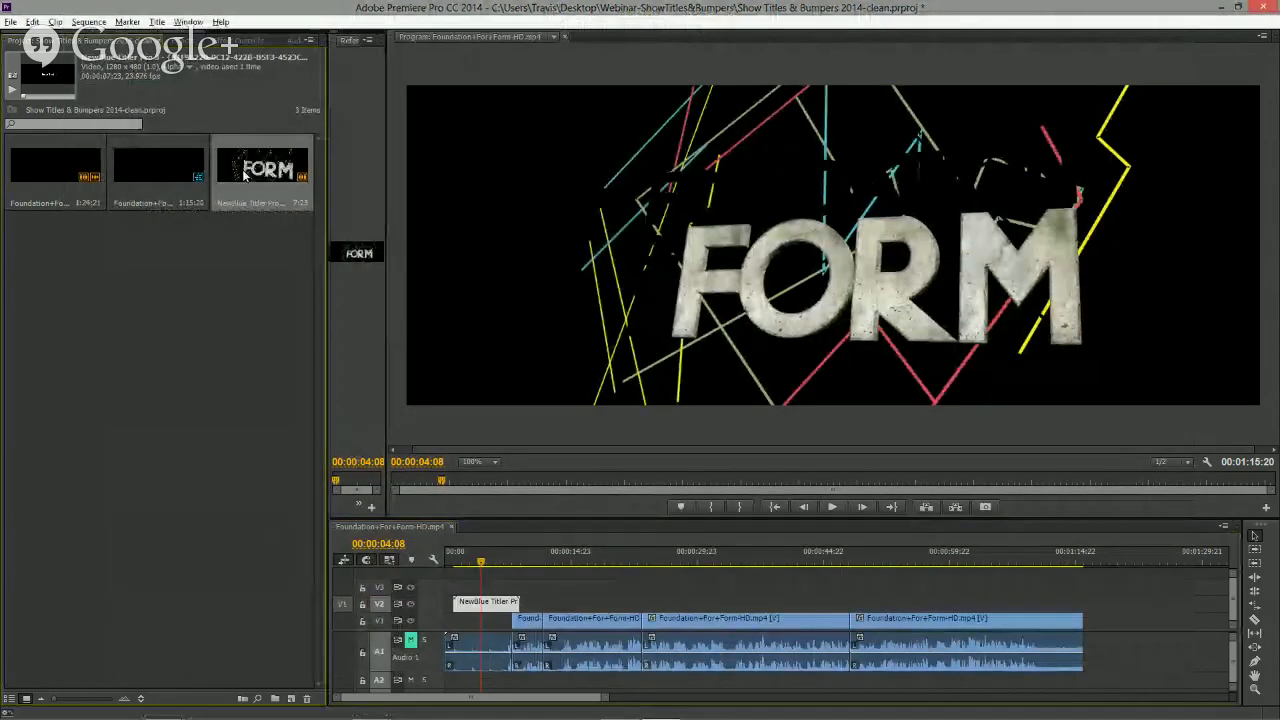
- Create a new NewBlue Titler Pro 3 item in the project and close its Quick Edit window
{"action": "left_click", "coordinate": [230, 374]}
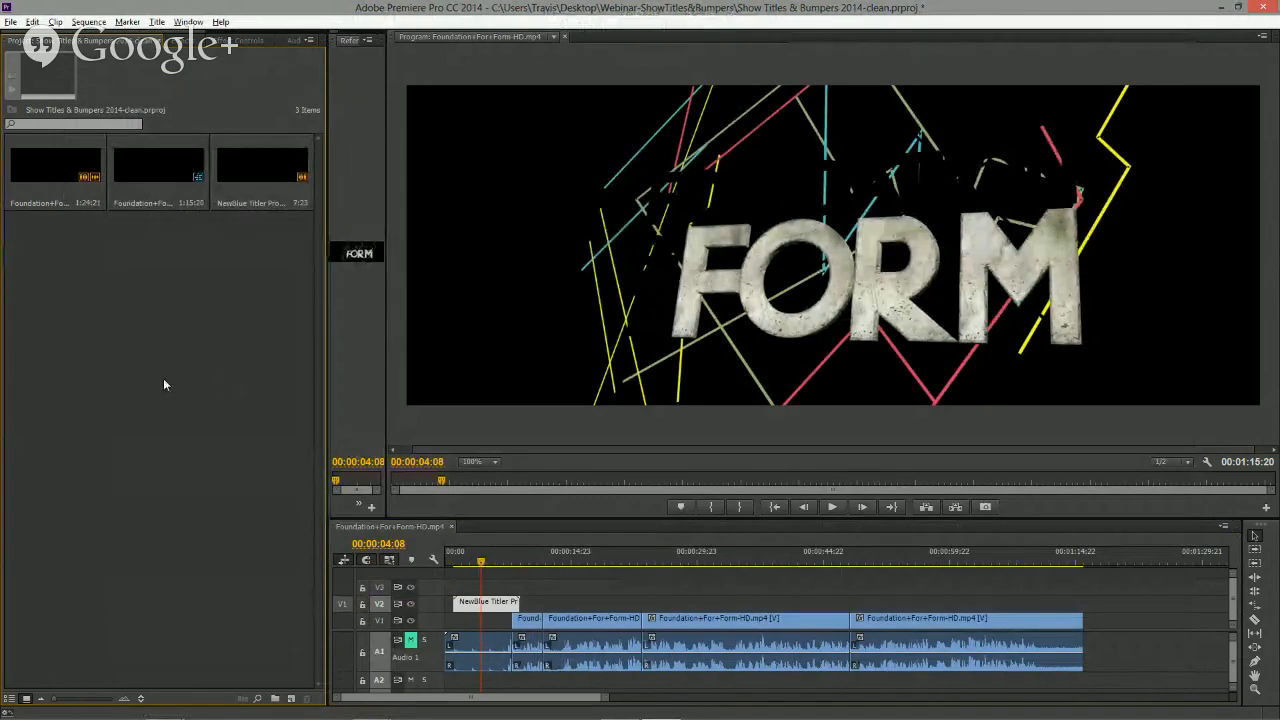
{"action": "left_click", "coordinate": [292, 699]}
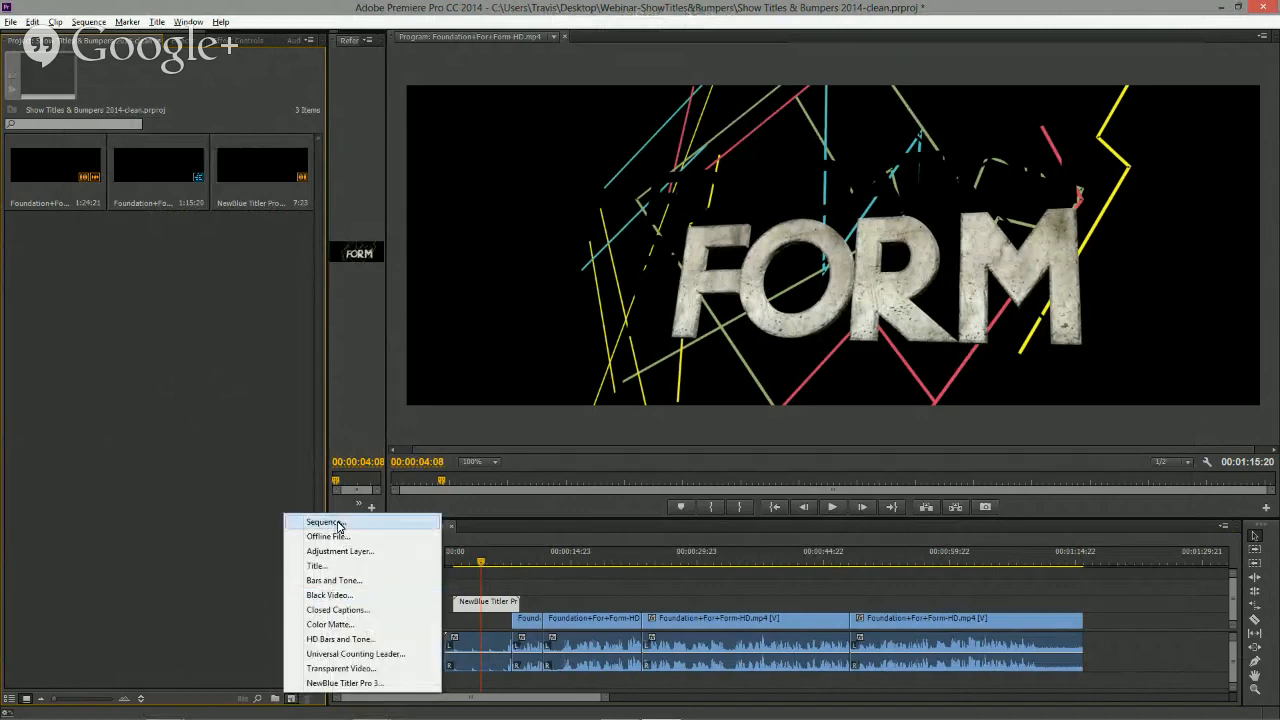
{"action": "left_click", "coordinate": [341, 684]}
{"action": "left_click", "coordinate": [668, 414]}
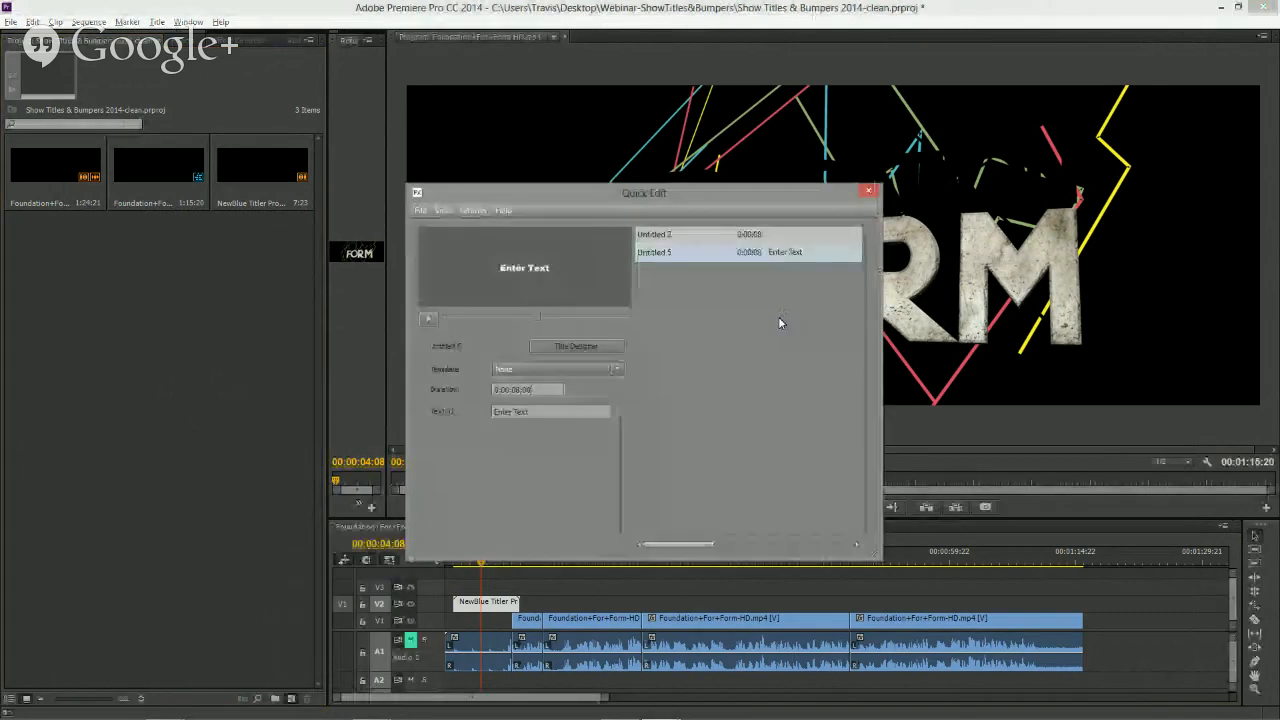
{"action": "left_click", "coordinate": [869, 190]}
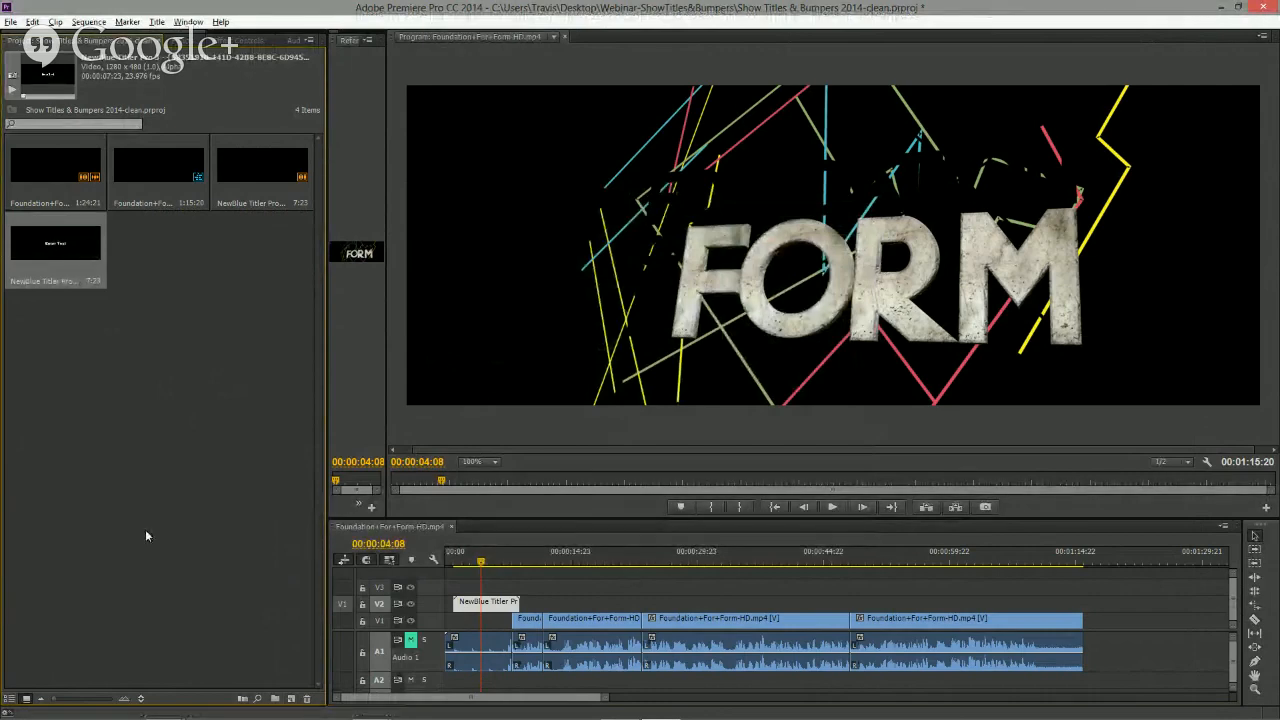
- Reopen the logo title in the Title Designer and switch to the effects Library
{"action": "double_click", "coordinate": [491, 603]}
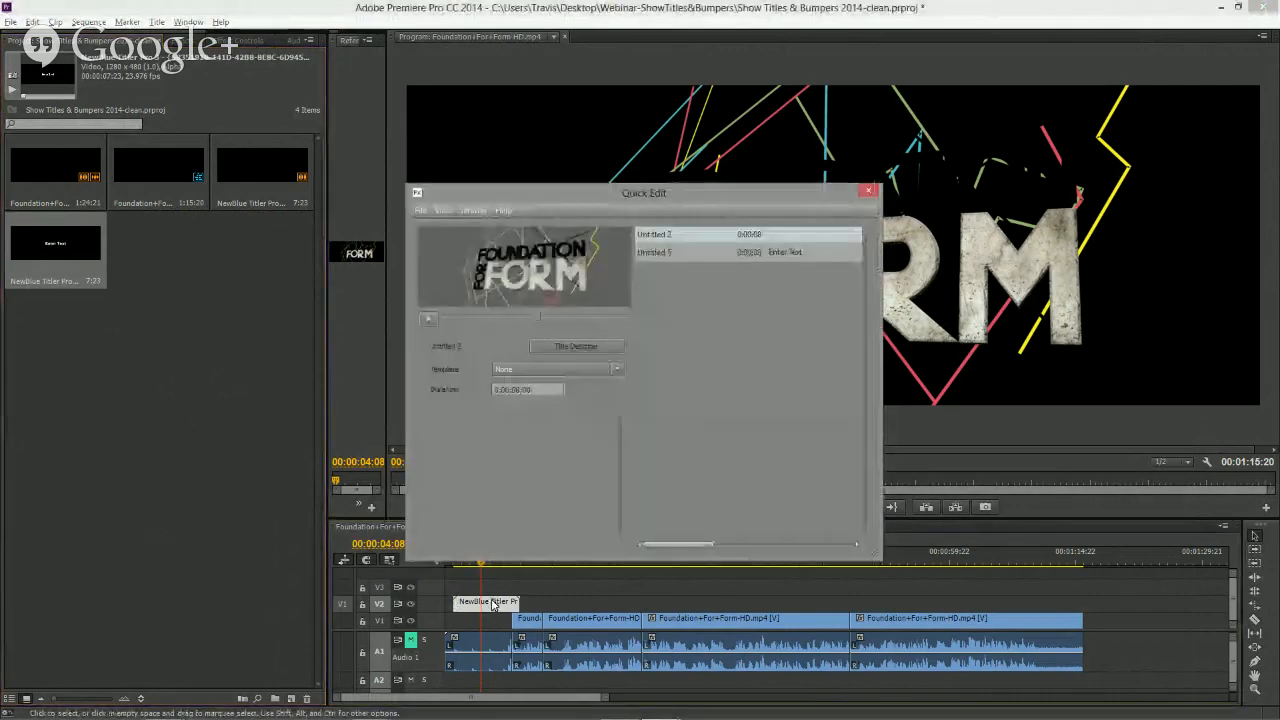
{"action": "left_click", "coordinate": [576, 346]}
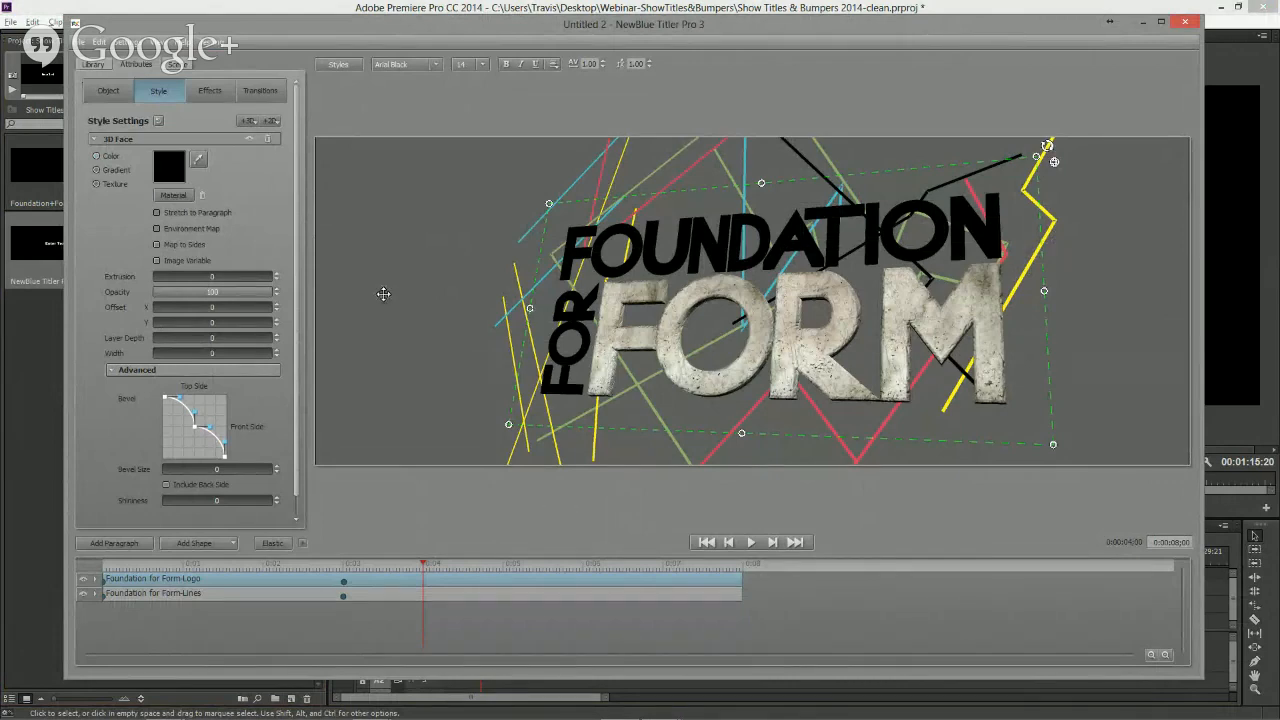
{"action": "left_click", "coordinate": [94, 65]}
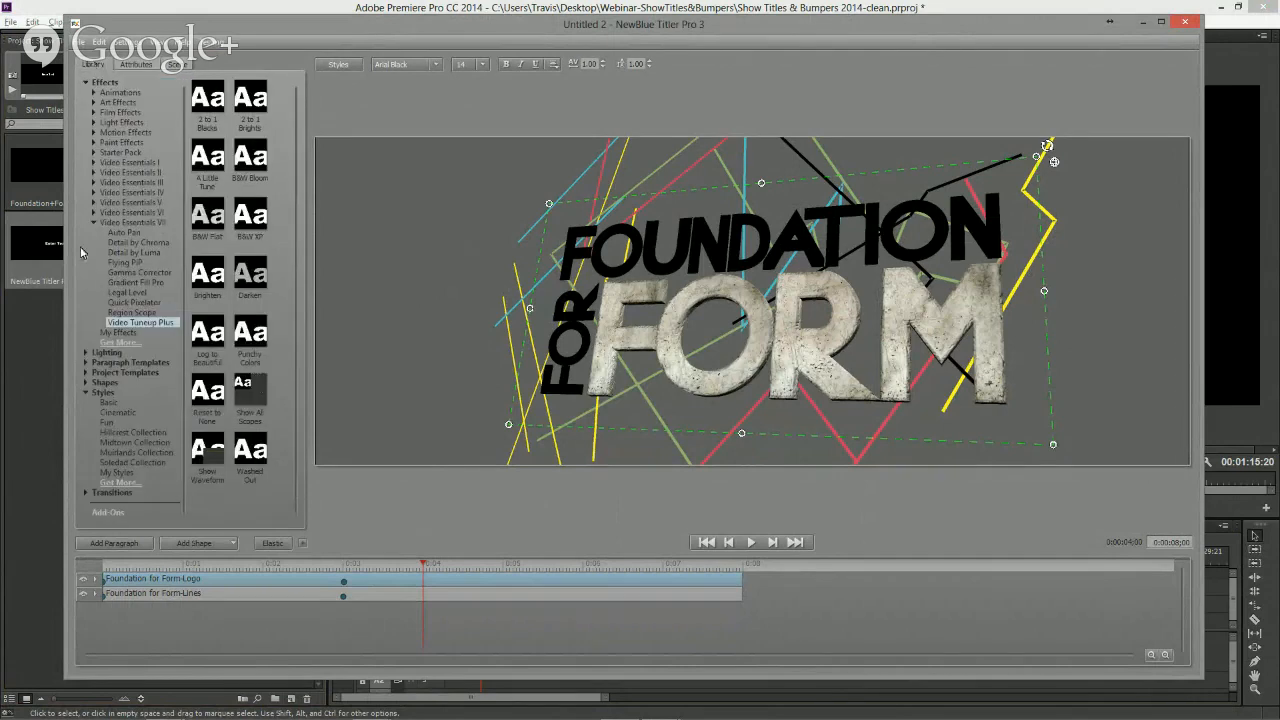
- Browse the Light Blends transitions and apply Flatbed Scanner to the Foundation for Form-Logo layer
{"action": "left_click", "coordinate": [87, 84]}
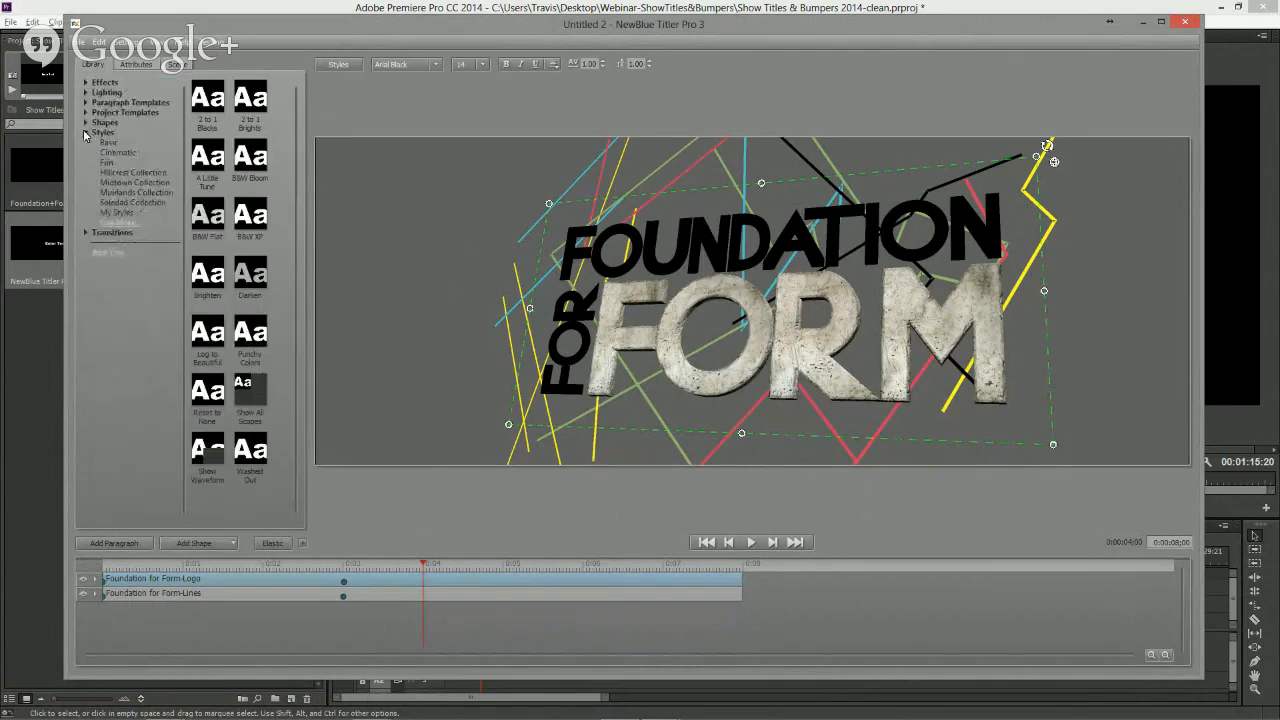
{"action": "left_click", "coordinate": [86, 133]}
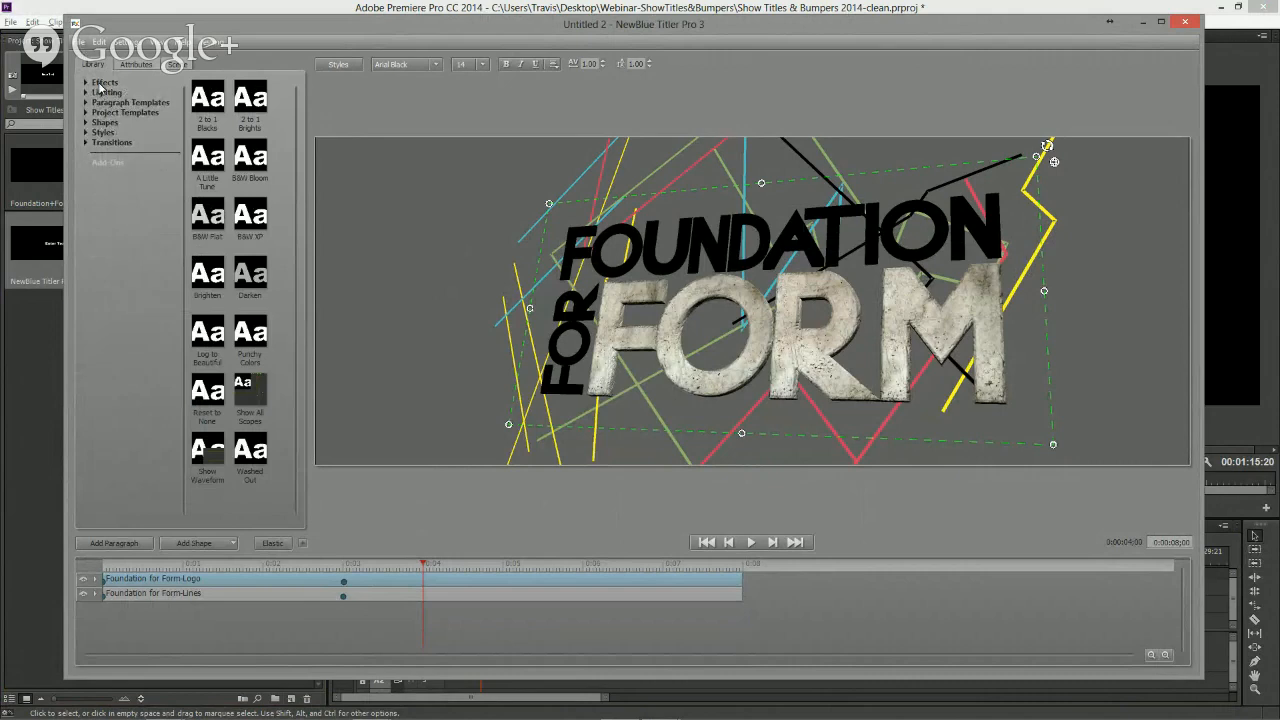
{"action": "left_click", "coordinate": [87, 143]}
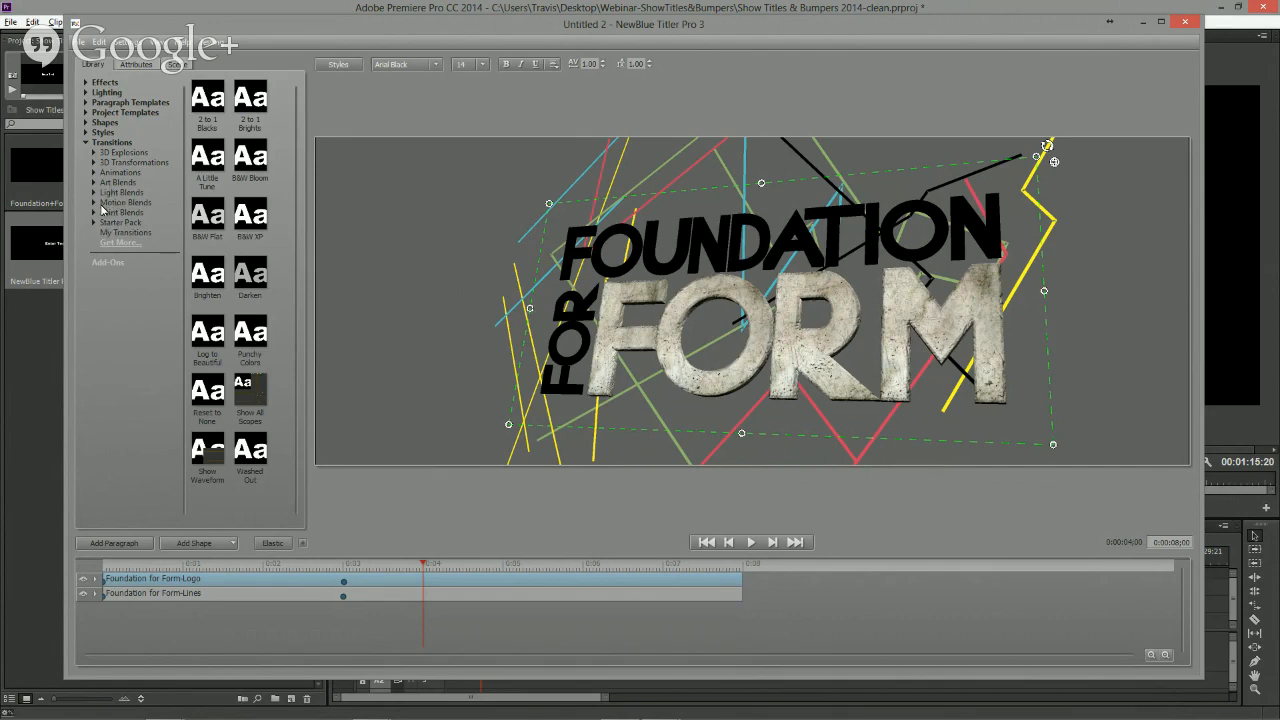
{"action": "left_click", "coordinate": [94, 193]}
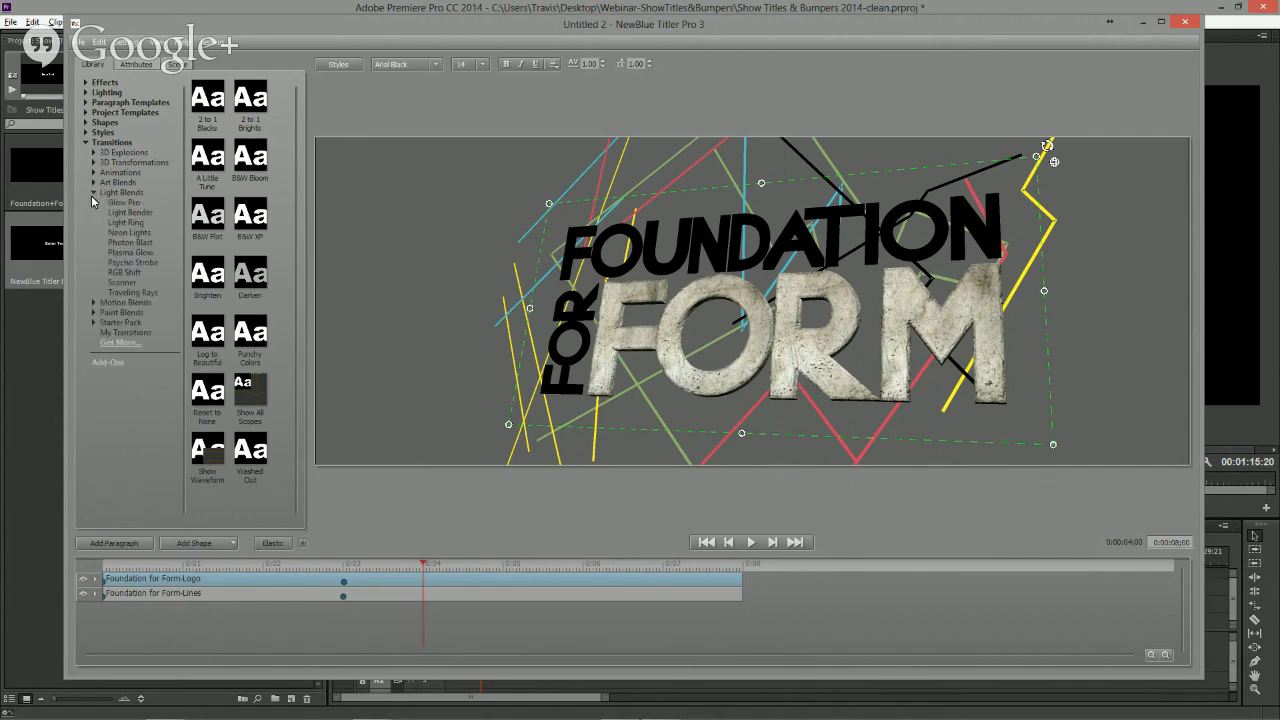
{"action": "left_click", "coordinate": [130, 272]}
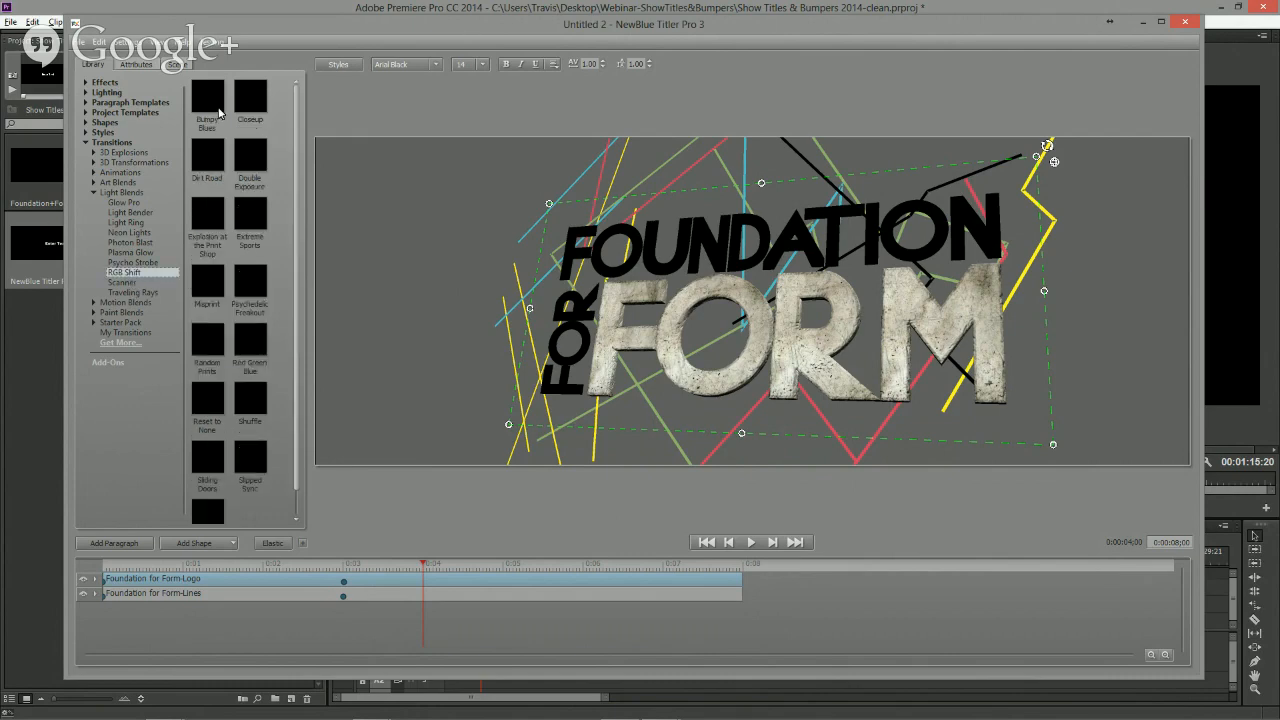
{"action": "left_click", "coordinate": [219, 113]}
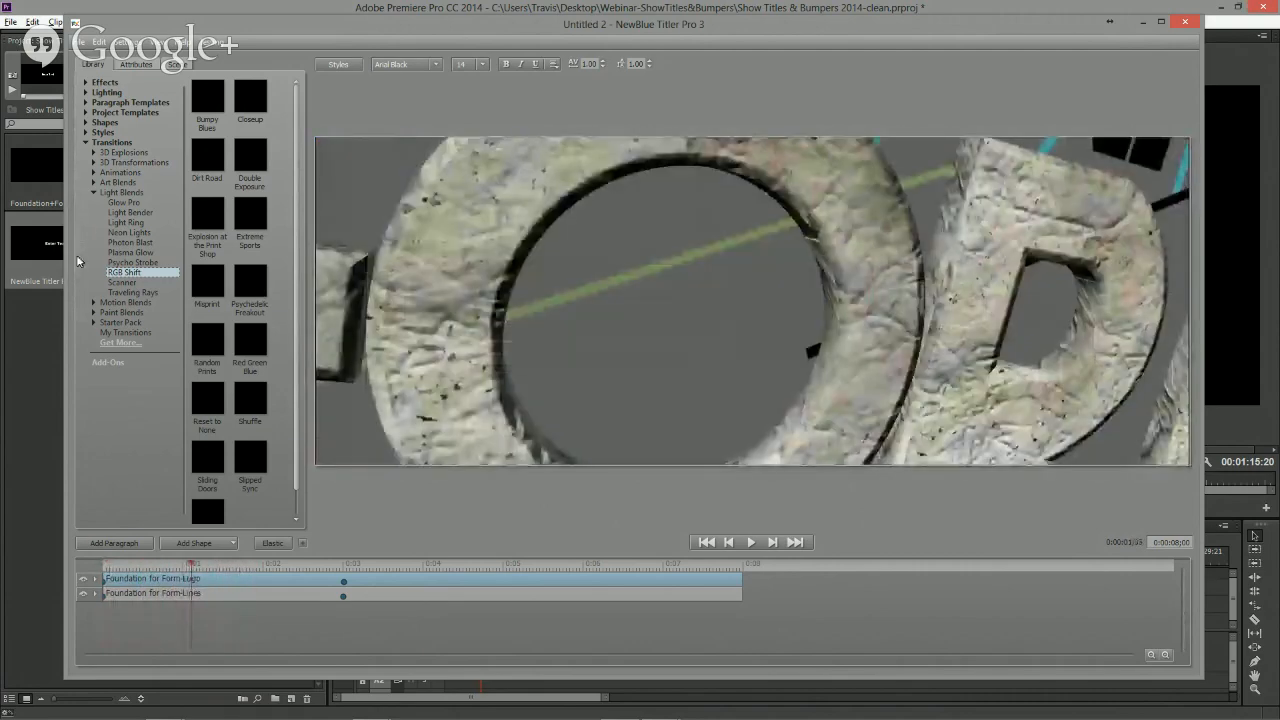
{"action": "left_click", "coordinate": [124, 284]}
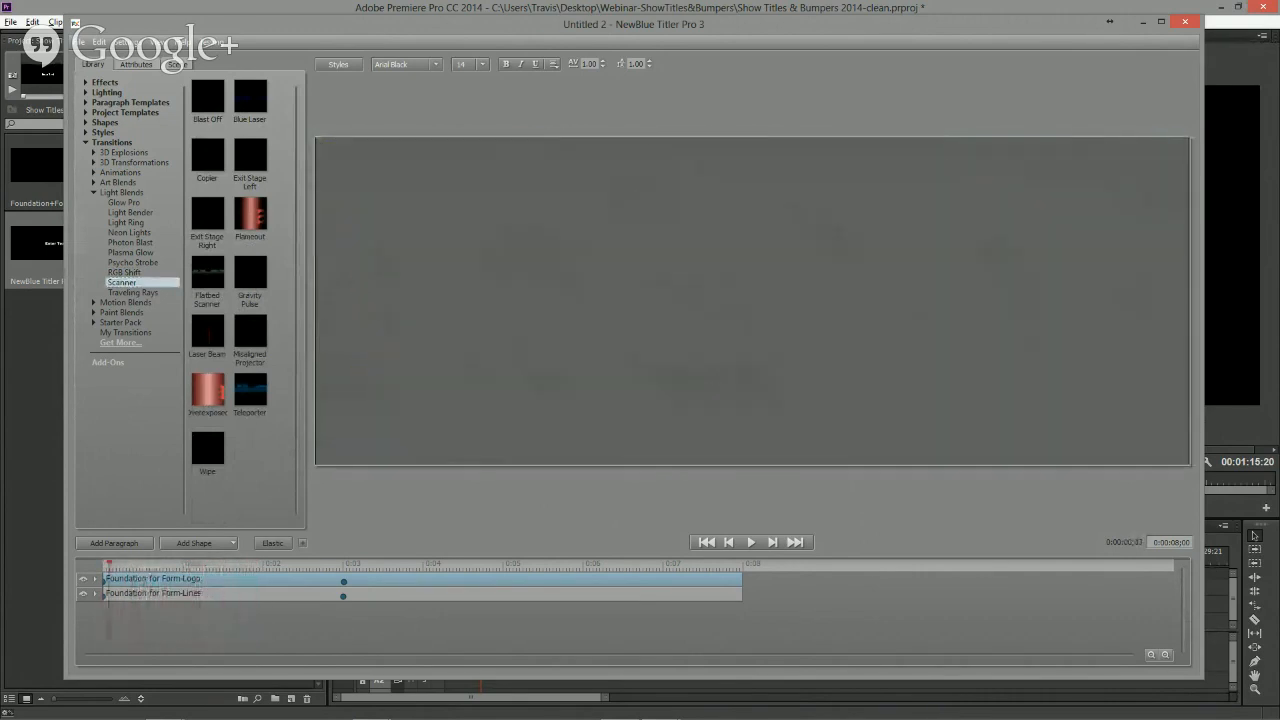
{"action": "left_click_drag", "start_coordinate": [208, 272], "coordinate": [200, 574]}
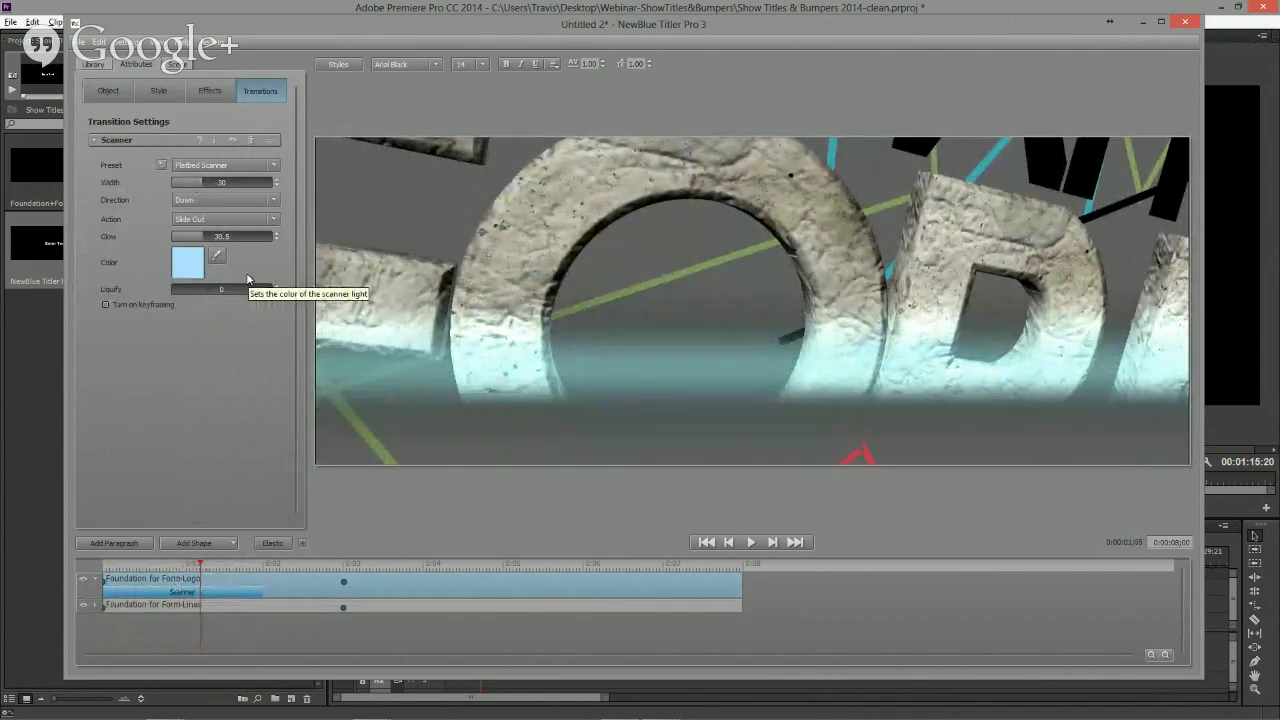
- Set the scanner transition's direction to Right and scrub through it to preview
{"action": "left_click", "coordinate": [195, 201]}
{"action": "left_click", "coordinate": [198, 228]}
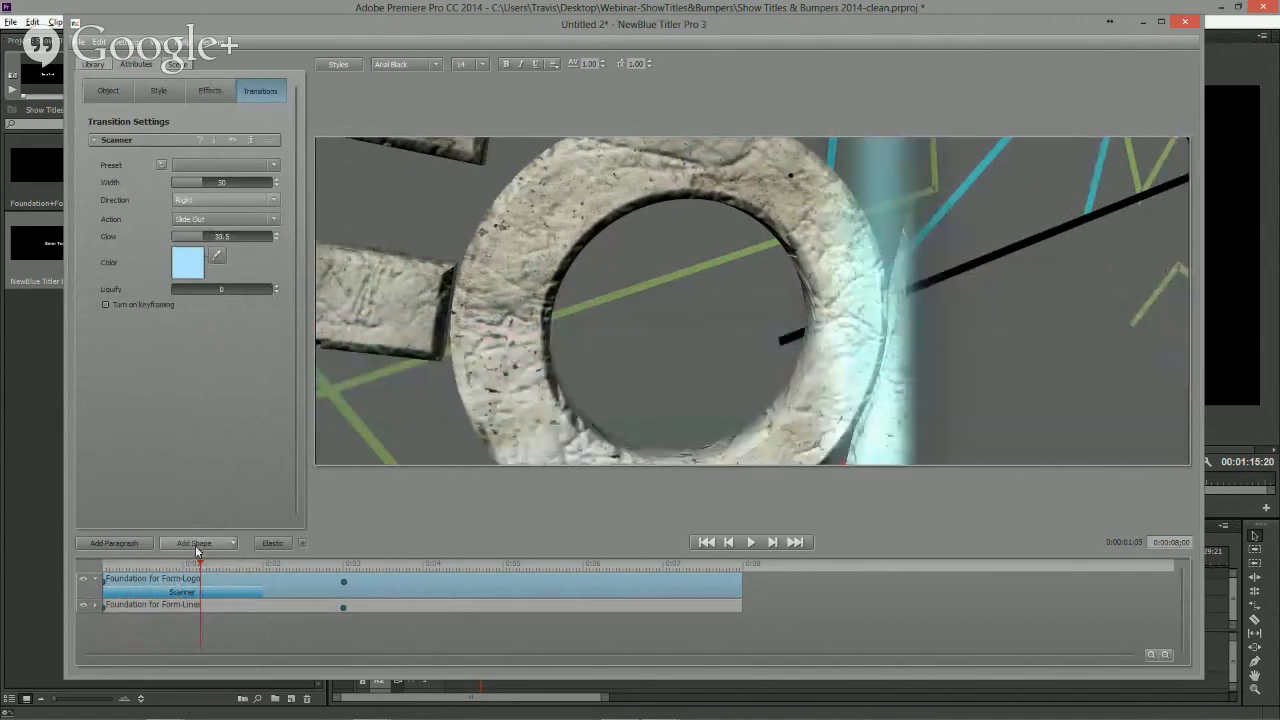
{"action": "mouse_move", "coordinate": [201, 567]}
{"action": "left_mouse_down"}
{"action": "mouse_move", "coordinate": [149, 566]}
{"action": "mouse_move", "coordinate": [217, 573]}
{"action": "left_mouse_up"}
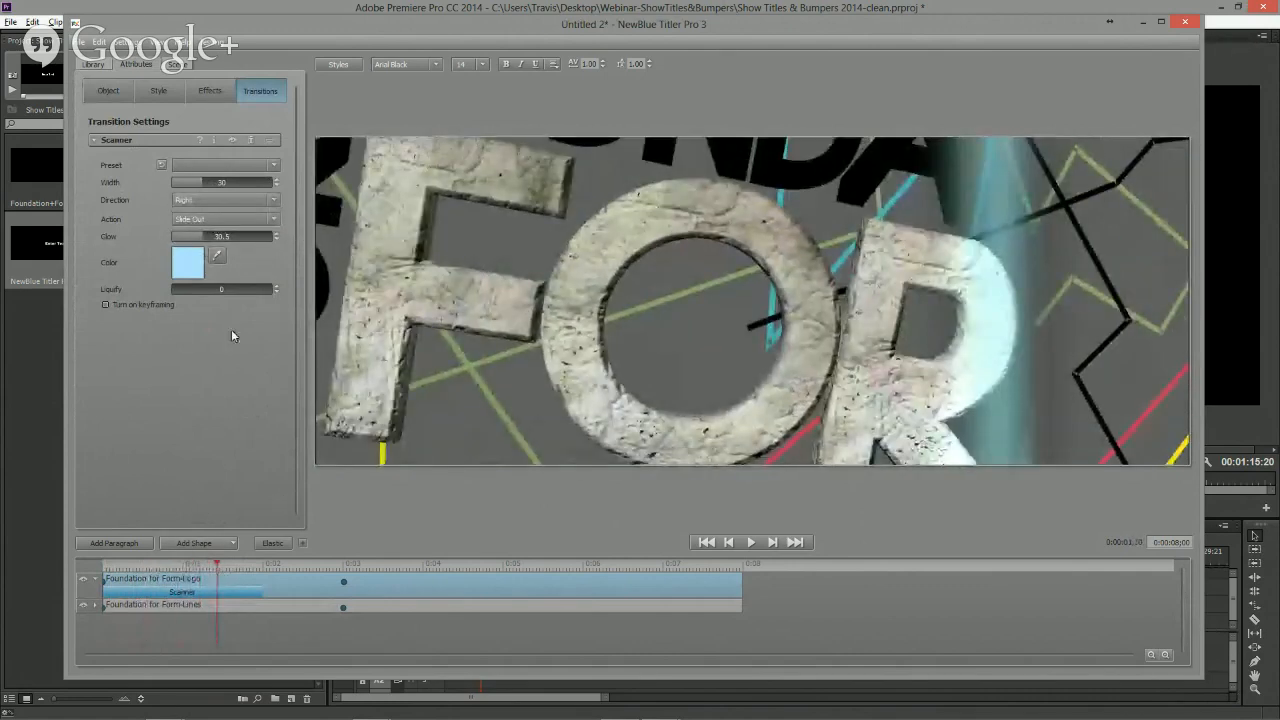
{"action": "left_click", "coordinate": [190, 264]}
{"action": "left_click", "coordinate": [291, 490]}
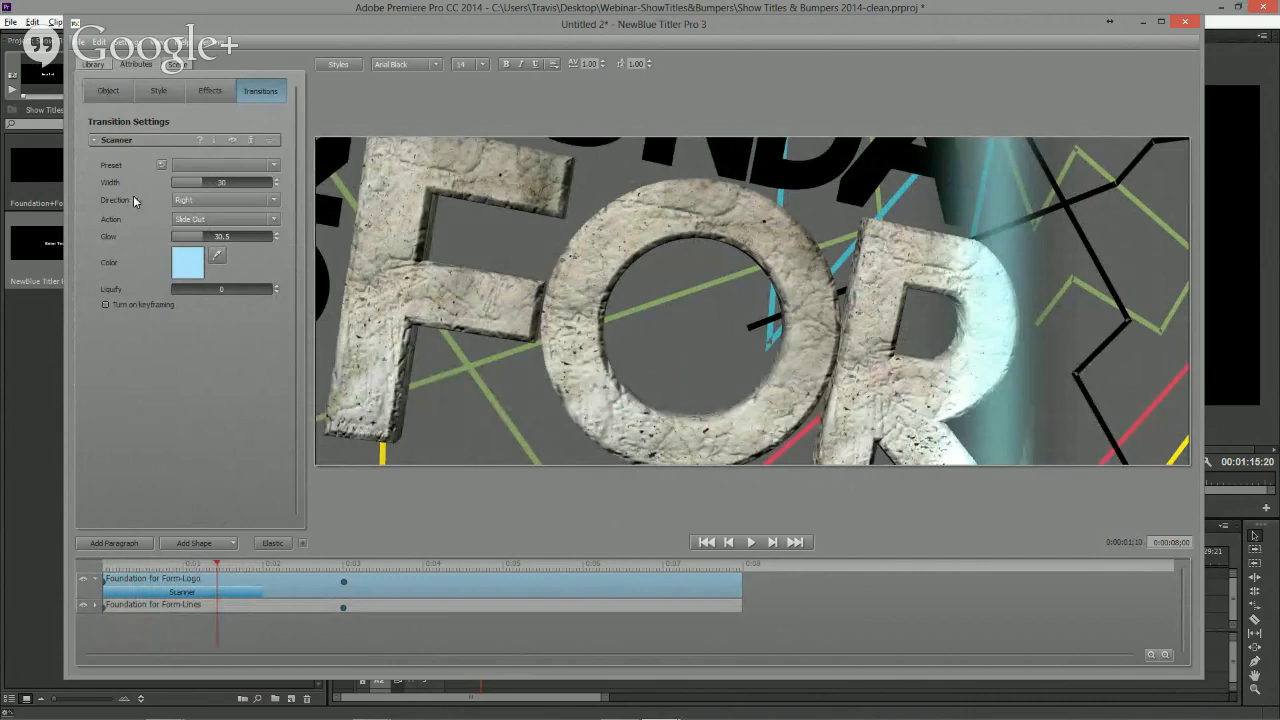
{"action": "left_click", "coordinate": [272, 165]}
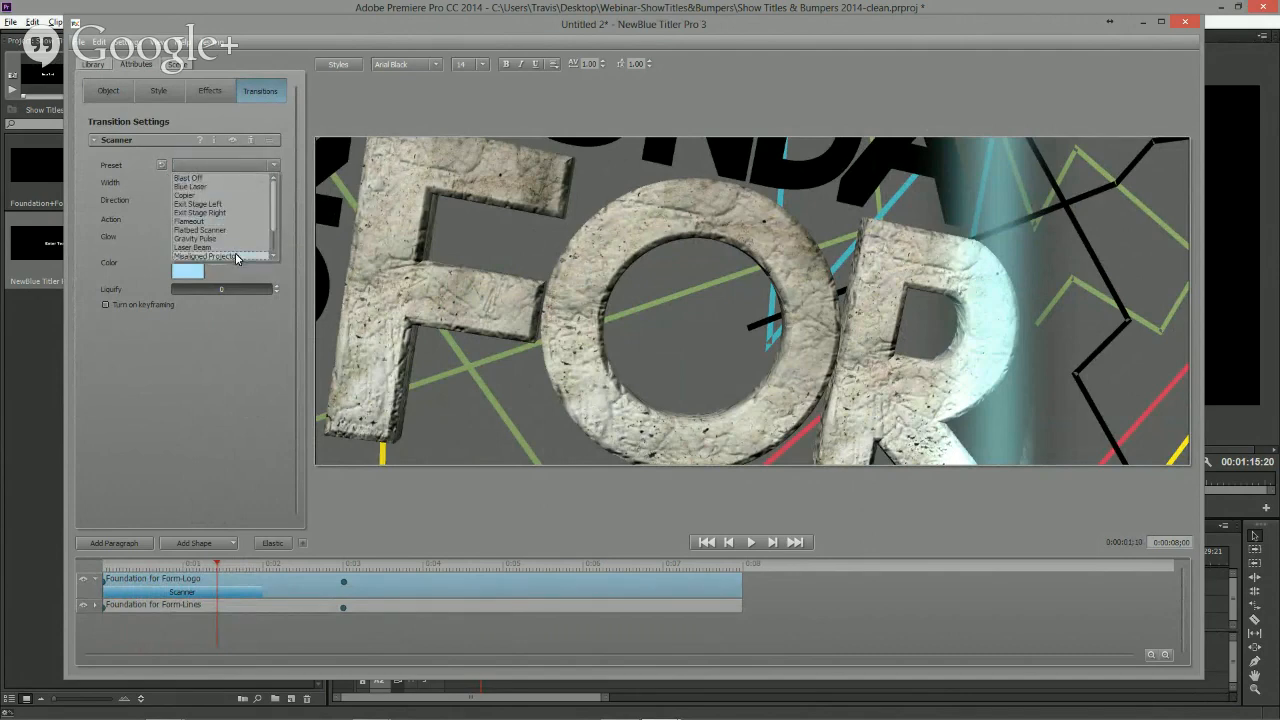
{"action": "left_click", "coordinate": [240, 377]}
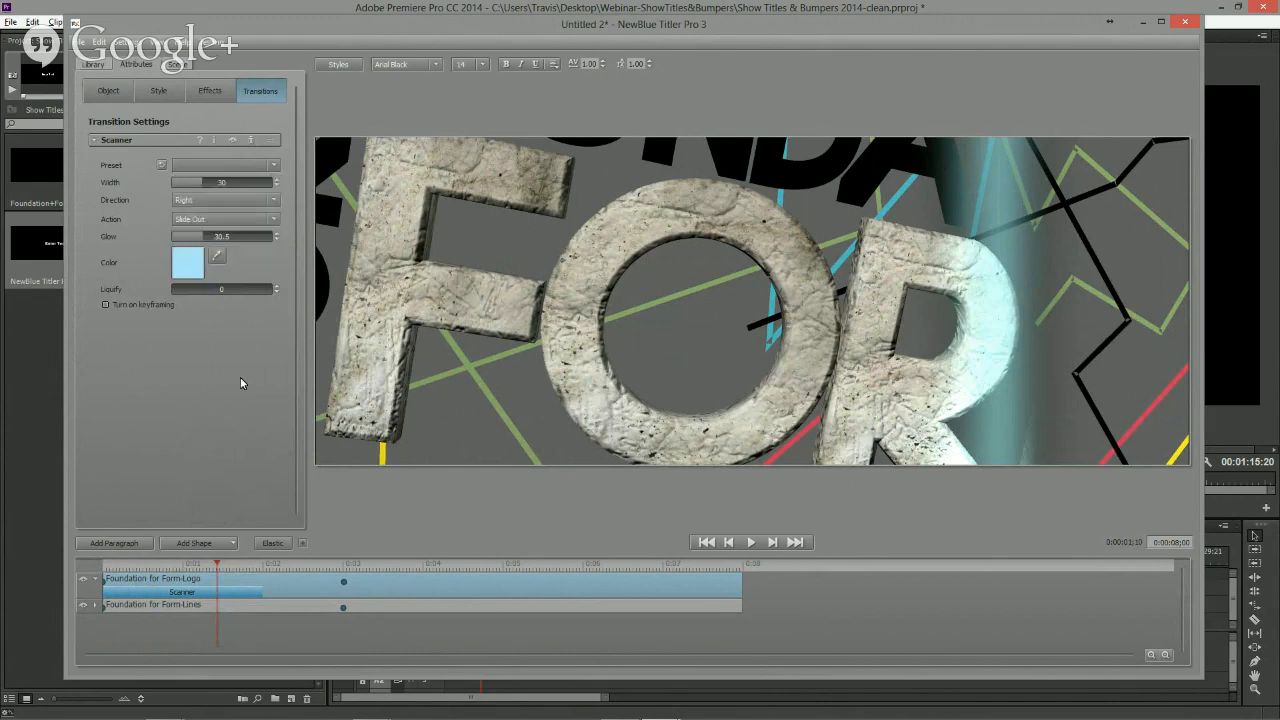
- Select the Foundation for Form-Lines layer at its keyframe and reduce its X scale to about 11.5
{"action": "left_click", "coordinate": [223, 597]}
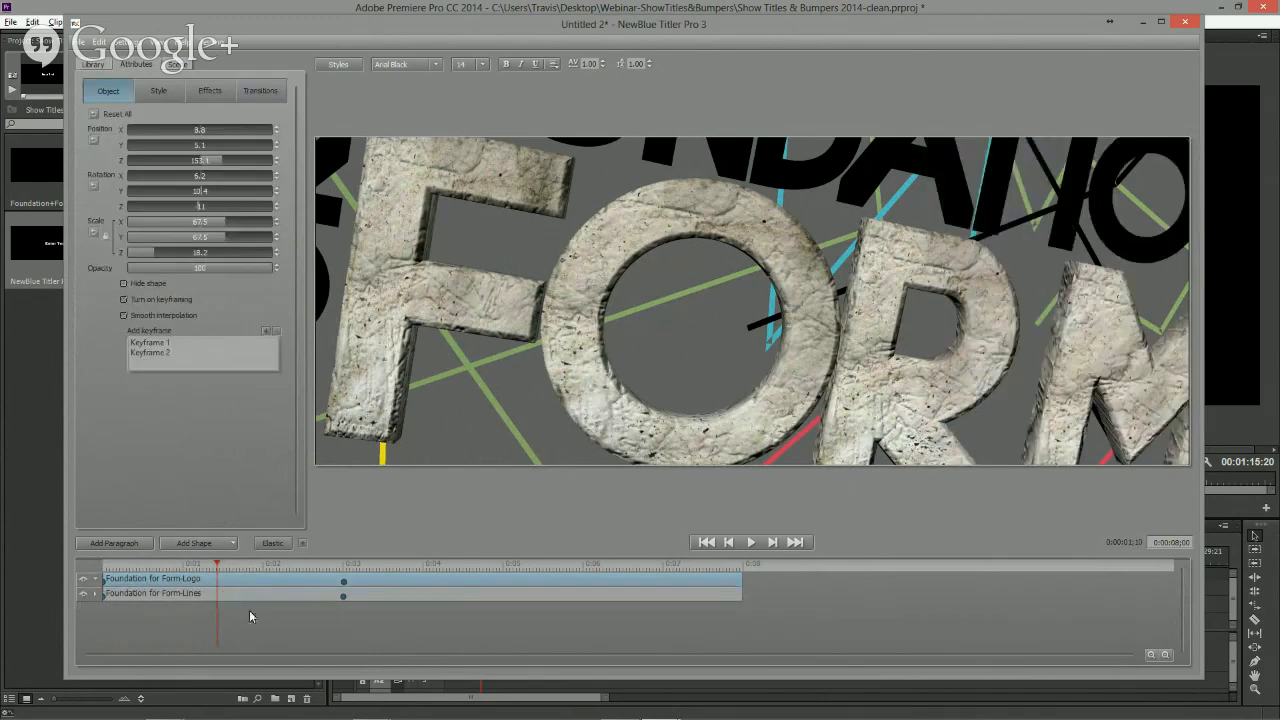
{"action": "left_click", "coordinate": [207, 567]}
{"action": "left_click_drag", "start_coordinate": [207, 567], "coordinate": [360, 568]}
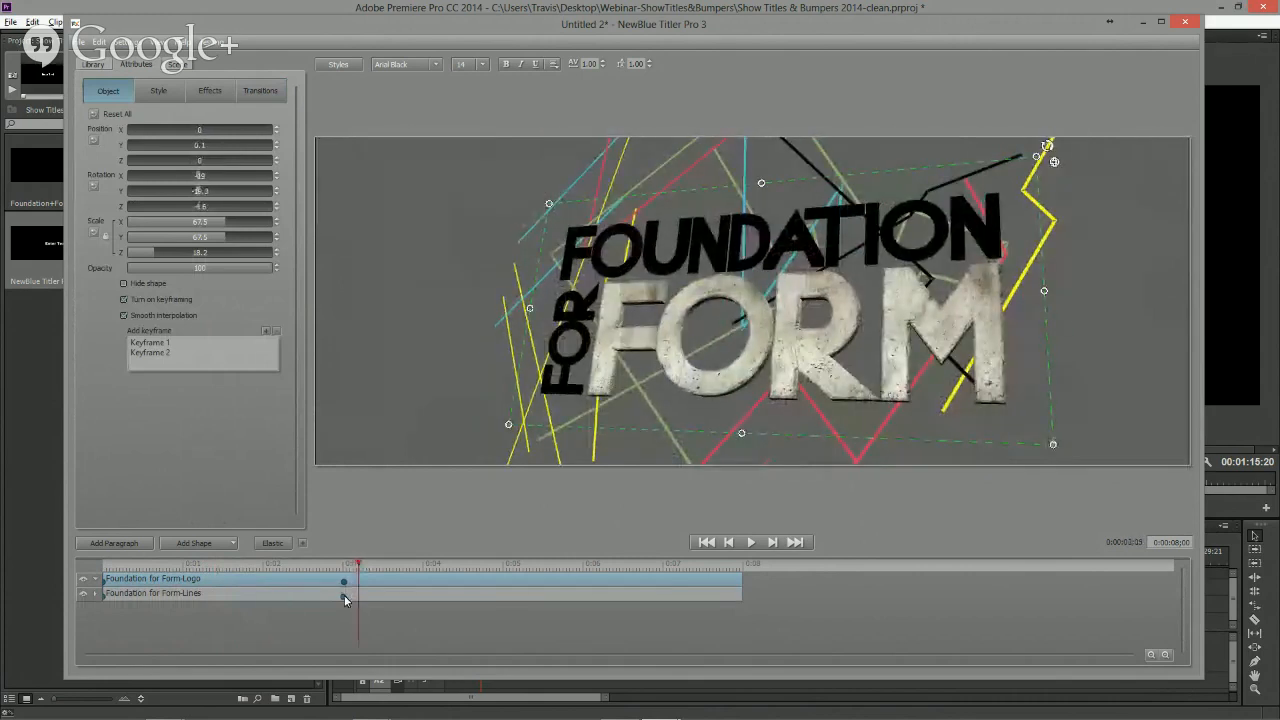
{"action": "left_click", "coordinate": [344, 598]}
{"action": "left_click_drag", "start_coordinate": [344, 596], "coordinate": [347, 597]}
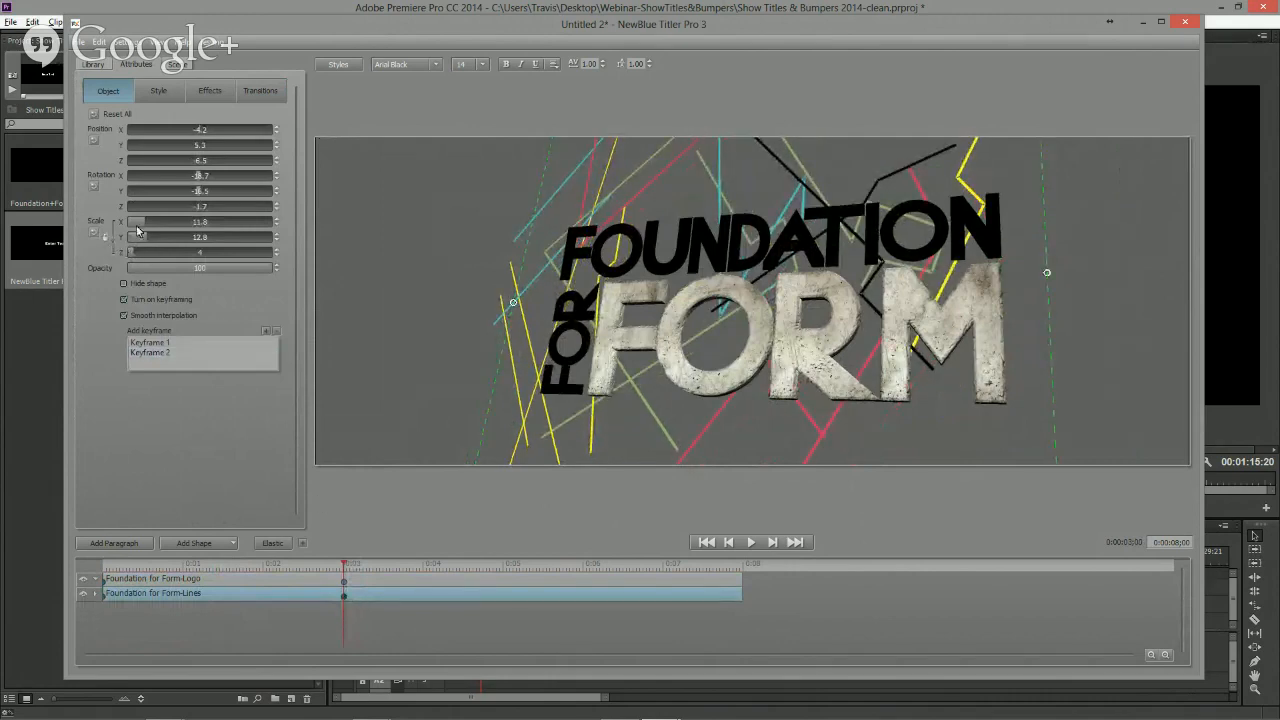
{"action": "left_click_drag", "start_coordinate": [144, 222], "coordinate": [142, 222]}
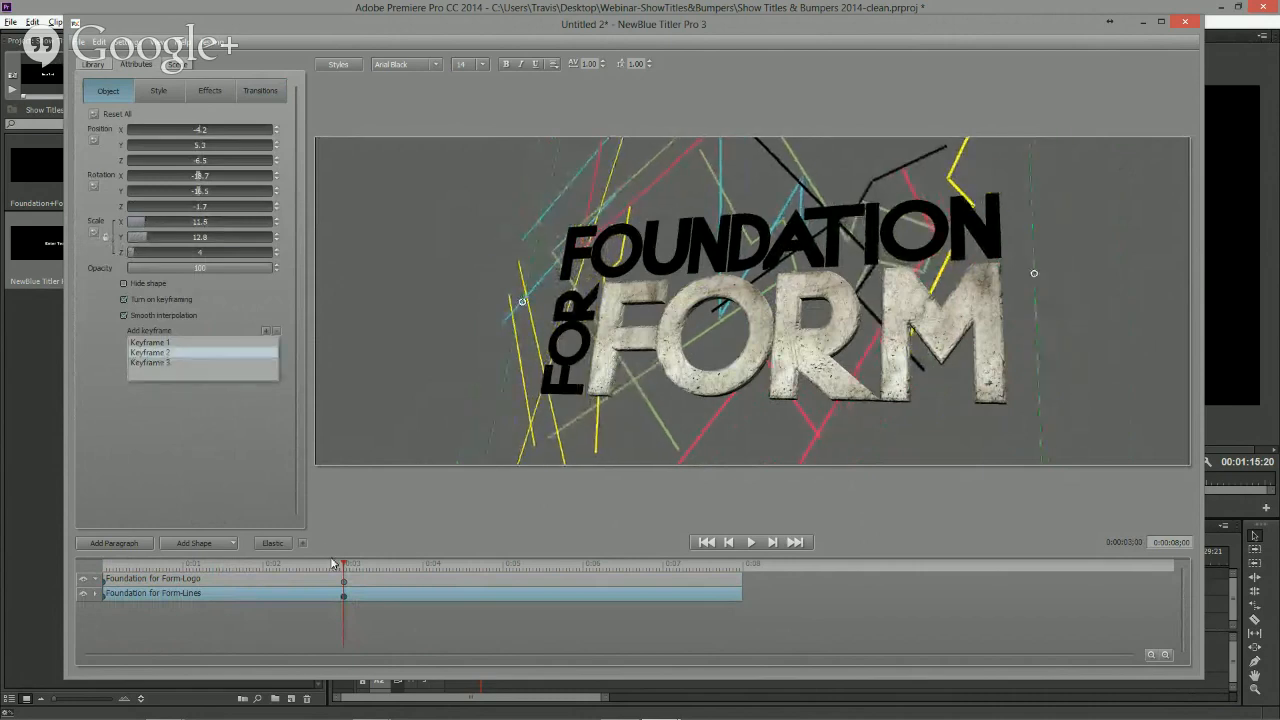
{"action": "left_click_drag", "start_coordinate": [341, 566], "coordinate": [380, 570]}
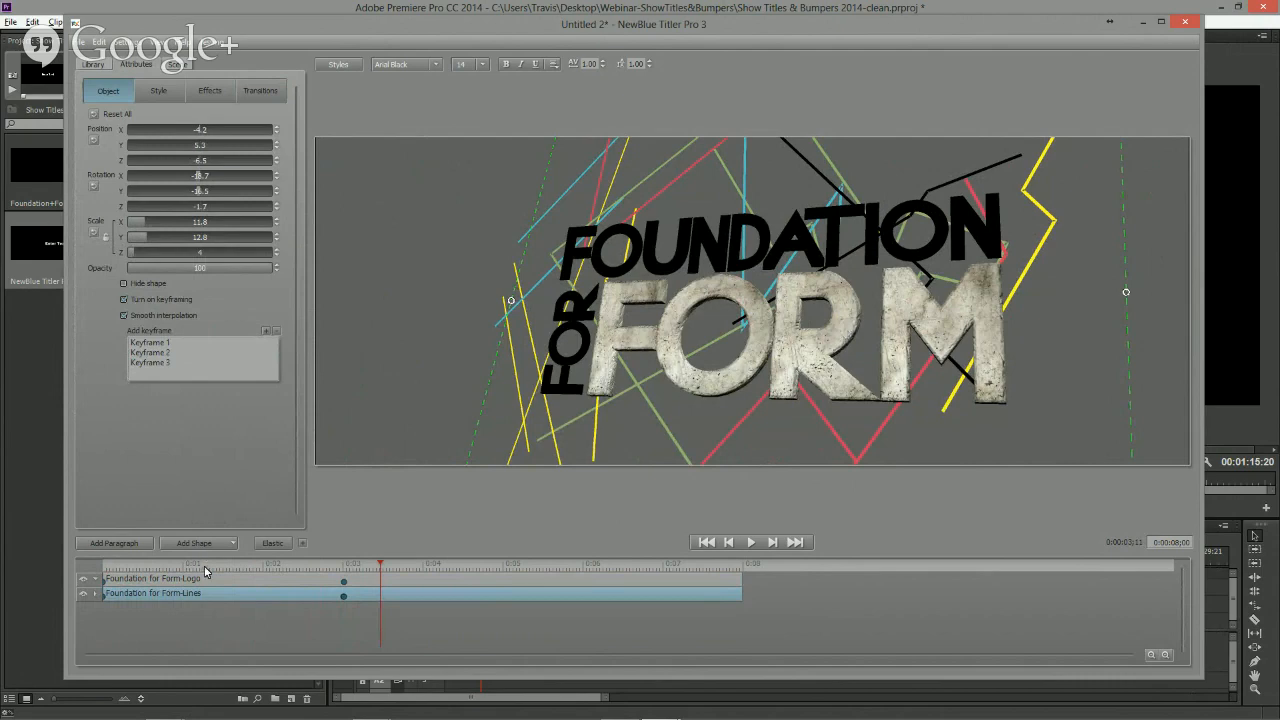
- Add a rectangle shape at the start of the title and stretch it to fill the whole frame
{"action": "left_click", "coordinate": [121, 565]}
{"action": "left_click", "coordinate": [165, 628]}
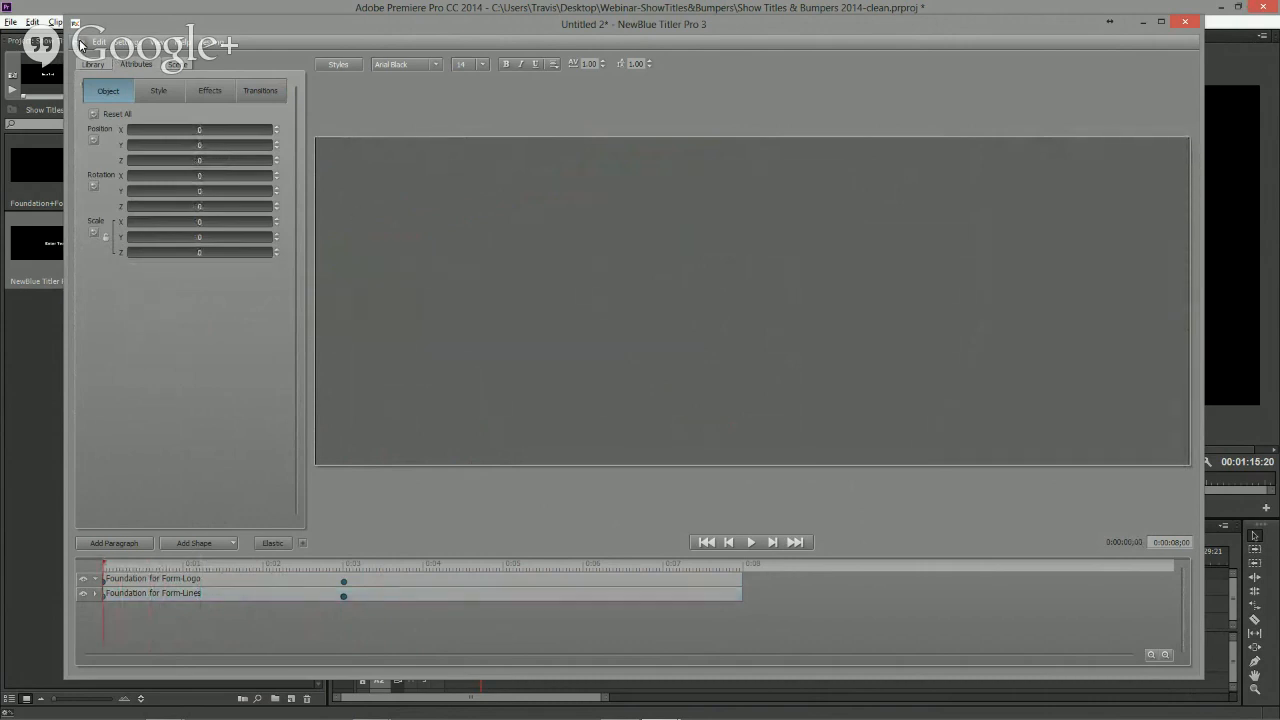
{"action": "left_click", "coordinate": [232, 542]}
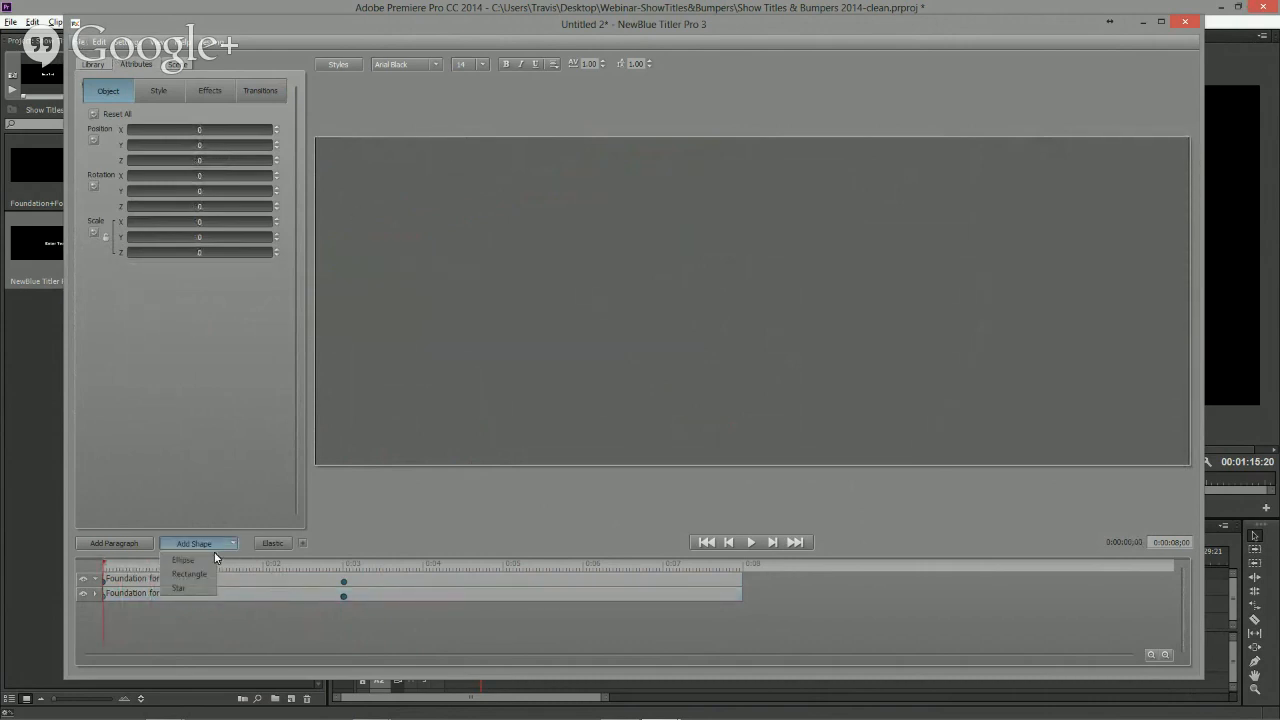
{"action": "left_click", "coordinate": [198, 578]}
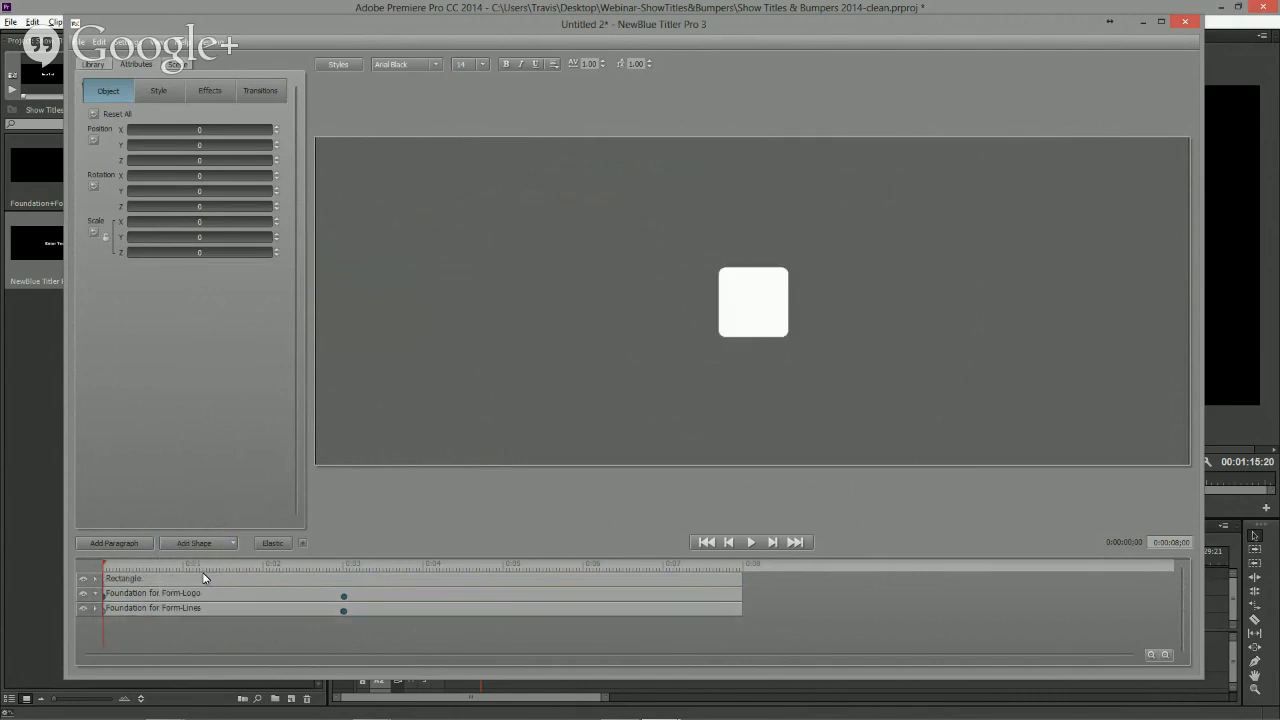
{"action": "left_click", "coordinate": [757, 316]}
{"action": "left_click_drag", "start_coordinate": [1025, 491], "coordinate": [1018, 463]}
{"action": "left_click_drag", "start_coordinate": [584, 303], "coordinate": [268, 297]}
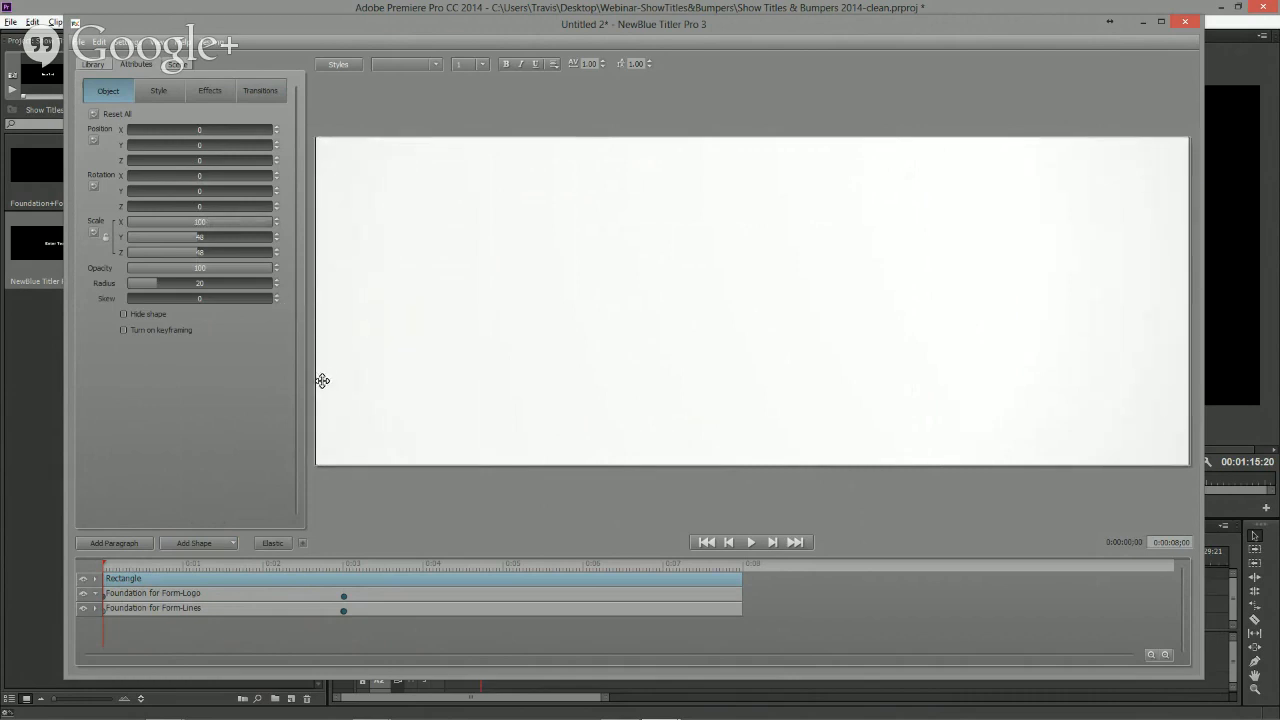
- Switch the rectangle's 3D face fill to a gradient and open its color picker
{"action": "left_click", "coordinate": [159, 92]}
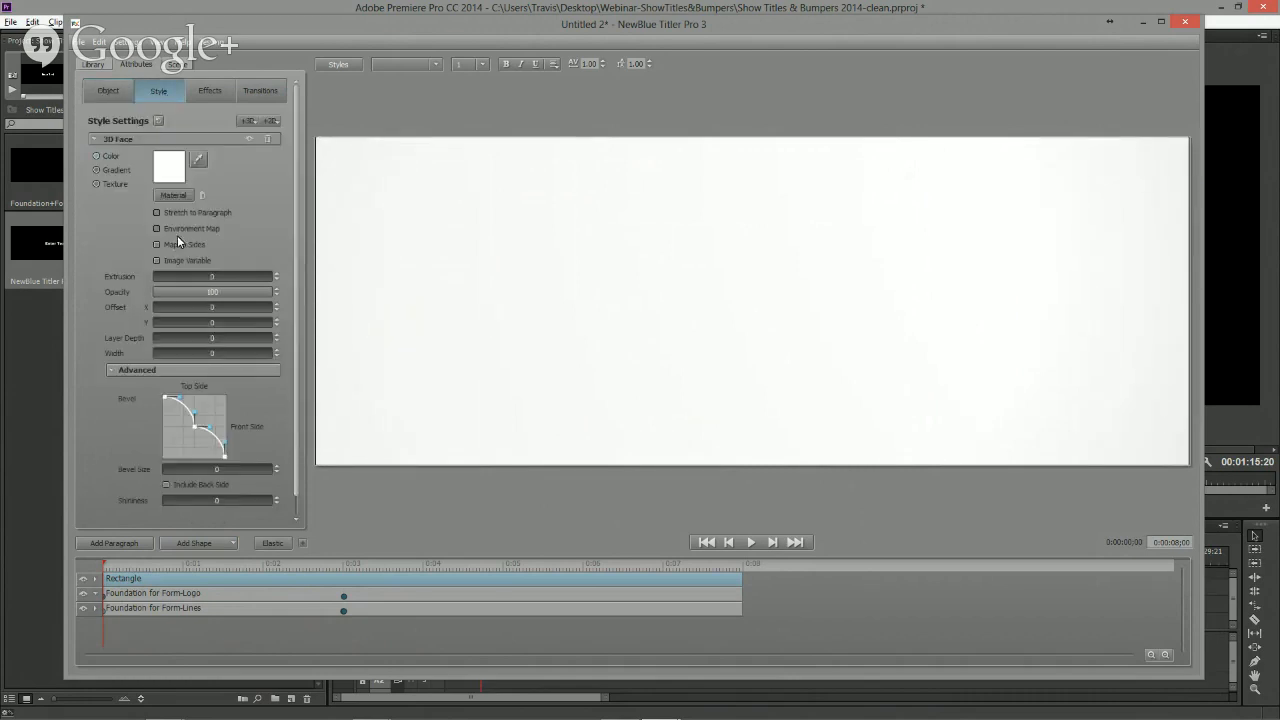
{"action": "left_click", "coordinate": [96, 139]}
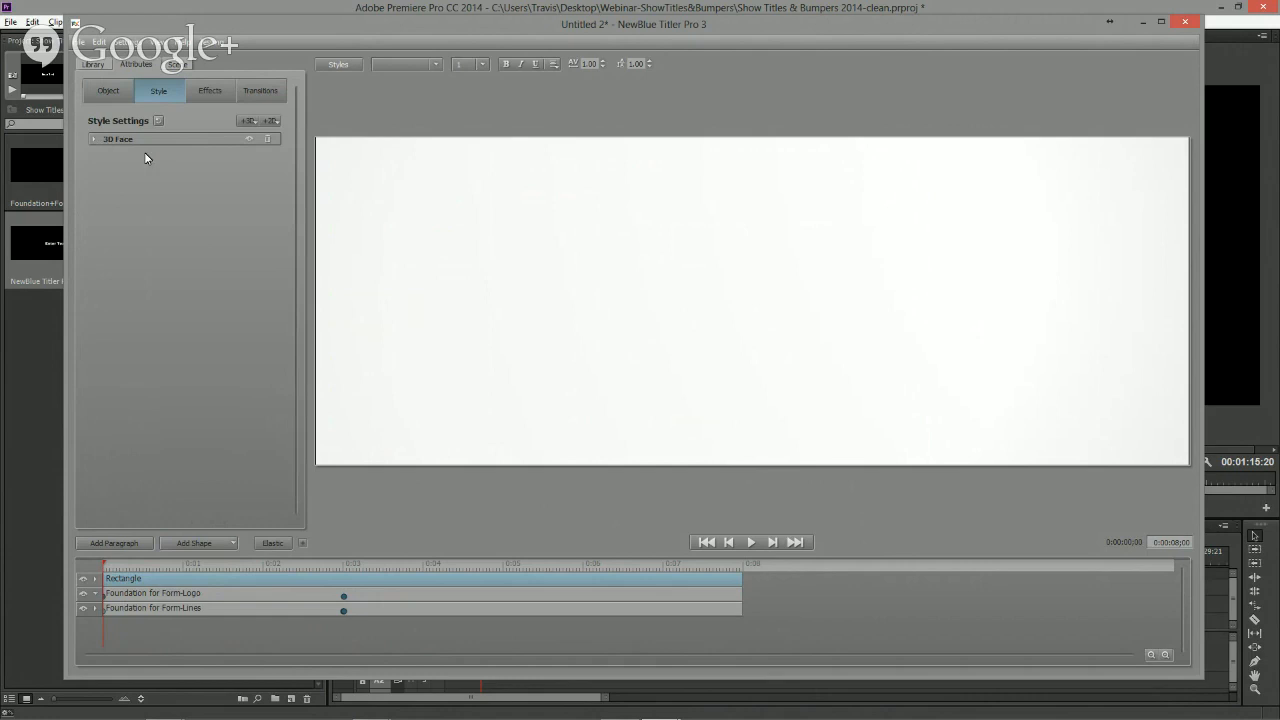
{"action": "left_click", "coordinate": [94, 139]}
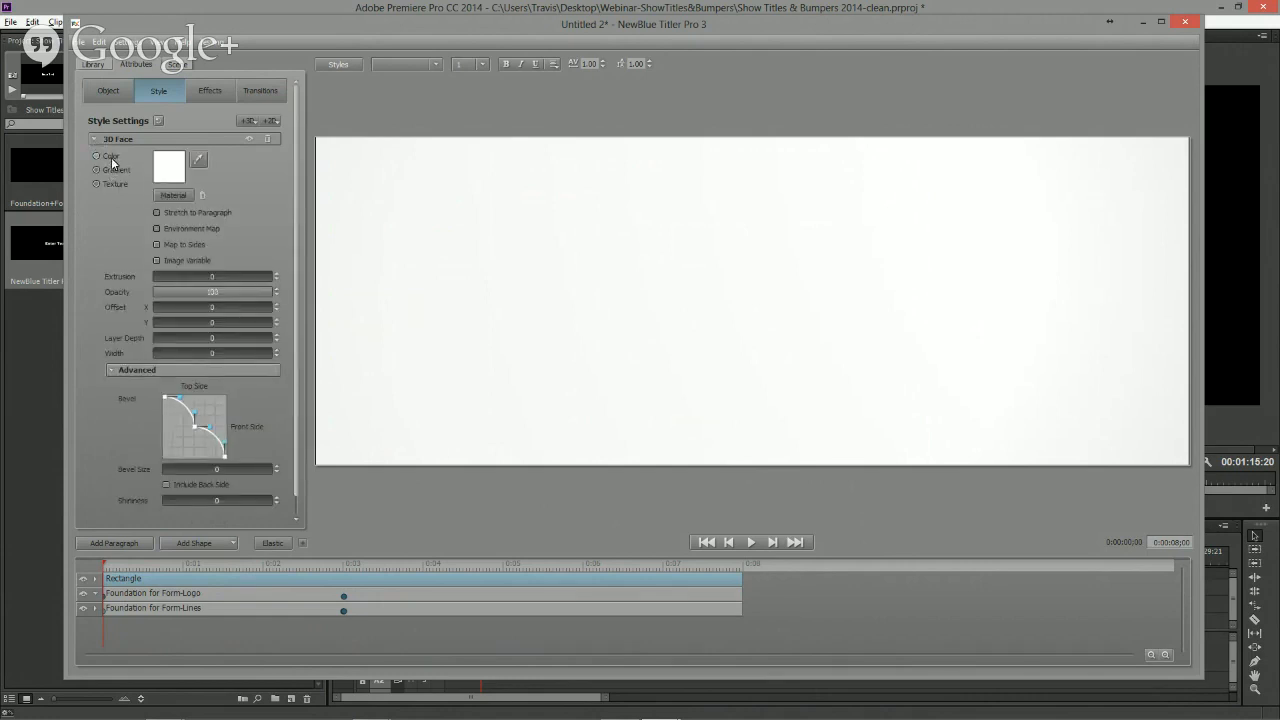
{"action": "left_click", "coordinate": [113, 170]}
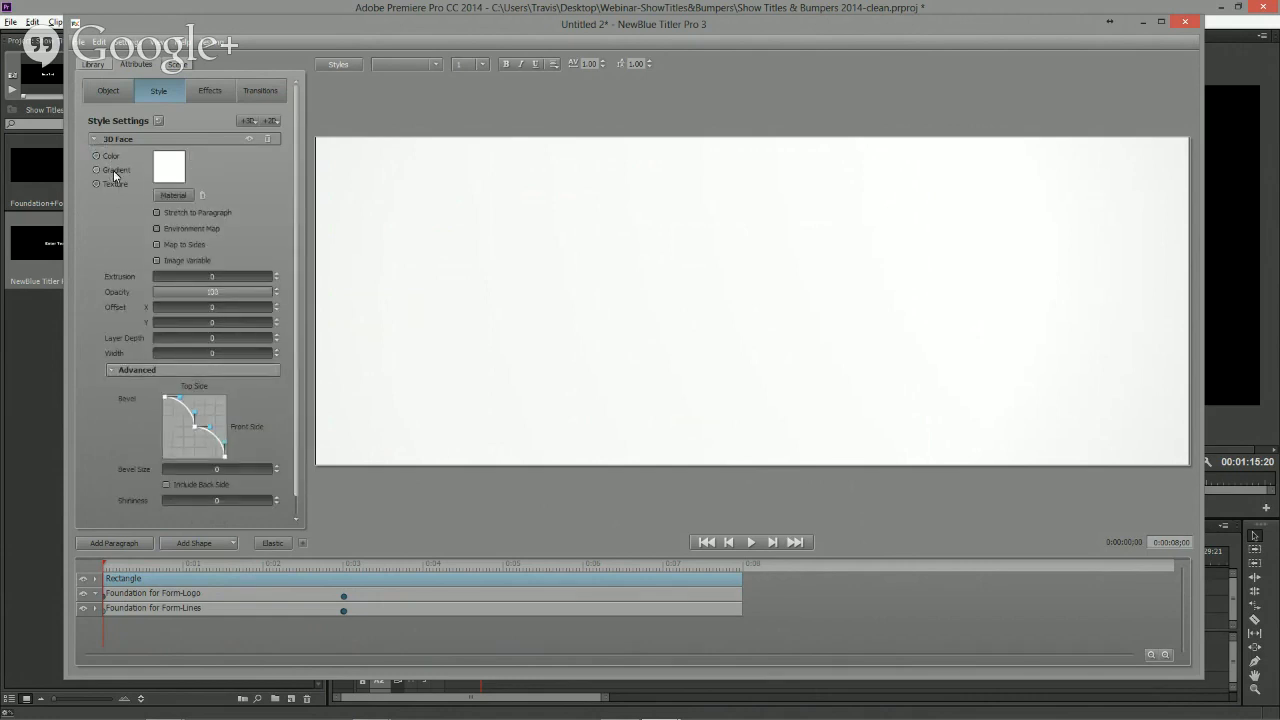
{"action": "left_click", "coordinate": [176, 176]}
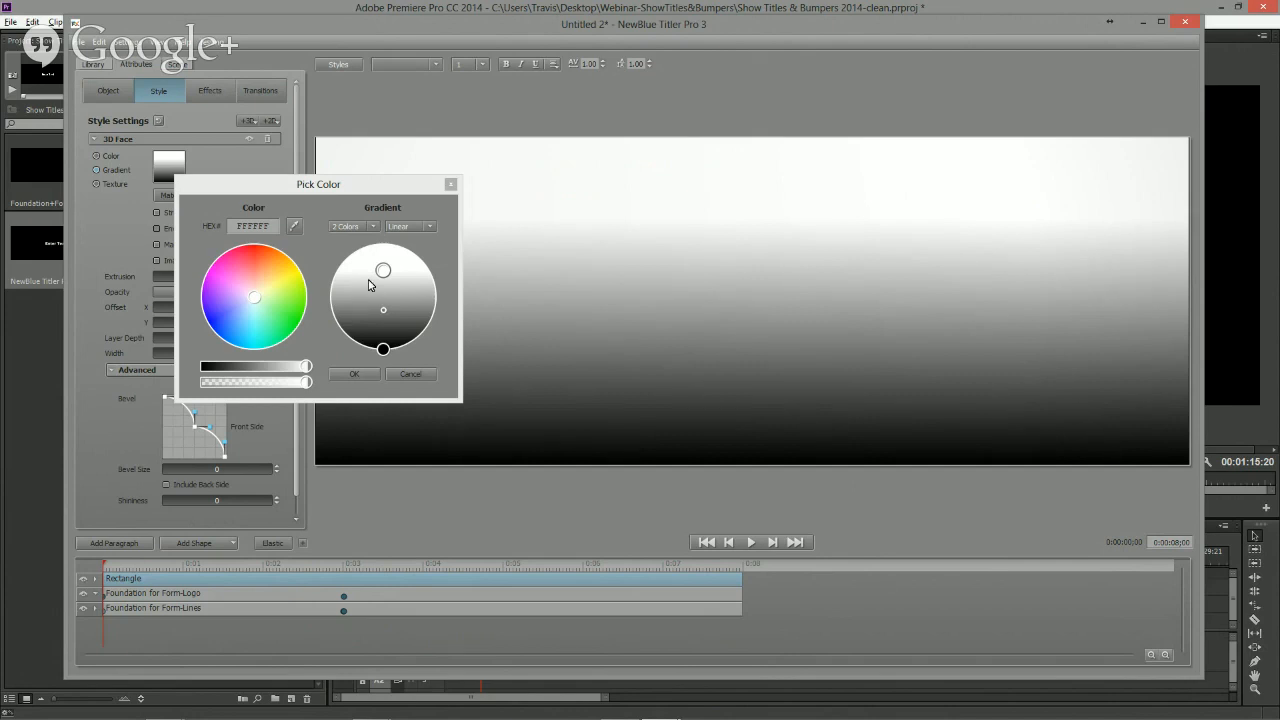
{"action": "left_click", "coordinate": [385, 350]}
{"action": "left_click_drag", "start_coordinate": [407, 356], "coordinate": [382, 396]}
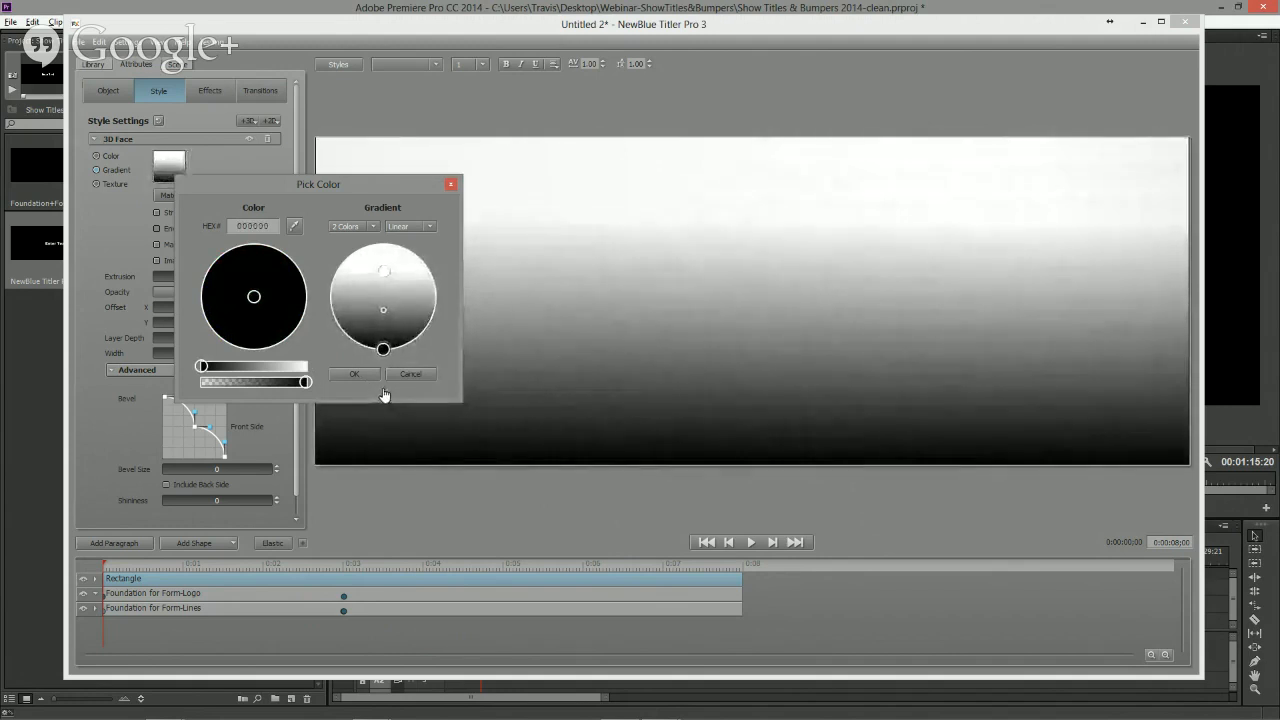
- Switch the gradient to 4 Colors and move the two middle stops upward
{"action": "left_click", "coordinate": [369, 227]}
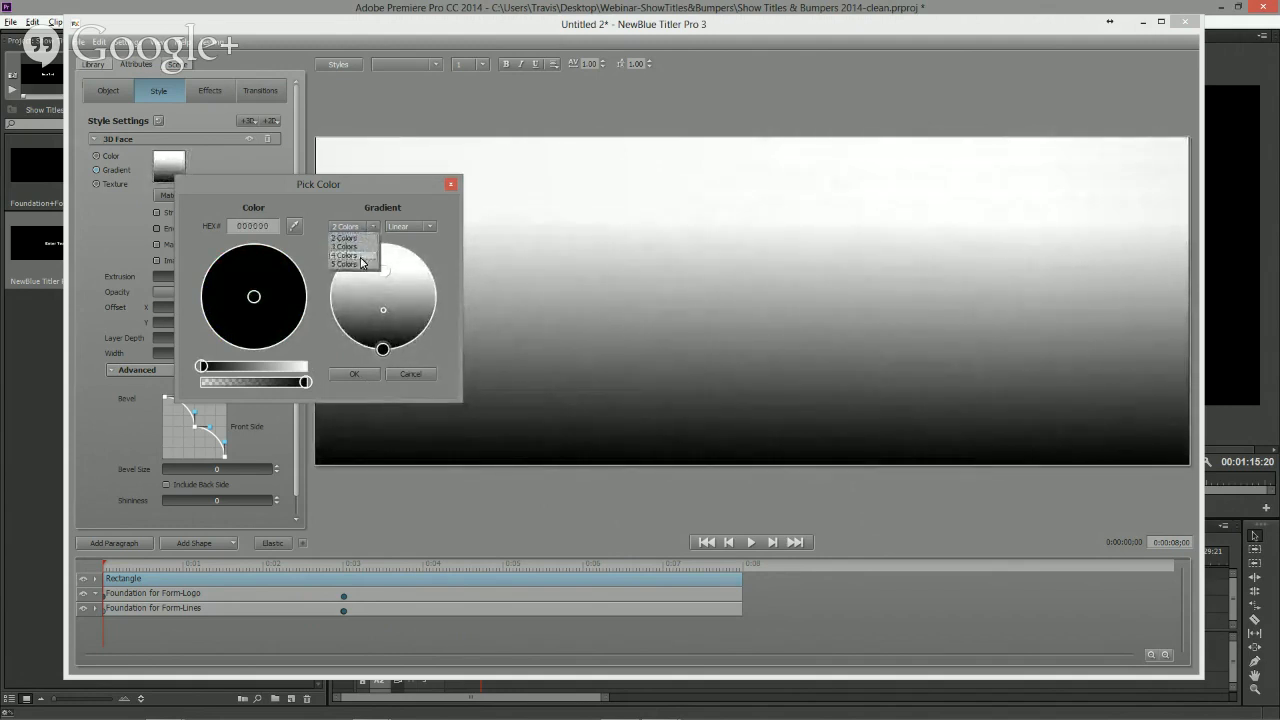
{"action": "left_click", "coordinate": [345, 255]}
{"action": "left_click_drag", "start_coordinate": [384, 272], "coordinate": [383, 244]}
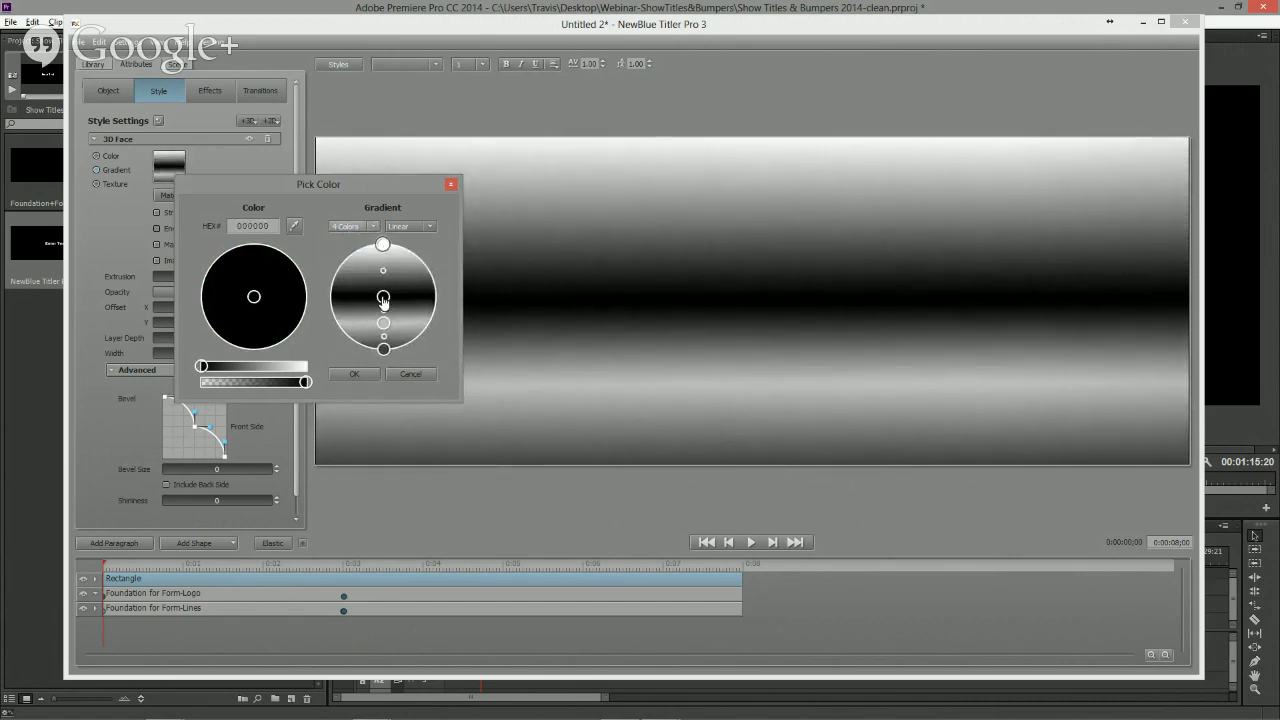
{"action": "left_click_drag", "start_coordinate": [384, 296], "coordinate": [383, 269]}
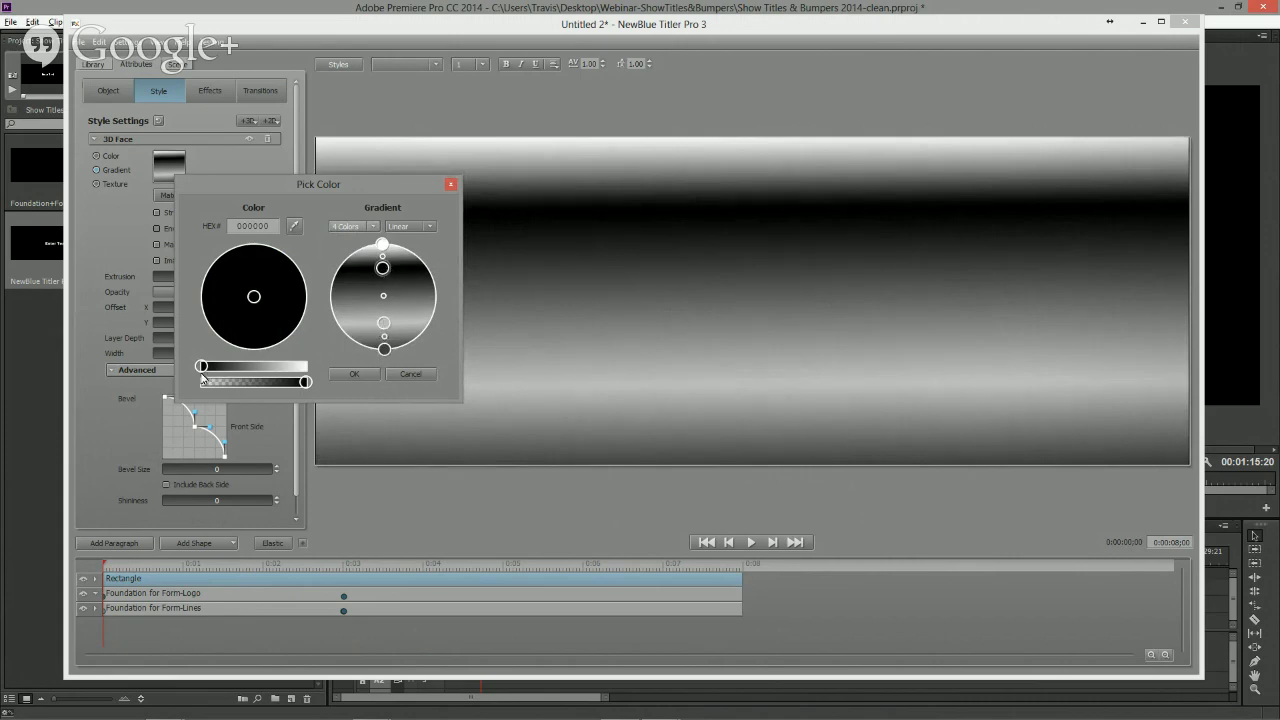
- Lighten the gradient stops to white and light greys, with a 949494 grey at the bottom, and apply the colors
{"action": "left_click_drag", "start_coordinate": [201, 366], "coordinate": [303, 363]}
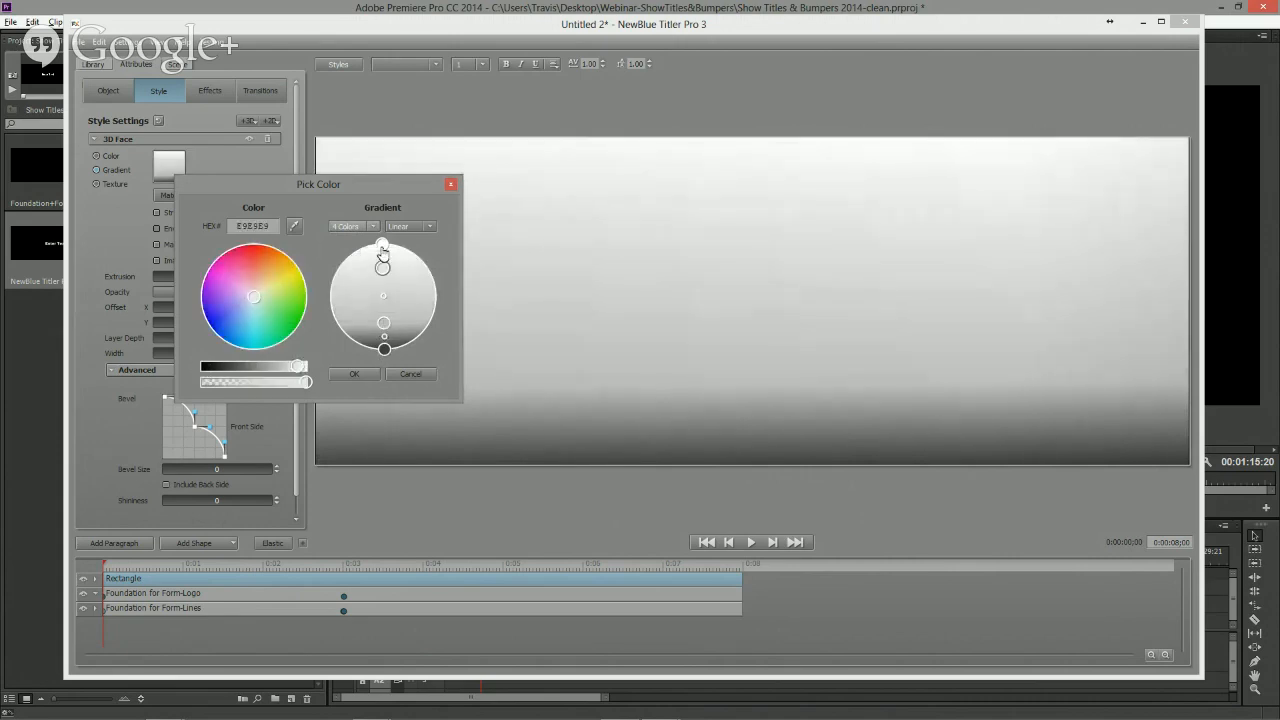
{"action": "left_click", "coordinate": [380, 324]}
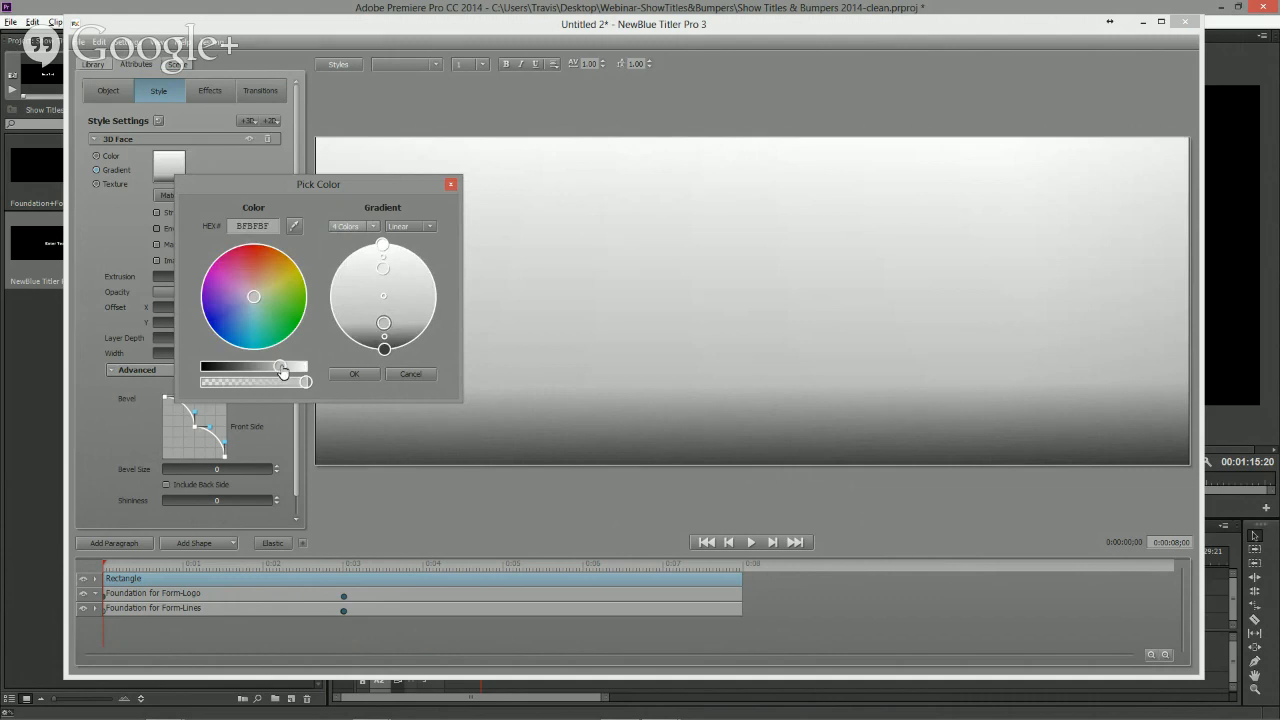
{"action": "left_click_drag", "start_coordinate": [286, 367], "coordinate": [301, 371]}
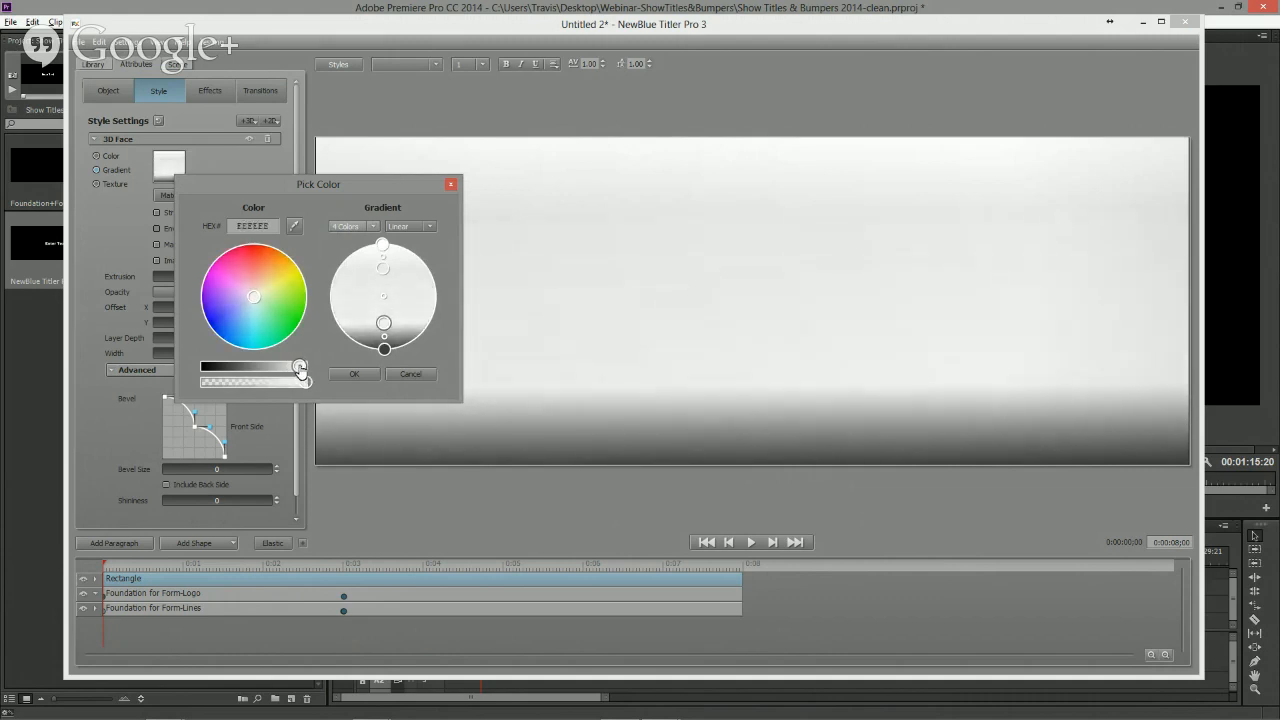
{"action": "left_click", "coordinate": [384, 348]}
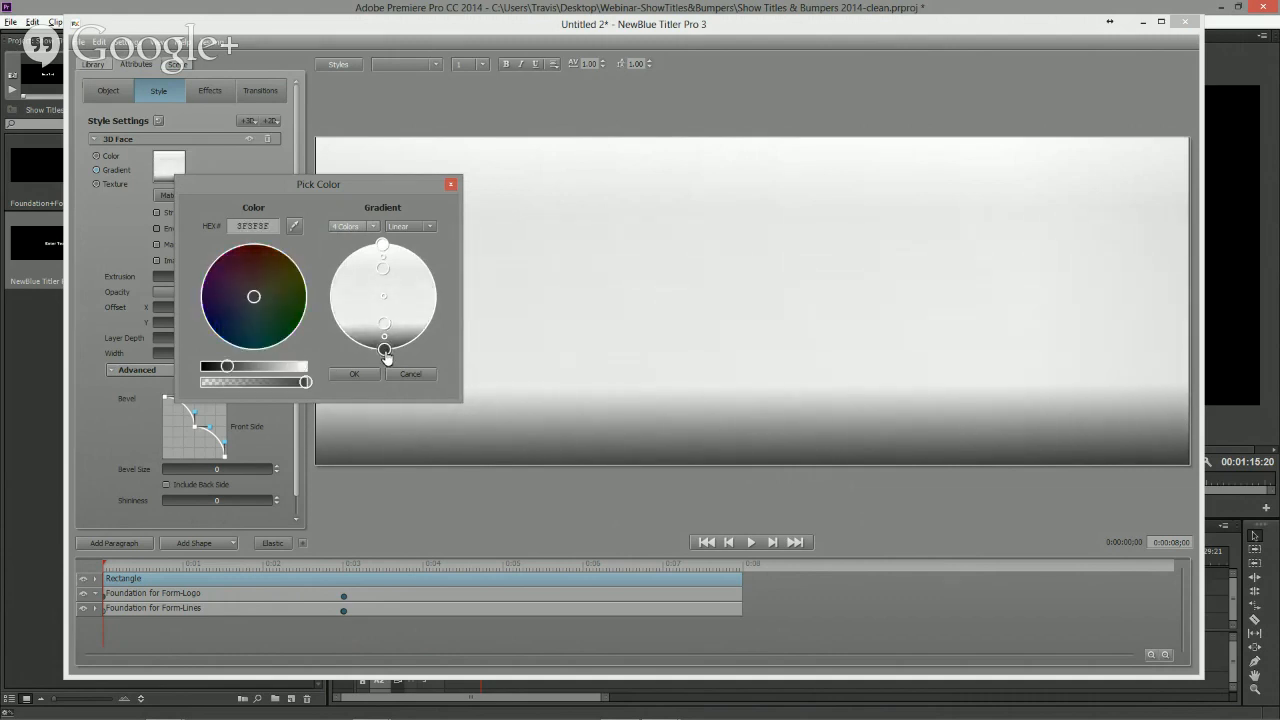
{"action": "left_click_drag", "start_coordinate": [226, 368], "coordinate": [276, 372]}
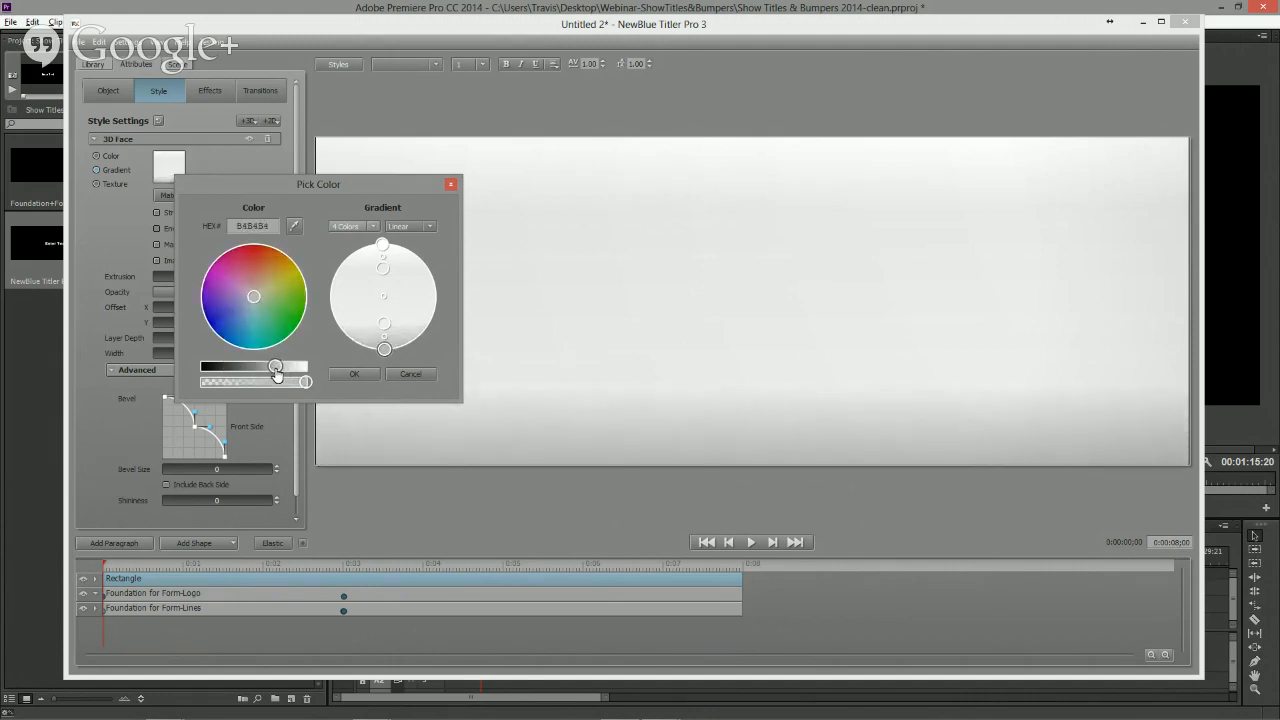
{"action": "left_click", "coordinate": [383, 245]}
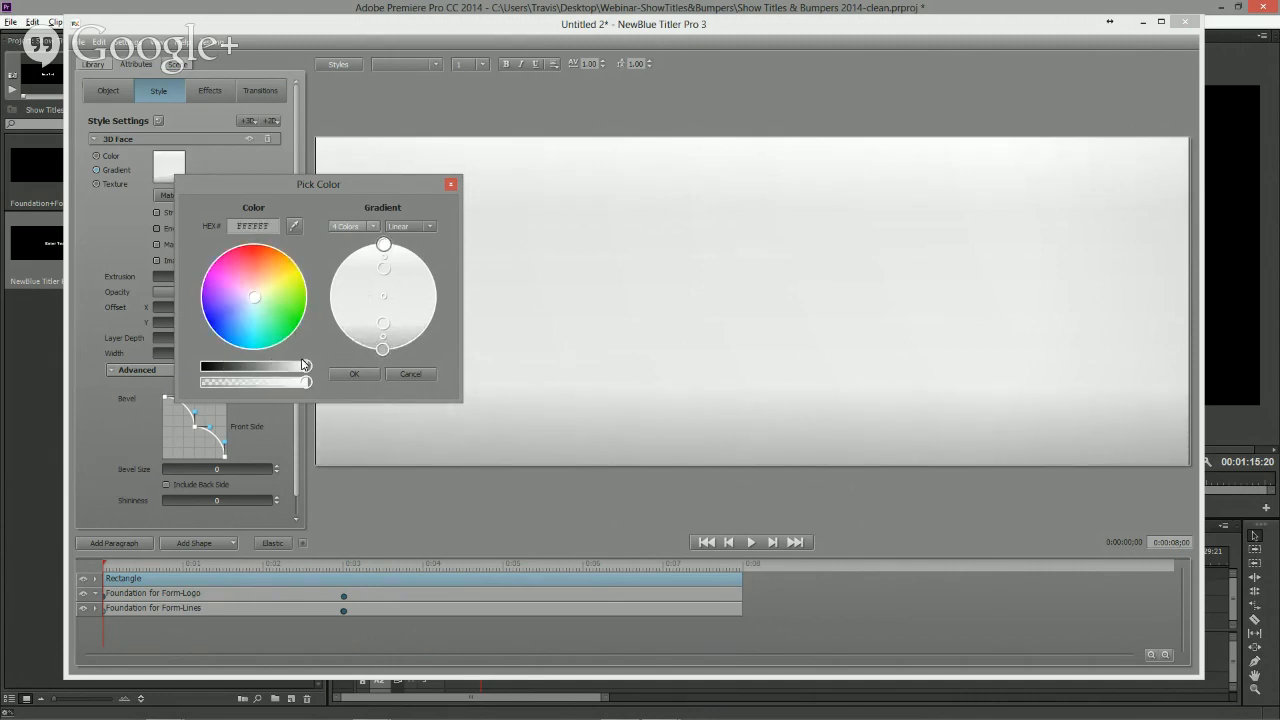
{"action": "mouse_move", "coordinate": [306, 367]}
{"action": "left_mouse_down"}
{"action": "mouse_move", "coordinate": [287, 368]}
{"action": "mouse_move", "coordinate": [301, 368]}
{"action": "left_mouse_up"}
{"action": "left_click", "coordinate": [385, 272]}
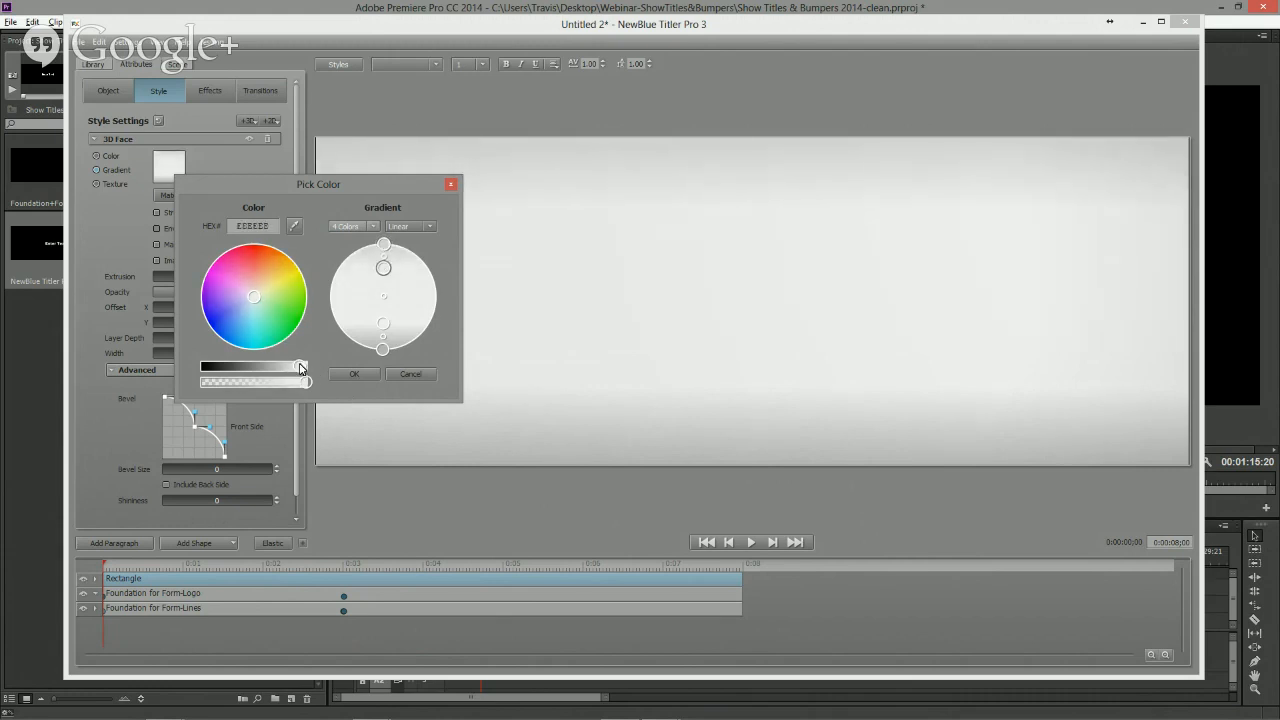
{"action": "left_click", "coordinate": [354, 375]}
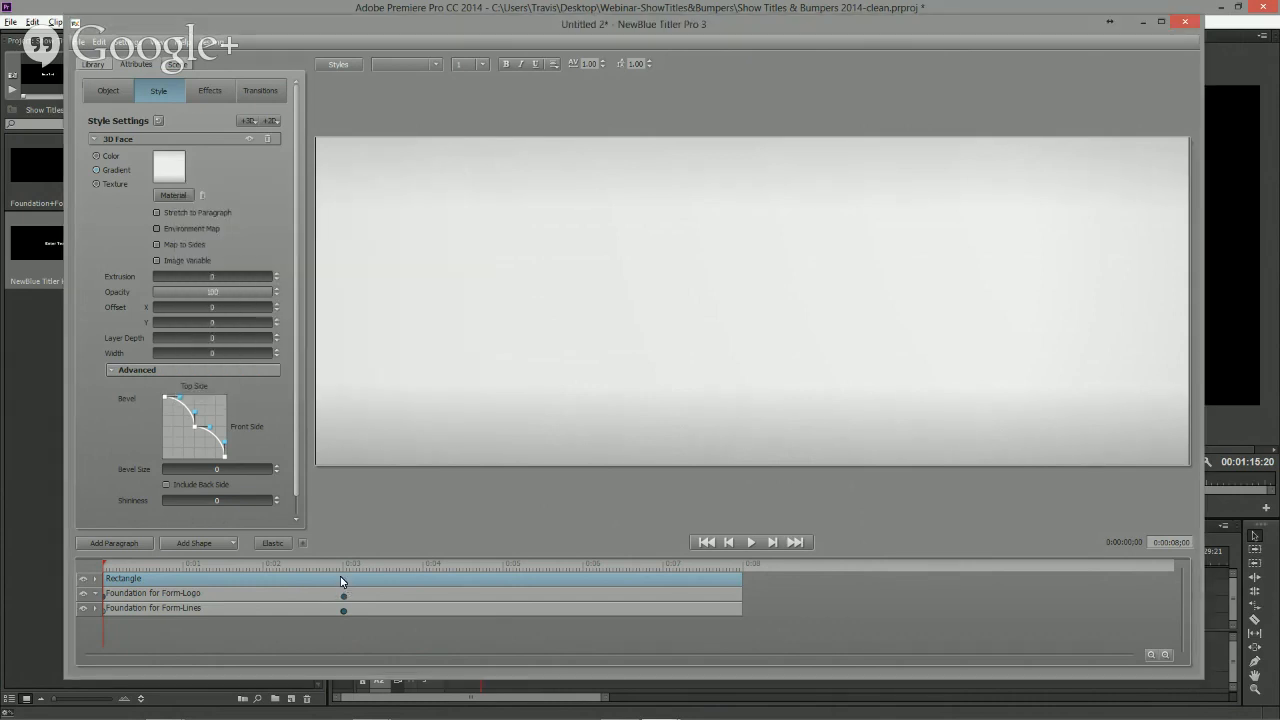
- Move the Rectangle layer to the bottom of the layer stack and play the title to preview it
{"action": "left_click_drag", "start_coordinate": [340, 577], "coordinate": [341, 622]}
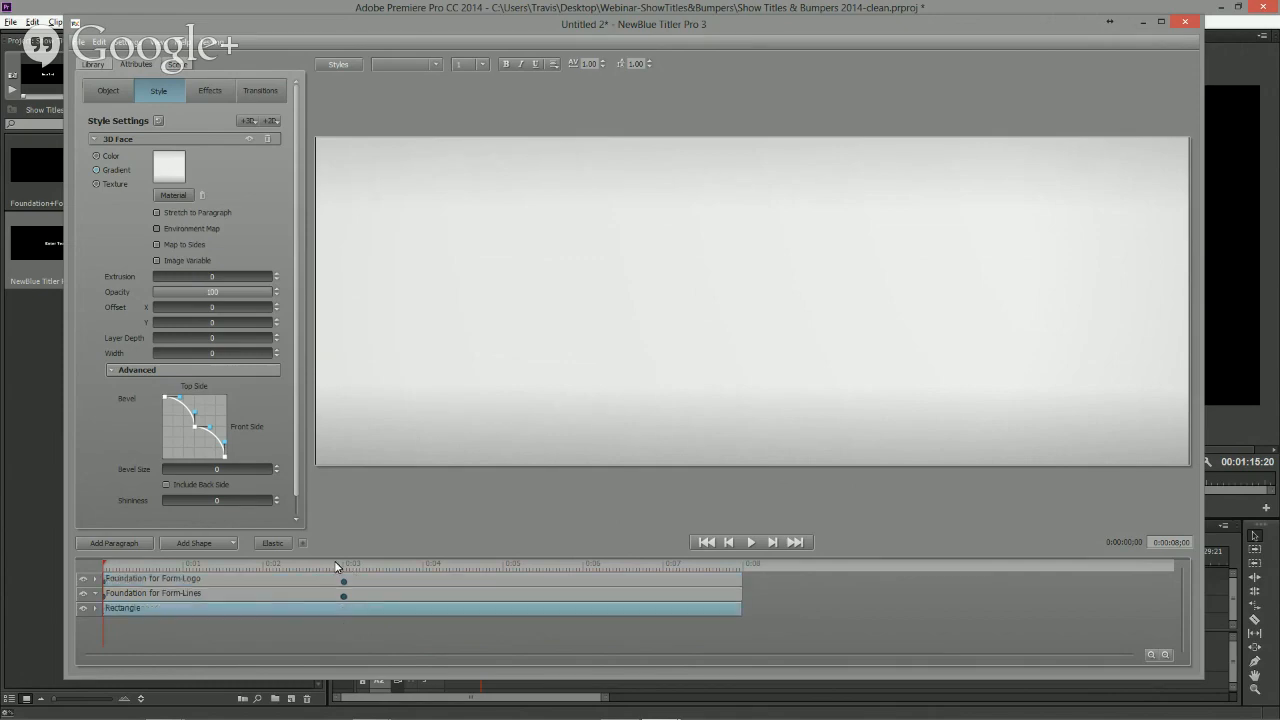
{"action": "key", "text": "space"}
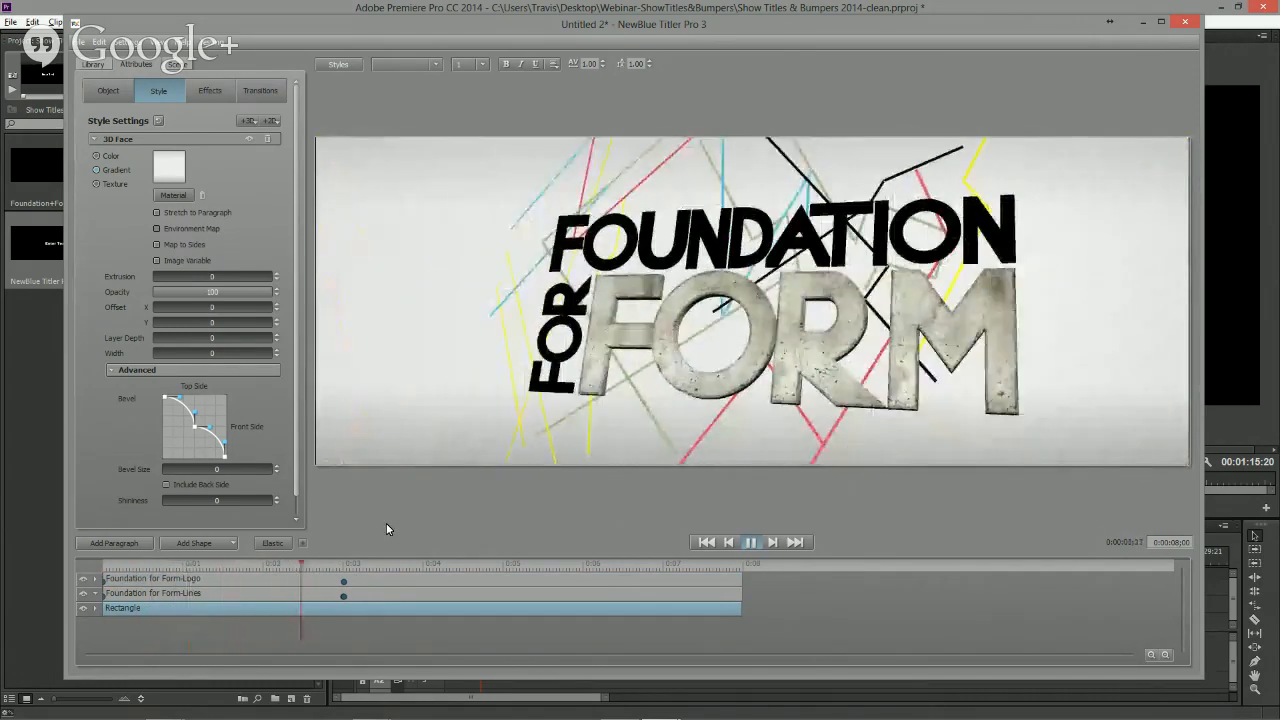
{"action": "key", "text": "space"}
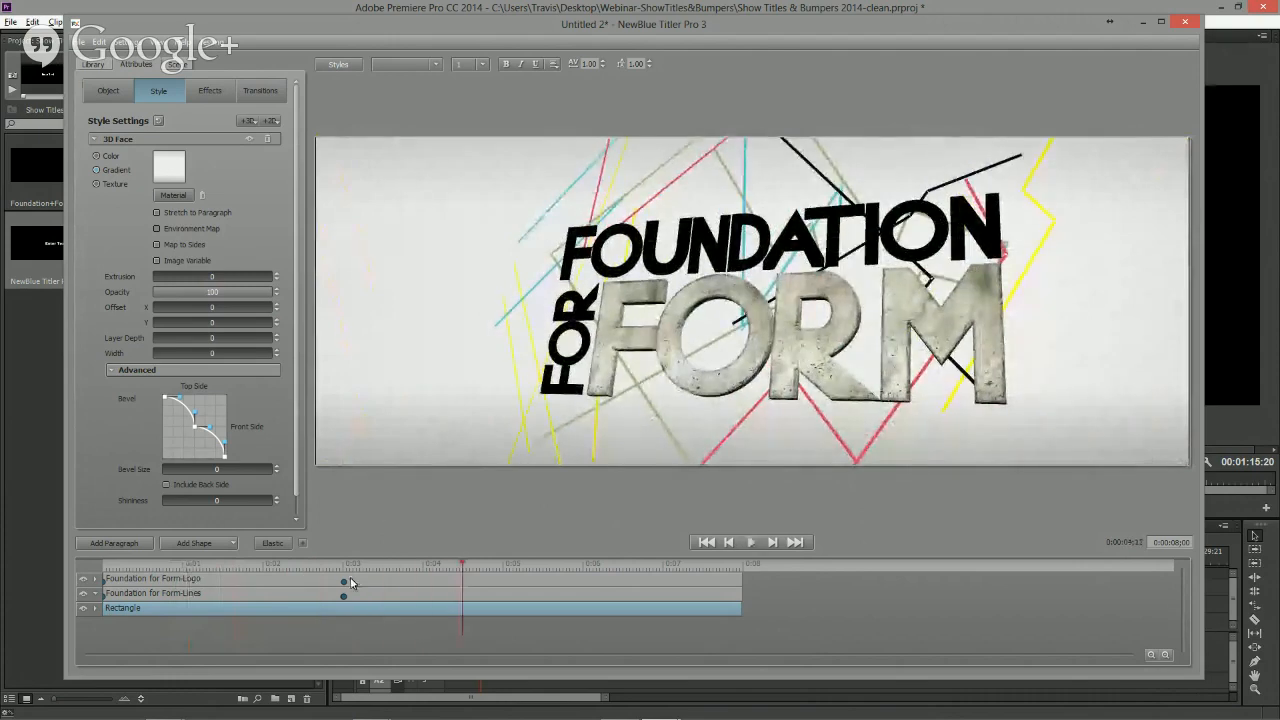
- Close the Titler and apply a Cross Dissolve transition to the end of the title clip in the sequence
{"action": "left_click", "coordinate": [1185, 21]}
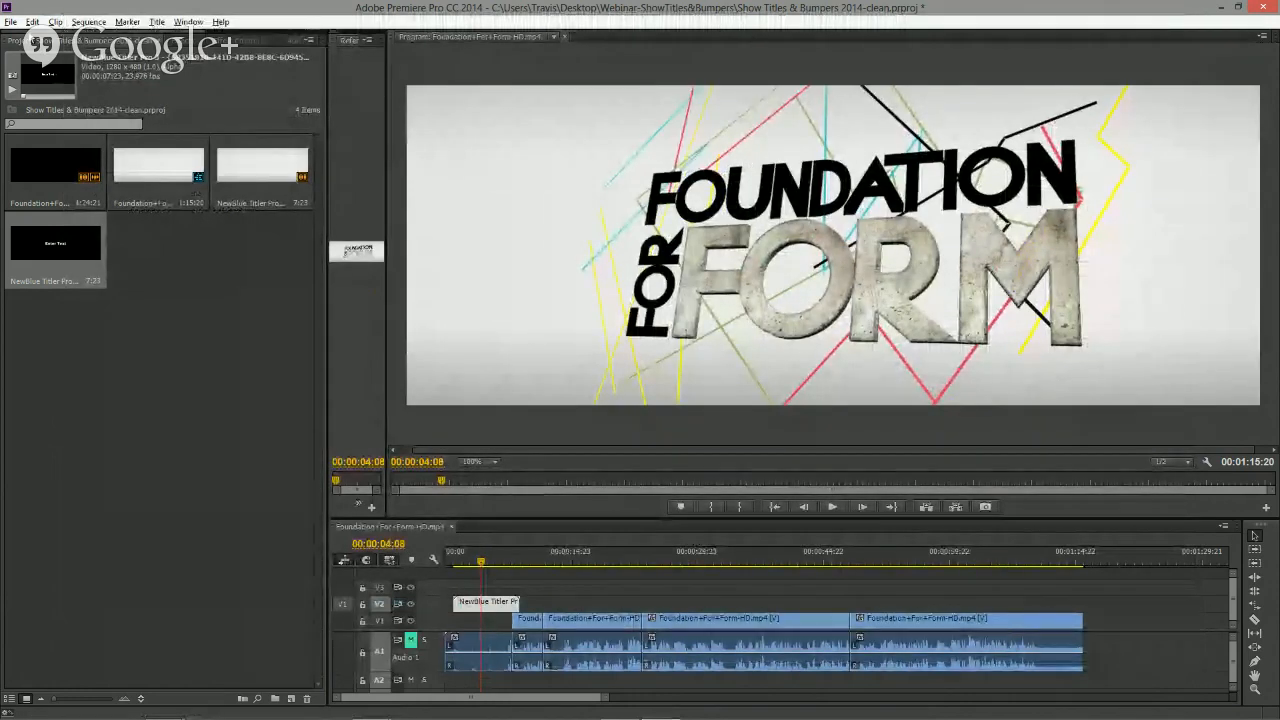
{"action": "left_click", "coordinate": [74, 74]}
{"action": "left_click", "coordinate": [182, 41]}
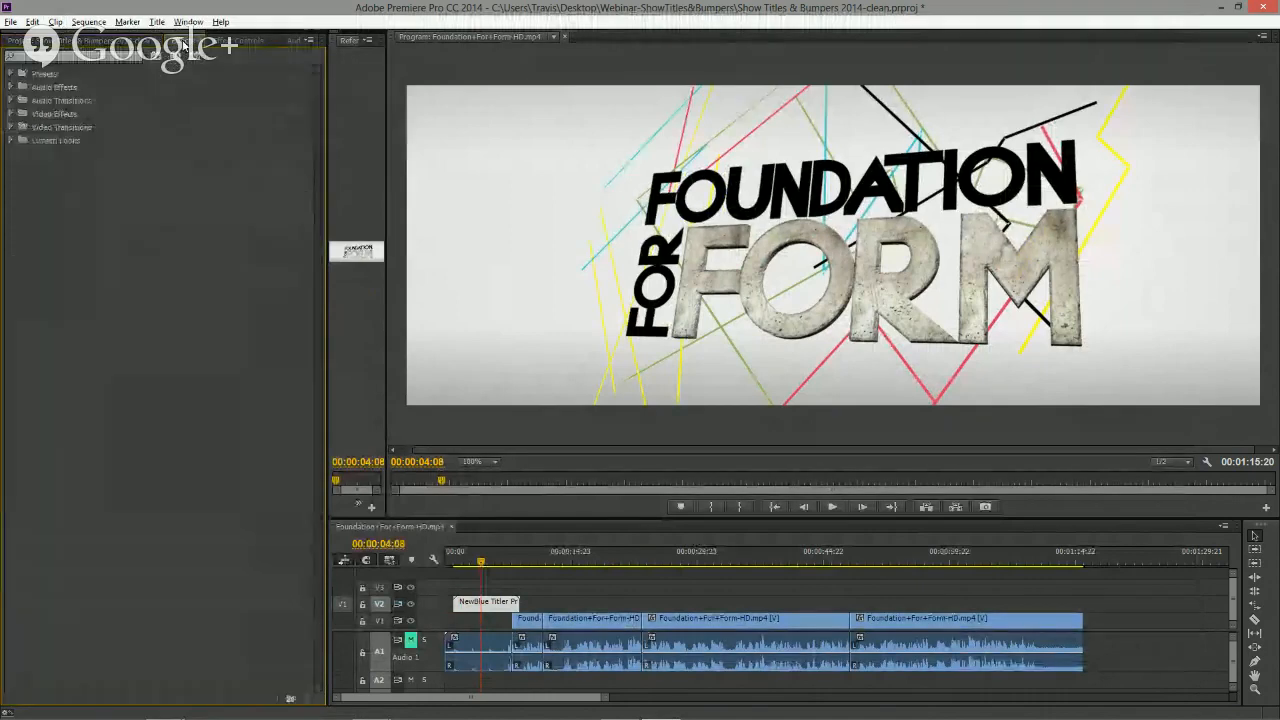
{"action": "left_click", "coordinate": [12, 127]}
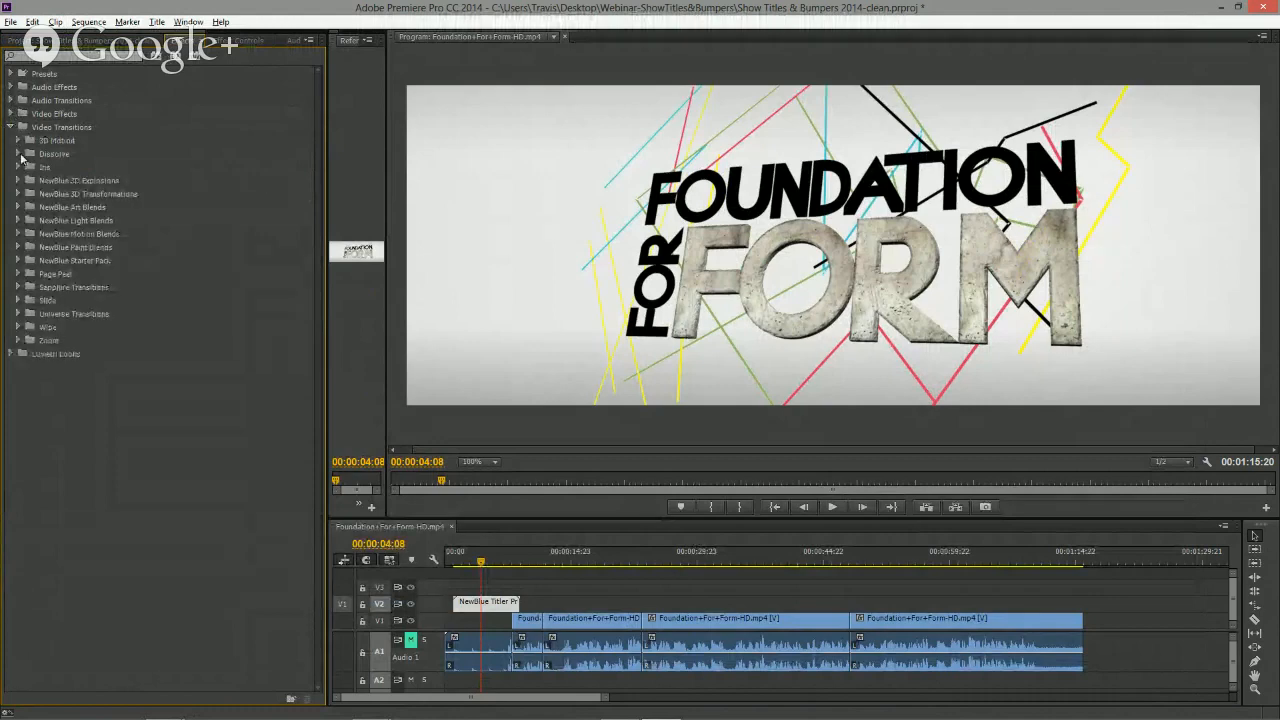
{"action": "left_click", "coordinate": [17, 153]}
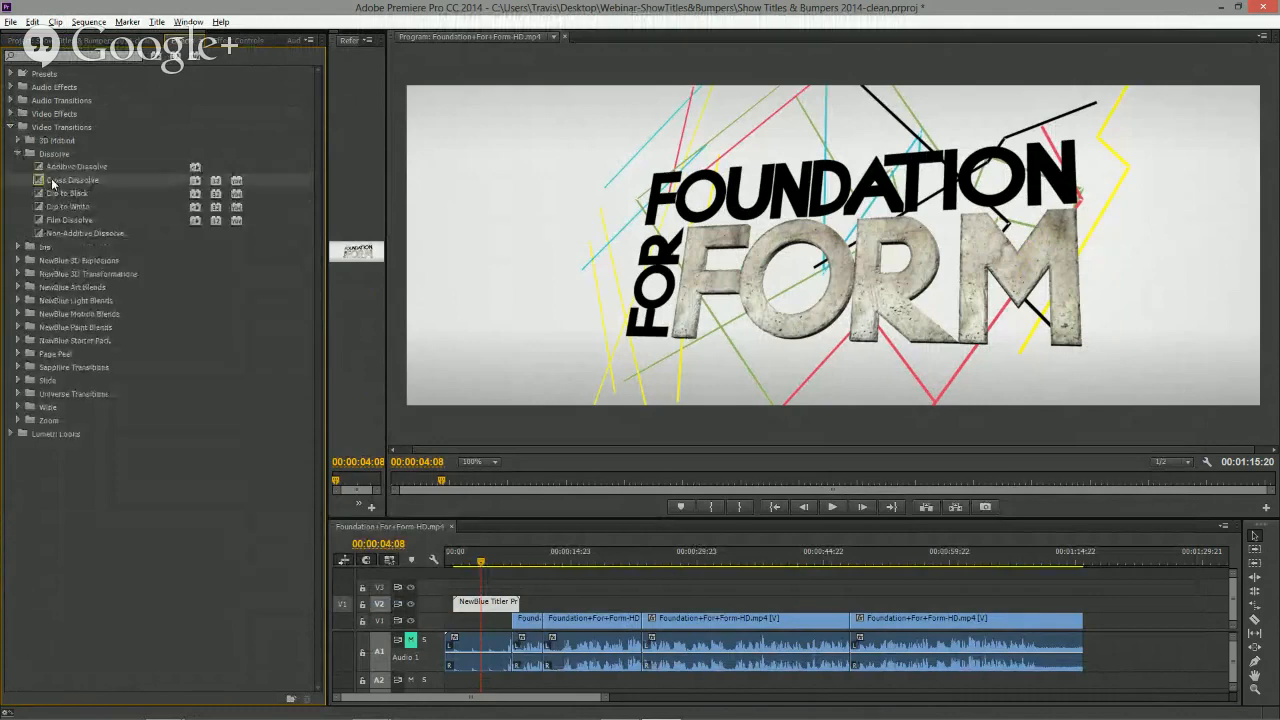
{"action": "left_click_drag", "start_coordinate": [52, 183], "coordinate": [518, 603]}
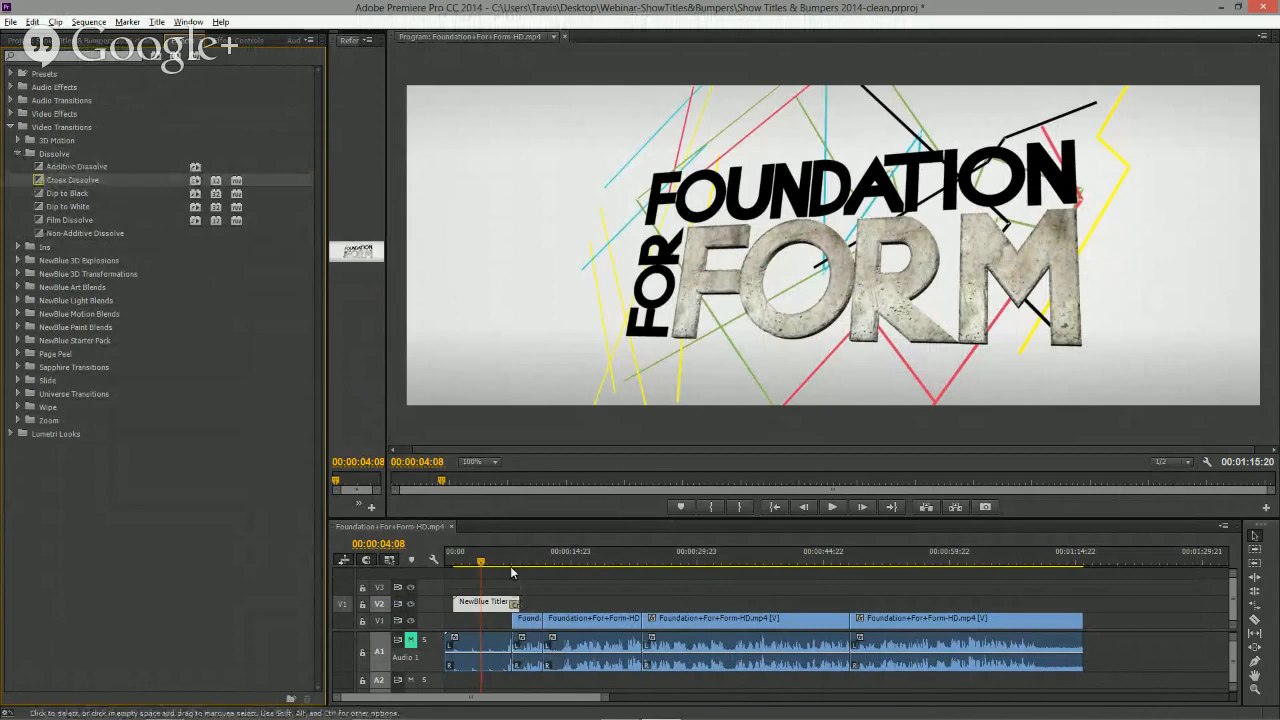
- Play the sequence through the dissolve to preview it
{"action": "left_click", "coordinate": [509, 561]}
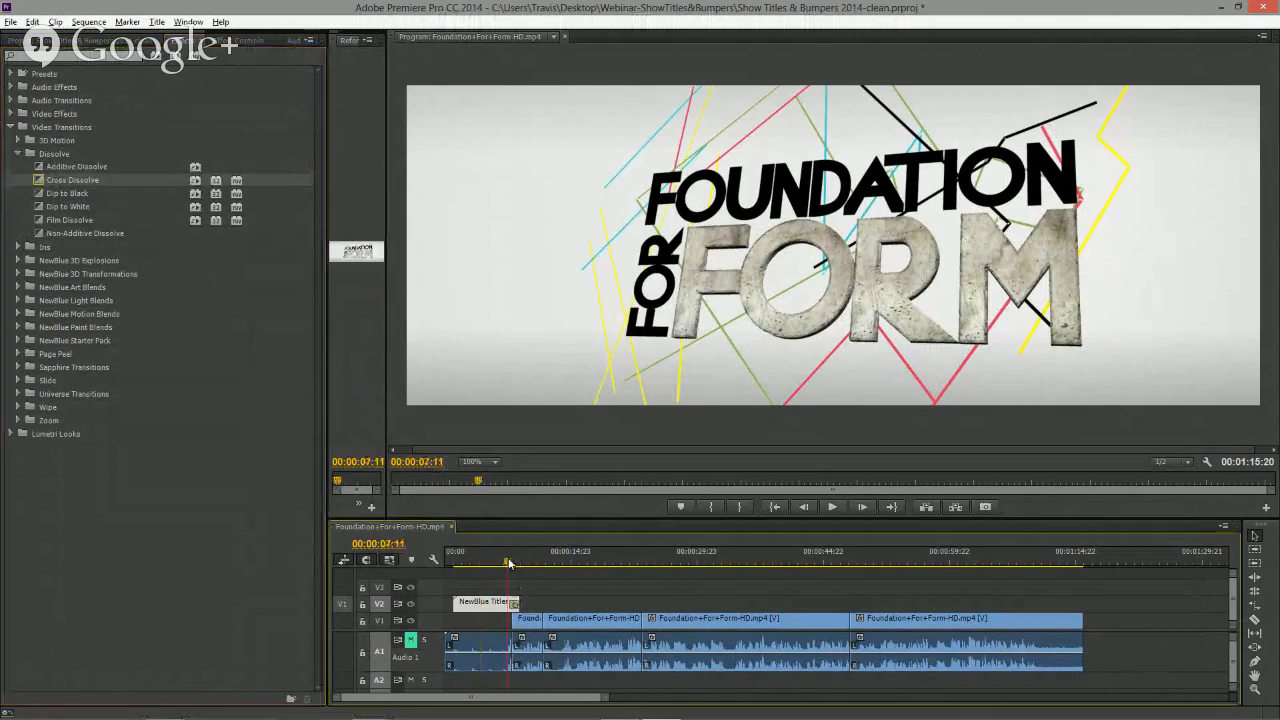
{"action": "key", "text": "space"}
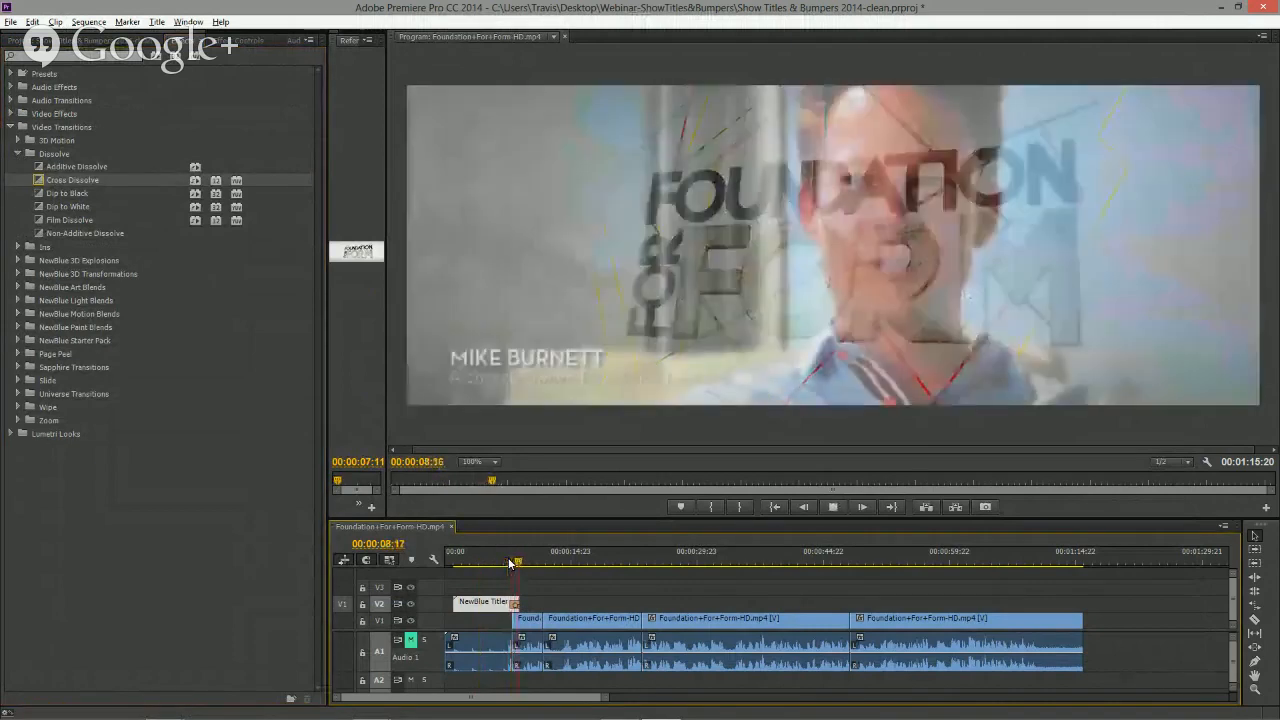
{"action": "key", "text": "space"}
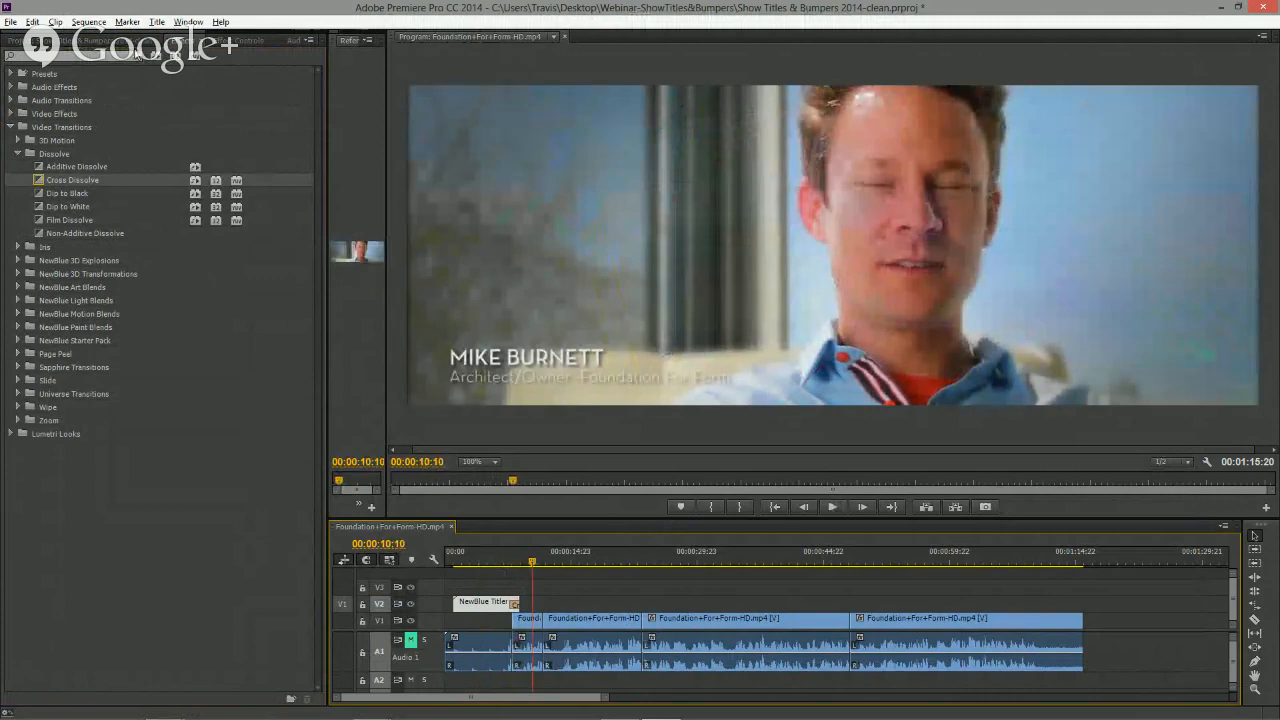
- Place a new NewBlue Titler Pro title clip on track V2 after the bumper and open it in Quick Edit
{"action": "left_click", "coordinate": [80, 42]}
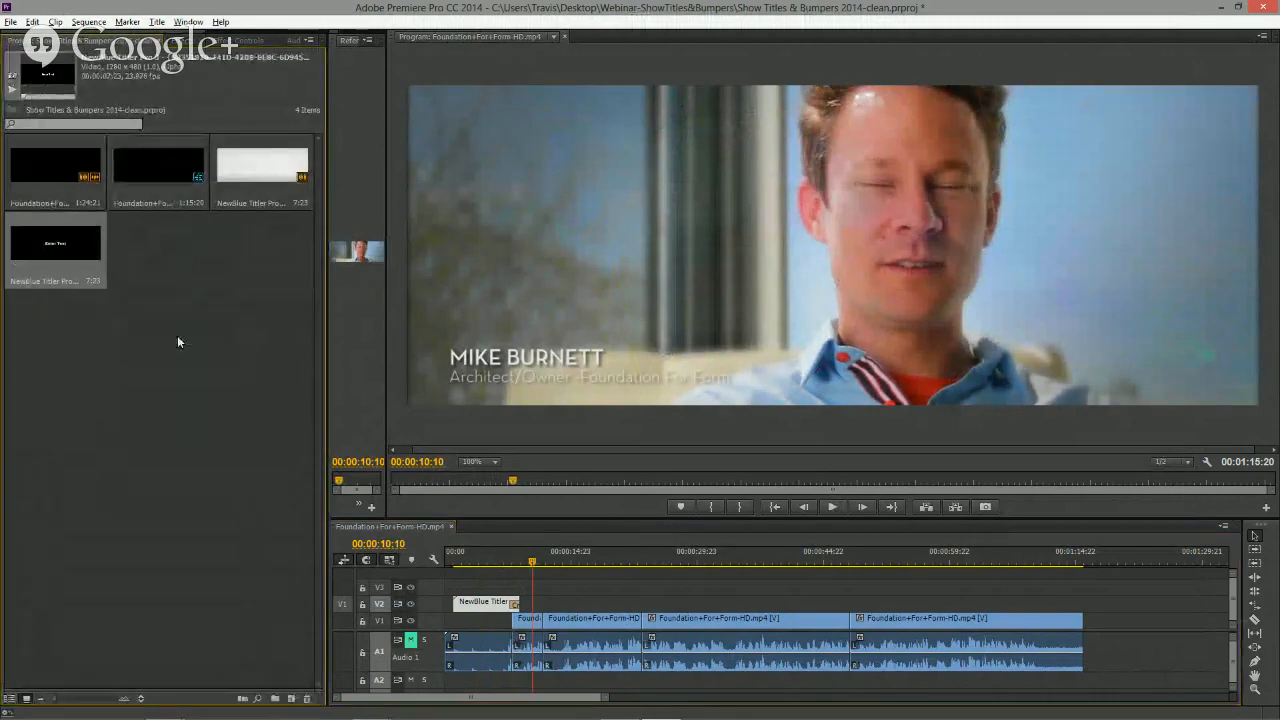
{"action": "left_click", "coordinate": [64, 248]}
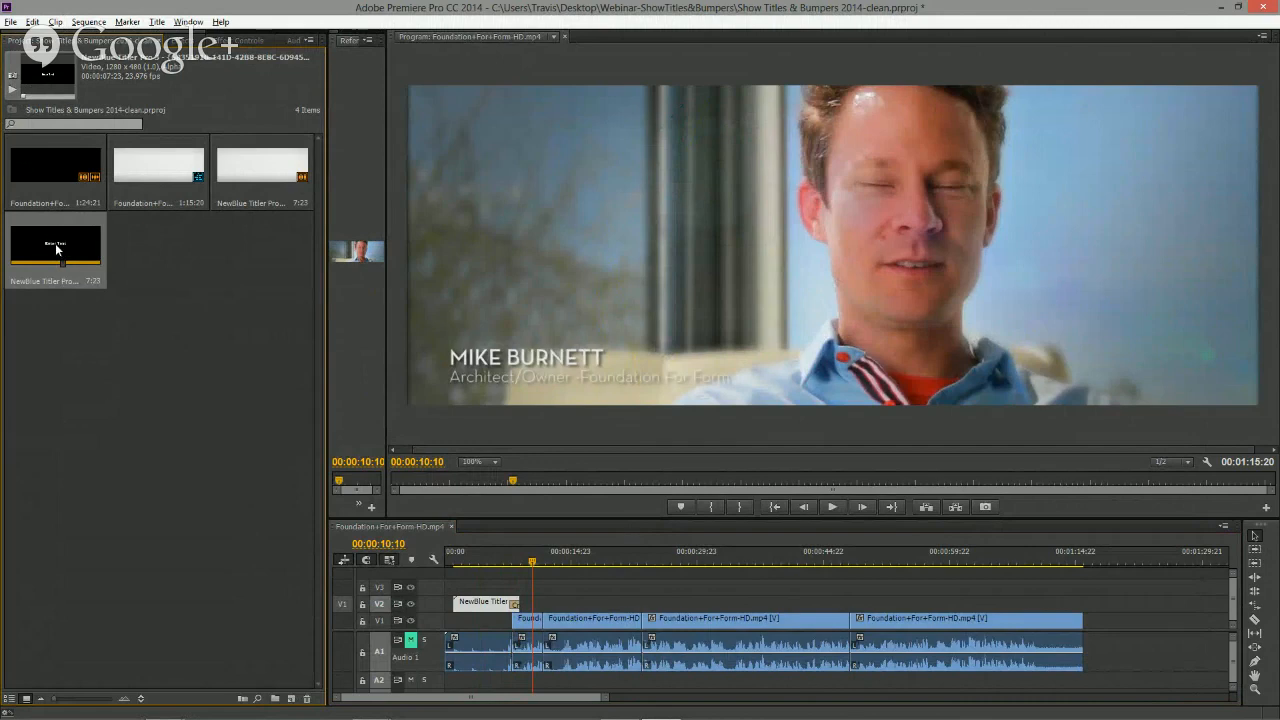
{"action": "left_click_drag", "start_coordinate": [55, 243], "coordinate": [572, 607]}
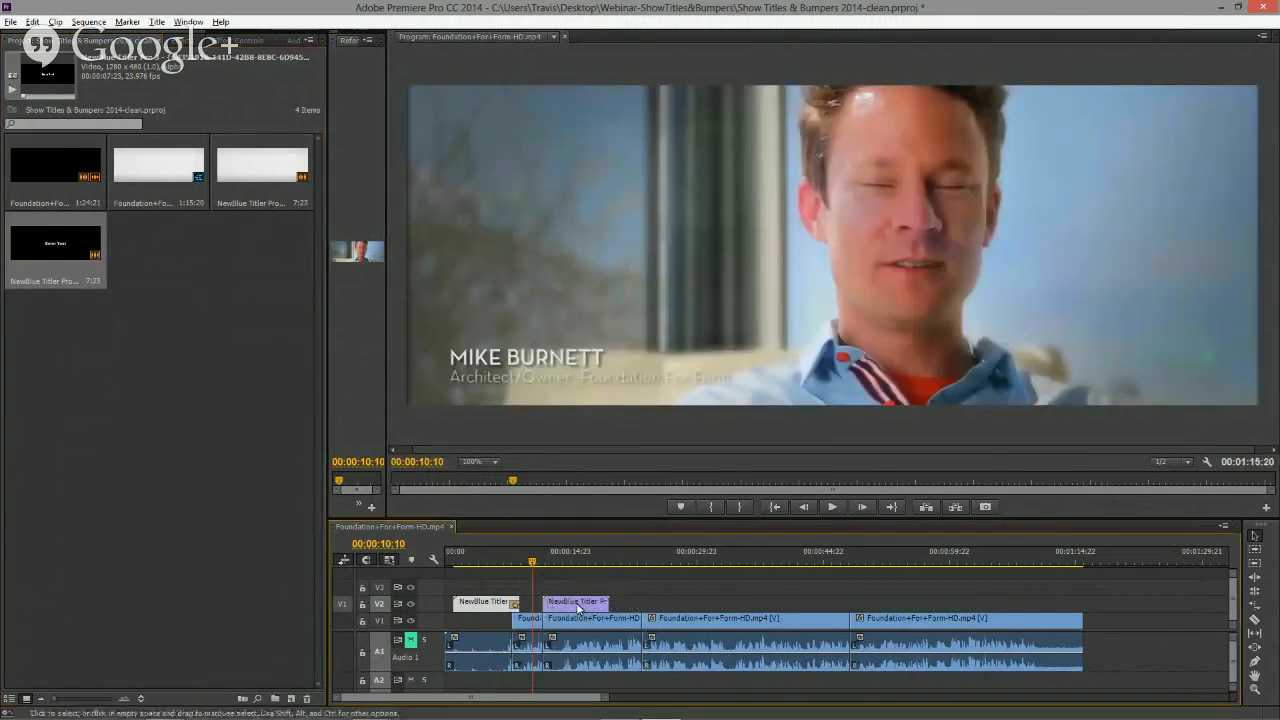
{"action": "left_click", "coordinate": [578, 606]}
{"action": "double_click", "coordinate": [578, 606]}
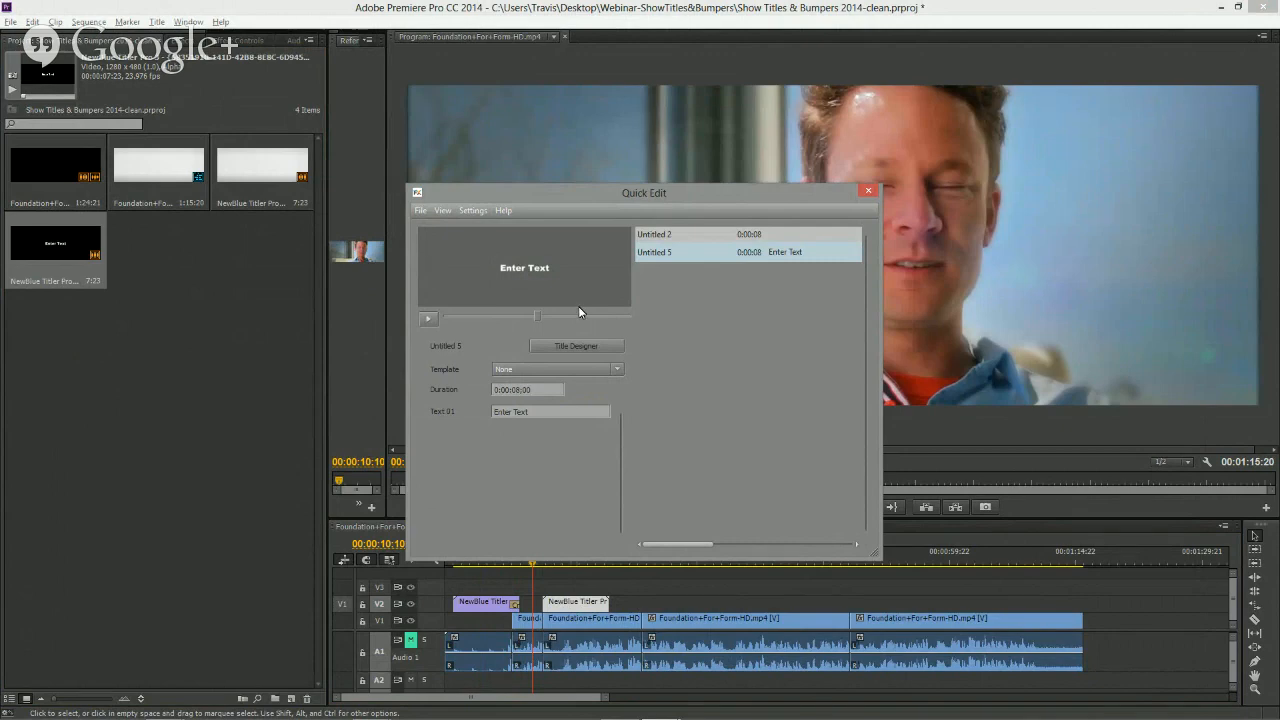
- Set the new title's duration to 4 seconds and open and close the Title Designer
{"action": "left_click", "coordinate": [473, 211]}
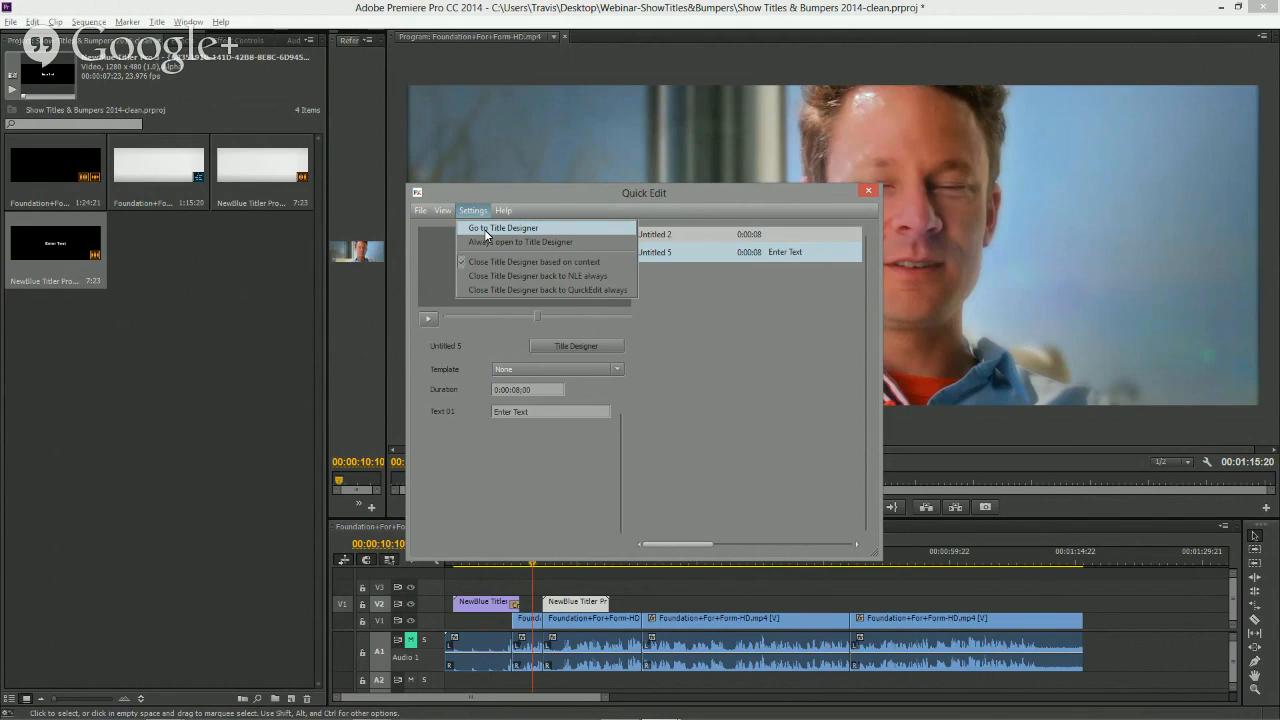
{"action": "left_click", "coordinate": [545, 491]}
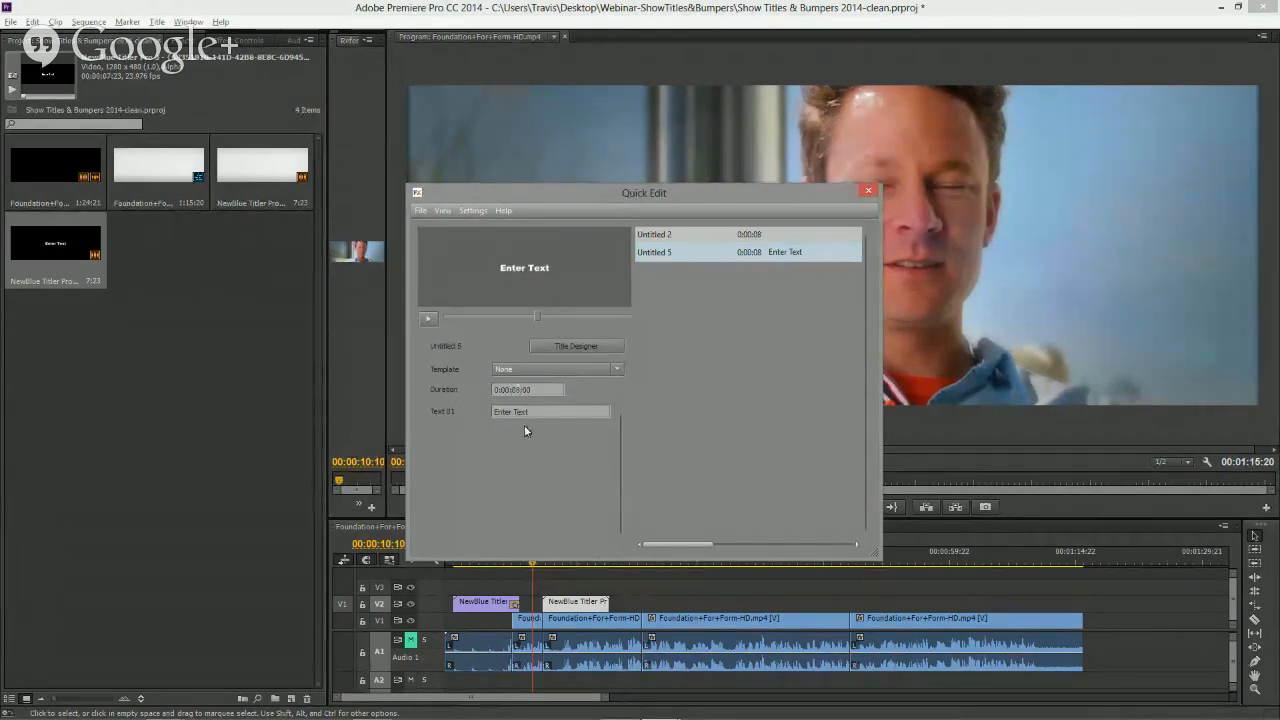
{"action": "type", "text": "4"}
{"action": "left_click", "coordinate": [576, 346]}
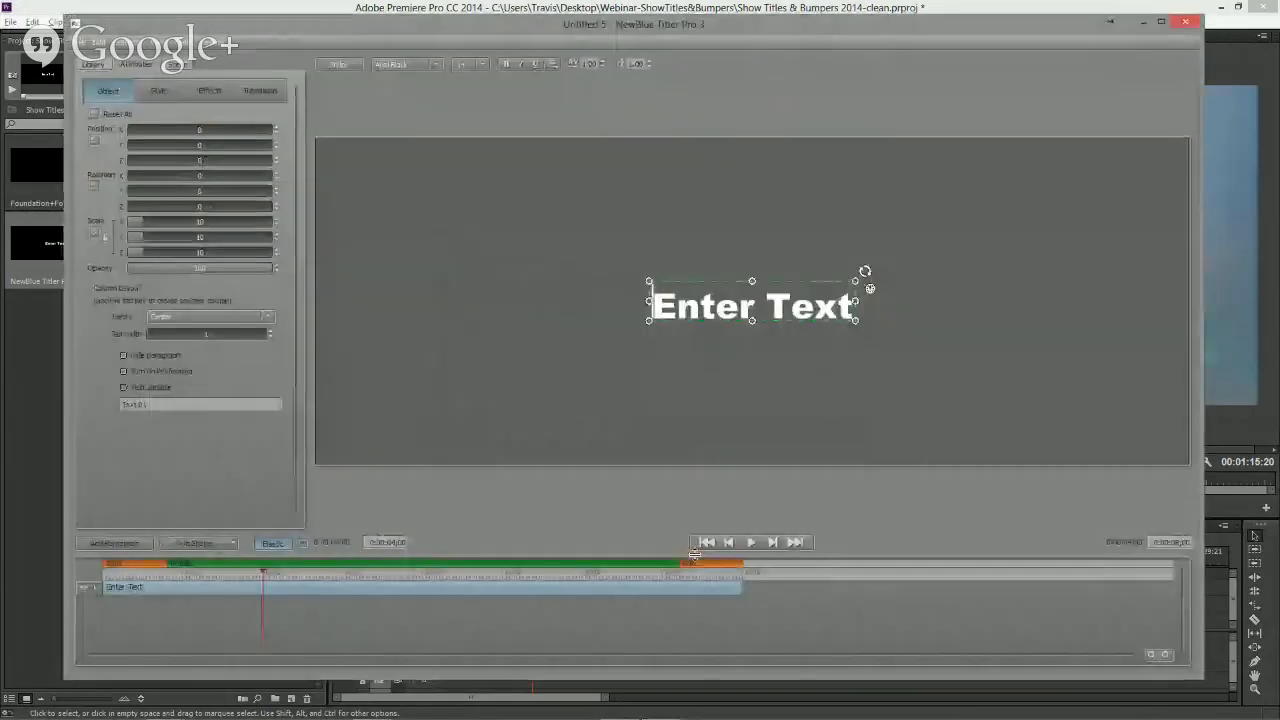
{"action": "left_click", "coordinate": [1187, 22]}
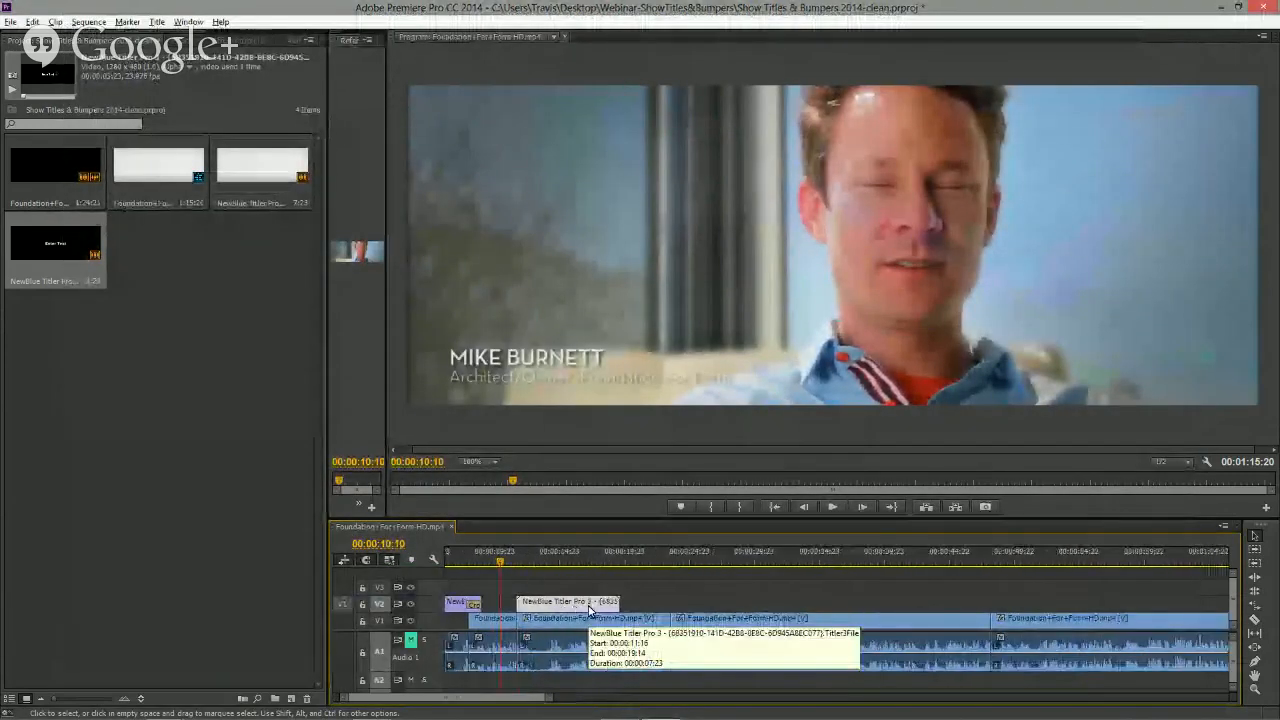
- Move the new title clip to start at the playhead at 00:00:15:16
{"action": "scroll", "coordinate": [588, 610], "scroll_direction": "up", "scroll_amount": 3}
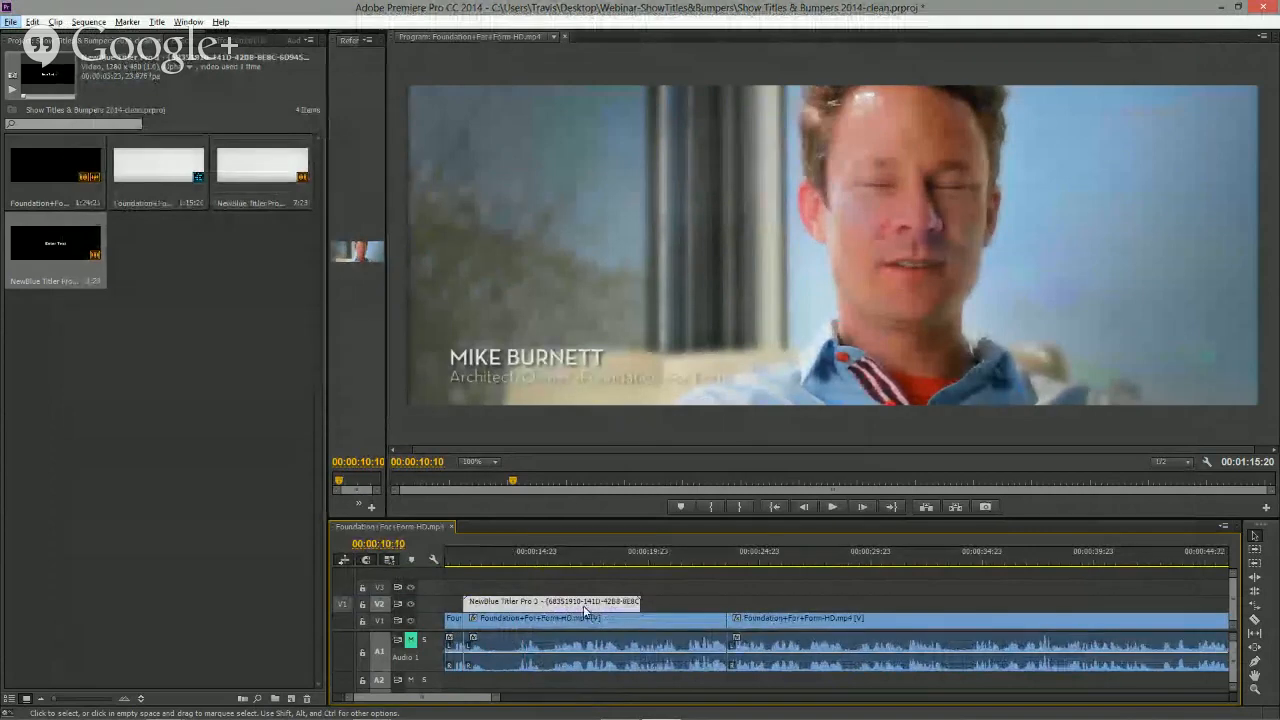
{"action": "left_click", "coordinate": [543, 563]}
{"action": "mouse_move", "coordinate": [543, 563]}
{"action": "left_mouse_down"}
{"action": "mouse_move", "coordinate": [562, 563]}
{"action": "mouse_move", "coordinate": [525, 566]}
{"action": "mouse_move", "coordinate": [552, 563]}
{"action": "left_mouse_up"}
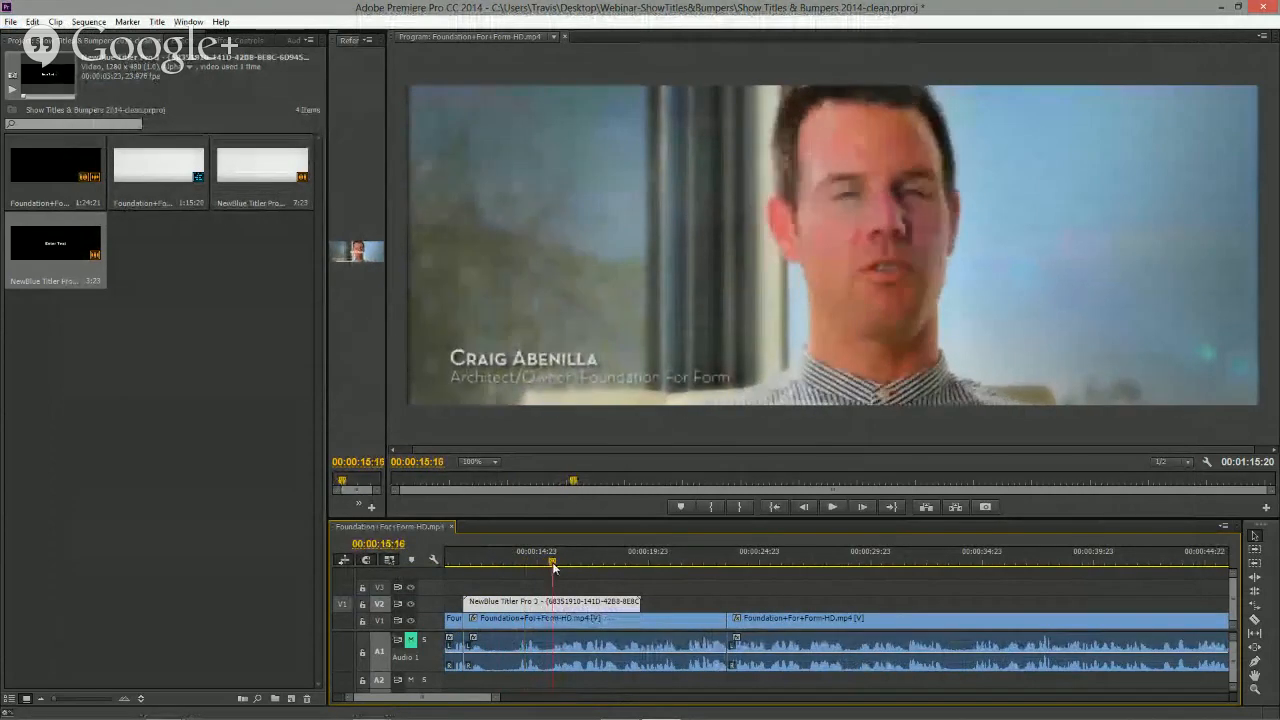
{"action": "left_click_drag", "start_coordinate": [638, 603], "coordinate": [552, 603]}
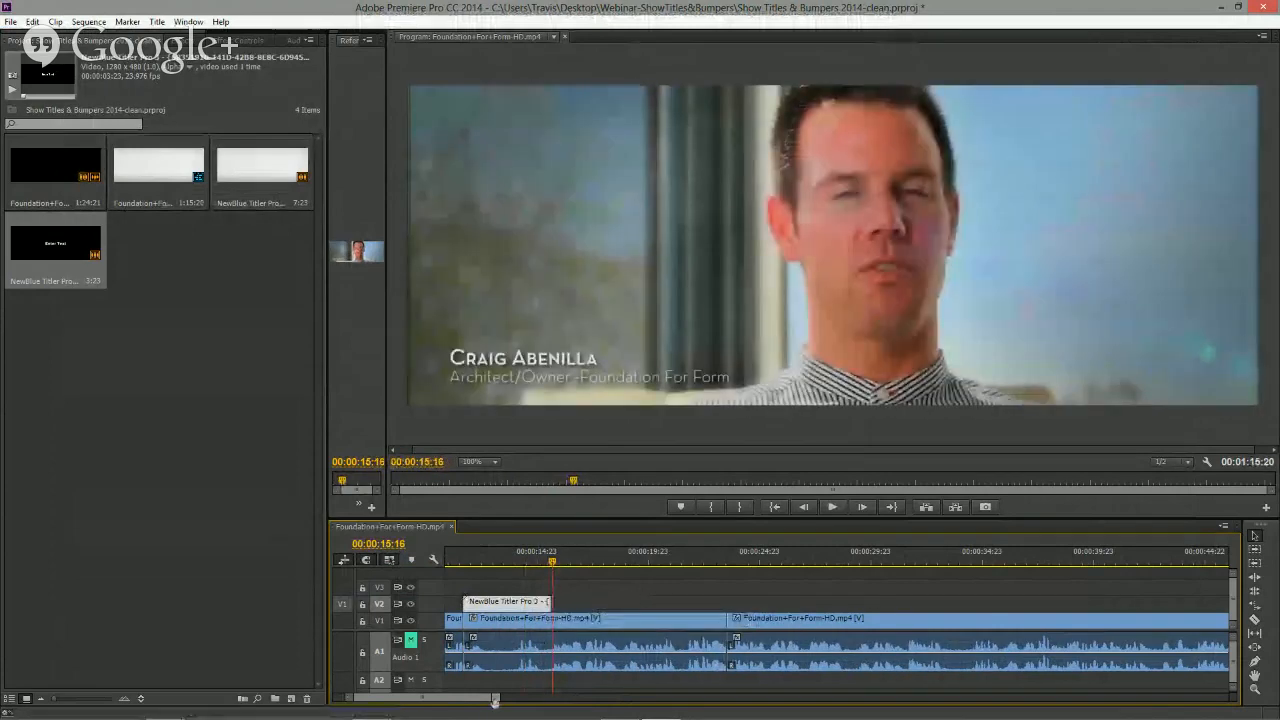
- Open the new title clip in the Title Designer and zoom its timeline to fit
{"action": "scroll", "coordinate": [511, 643], "scroll_direction": "up", "scroll_amount": 1}
{"action": "scroll", "coordinate": [511, 643], "scroll_direction": "down", "scroll_amount": 3}
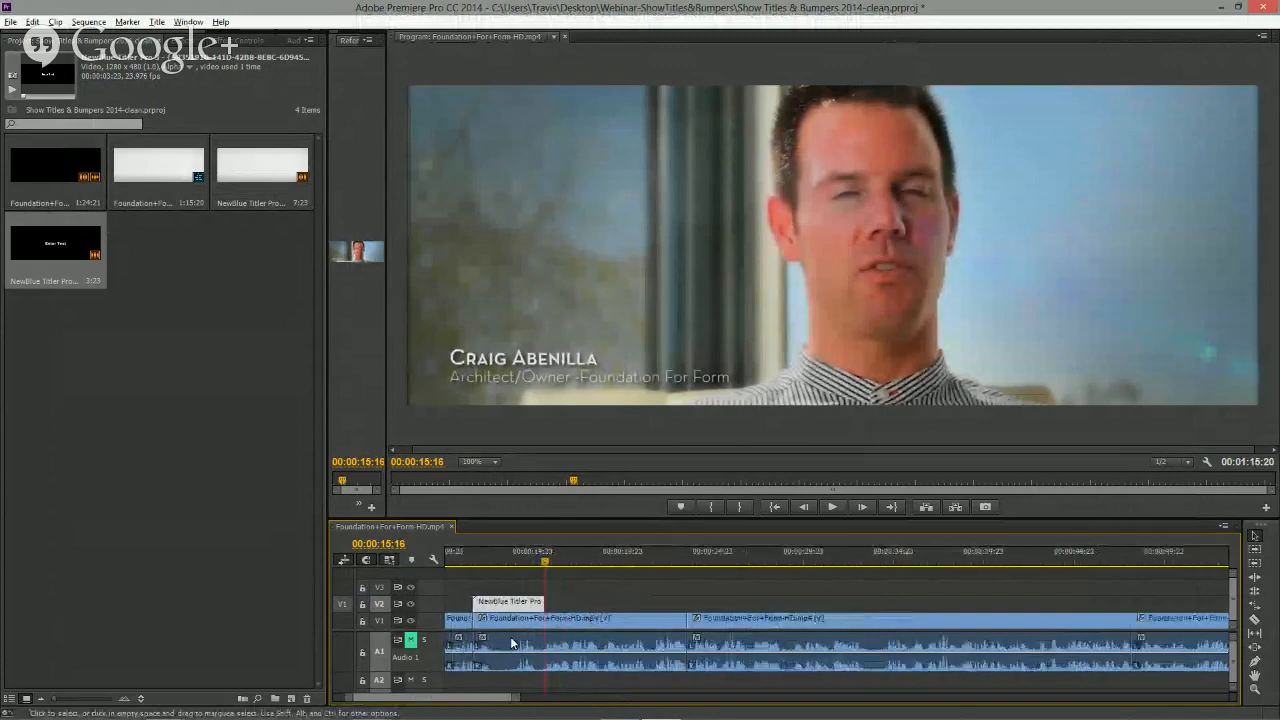
{"action": "left_click_drag", "start_coordinate": [509, 698], "coordinate": [479, 698]}
{"action": "double_click", "coordinate": [619, 604]}
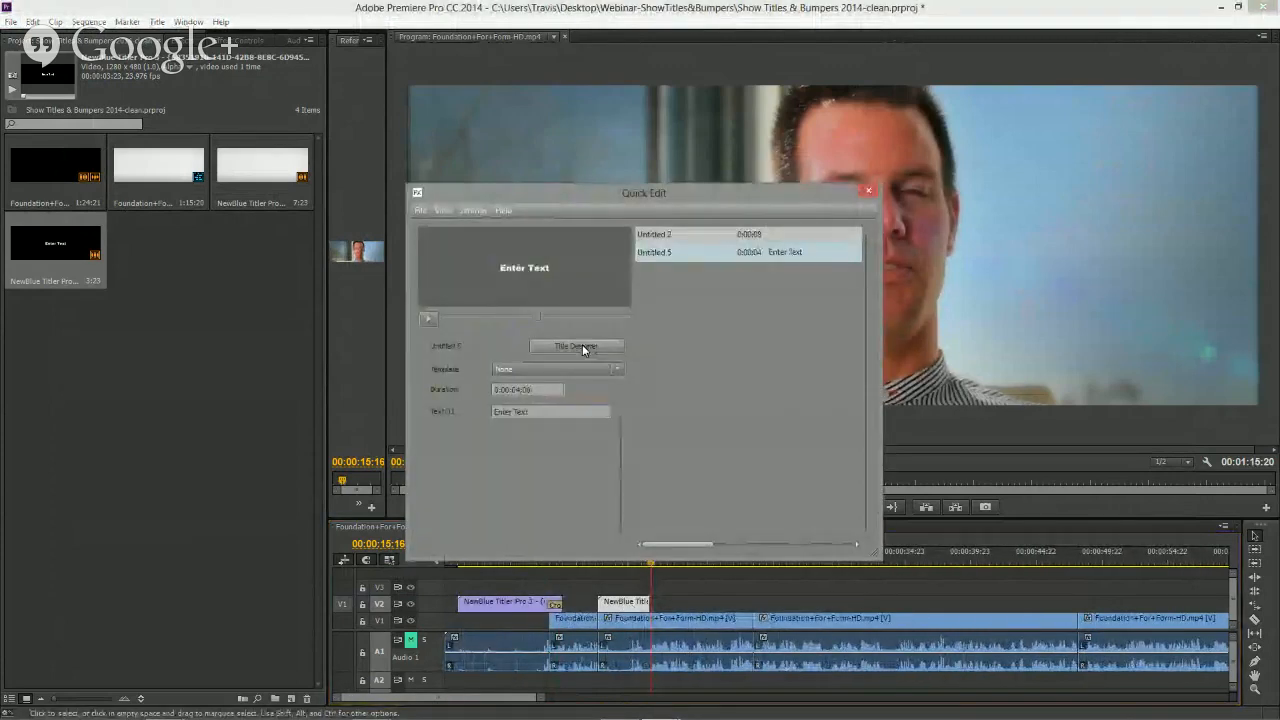
{"action": "left_click", "coordinate": [579, 345]}
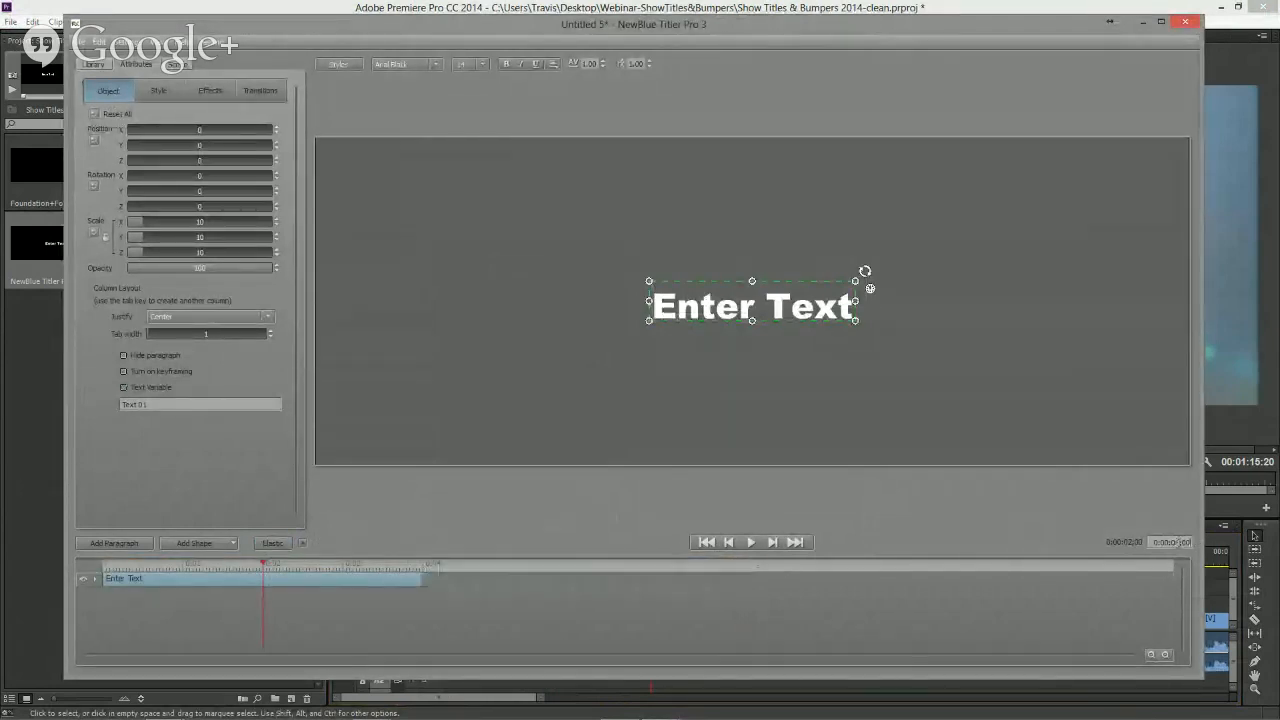
{"action": "left_click", "coordinate": [1150, 654]}
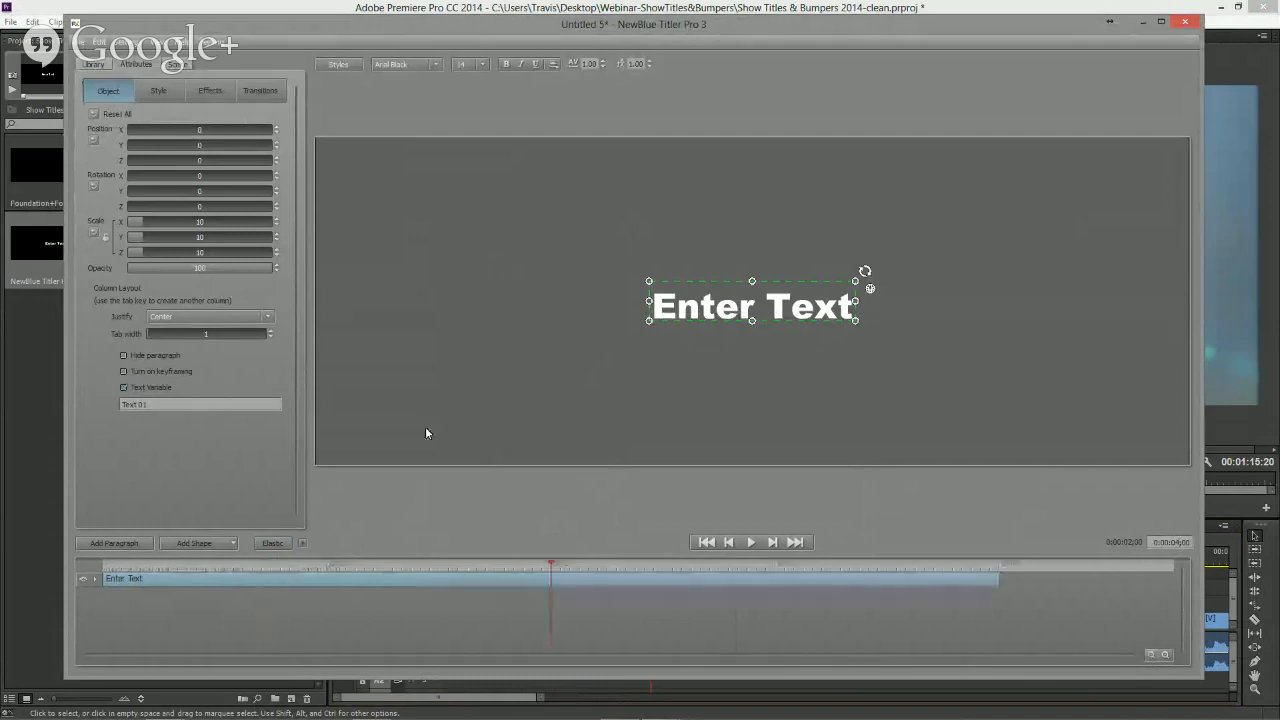
- Replace the placeholder text with "Hillcrest"
{"action": "left_click", "coordinate": [716, 310]}
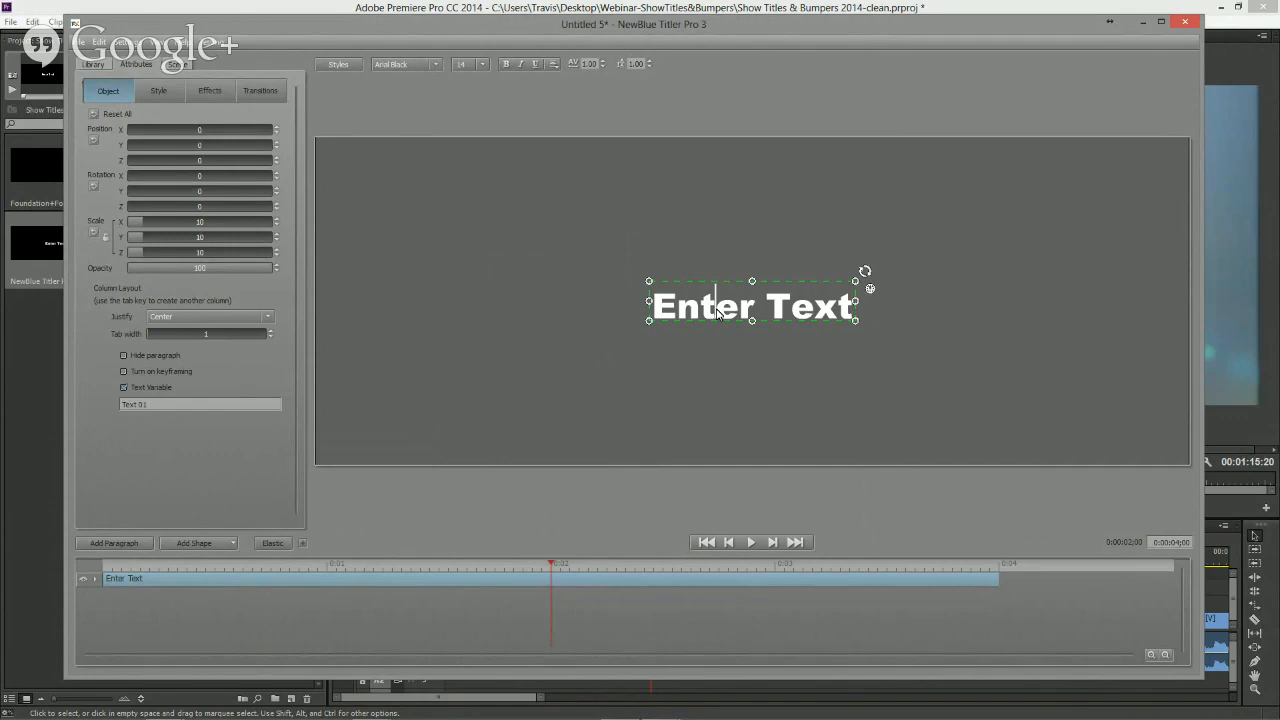
{"action": "key", "text": "ctrl+a"}
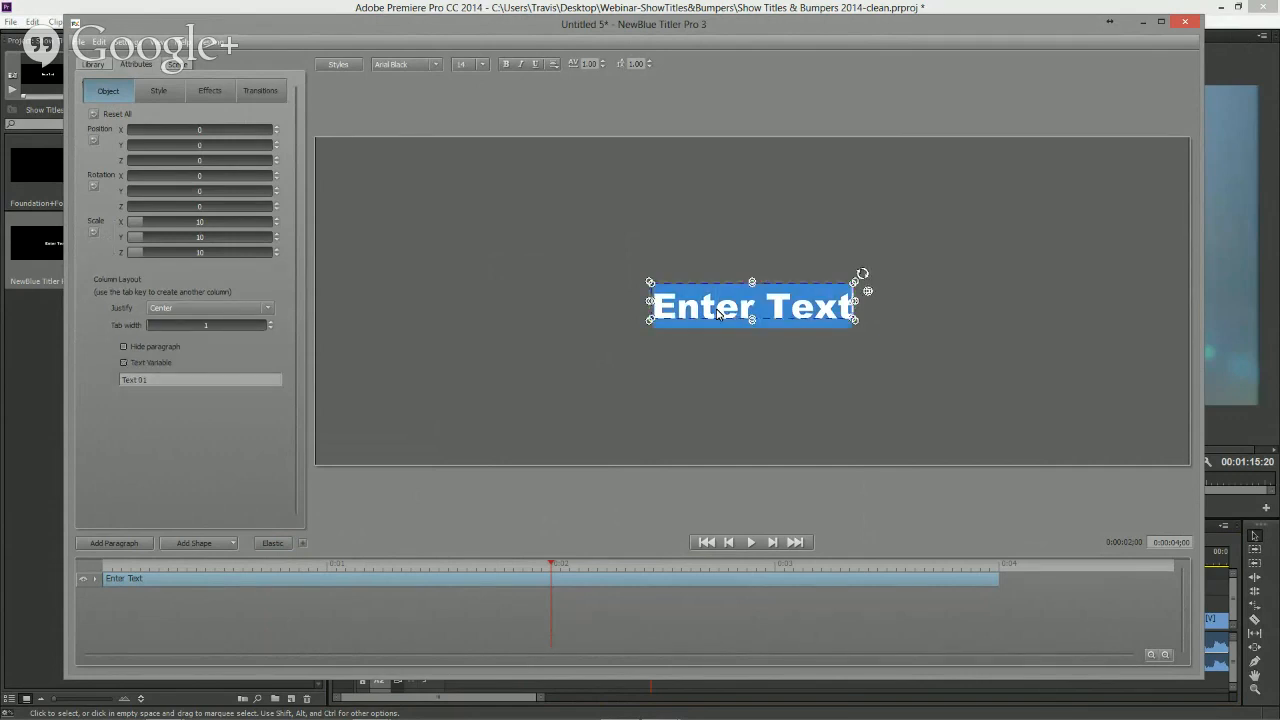
{"action": "type", "text": "Hillcrest"}
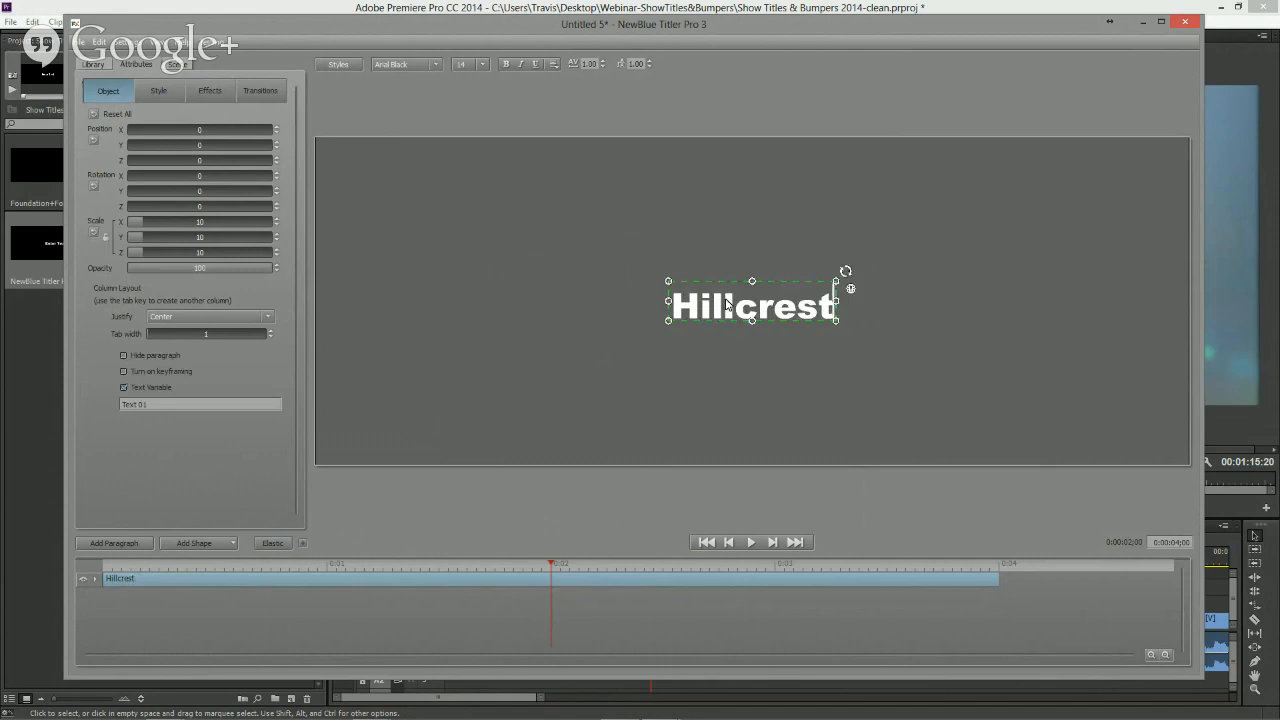
- Change the title's font to Serreria Sobria and scale the text up to about 15.2
{"action": "left_click", "coordinate": [436, 66]}
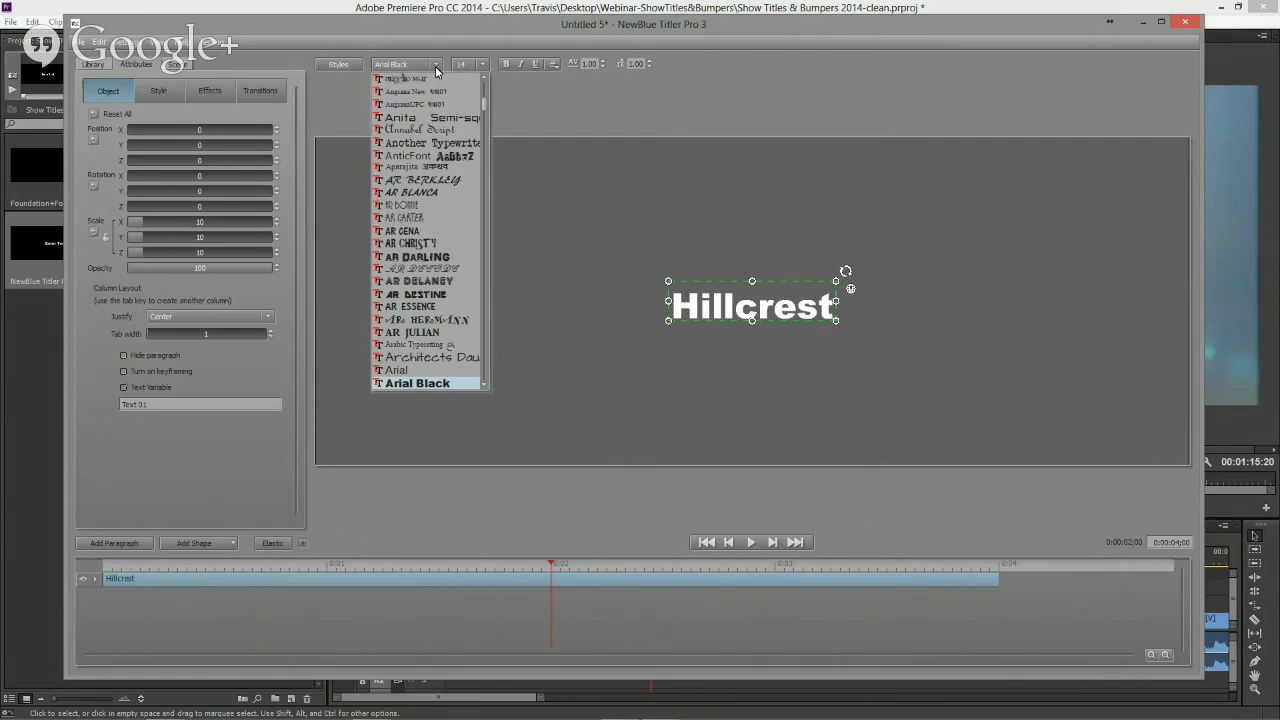
{"action": "scroll", "coordinate": [430, 230], "scroll_direction": "down", "scroll_amount": 15}
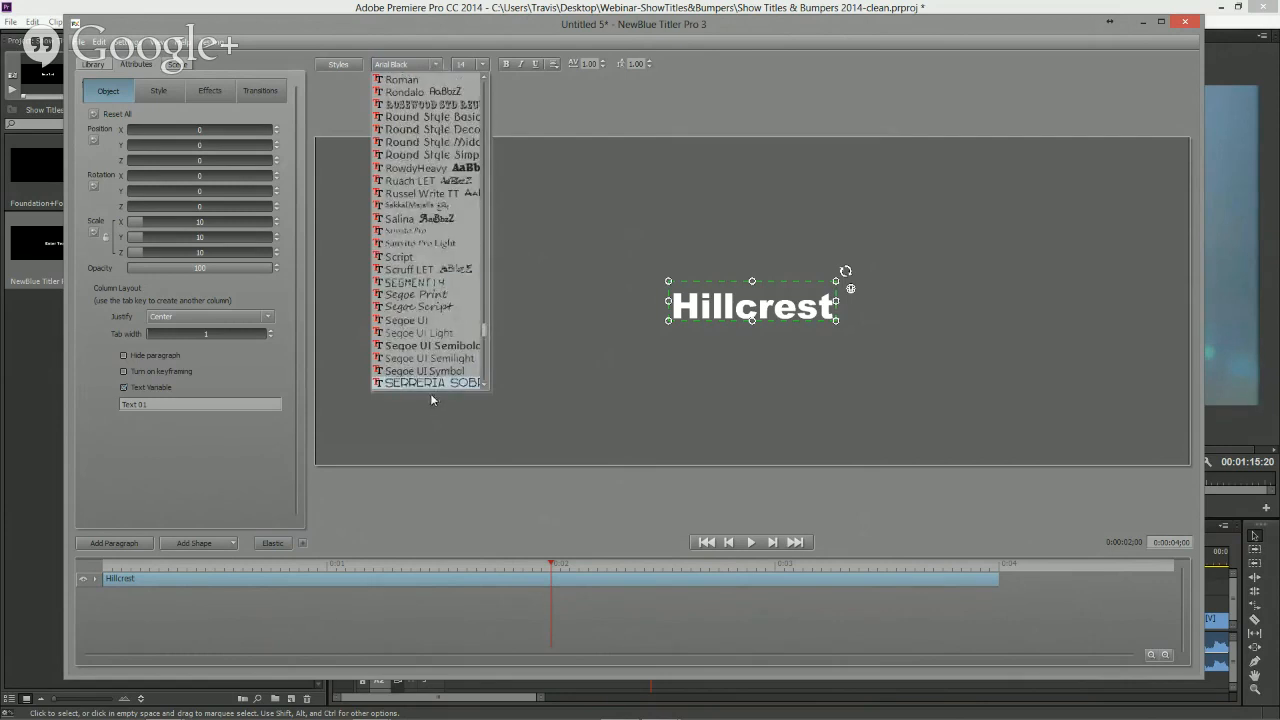
{"action": "left_click", "coordinate": [436, 384]}
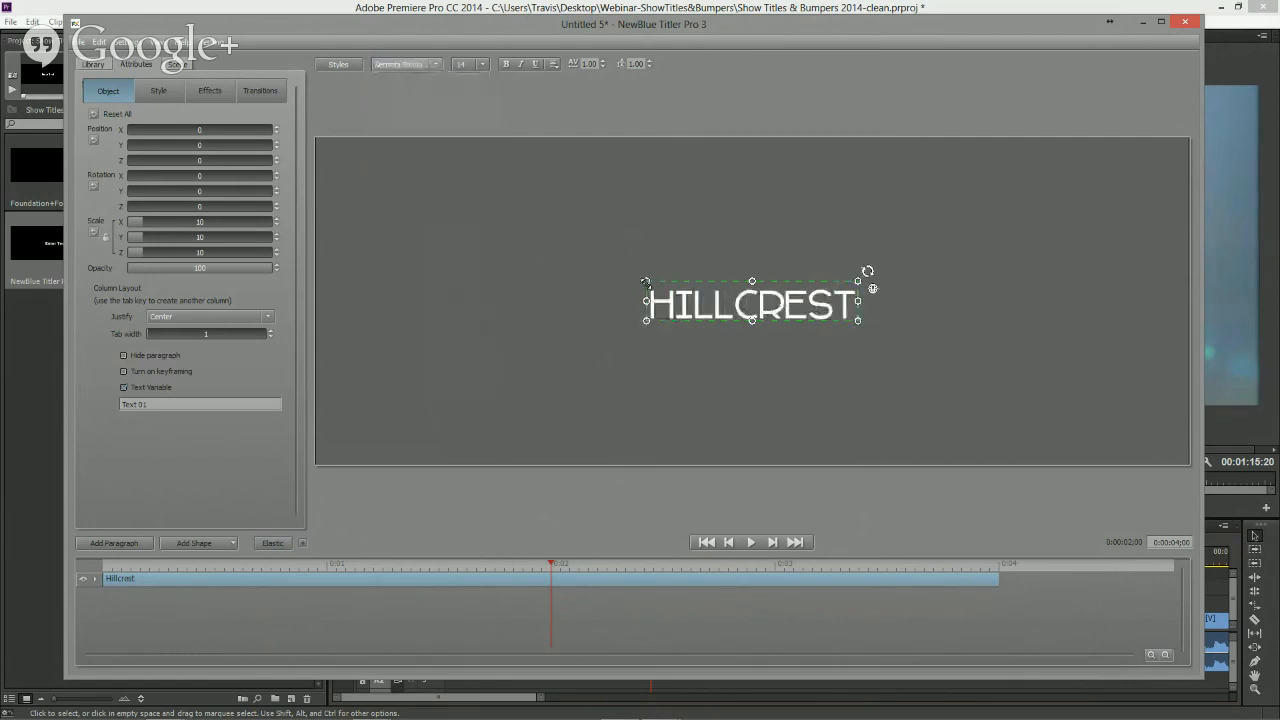
{"action": "left_click_drag", "start_coordinate": [646, 283], "coordinate": [623, 254]}
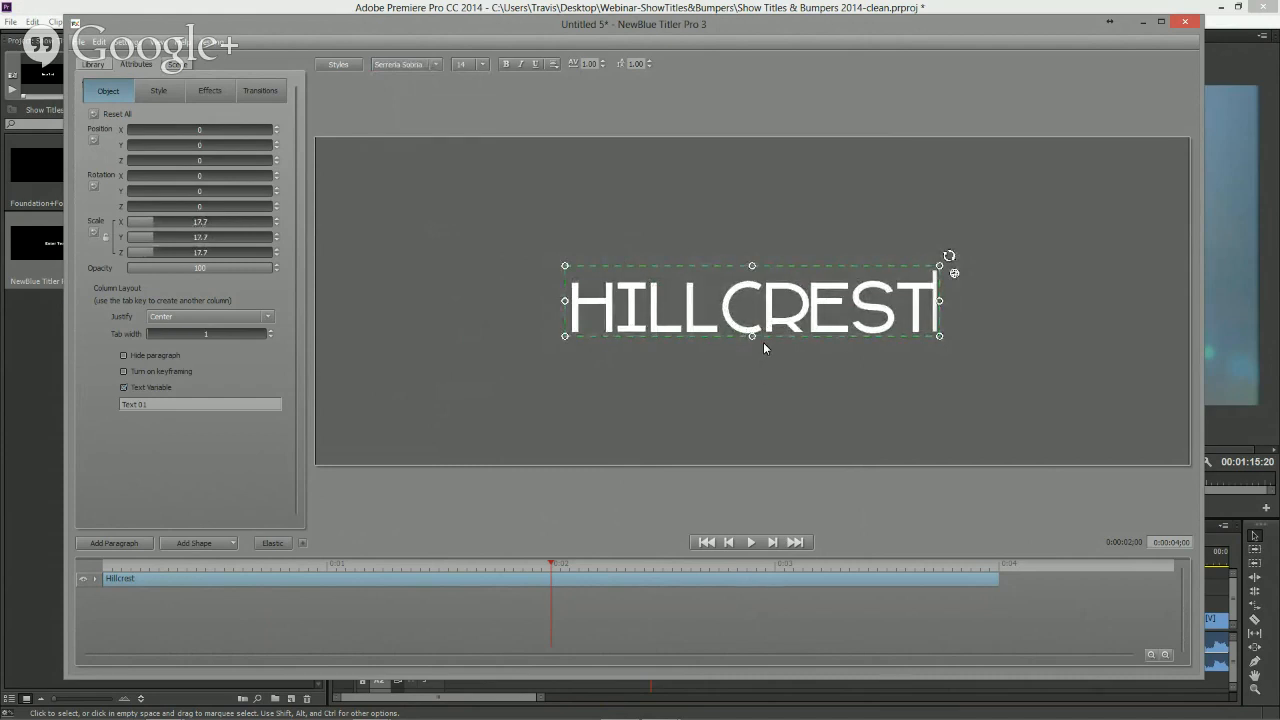
{"action": "left_click_drag", "start_coordinate": [565, 266], "coordinate": [577, 270]}
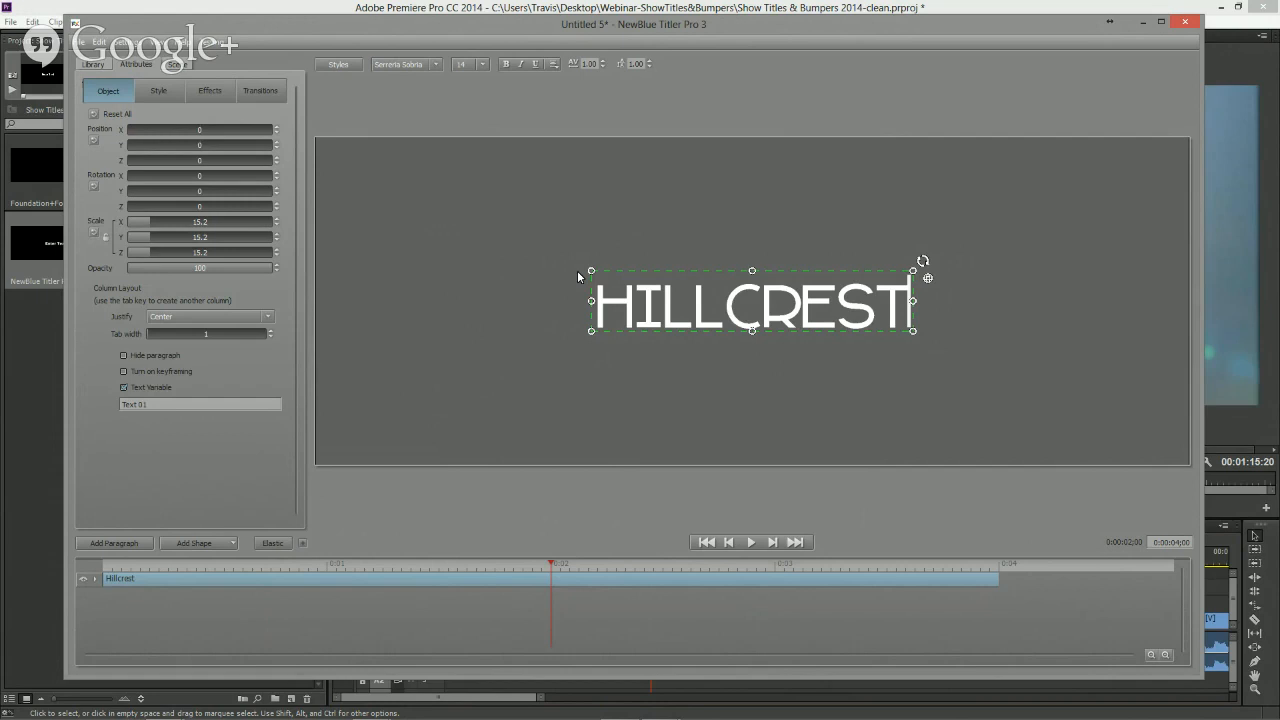
- Add a Face style layer offset 100 in X and 100 in Y with 40% opacity
{"action": "left_click", "coordinate": [163, 94]}
{"action": "left_click", "coordinate": [94, 141]}
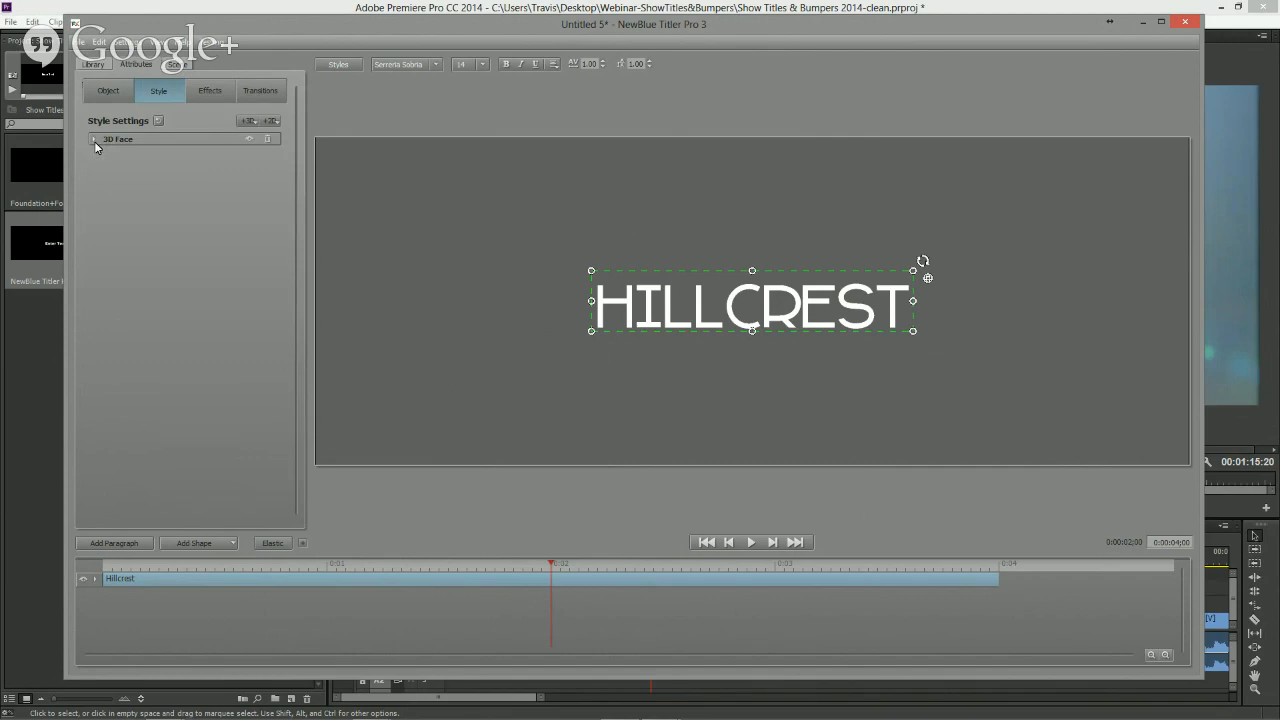
{"action": "left_click", "coordinate": [256, 122]}
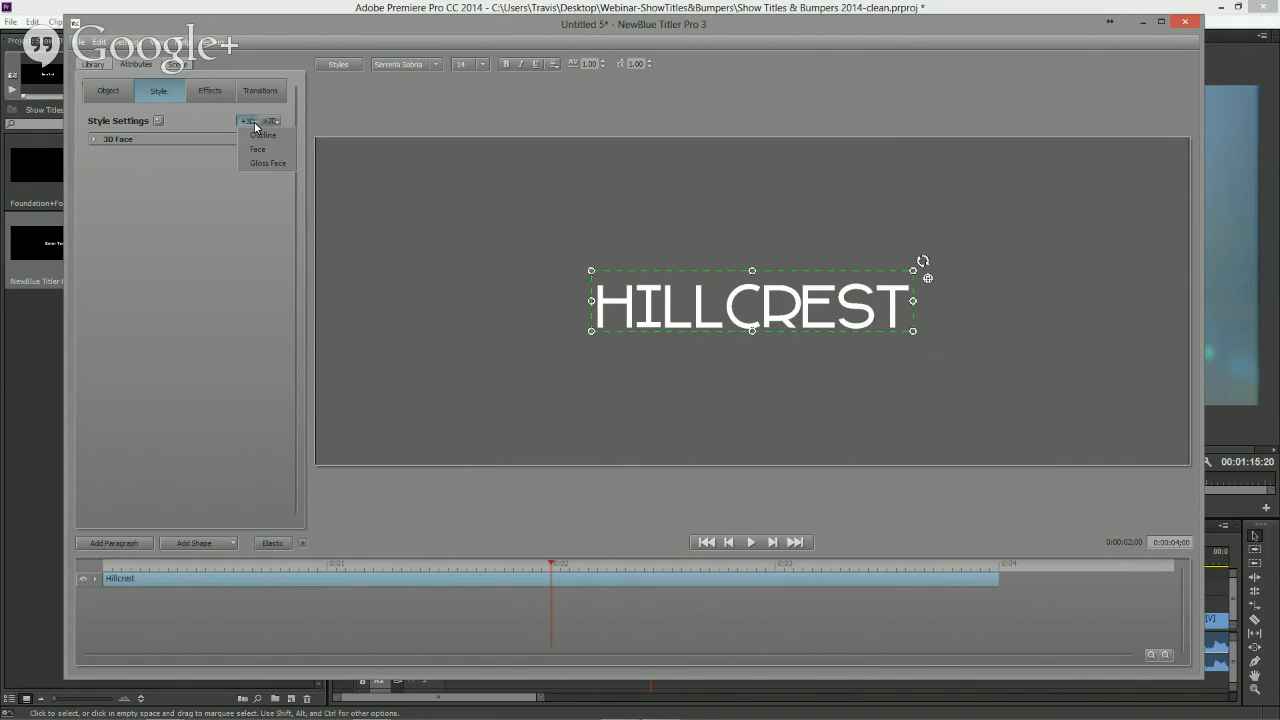
{"action": "left_click", "coordinate": [262, 150]}
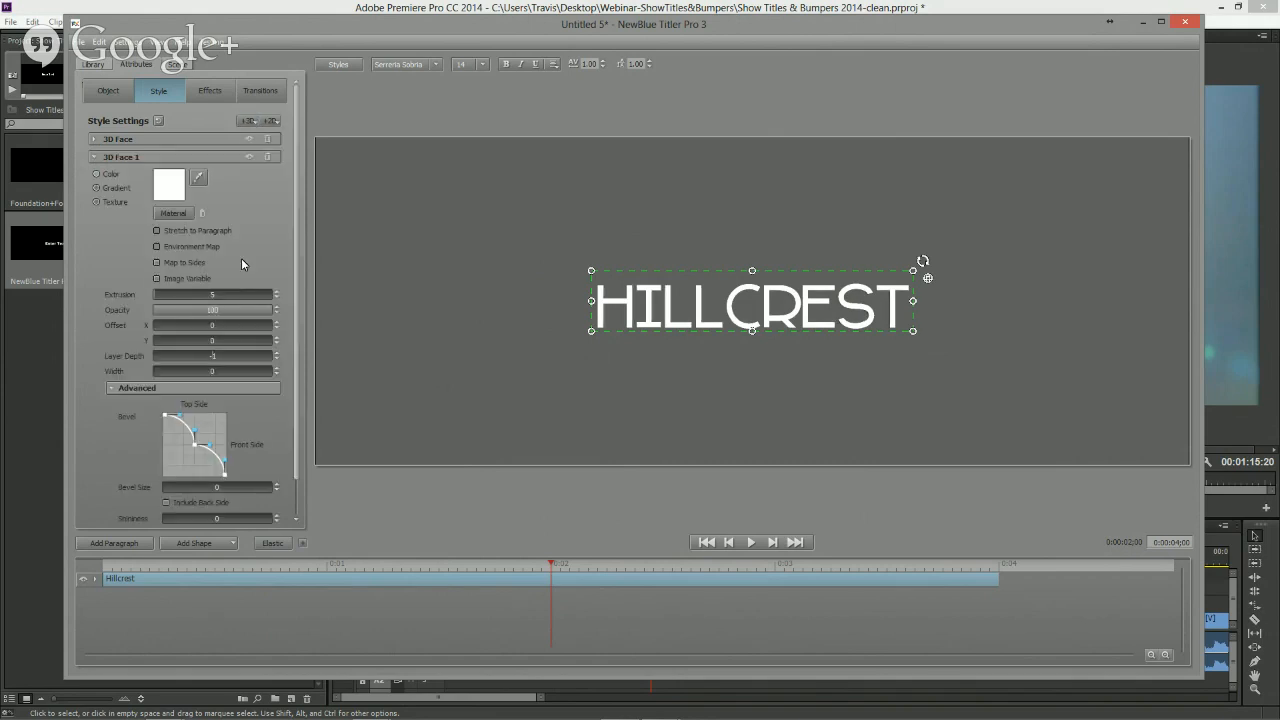
{"action": "left_click_drag", "start_coordinate": [200, 330], "coordinate": [360, 335]}
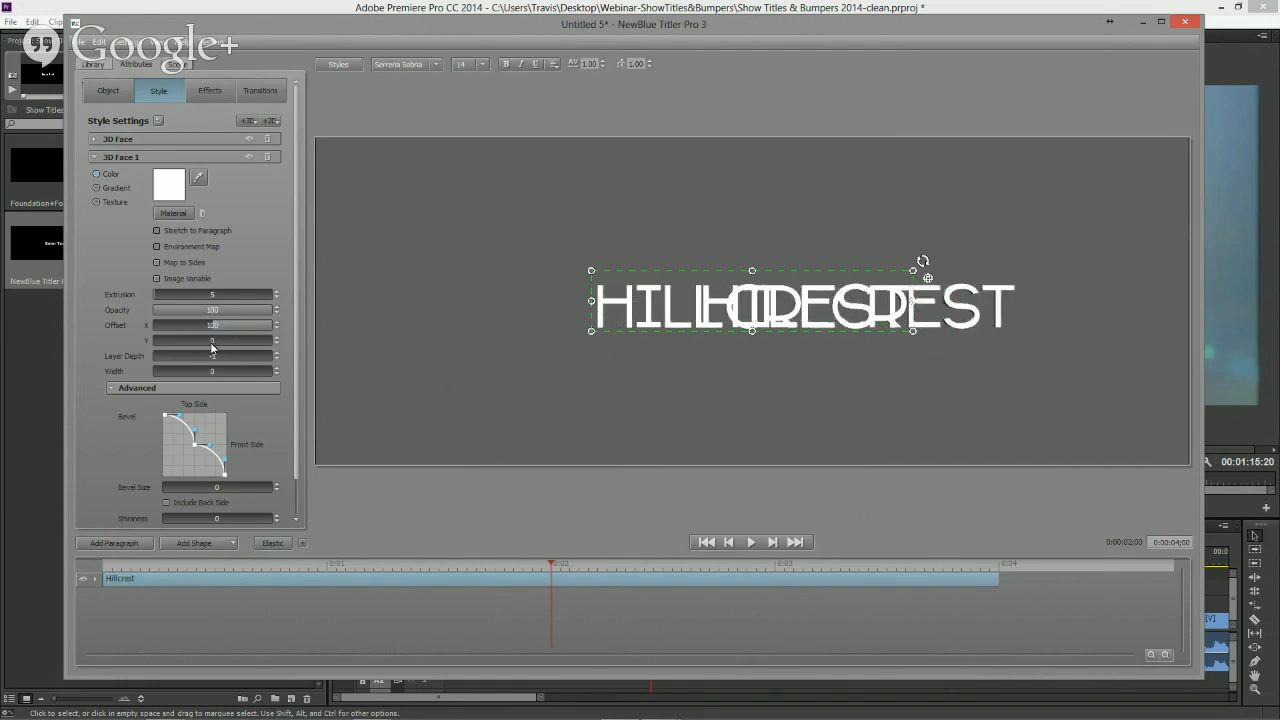
{"action": "left_click_drag", "start_coordinate": [205, 340], "coordinate": [357, 349]}
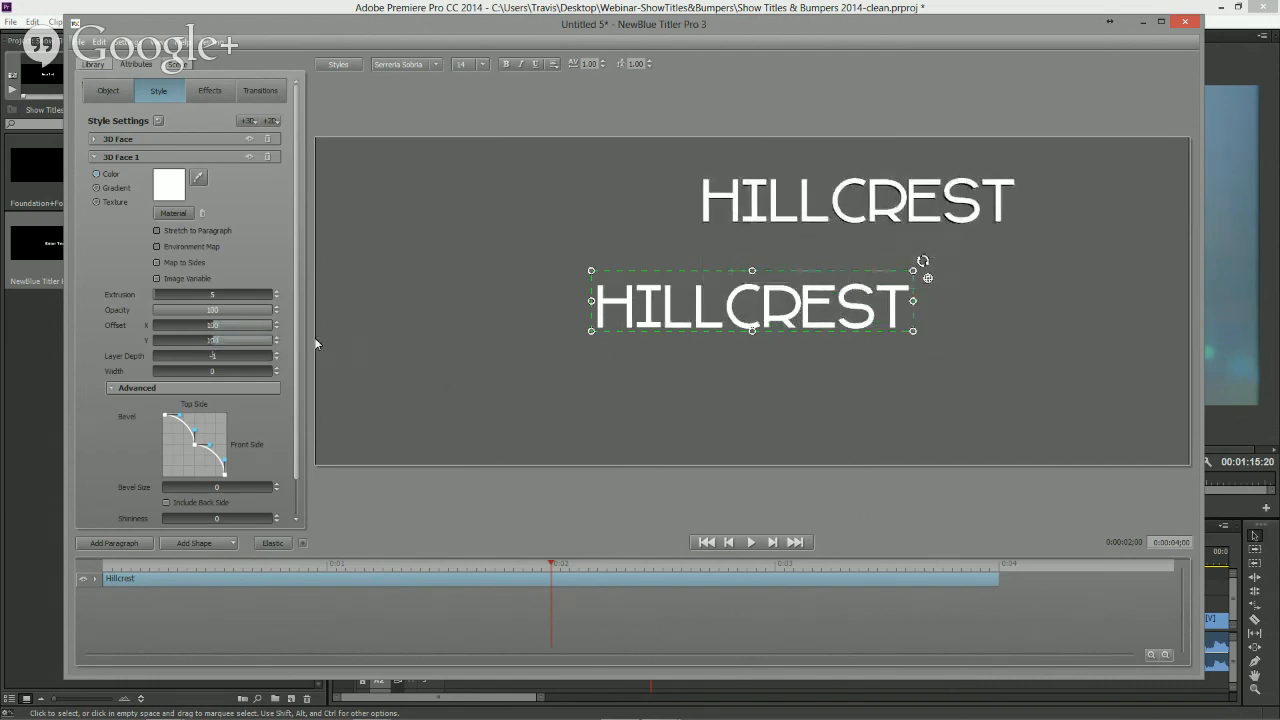
{"action": "mouse_move", "coordinate": [590, 269]}
{"action": "left_mouse_down"}
{"action": "mouse_move", "coordinate": [634, 279]}
{"action": "mouse_move", "coordinate": [612, 274]}
{"action": "left_mouse_up"}
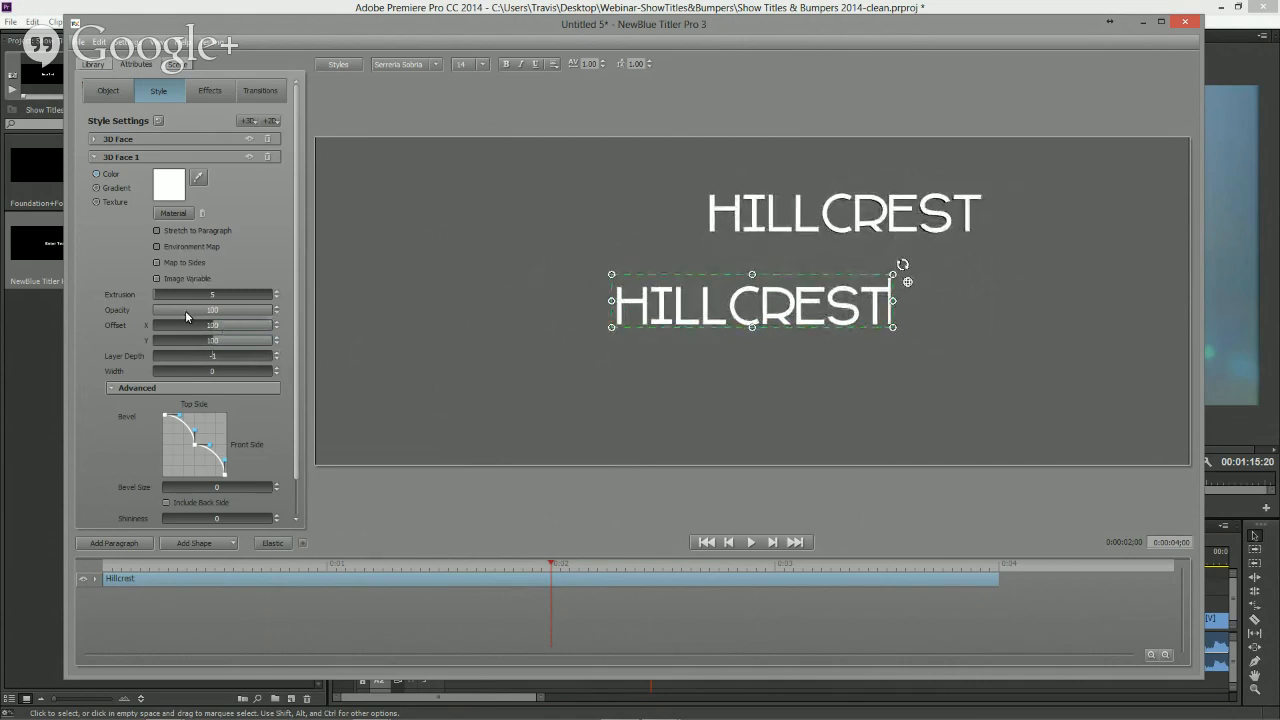
{"action": "left_click_drag", "start_coordinate": [240, 311], "coordinate": [115, 305]}
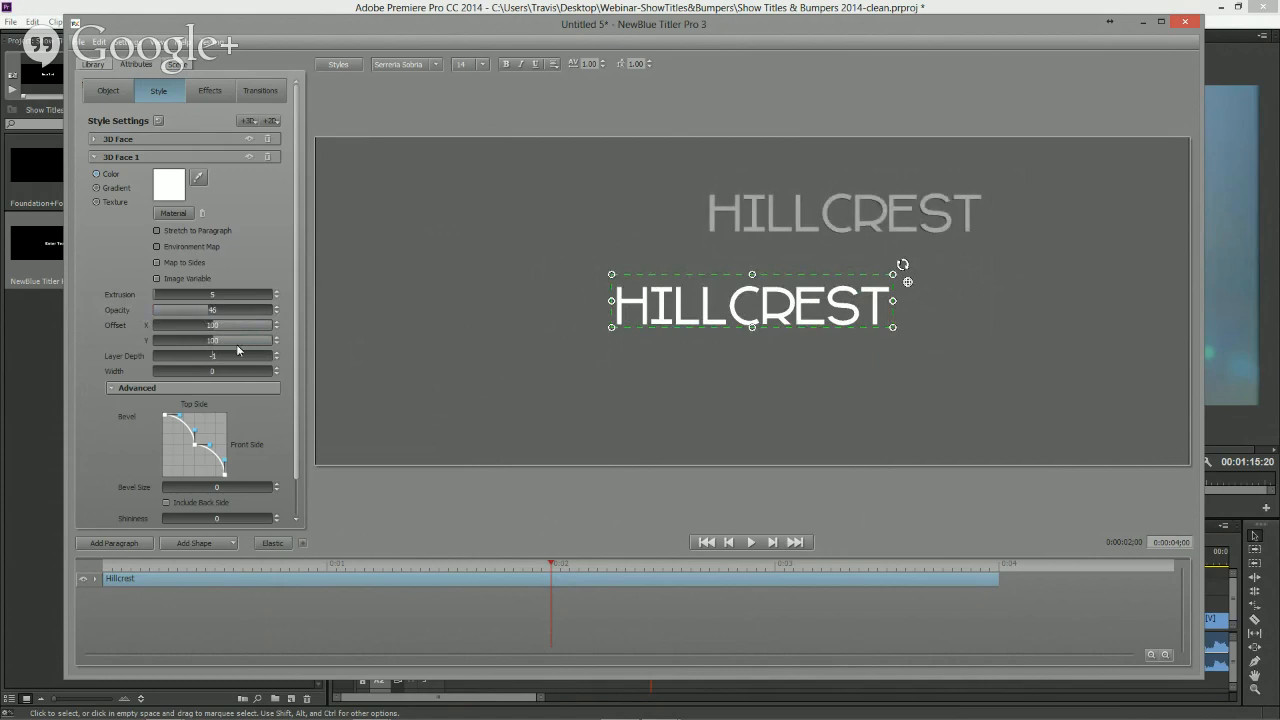
- Add a second Face layer offset -100 in X toward the lower left, with reduced opacity and layer depth -100
{"action": "left_click", "coordinate": [247, 121]}
{"action": "left_click", "coordinate": [258, 151]}
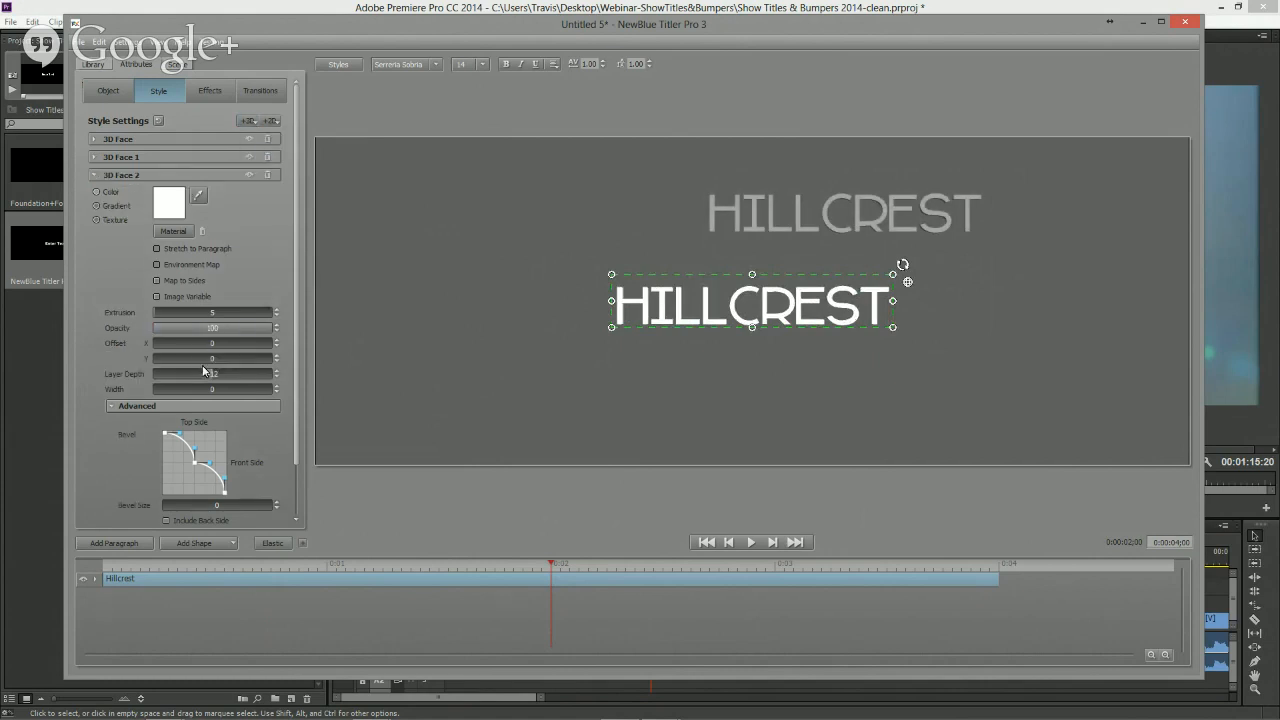
{"action": "left_click_drag", "start_coordinate": [222, 345], "coordinate": [4, 340]}
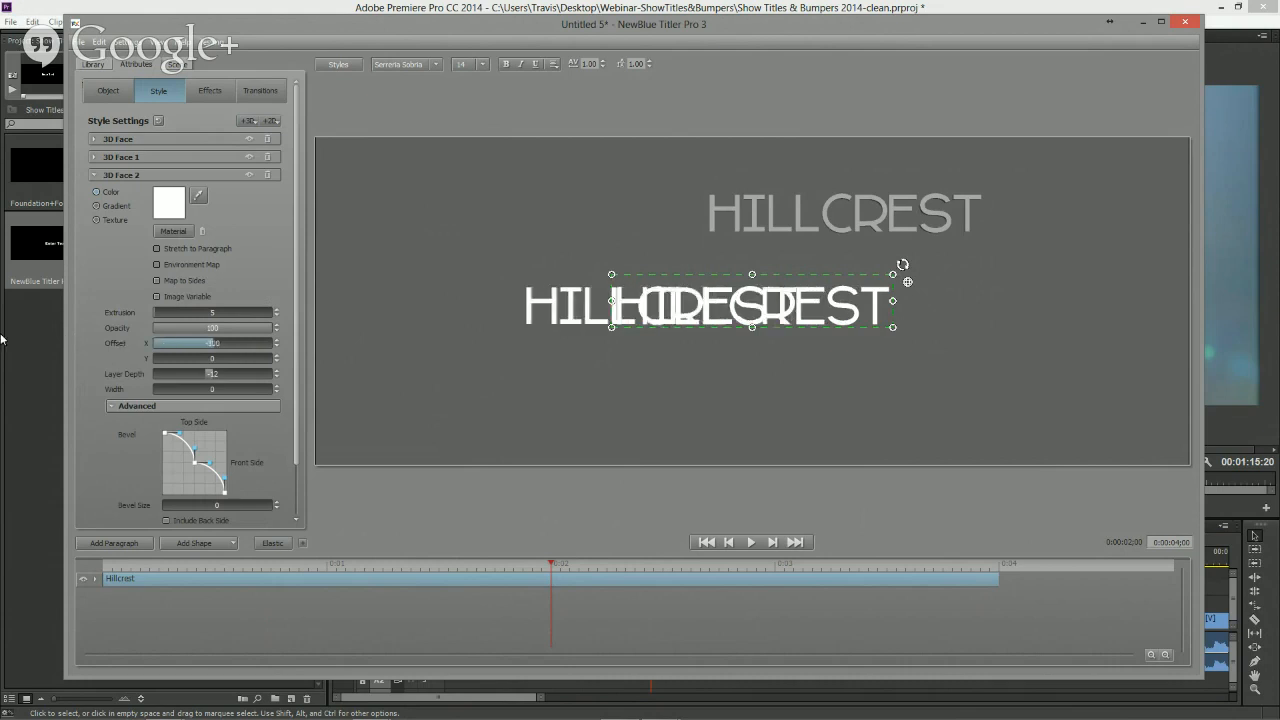
{"action": "left_click_drag", "start_coordinate": [223, 362], "coordinate": [62, 352]}
{"action": "left_click_drag", "start_coordinate": [222, 328], "coordinate": [149, 327]}
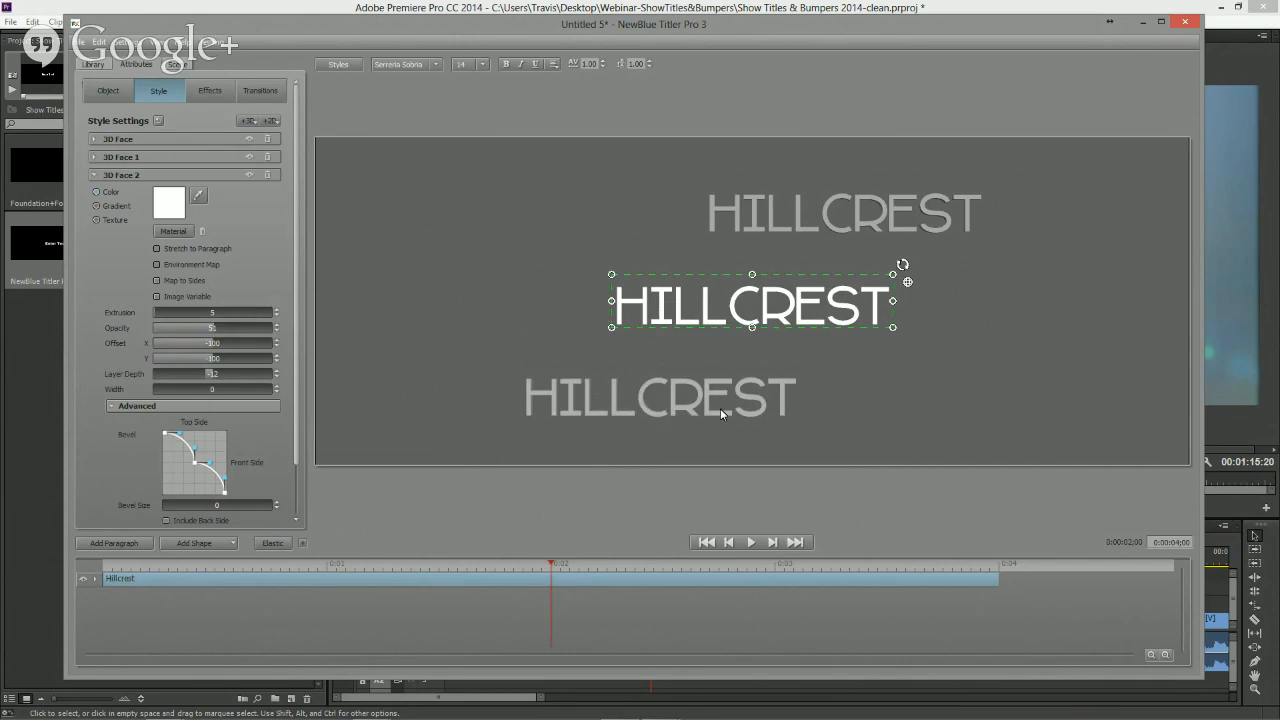
{"action": "left_click_drag", "start_coordinate": [194, 372], "coordinate": [34, 347]}
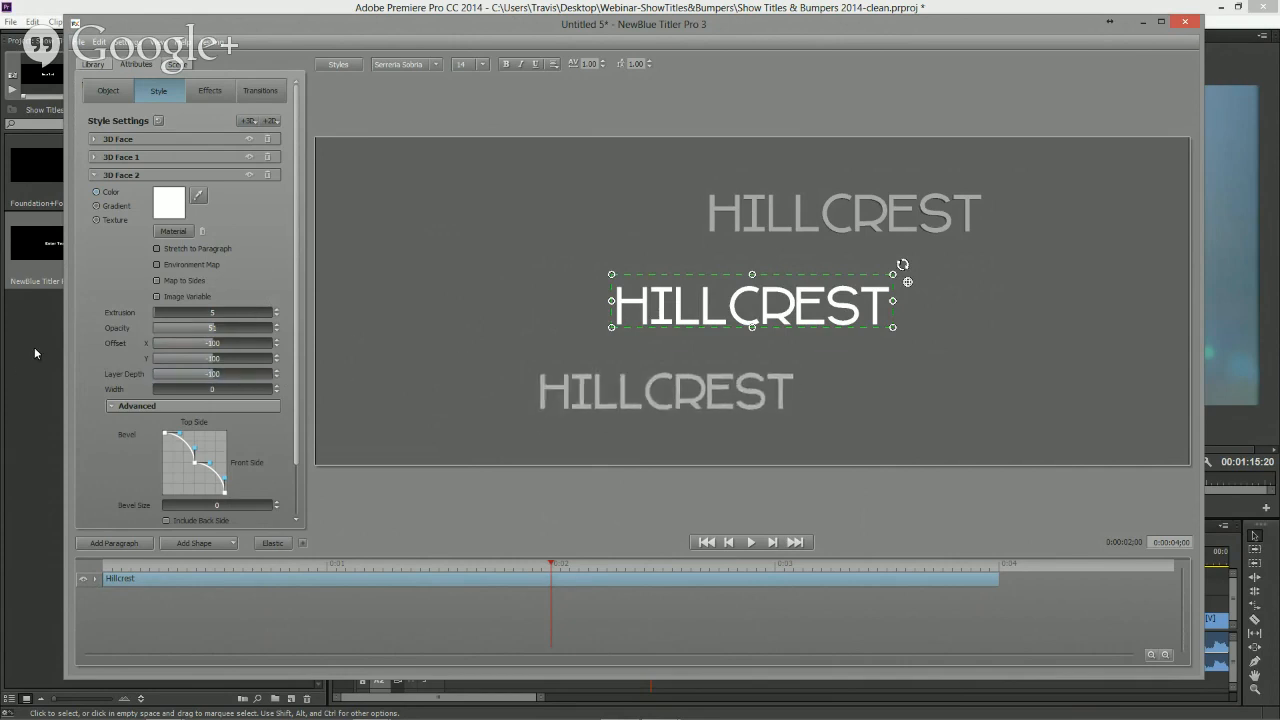
- Add a third Face layer offset 100 in X and toward the lower right at 31% opacity
{"action": "left_click", "coordinate": [247, 120]}
{"action": "left_click", "coordinate": [262, 150]}
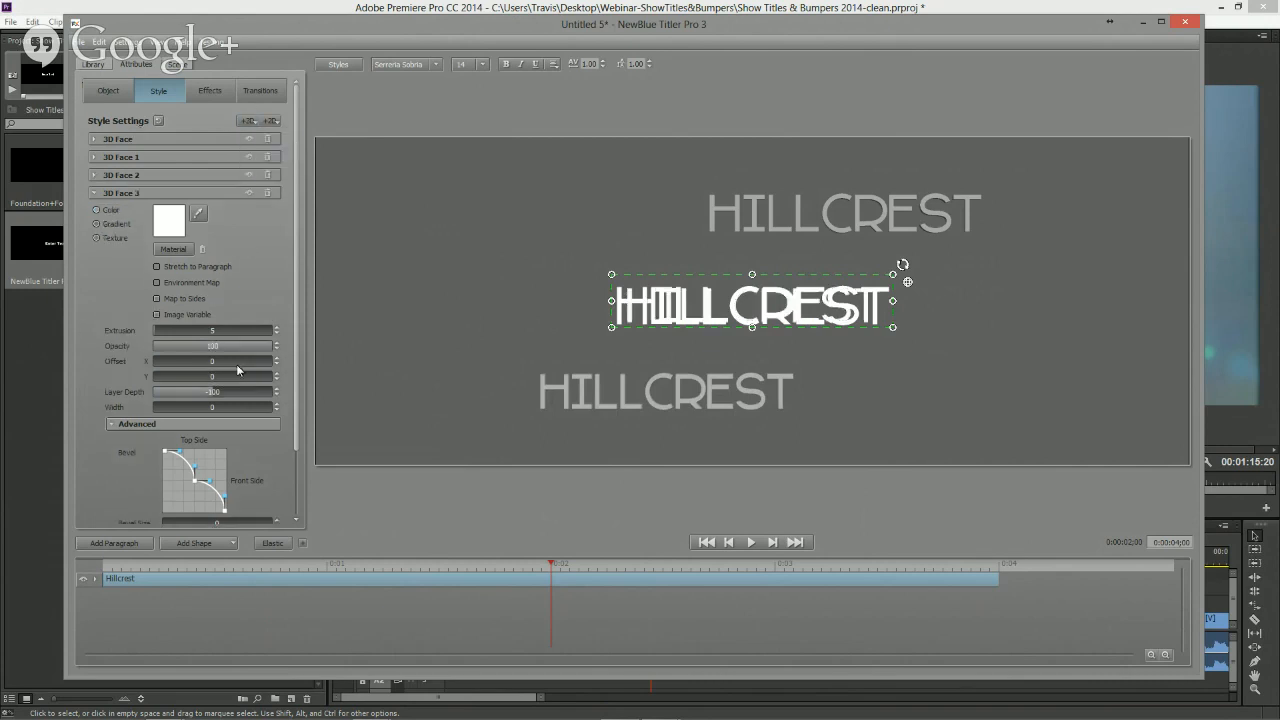
{"action": "left_click_drag", "start_coordinate": [188, 360], "coordinate": [308, 365]}
{"action": "left_click_drag", "start_coordinate": [227, 375], "coordinate": [165, 382]}
{"action": "left_click_drag", "start_coordinate": [258, 351], "coordinate": [91, 334]}
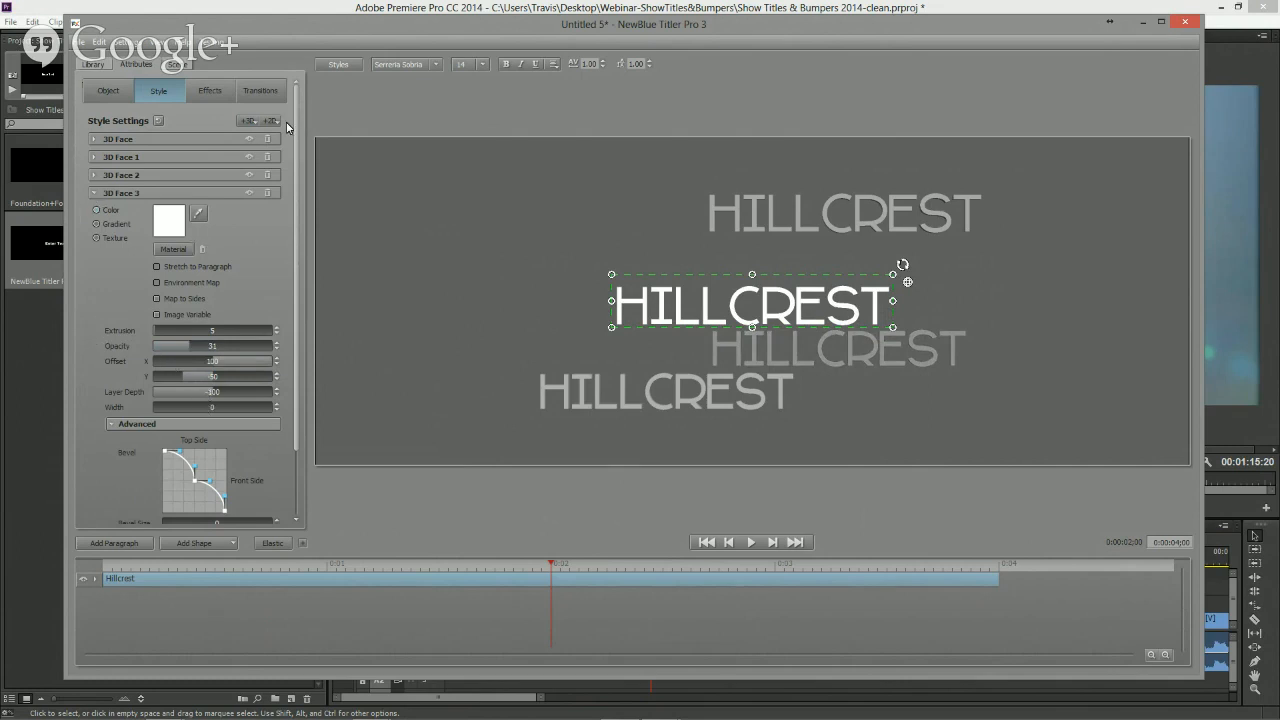
- Add a fourth Face layer offset -100 in X toward the upper left at 45% opacity
{"action": "left_click", "coordinate": [248, 120]}
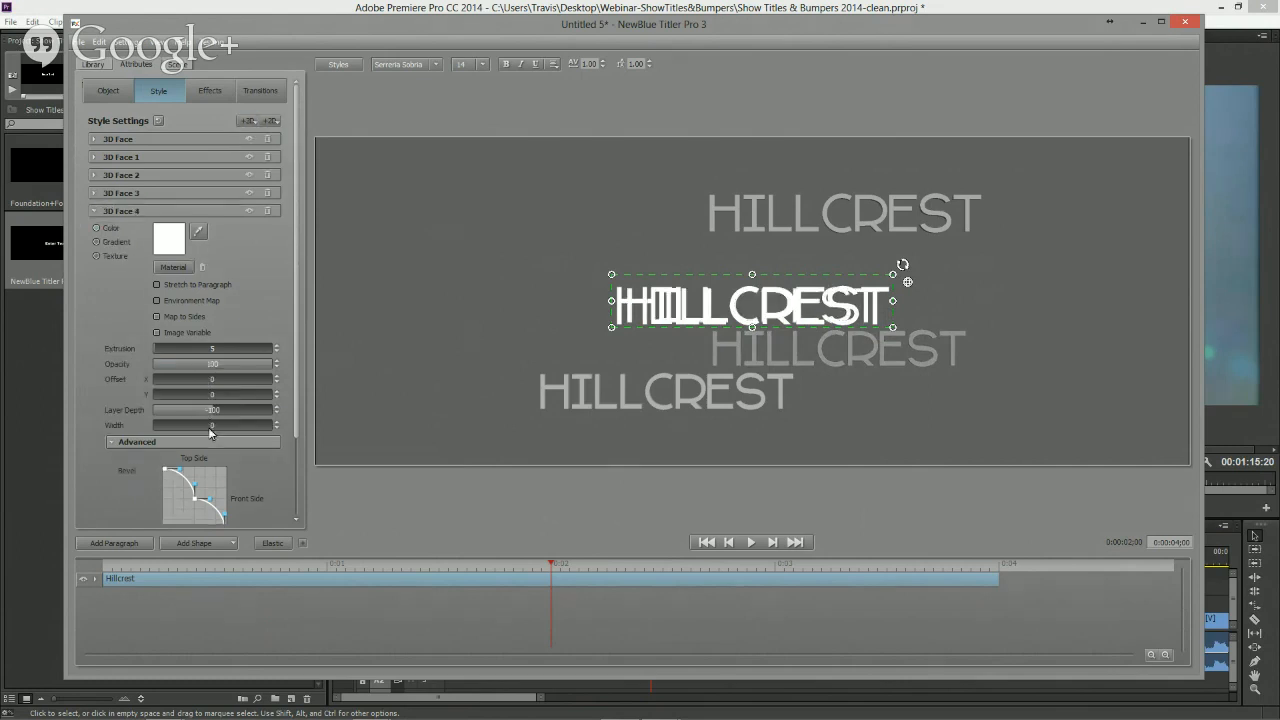
{"action": "left_click_drag", "start_coordinate": [210, 379], "coordinate": [59, 372]}
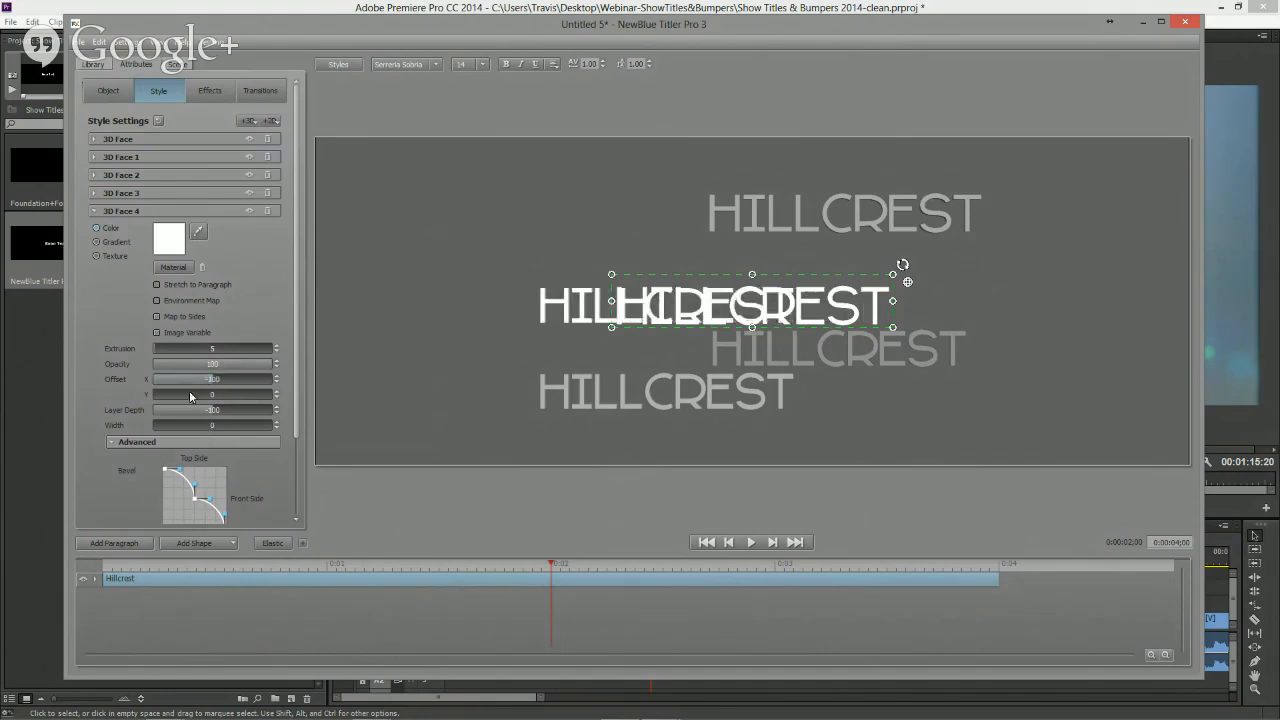
{"action": "left_click_drag", "start_coordinate": [189, 394], "coordinate": [214, 369]}
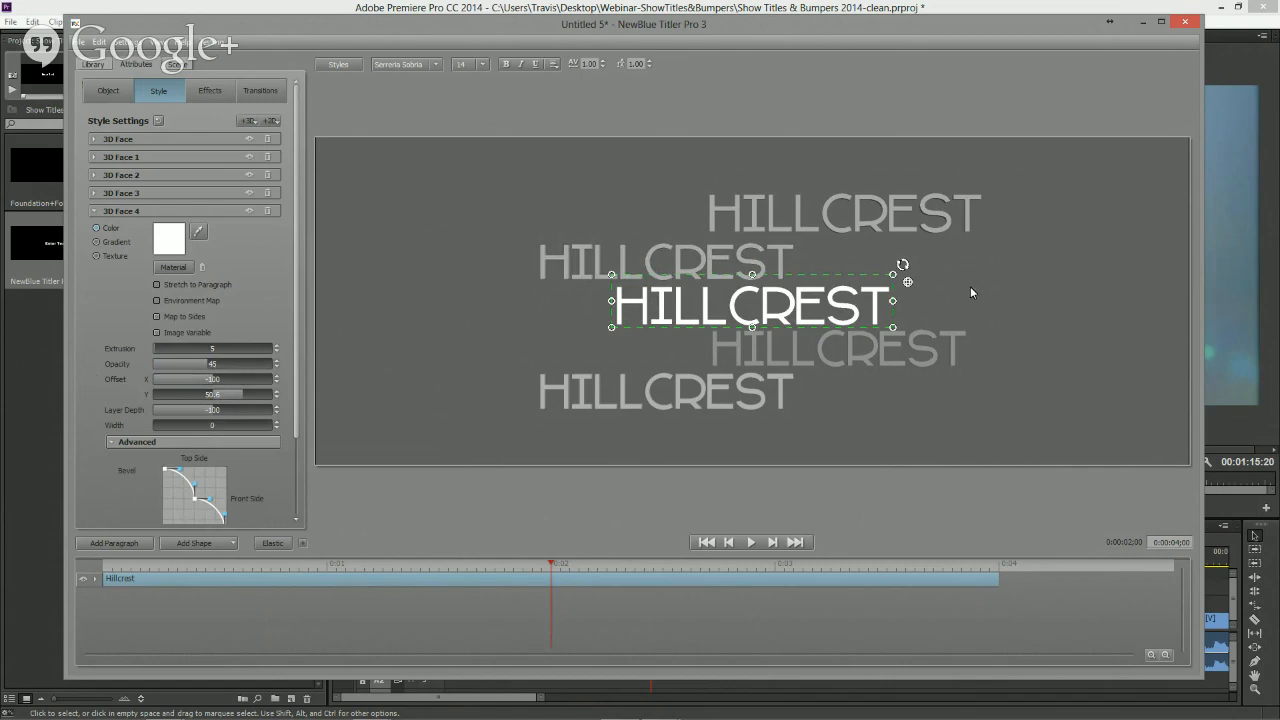
- Rotate the title in 3D and reset its rotation
{"action": "left_click_drag", "start_coordinate": [908, 282], "coordinate": [908, 281]}
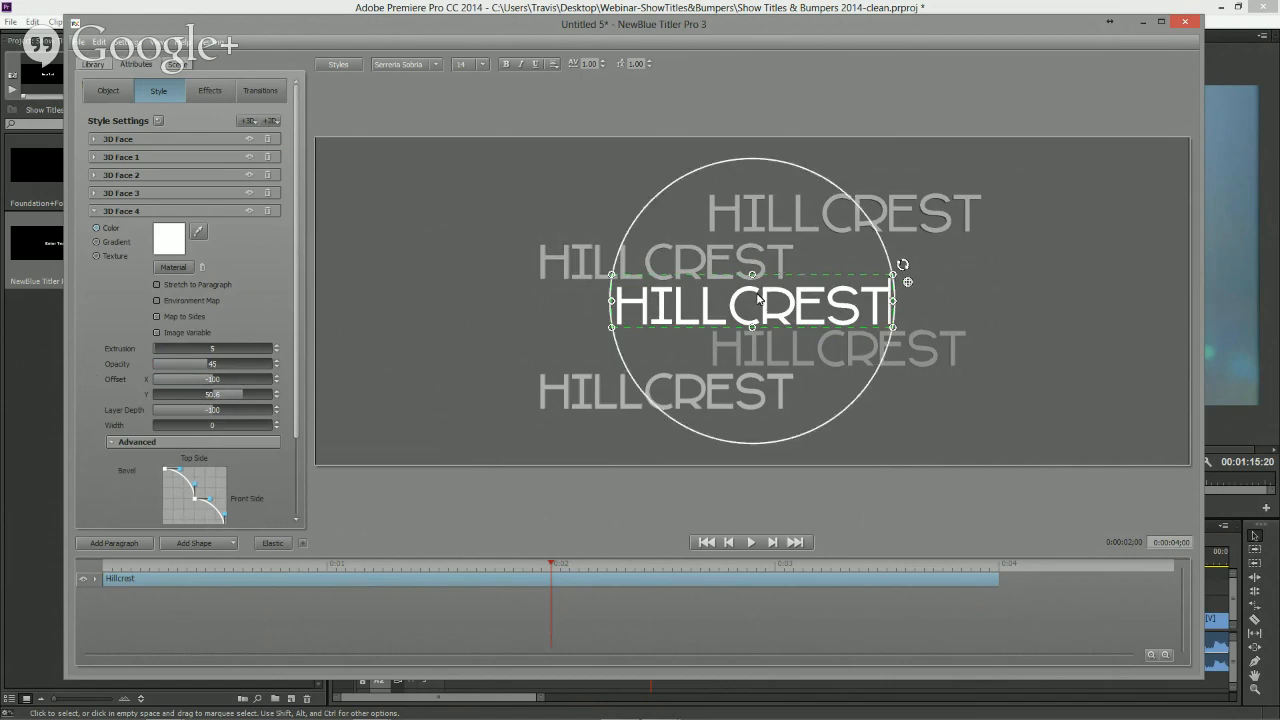
{"action": "left_click_drag", "start_coordinate": [760, 300], "coordinate": [730, 300]}
{"action": "left_click", "coordinate": [108, 90]}
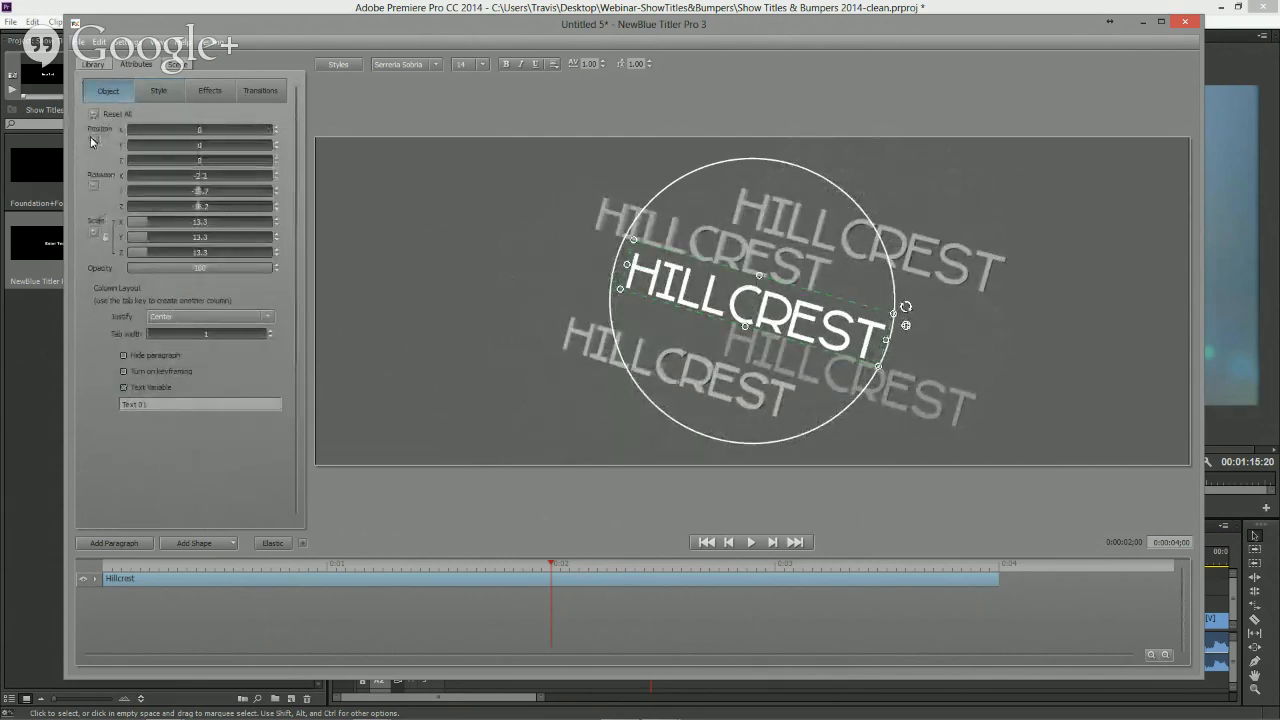
{"action": "left_click", "coordinate": [94, 186]}
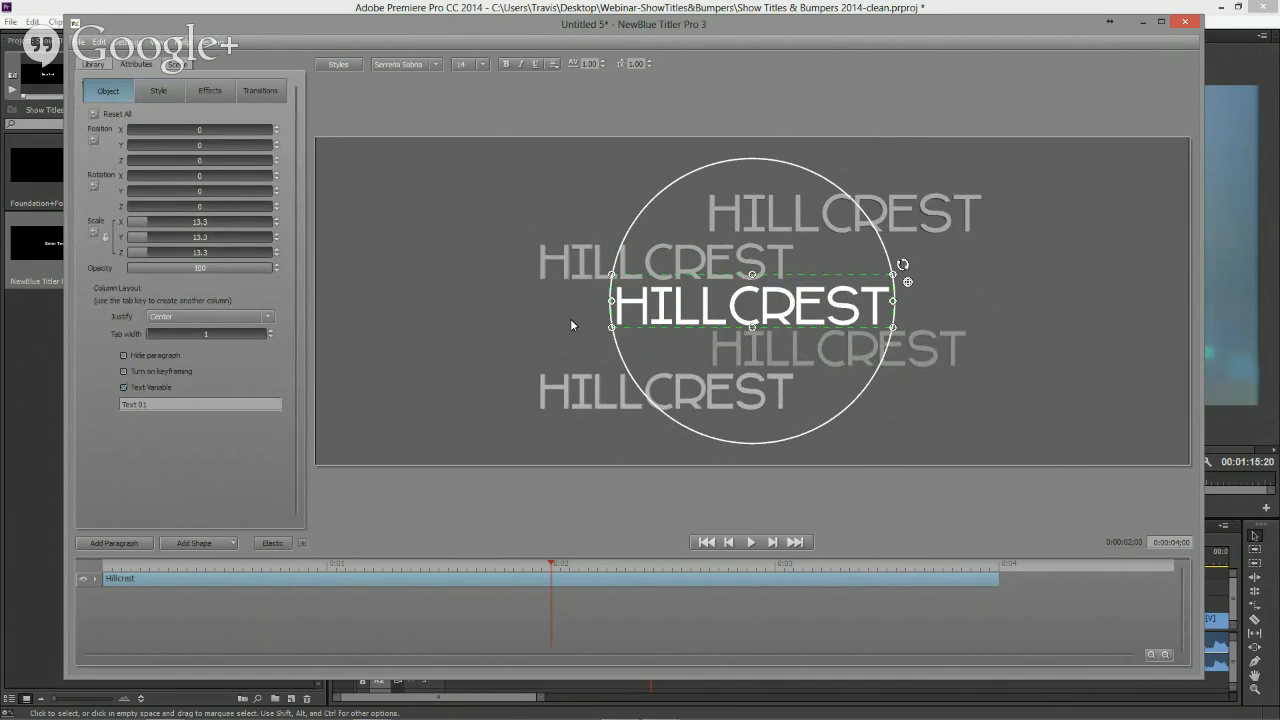
- Apply the Fly Past animation transition's Drop preset to the start of the Hillcrest paragraph
{"action": "left_click", "coordinate": [93, 65]}
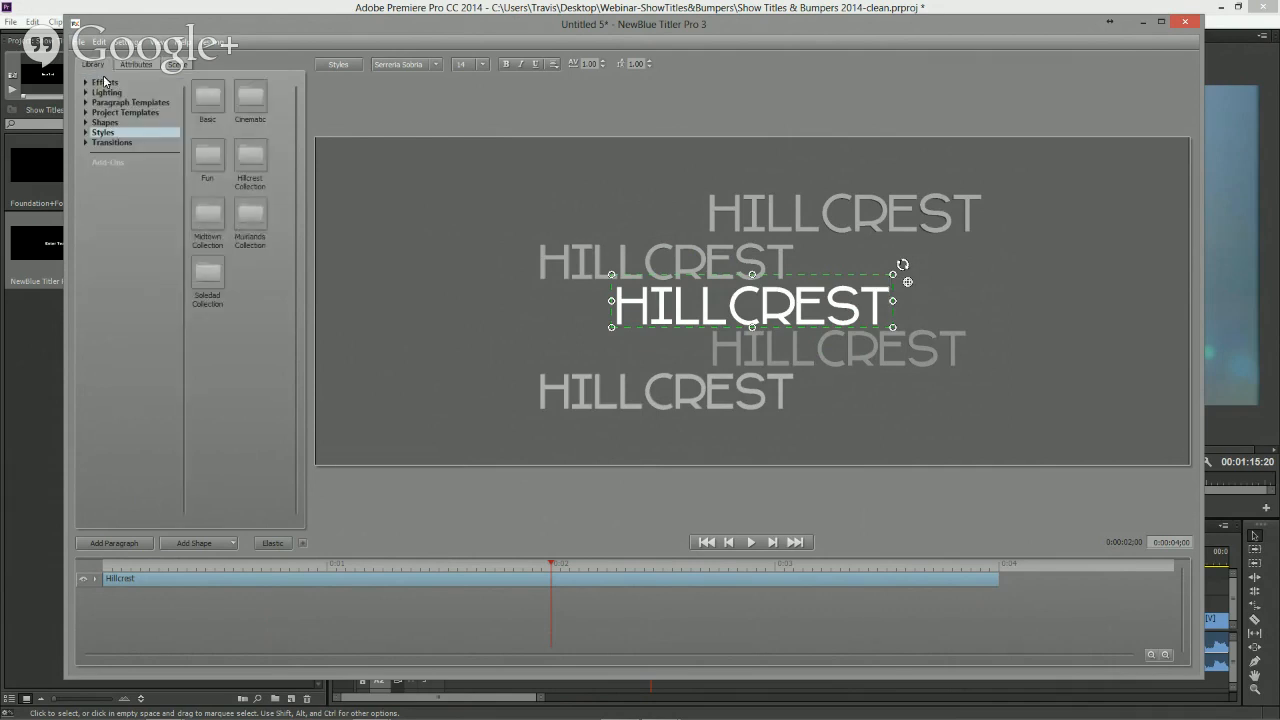
{"action": "left_click", "coordinate": [86, 143]}
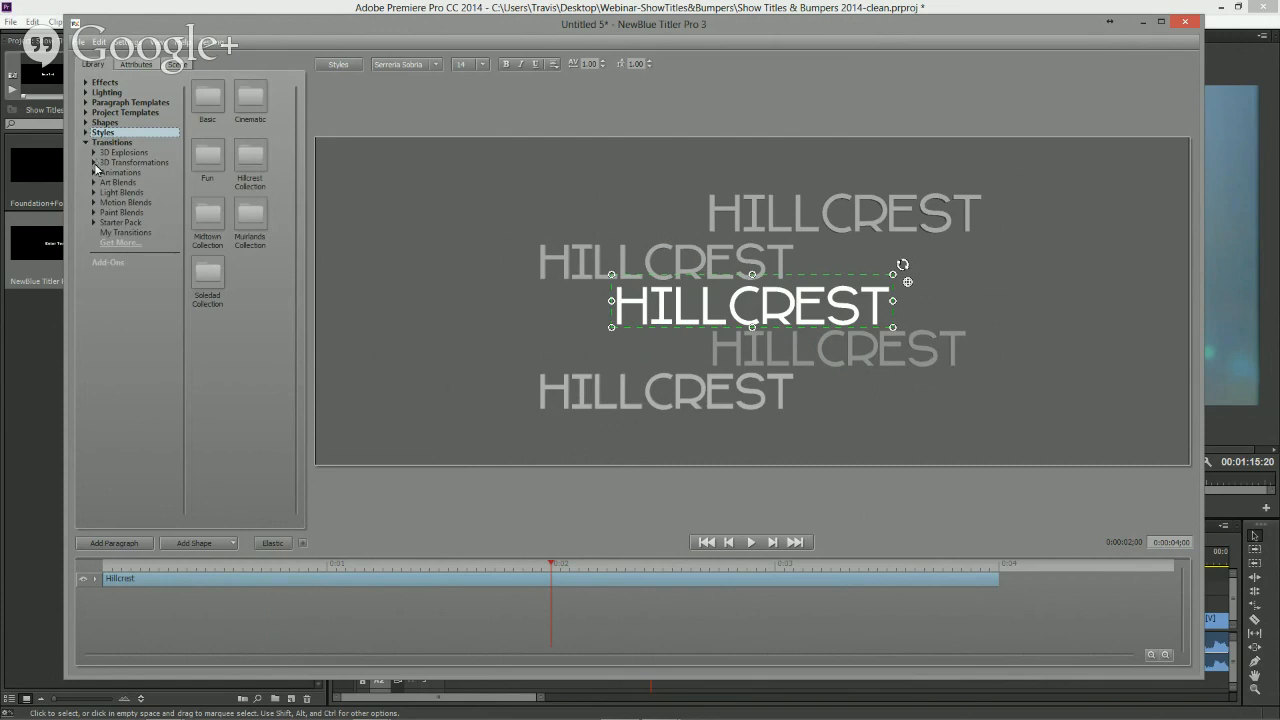
{"action": "left_click", "coordinate": [93, 173]}
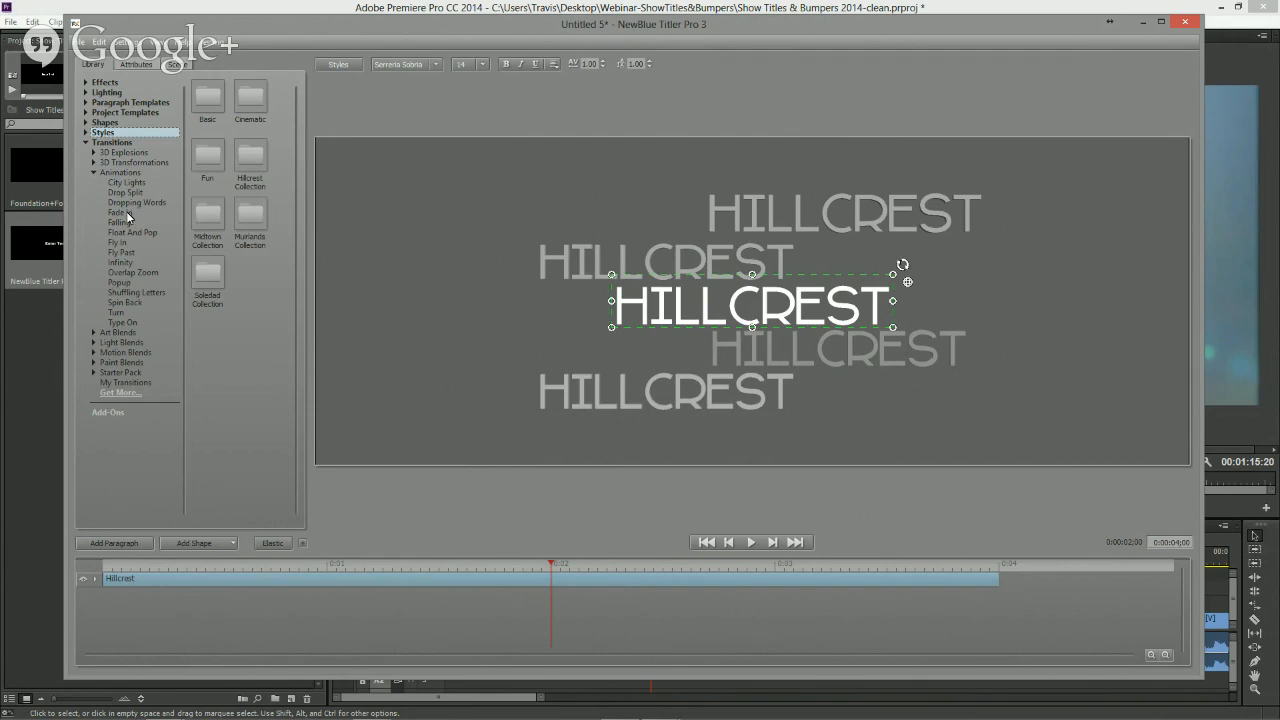
{"action": "left_click", "coordinate": [129, 251]}
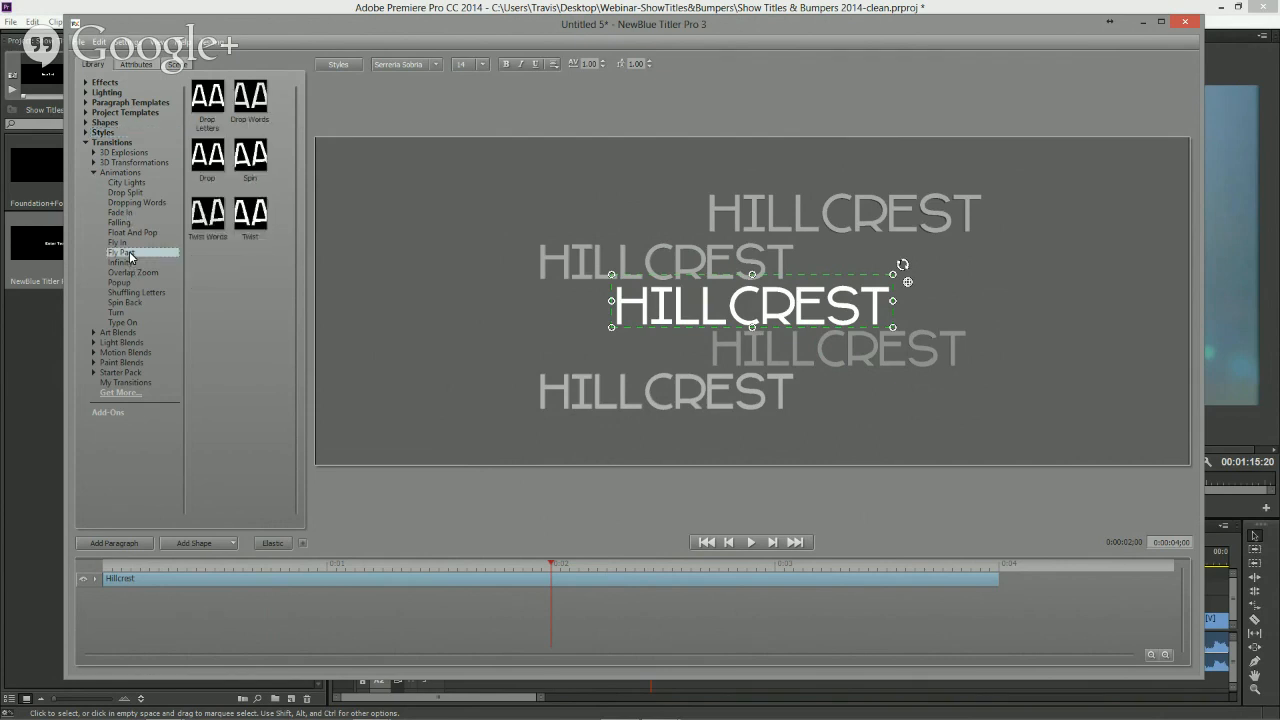
{"action": "mouse_move", "coordinate": [218, 101]}
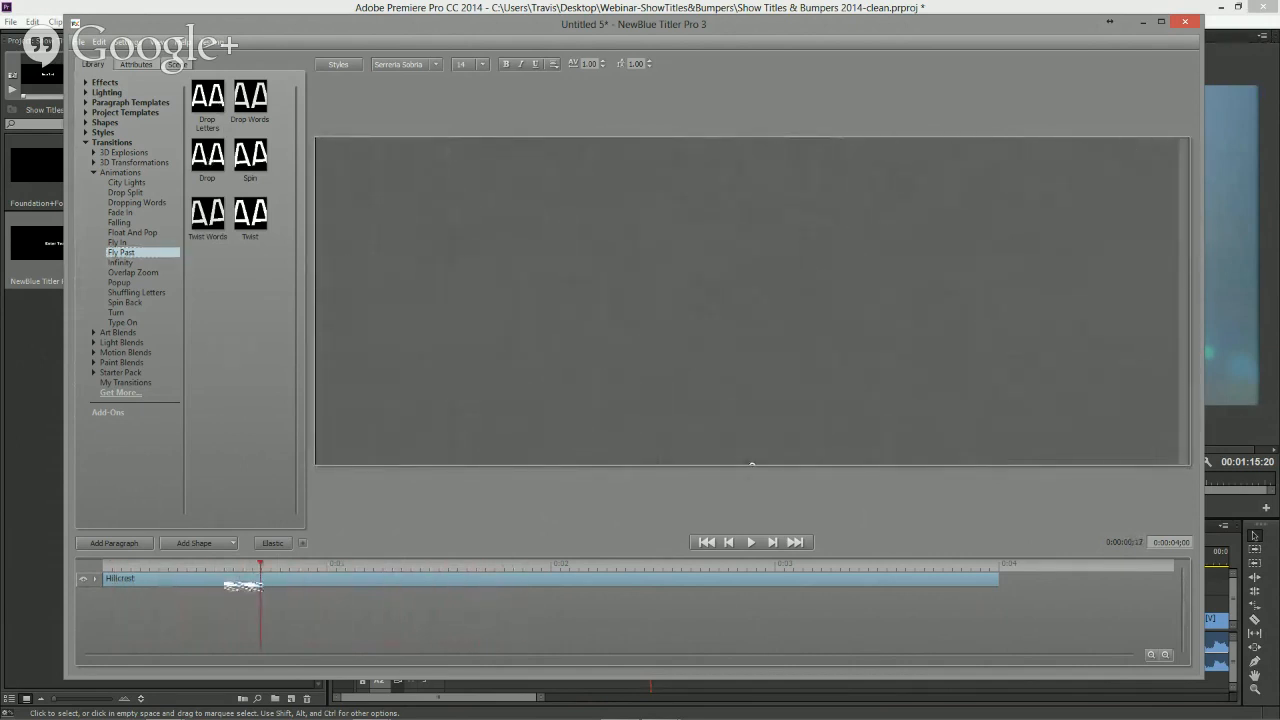
{"action": "left_click_drag", "start_coordinate": [606, 321], "coordinate": [204, 584]}
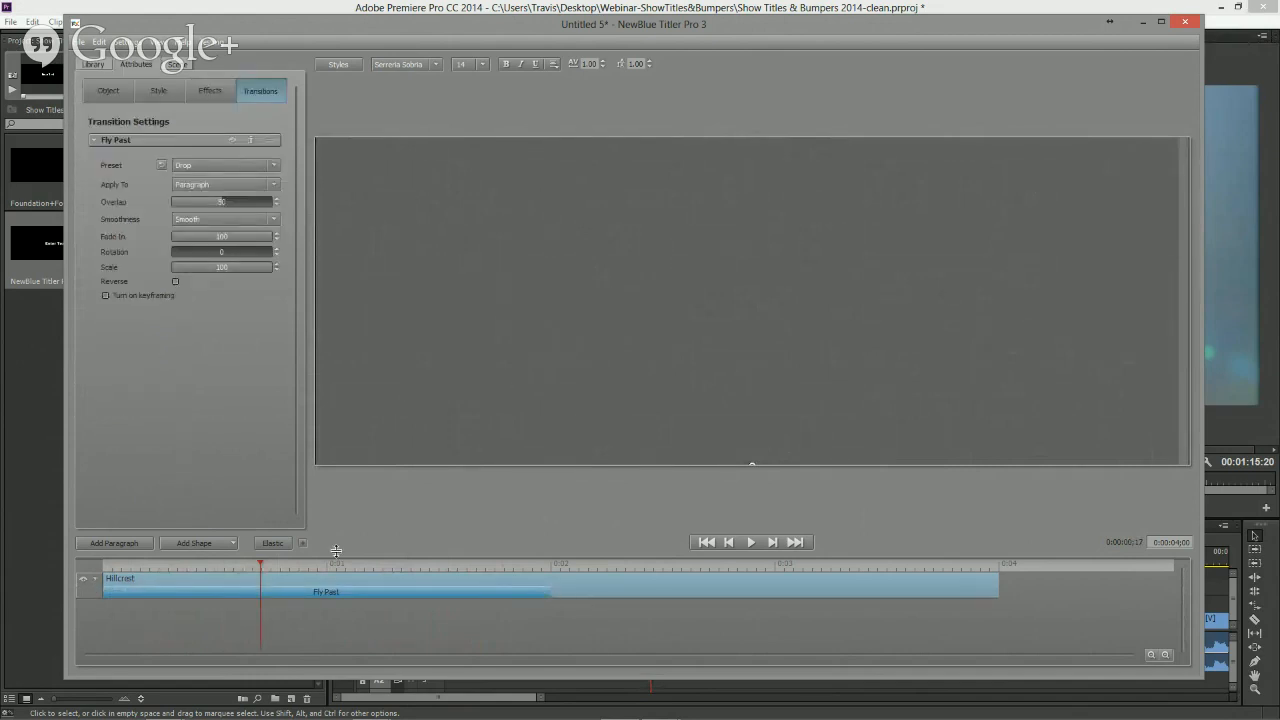
- Preview the title's transition animation from the start of the timeline
{"action": "left_click", "coordinate": [145, 567]}
{"action": "left_click_drag", "start_coordinate": [145, 569], "coordinate": [272, 569]}
{"action": "key", "text": "space"}
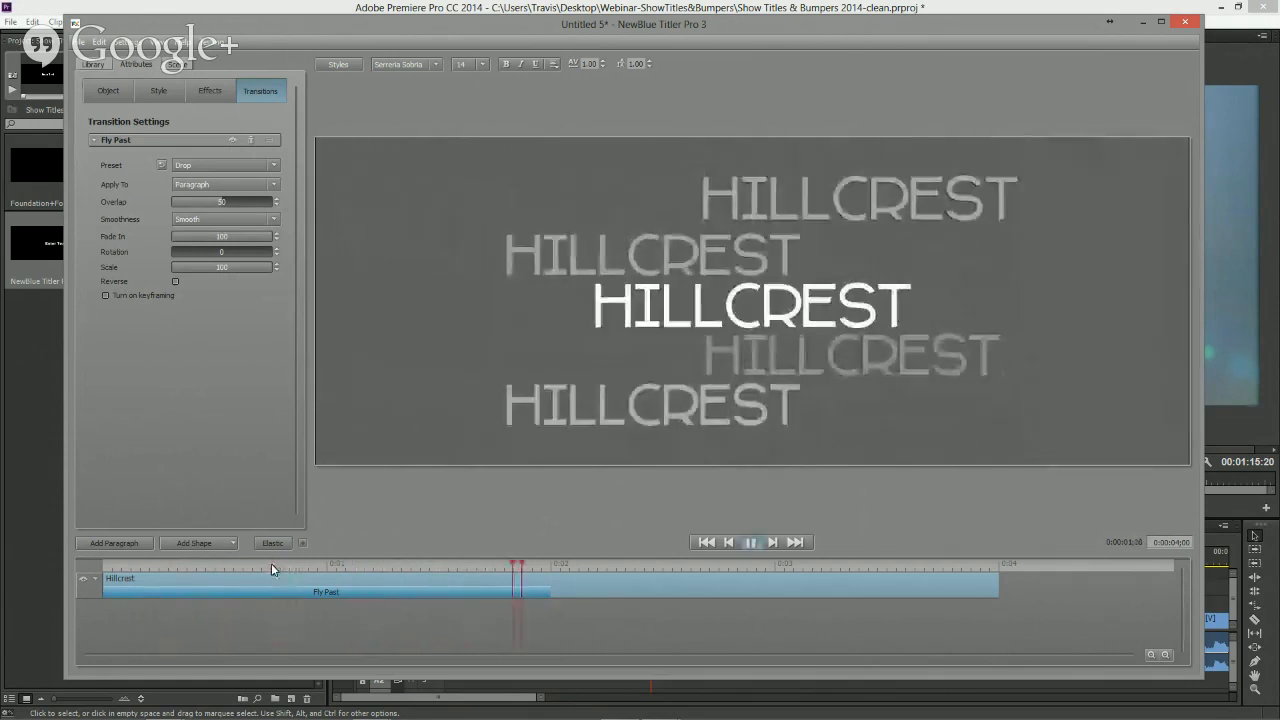
{"action": "key", "text": "space"}
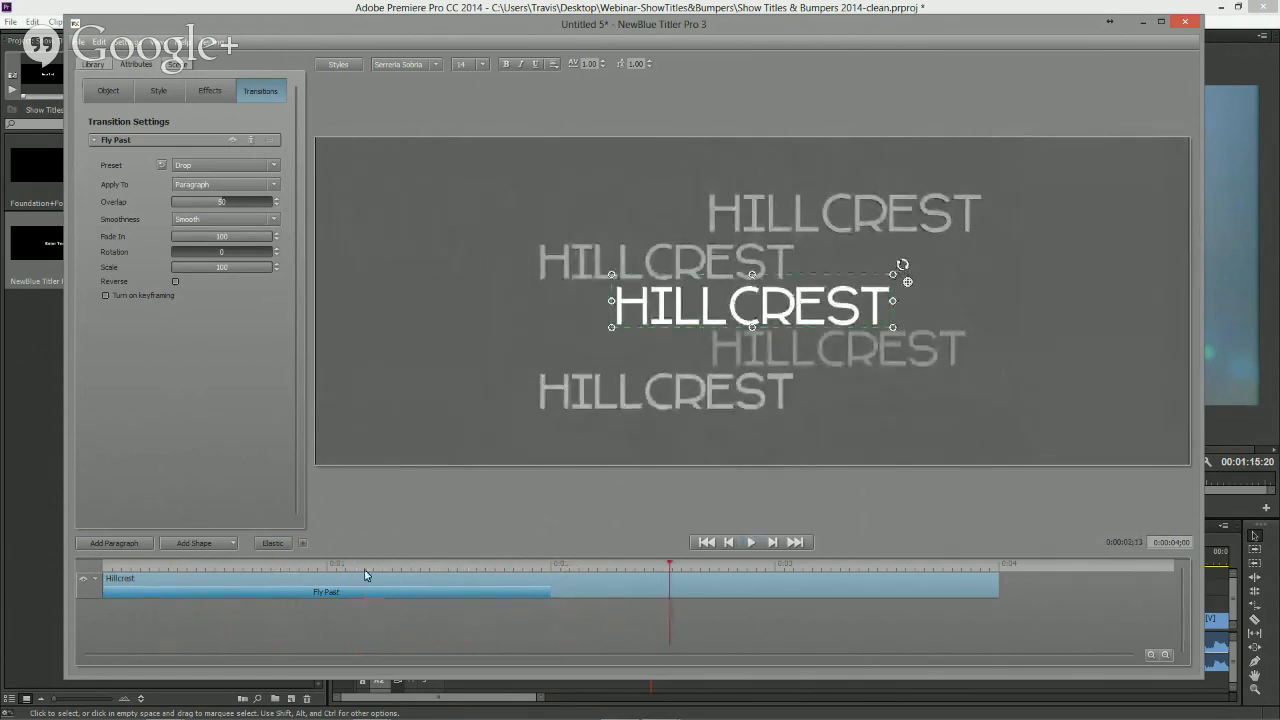
- Test the Fly Past transition with Fast In smoothness by previewing from the start, and restore Smooth smoothness
{"action": "left_click", "coordinate": [209, 220]}
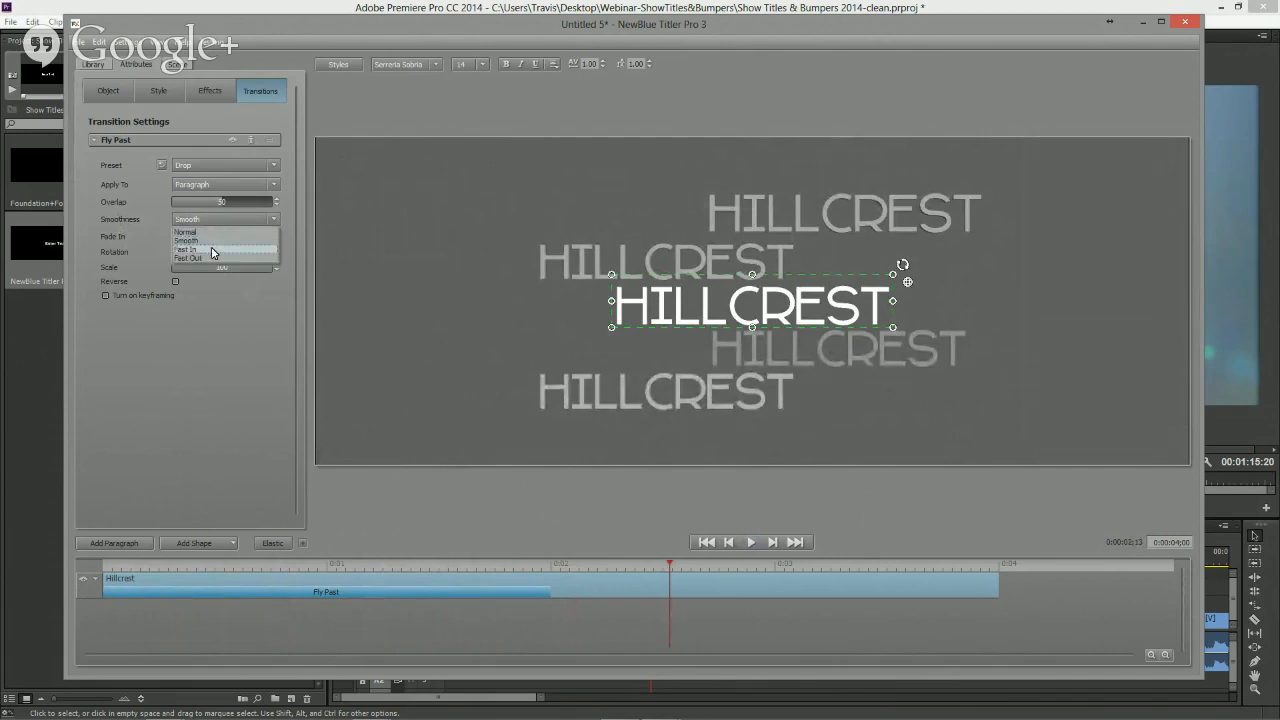
{"action": "left_click", "coordinate": [211, 251]}
{"action": "left_click_drag", "start_coordinate": [230, 563], "coordinate": [108, 567]}
{"action": "key", "text": "space"}
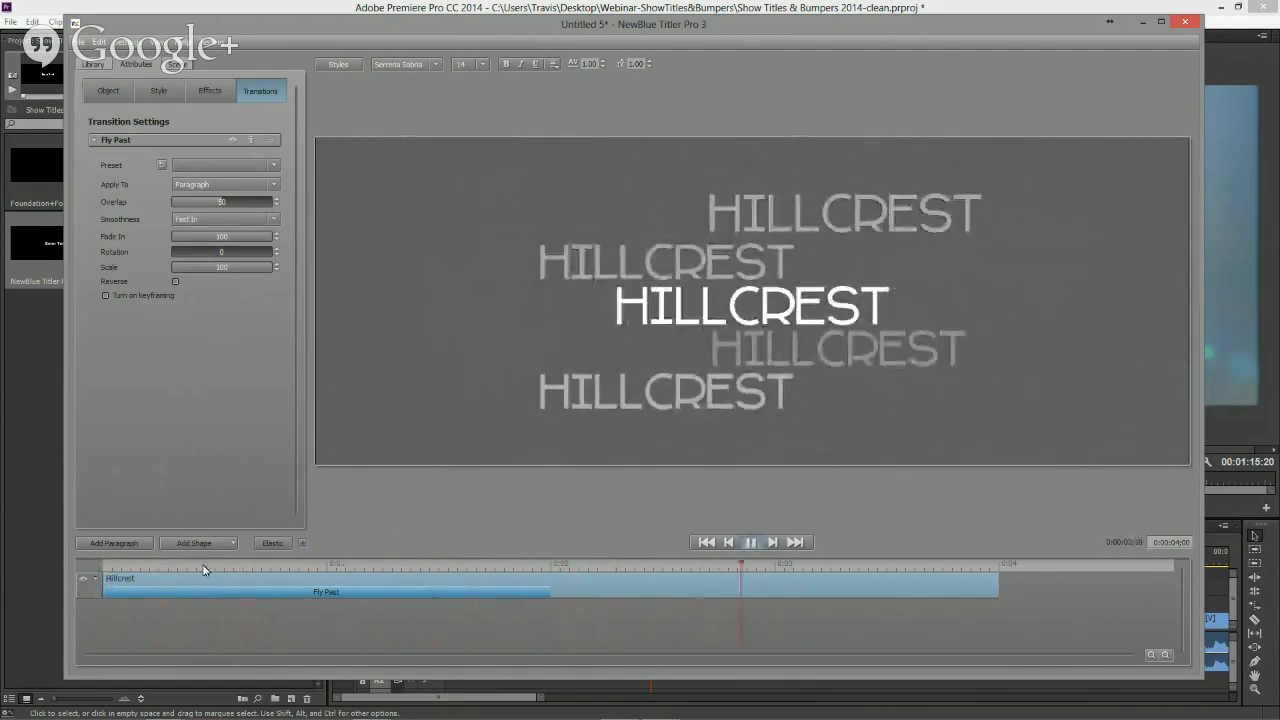
{"action": "key", "text": "space"}
{"action": "left_click", "coordinate": [218, 220]}
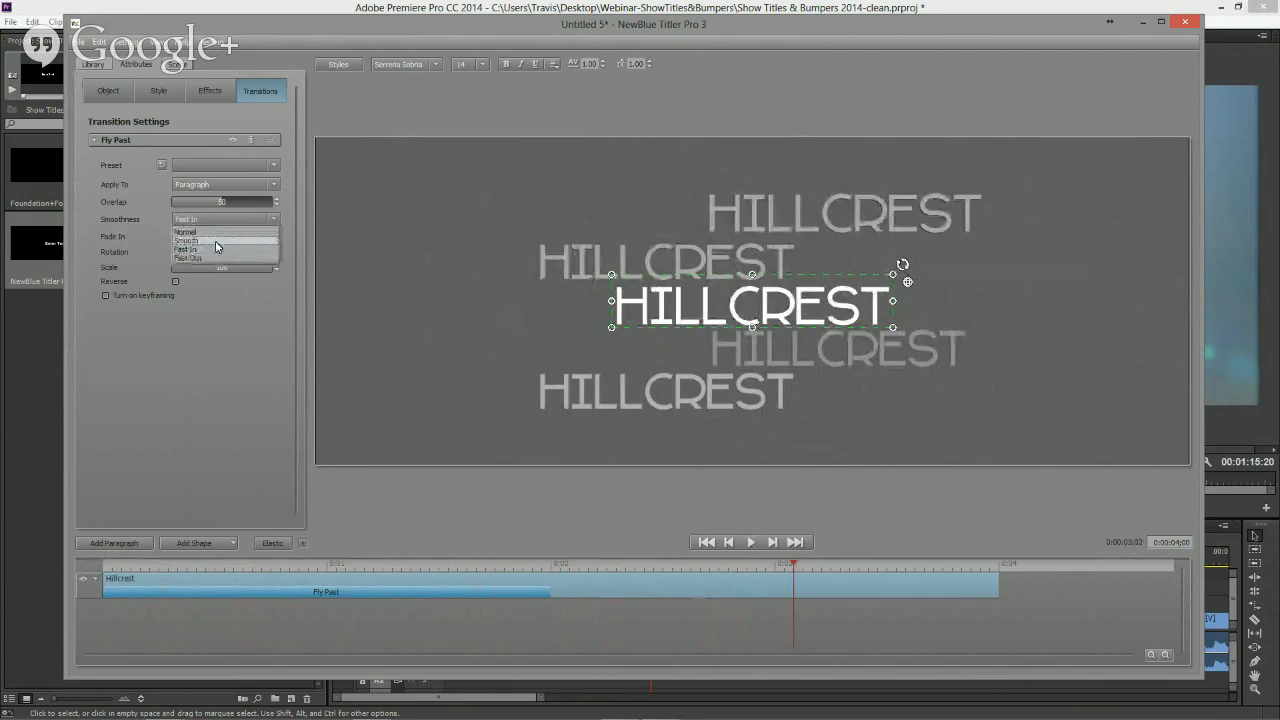
{"action": "left_click", "coordinate": [215, 242]}
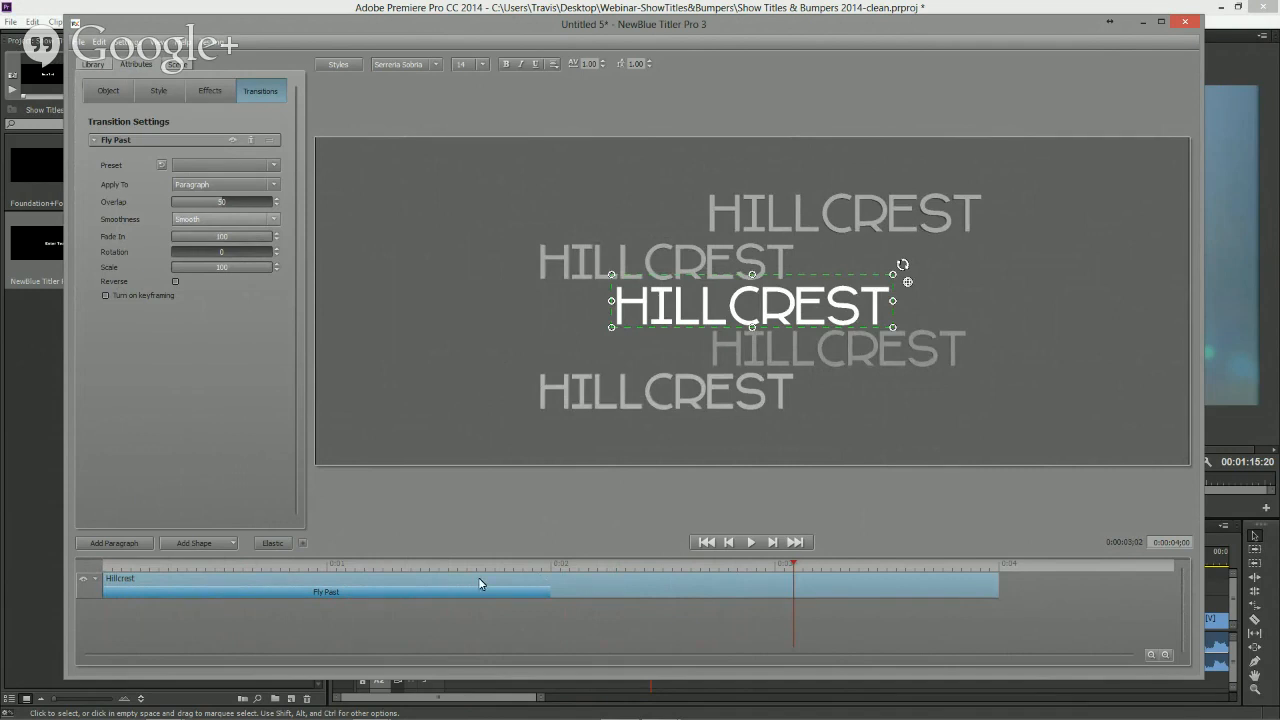
- Duplicate the Fly Past transition, move the copy to the end of the Hillcrest paragraph, and shorten its start
{"action": "right_click", "coordinate": [418, 592]}
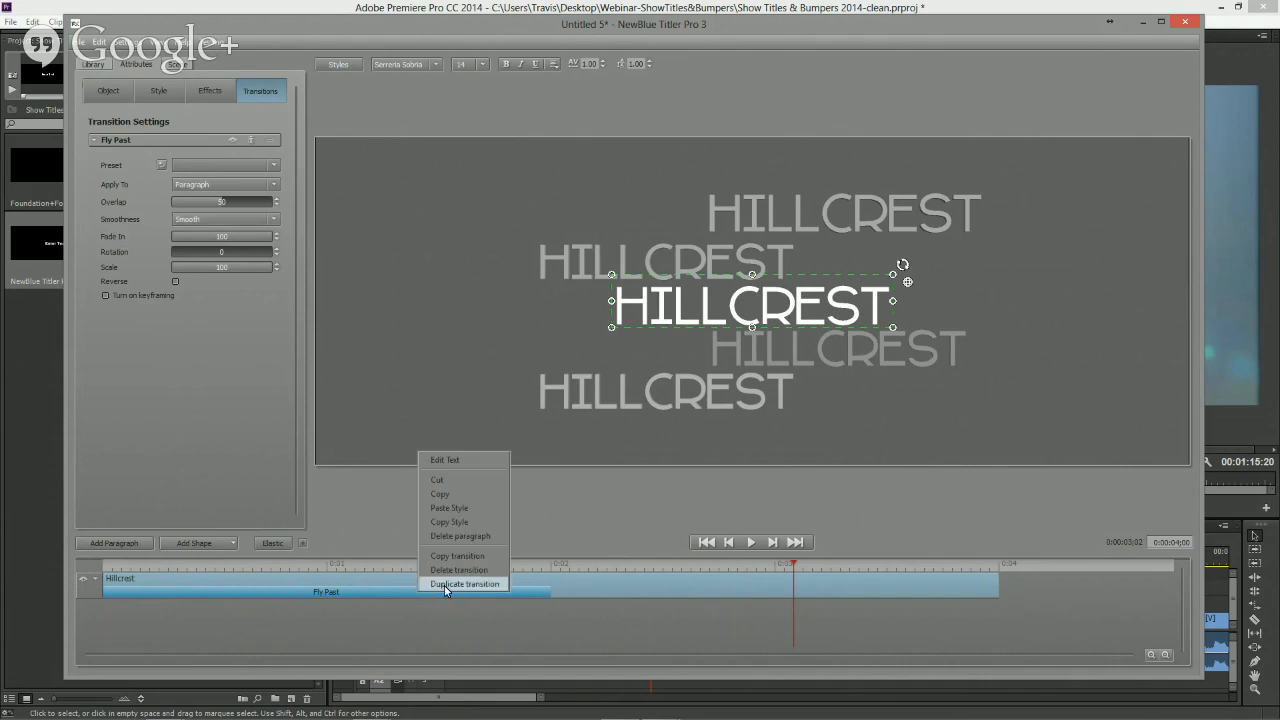
{"action": "left_click", "coordinate": [444, 584]}
{"action": "left_click", "coordinate": [334, 604]}
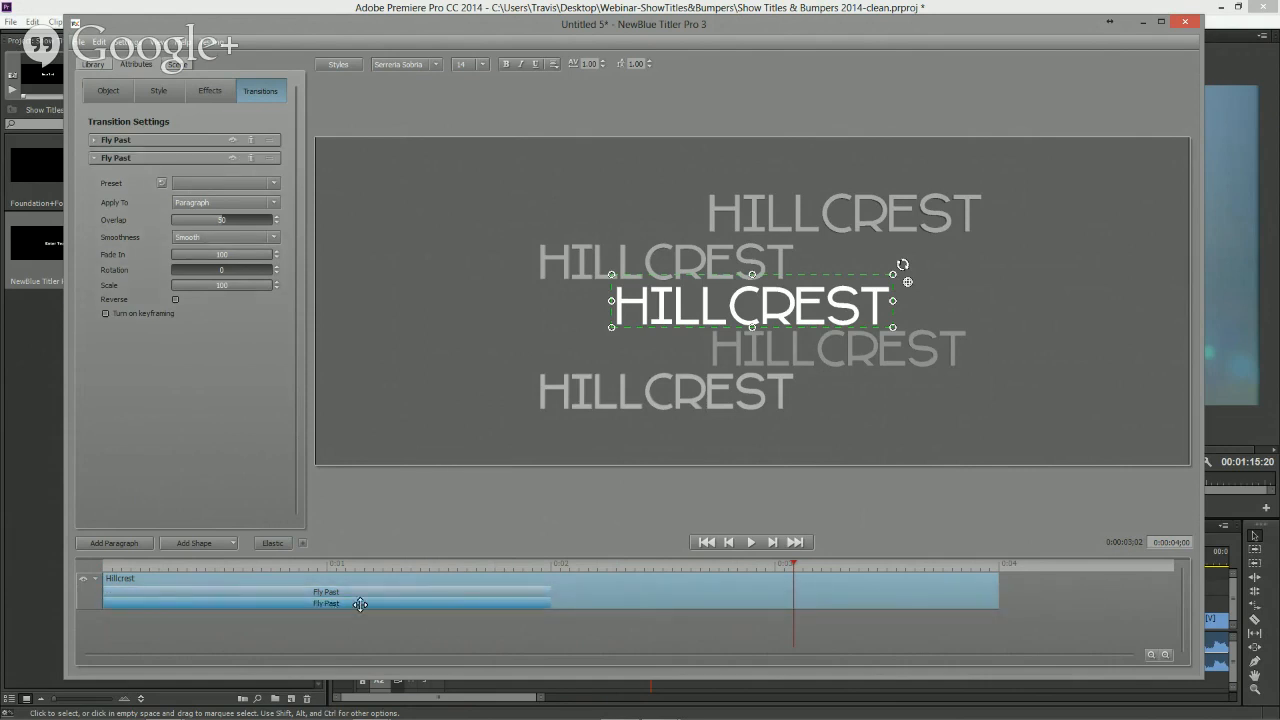
{"action": "left_click_drag", "start_coordinate": [359, 604], "coordinate": [951, 596]}
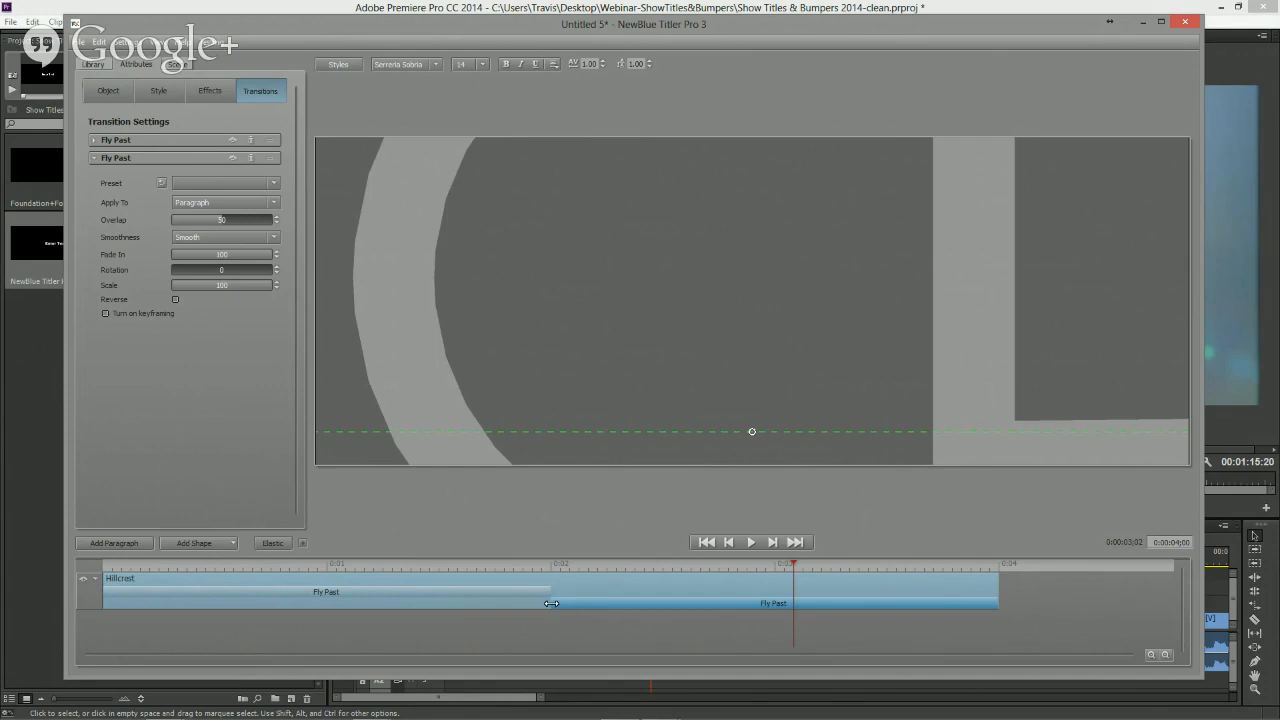
{"action": "left_click_drag", "start_coordinate": [556, 604], "coordinate": [727, 604]}
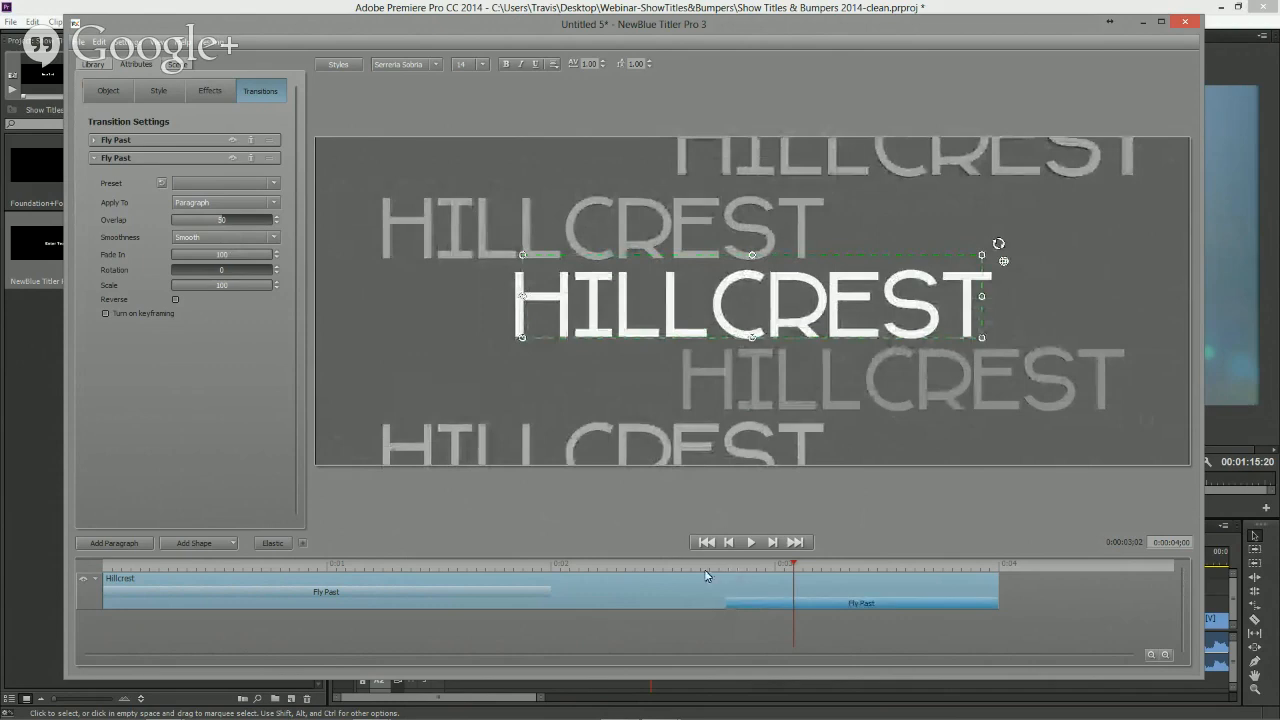
- Preview the title with both Fly Past transitions from the middle of the timeline
{"action": "left_click", "coordinate": [741, 569]}
{"action": "key", "text": "space"}
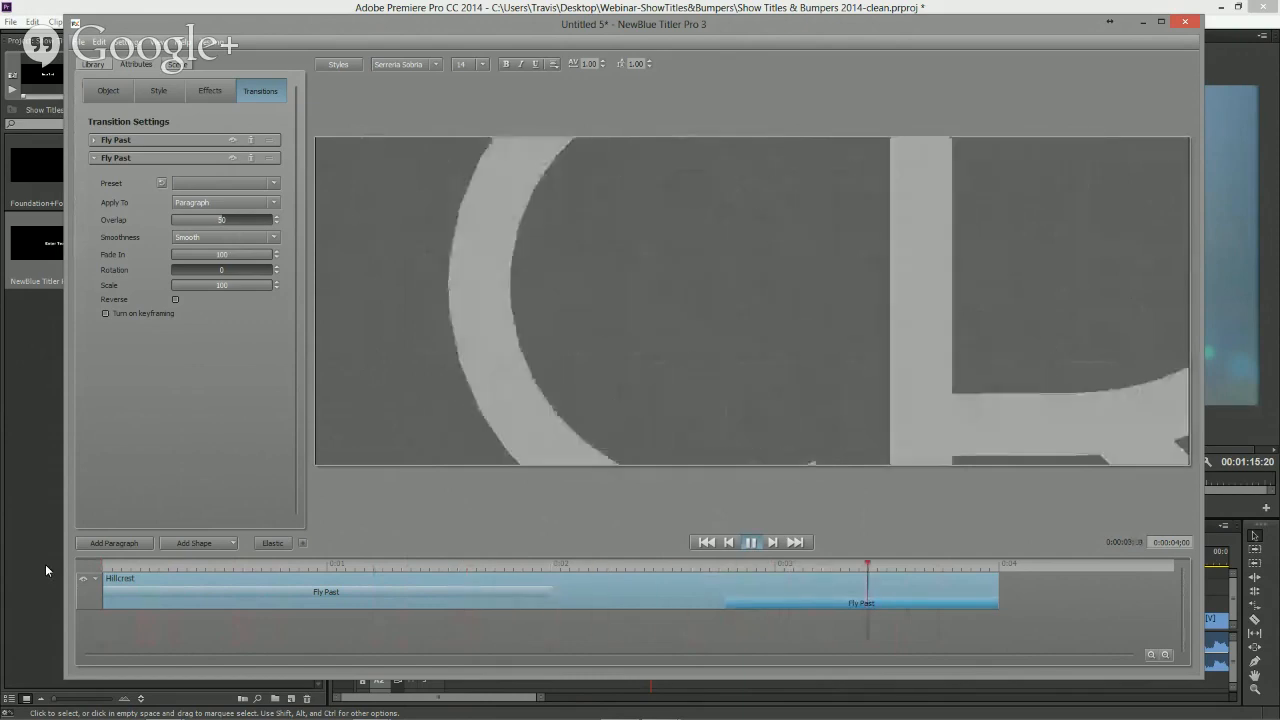
{"action": "key", "text": "space"}
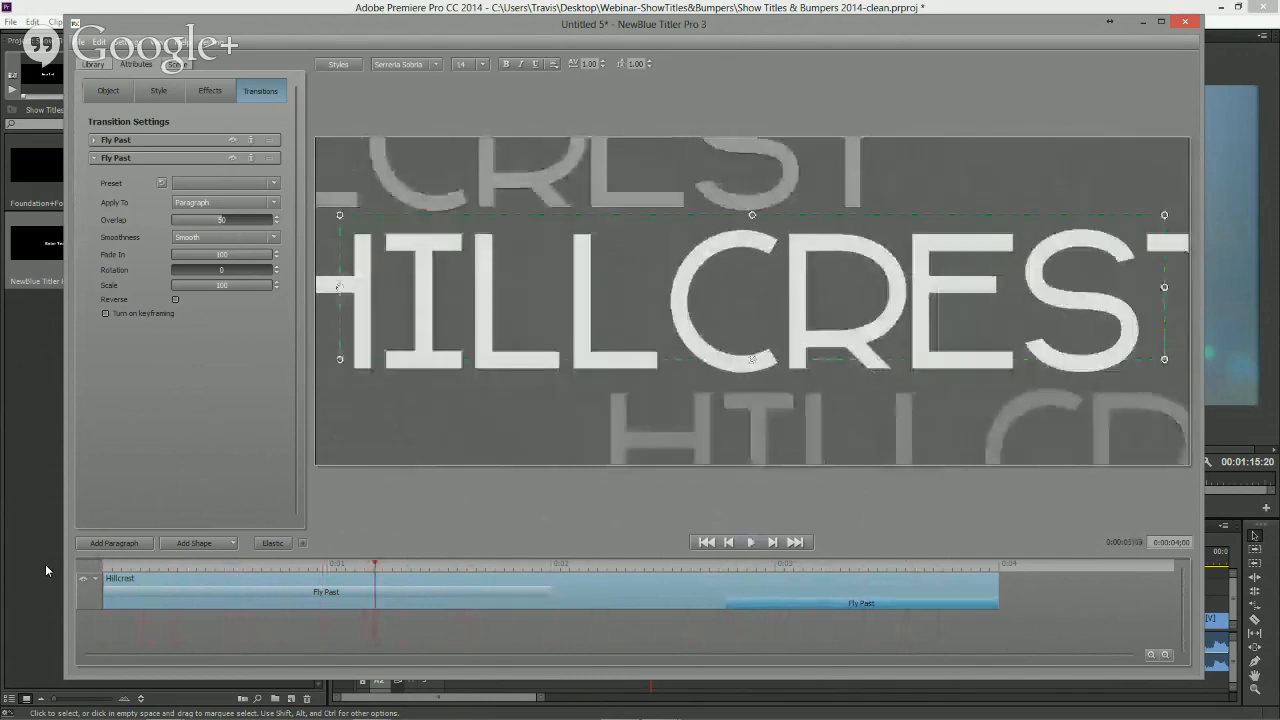
{"action": "left_click", "coordinate": [668, 570]}
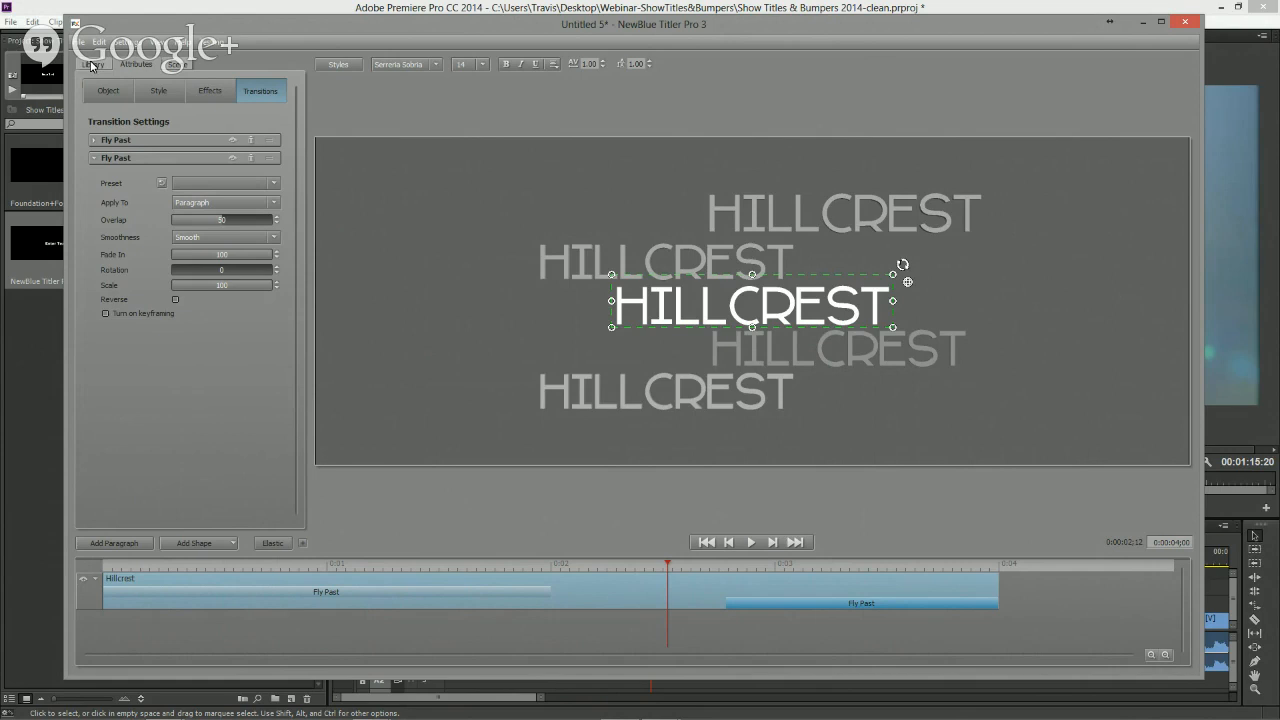
- Browse the OnAir Collection project templates in the library and open the Borealis template
{"action": "left_click", "coordinate": [90, 65]}
{"action": "left_click", "coordinate": [85, 142]}
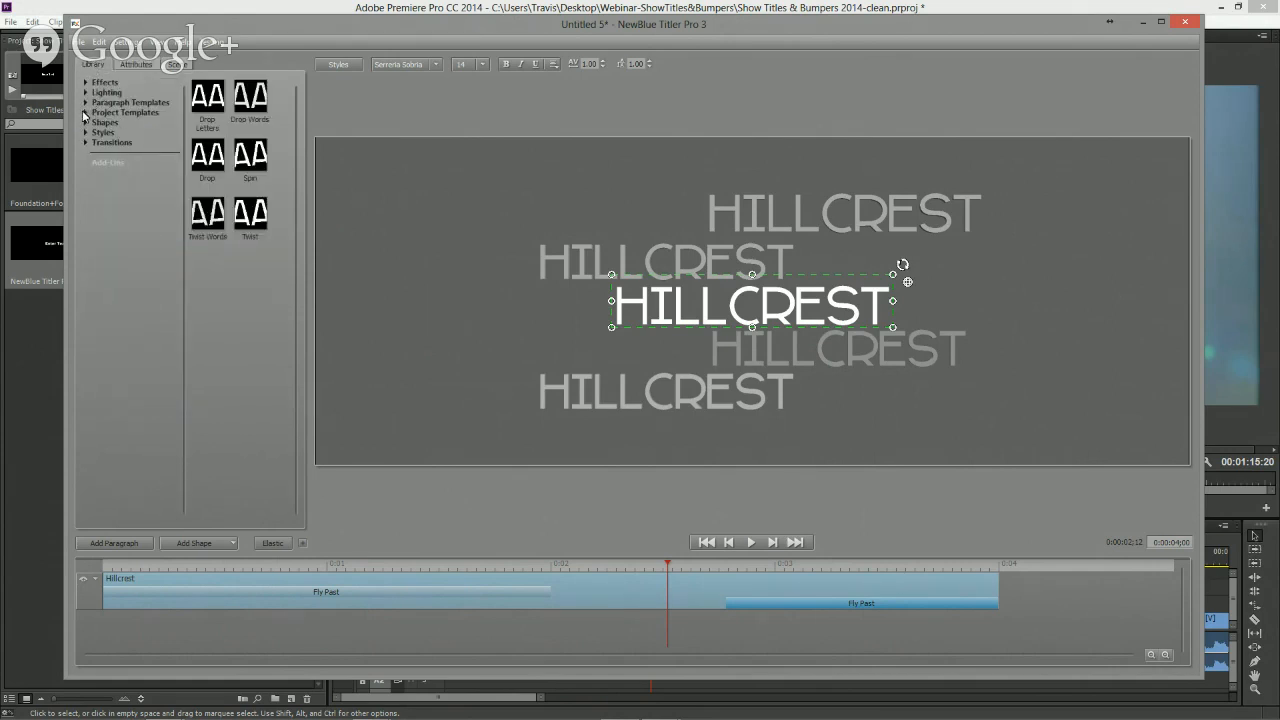
{"action": "left_click", "coordinate": [86, 112]}
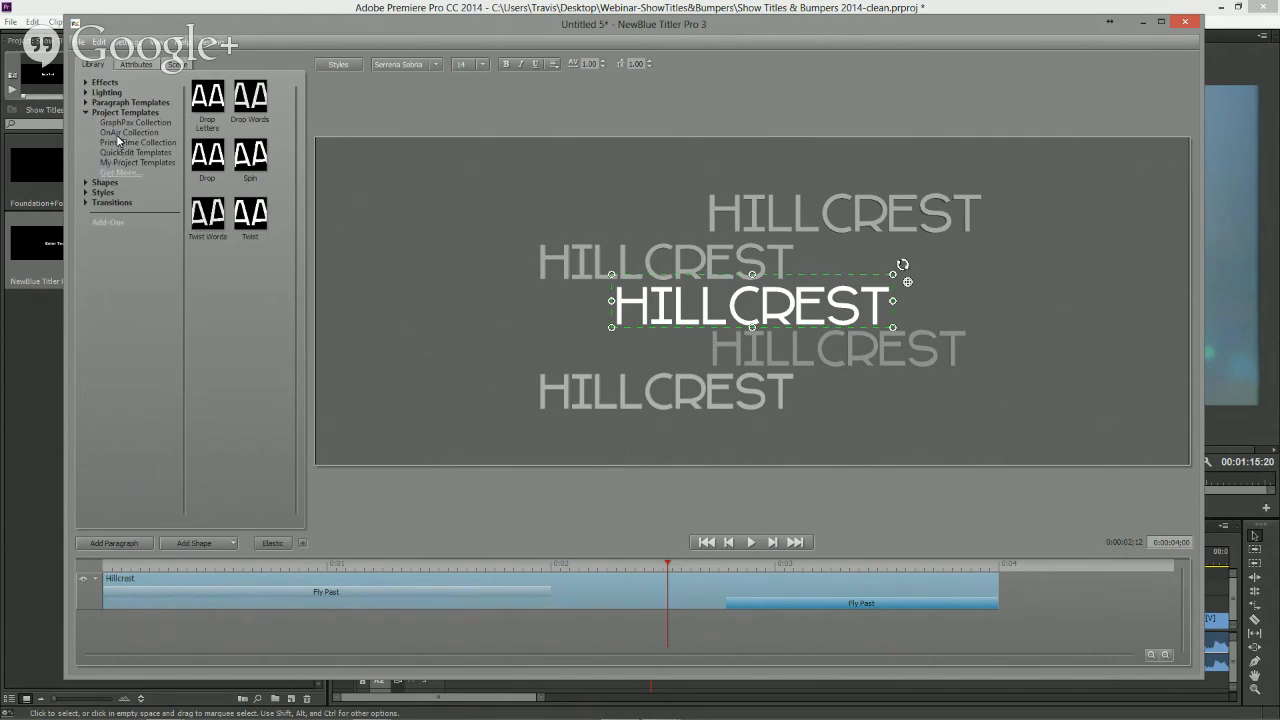
{"action": "left_click", "coordinate": [118, 138]}
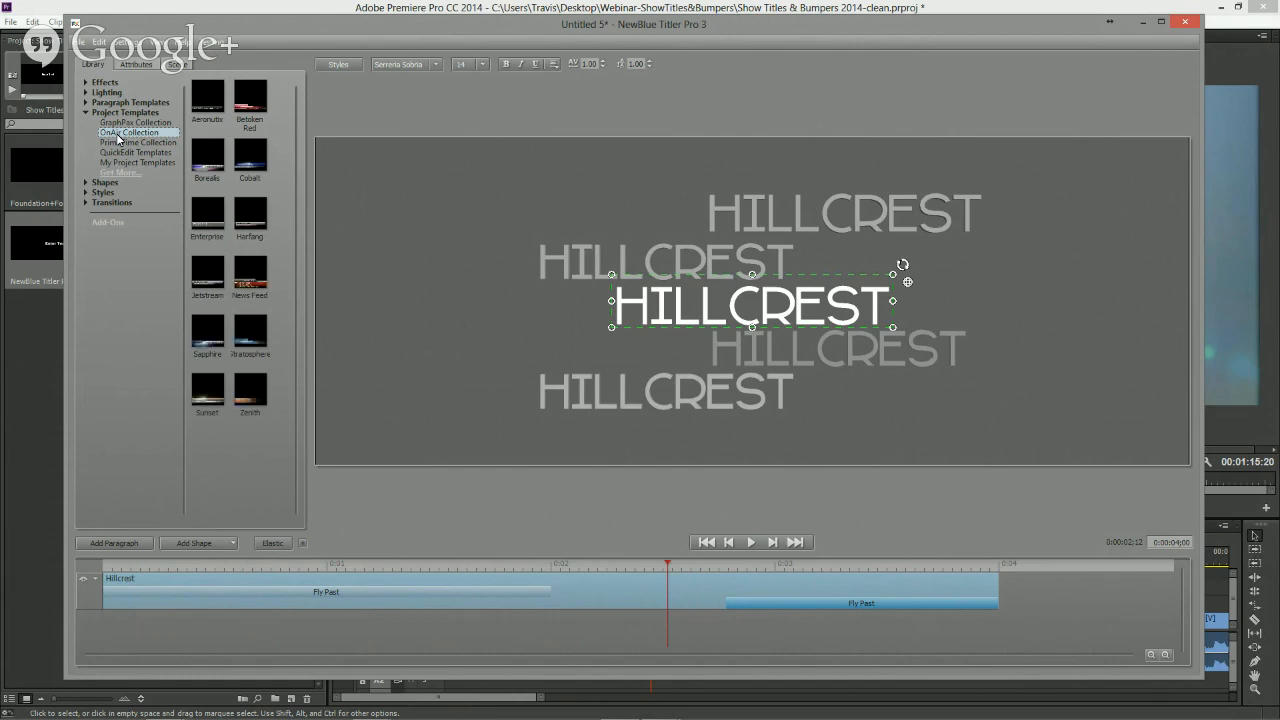
{"action": "double_click", "coordinate": [213, 167]}
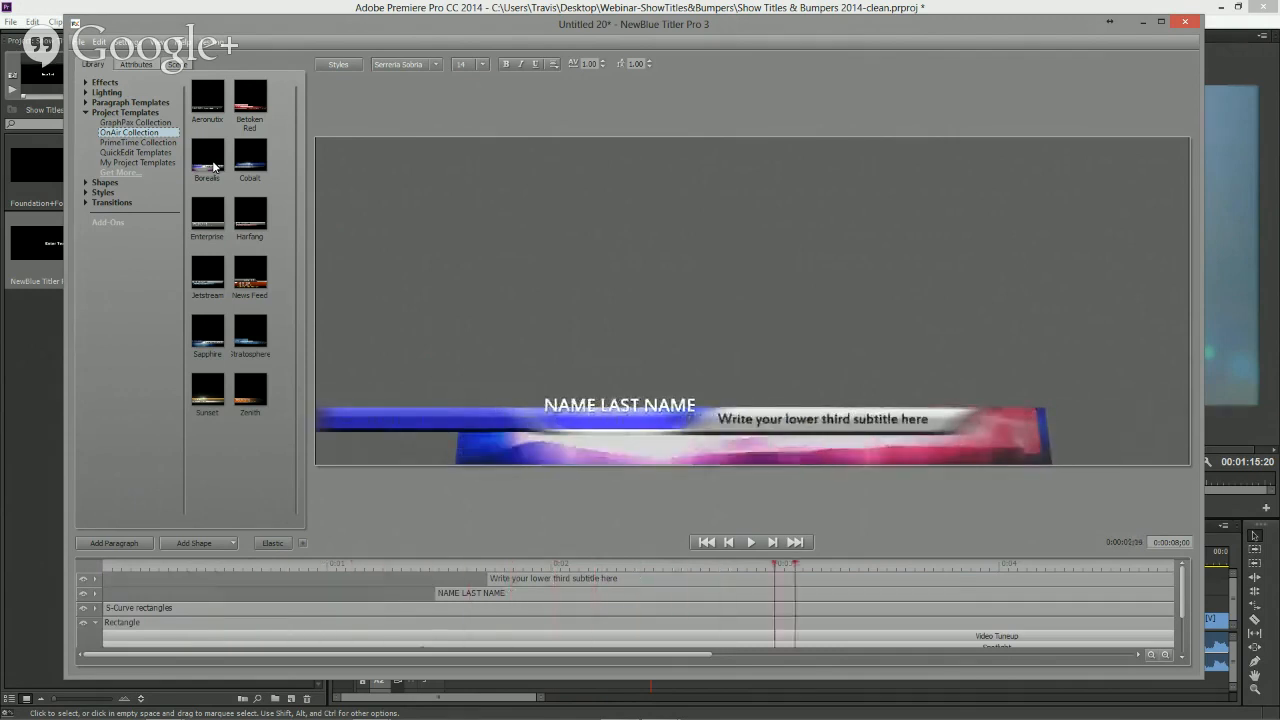
{"action": "double_click", "coordinate": [249, 96]}
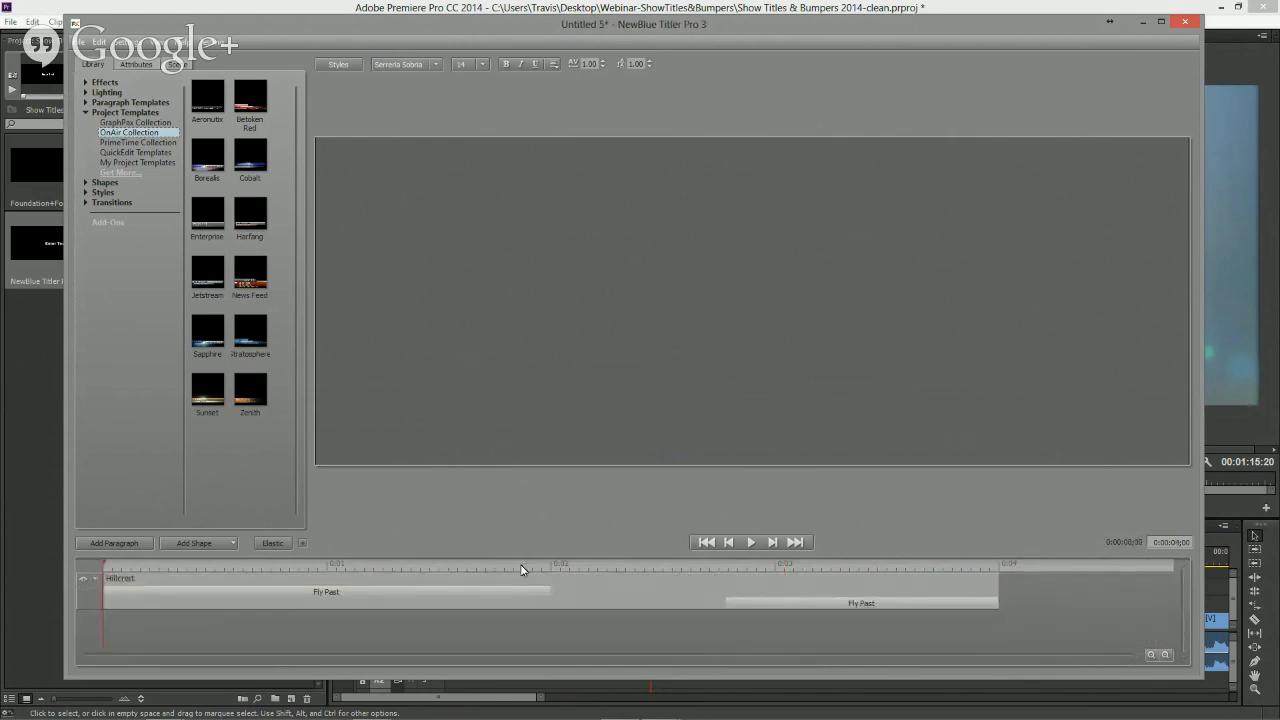
- Scrub the Hillcrest title's timeline and open the Titler's file commands
{"action": "left_click_drag", "start_coordinate": [520, 569], "coordinate": [623, 569]}
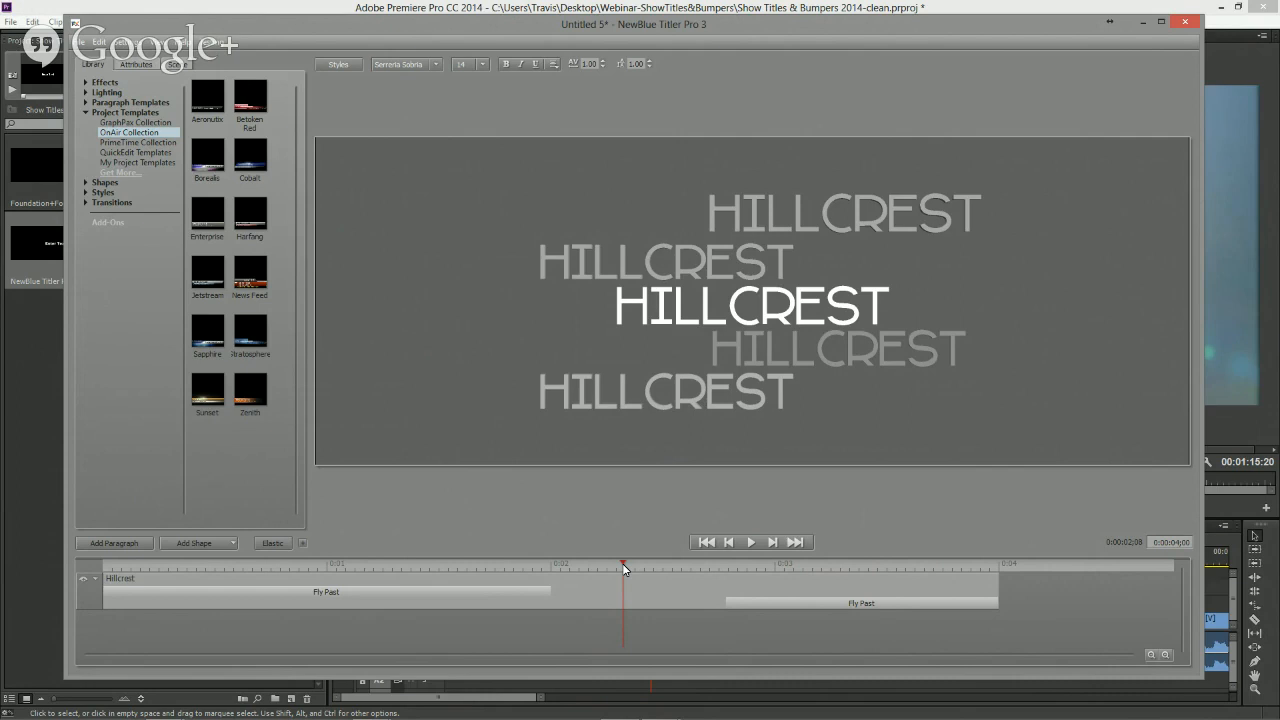
{"action": "left_click", "coordinate": [79, 42]}
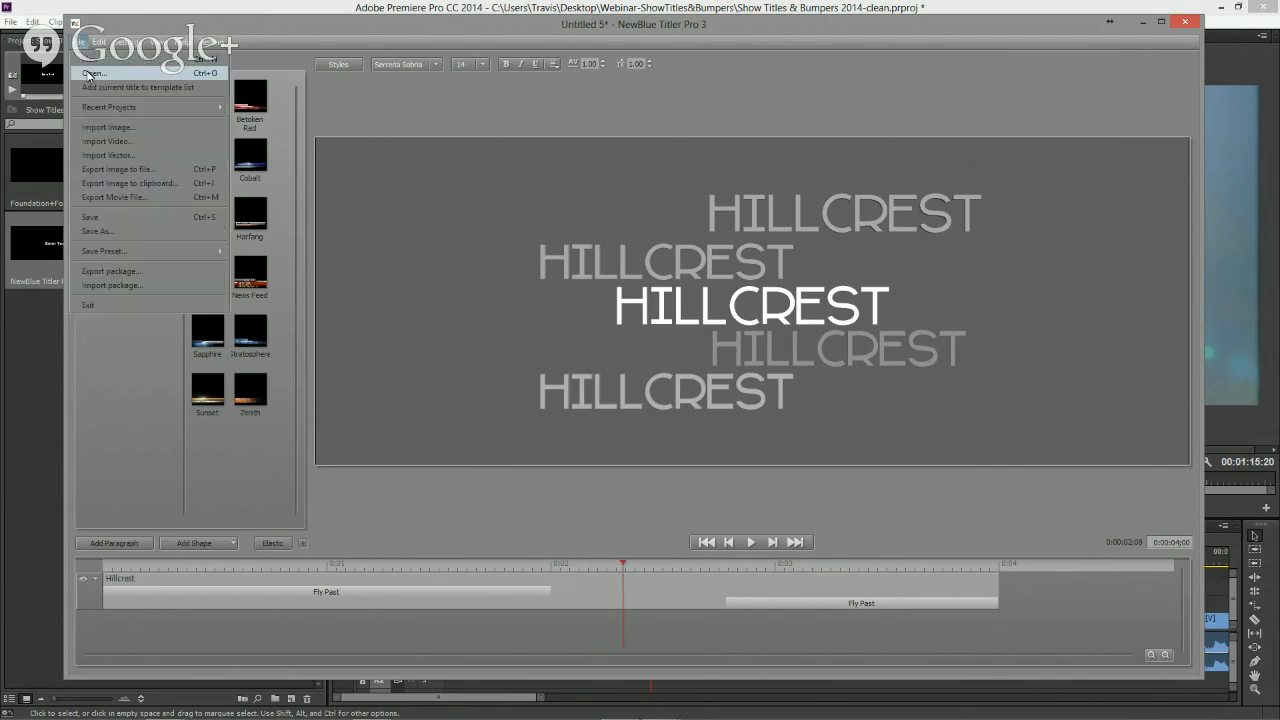
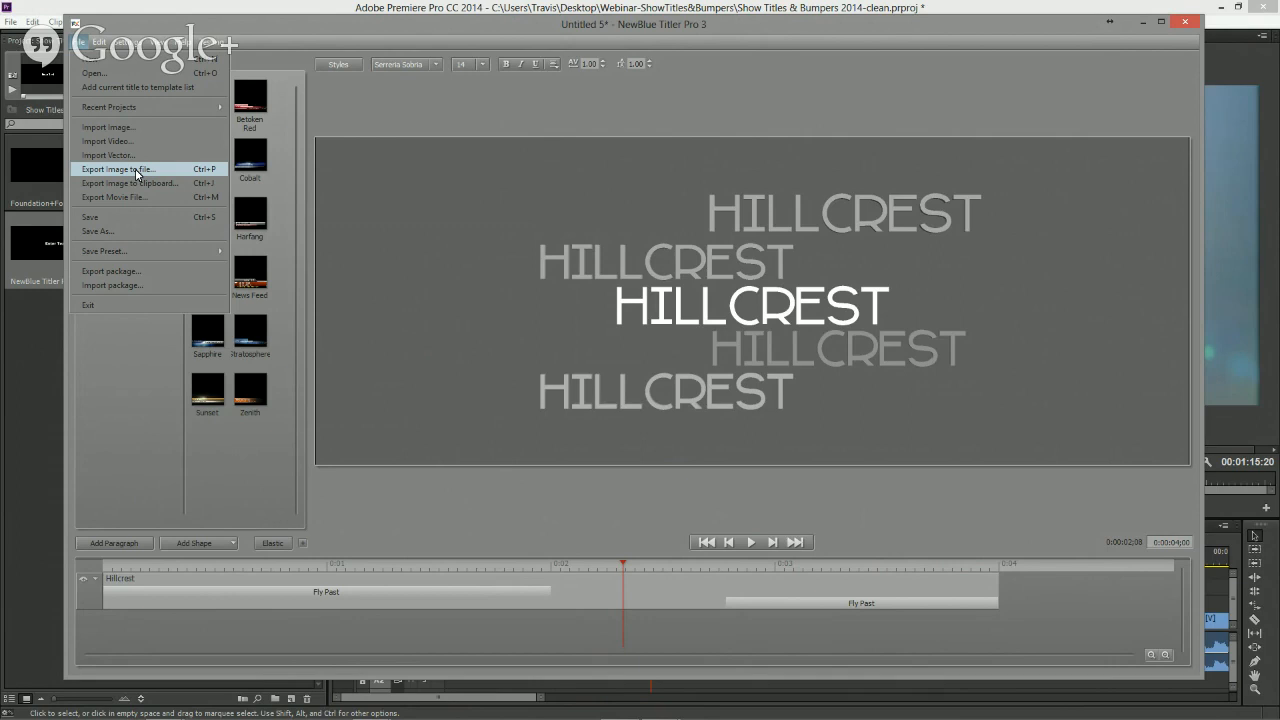
- Browse the Basic style presets while the centre Hillcrest paragraph is selected
{"action": "left_click", "coordinate": [143, 371]}
{"action": "left_click", "coordinate": [85, 112]}
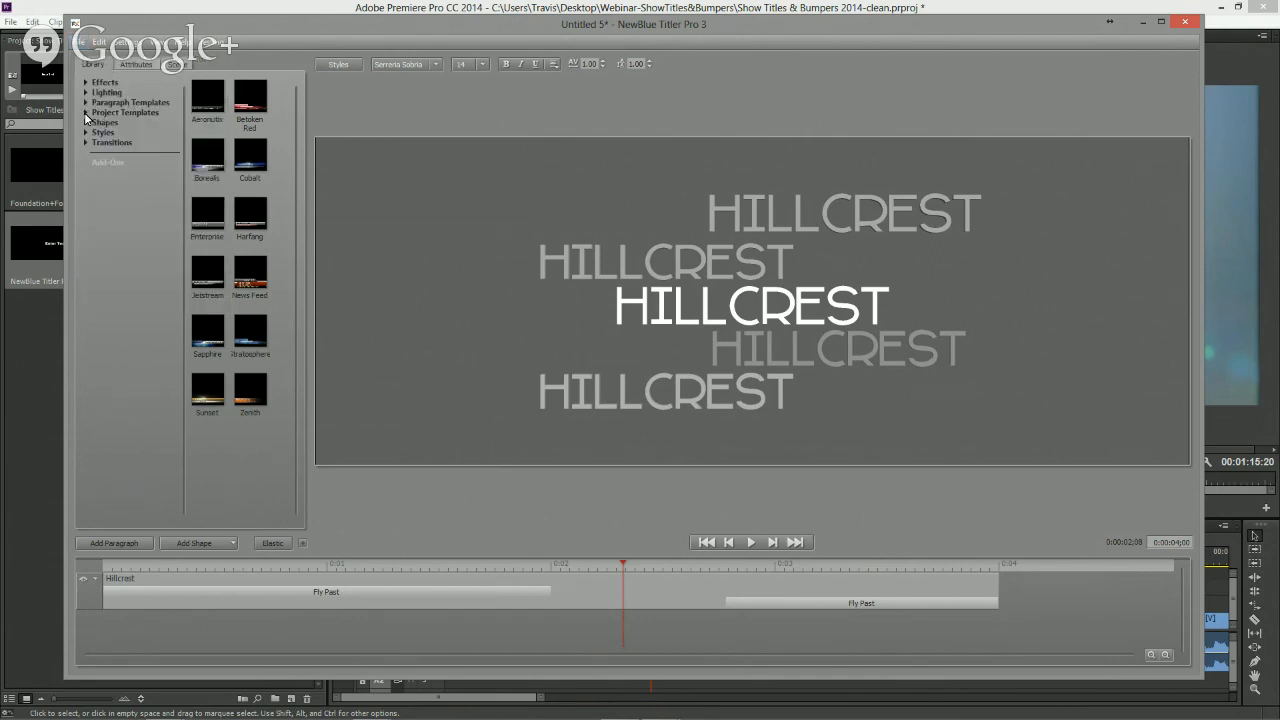
{"action": "left_click", "coordinate": [86, 132]}
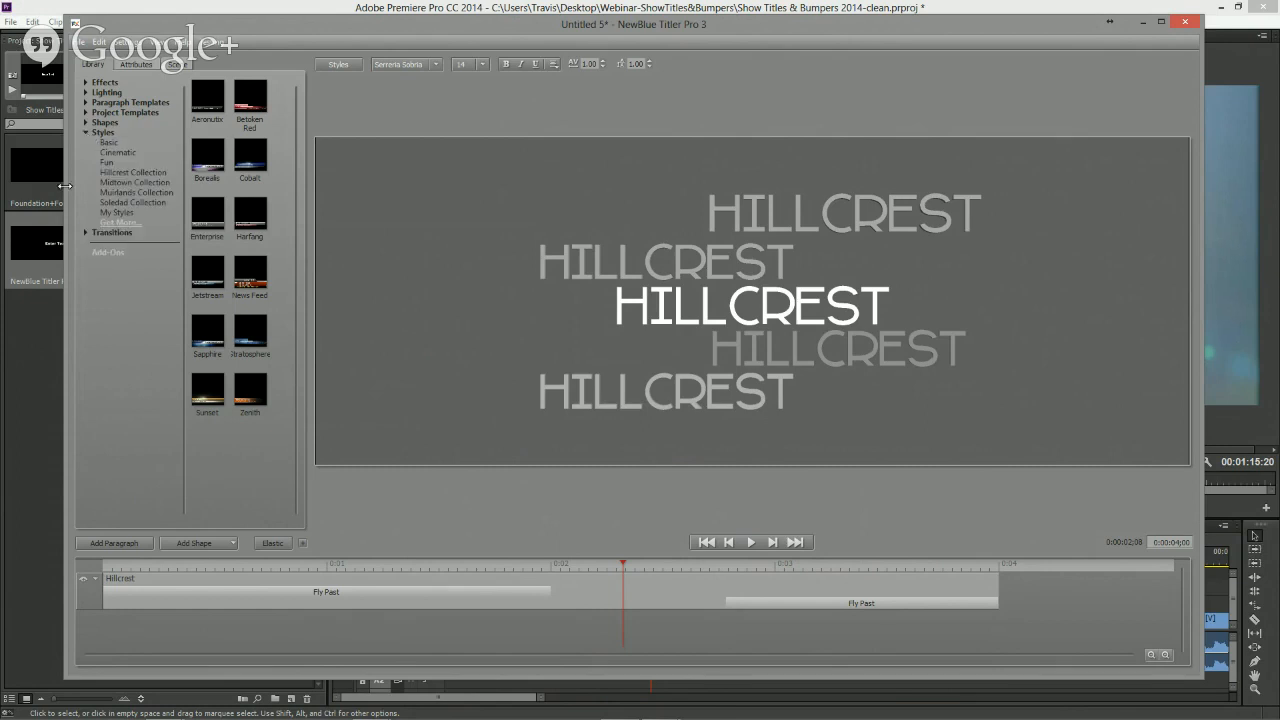
{"action": "left_click", "coordinate": [110, 143]}
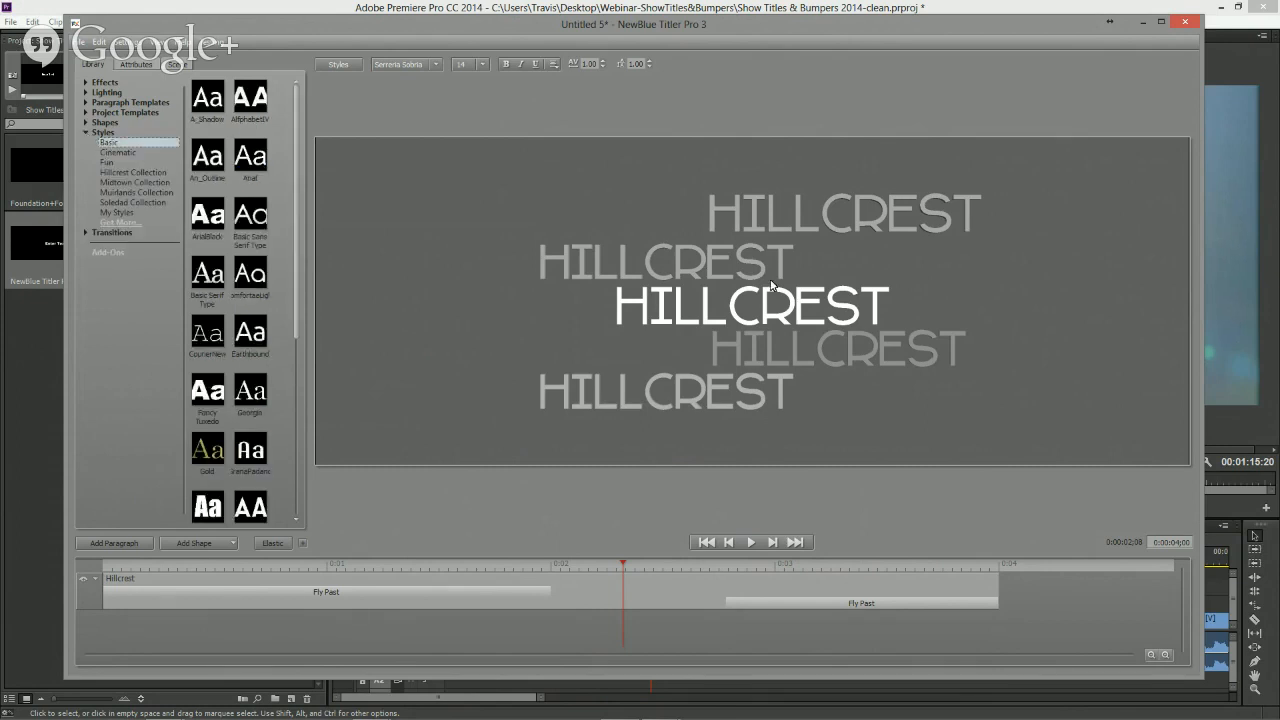
{"action": "left_click", "coordinate": [739, 322]}
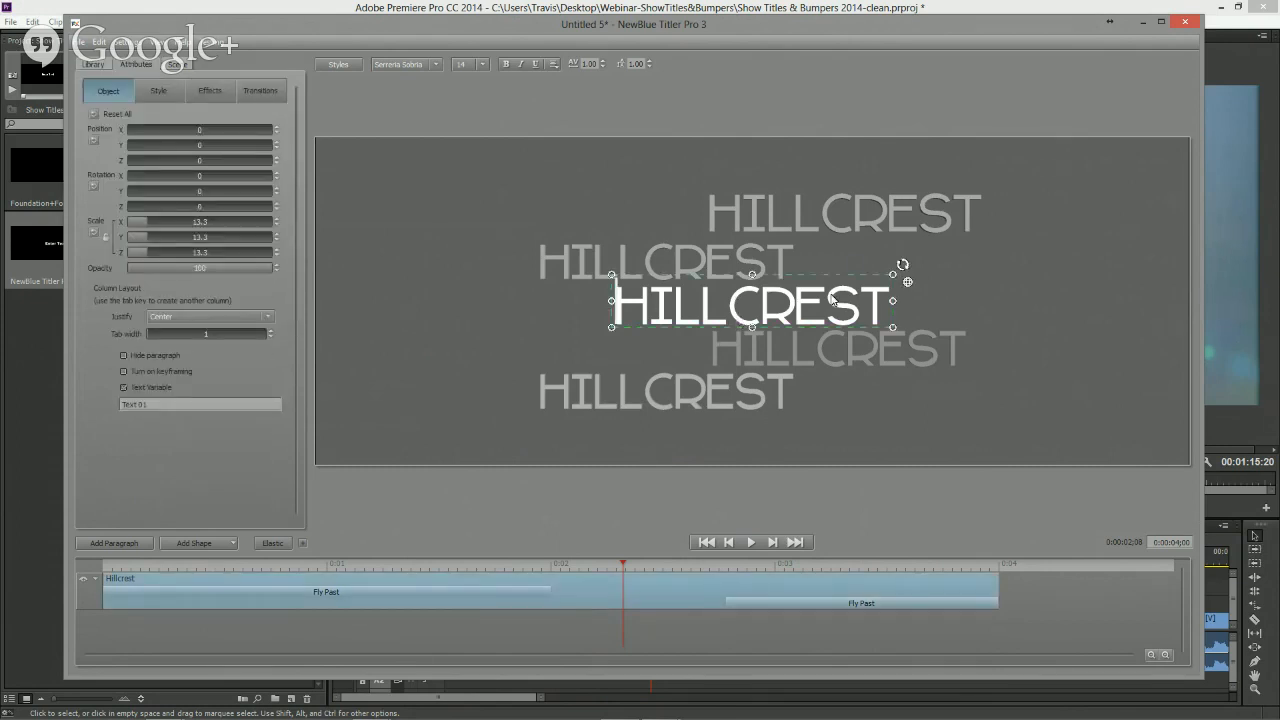
{"action": "left_click", "coordinate": [93, 64]}
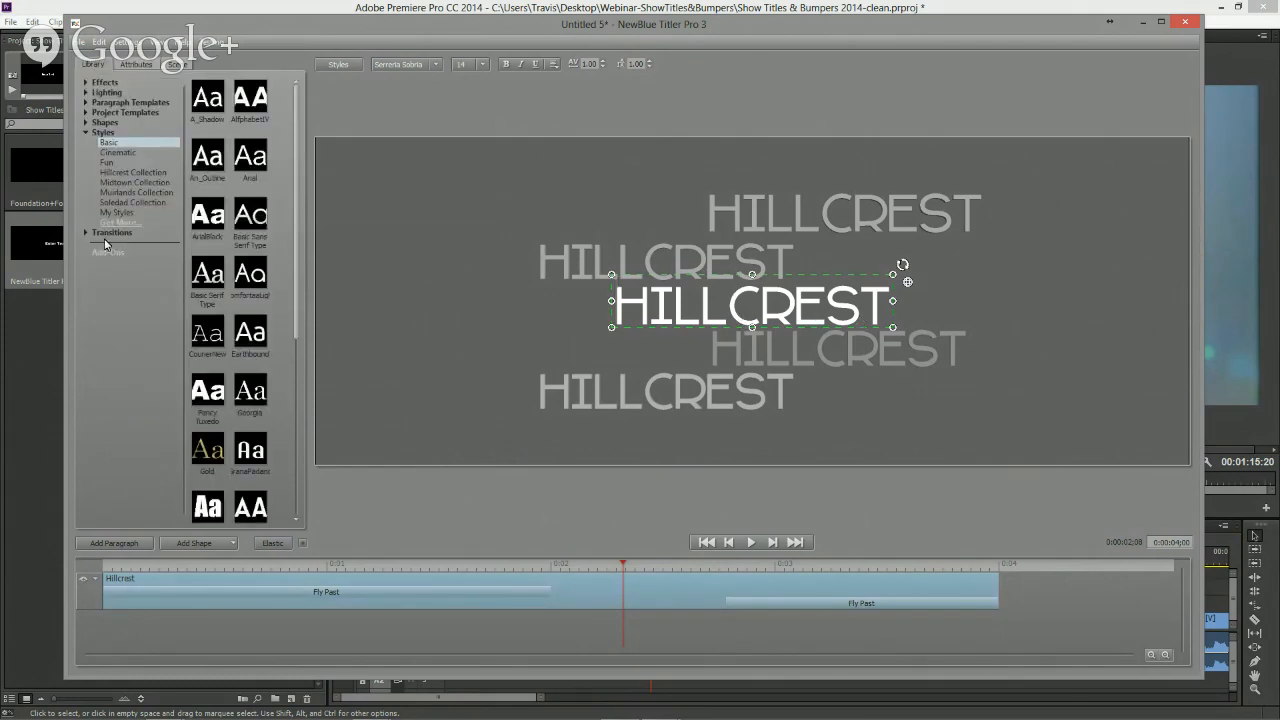
{"action": "left_click", "coordinate": [216, 171]}
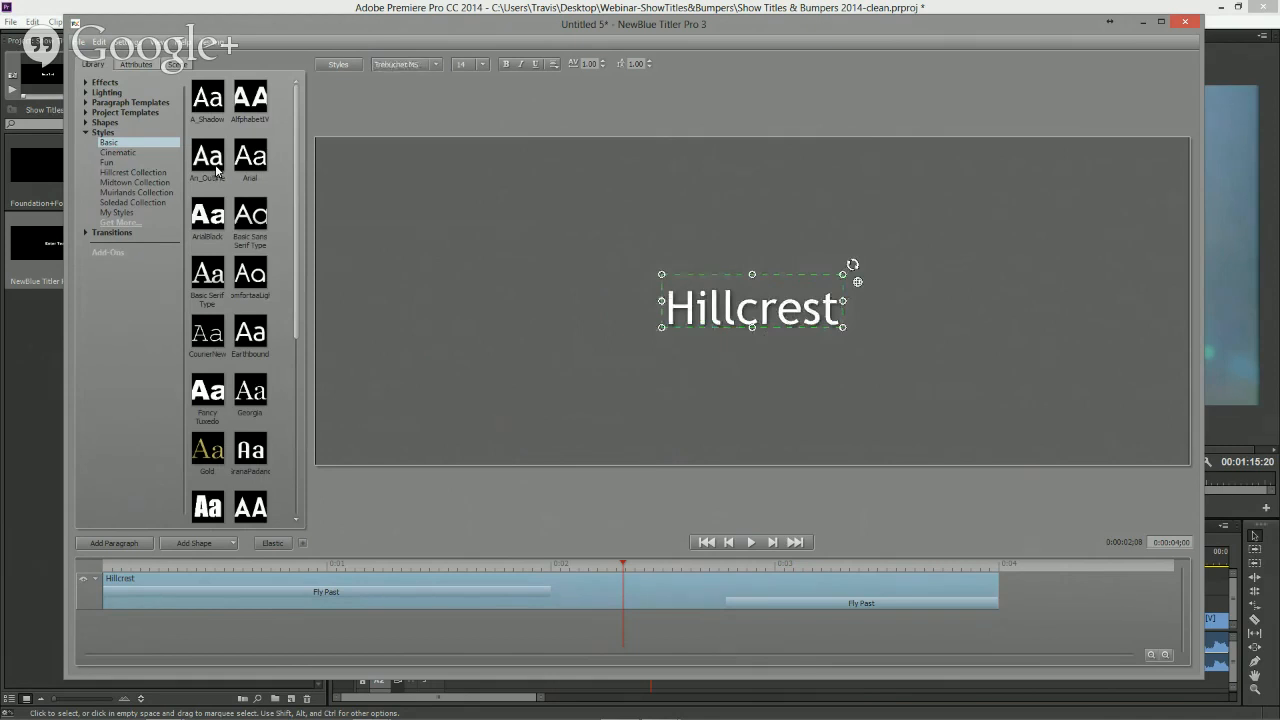
{"action": "left_click", "coordinate": [212, 221]}
{"action": "left_click", "coordinate": [213, 276]}
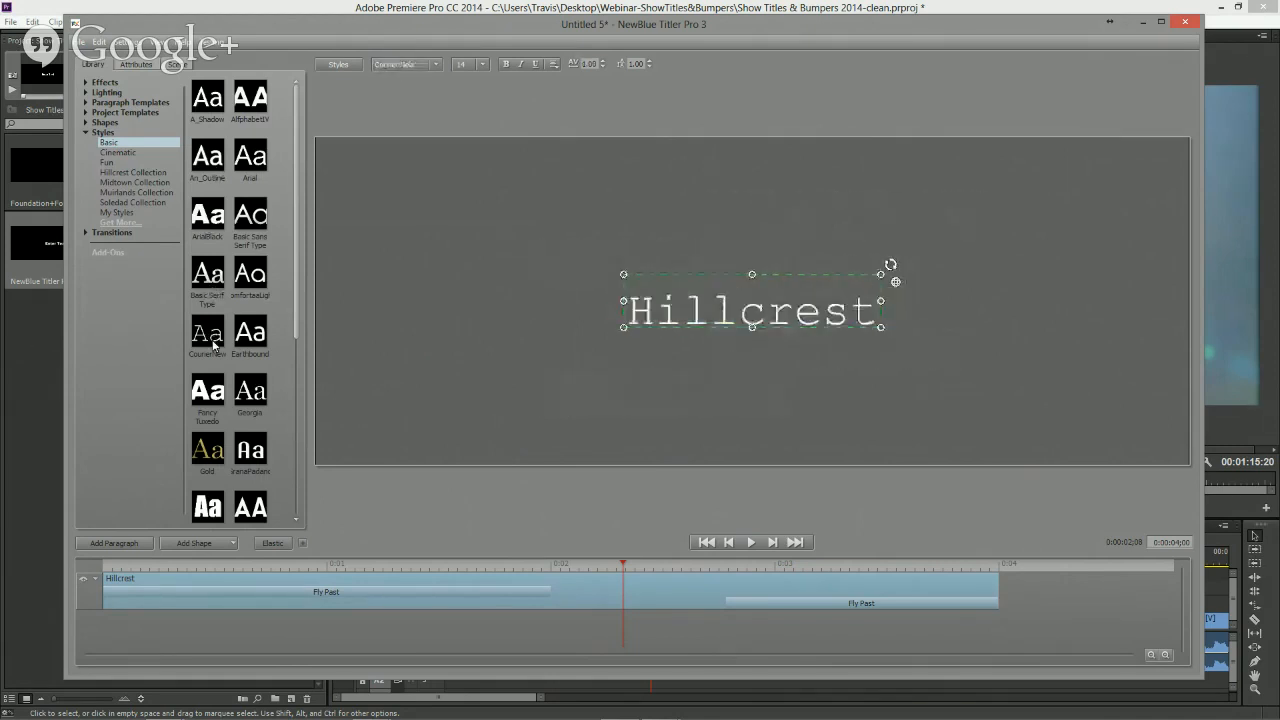
{"action": "left_click", "coordinate": [109, 153]}
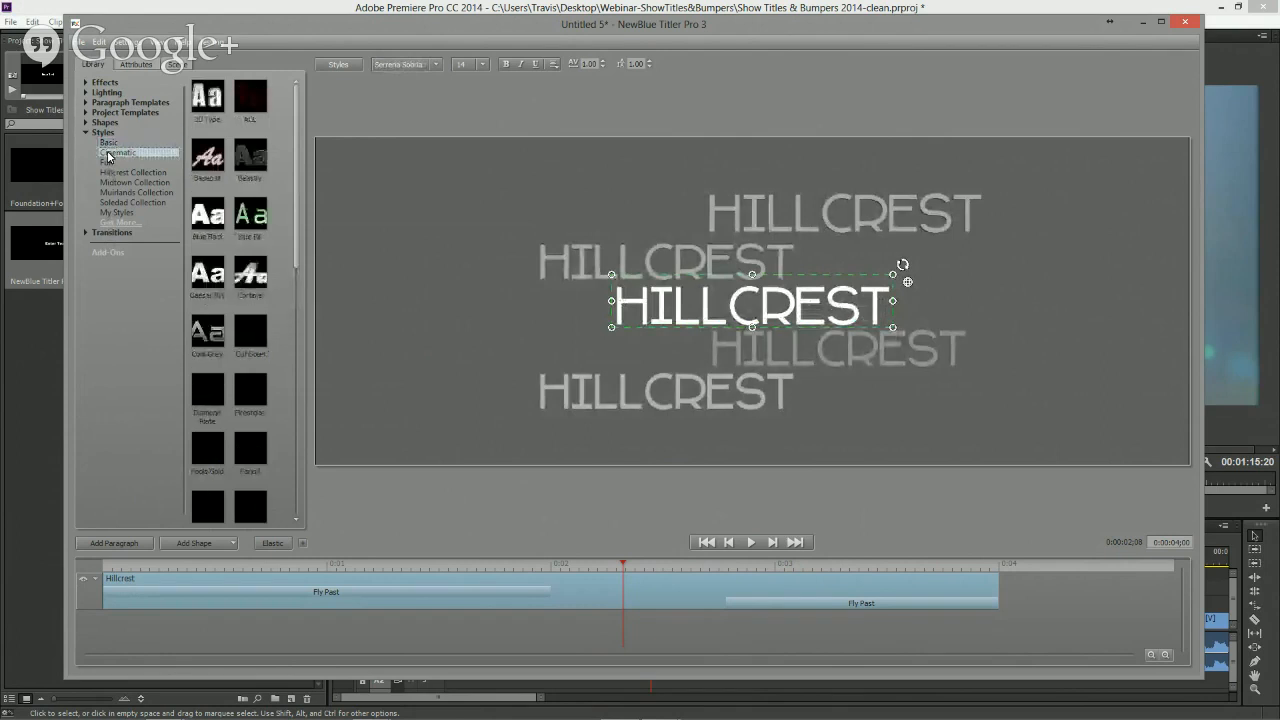
- Browse the Cinematic, Fun, Hillcrest, Midtown and Soledad style collections on the selected paragraph
{"action": "left_click", "coordinate": [212, 97]}
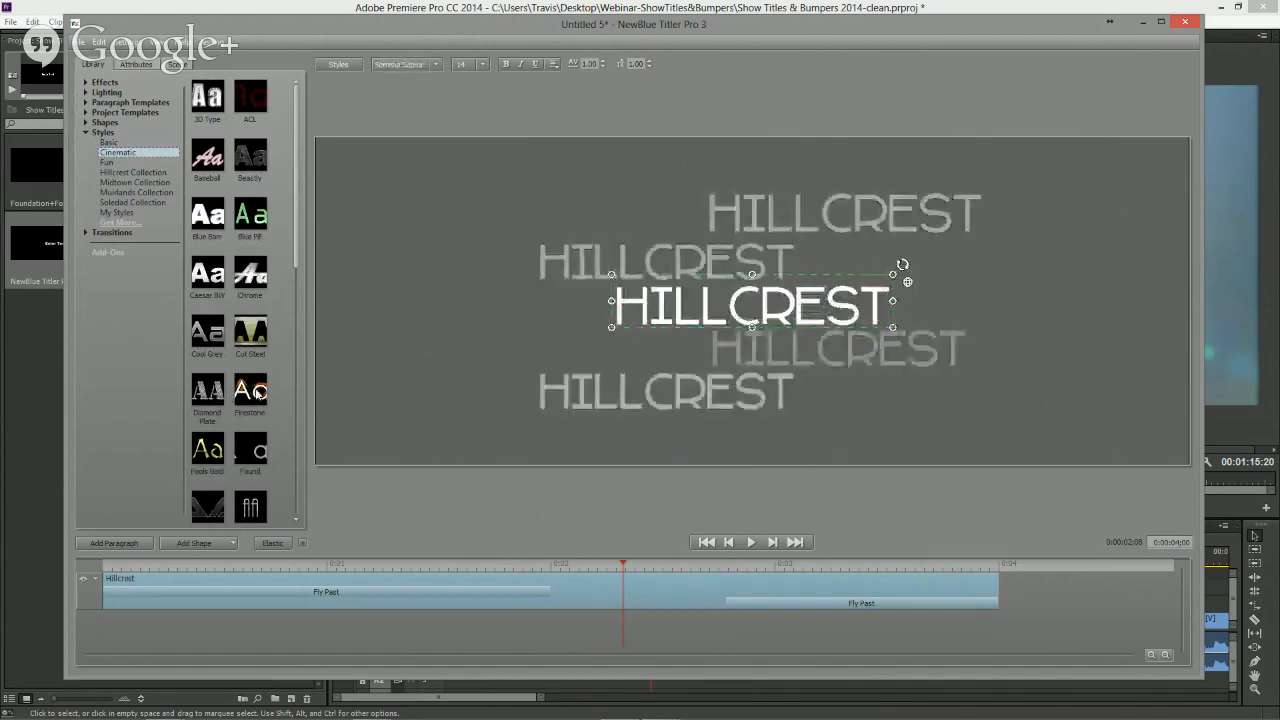
{"action": "left_click", "coordinate": [108, 163]}
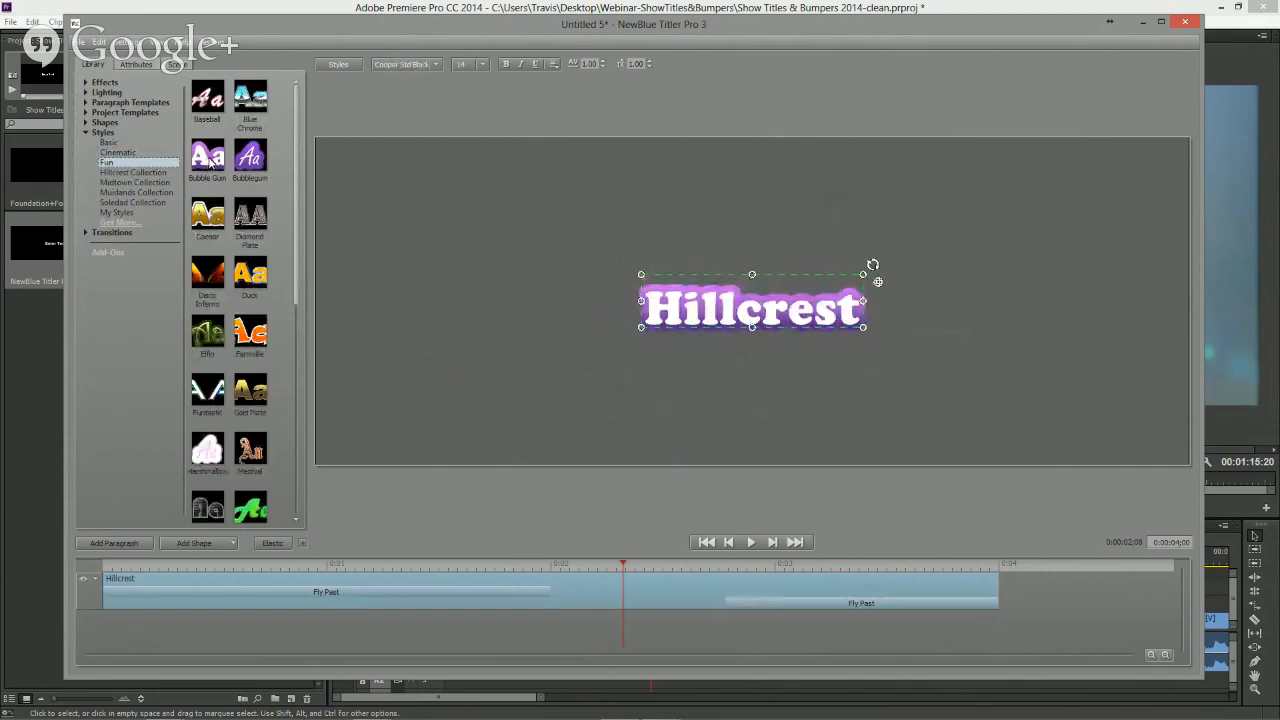
{"action": "left_click", "coordinate": [133, 172]}
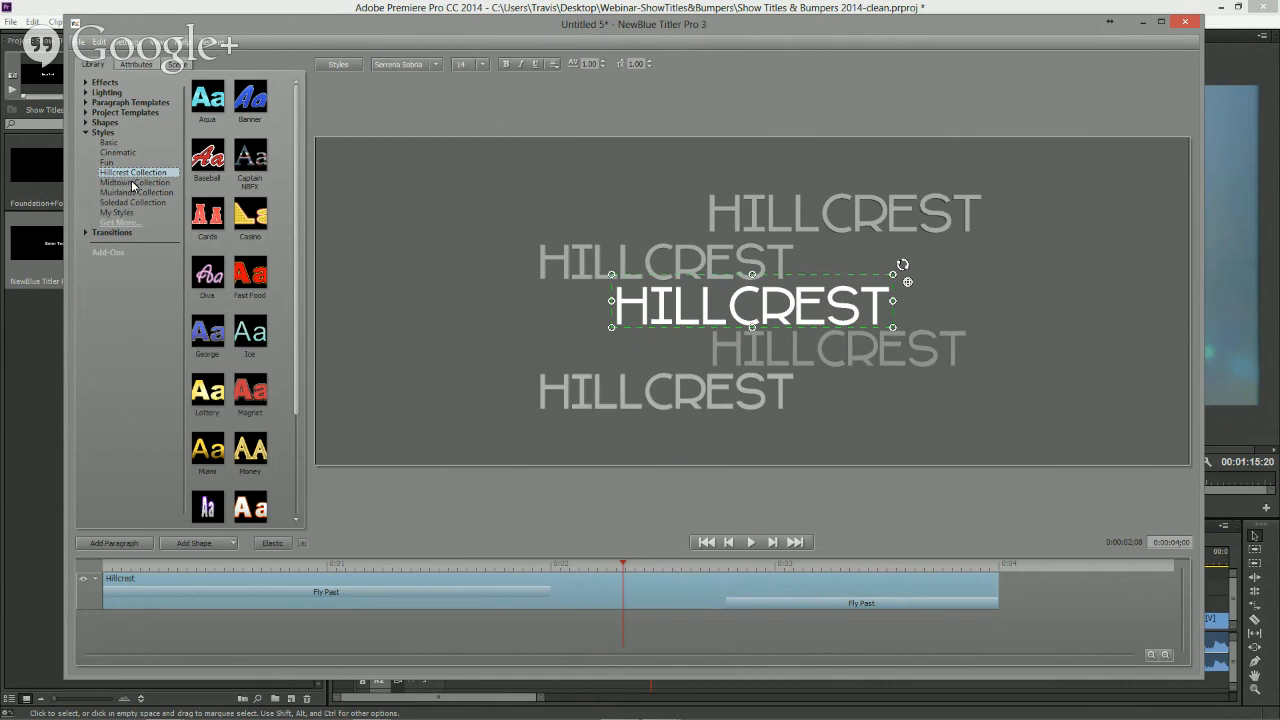
{"action": "left_click", "coordinate": [134, 192]}
{"action": "left_click", "coordinate": [139, 203]}
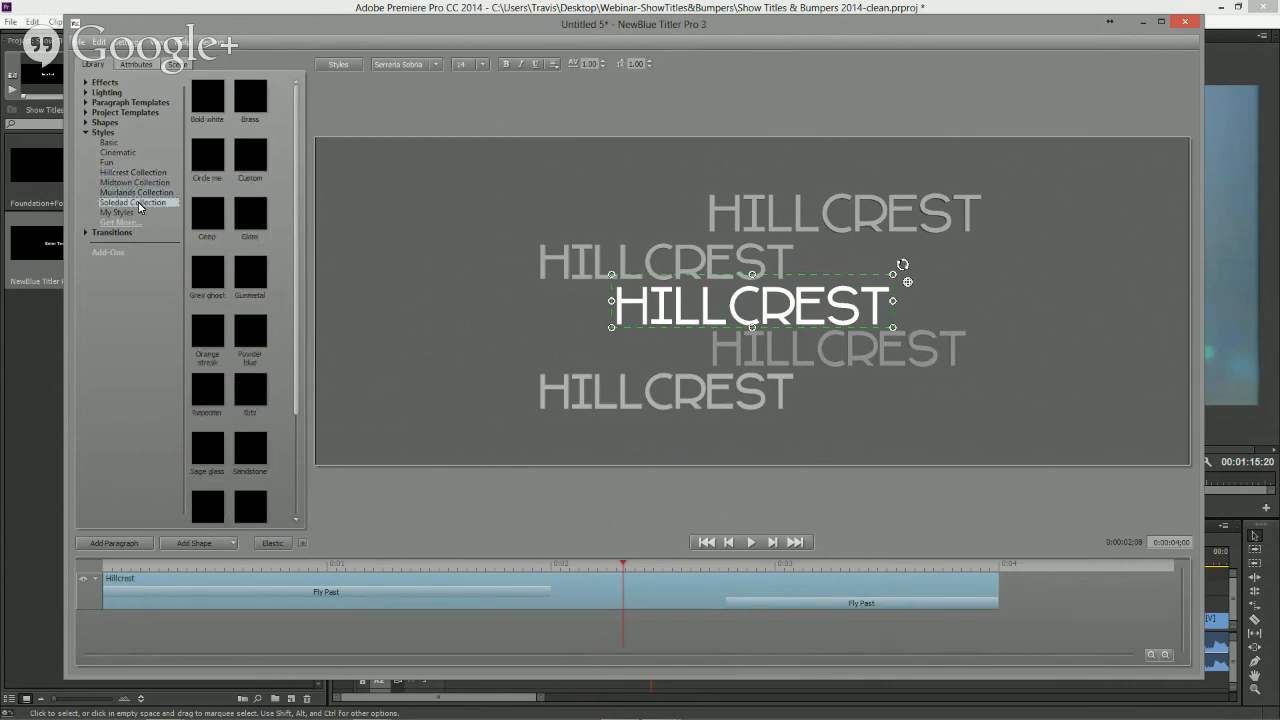
{"action": "left_click", "coordinate": [199, 214]}
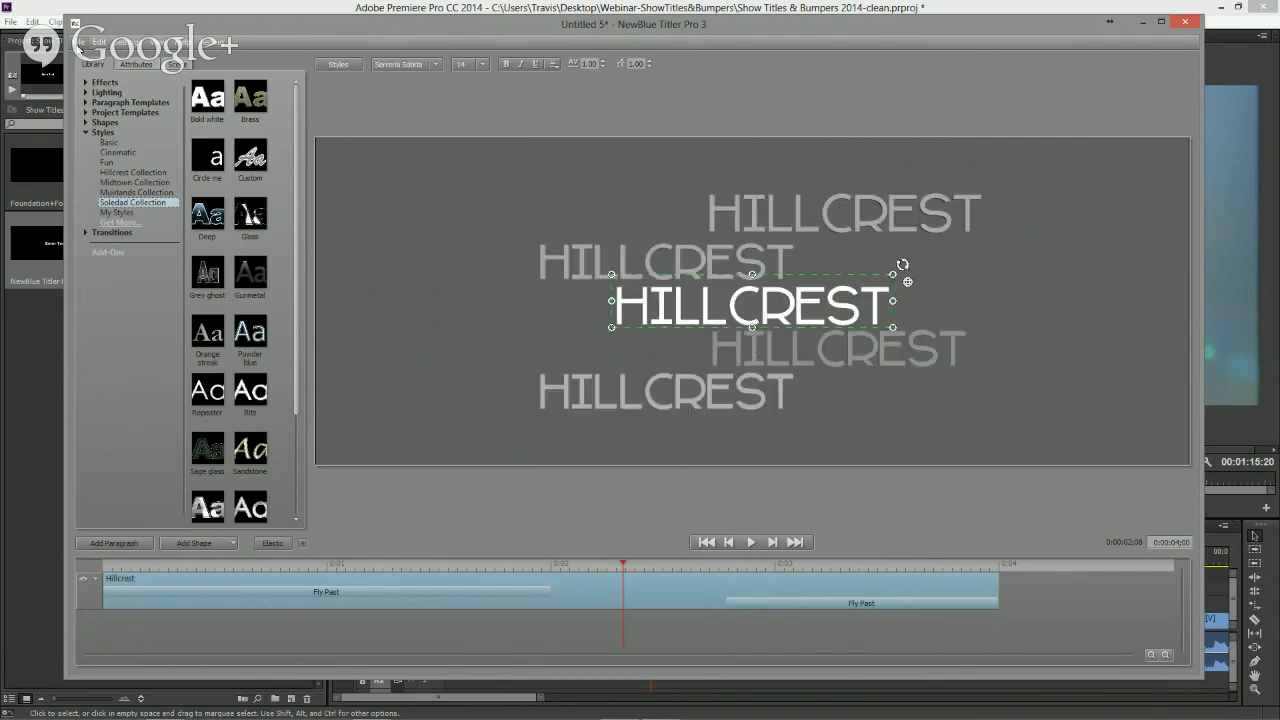
- Examine the style preset saving options and the My Styles collection
{"action": "left_click", "coordinate": [79, 44]}
{"action": "mouse_move", "coordinate": [135, 249]}
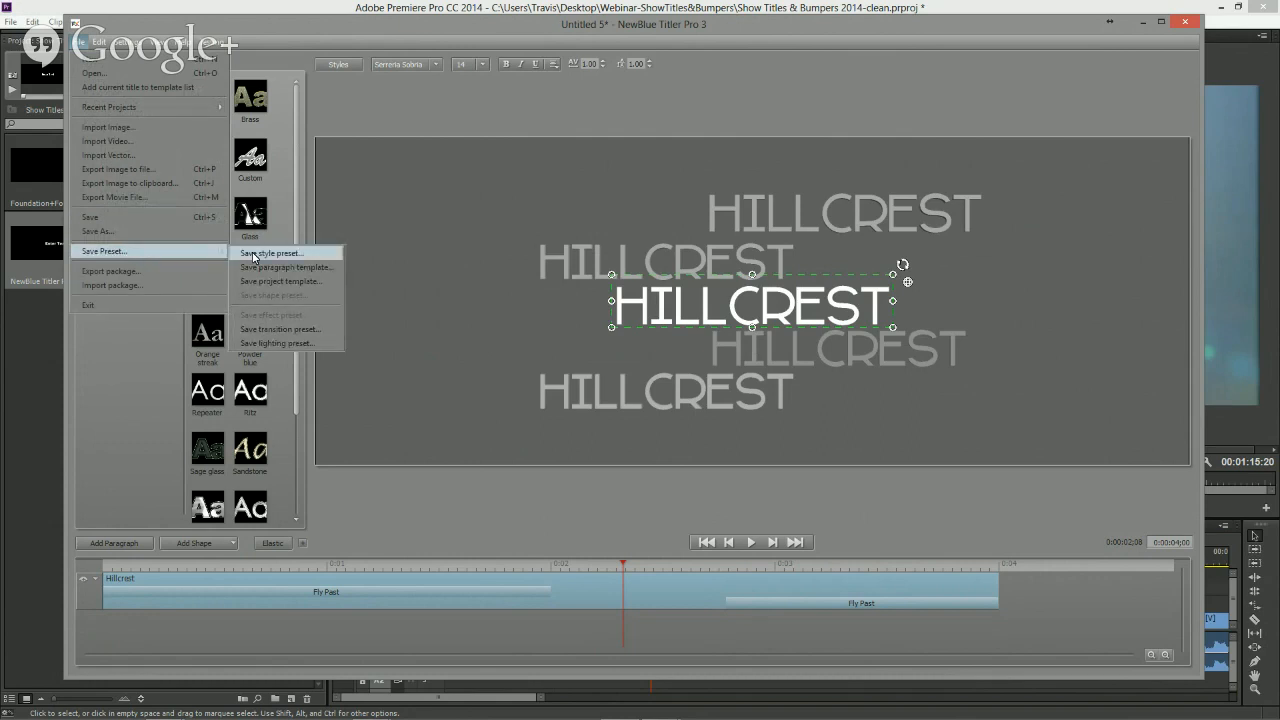
{"action": "left_click", "coordinate": [117, 371]}
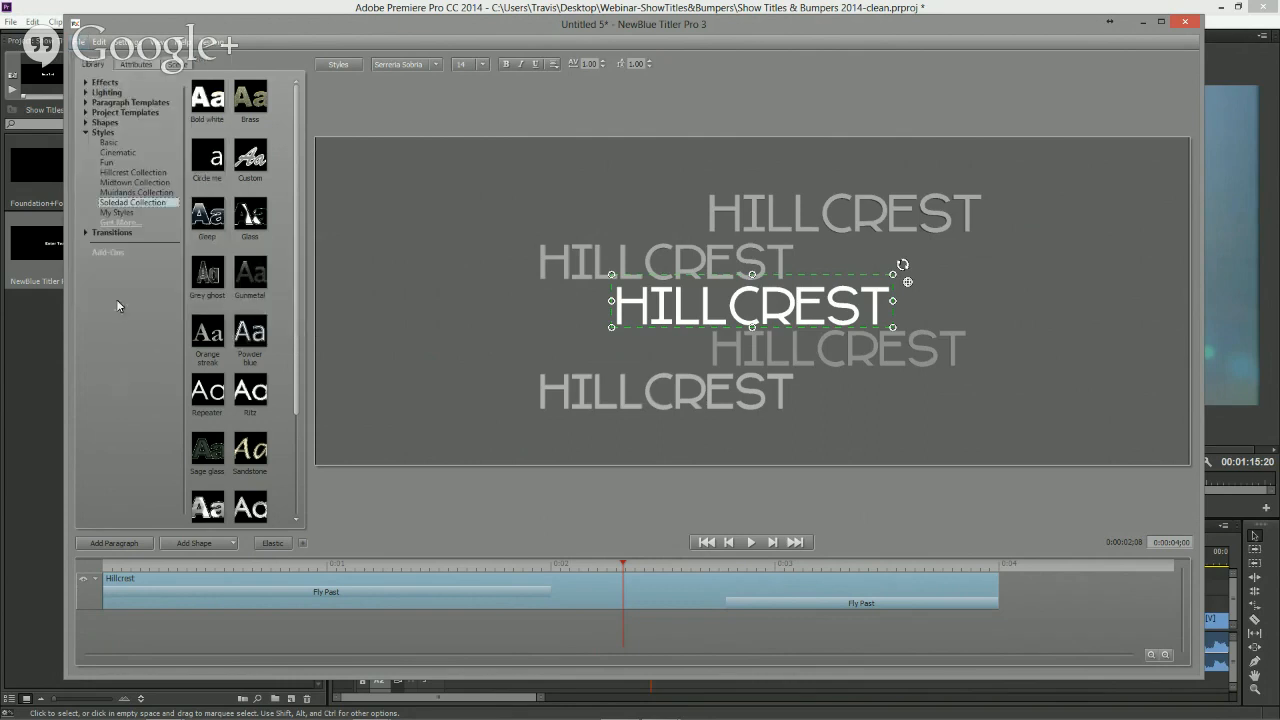
{"action": "left_click", "coordinate": [112, 213]}
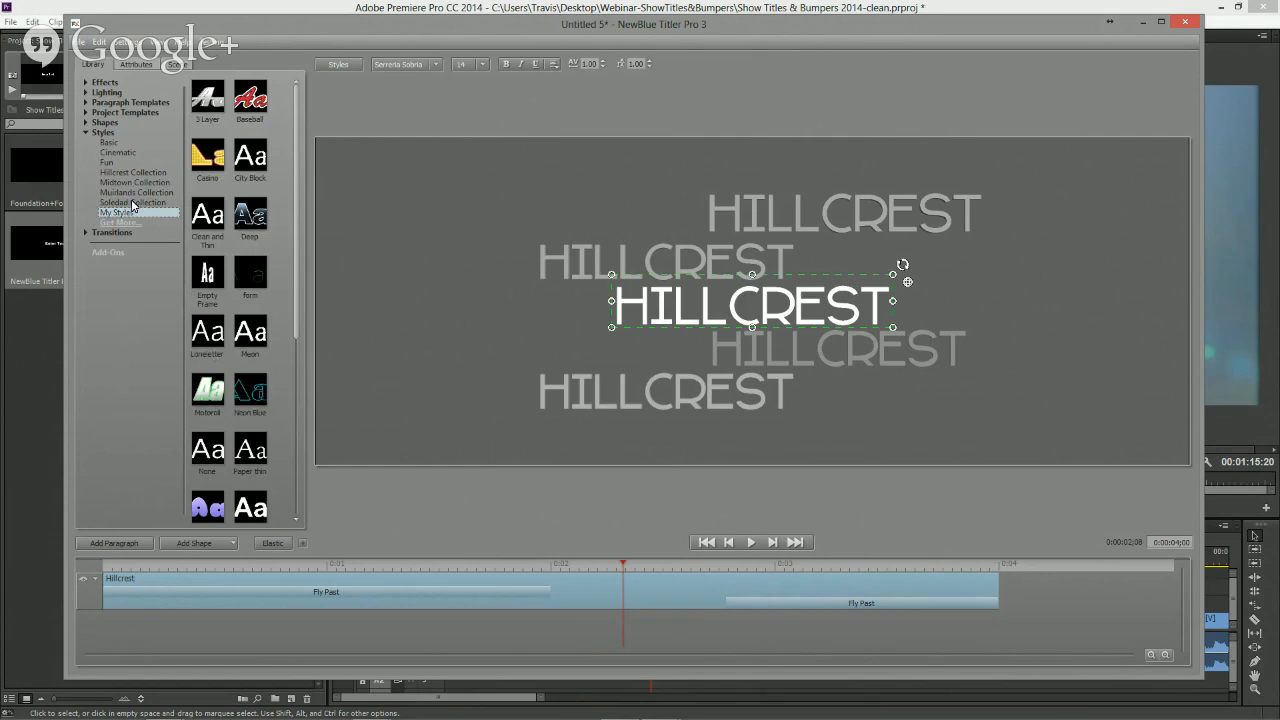
- Examine the shape types available for adding to the title
{"action": "left_click", "coordinate": [137, 64]}
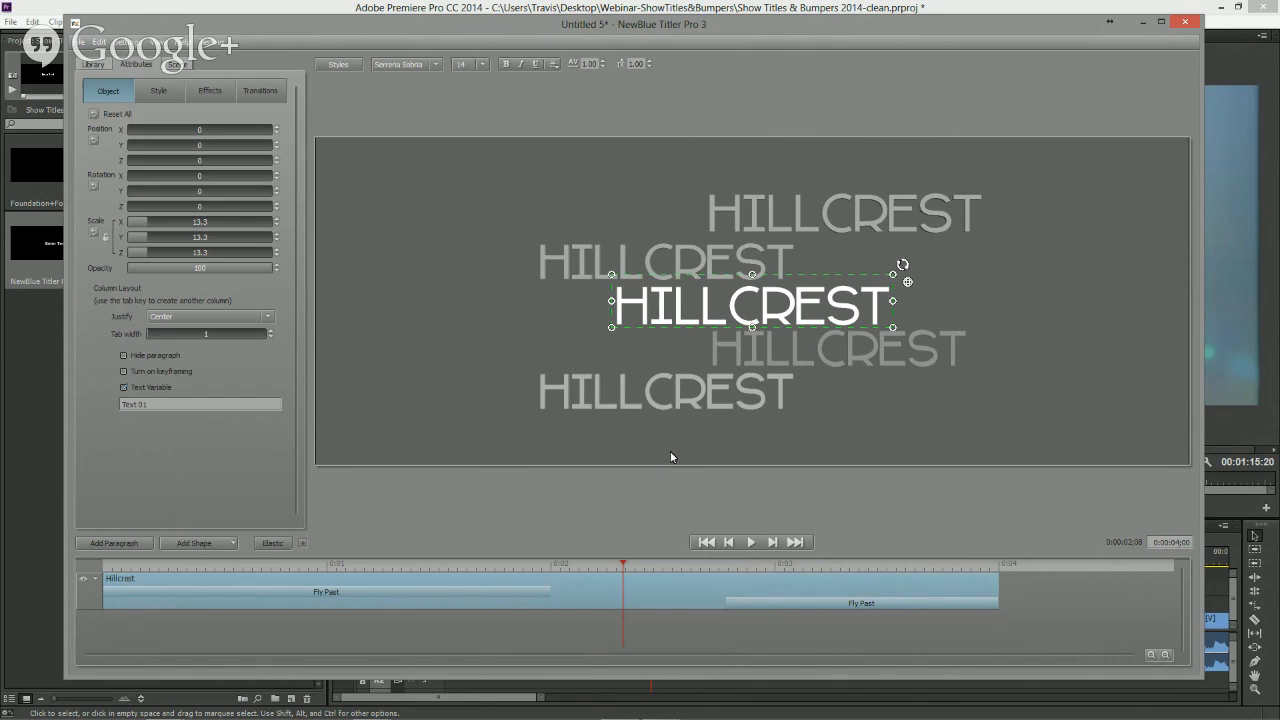
{"action": "left_click", "coordinate": [224, 542]}
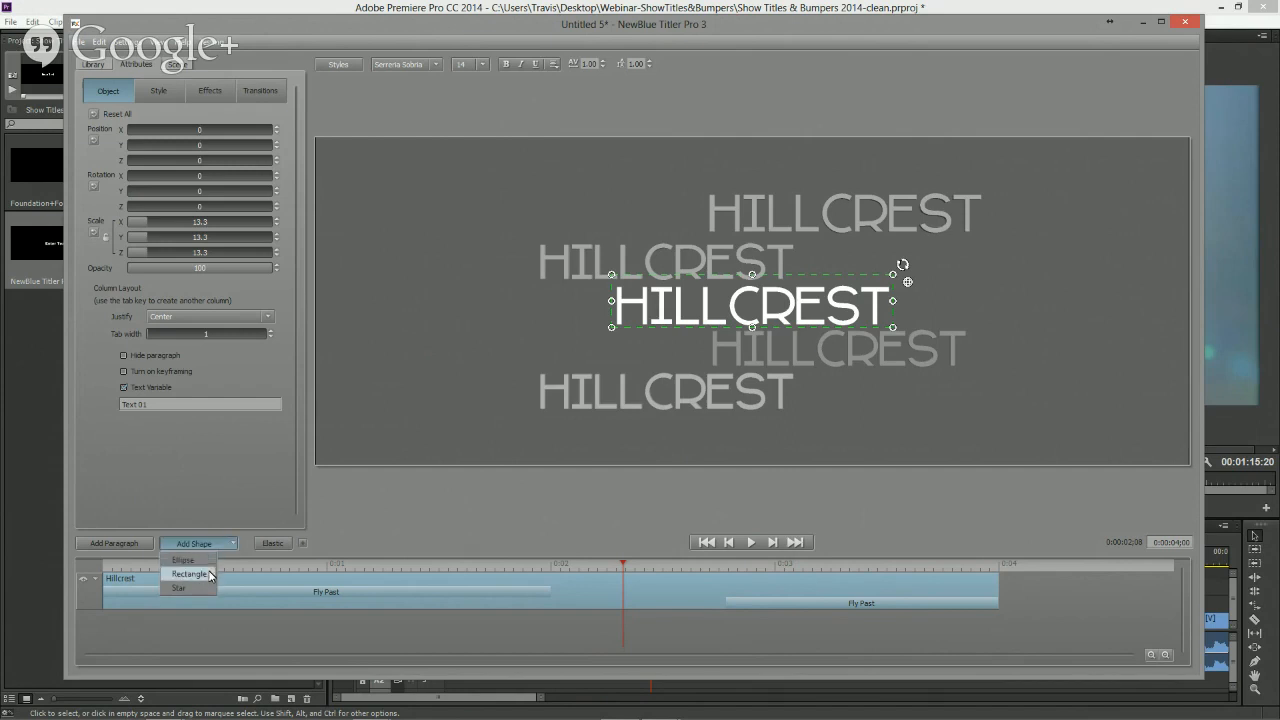
{"action": "left_click", "coordinate": [433, 510]}
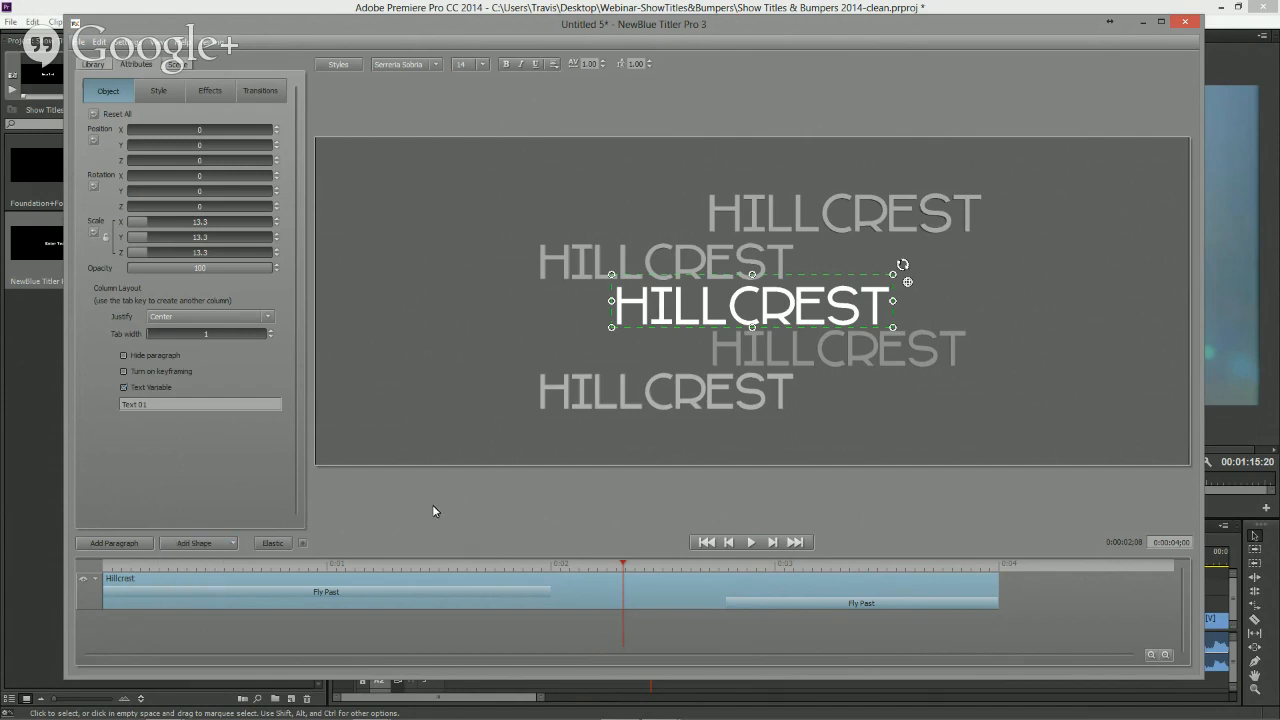
- Import the 5 Segments vector file from the Webinar folder at the timeline start and scale it up to fill most of the frame
{"action": "left_click", "coordinate": [511, 426]}
{"action": "left_click_drag", "start_coordinate": [510, 561], "coordinate": [100, 565]}
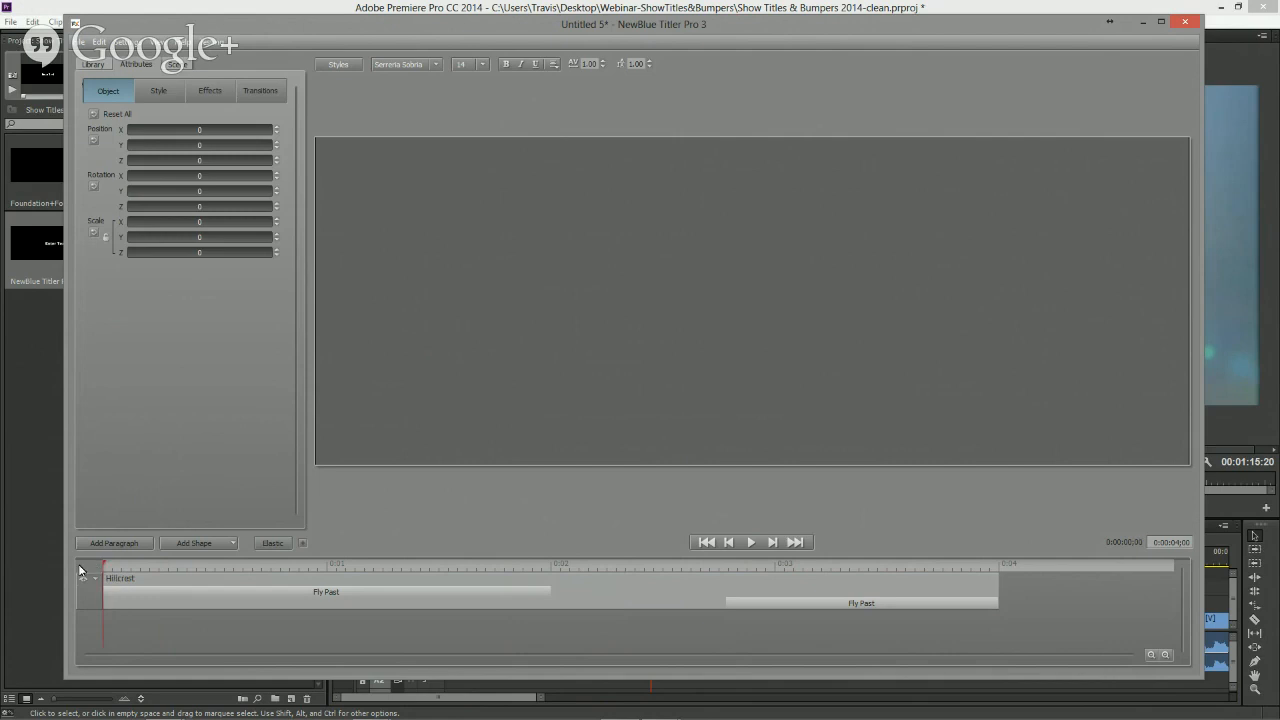
{"action": "left_click", "coordinate": [80, 44]}
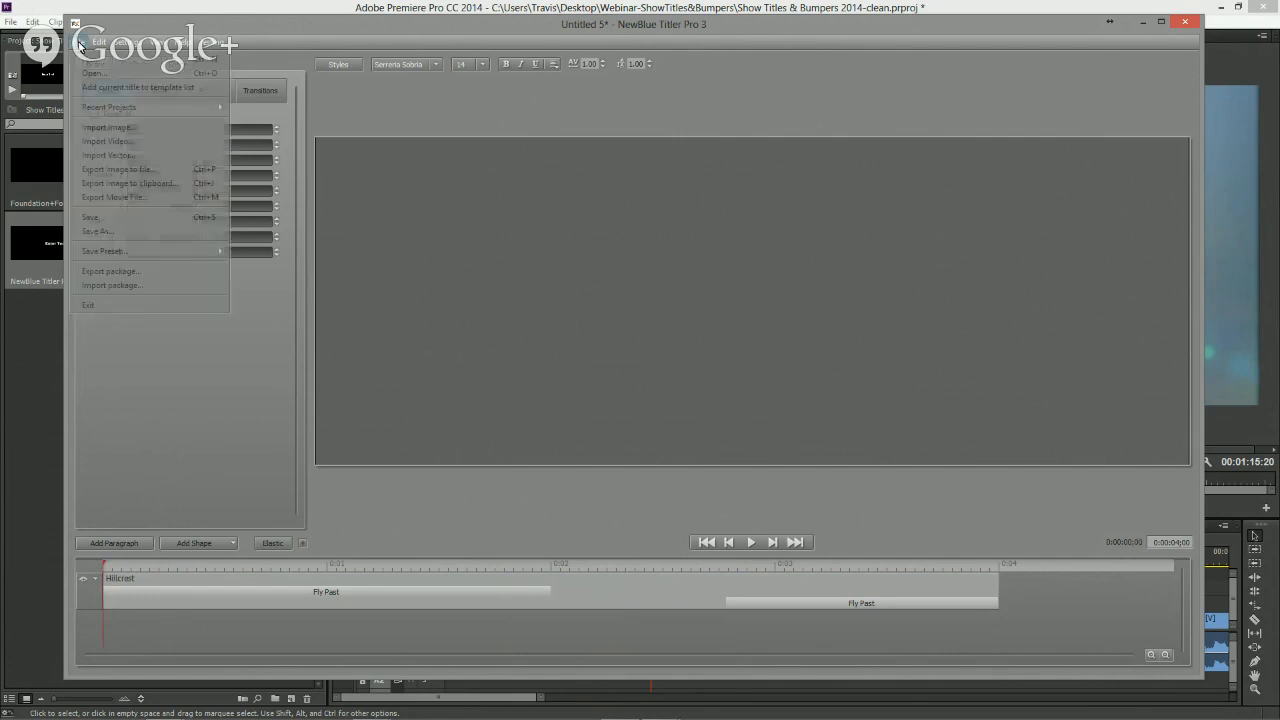
{"action": "left_click", "coordinate": [110, 155]}
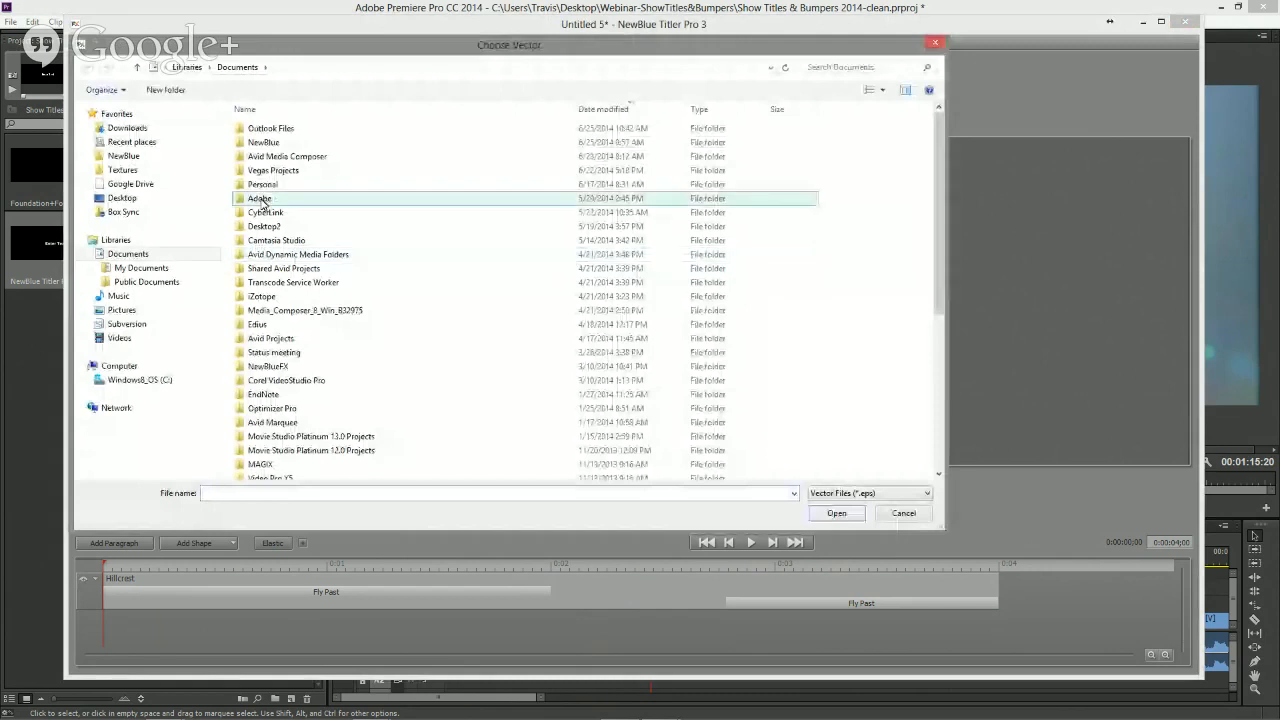
{"action": "left_click", "coordinate": [160, 197]}
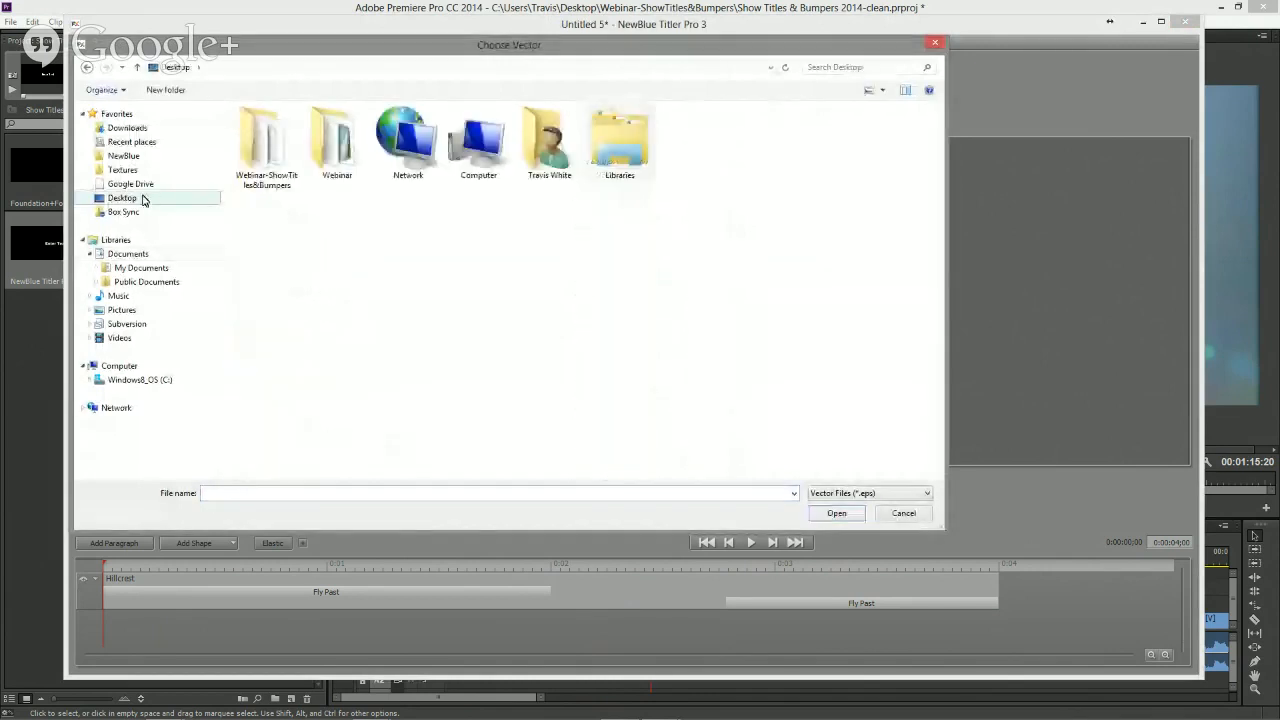
{"action": "double_click", "coordinate": [275, 205]}
{"action": "double_click", "coordinate": [553, 150]}
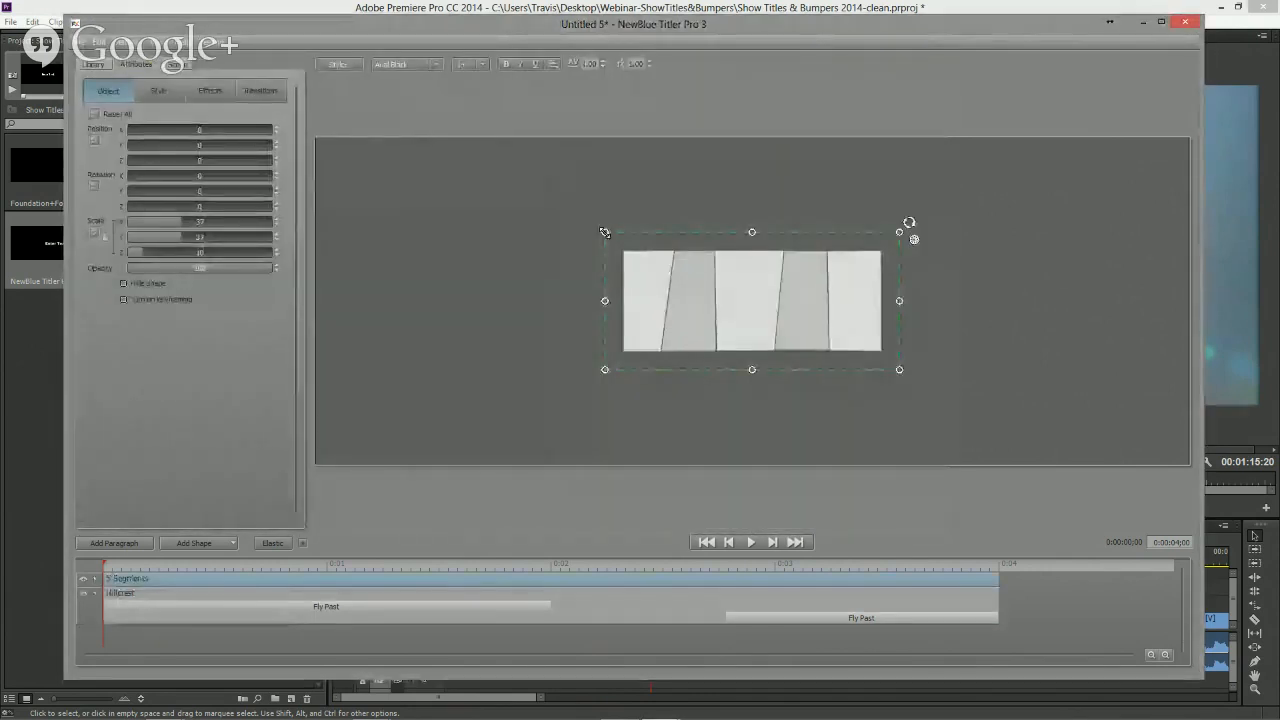
{"action": "left_click_drag", "start_coordinate": [604, 232], "coordinate": [422, 138]}
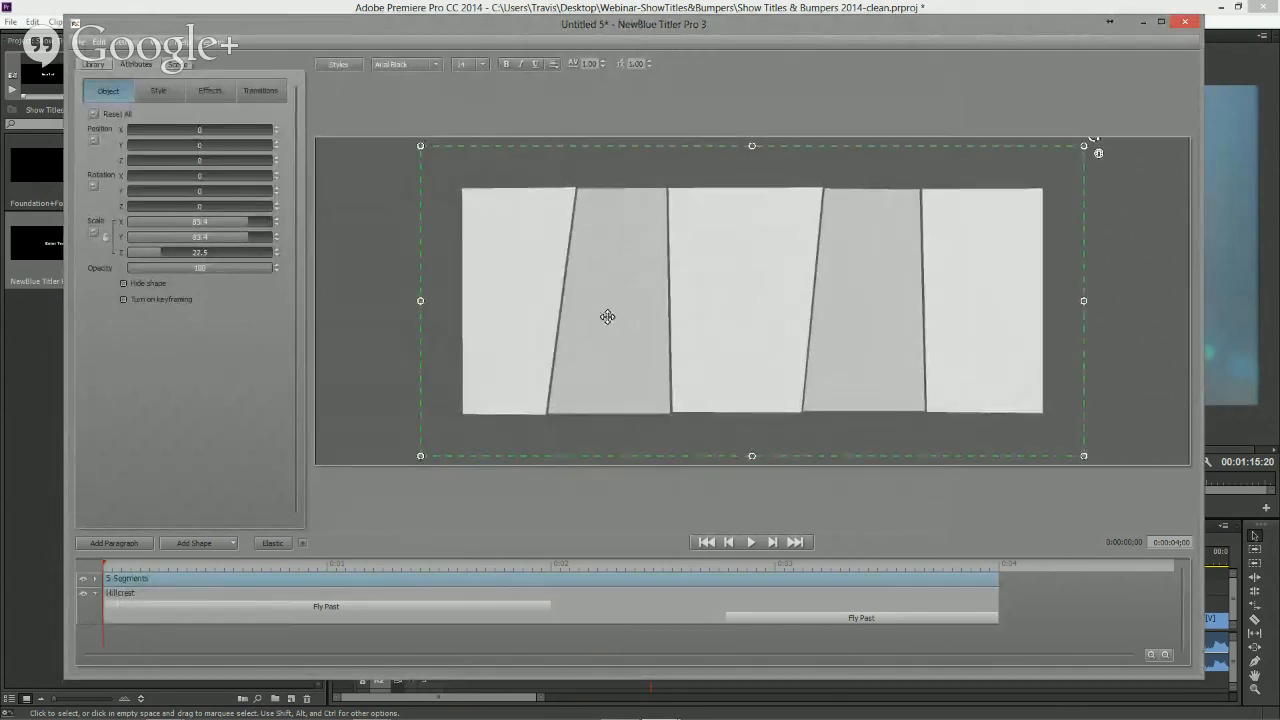
- Rotate the 5 Segments shape in 3D with the trackball
{"action": "left_click", "coordinate": [155, 92]}
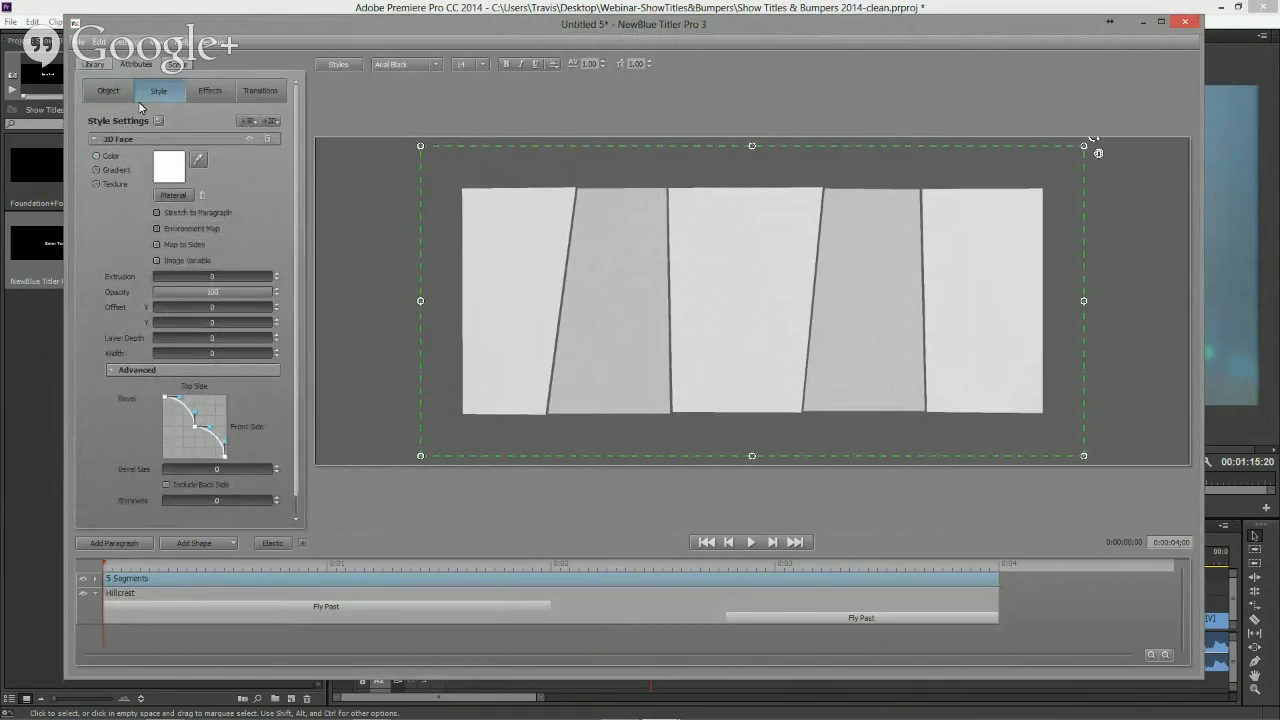
{"action": "left_click", "coordinate": [95, 142]}
{"action": "left_click", "coordinate": [95, 142]}
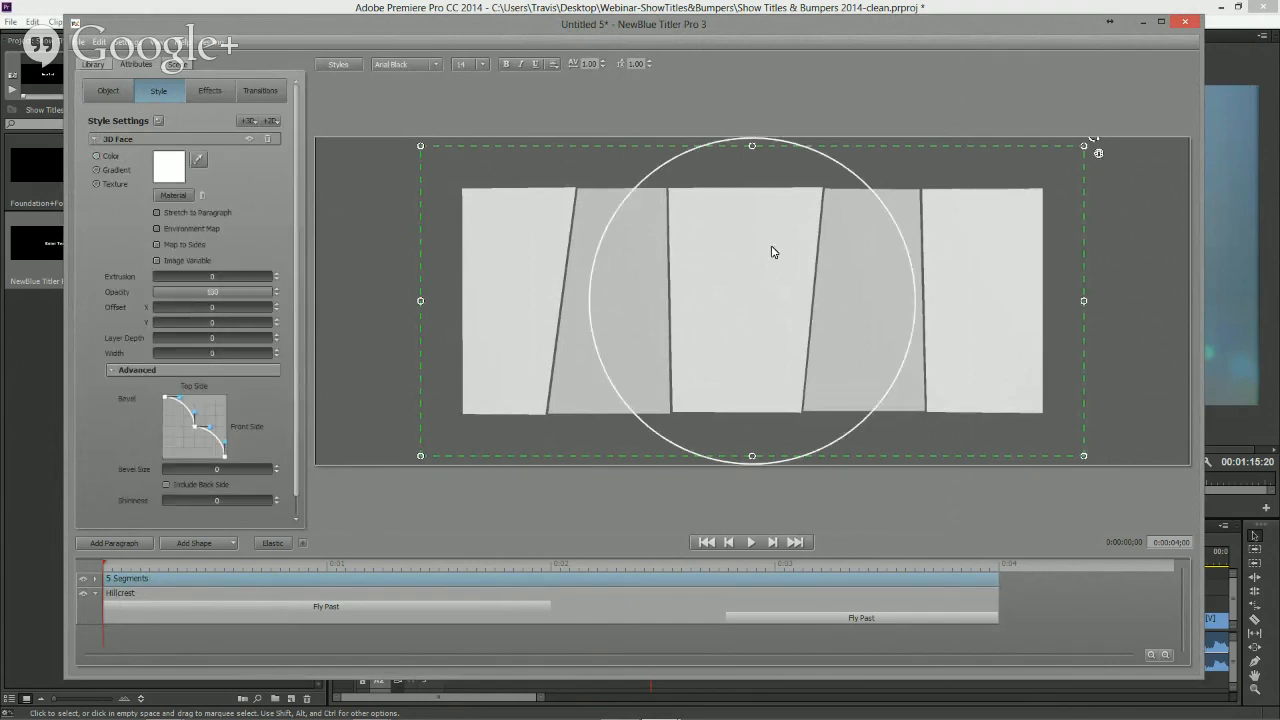
{"action": "left_click_drag", "start_coordinate": [771, 251], "coordinate": [753, 288]}
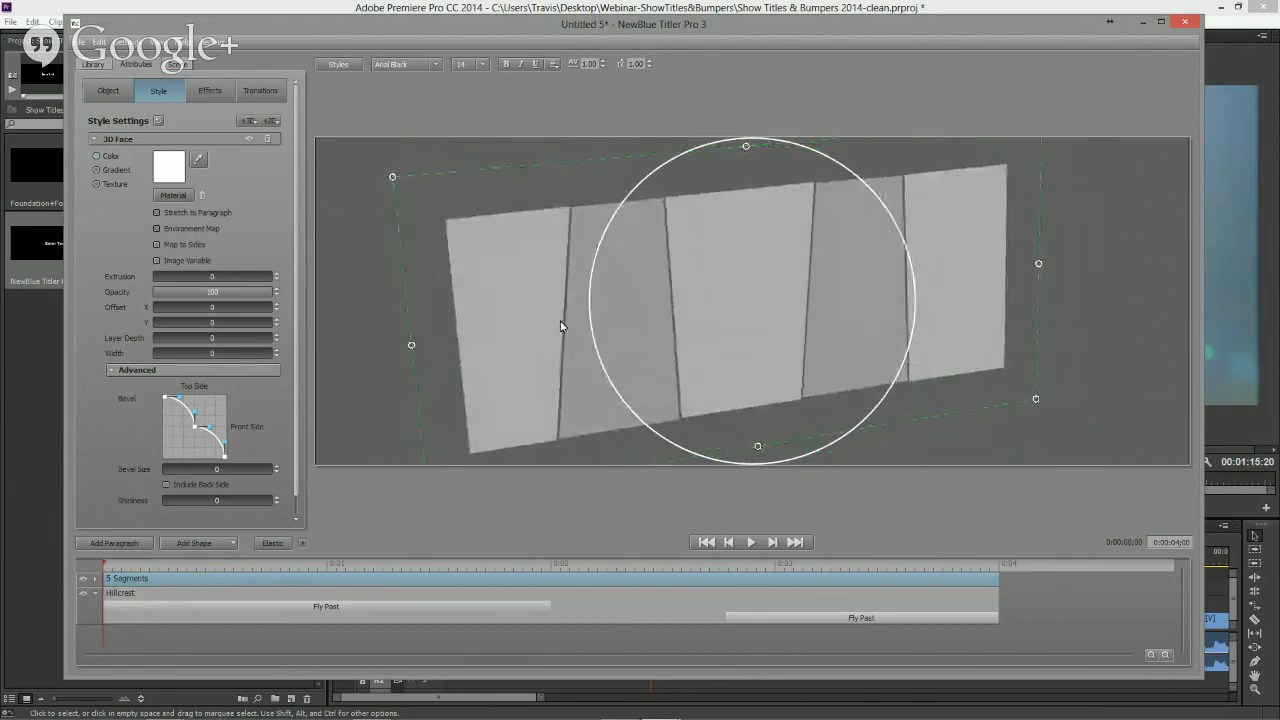
- Push individual segments of the shape to different depths
{"action": "left_click", "coordinate": [719, 324]}
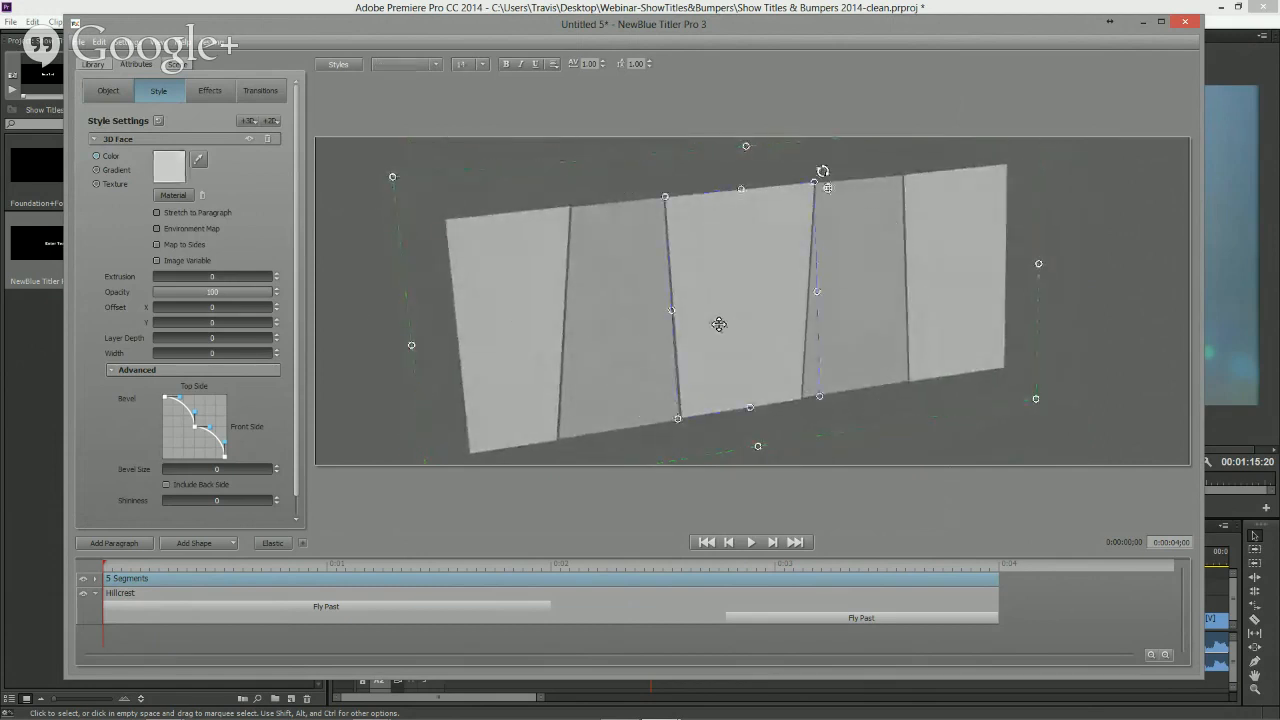
{"action": "key", "text": "ctrl+y"}
{"action": "key", "text": "ctrl+z"}
{"action": "key", "text": "ctrl+y"}
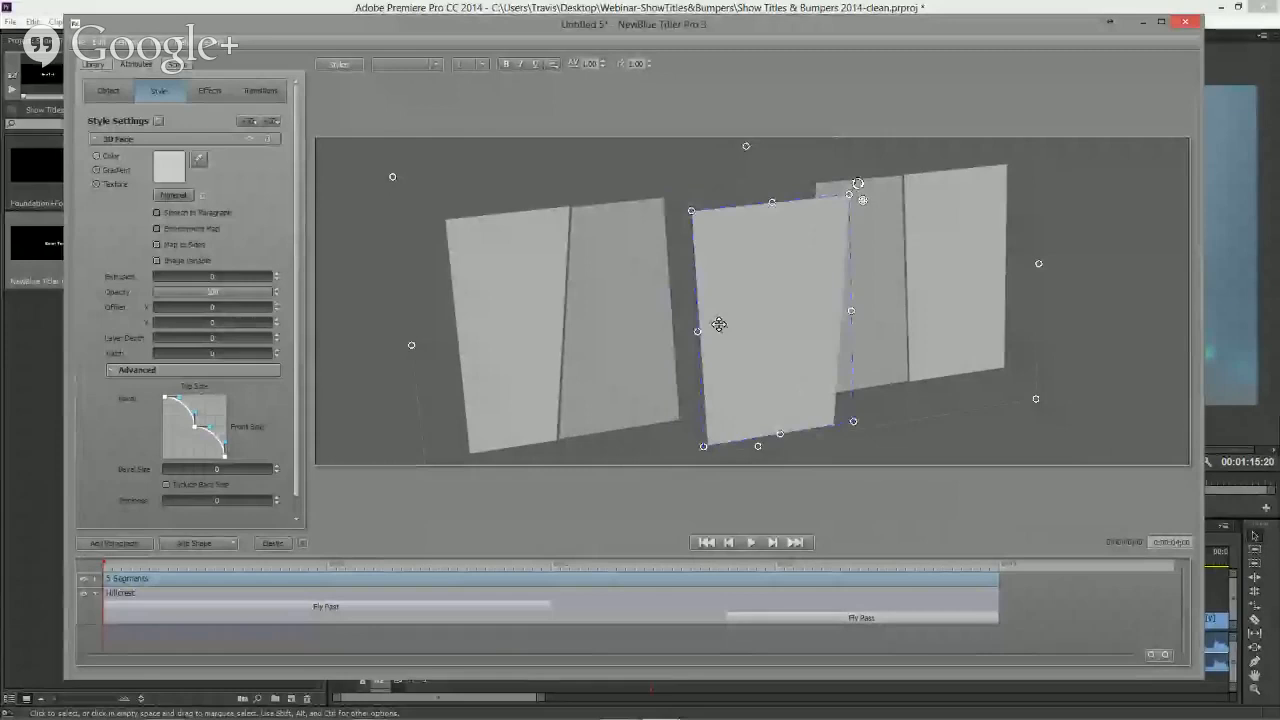
{"action": "left_click", "coordinate": [660, 343]}
{"action": "scroll", "coordinate": [660, 343], "scroll_direction": "down", "scroll_amount": 1}
{"action": "left_click", "coordinate": [865, 307]}
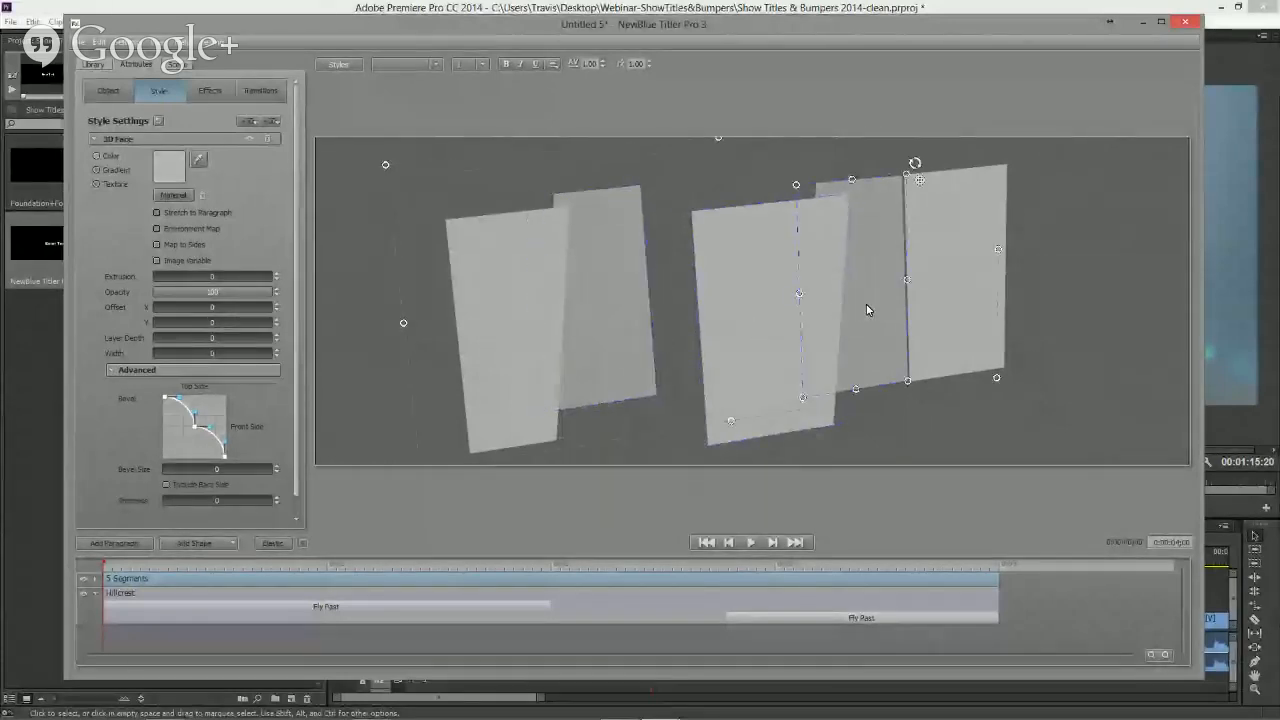
{"action": "scroll", "coordinate": [866, 304], "scroll_direction": "down", "scroll_amount": 1}
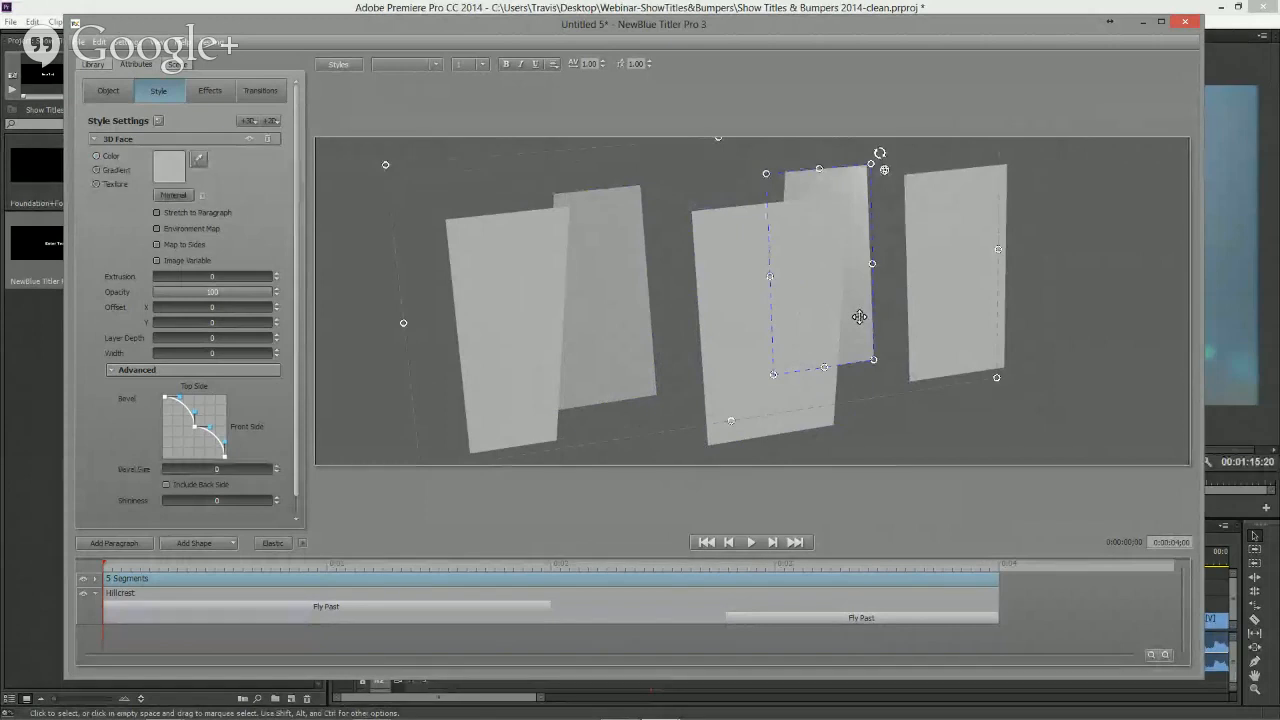
{"action": "right_click", "coordinate": [859, 316]}
{"action": "left_click", "coordinate": [884, 321]}
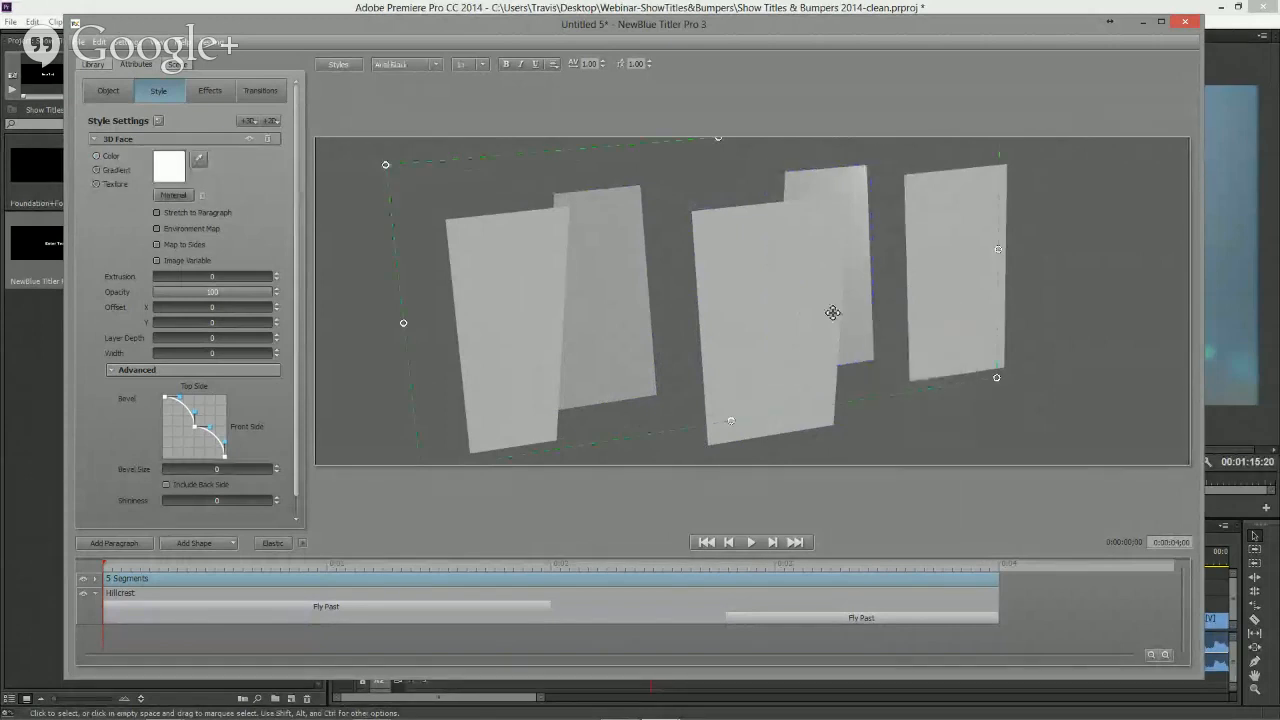
- Reset the shape's rotation to face front and open its style settings
{"action": "left_click", "coordinate": [109, 95]}
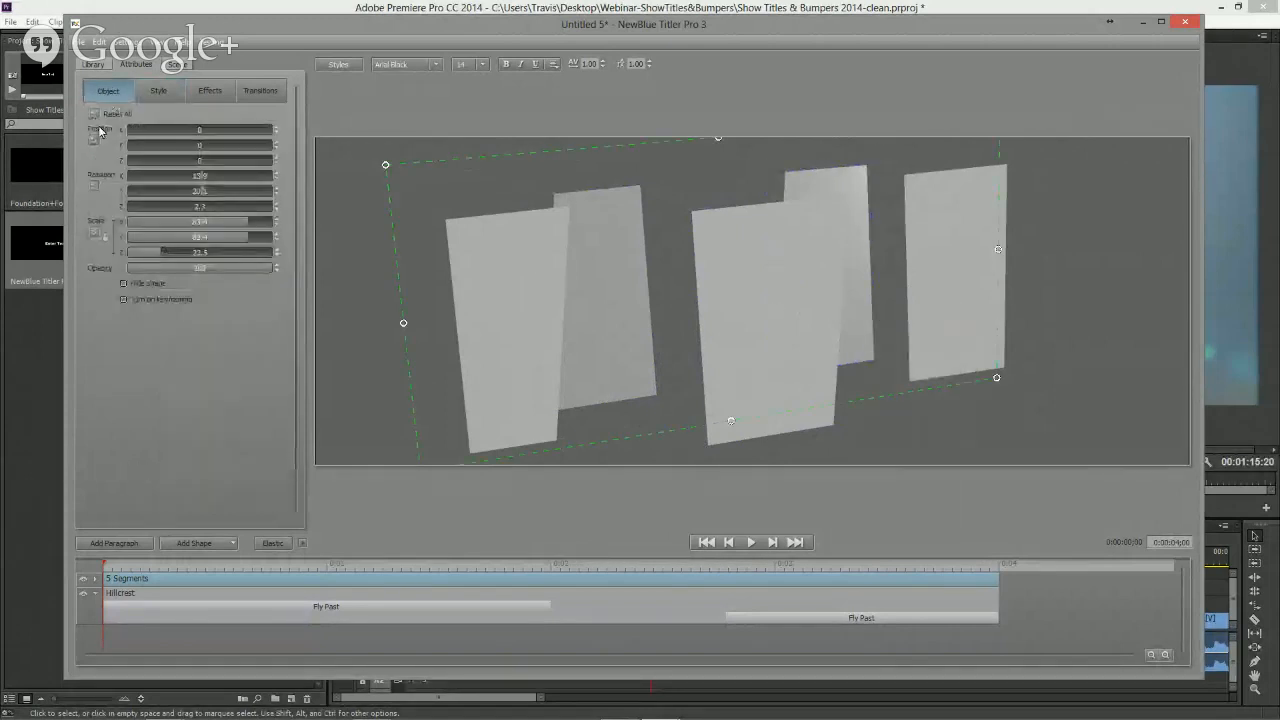
{"action": "left_click", "coordinate": [95, 186]}
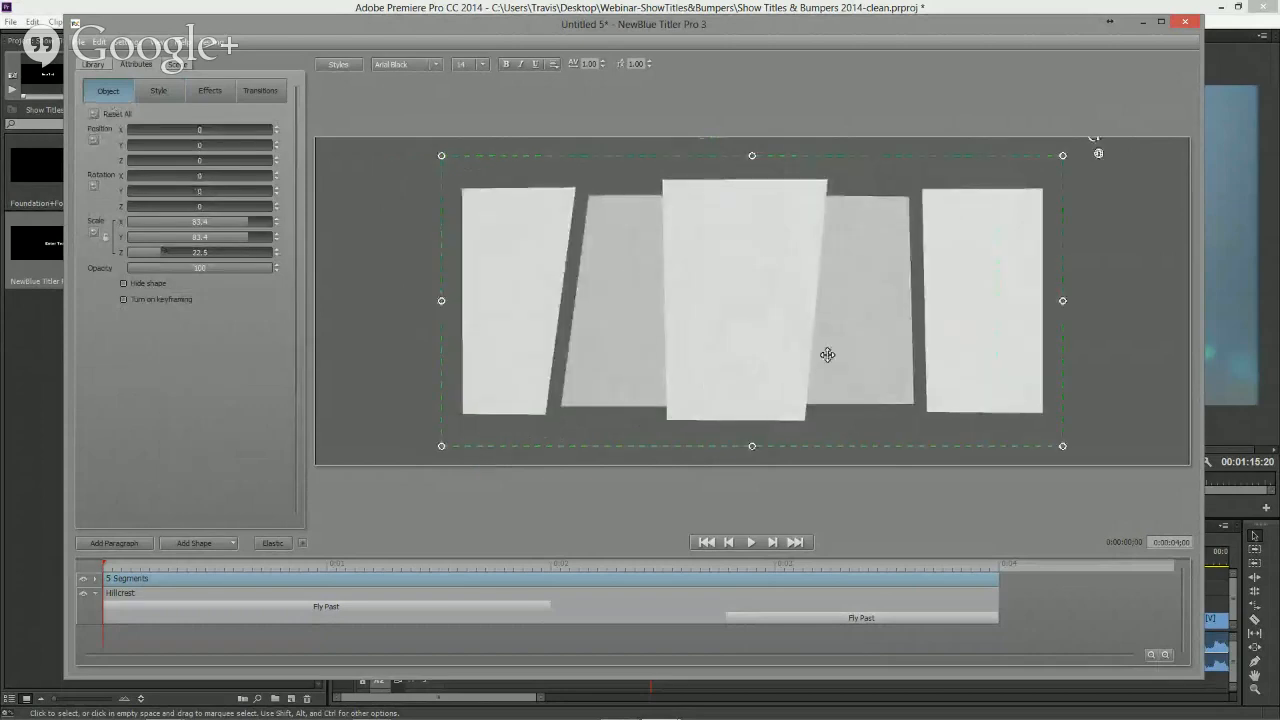
{"action": "left_click", "coordinate": [155, 93]}
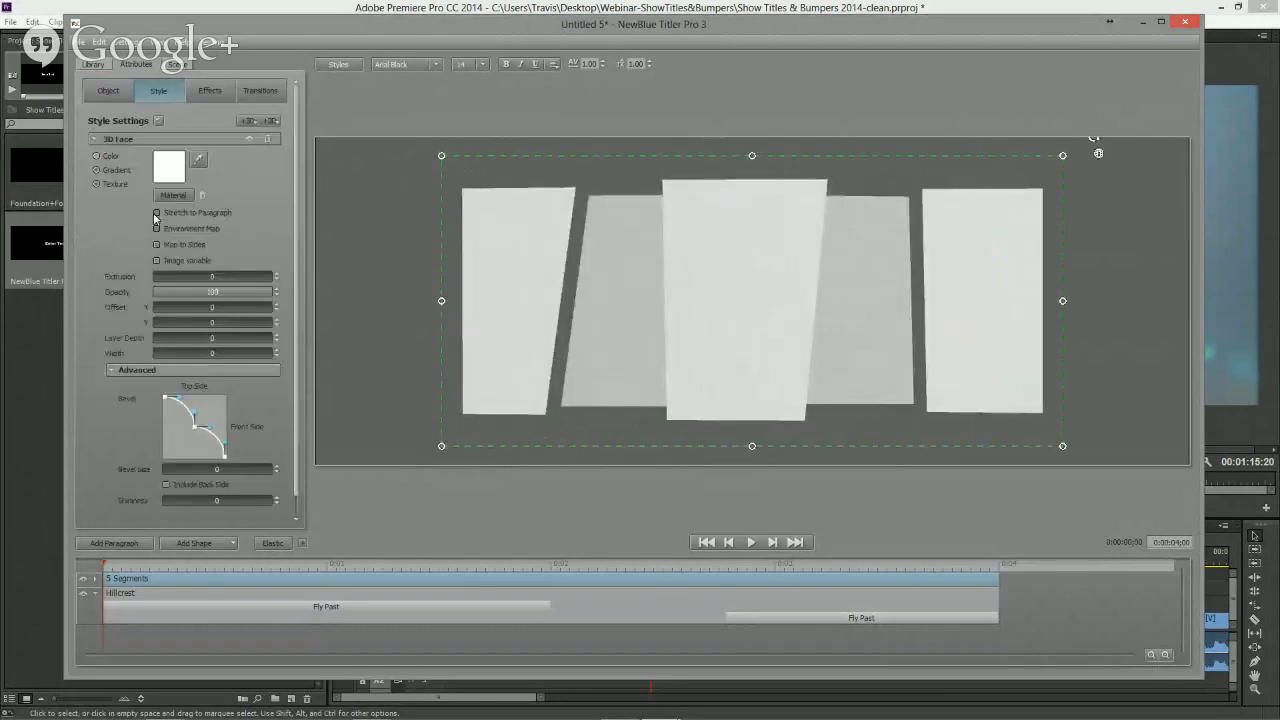
{"action": "left_click", "coordinate": [168, 172]}
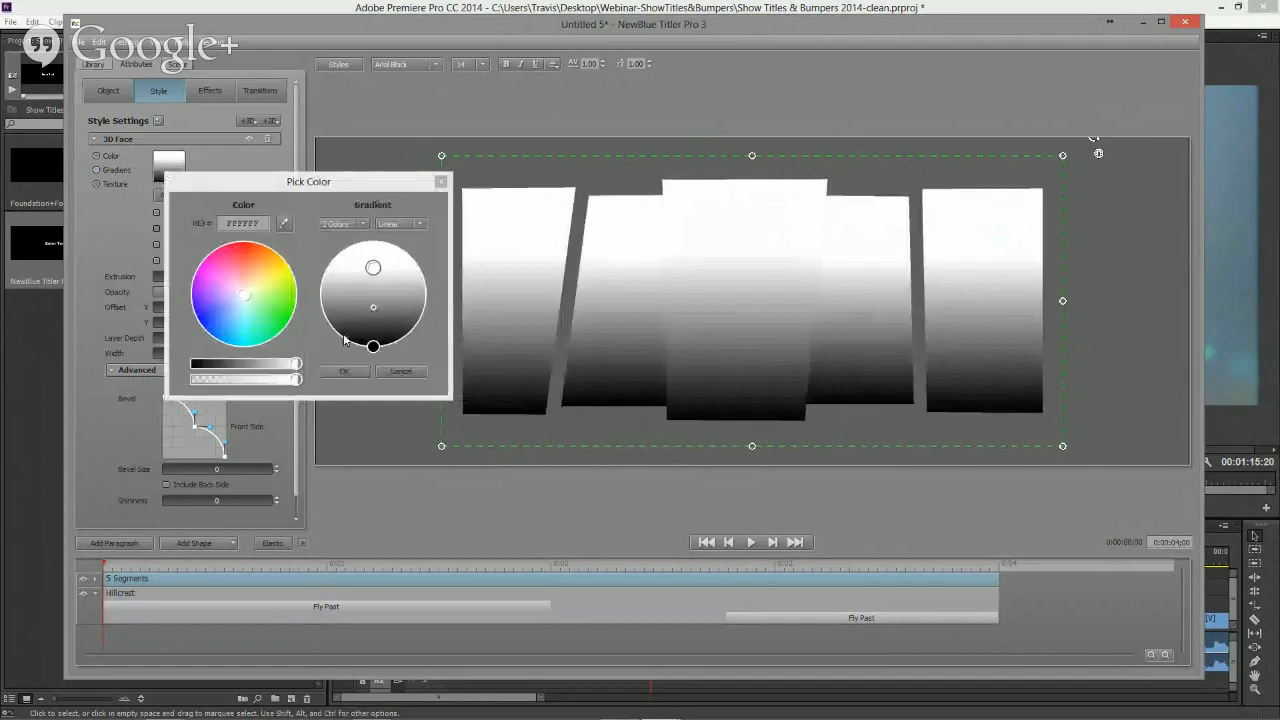
{"action": "left_click_drag", "start_coordinate": [373, 347], "coordinate": [331, 361]}
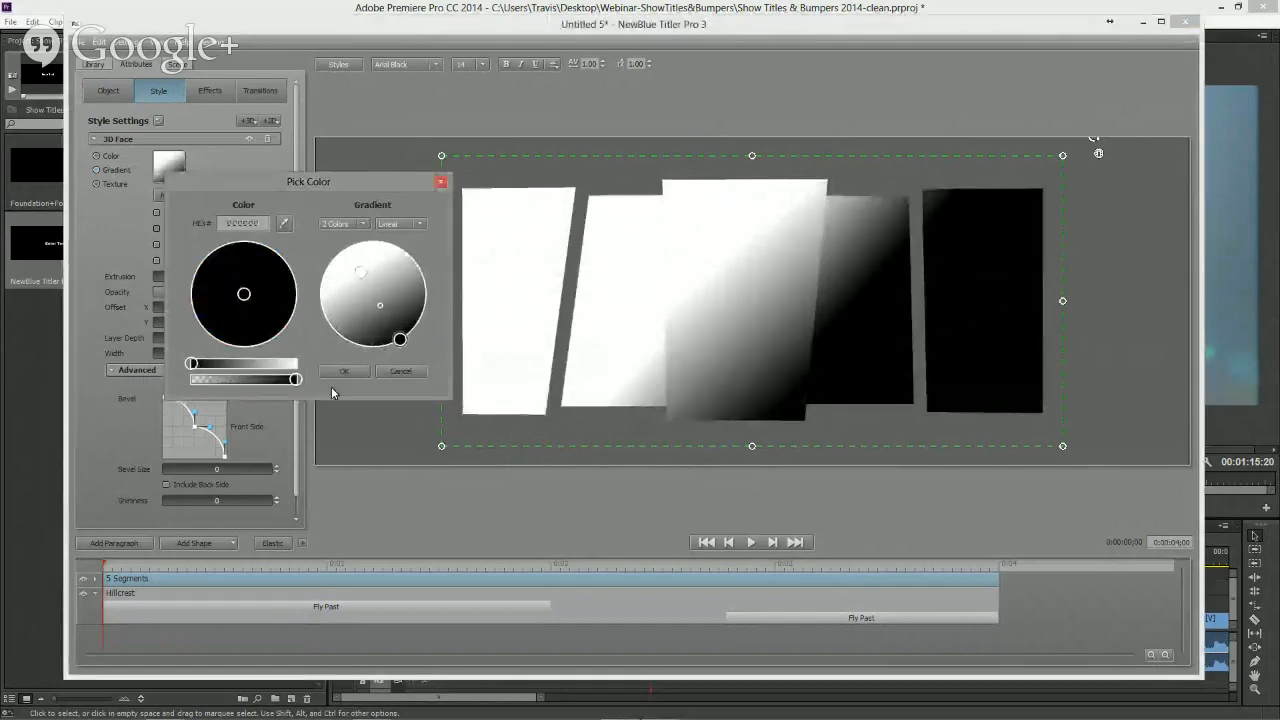
{"action": "left_click", "coordinate": [400, 371]}
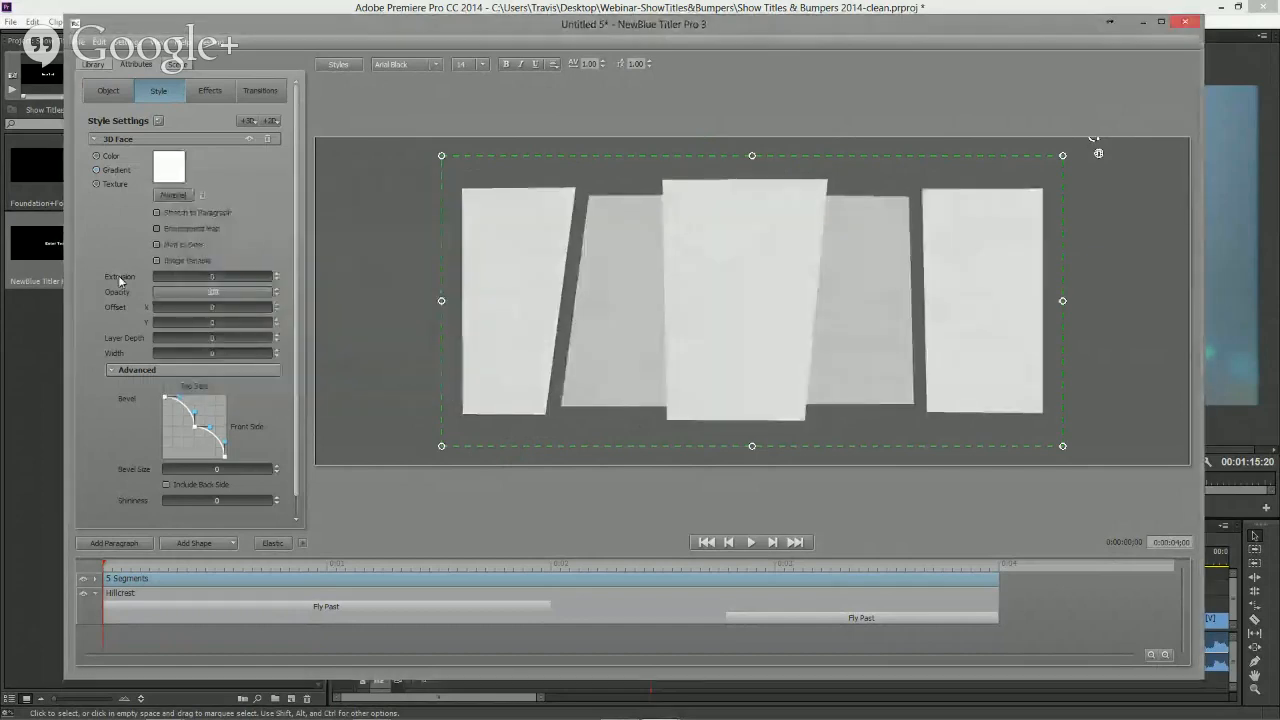
- Apply the Bumper texture 1.mp4 video from the Webinar-ShowTitles&Bumpers folder as the texture of the shape's 3D face
{"action": "left_click", "coordinate": [169, 176]}
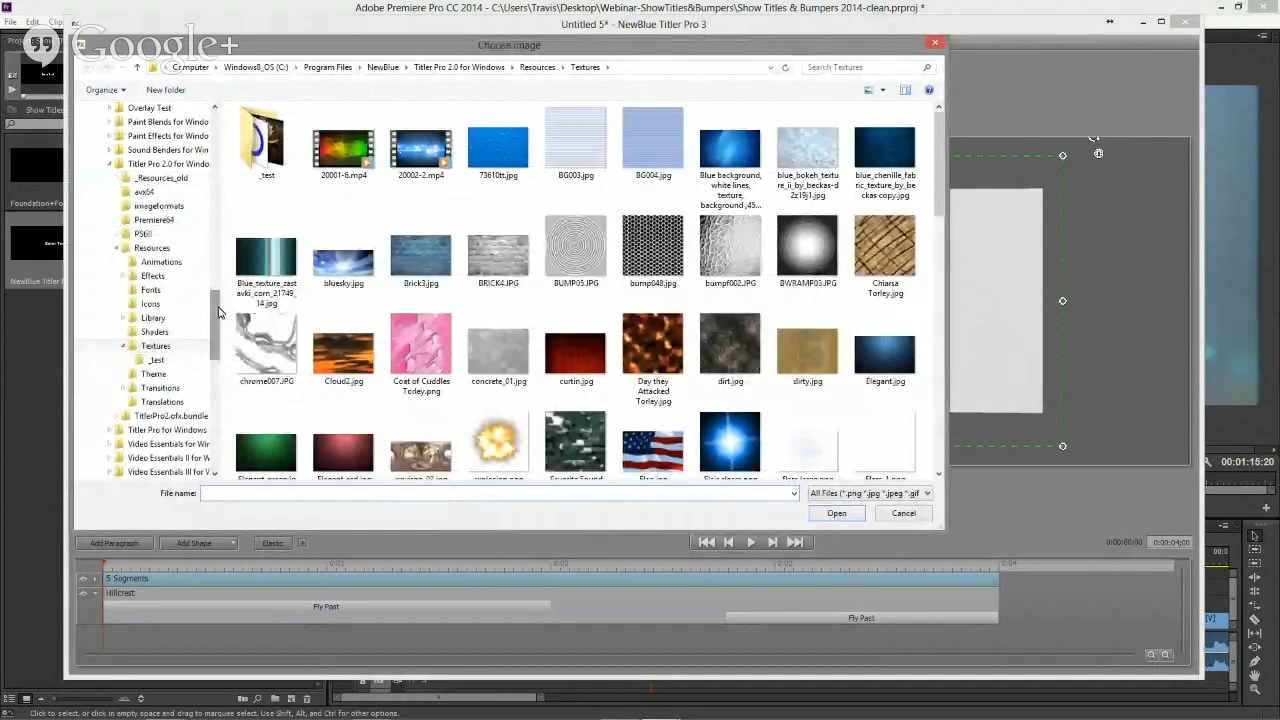
{"action": "scroll", "coordinate": [150, 220], "scroll_direction": "up", "scroll_amount": 10}
{"action": "left_click", "coordinate": [120, 198]}
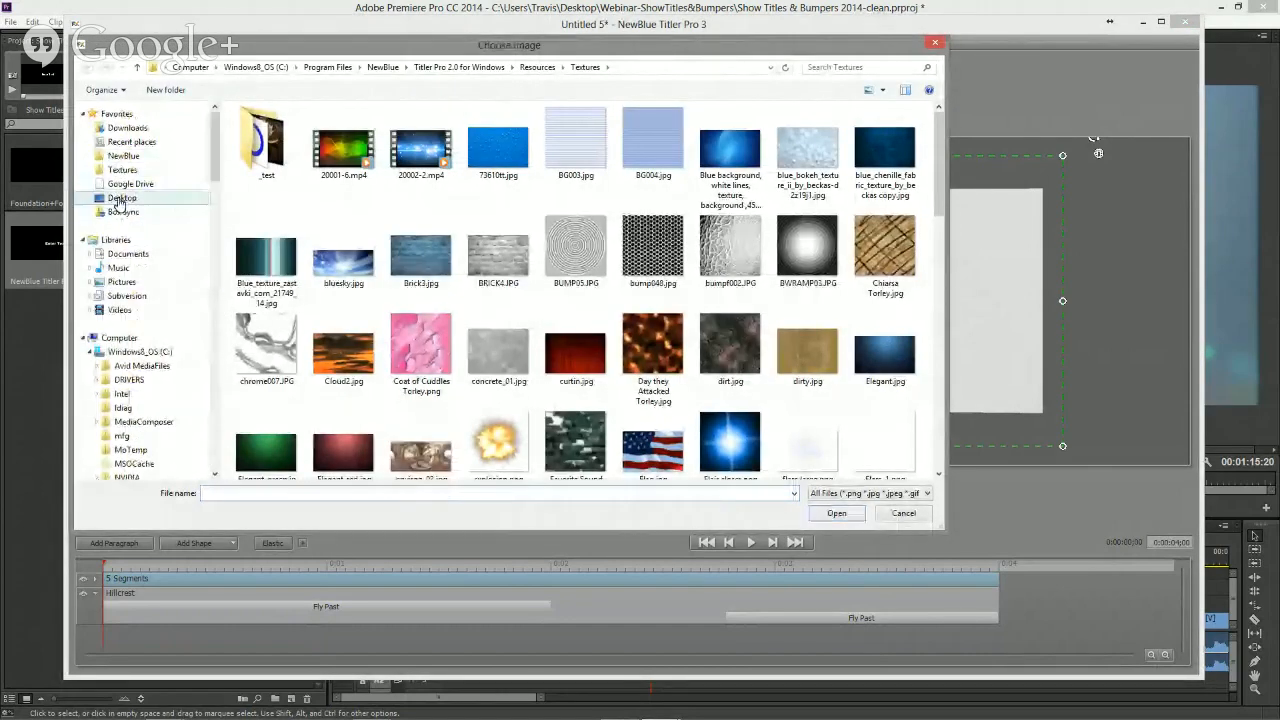
{"action": "double_click", "coordinate": [268, 150]}
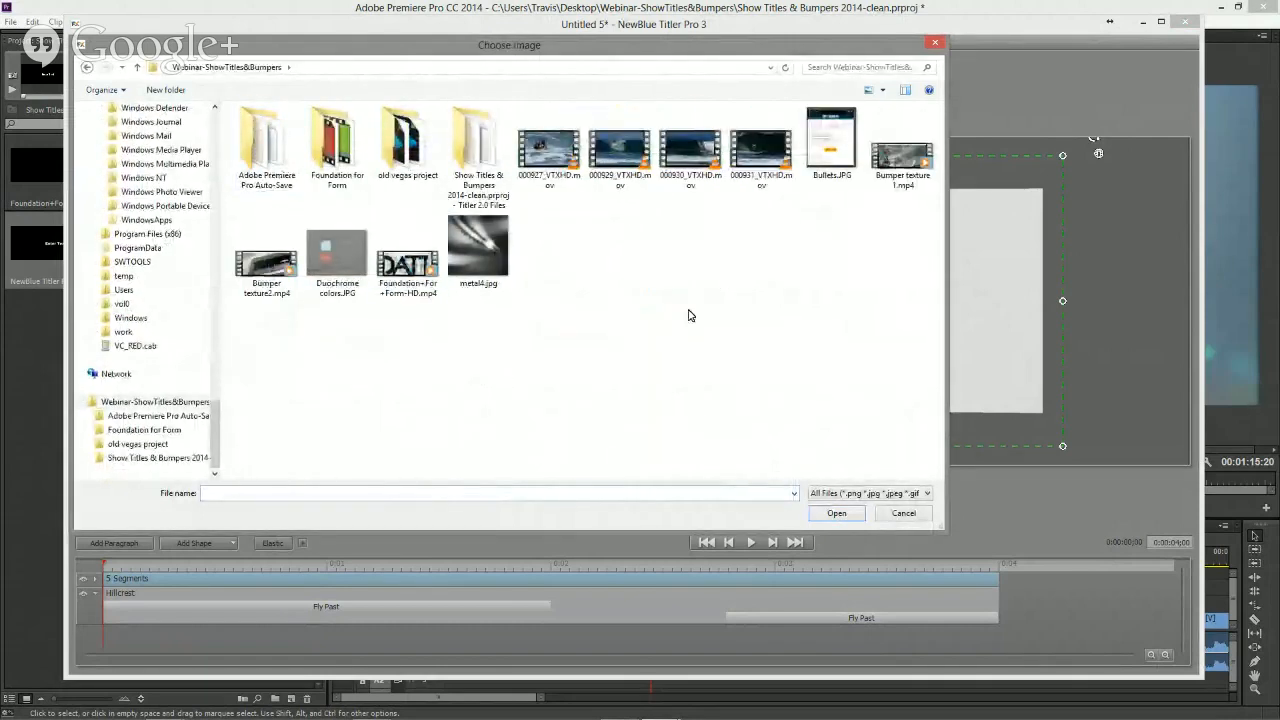
{"action": "left_click", "coordinate": [900, 158]}
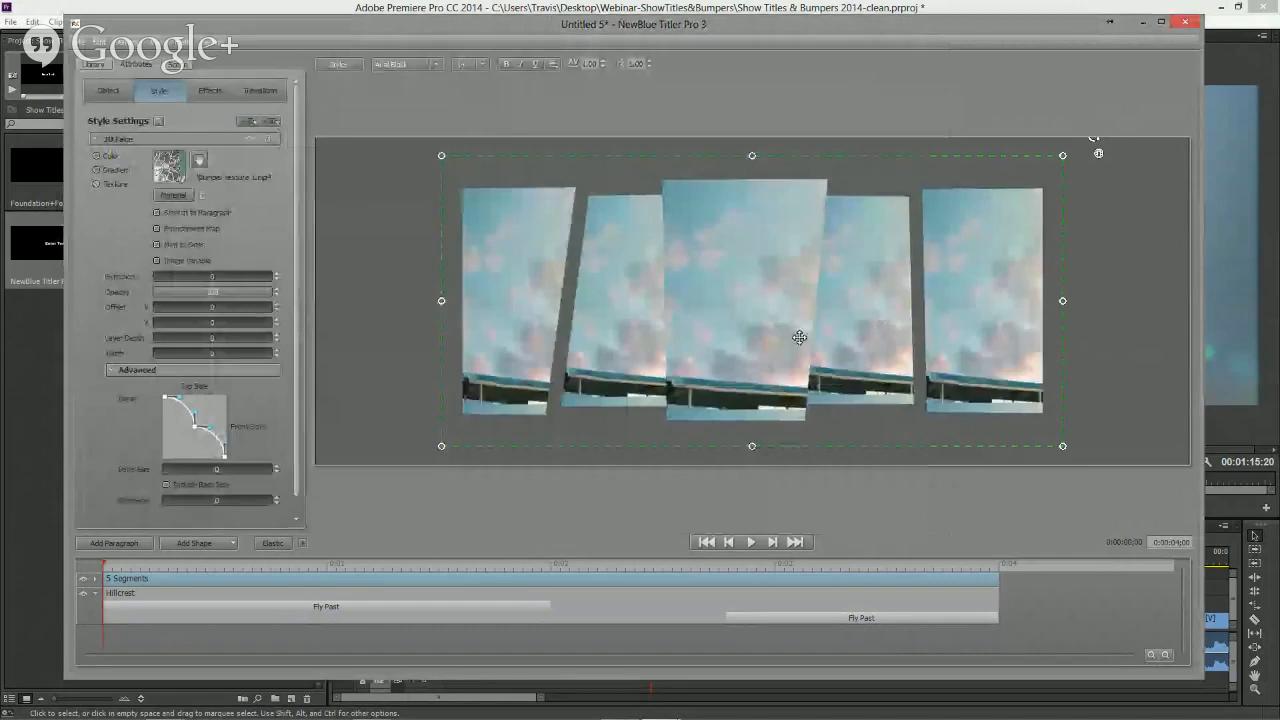
{"action": "left_click_drag", "start_coordinate": [316, 564], "coordinate": [692, 567]}
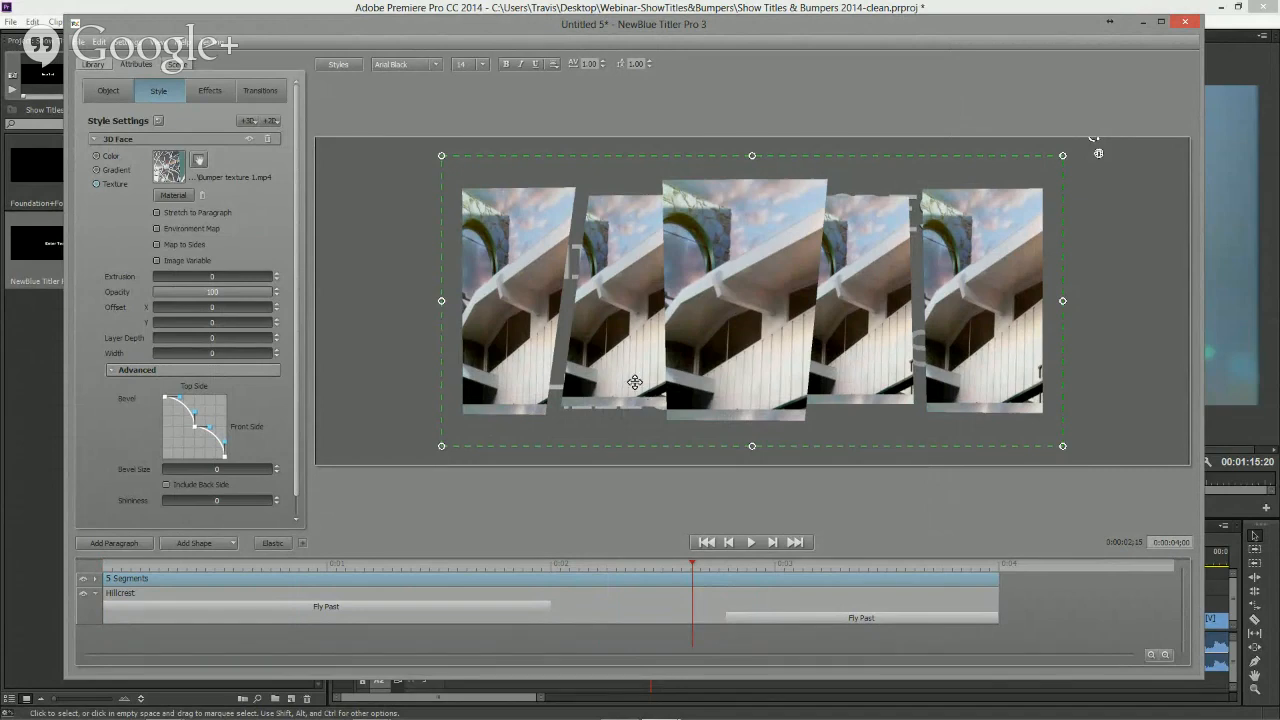
- Reposition and enlarge the video texture inside the first segment of the shape
{"action": "left_click", "coordinate": [529, 337]}
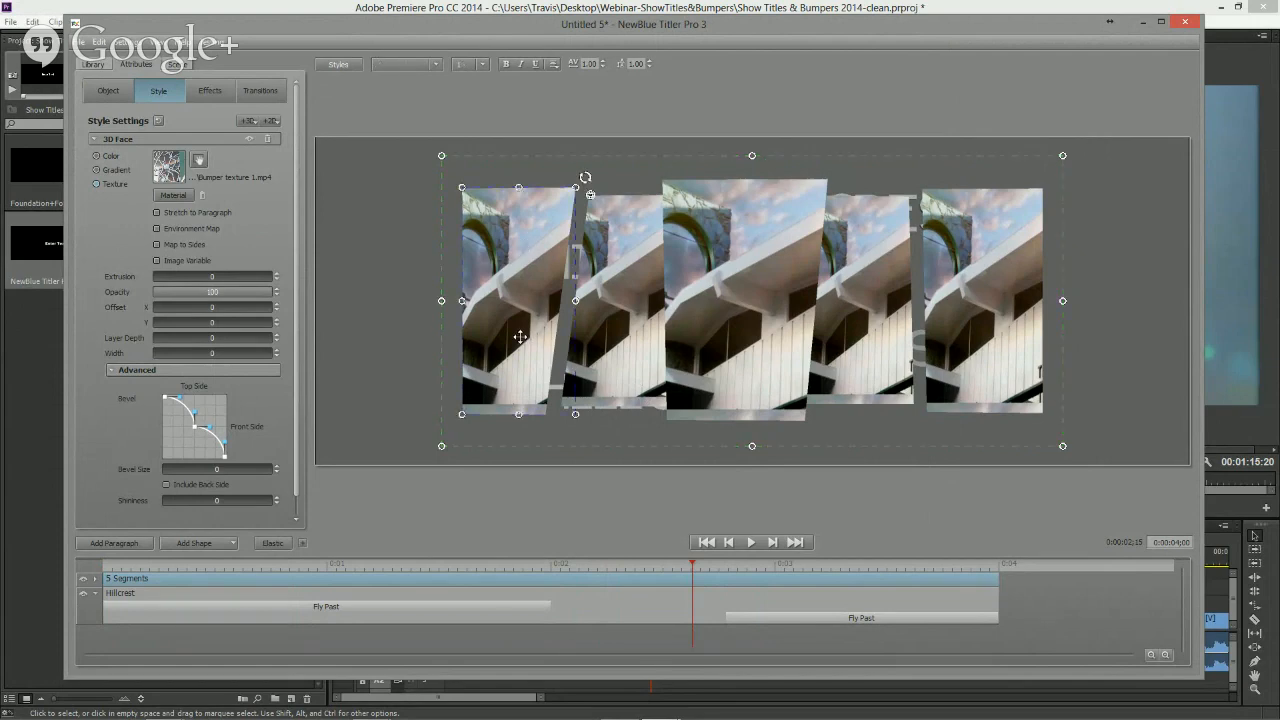
{"action": "left_click", "coordinate": [200, 162]}
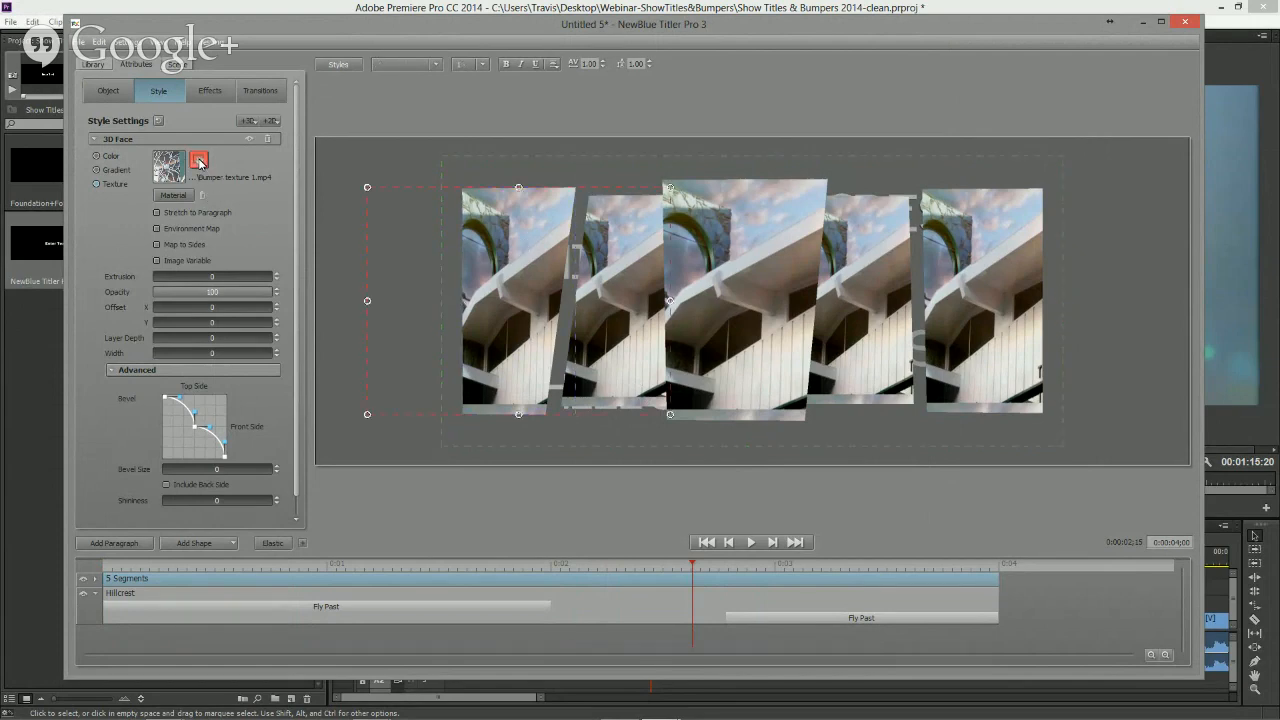
{"action": "left_click_drag", "start_coordinate": [505, 307], "coordinate": [730, 309]}
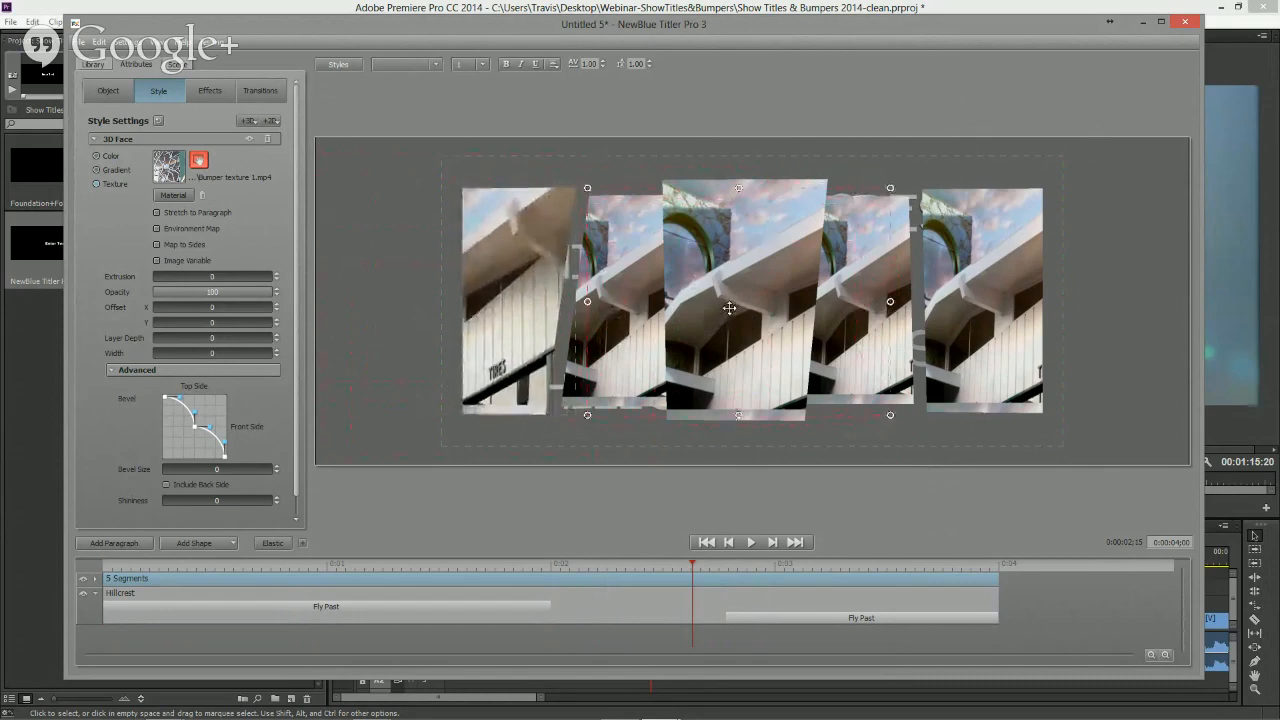
{"action": "left_click_drag", "start_coordinate": [587, 300], "coordinate": [331, 284]}
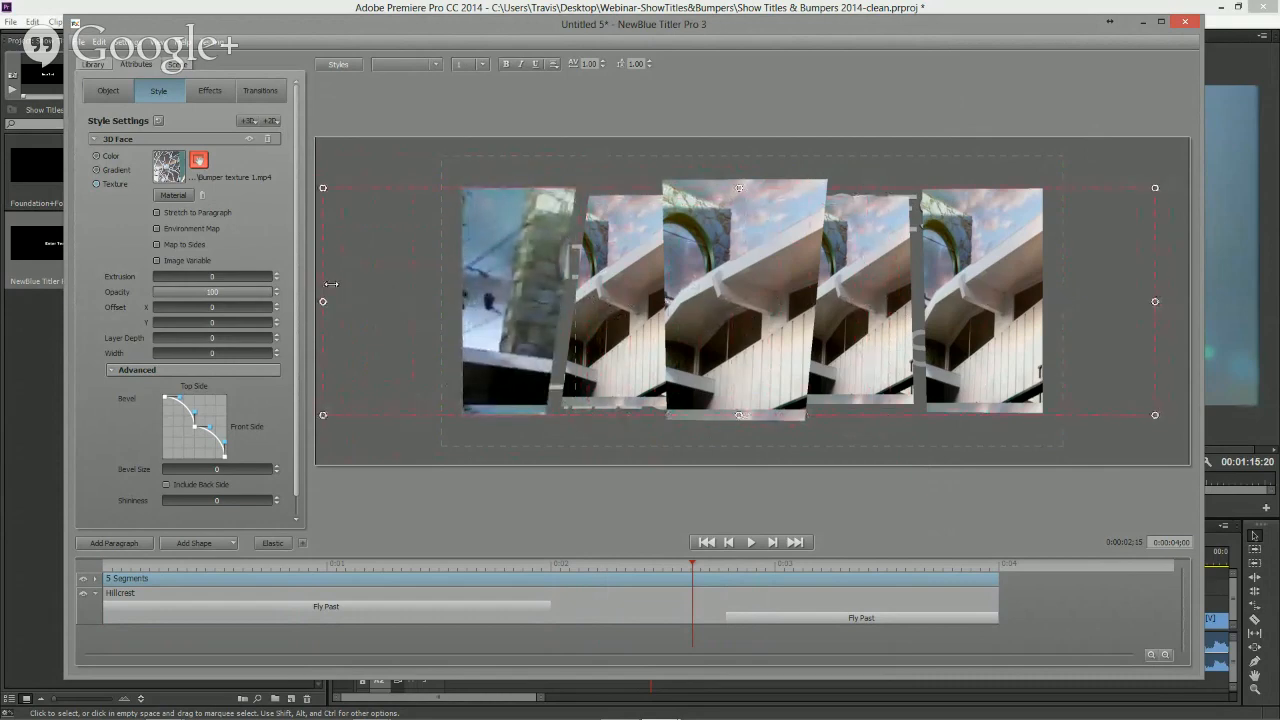
{"action": "left_click_drag", "start_coordinate": [700, 323], "coordinate": [711, 322]}
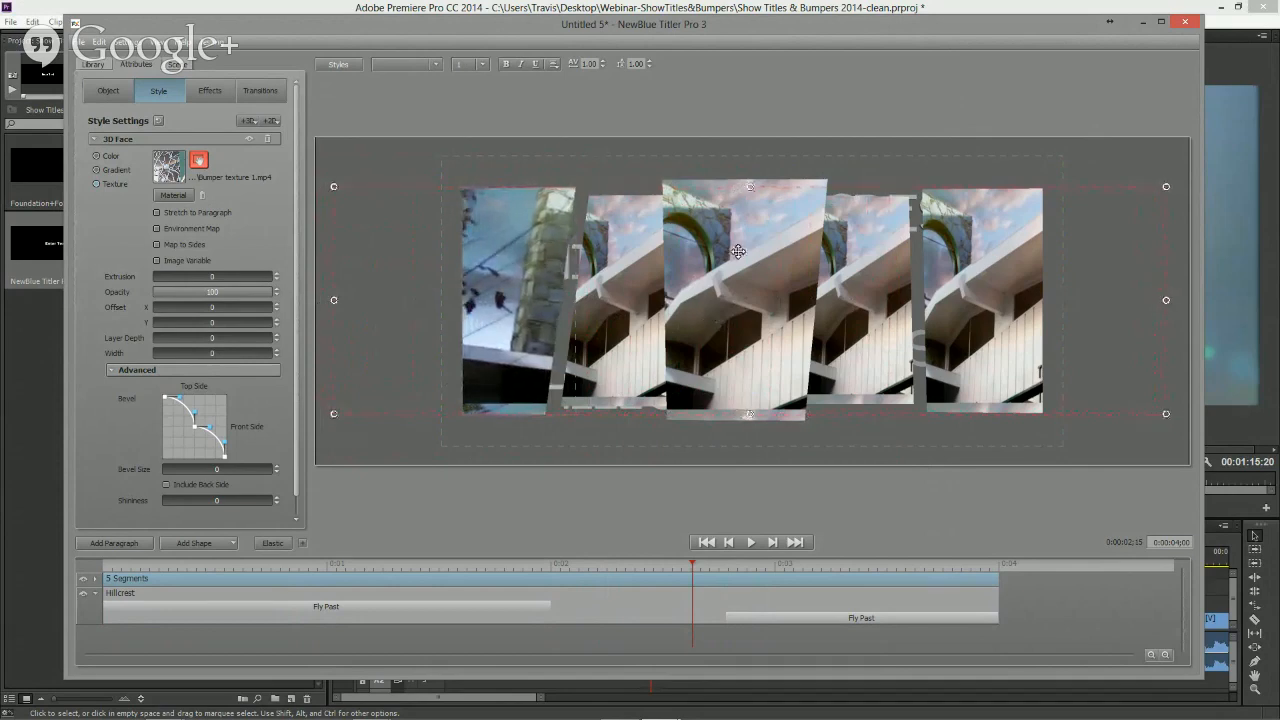
{"action": "left_click_drag", "start_coordinate": [750, 187], "coordinate": [749, 145]}
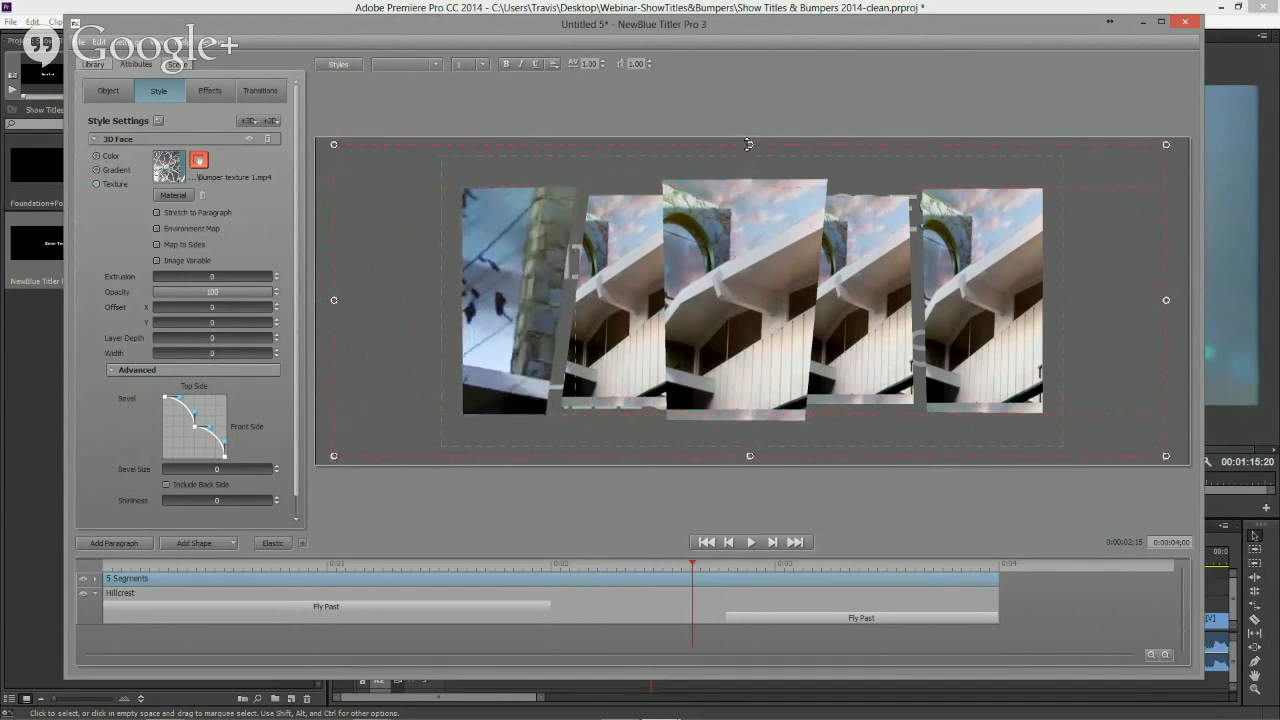
{"action": "left_click_drag", "start_coordinate": [335, 301], "coordinate": [323, 300]}
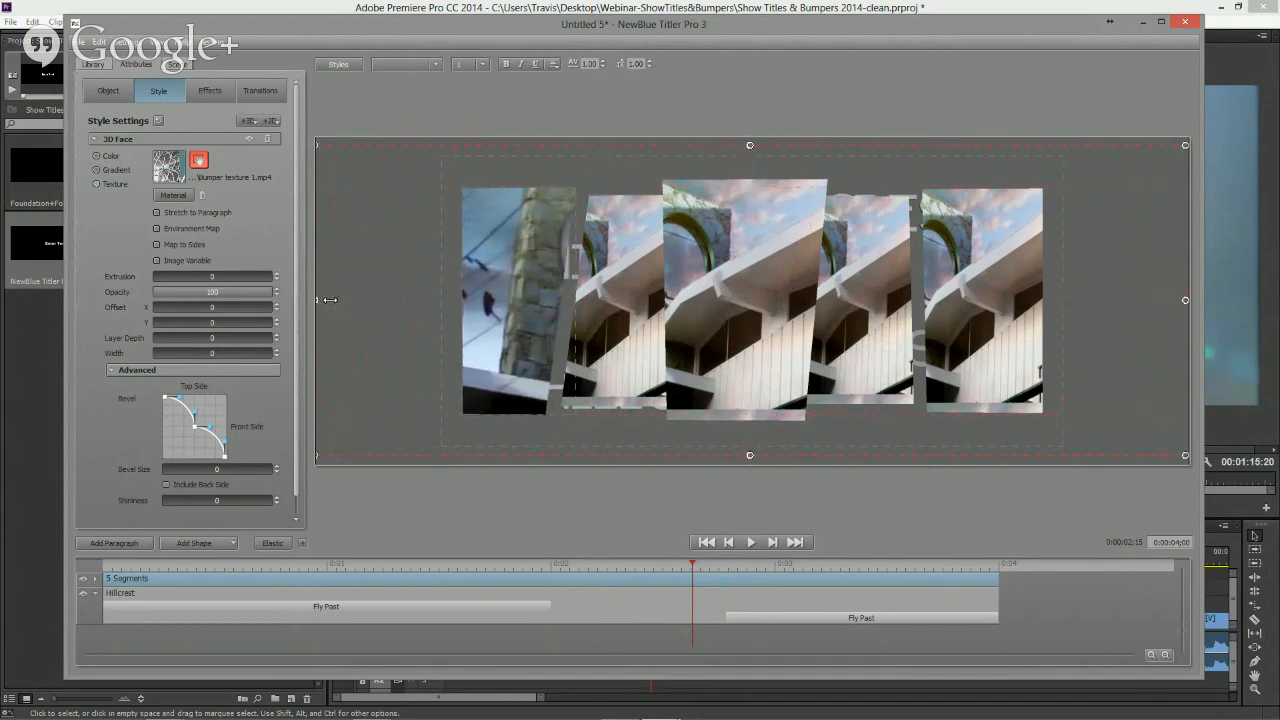
{"action": "left_click", "coordinate": [198, 161]}
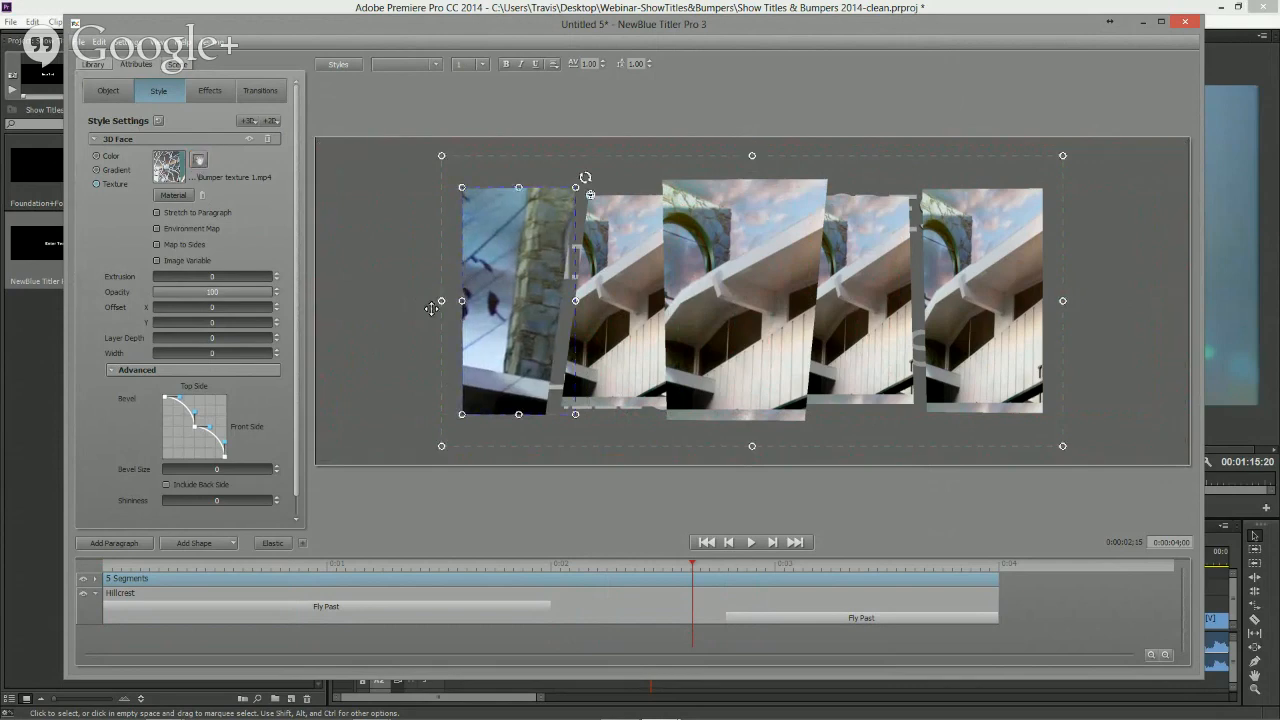
- Move and scale the video texture inside the second segment so it shows a different part of the footage
{"action": "left_click", "coordinate": [638, 340]}
{"action": "left_click", "coordinate": [200, 161]}
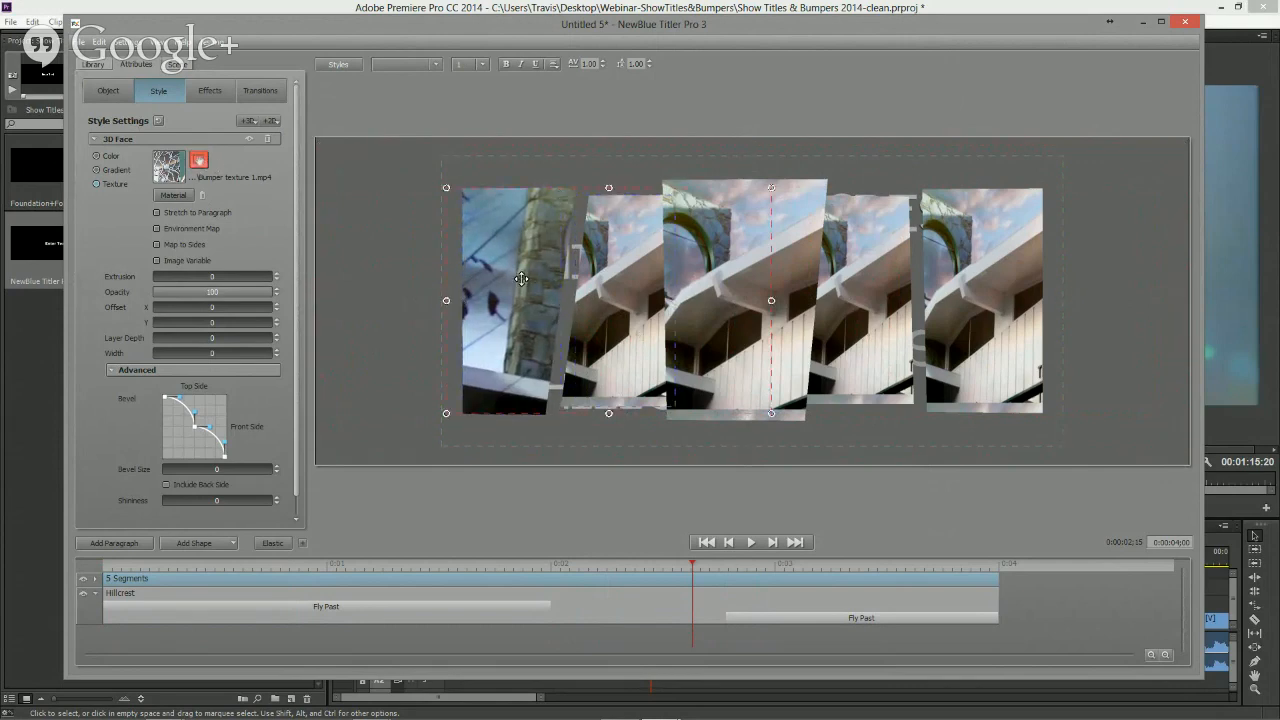
{"action": "left_click_drag", "start_coordinate": [610, 285], "coordinate": [727, 294]}
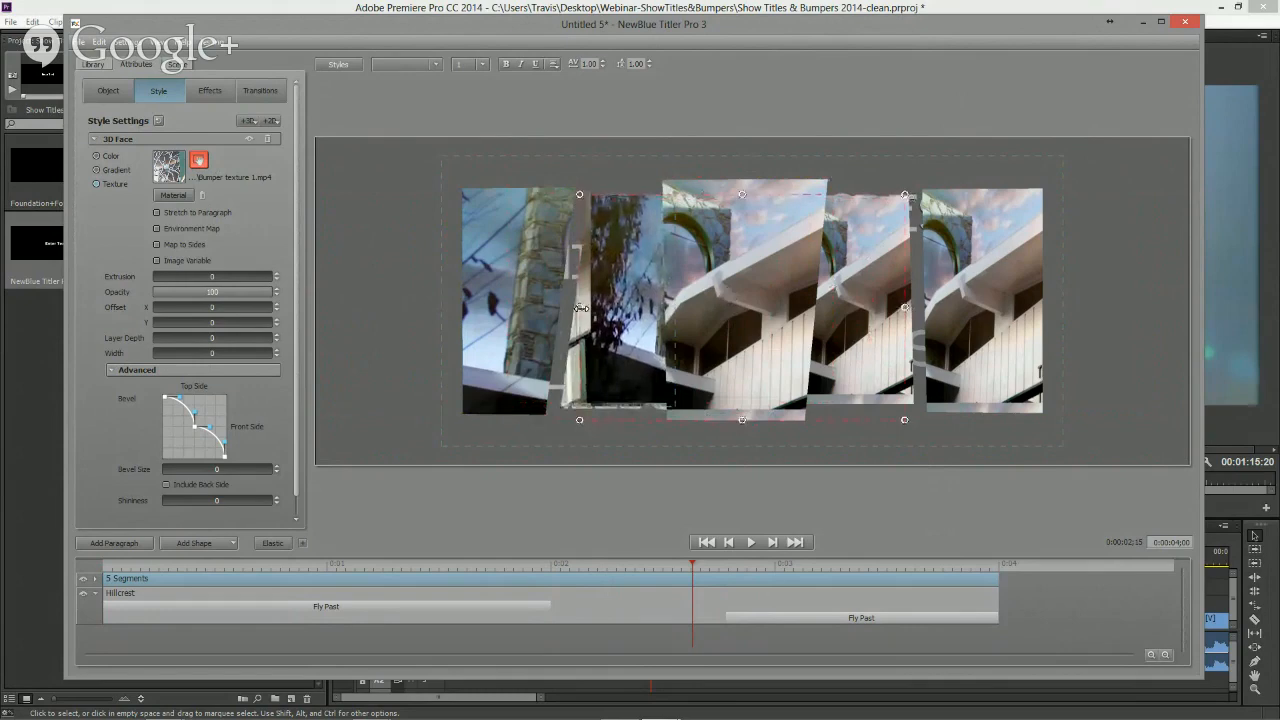
{"action": "left_click_drag", "start_coordinate": [580, 306], "coordinate": [550, 279]}
{"action": "left_click_drag", "start_coordinate": [742, 193], "coordinate": [746, 148]}
{"action": "left_click_drag", "start_coordinate": [590, 278], "coordinate": [598, 273]}
{"action": "left_click", "coordinate": [201, 164]}
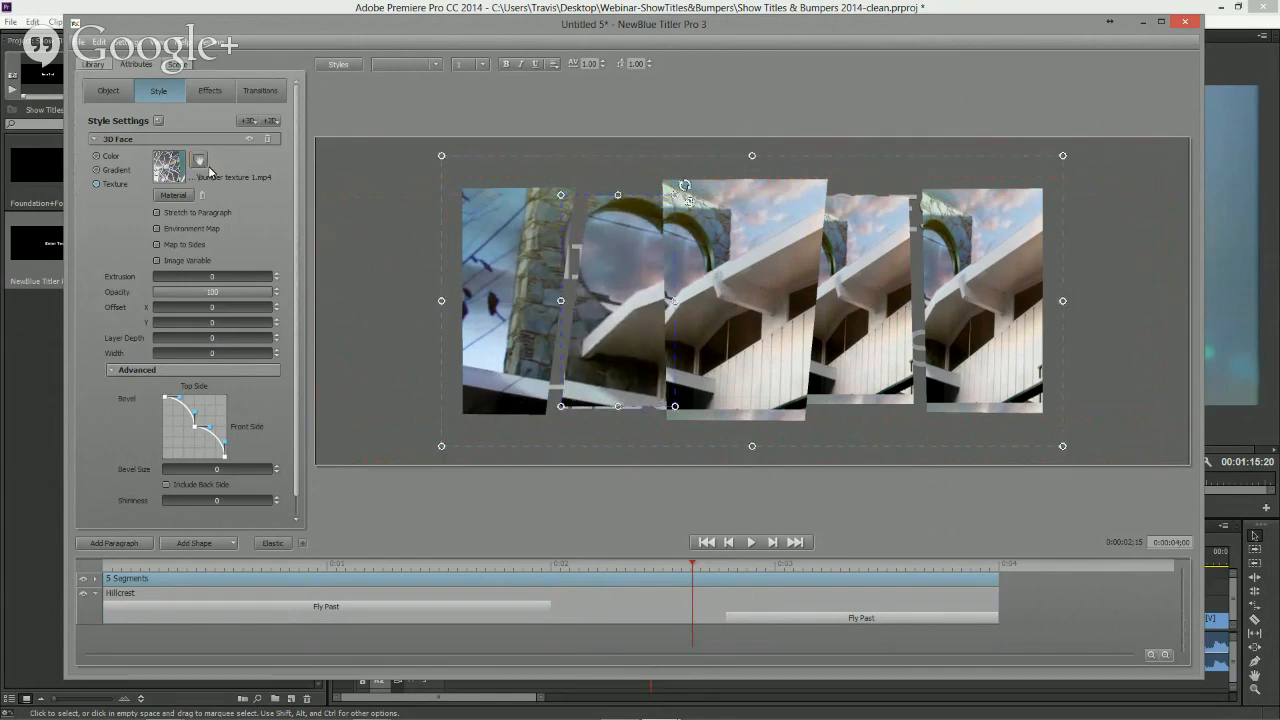
- Enlarge the video texture inside the middle segment, stretching it leftward and upward
{"action": "left_click", "coordinate": [701, 329]}
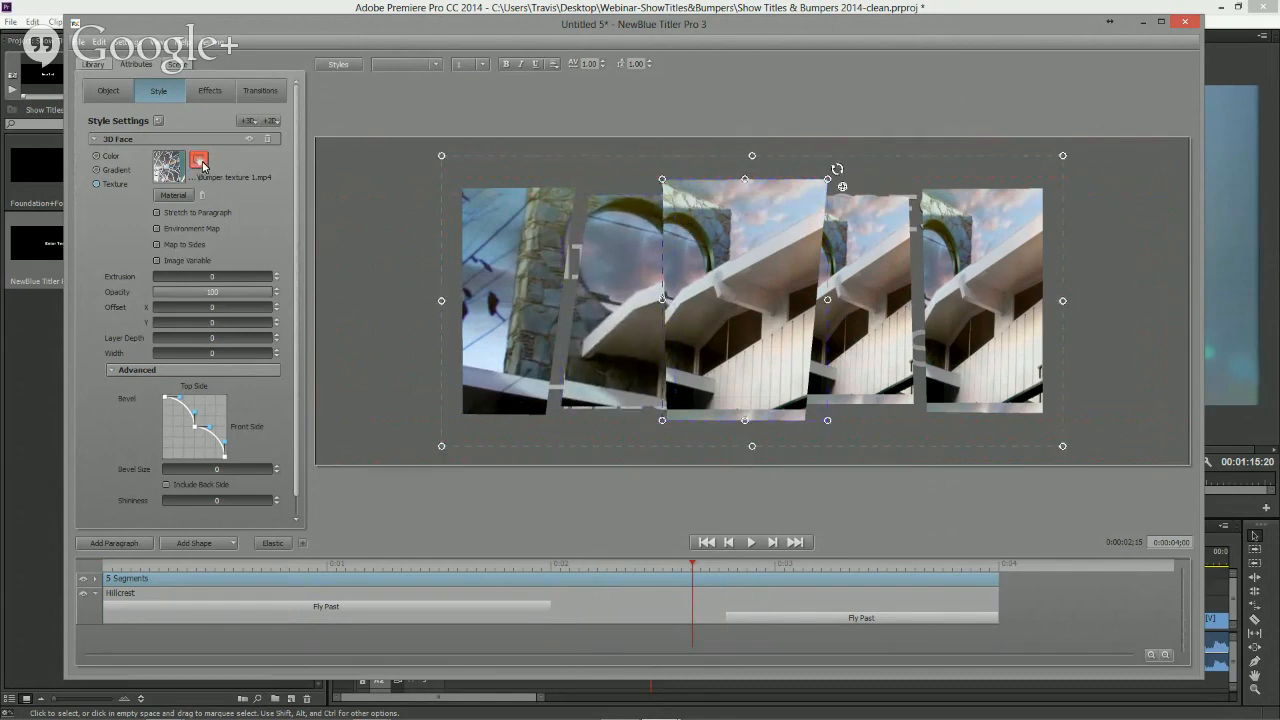
{"action": "left_click", "coordinate": [201, 164]}
{"action": "left_click_drag", "start_coordinate": [537, 298], "coordinate": [330, 282]}
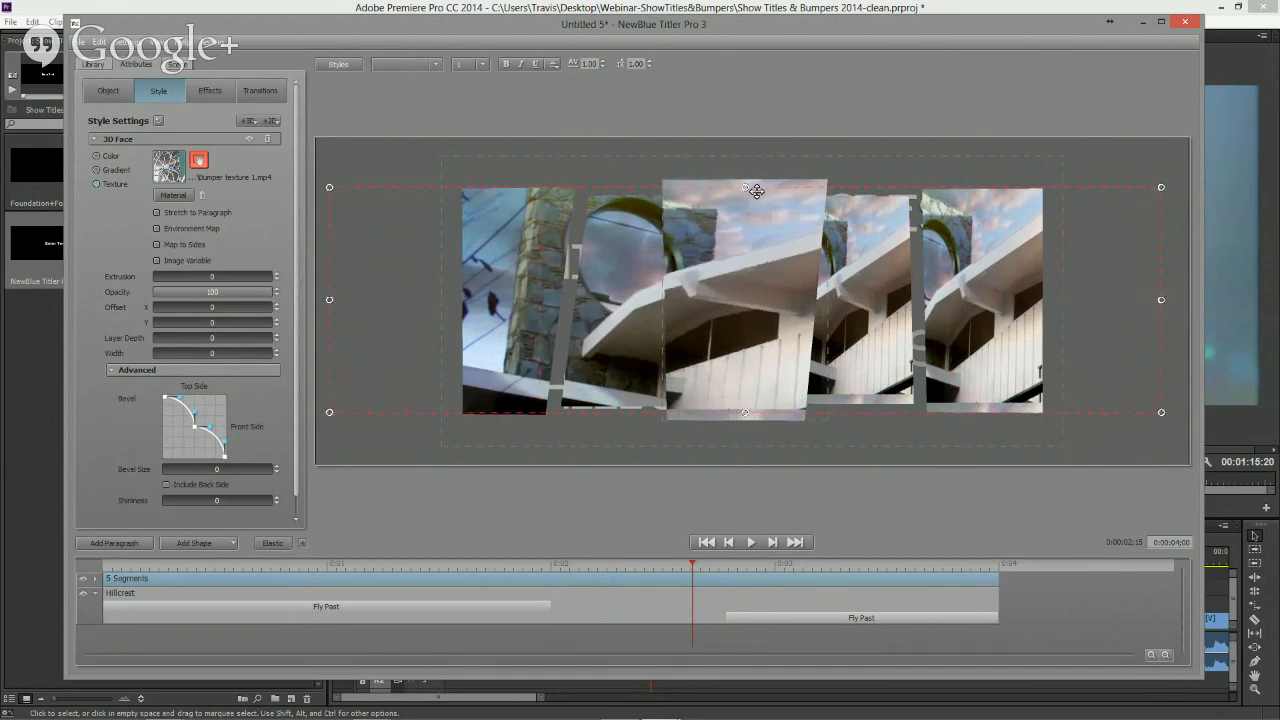
{"action": "left_click_drag", "start_coordinate": [746, 187], "coordinate": [746, 147]}
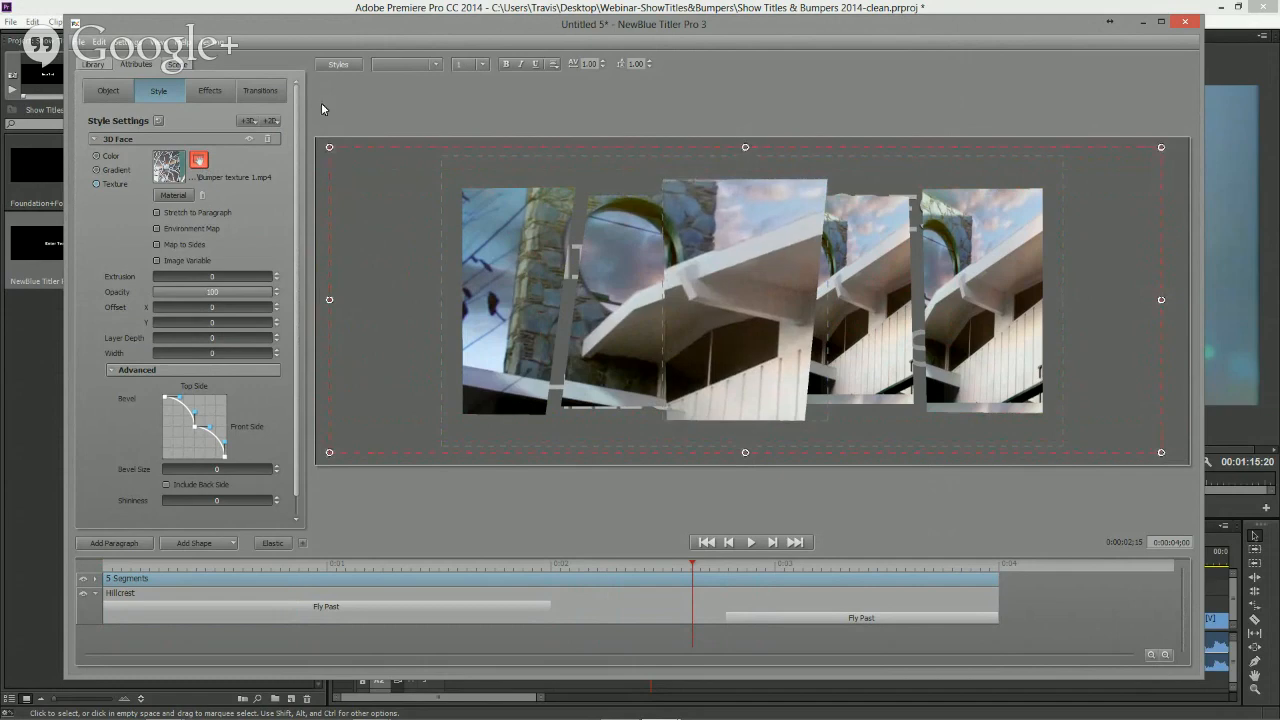
{"action": "left_click", "coordinate": [205, 161]}
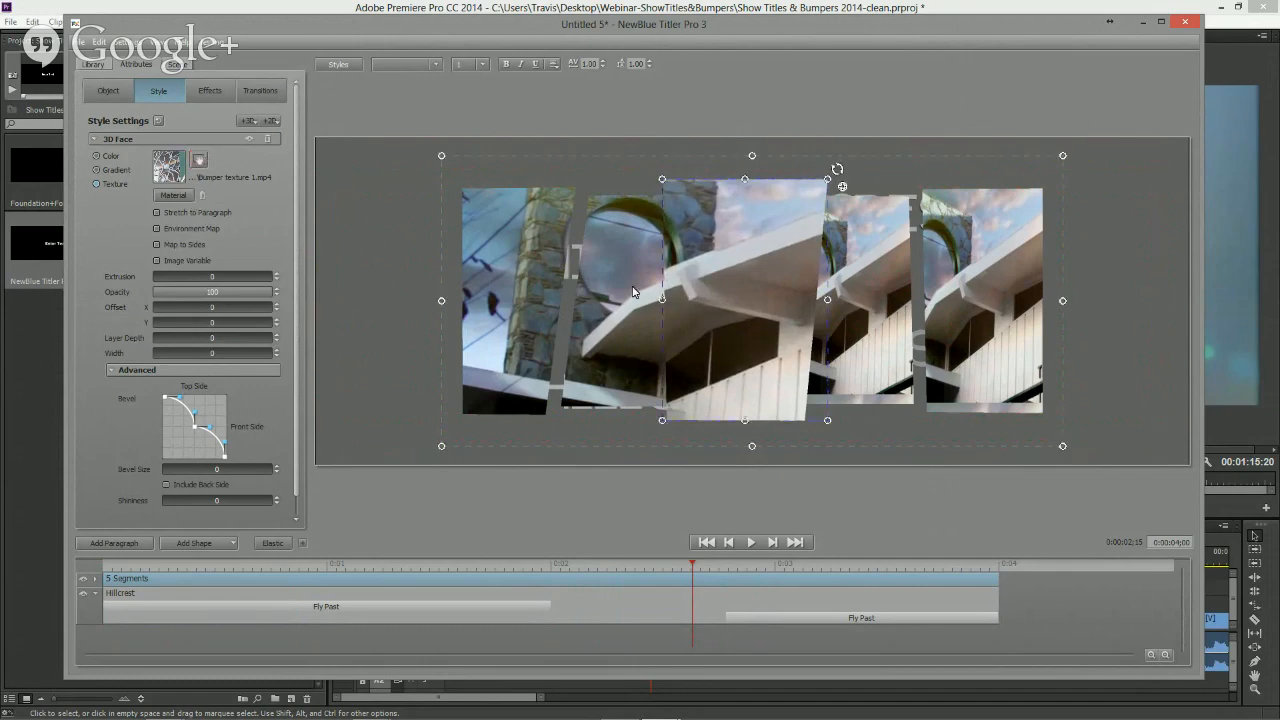
- Move and enlarge the video texture inside the fourth segment to continue the building image
{"action": "left_click", "coordinate": [880, 336]}
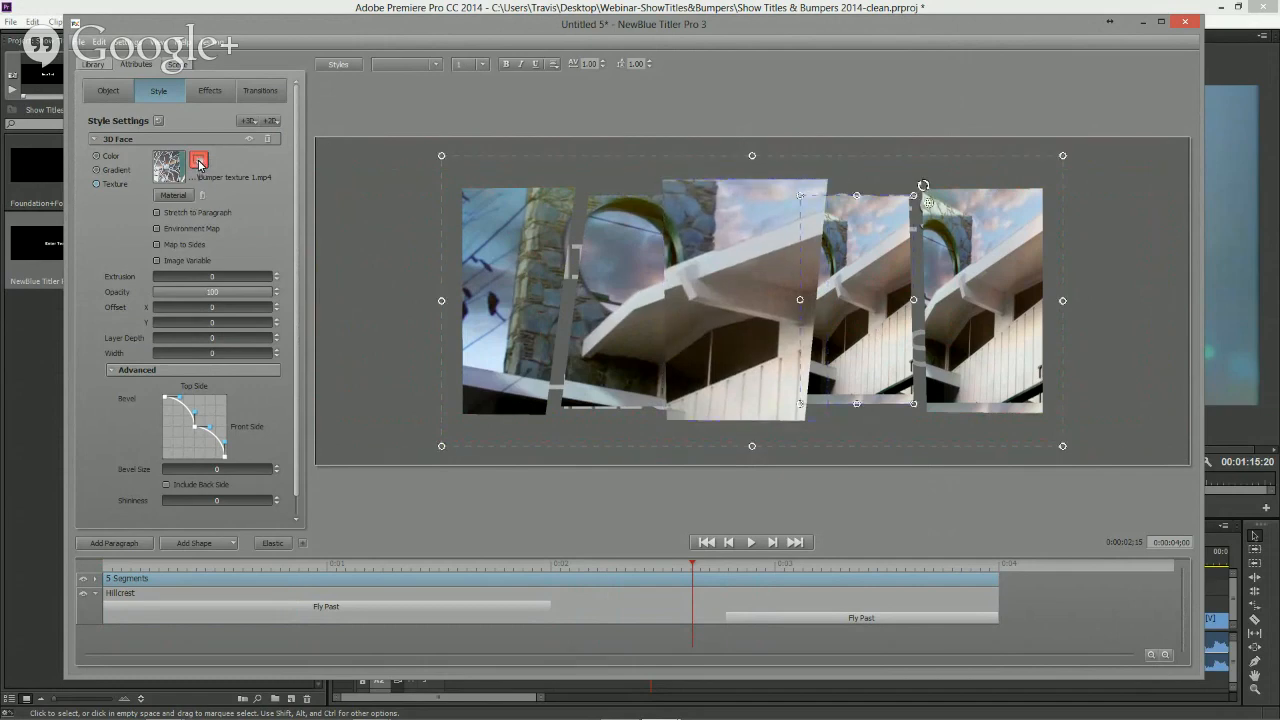
{"action": "left_click", "coordinate": [199, 162]}
{"action": "left_click_drag", "start_coordinate": [847, 319], "coordinate": [718, 326]}
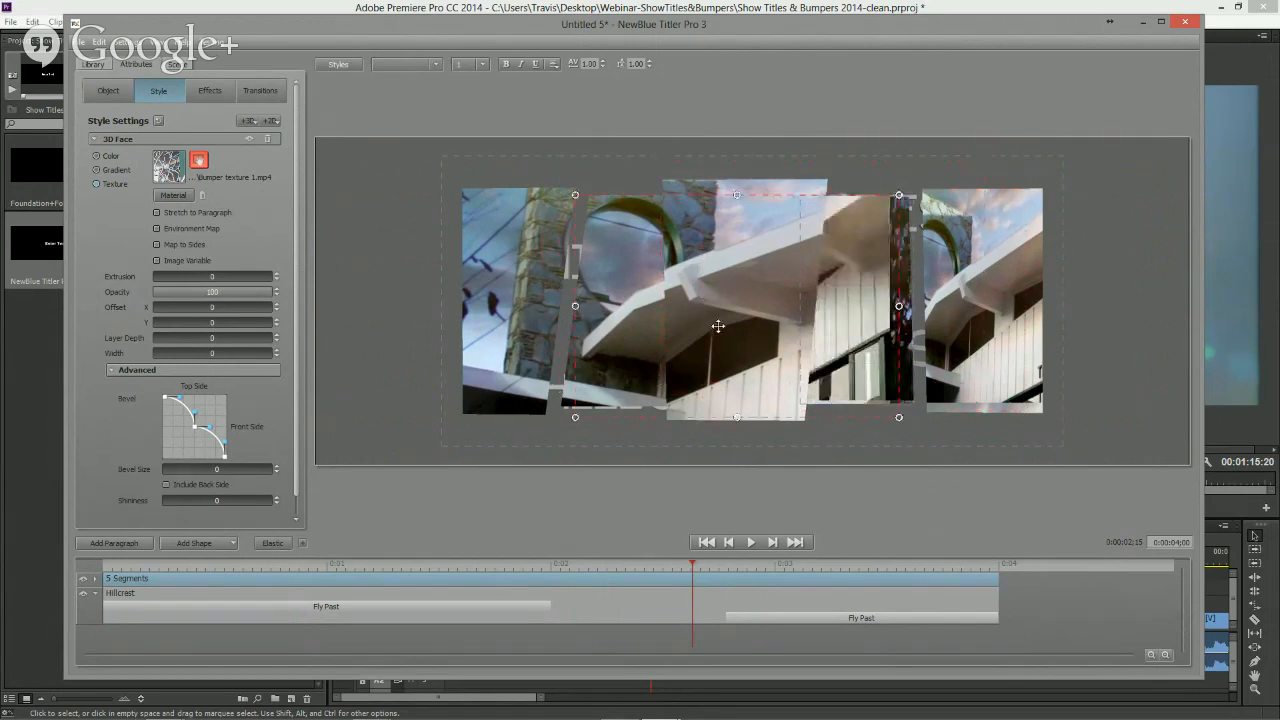
{"action": "left_click_drag", "start_coordinate": [578, 305], "coordinate": [123, 262]}
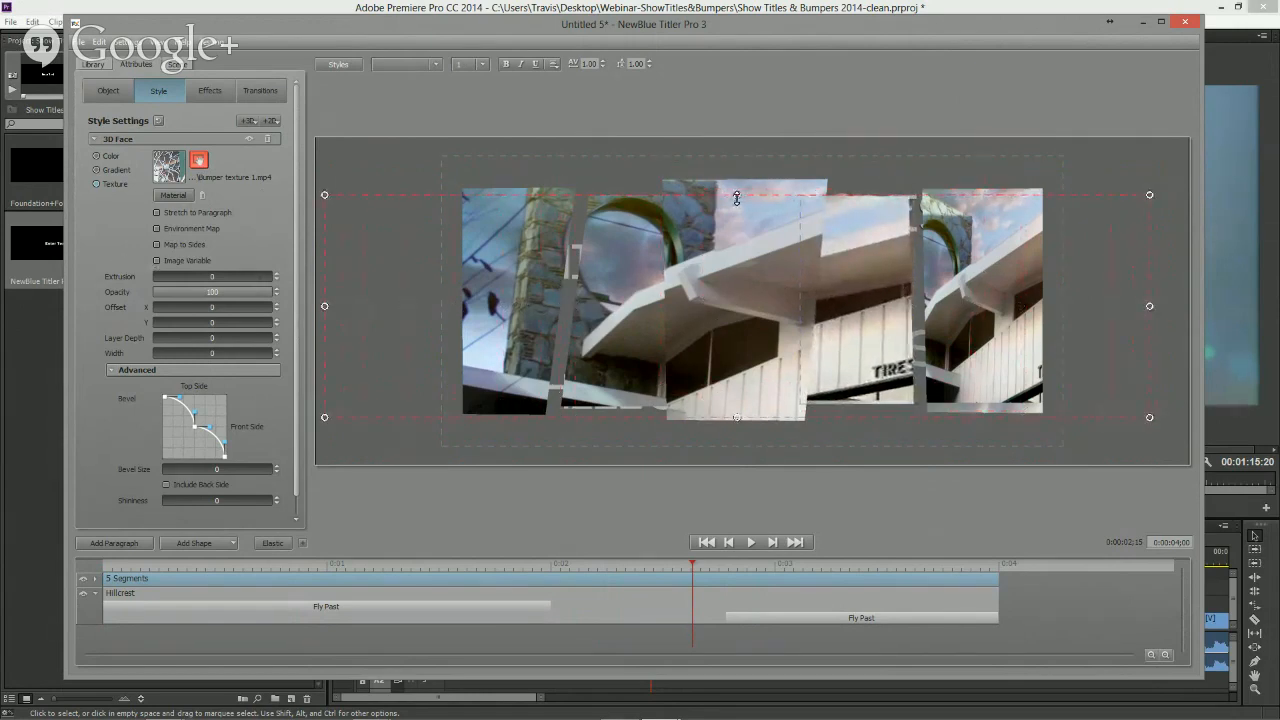
{"action": "left_click_drag", "start_coordinate": [736, 196], "coordinate": [737, 156]}
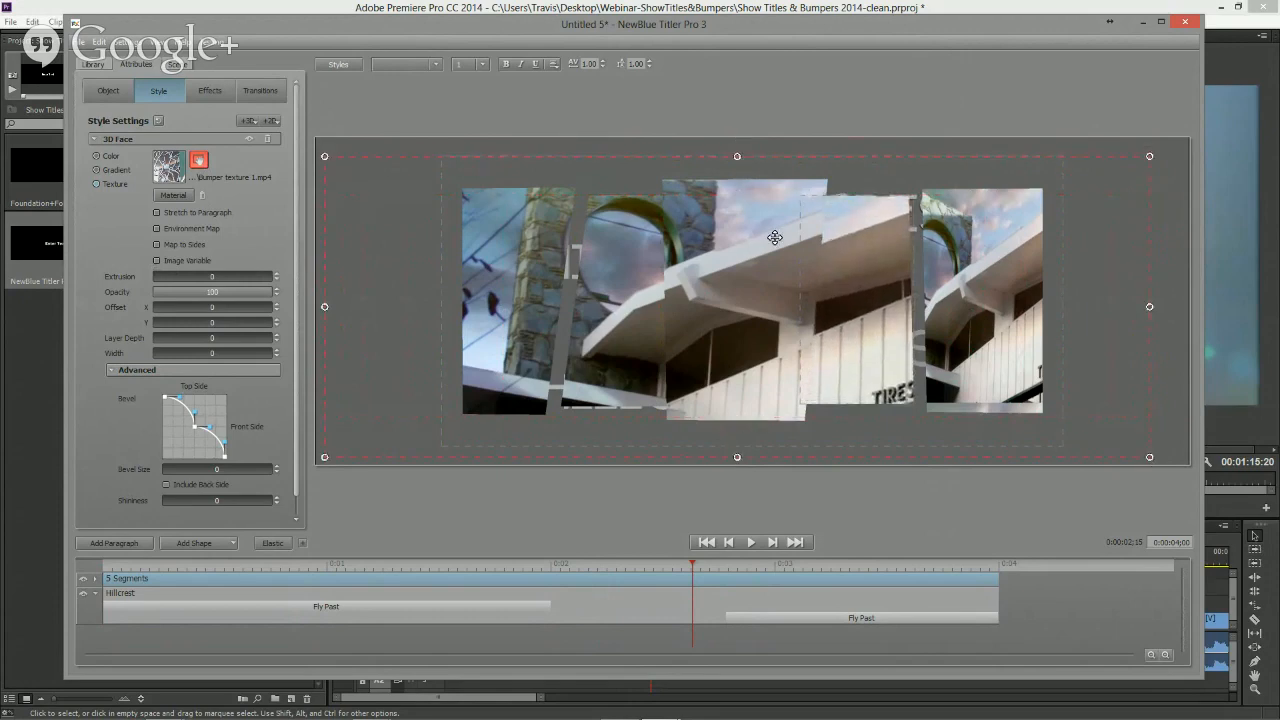
{"action": "left_click_drag", "start_coordinate": [775, 238], "coordinate": [807, 230]}
{"action": "left_click_drag", "start_coordinate": [774, 303], "coordinate": [761, 307]}
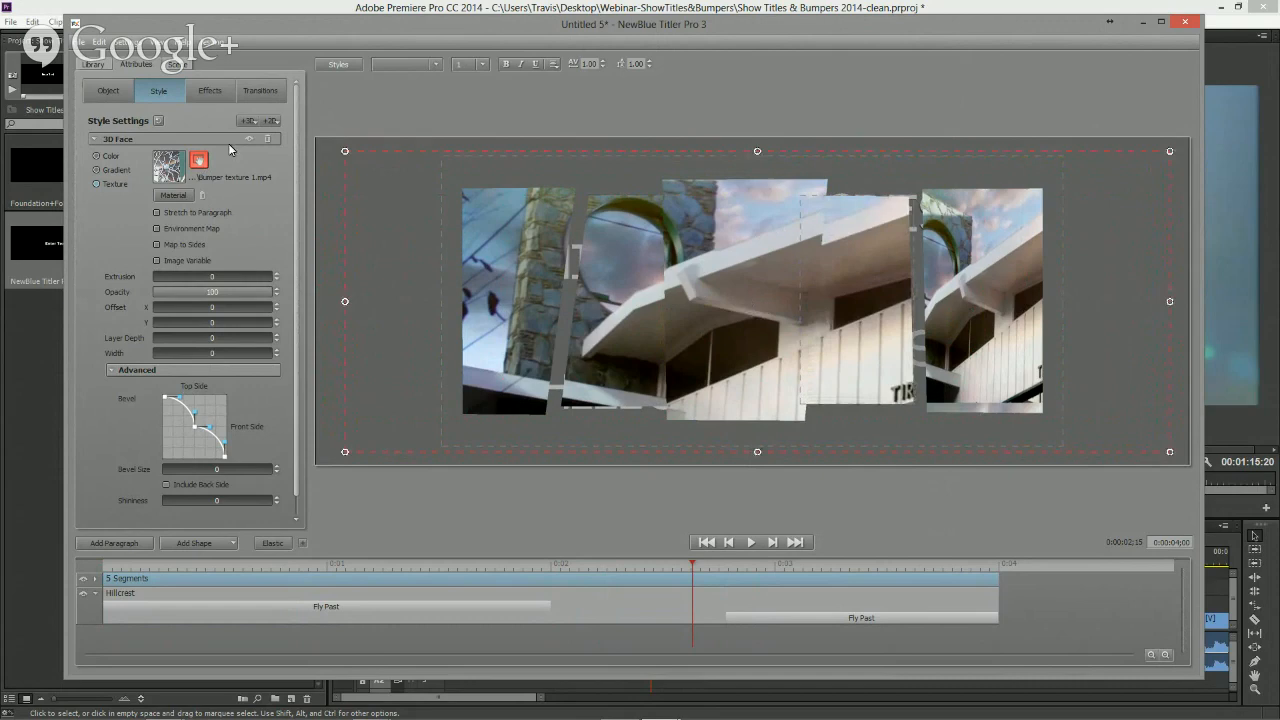
{"action": "left_click", "coordinate": [198, 161]}
- Move and stretch the video texture inside the fifth segment to fill it with the building image
{"action": "left_click", "coordinate": [995, 298]}
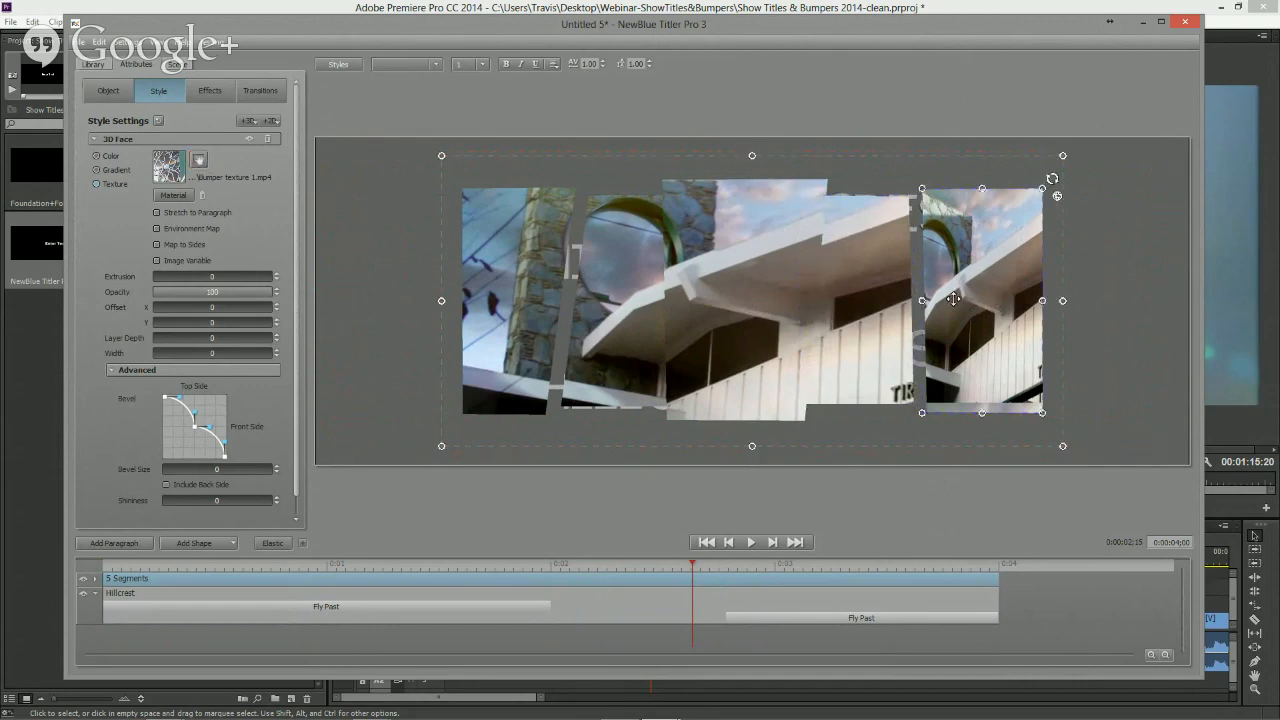
{"action": "left_click", "coordinate": [199, 161]}
{"action": "left_click_drag", "start_coordinate": [740, 306], "coordinate": [708, 318]}
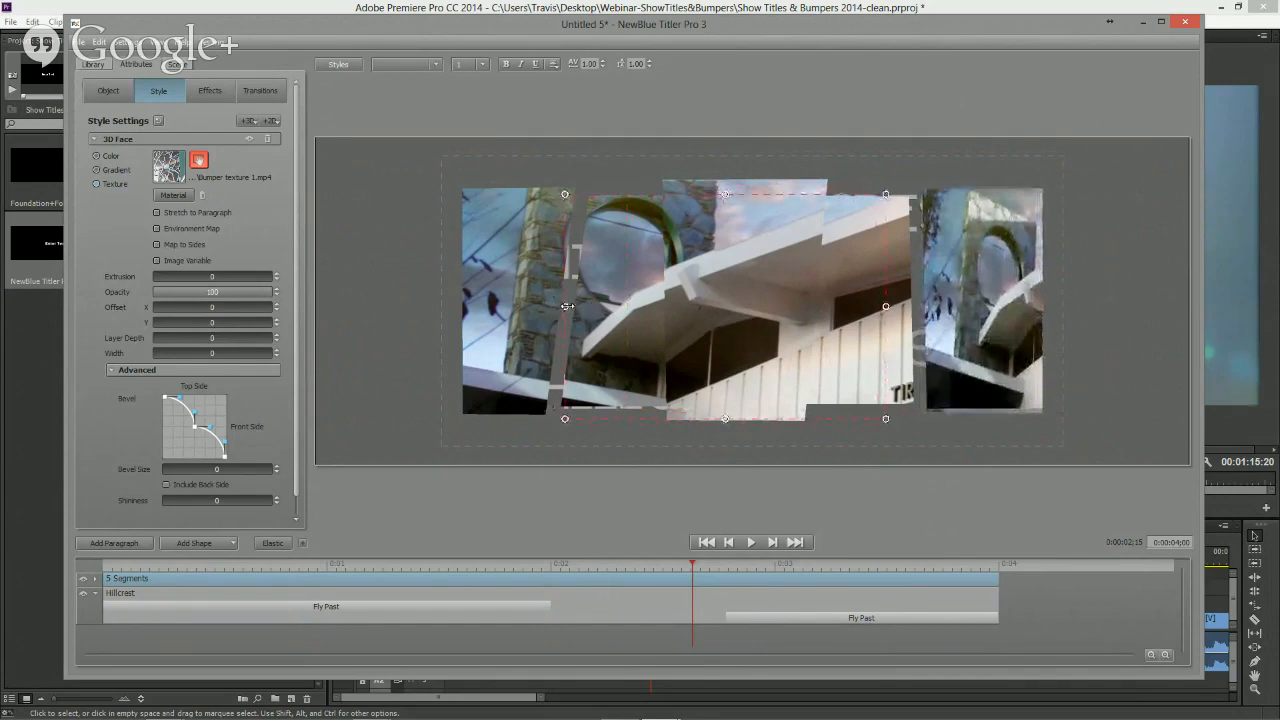
{"action": "left_click_drag", "start_coordinate": [567, 306], "coordinate": [355, 306]}
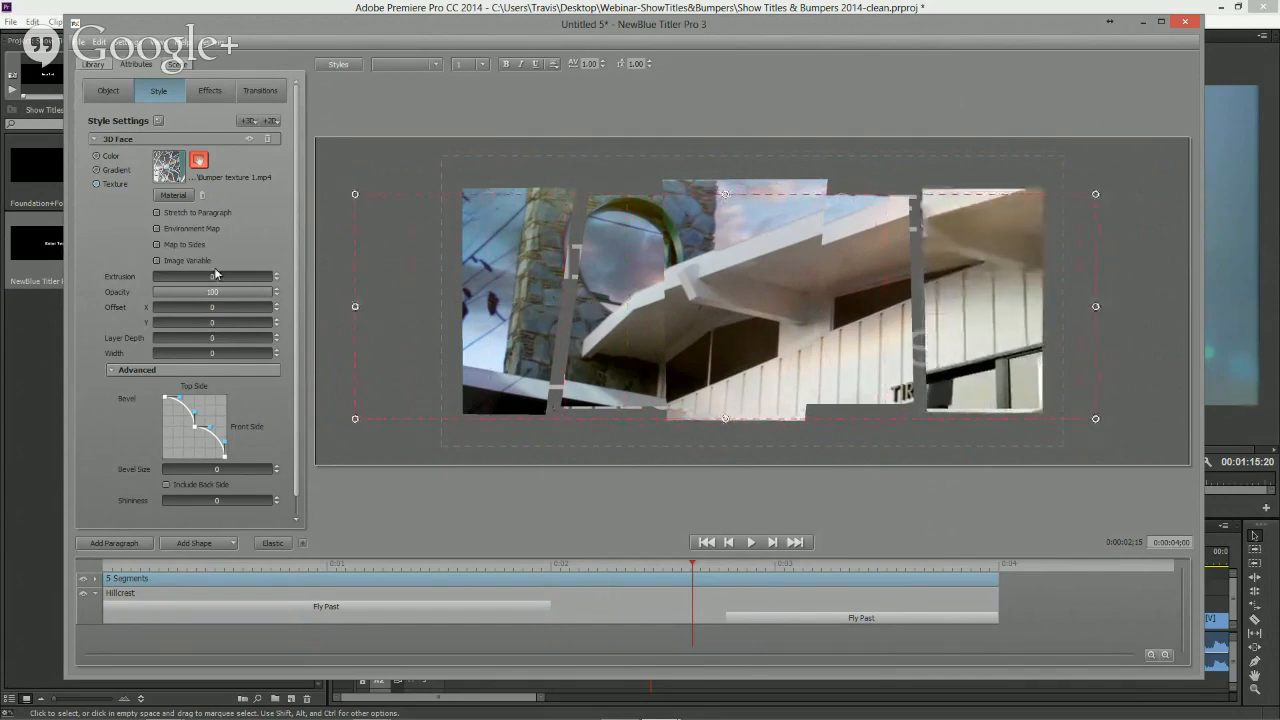
{"action": "left_click_drag", "start_coordinate": [726, 188], "coordinate": [727, 153]}
{"action": "left_click_drag", "start_coordinate": [767, 252], "coordinate": [785, 246]}
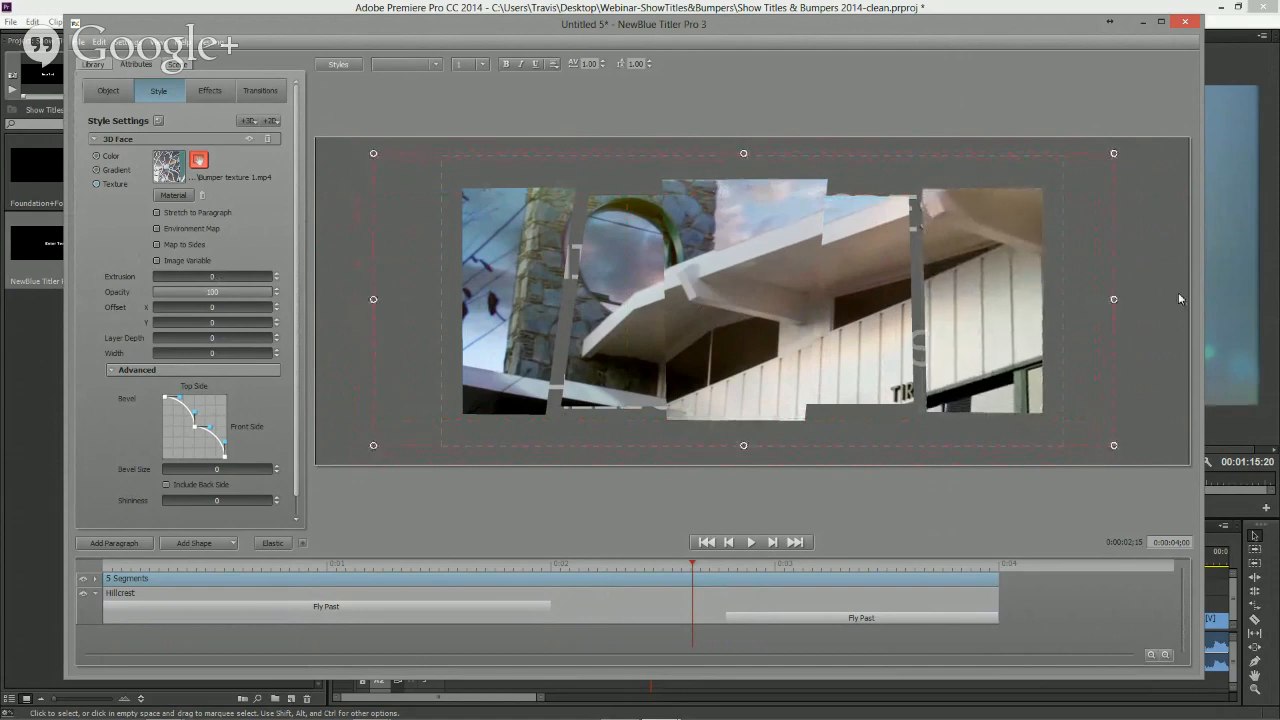
{"action": "left_click_drag", "start_coordinate": [1112, 298], "coordinate": [1175, 299]}
{"action": "left_click", "coordinate": [198, 158]}
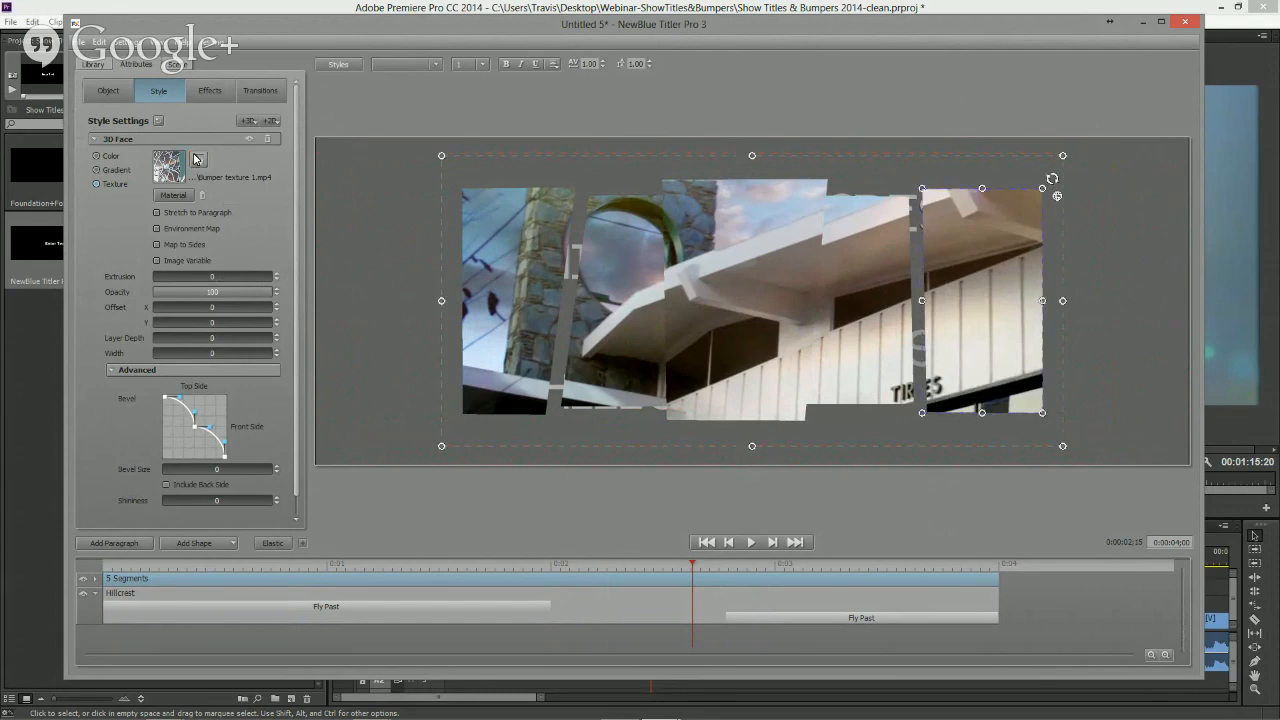
- Scrub through the title to preview the textured segments and select the whole 5 Segments shape again
{"action": "left_click_drag", "start_coordinate": [527, 572], "coordinate": [711, 606]}
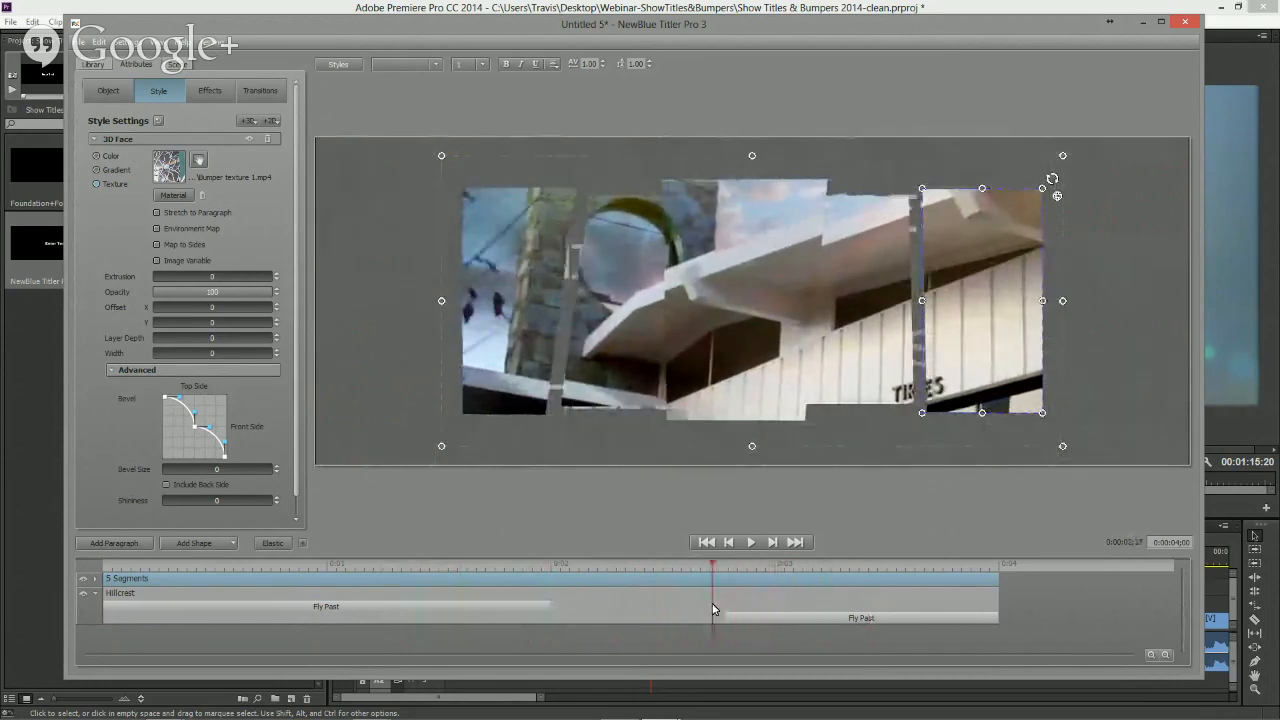
{"action": "right_click", "coordinate": [1002, 332]}
{"action": "left_click", "coordinate": [1035, 340]}
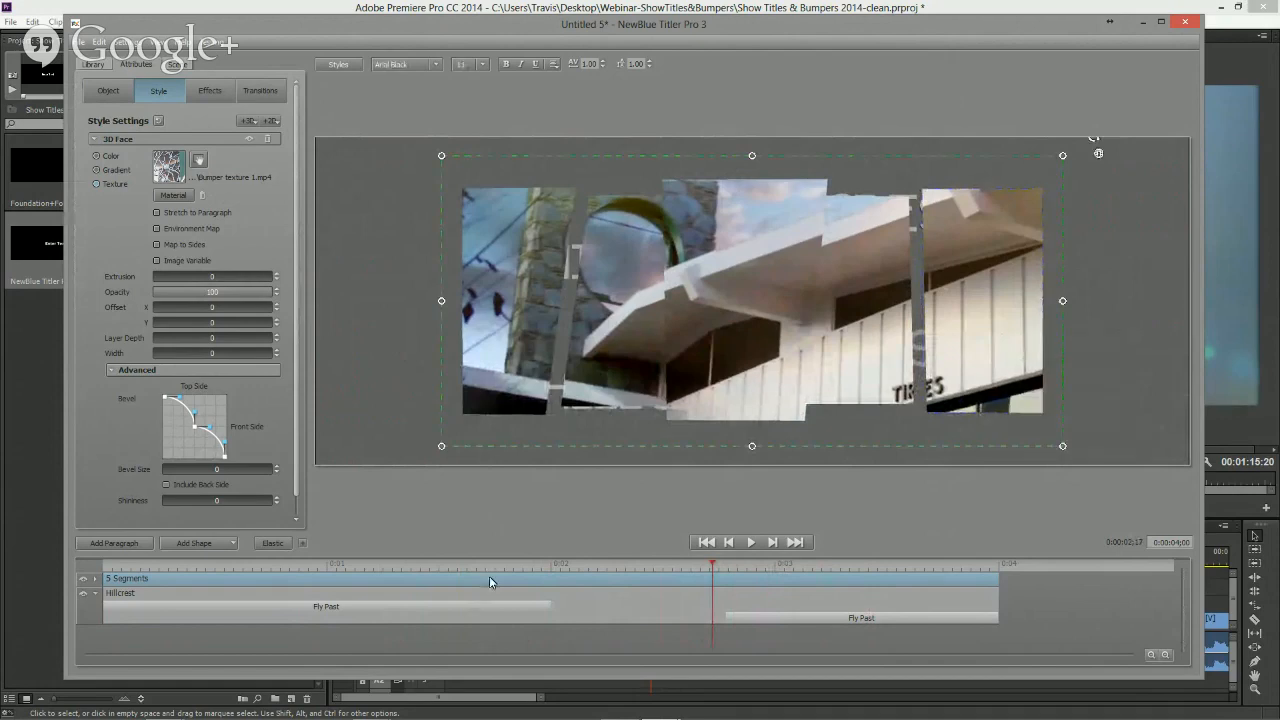
- Move the 5 Segments layer below the Hillcrest layer and scrub to check the stacking
{"action": "left_click_drag", "start_coordinate": [489, 576], "coordinate": [496, 620]}
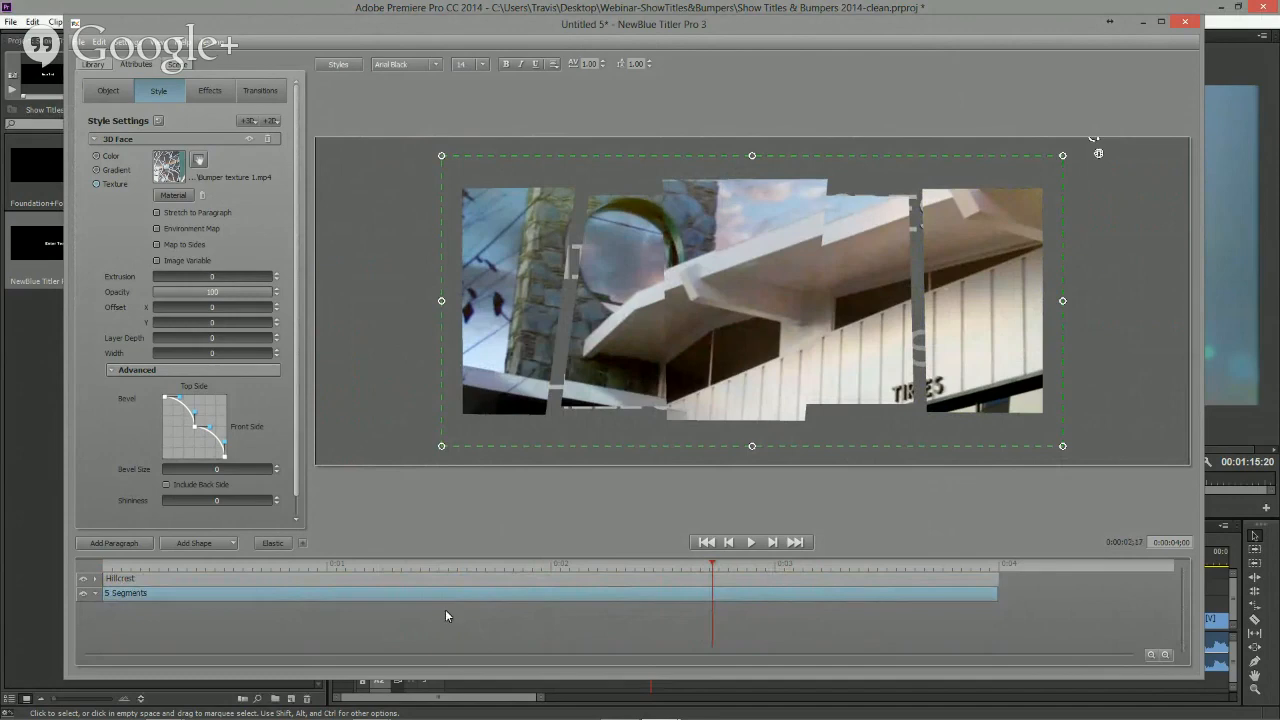
{"action": "left_click_drag", "start_coordinate": [523, 564], "coordinate": [719, 566]}
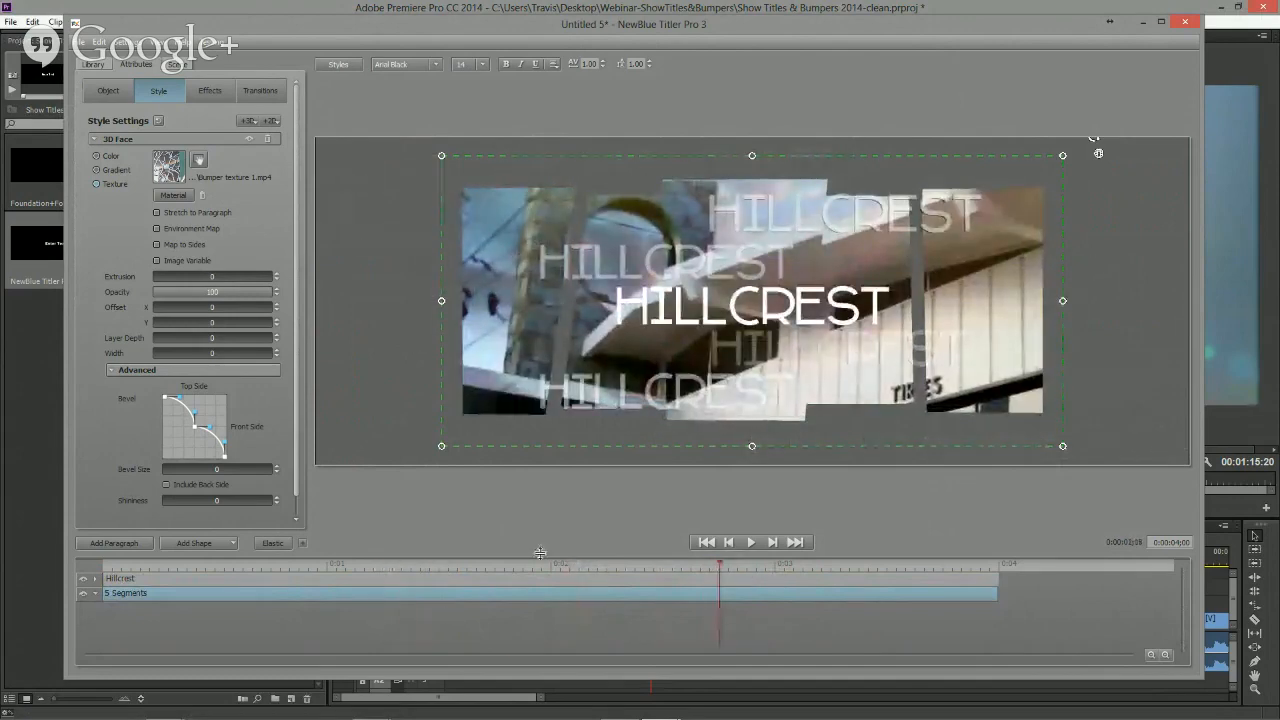
{"action": "left_click_drag", "start_coordinate": [466, 564], "coordinate": [720, 563]}
- Apply the Fly In transition's Letters Right preset from the library to the 5 Segments layer
{"action": "left_click", "coordinate": [94, 65]}
{"action": "left_click", "coordinate": [86, 131]}
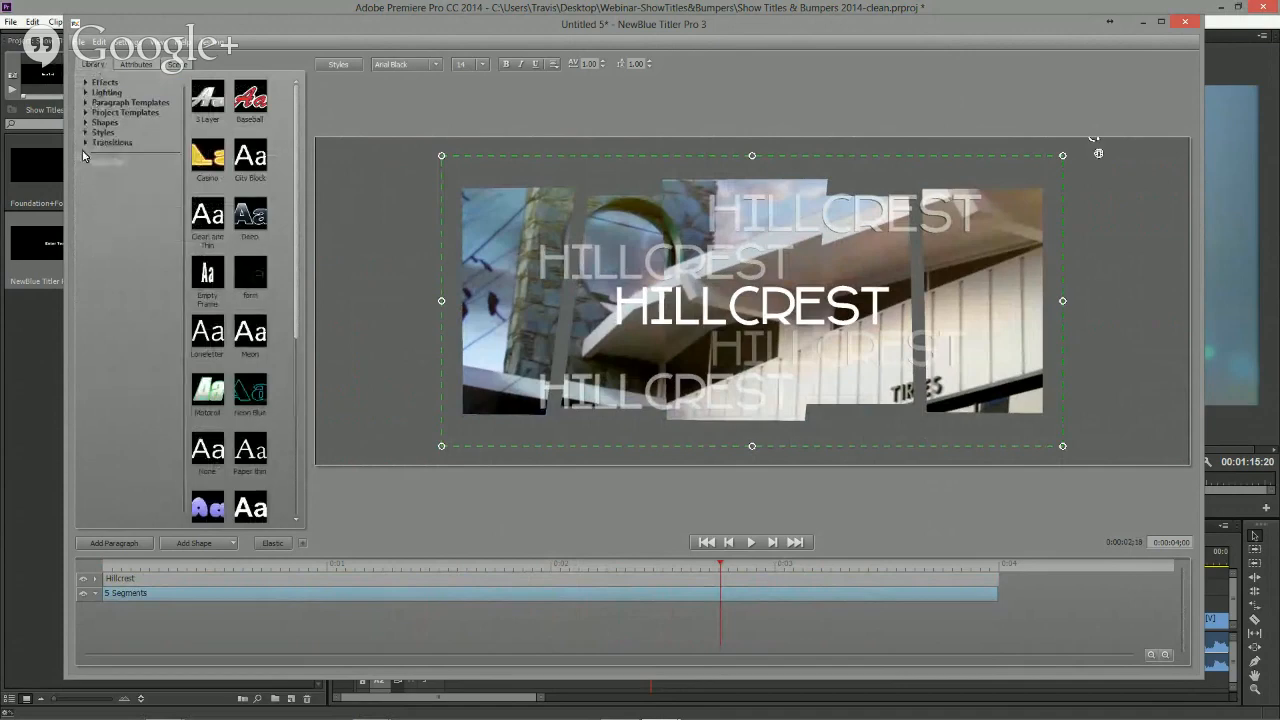
{"action": "left_click", "coordinate": [86, 143]}
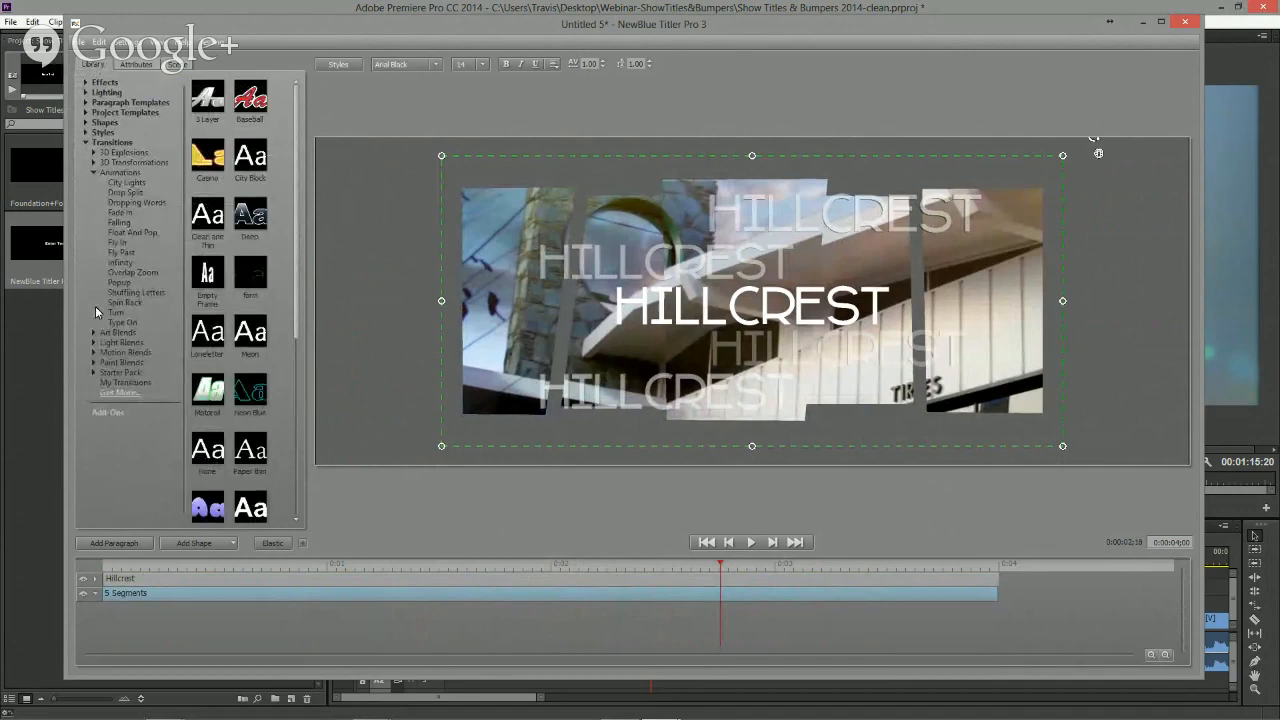
{"action": "left_click", "coordinate": [122, 243]}
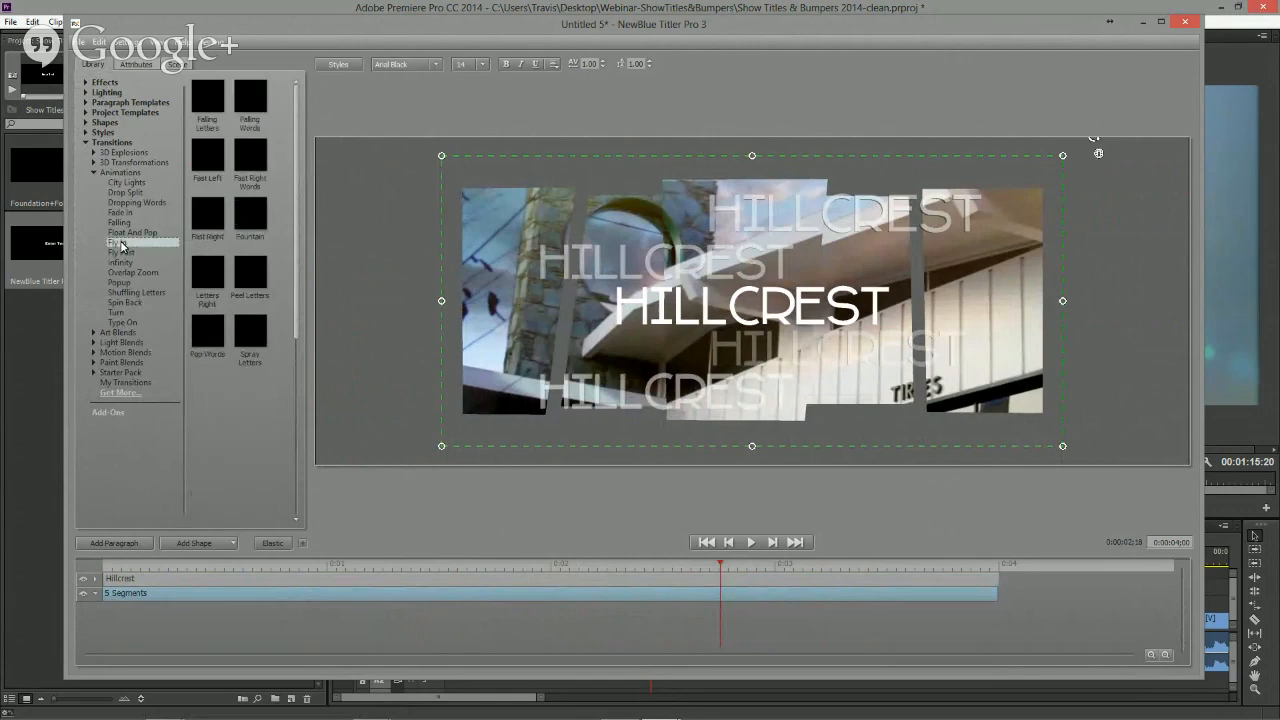
{"action": "left_click", "coordinate": [222, 101]}
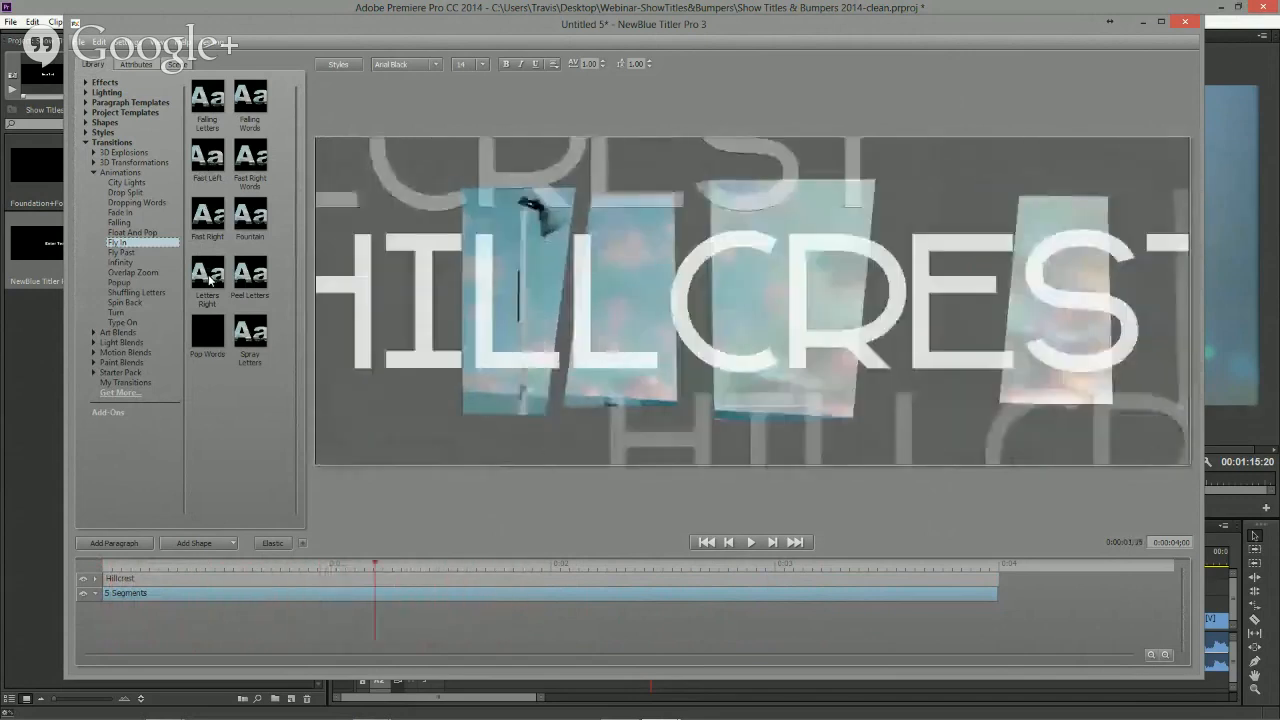
{"action": "left_click_drag", "start_coordinate": [209, 280], "coordinate": [241, 597]}
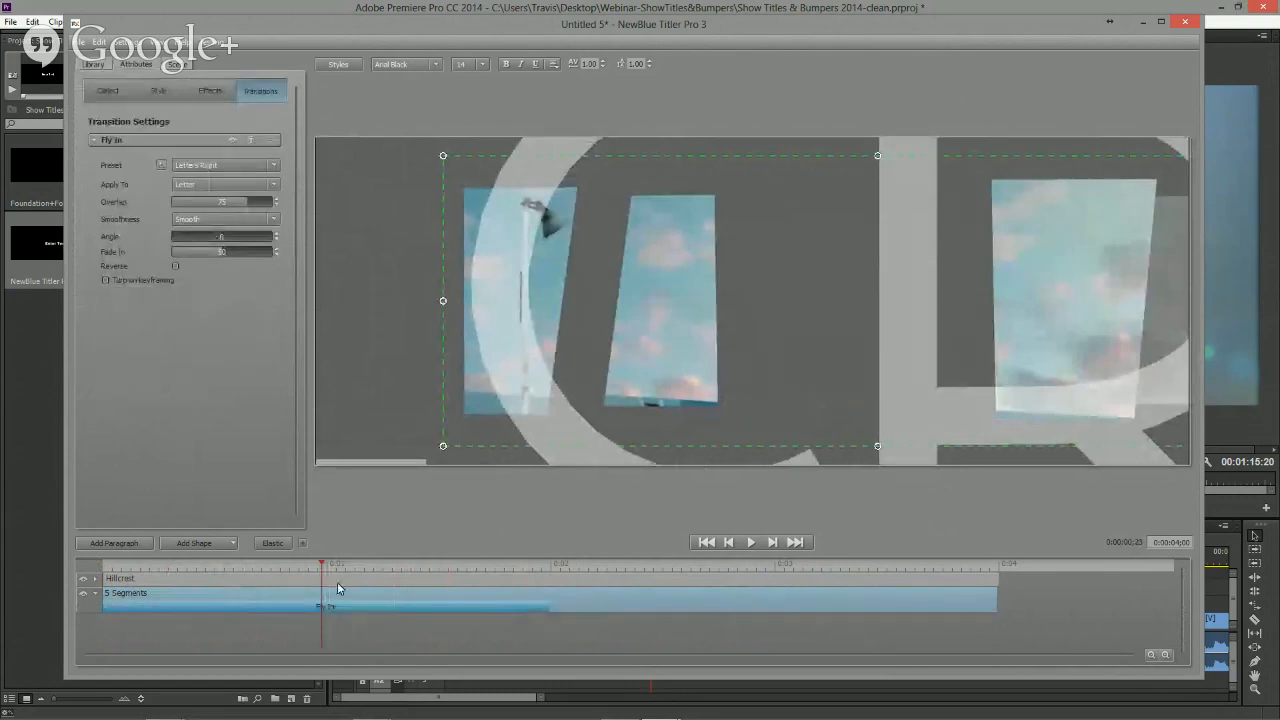
- Duplicate the Fly In transition and place the copy at the end of the 5 Segments layer, shortening it
{"action": "left_click_drag", "start_coordinate": [321, 570], "coordinate": [527, 567]}
{"action": "right_click", "coordinate": [478, 607]}
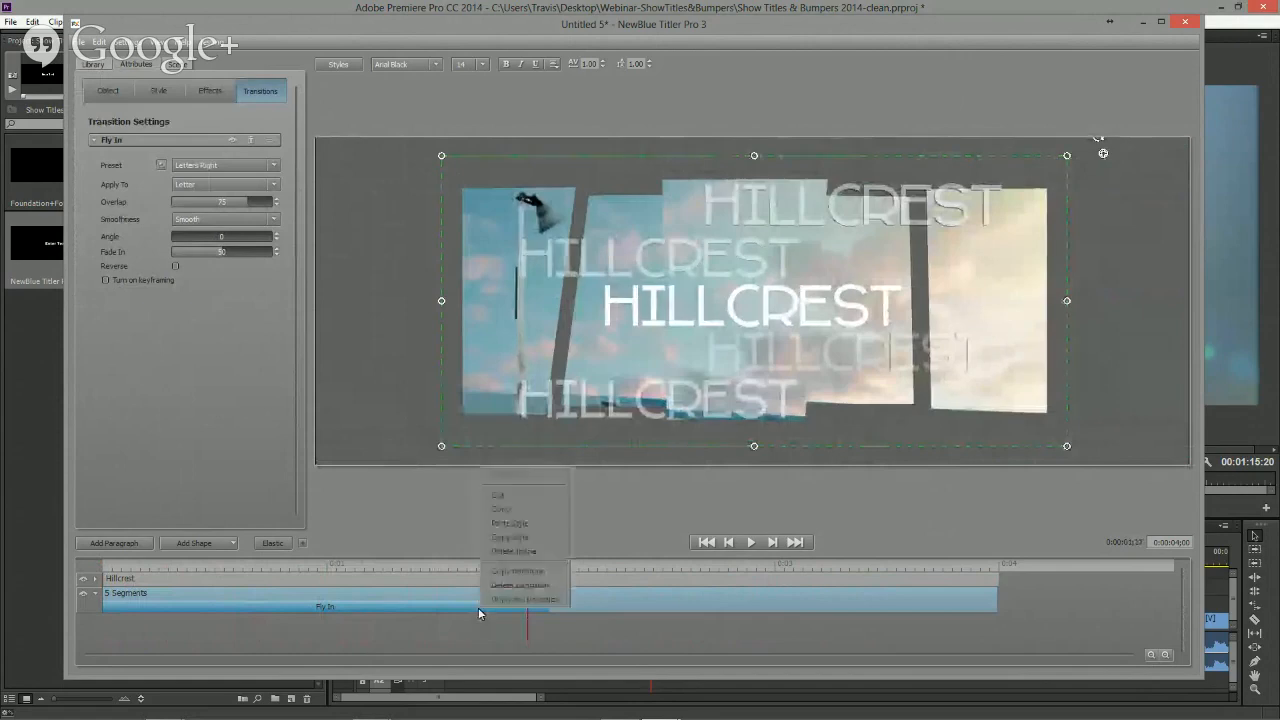
{"action": "left_click", "coordinate": [530, 598]}
{"action": "left_click_drag", "start_coordinate": [439, 619], "coordinate": [919, 613]}
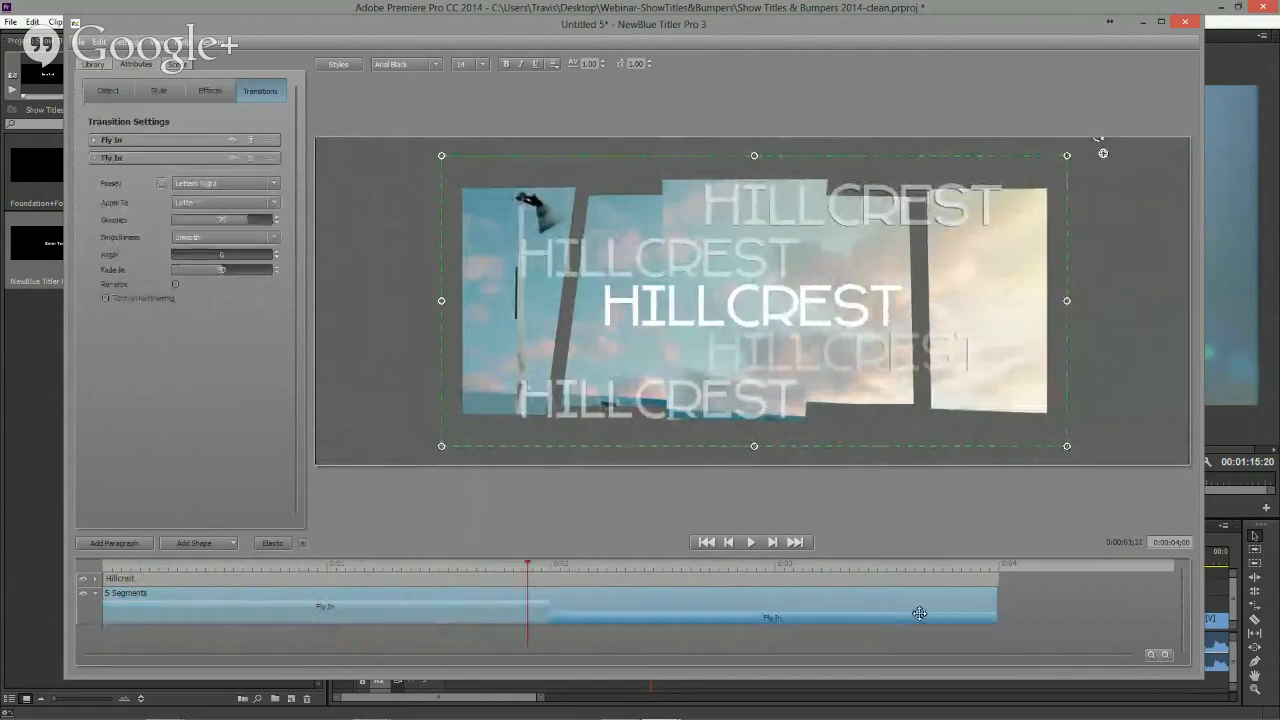
{"action": "left_click_drag", "start_coordinate": [551, 620], "coordinate": [740, 614]}
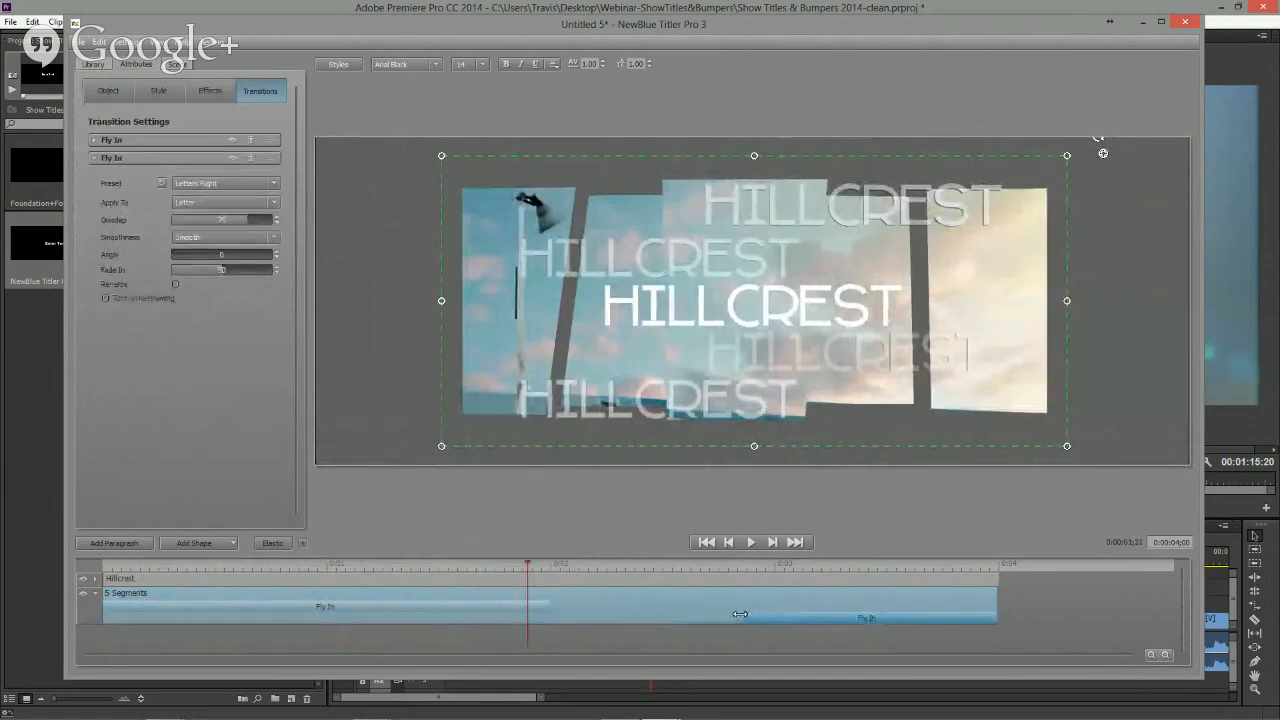
- Set the second Fly In transition's Angle to 90 and turn on Reverse
{"action": "left_click_drag", "start_coordinate": [707, 568], "coordinate": [814, 601]}
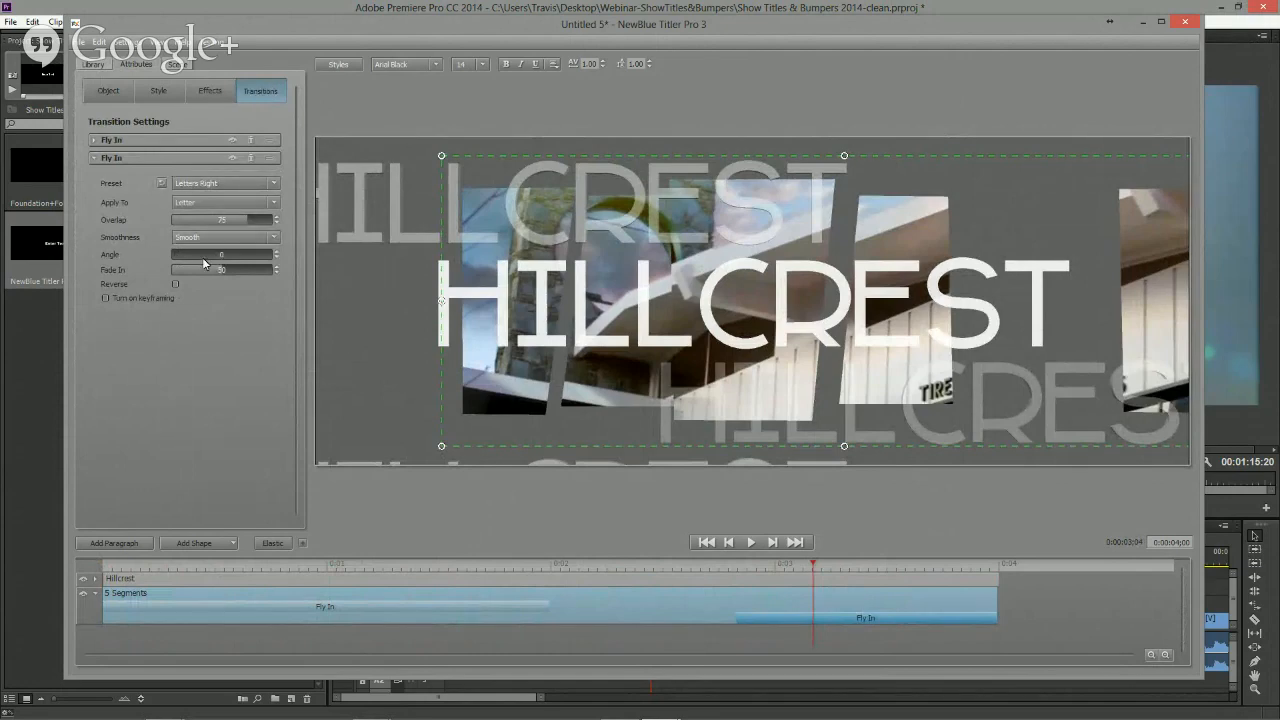
{"action": "left_click_drag", "start_coordinate": [187, 260], "coordinate": [297, 267]}
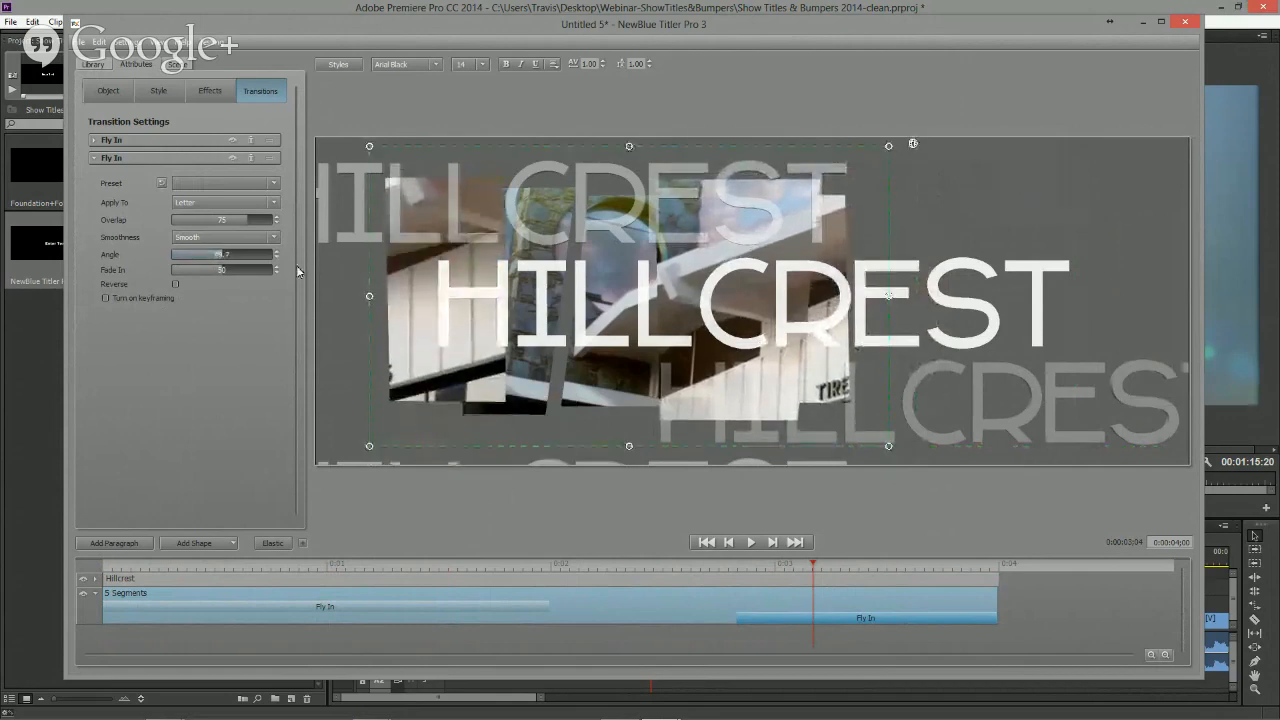
{"action": "type", "text": "90"}
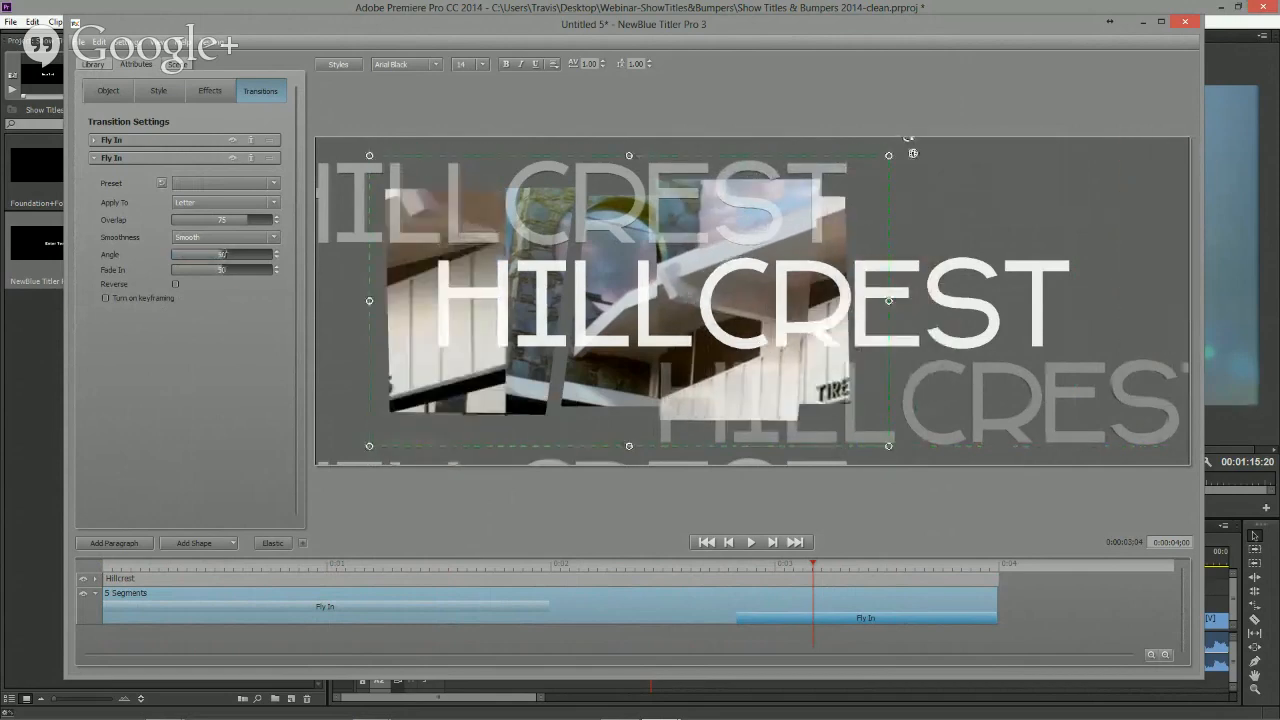
{"action": "left_click_drag", "start_coordinate": [757, 575], "coordinate": [784, 566]}
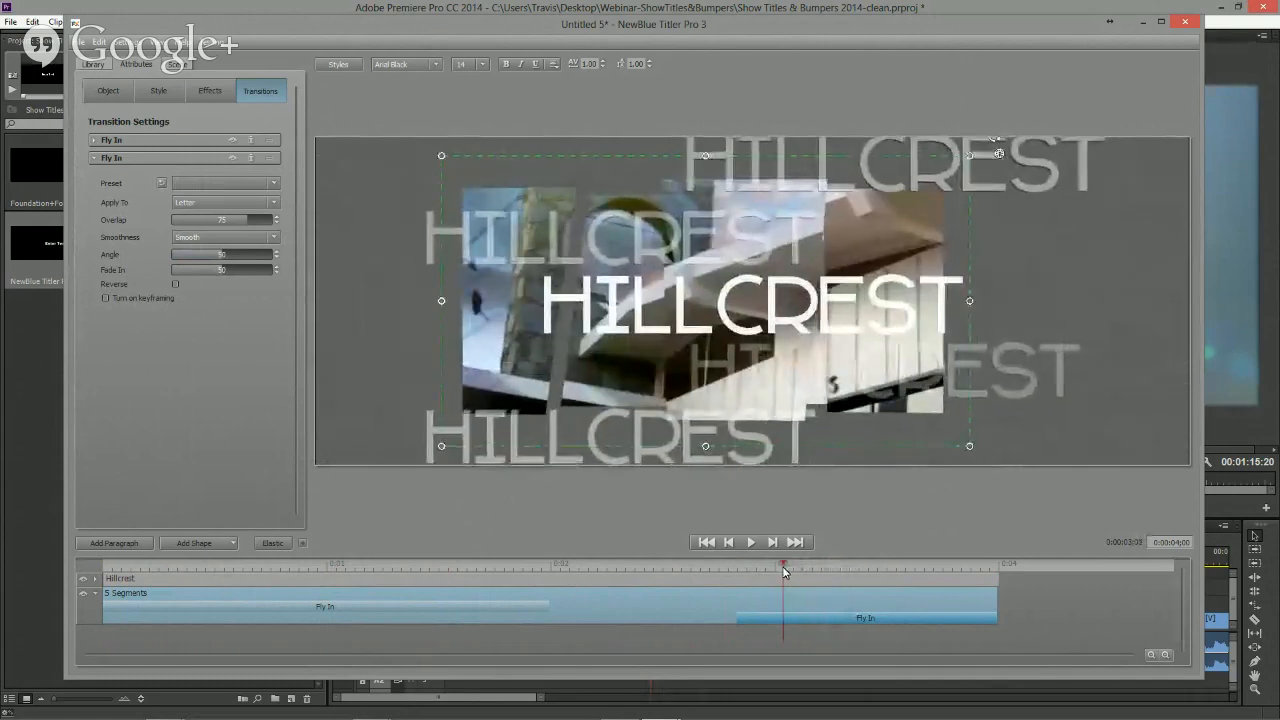
{"action": "left_click", "coordinate": [175, 284]}
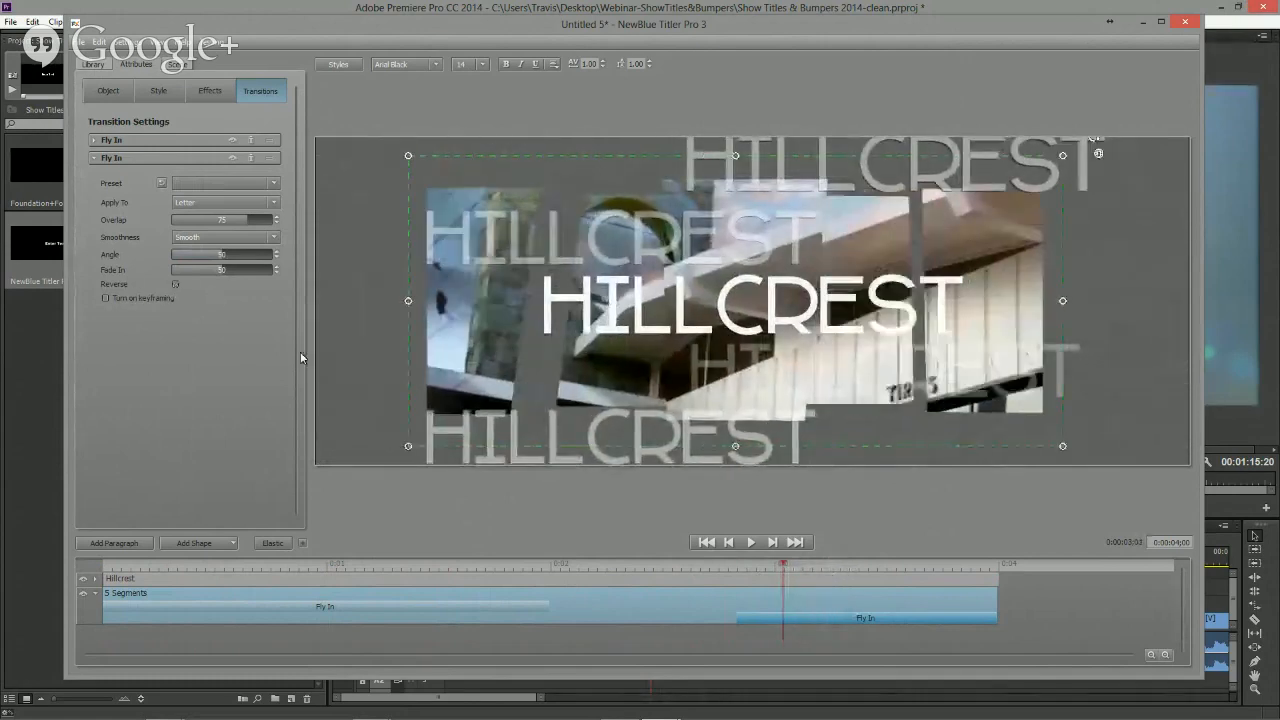
- Scrub through the title to preview the ending Fly In transition
{"action": "left_click_drag", "start_coordinate": [733, 565], "coordinate": [631, 566]}
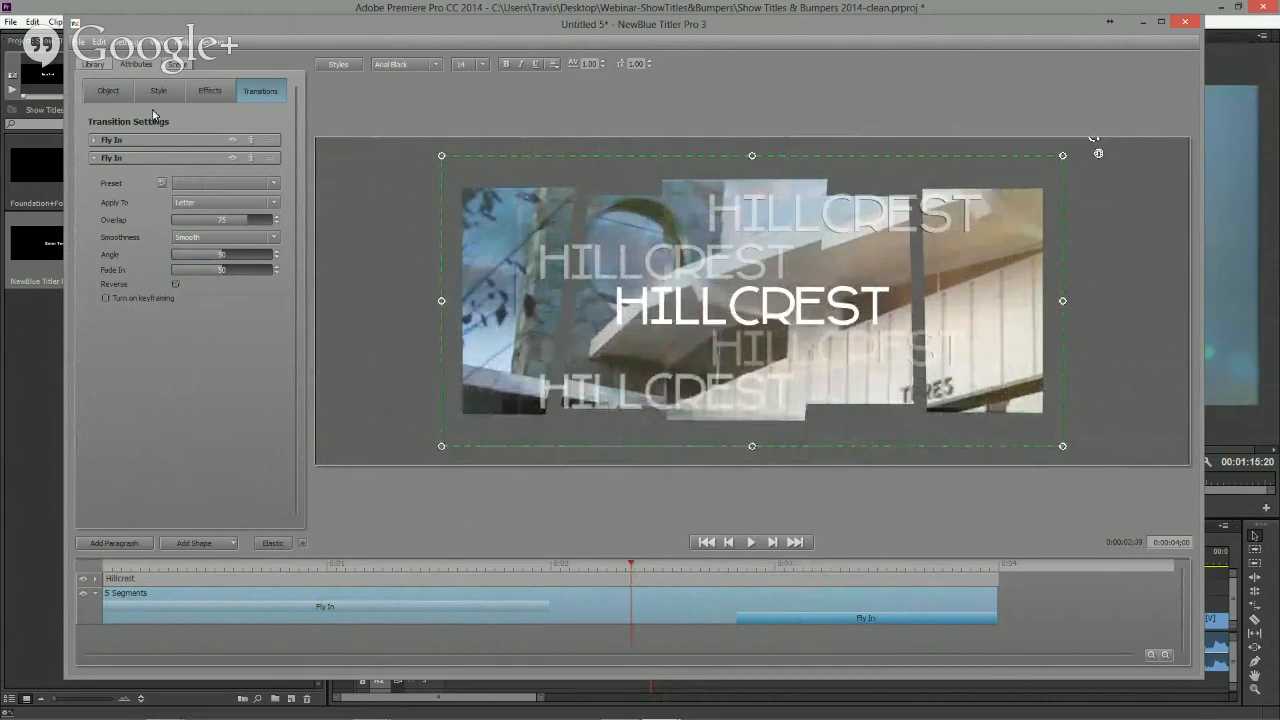
{"action": "left_click_drag", "start_coordinate": [631, 571], "coordinate": [685, 573]}
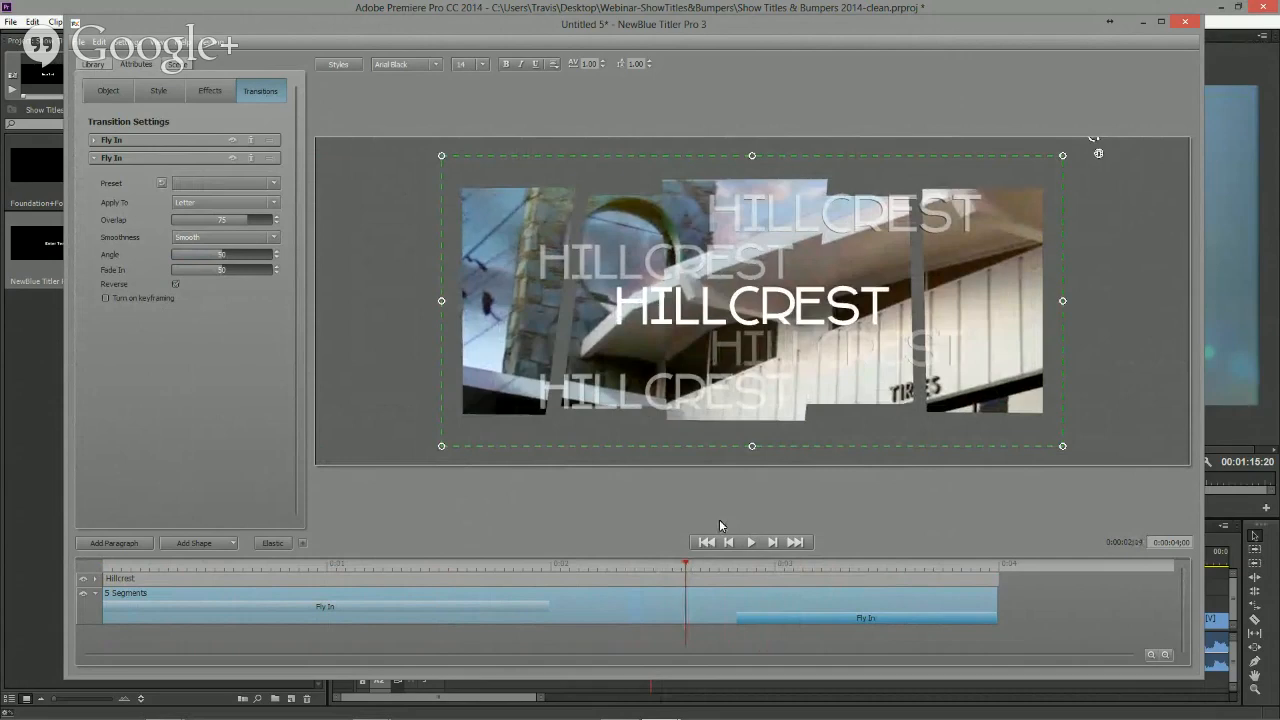
{"action": "mouse_move", "coordinate": [687, 570]}
{"action": "left_mouse_down"}
{"action": "mouse_move", "coordinate": [889, 573]}
{"action": "mouse_move", "coordinate": [694, 579]}
{"action": "left_mouse_up"}
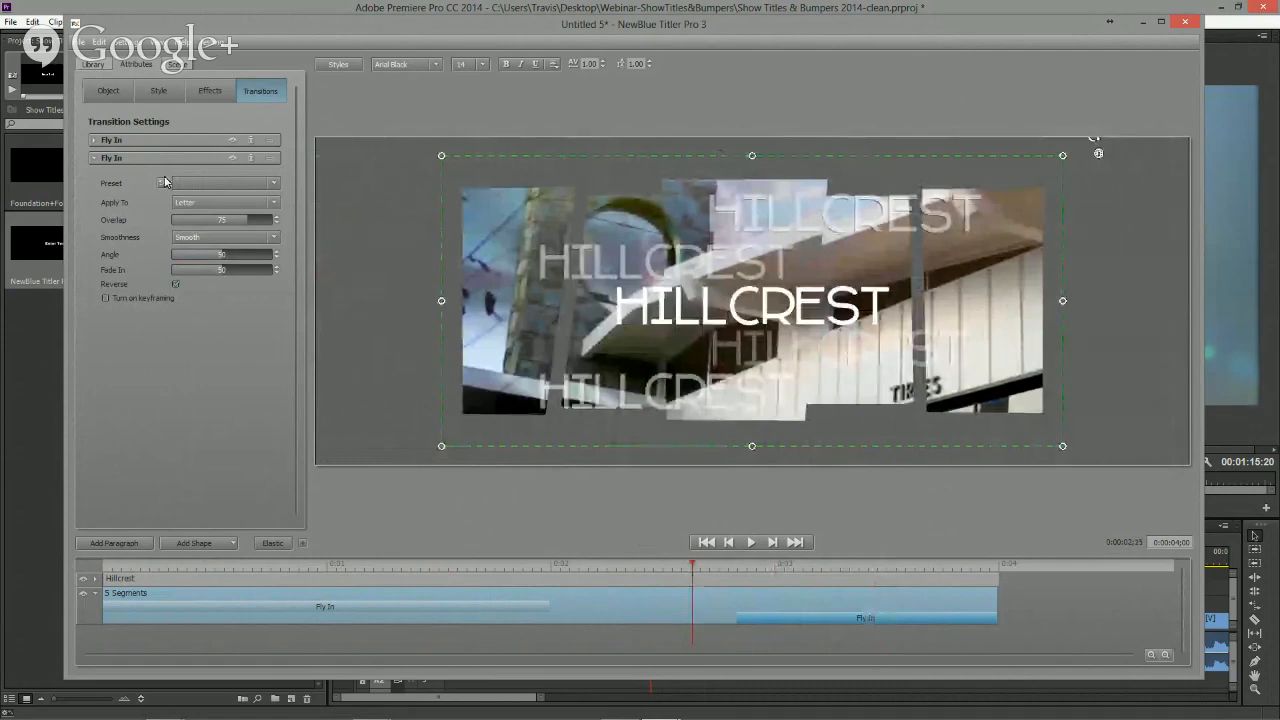
- Turn on keyframing for the 5 Segments shape and add a keyframe at the current time
{"action": "left_click", "coordinate": [107, 91]}
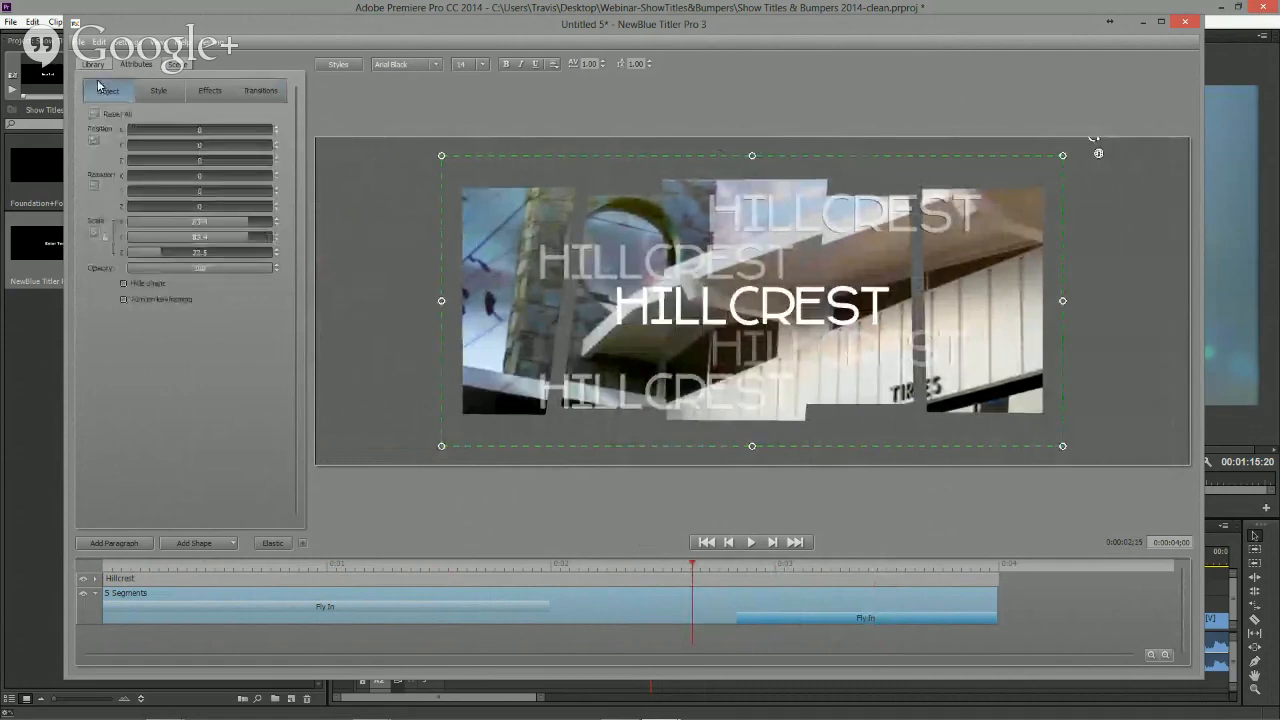
{"action": "left_click", "coordinate": [124, 300]}
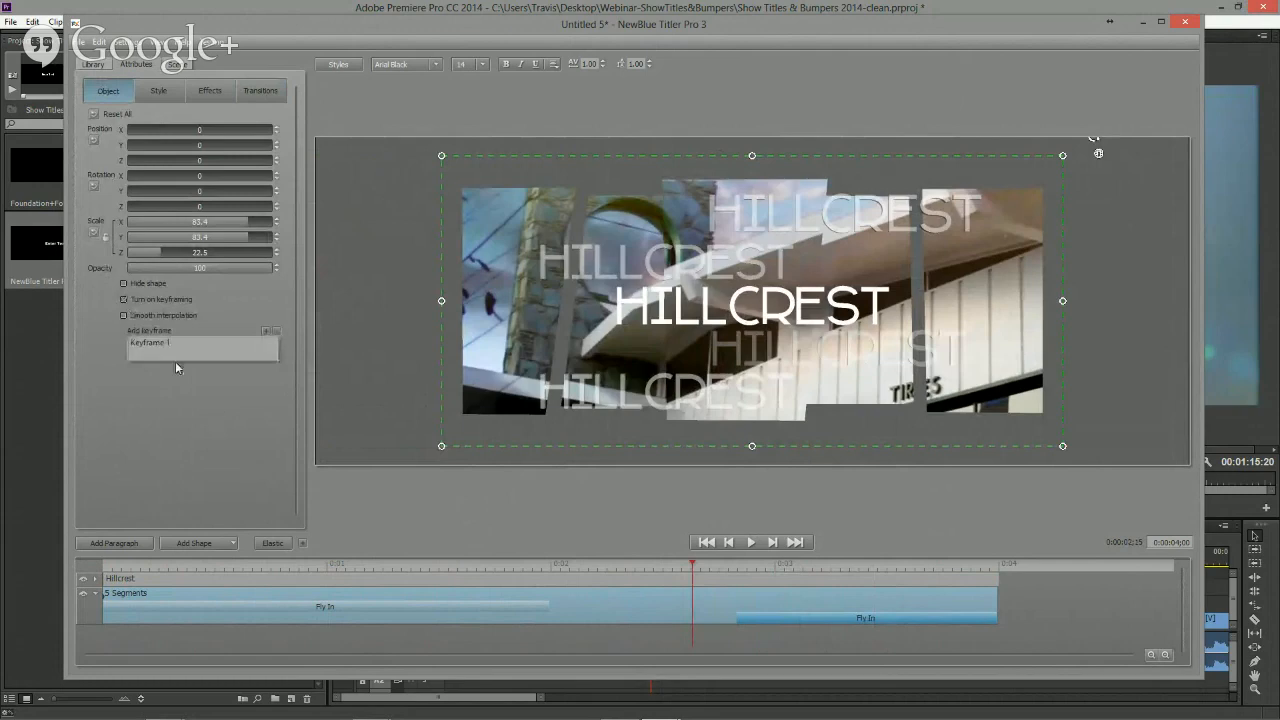
{"action": "left_click", "coordinate": [267, 332]}
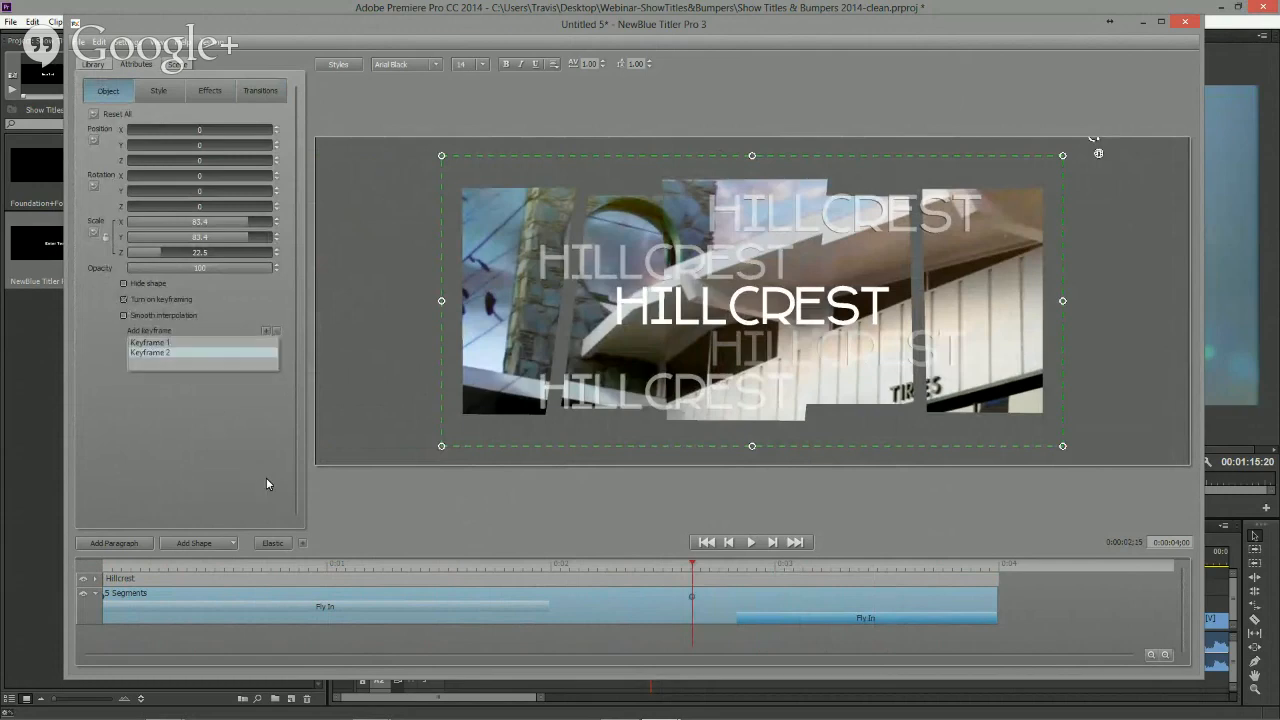
- Animate the shape's Z position toward the camera at a keyframe near the end, with smooth interpolation
{"action": "left_click_drag", "start_coordinate": [692, 564], "coordinate": [848, 564]}
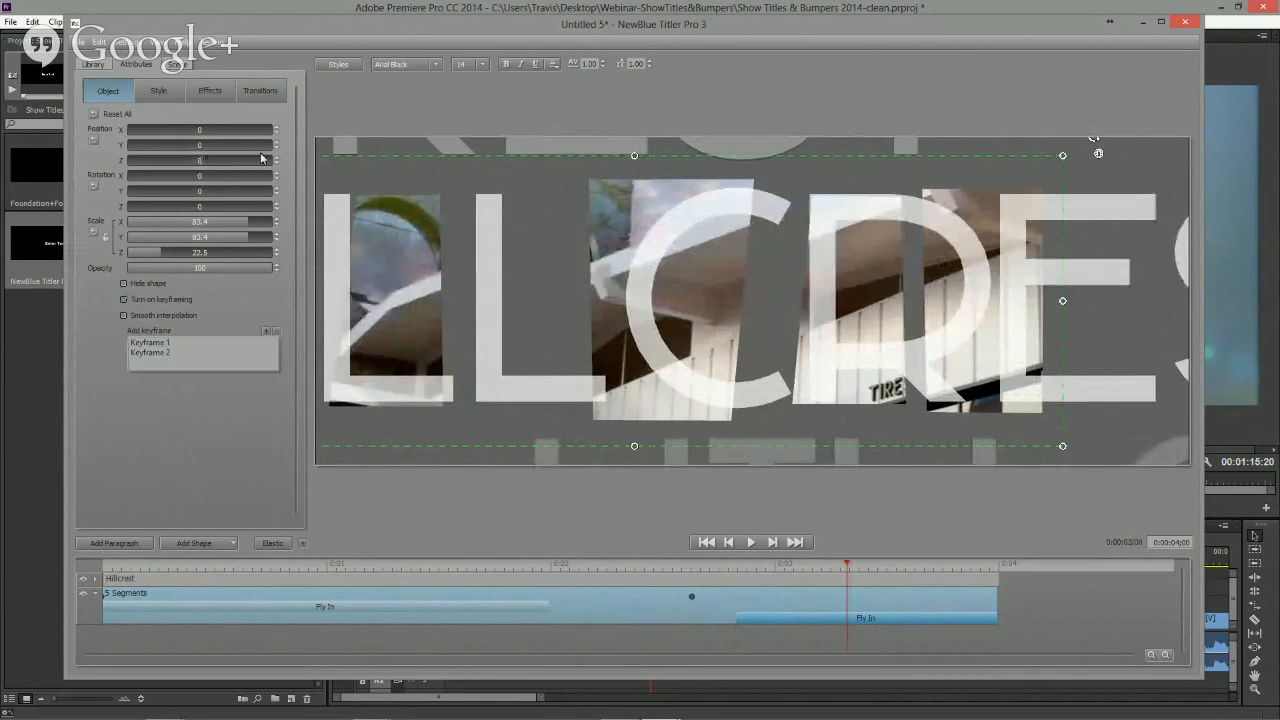
{"action": "left_click_drag", "start_coordinate": [215, 158], "coordinate": [290, 162]}
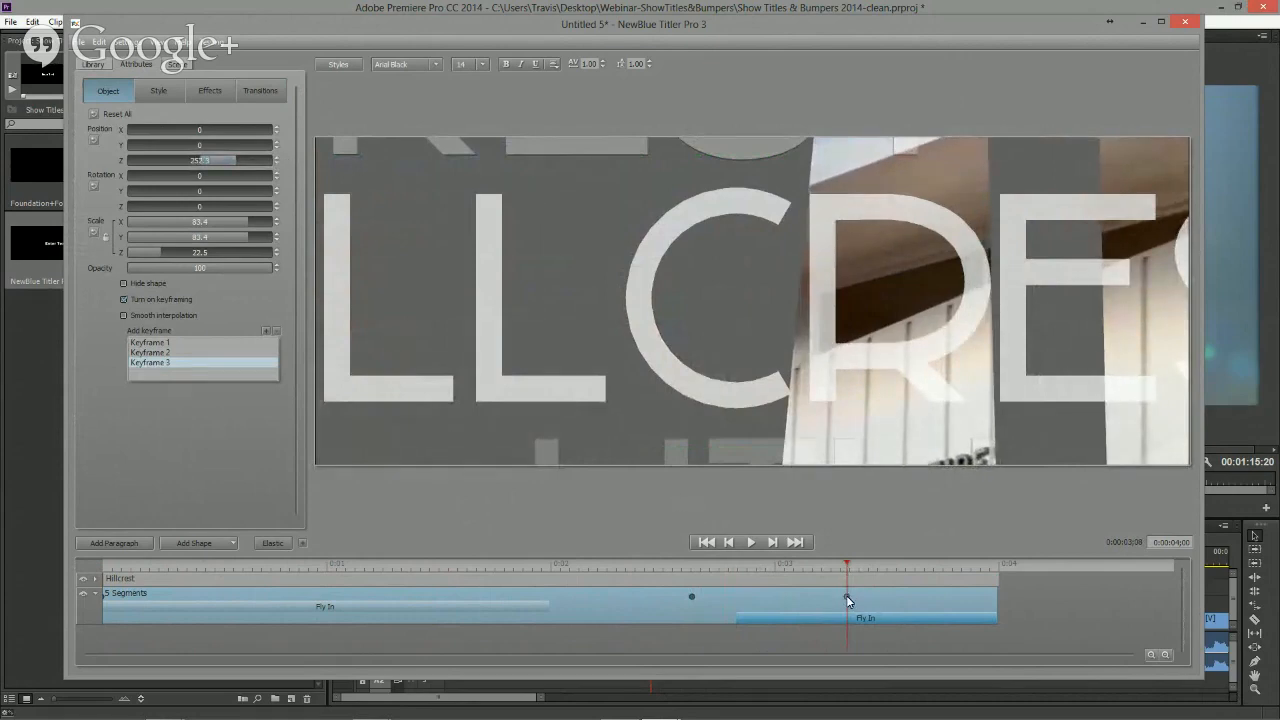
{"action": "left_click_drag", "start_coordinate": [846, 597], "coordinate": [971, 597]}
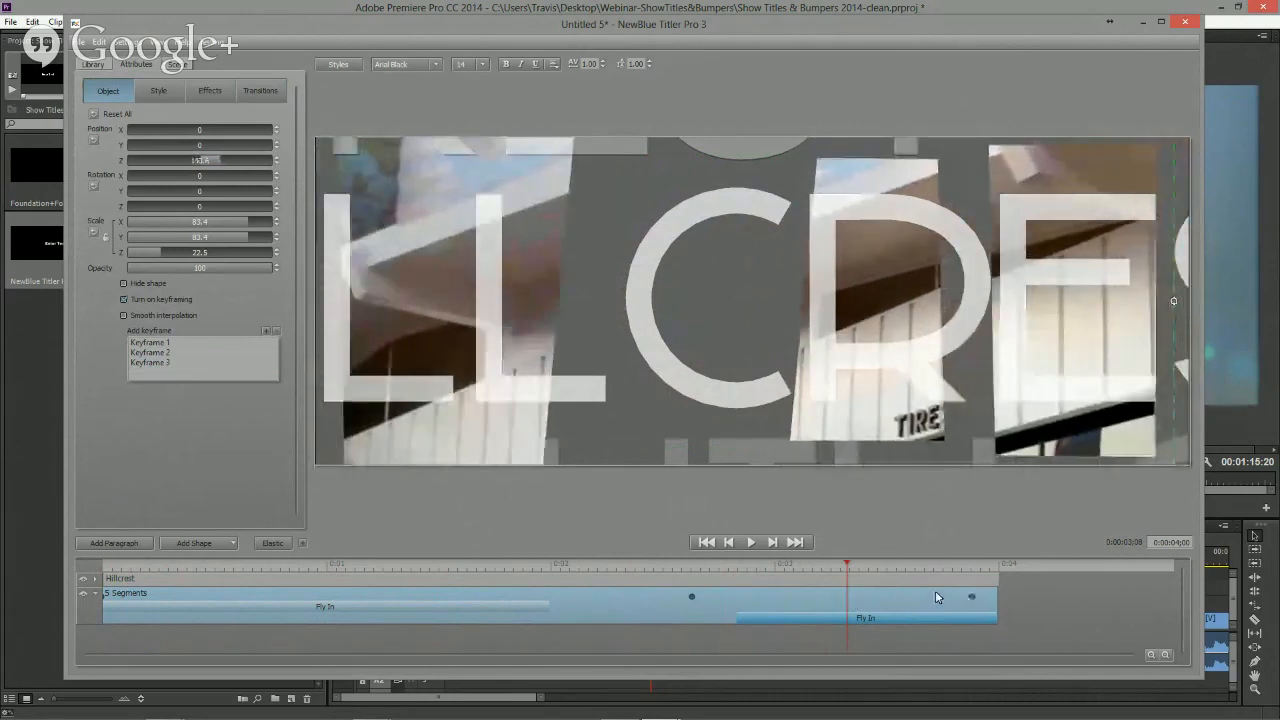
{"action": "left_click", "coordinate": [138, 316]}
- Play and scrub the title to preview the Z position animation
{"action": "left_click", "coordinate": [588, 567]}
{"action": "key", "text": "space"}
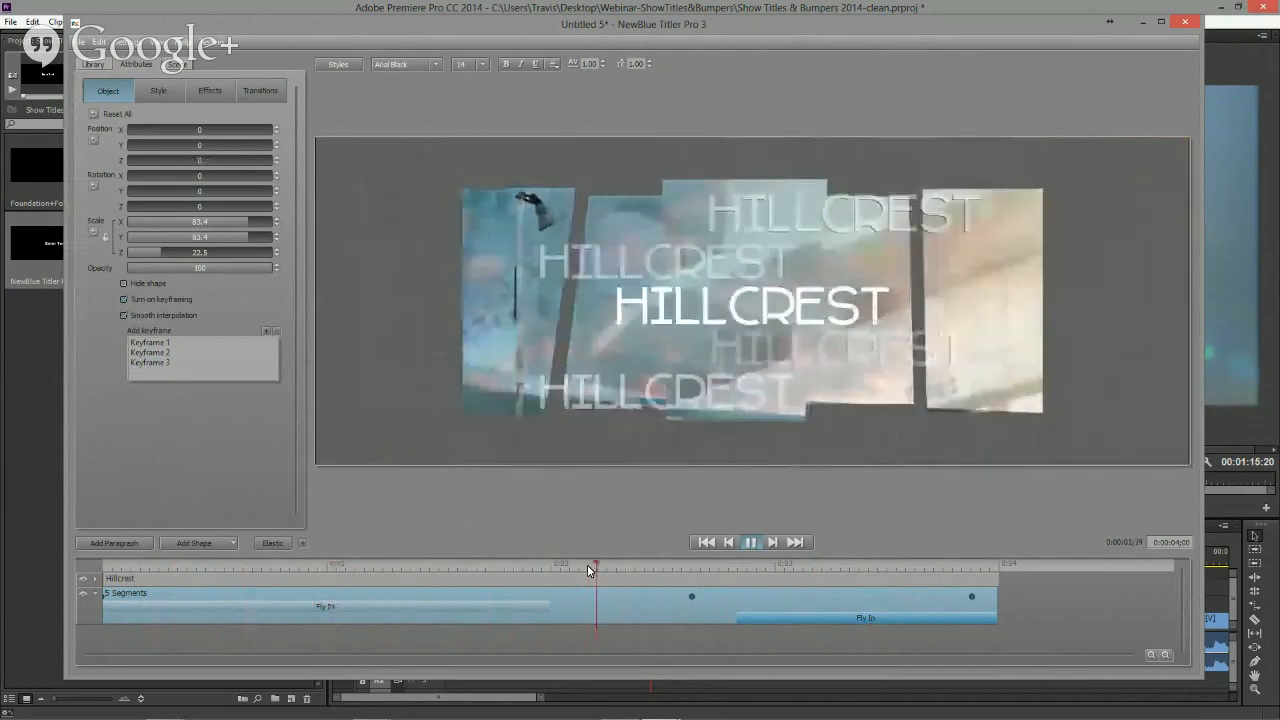
{"action": "left_click_drag", "start_coordinate": [688, 568], "coordinate": [658, 566]}
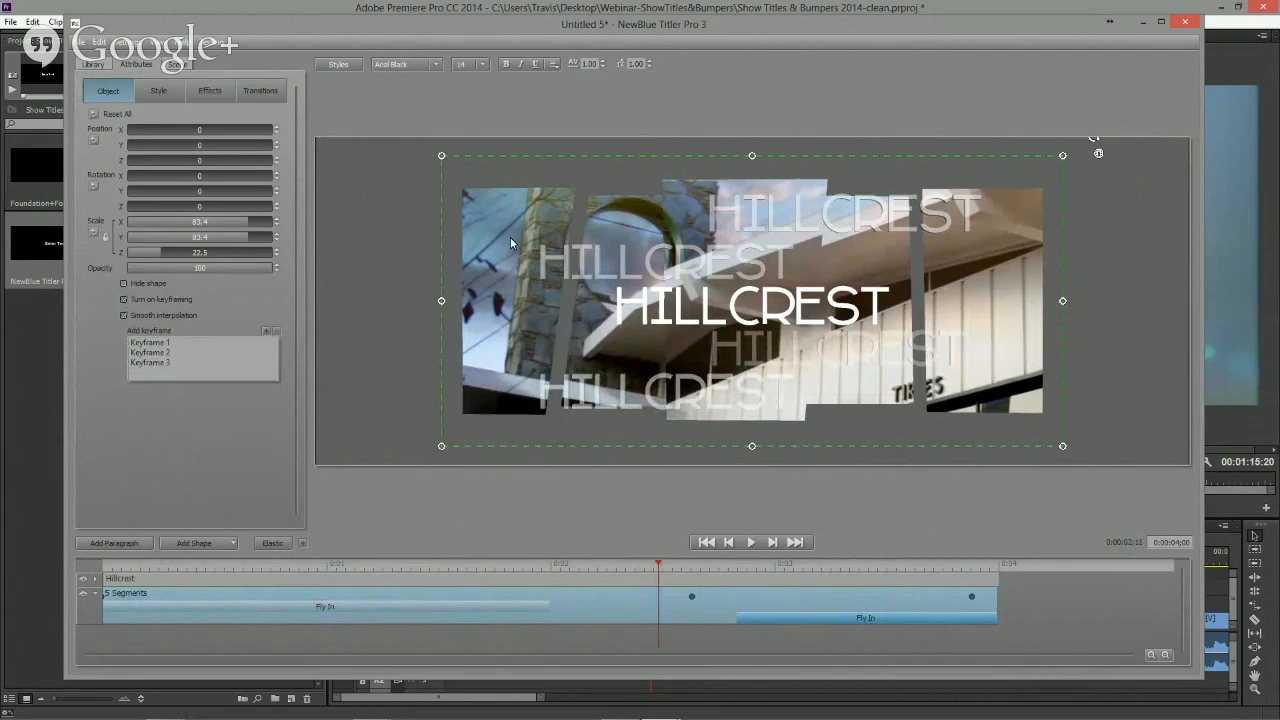
- Browse the library's Effects categories for an effect to apply to the shape
{"action": "left_click", "coordinate": [92, 64]}
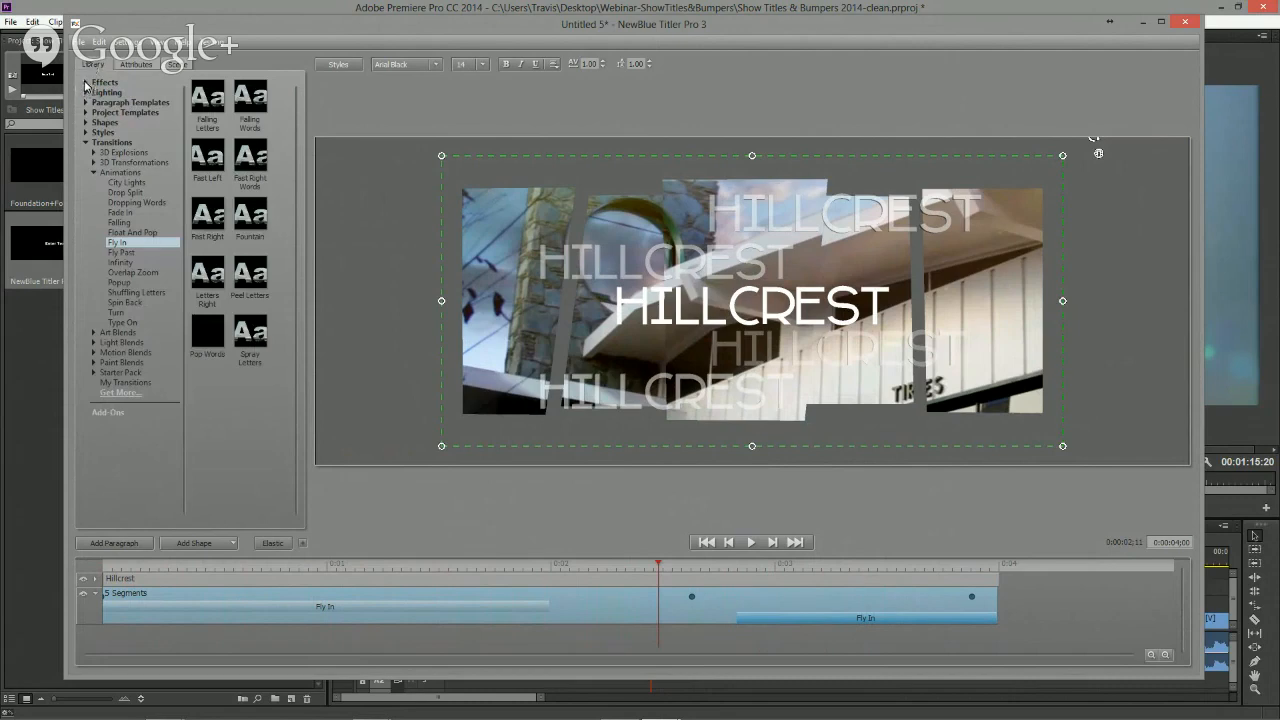
{"action": "left_click", "coordinate": [86, 142]}
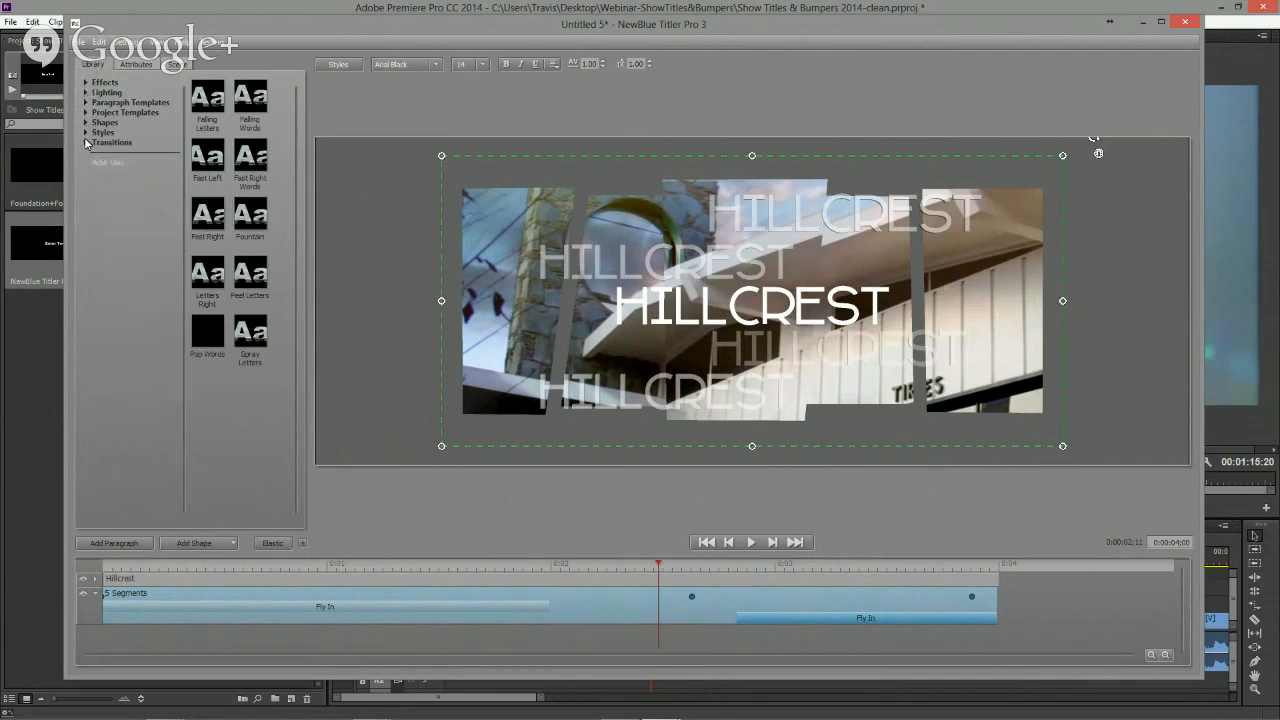
{"action": "left_click", "coordinate": [86, 83]}
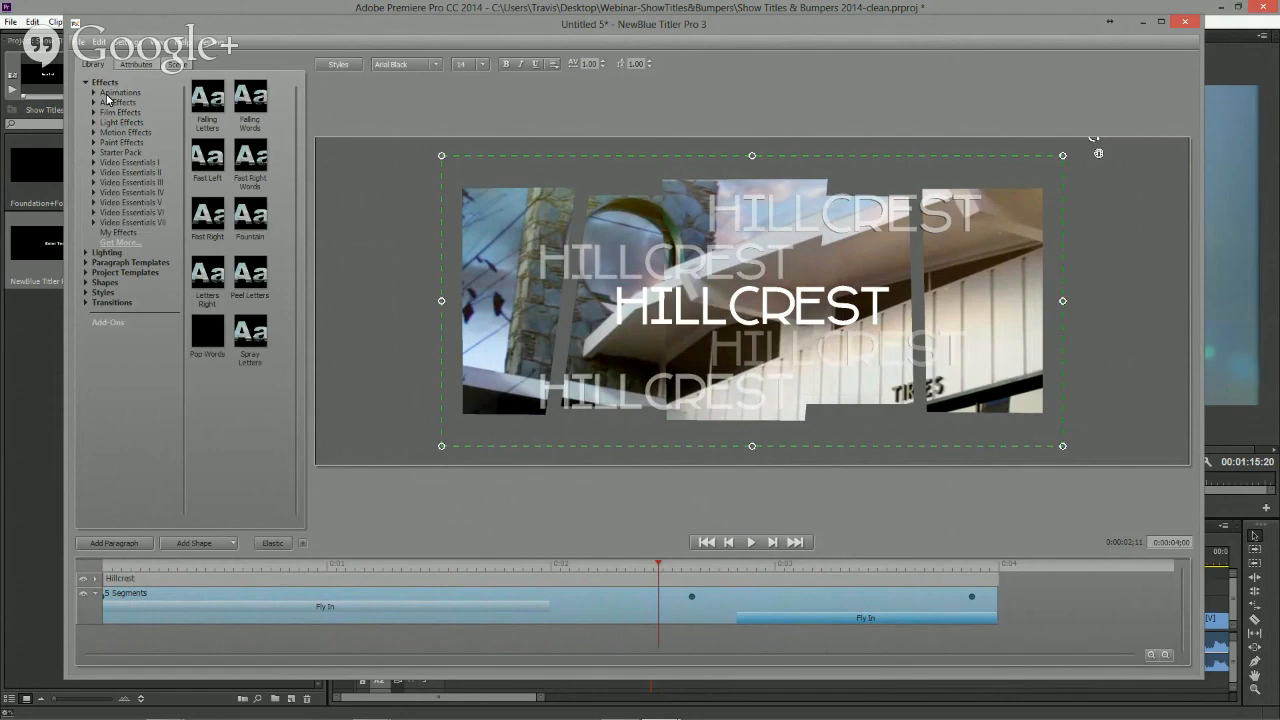
{"action": "left_click", "coordinate": [94, 93]}
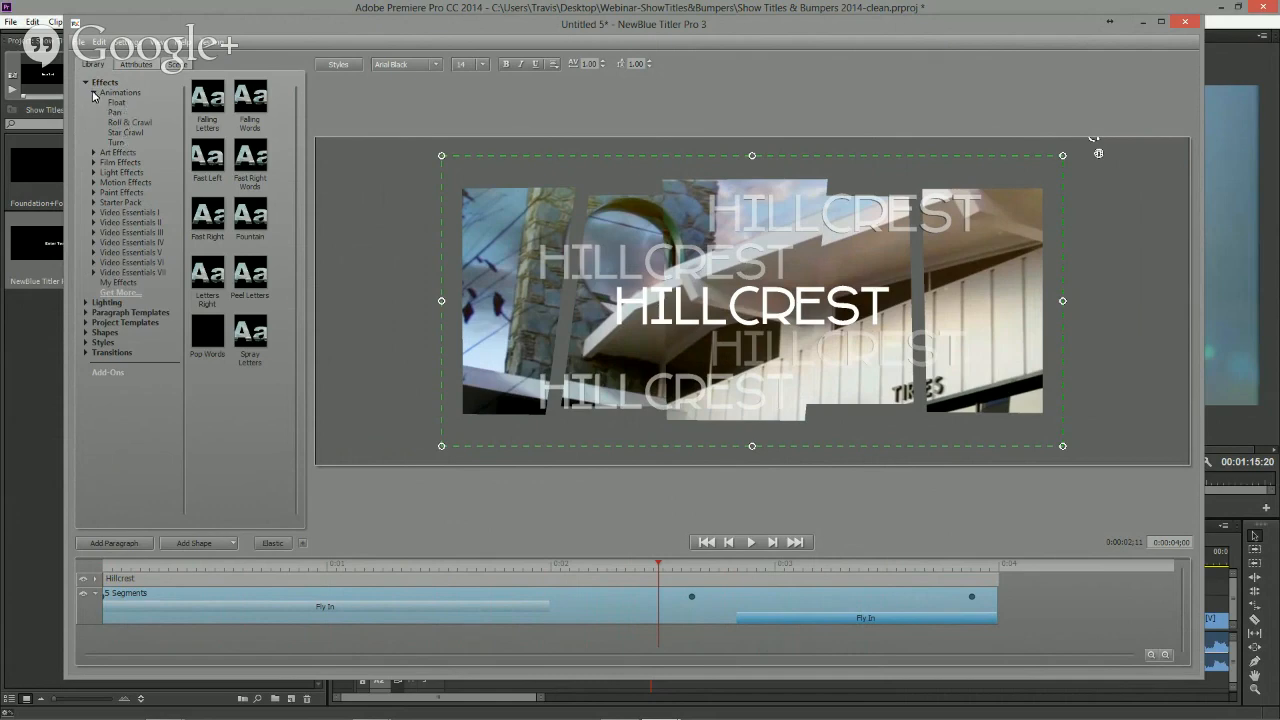
{"action": "left_click", "coordinate": [94, 93]}
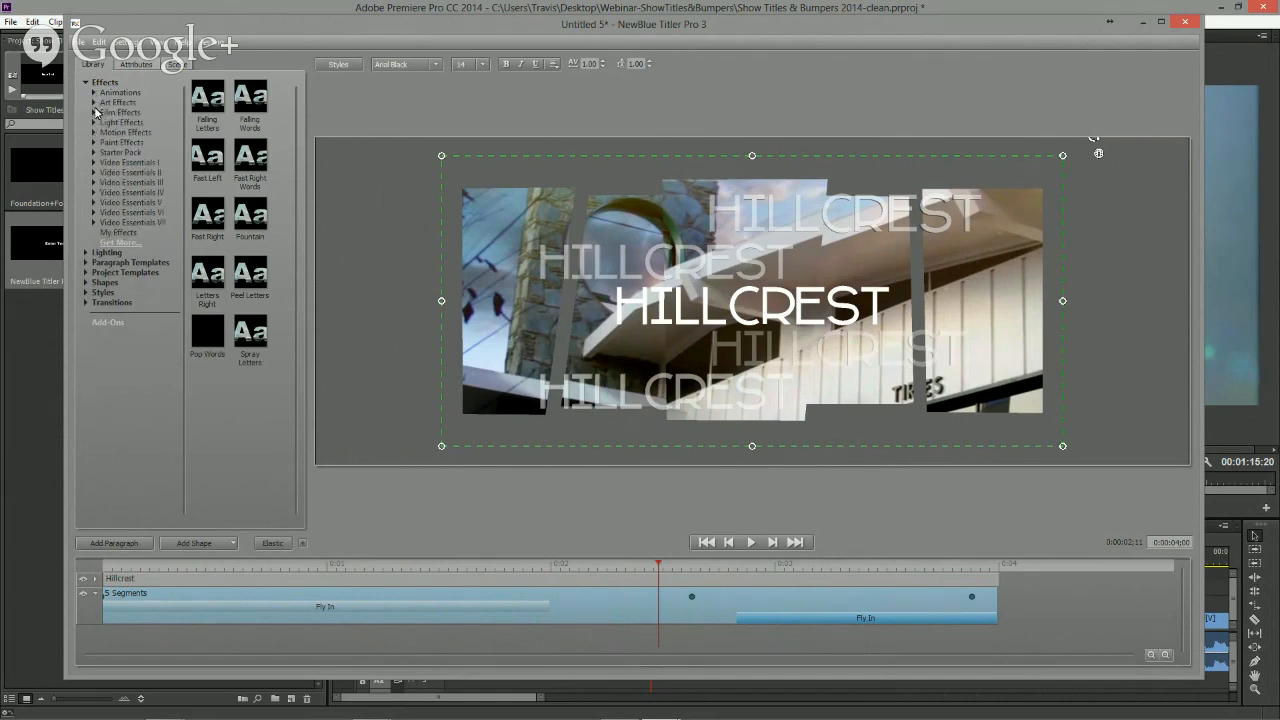
{"action": "left_click", "coordinate": [94, 153]}
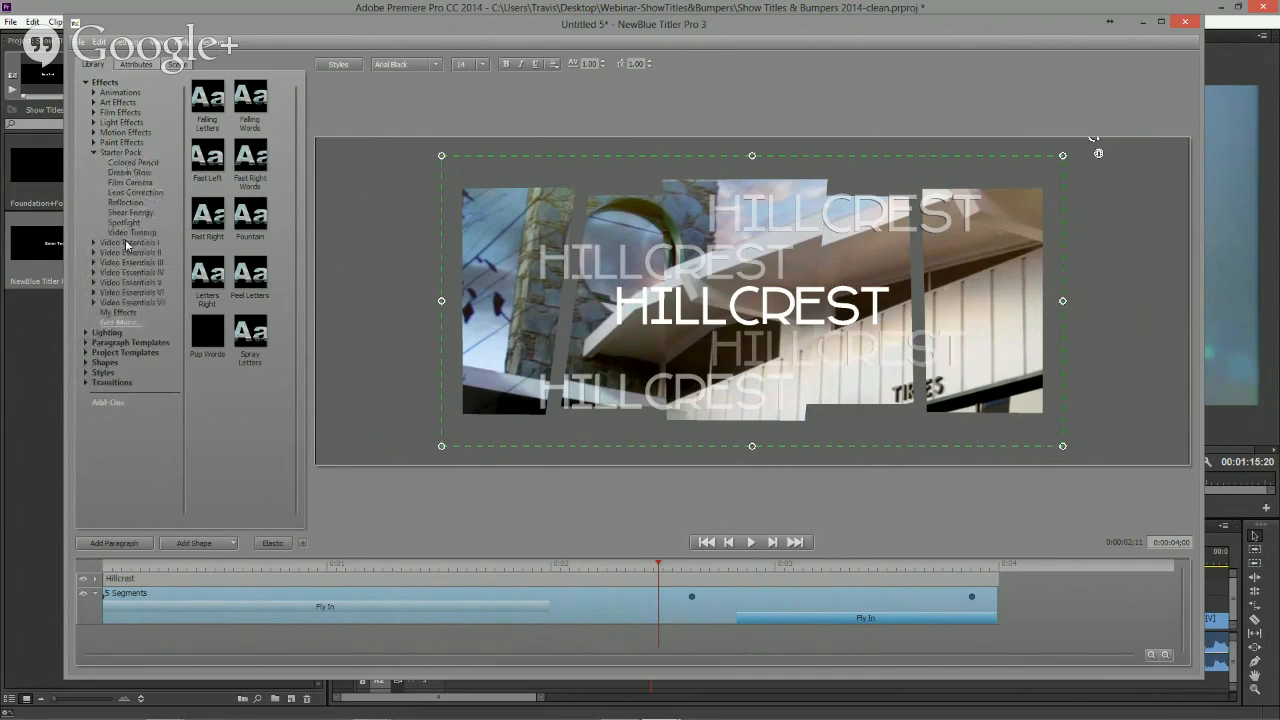
{"action": "left_click", "coordinate": [94, 153]}
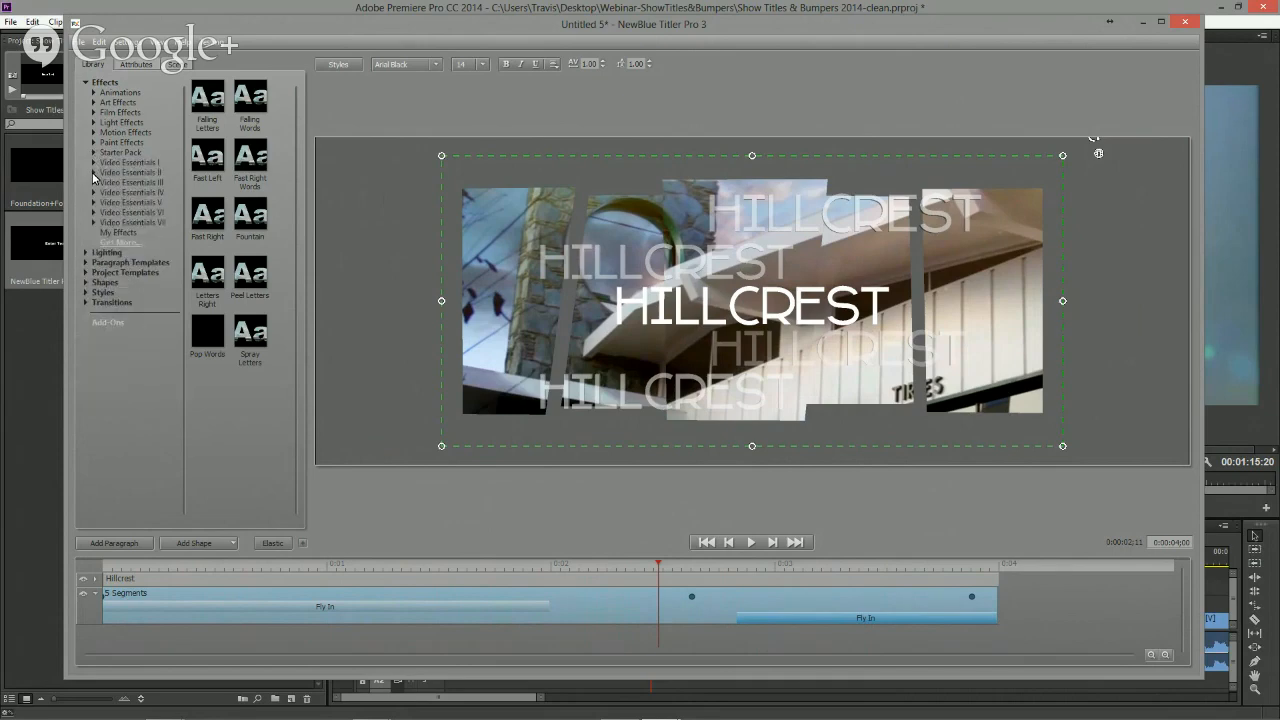
{"action": "left_click", "coordinate": [94, 172]}
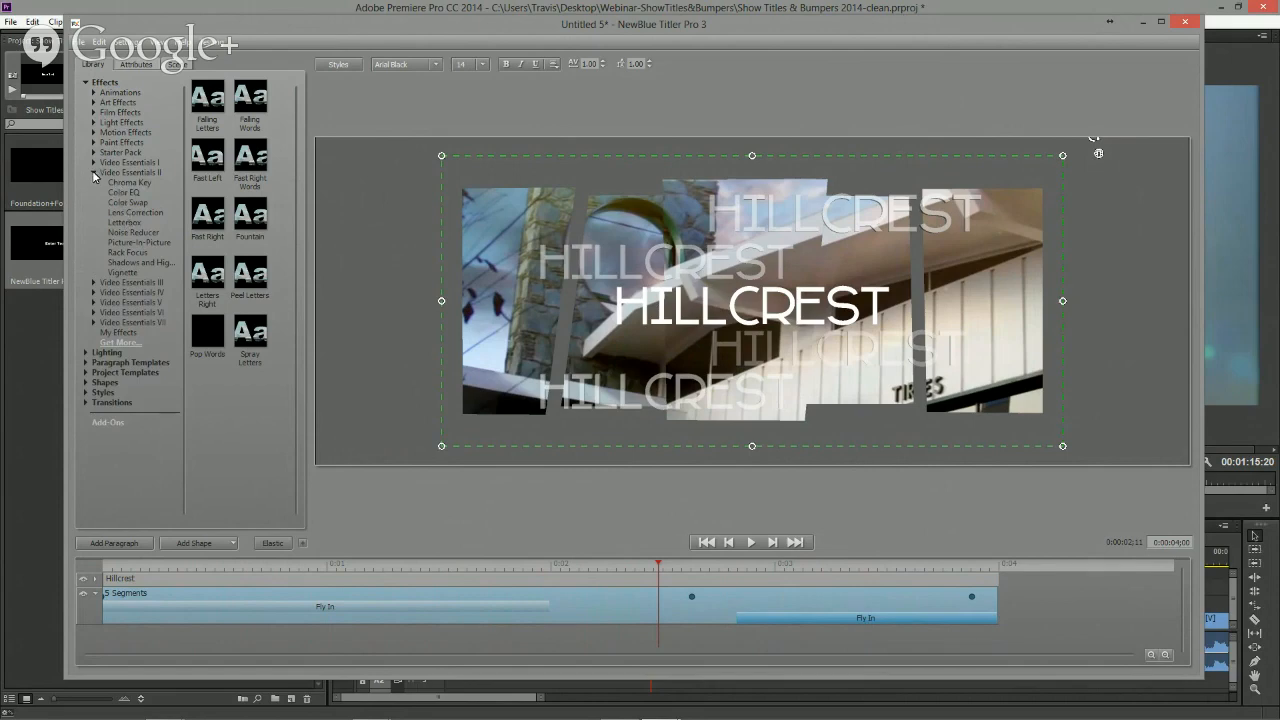
{"action": "left_click", "coordinate": [94, 172]}
- Apply the Duochrome art effect with the Fire Glow preset to the 5 Segments shape
{"action": "left_click", "coordinate": [94, 103]}
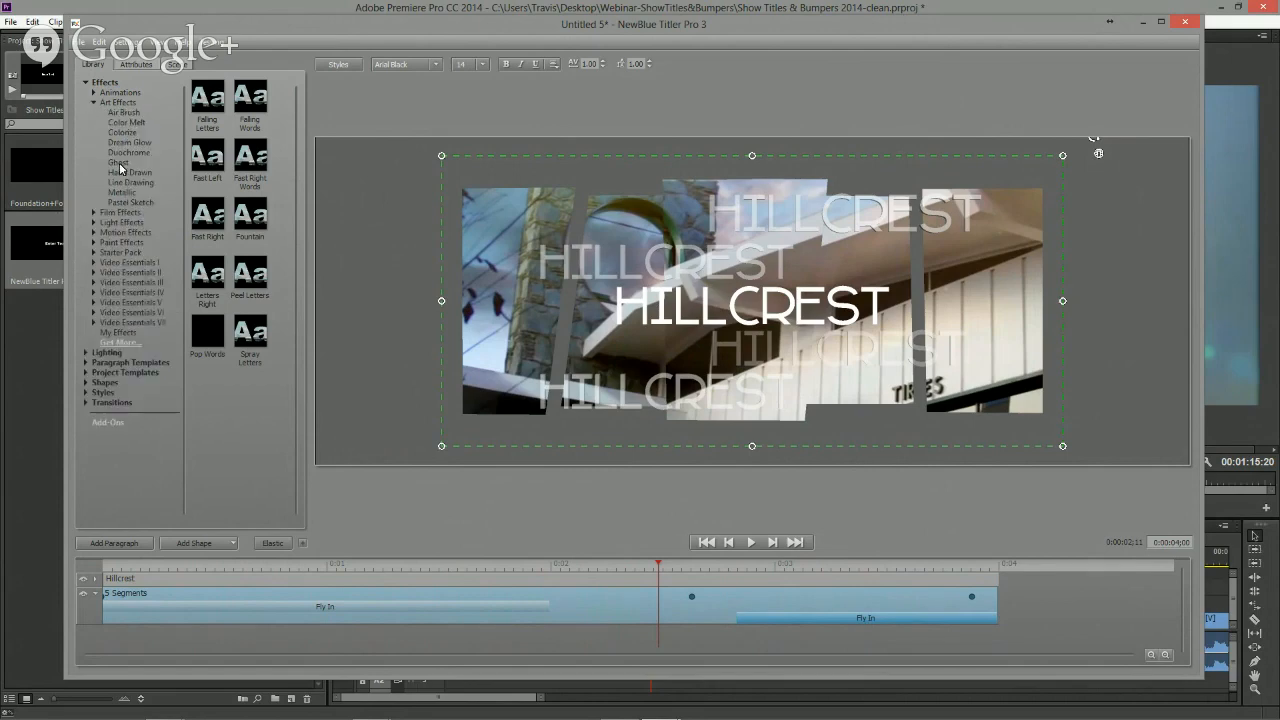
{"action": "left_click", "coordinate": [117, 151]}
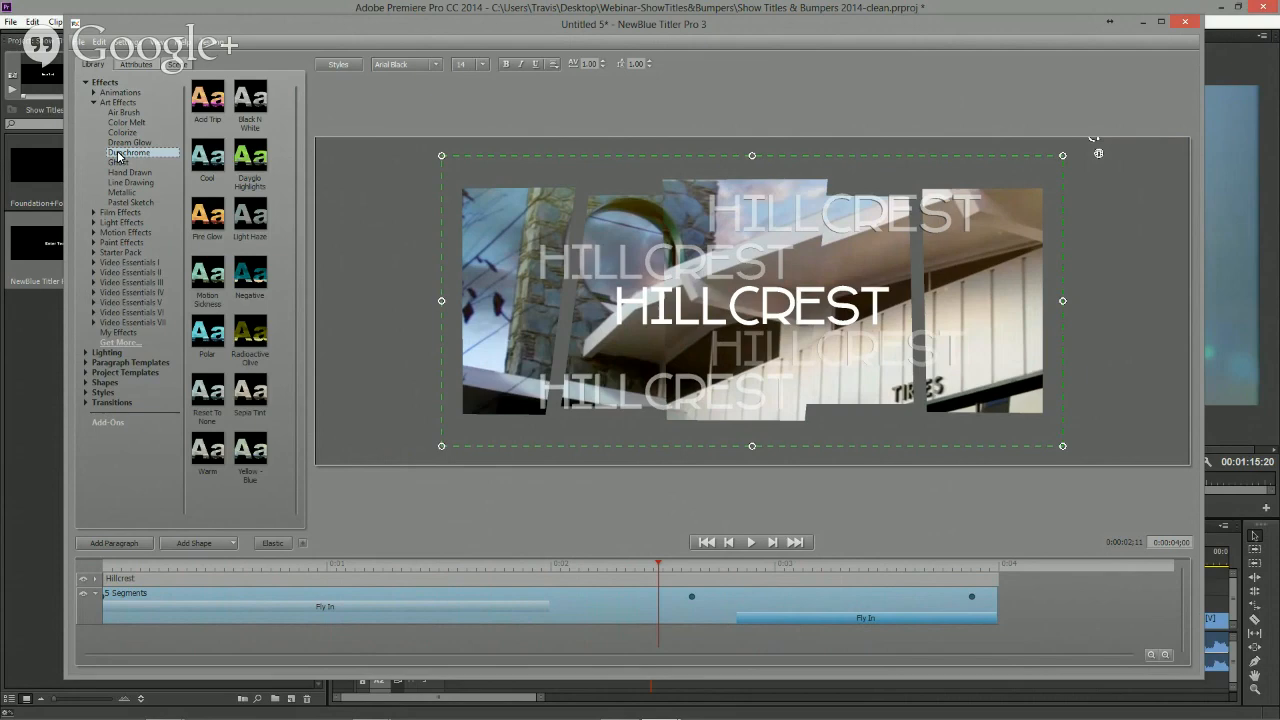
{"action": "left_click", "coordinate": [213, 101]}
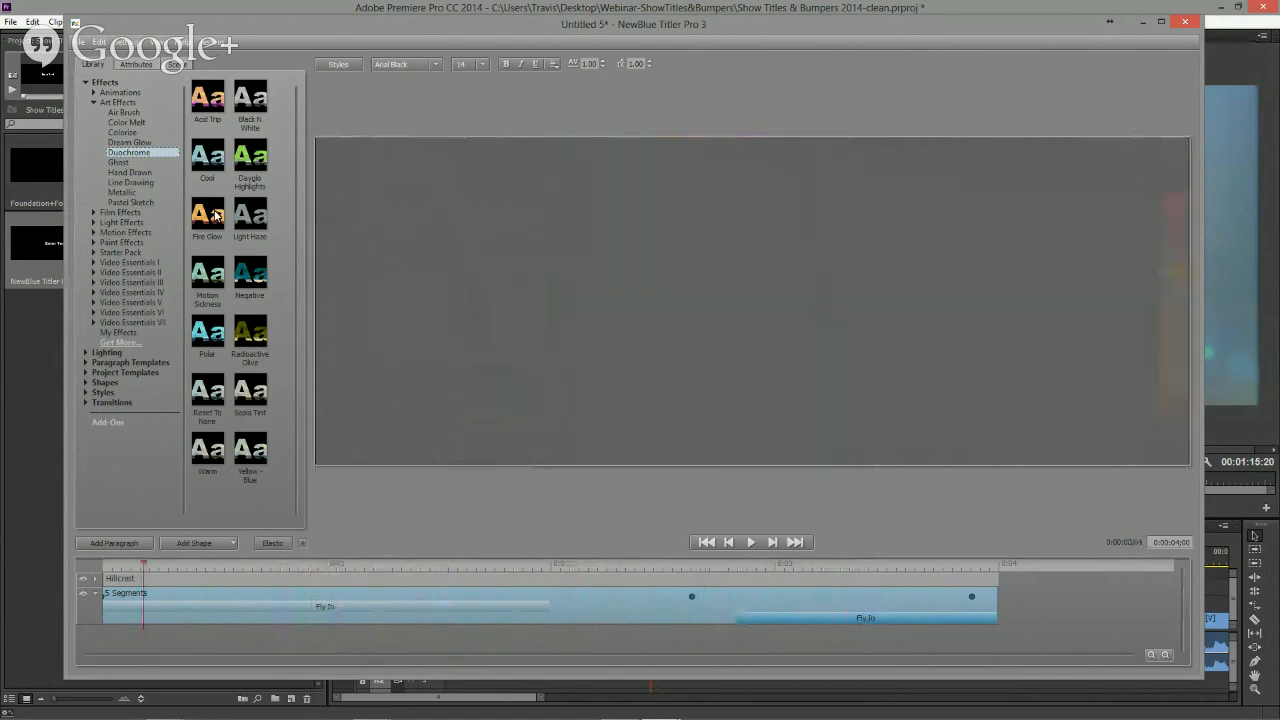
{"action": "left_click", "coordinate": [215, 214]}
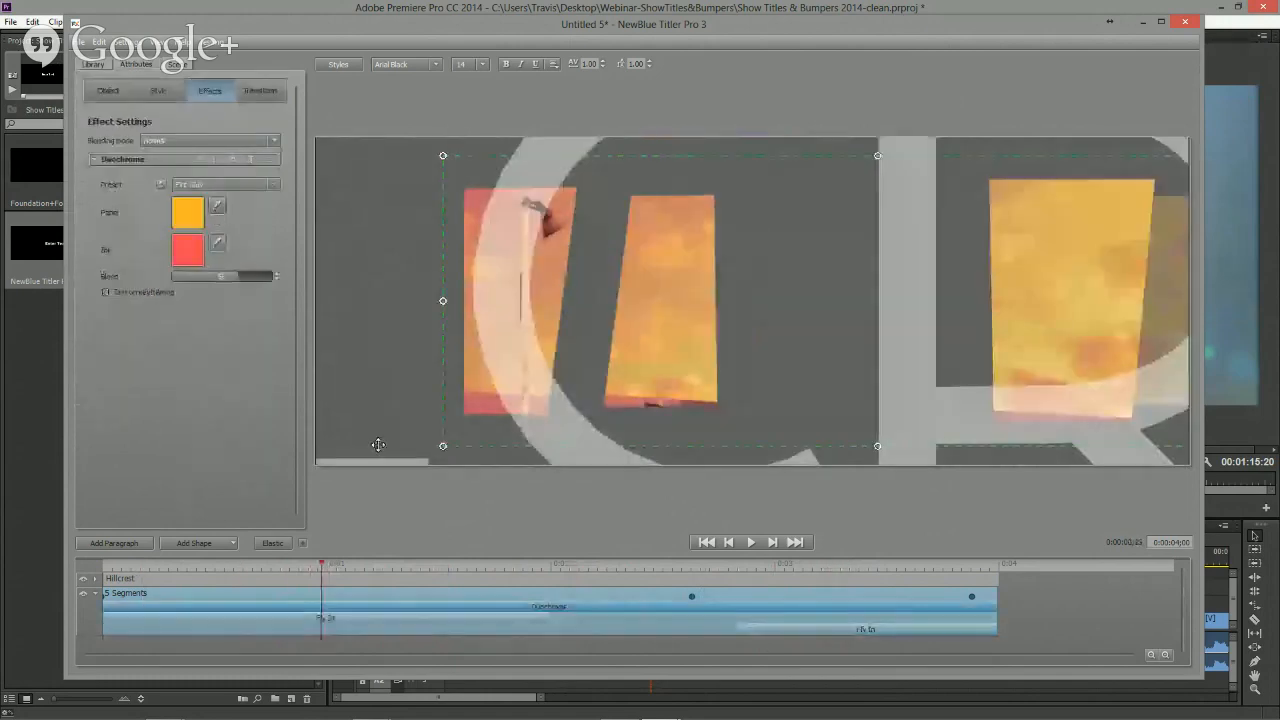
- Set the Duochrome paper color to white
{"action": "left_click_drag", "start_coordinate": [395, 568], "coordinate": [625, 566]}
{"action": "mouse_move", "coordinate": [237, 277]}
{"action": "left_mouse_down"}
{"action": "mouse_move", "coordinate": [322, 281]}
{"action": "mouse_move", "coordinate": [258, 344]}
{"action": "left_mouse_up"}
{"action": "left_click", "coordinate": [185, 219]}
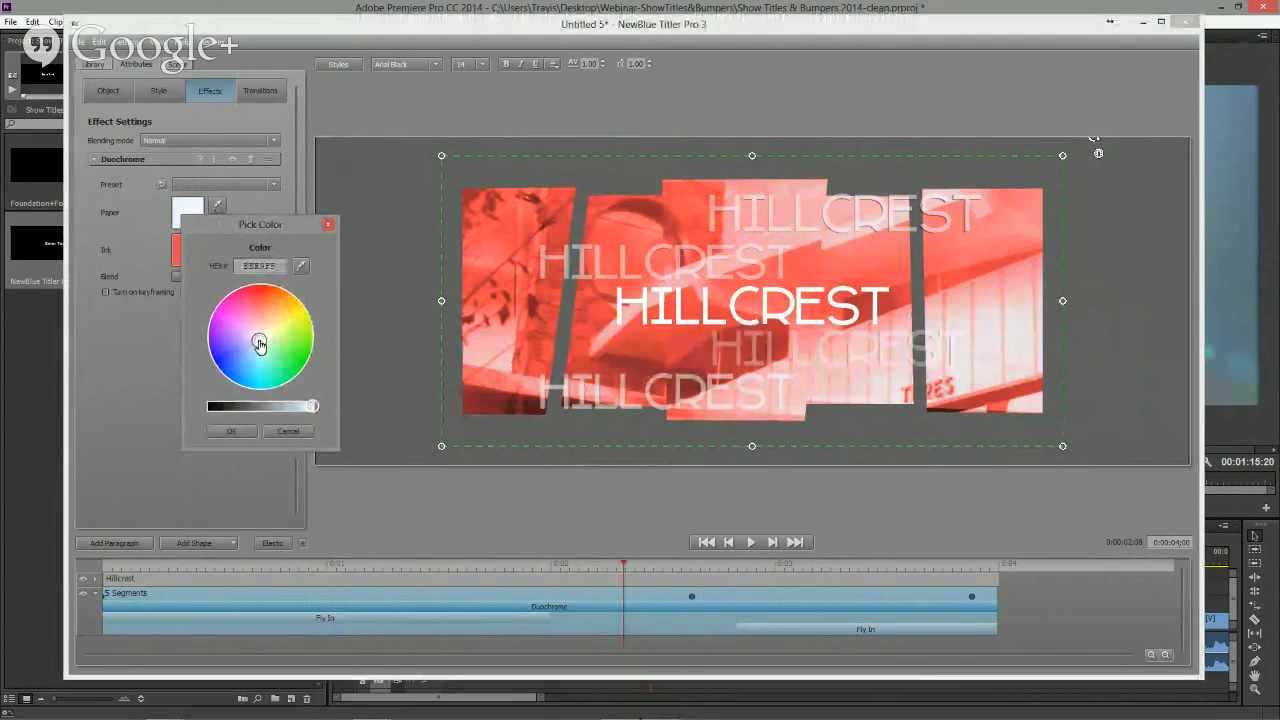
{"action": "left_click", "coordinate": [231, 431]}
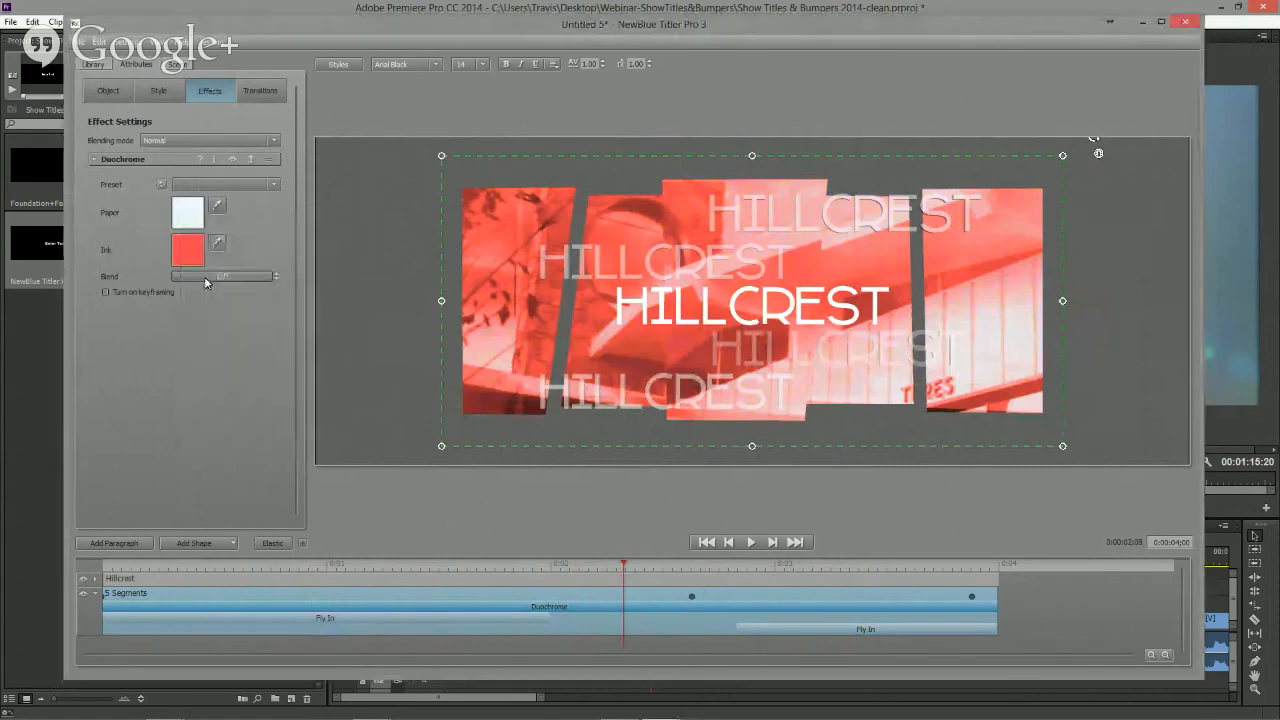
- Set the Duochrome ink color to a pale peach tone
{"action": "left_click", "coordinate": [187, 249]}
{"action": "left_click_drag", "start_coordinate": [264, 343], "coordinate": [271, 366]}
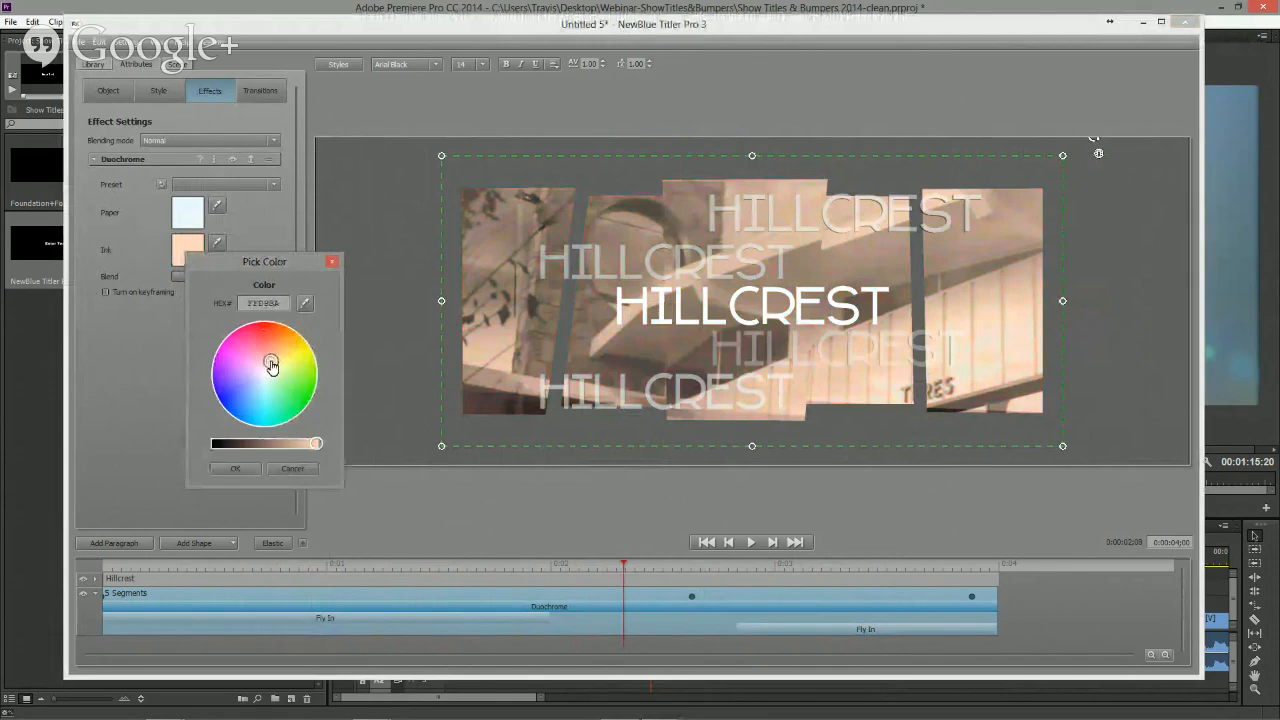
{"action": "left_click", "coordinate": [236, 467]}
- Change the Duochrome paper color to a pale blue
{"action": "left_click_drag", "start_coordinate": [630, 571], "coordinate": [478, 566]}
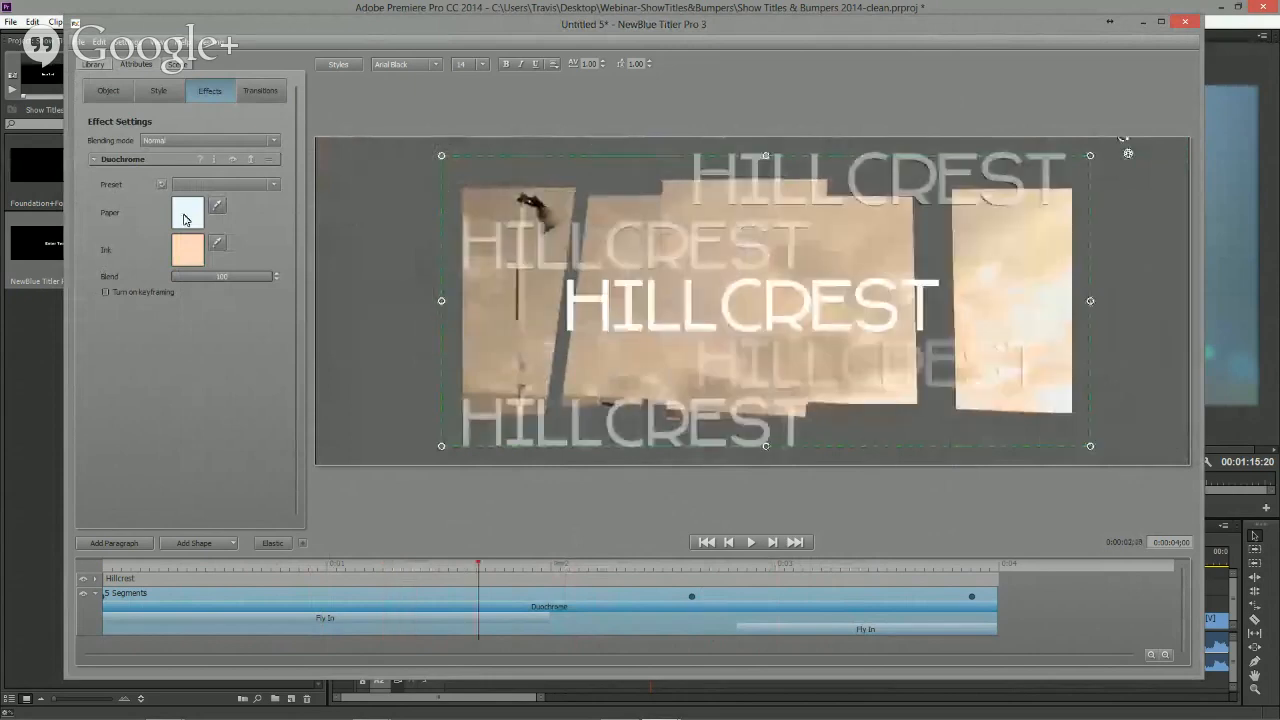
{"action": "left_click", "coordinate": [183, 219]}
{"action": "left_click", "coordinate": [261, 347]}
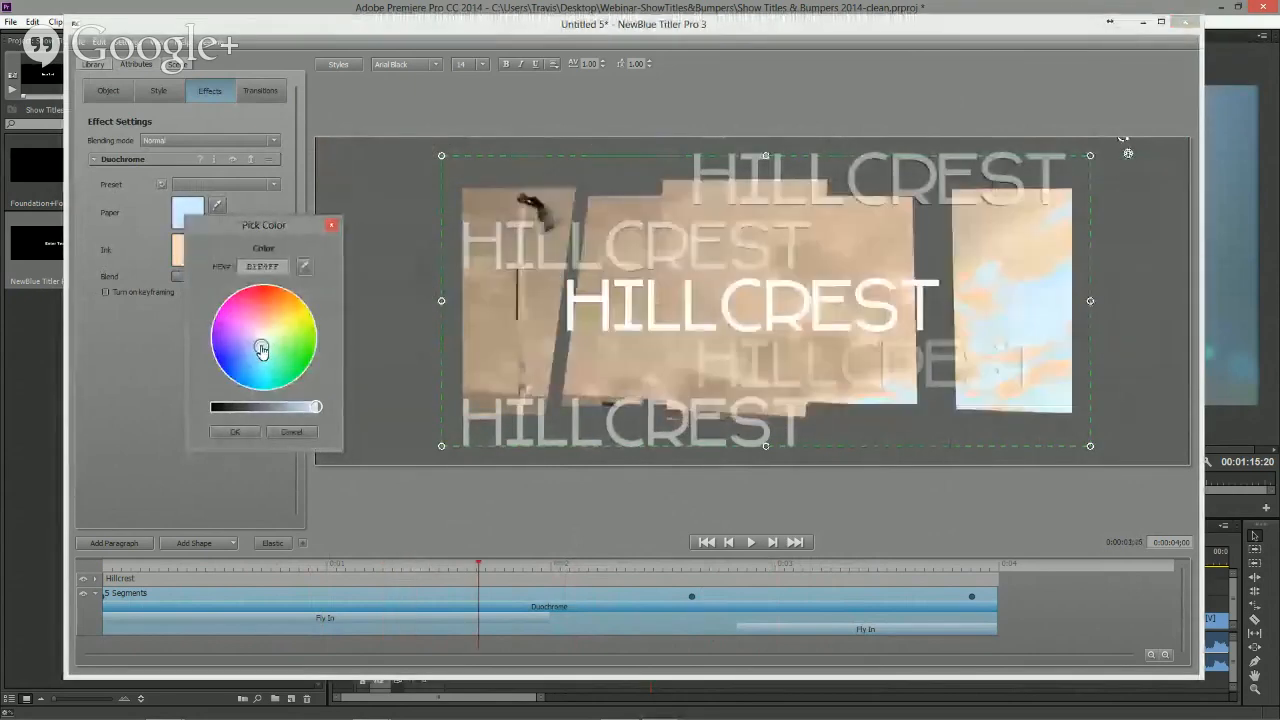
{"action": "left_click", "coordinate": [262, 346]}
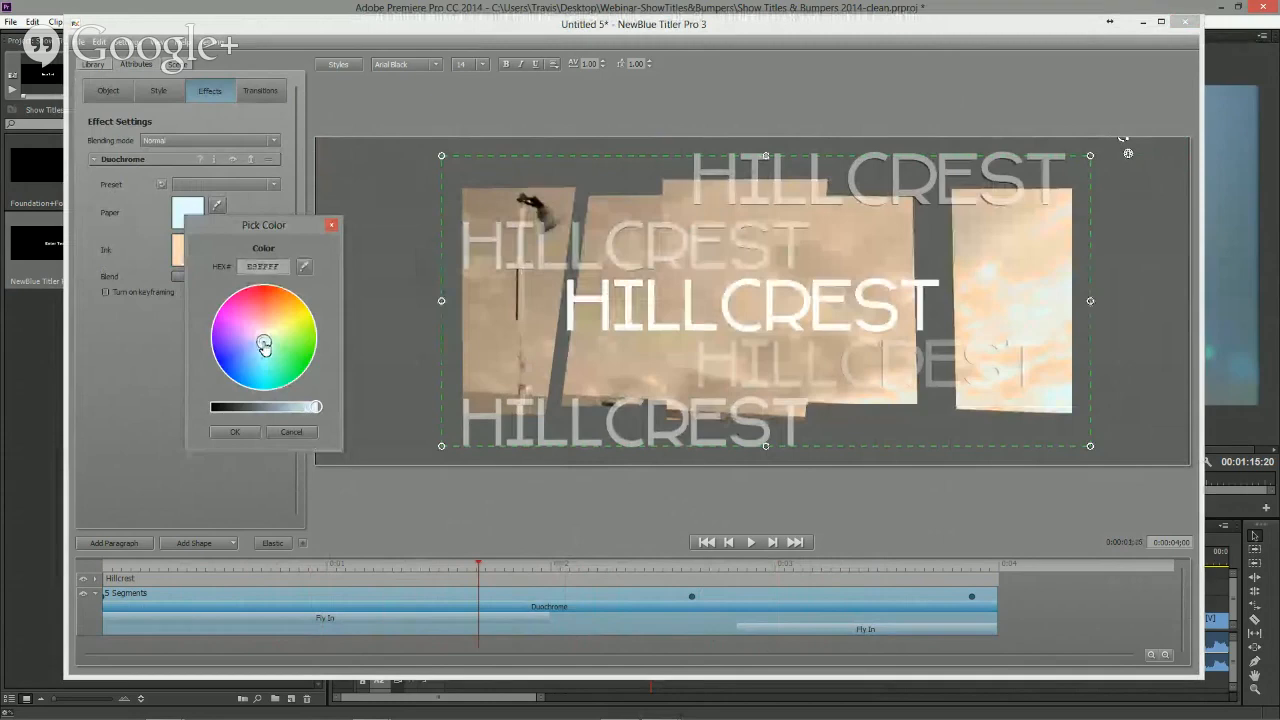
{"action": "left_click", "coordinate": [263, 345]}
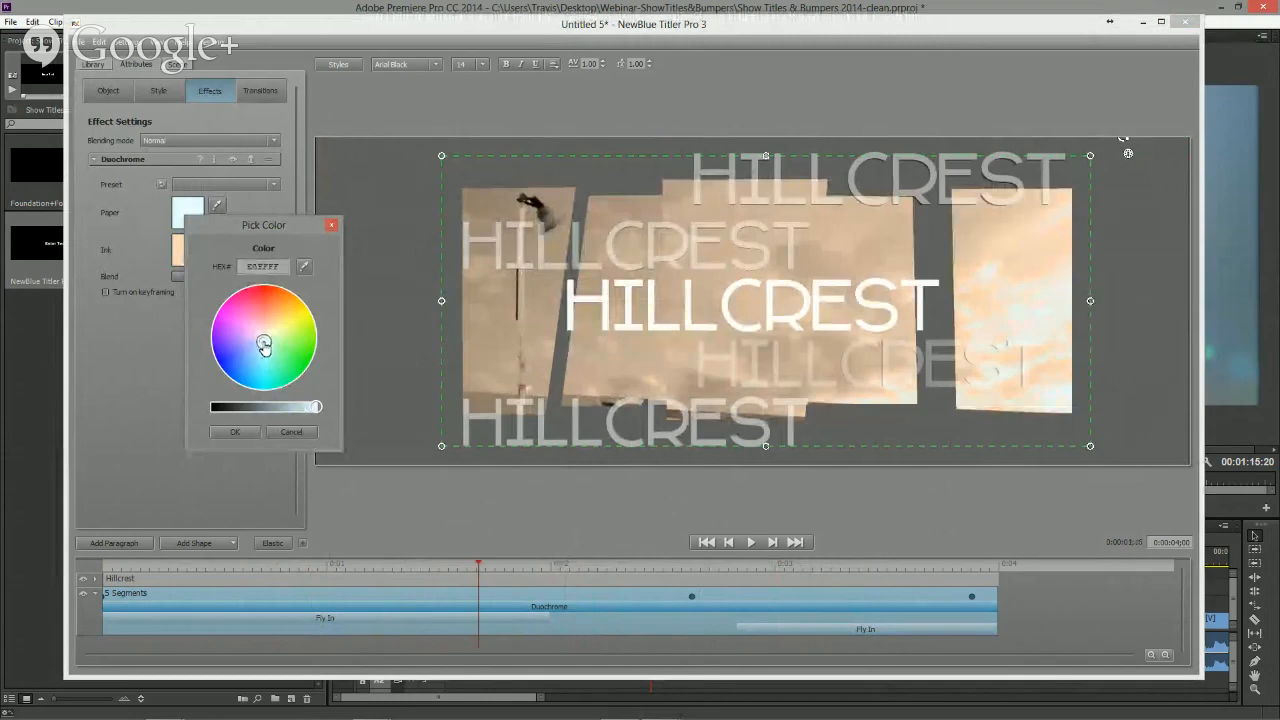
{"action": "left_click", "coordinate": [234, 432]}
- Lower the Duochrome blend amount slightly and scrub the title to check the effect
{"action": "left_click_drag", "start_coordinate": [514, 570], "coordinate": [607, 570]}
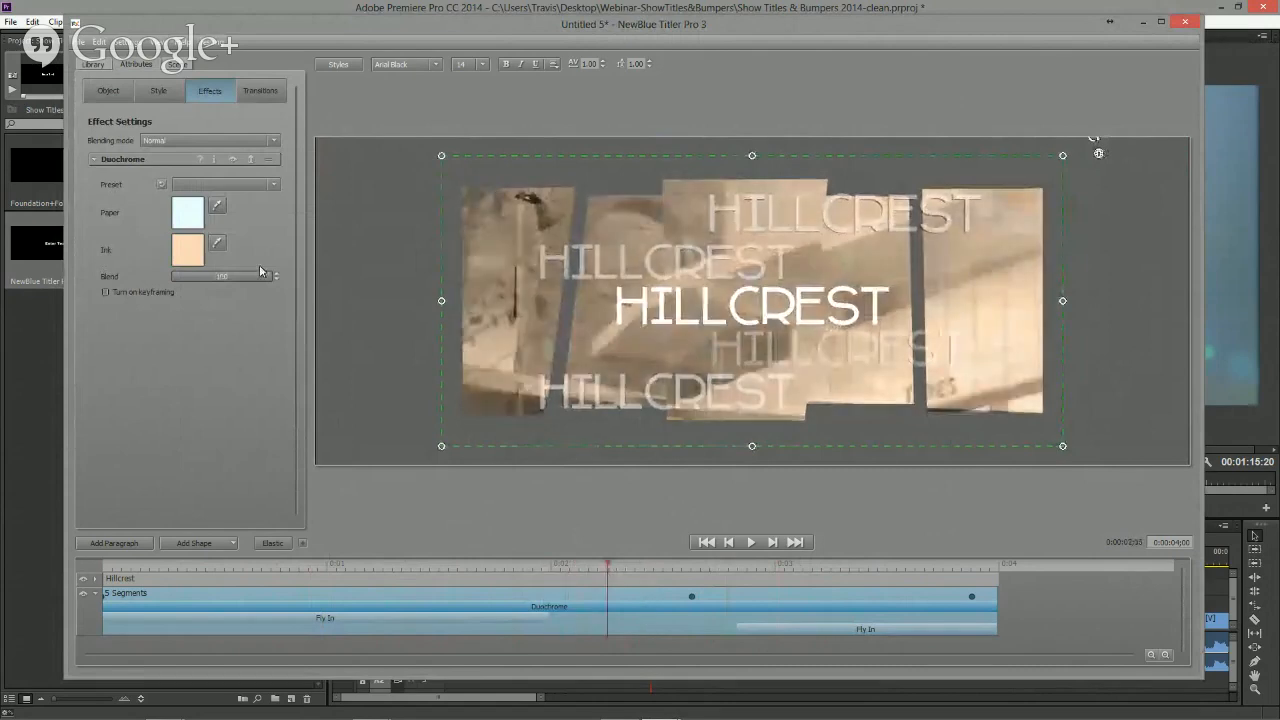
{"action": "left_click_drag", "start_coordinate": [260, 275], "coordinate": [239, 276]}
{"action": "left_click", "coordinate": [612, 568]}
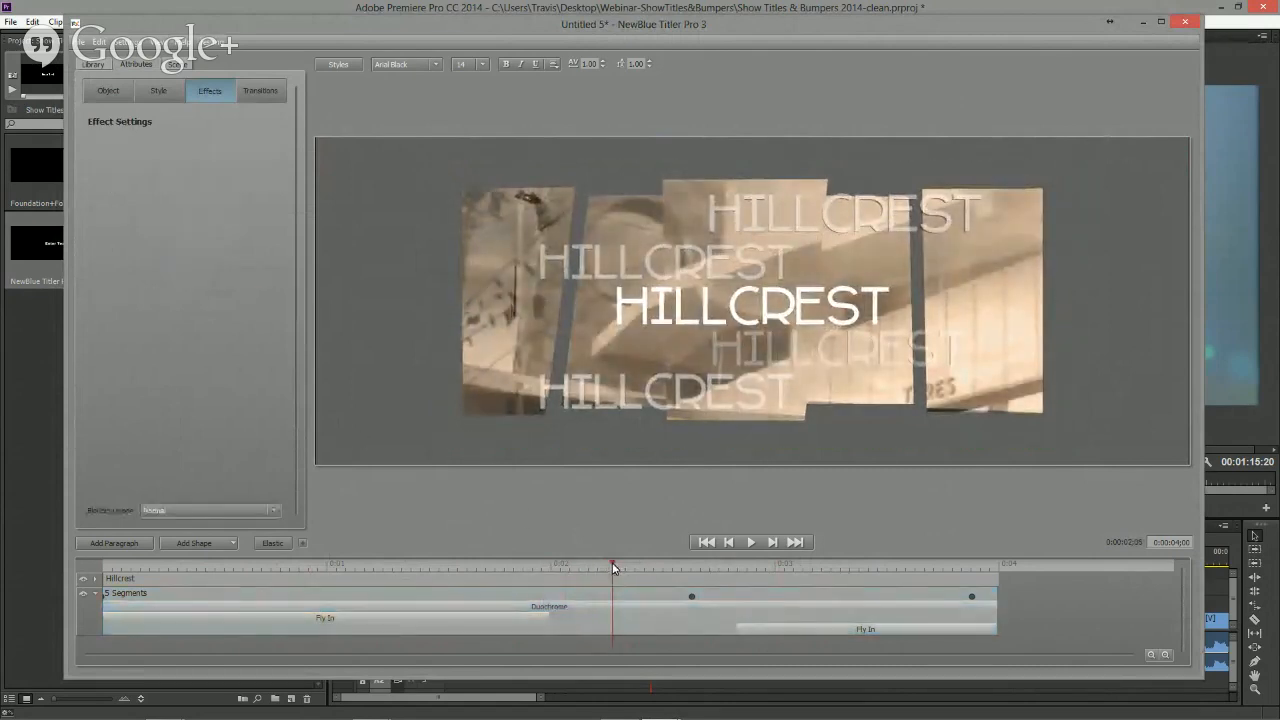
{"action": "left_click_drag", "start_coordinate": [613, 565], "coordinate": [667, 566]}
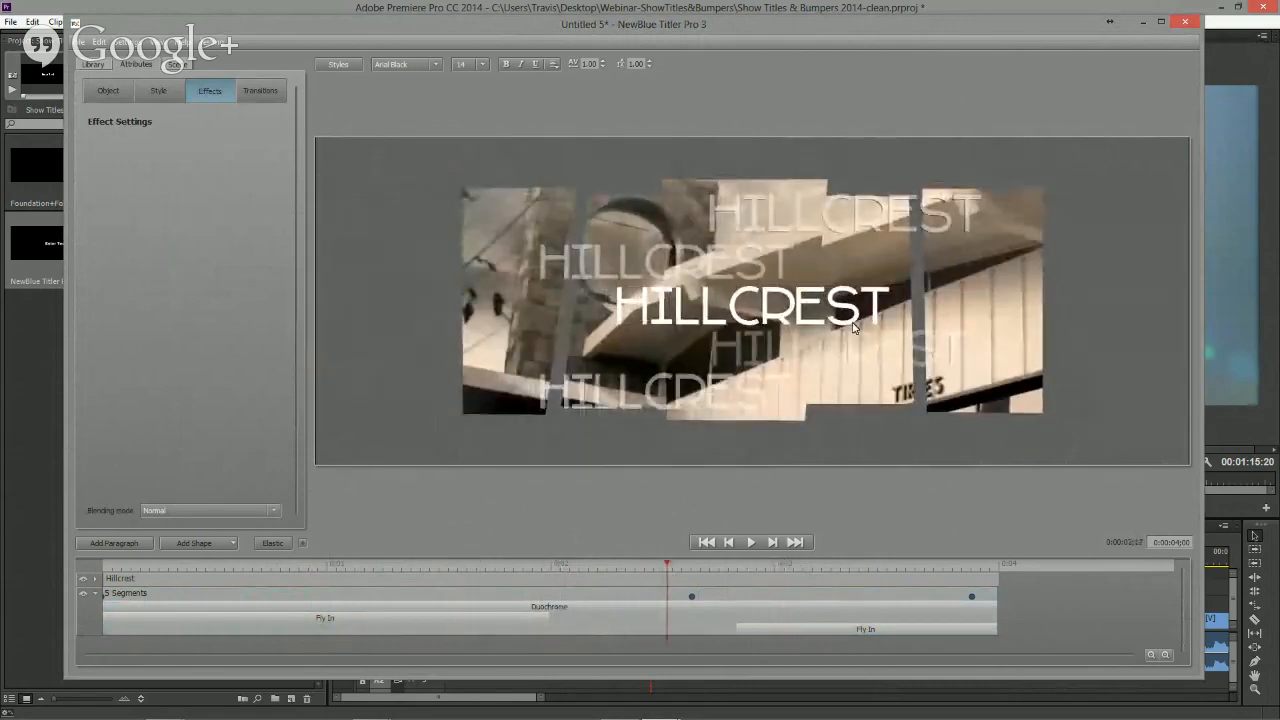
- Close the titler and play the Hillcrest title in the sequence to preview it
{"action": "left_click", "coordinate": [1185, 22]}
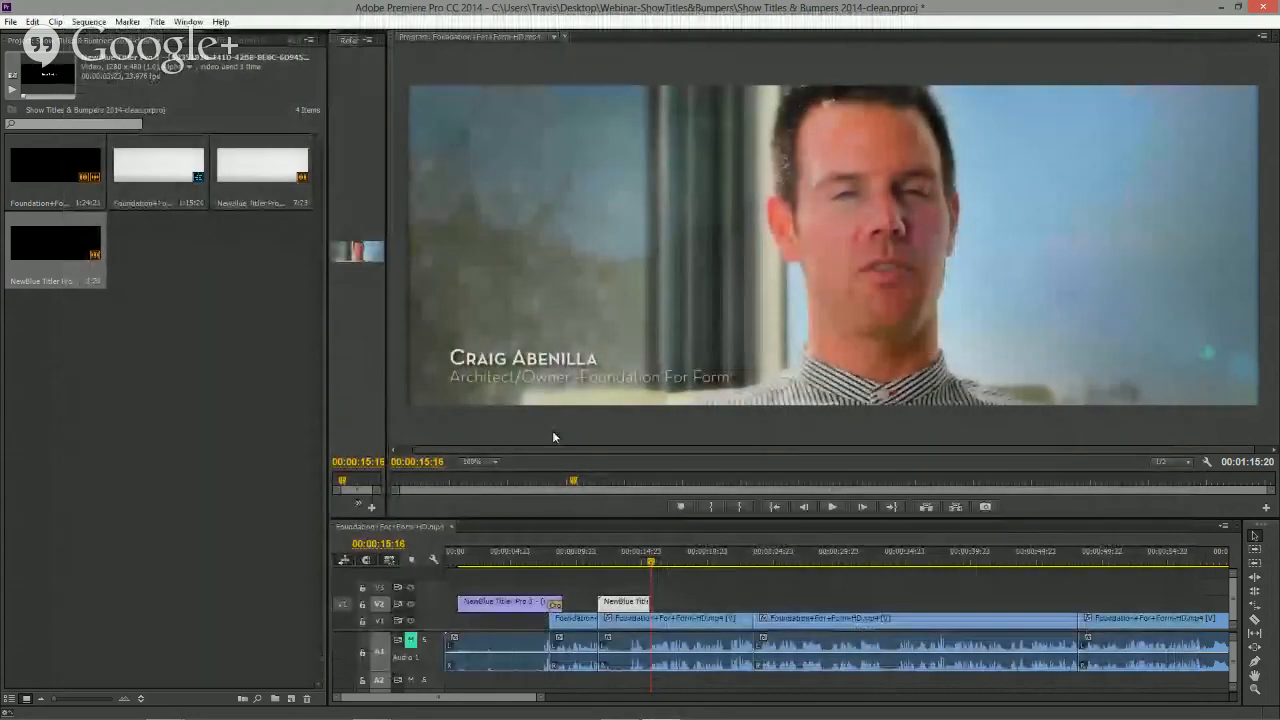
{"action": "left_click", "coordinate": [632, 562]}
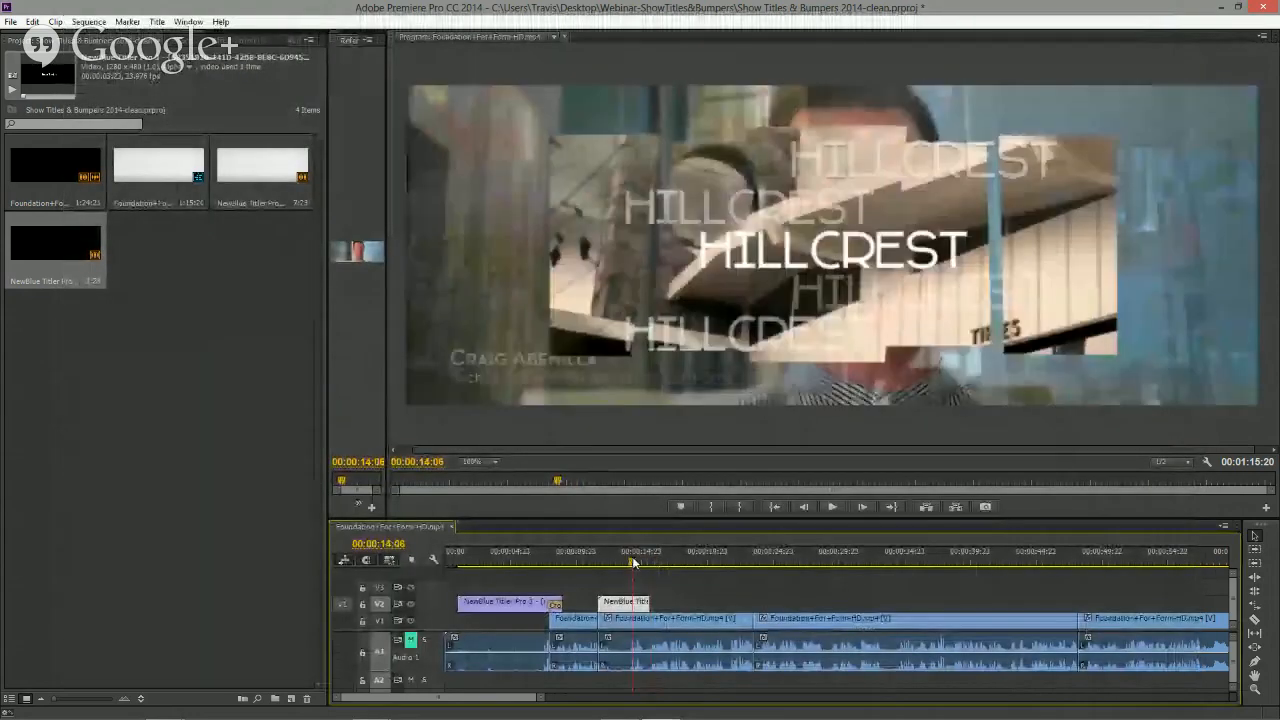
{"action": "left_click_drag", "start_coordinate": [632, 562], "coordinate": [585, 562]}
{"action": "key", "text": "space"}
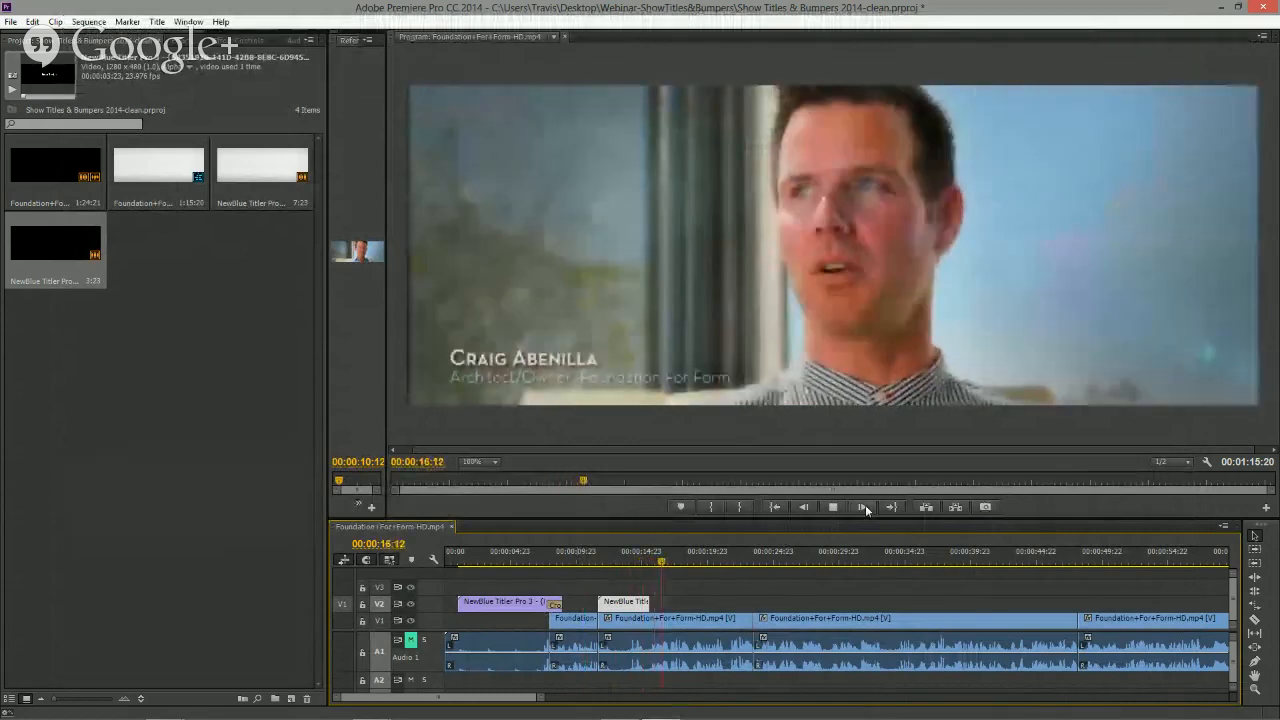
{"action": "left_click", "coordinate": [613, 563]}
{"action": "left_click_drag", "start_coordinate": [613, 563], "coordinate": [627, 562]}
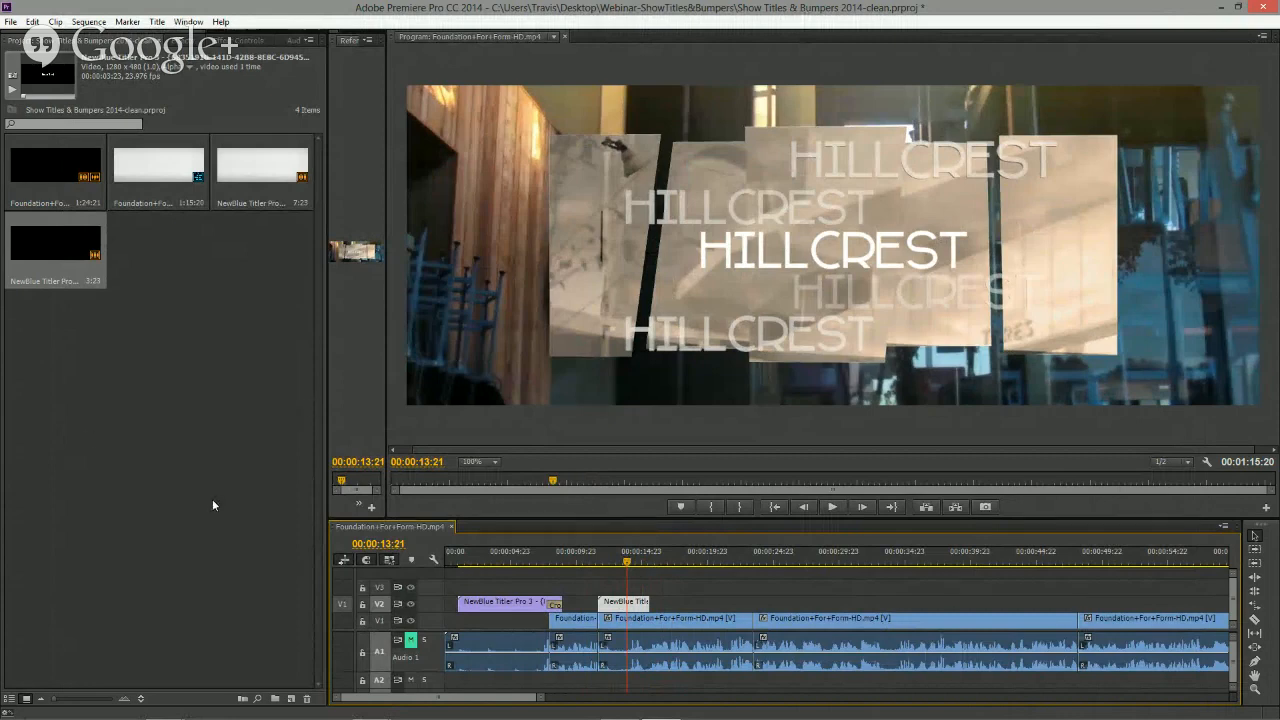
- Create a new NewBlue Titler Pro 3 item with default settings and place it on track V2 further along the sequence
{"action": "left_click", "coordinate": [194, 441]}
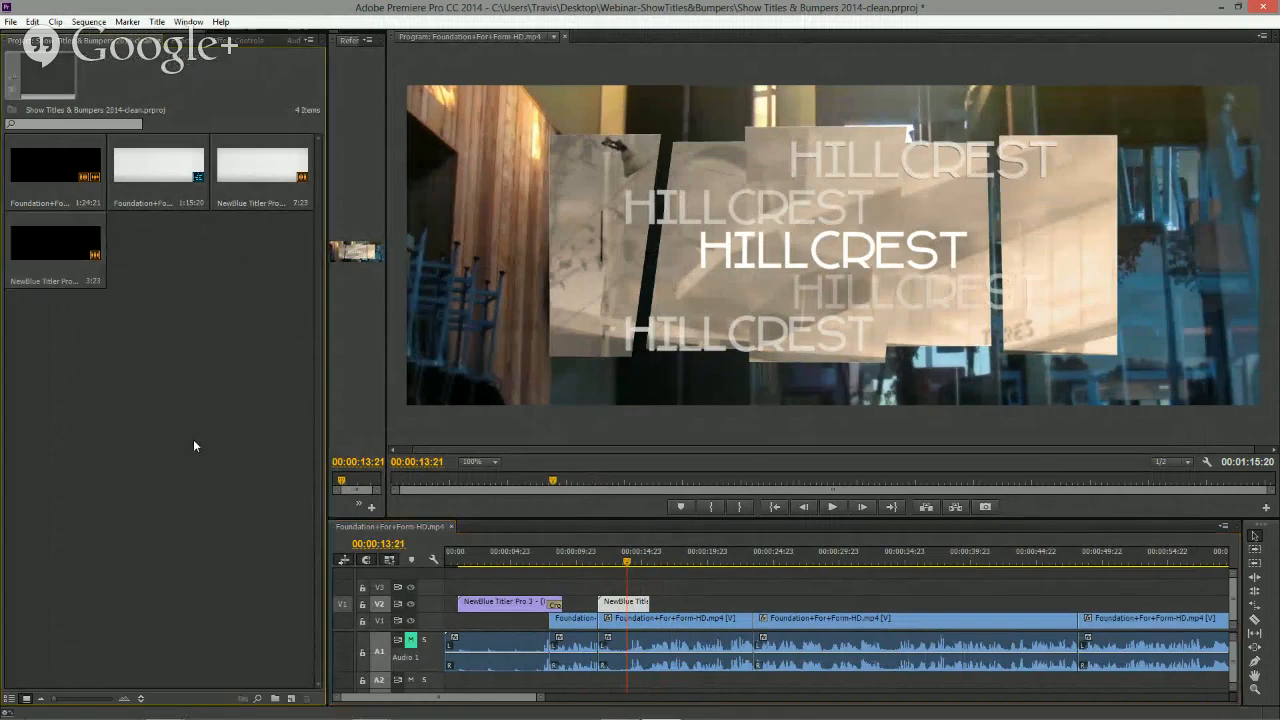
{"action": "left_click", "coordinate": [290, 699]}
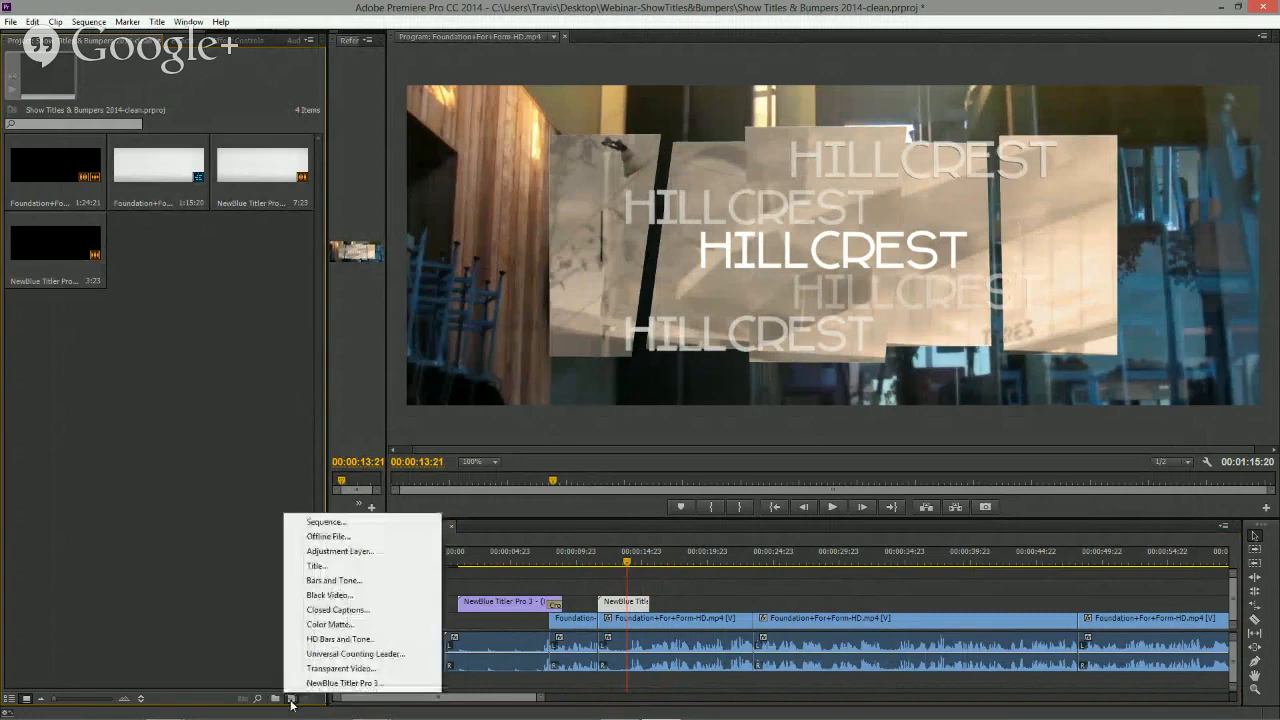
{"action": "left_click", "coordinate": [331, 684]}
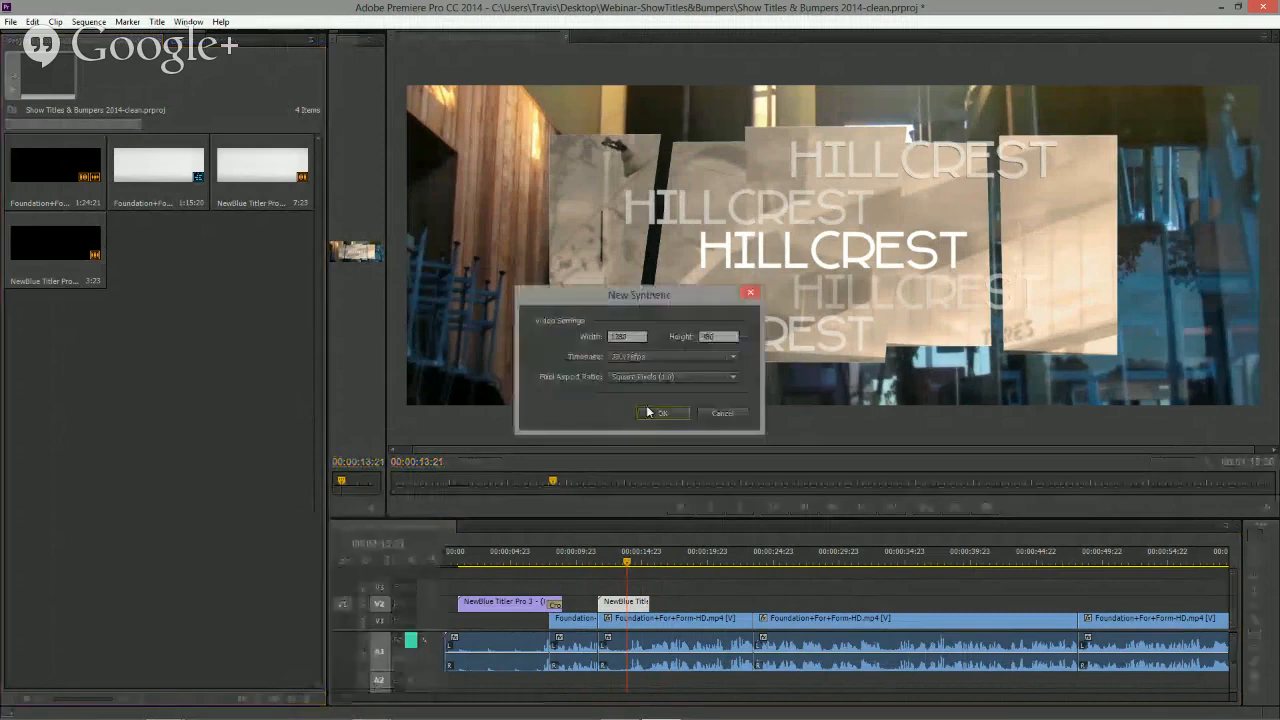
{"action": "left_click", "coordinate": [656, 413]}
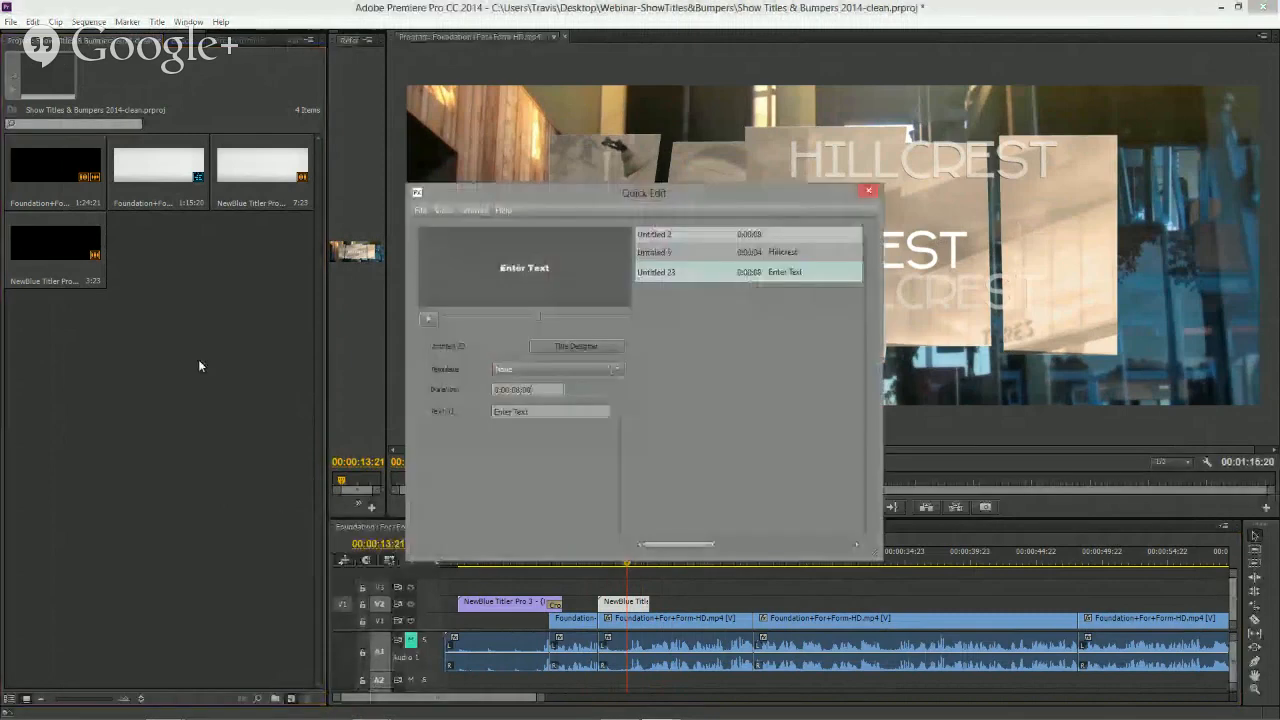
{"action": "left_click_drag", "start_coordinate": [158, 243], "coordinate": [765, 607]}
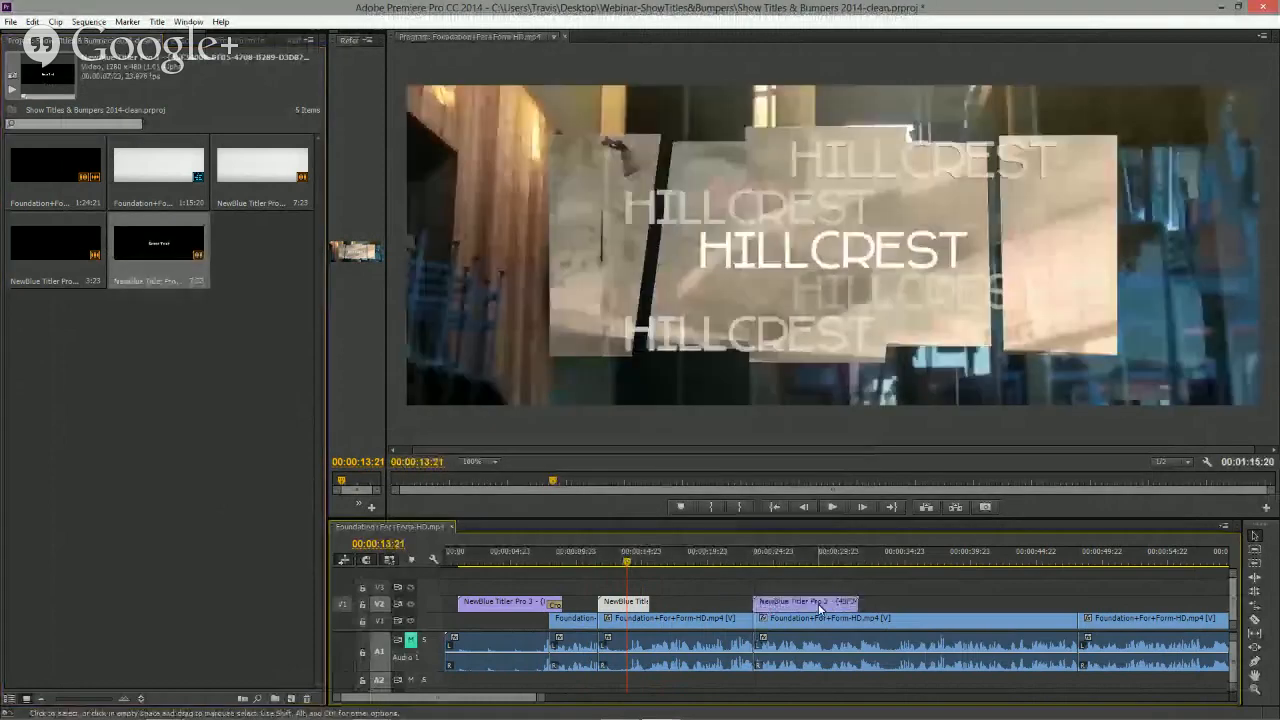
- Open the new title clip in Quick Edit and close it again
{"action": "double_click", "coordinate": [820, 606]}
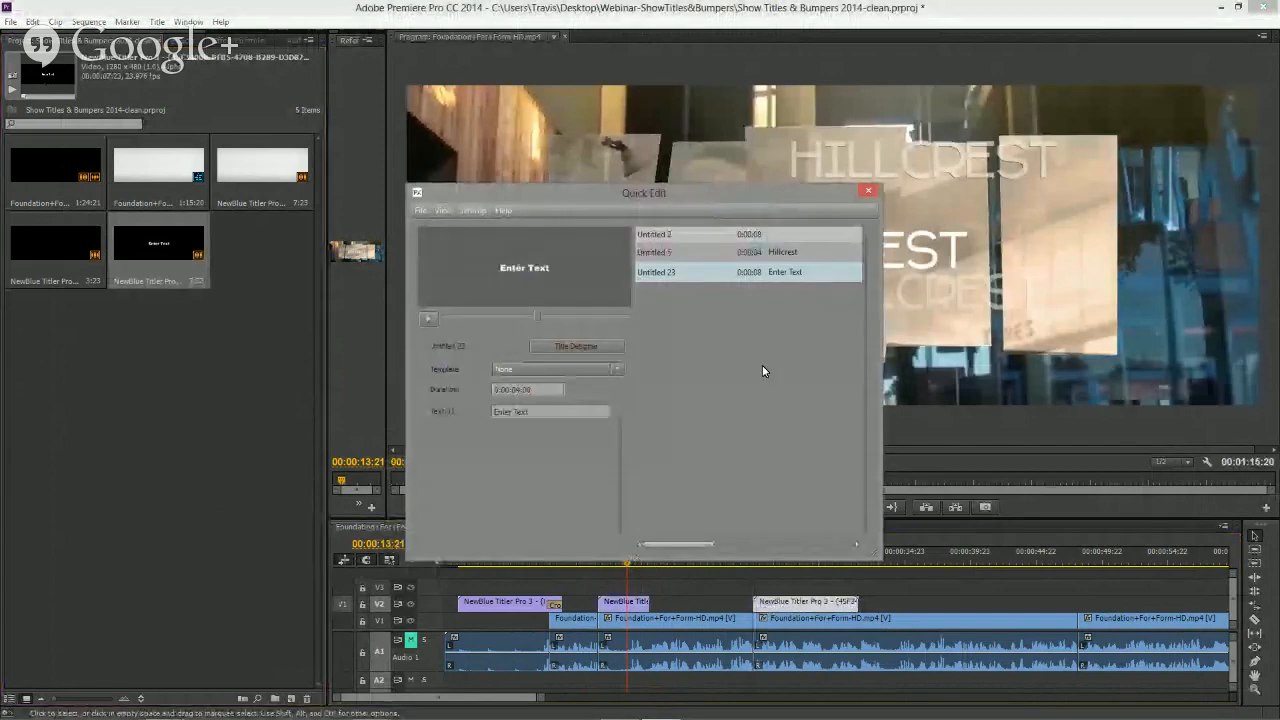
{"action": "left_click", "coordinate": [865, 193]}
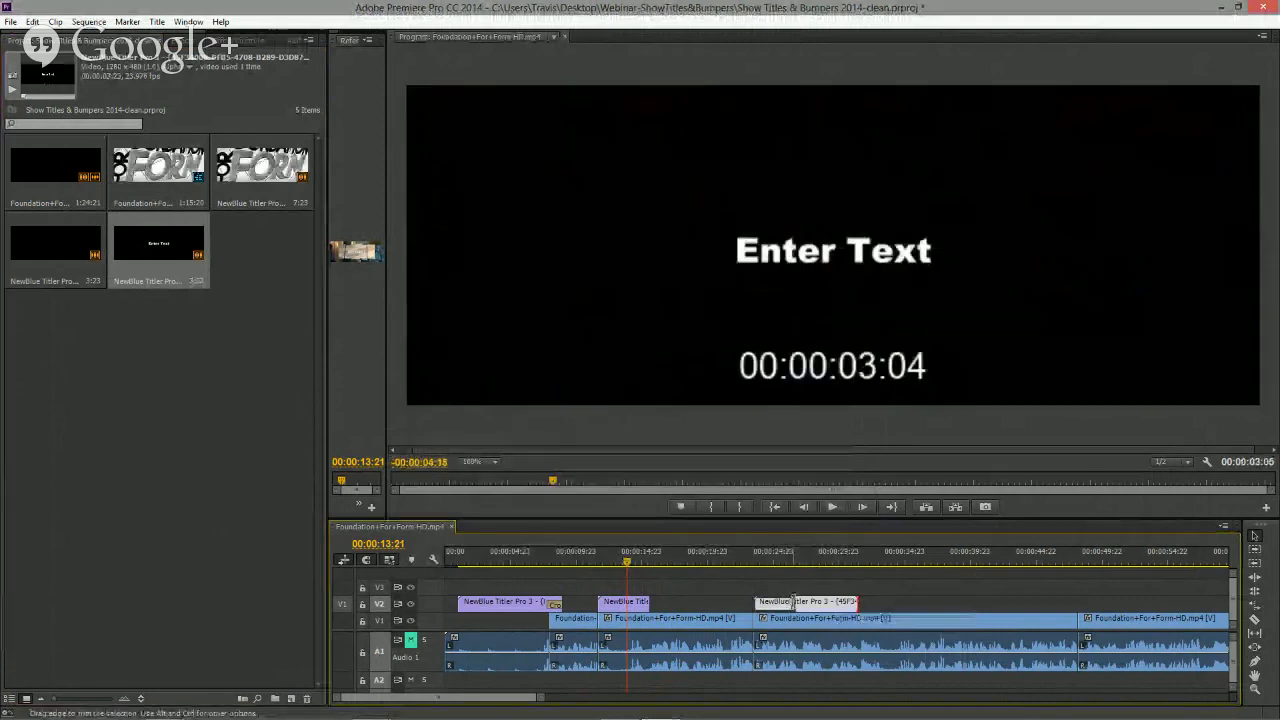
{"action": "left_click_drag", "start_coordinate": [793, 601], "coordinate": [796, 601]}
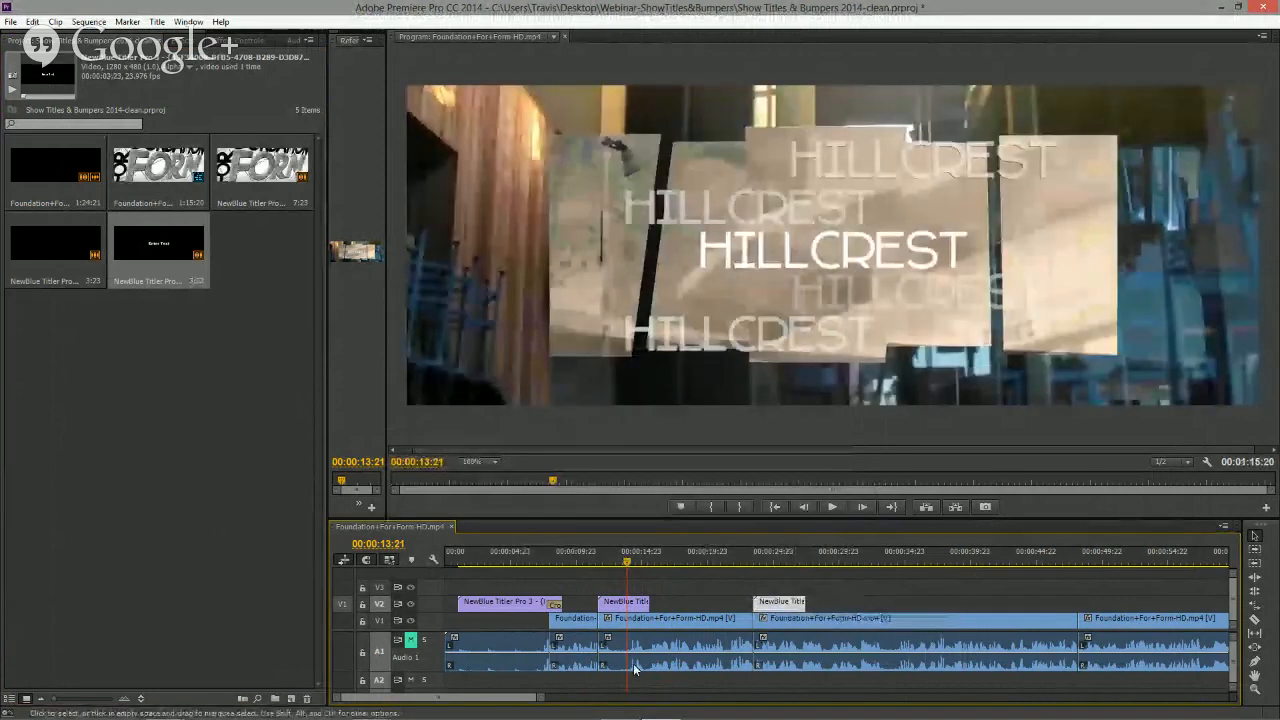
- Create another NewBlue Titler Pro 3 item and place it on track V2 near the end of the sequence
{"action": "left_click", "coordinate": [291, 699]}
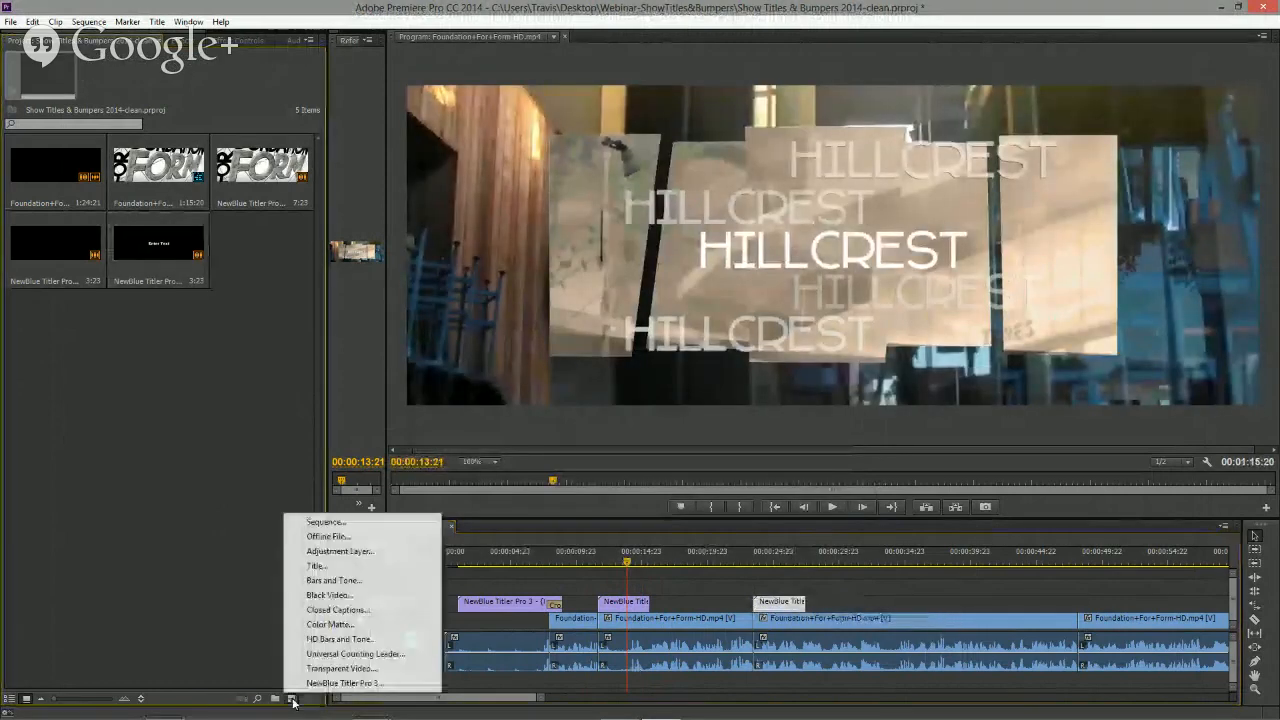
{"action": "left_click", "coordinate": [343, 683]}
{"action": "left_click", "coordinate": [664, 409]}
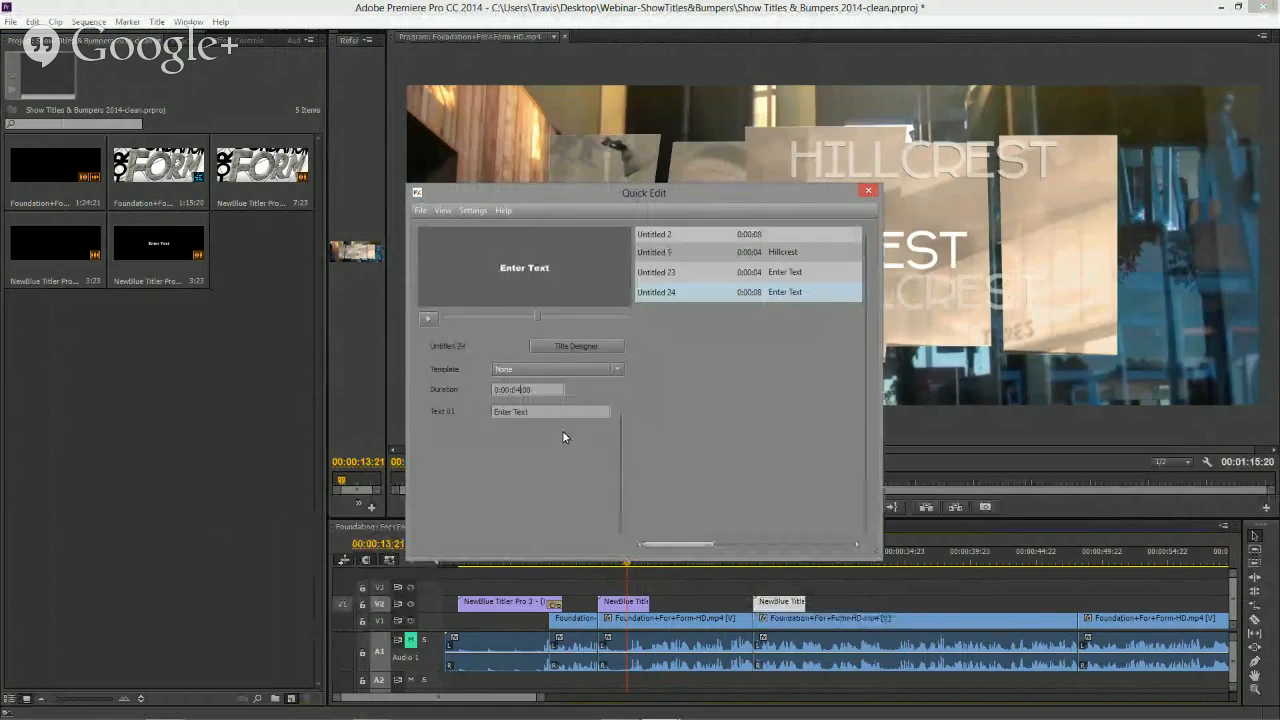
{"action": "left_click", "coordinate": [866, 191]}
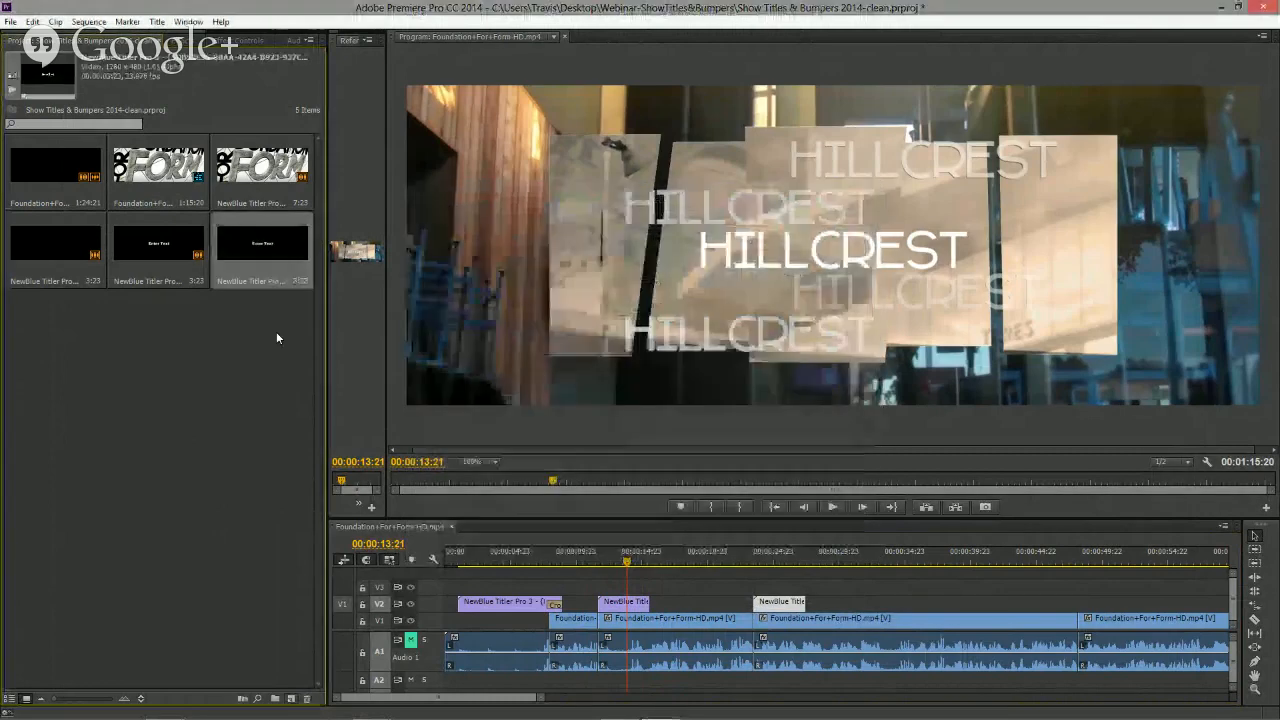
{"action": "left_click_drag", "start_coordinate": [262, 243], "coordinate": [1090, 607]}
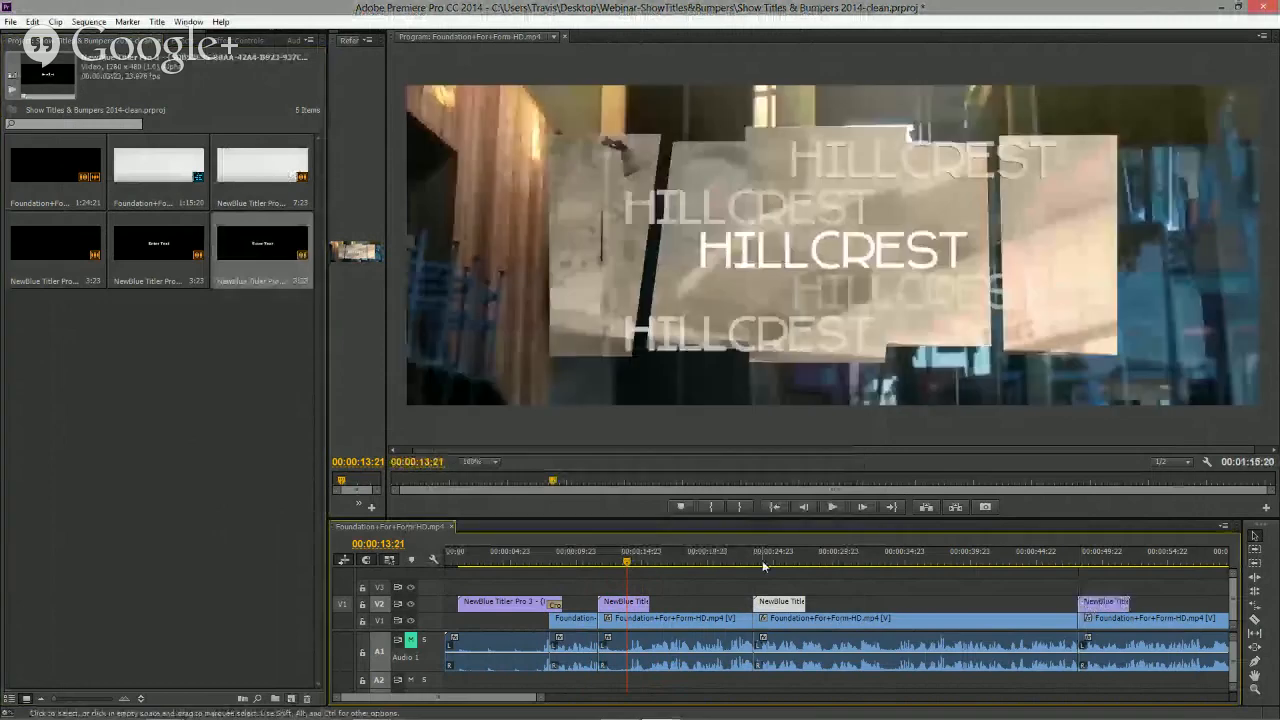
- Open Quick Edit from a title clip and browse the listed titles and their previews
{"action": "mouse_move", "coordinate": [763, 566]}
{"action": "left_mouse_down"}
{"action": "mouse_move", "coordinate": [780, 596]}
{"action": "mouse_move", "coordinate": [700, 566]}
{"action": "mouse_move", "coordinate": [787, 568]}
{"action": "left_mouse_up"}
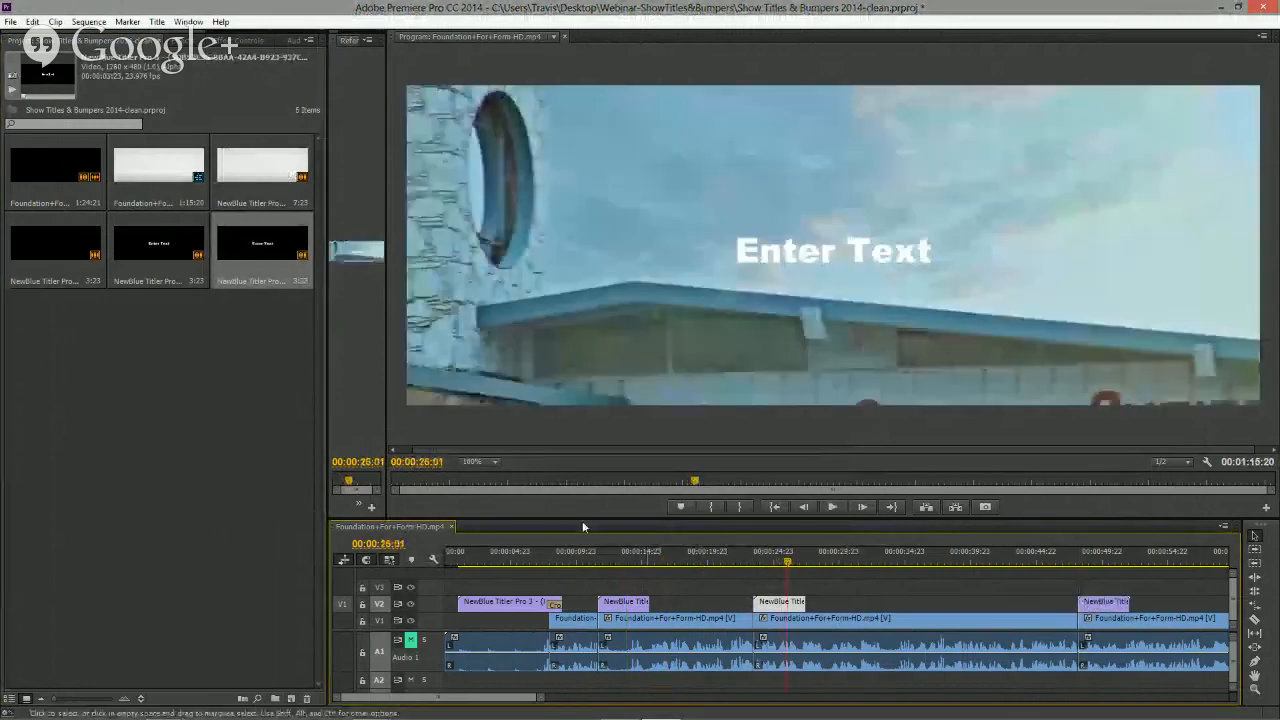
{"action": "double_click", "coordinate": [775, 604]}
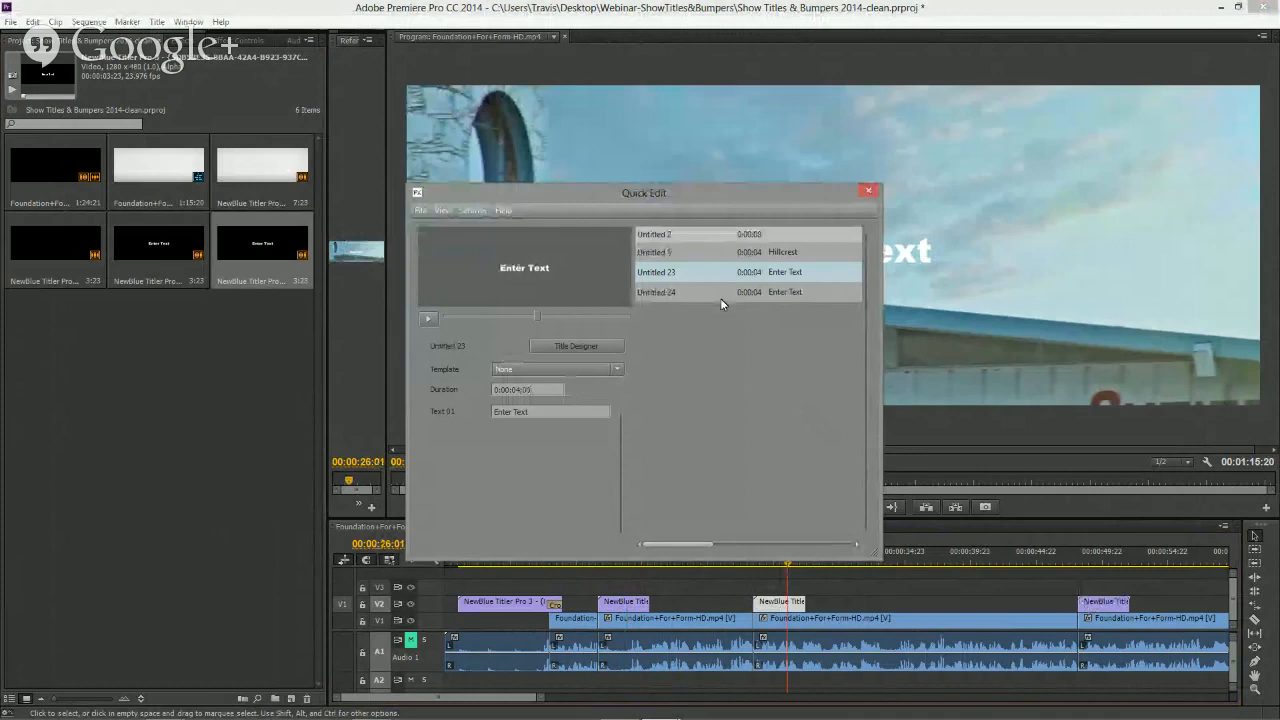
{"action": "left_click", "coordinate": [738, 236]}
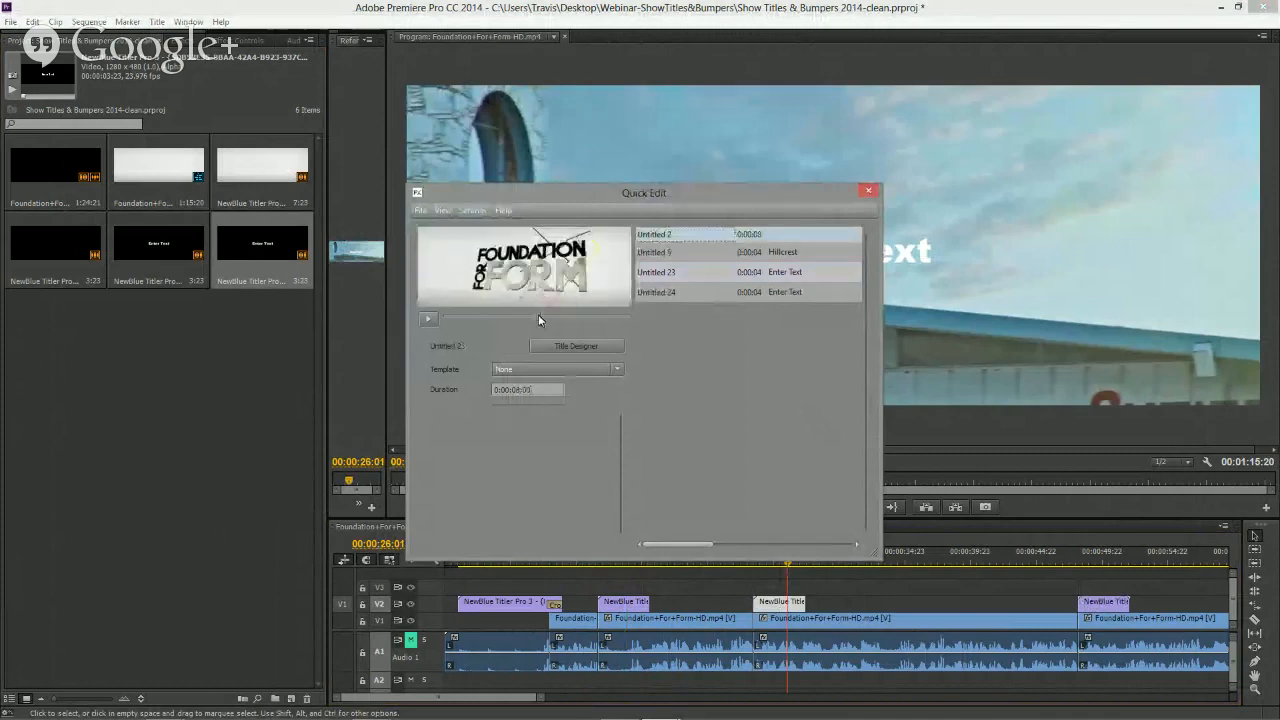
{"action": "mouse_move", "coordinate": [538, 316]}
{"action": "left_mouse_down"}
{"action": "mouse_move", "coordinate": [476, 316]}
{"action": "mouse_move", "coordinate": [612, 322]}
{"action": "mouse_move", "coordinate": [514, 317]}
{"action": "mouse_move", "coordinate": [555, 322]}
{"action": "left_mouse_up"}
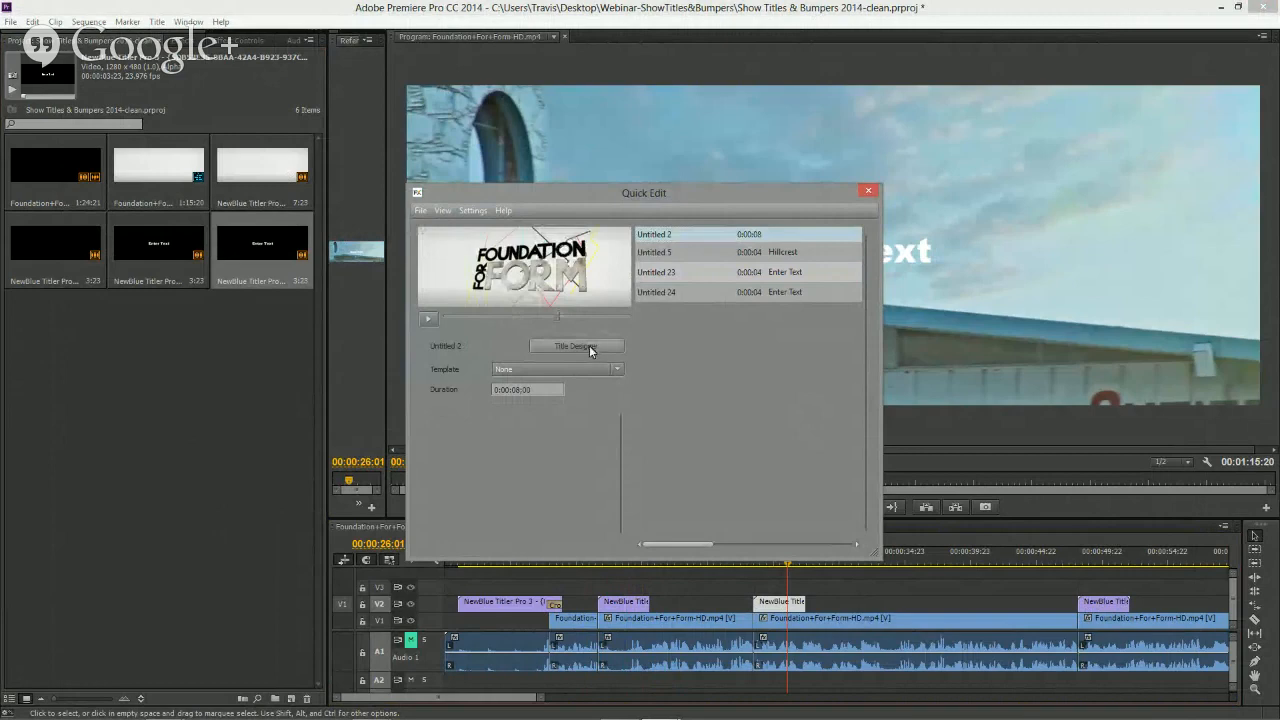
{"action": "left_click", "coordinate": [771, 253]}
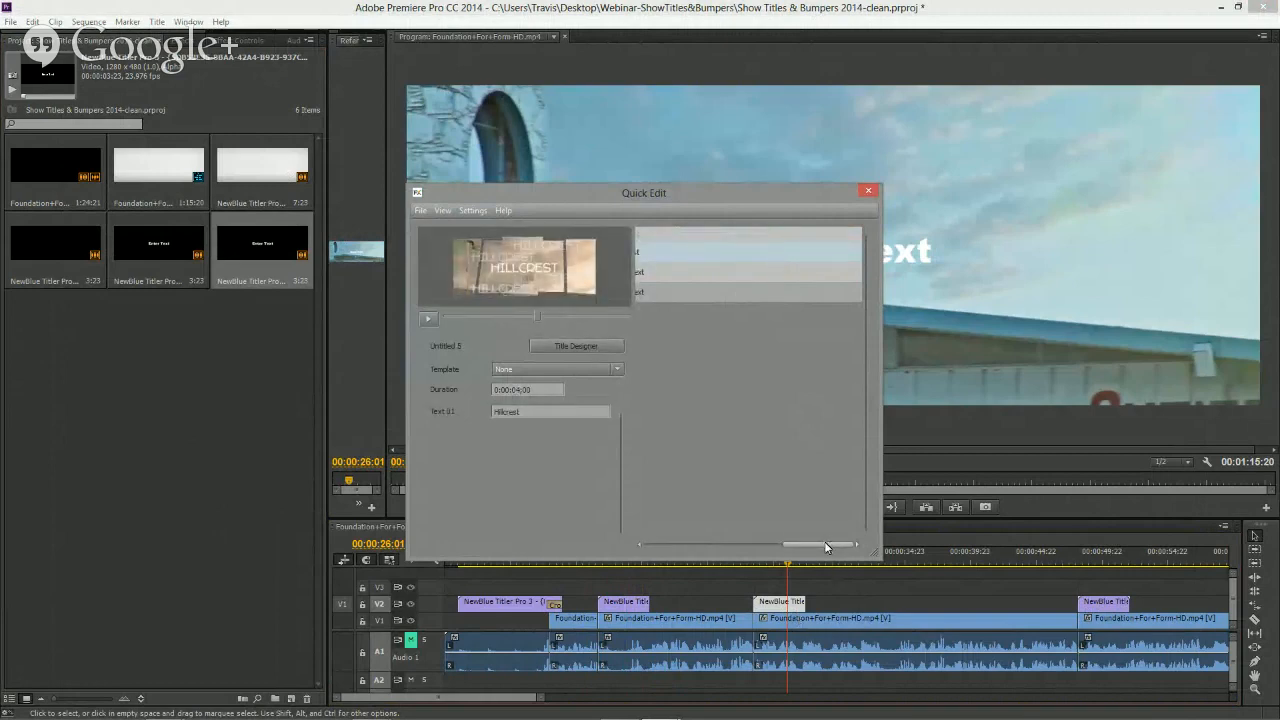
{"action": "left_click_drag", "start_coordinate": [826, 547], "coordinate": [664, 549]}
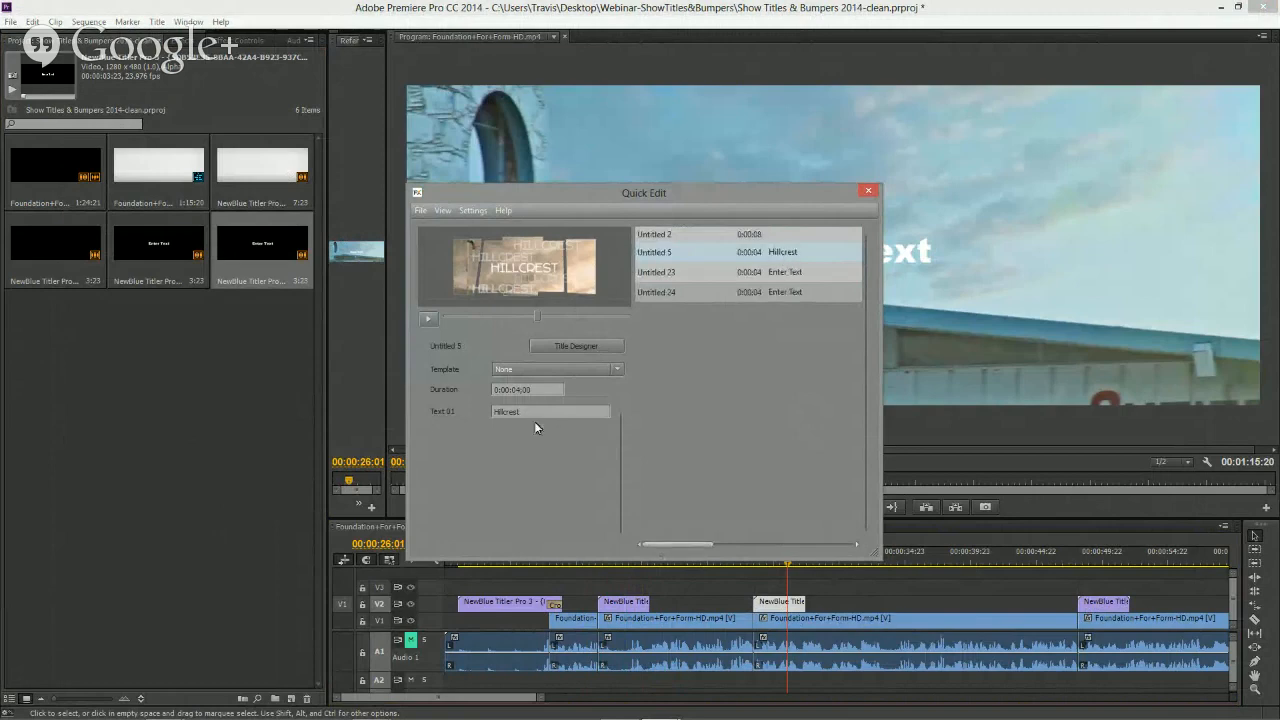
{"action": "left_click_drag", "start_coordinate": [537, 315], "coordinate": [587, 314]}
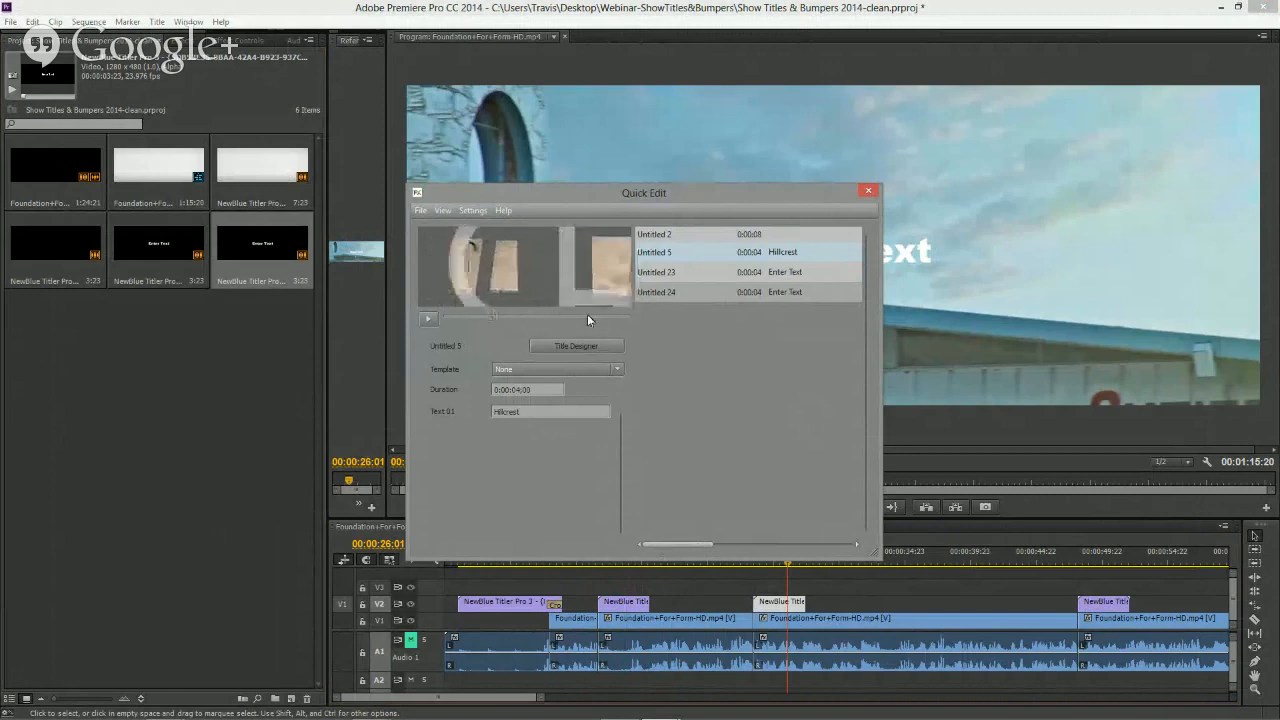
{"action": "left_click", "coordinate": [777, 276]}
{"action": "left_click", "coordinate": [779, 291]}
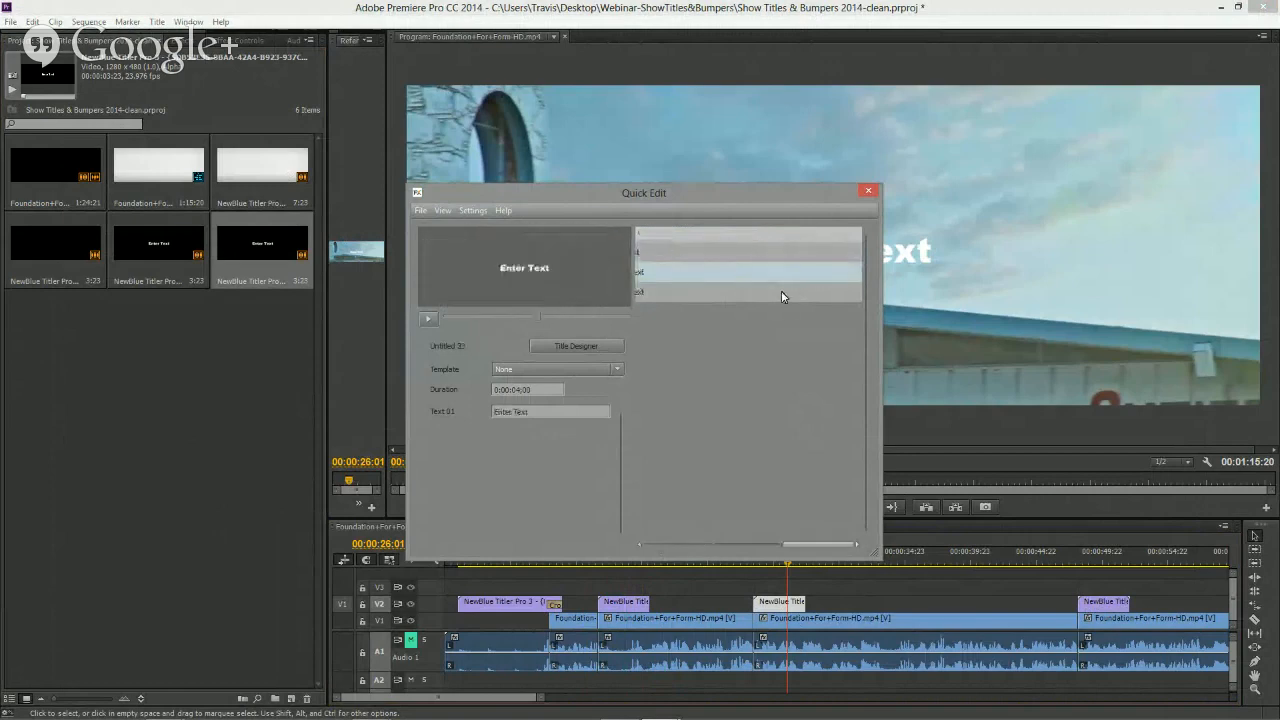
{"action": "left_click_drag", "start_coordinate": [797, 544], "coordinate": [655, 546]}
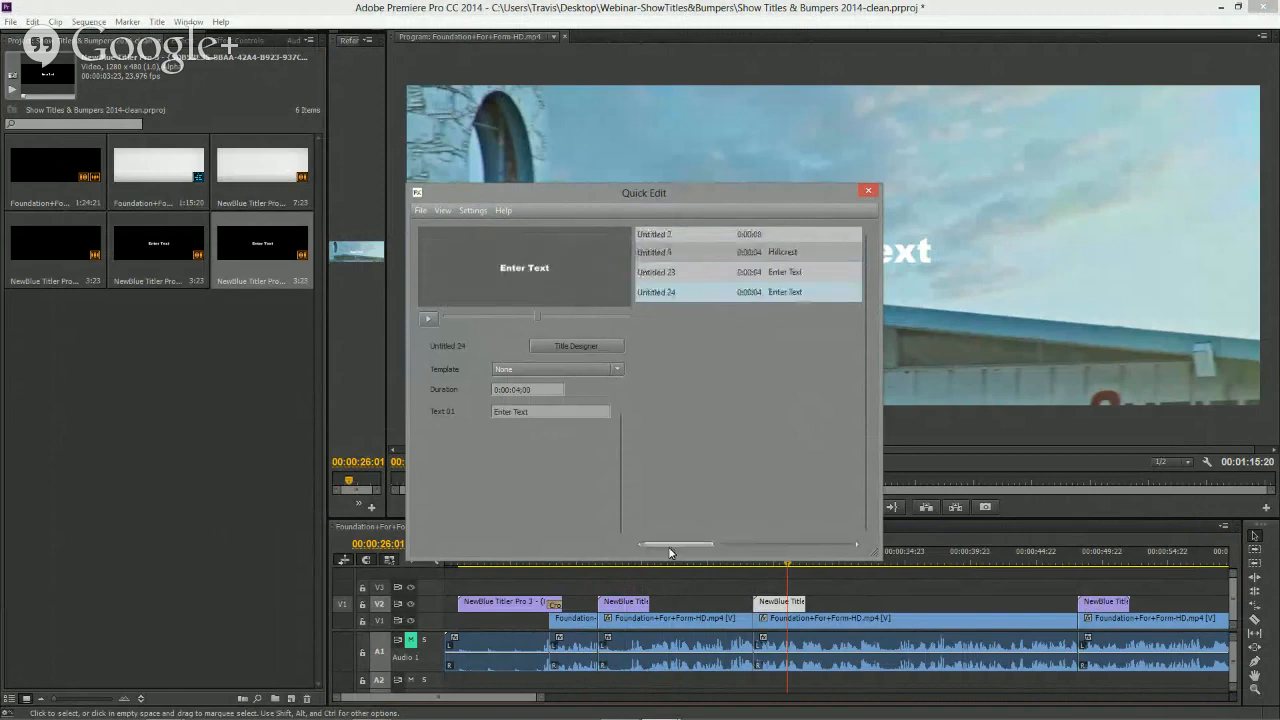
{"action": "left_click", "coordinate": [731, 256]}
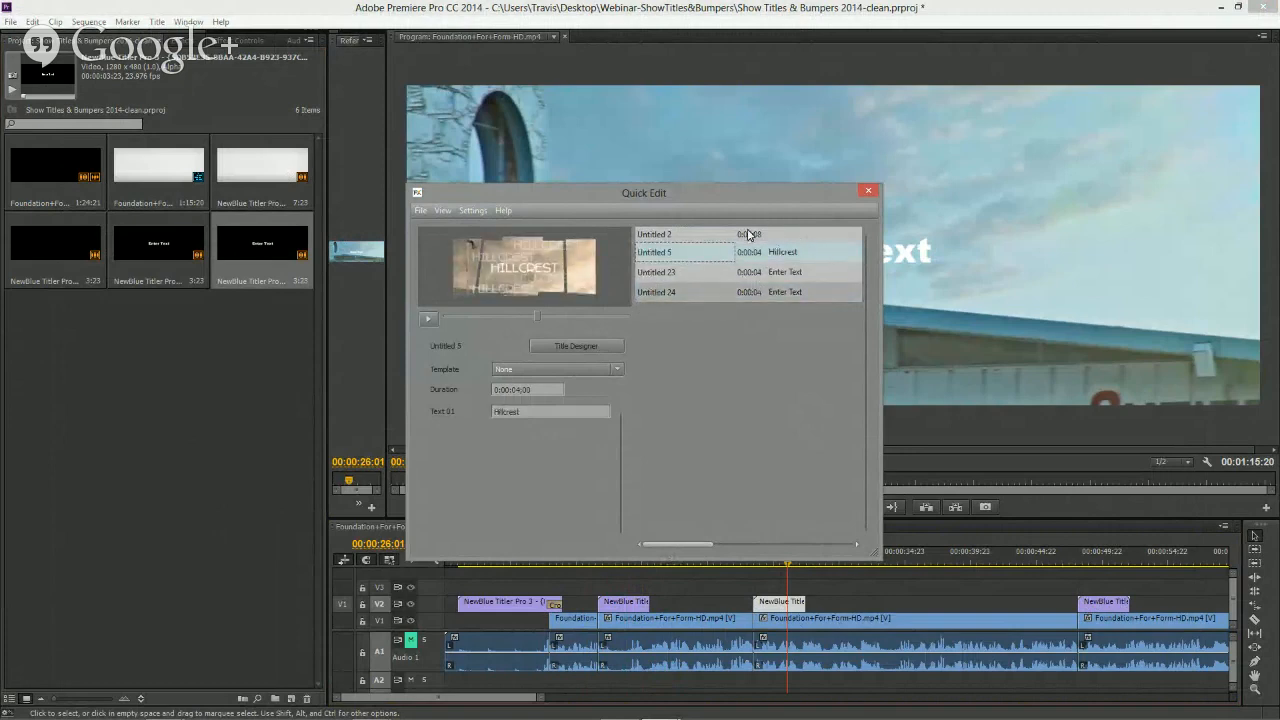
- Add the Hillcrest title to the template list as Bumper and set its template to Bumper
{"action": "left_click", "coordinate": [420, 211]}
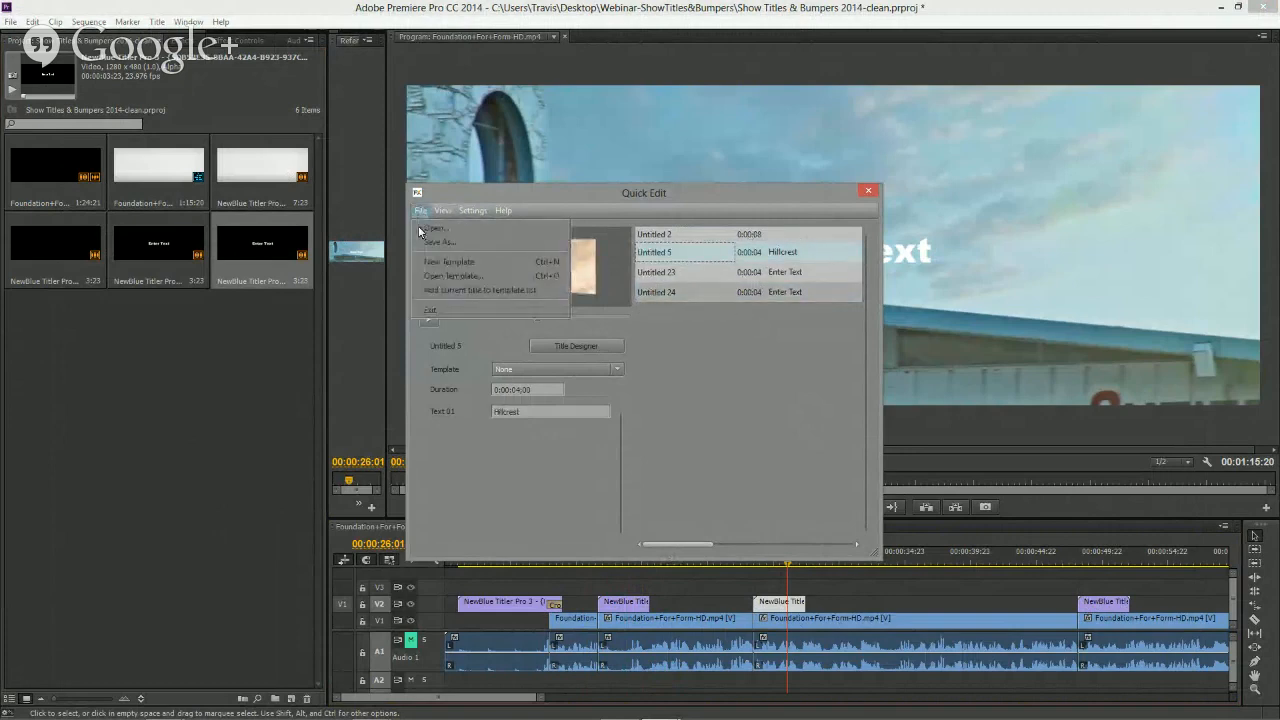
{"action": "left_click", "coordinate": [440, 291]}
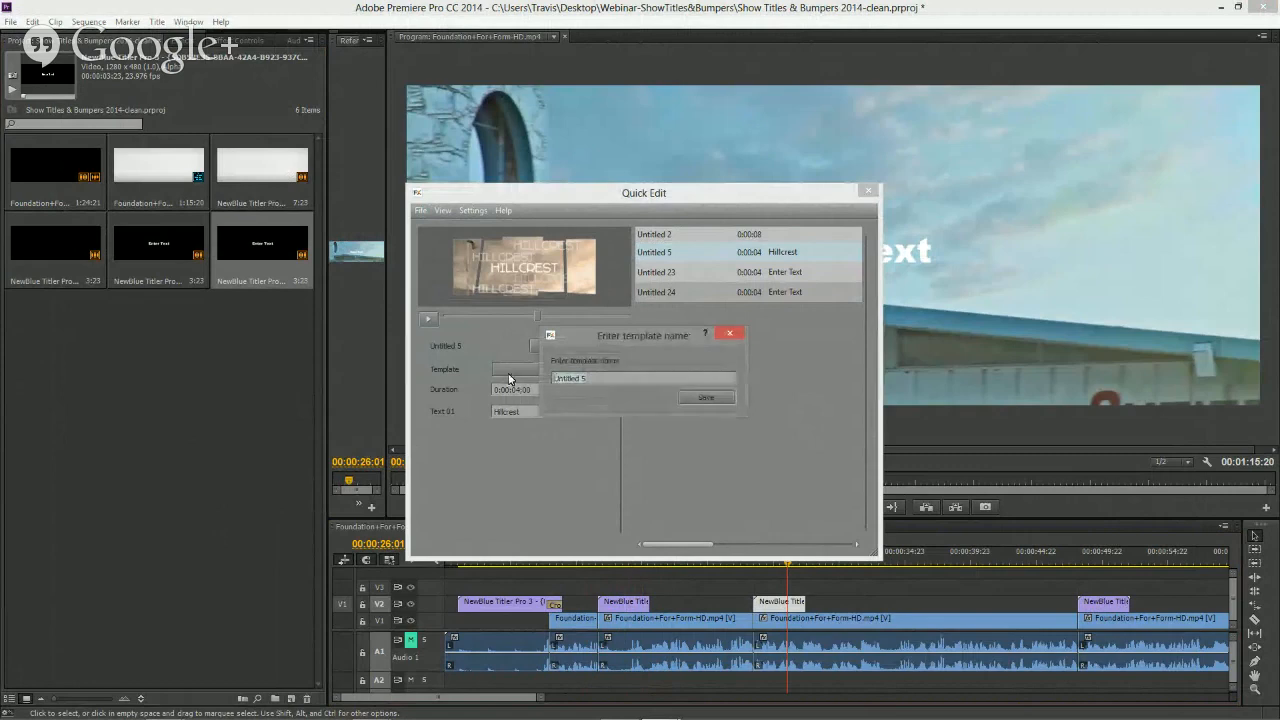
{"action": "type", "text": "Bumper"}
{"action": "left_click", "coordinate": [716, 396]}
{"action": "left_click", "coordinate": [618, 370]}
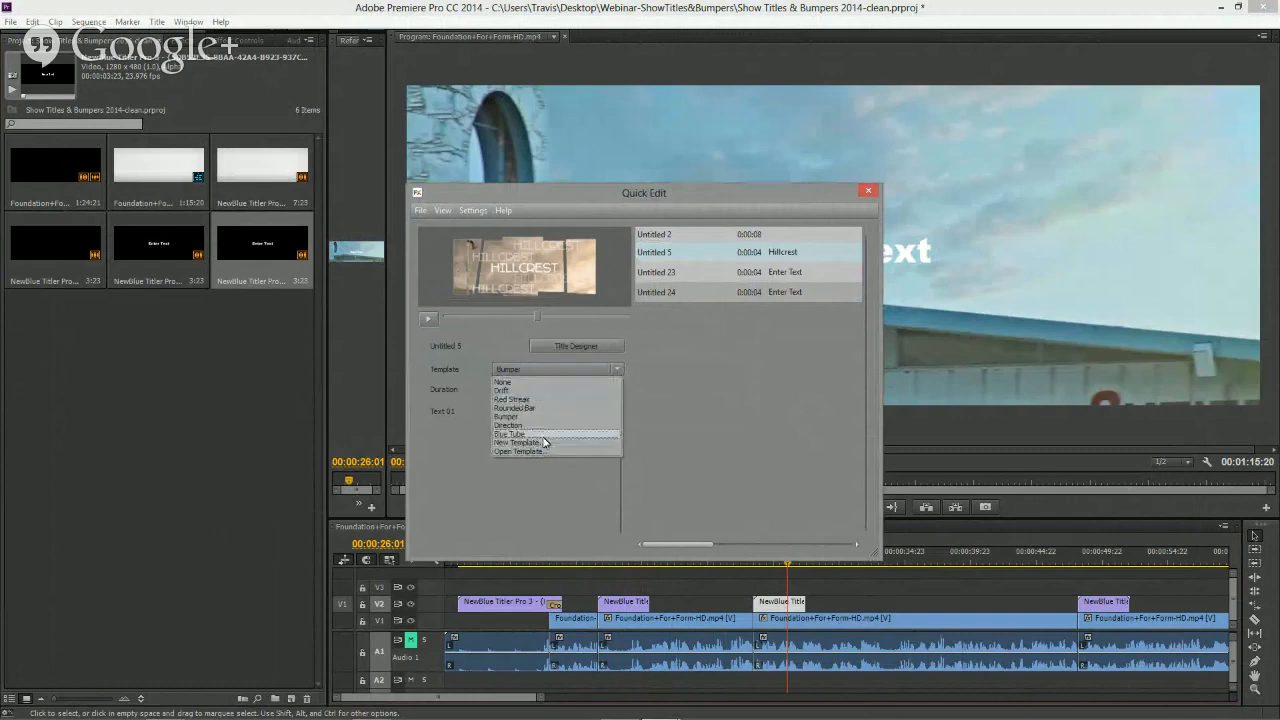
{"action": "left_click", "coordinate": [525, 417]}
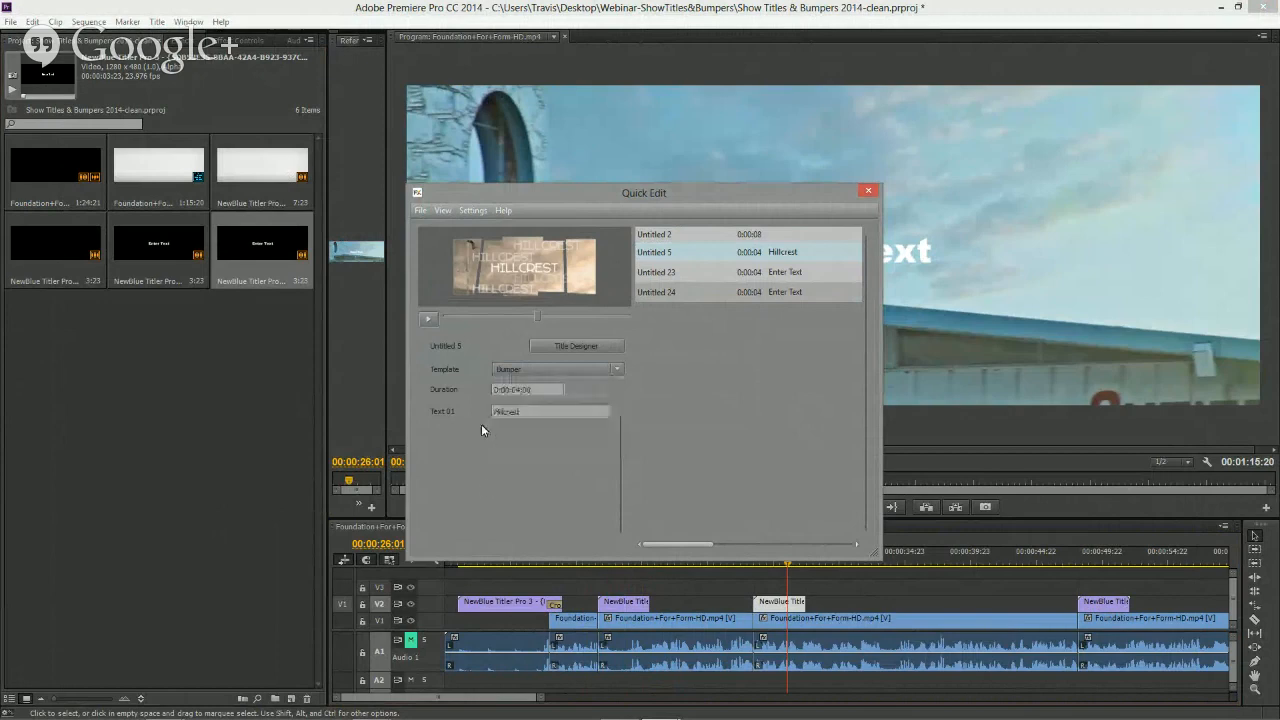
- Set the Untitled 23 title's text to North Park and apply the Bumper template
{"action": "left_click", "coordinate": [781, 272]}
{"action": "scroll", "coordinate": [720, 277], "scroll_direction": "right", "scroll_amount": 3}
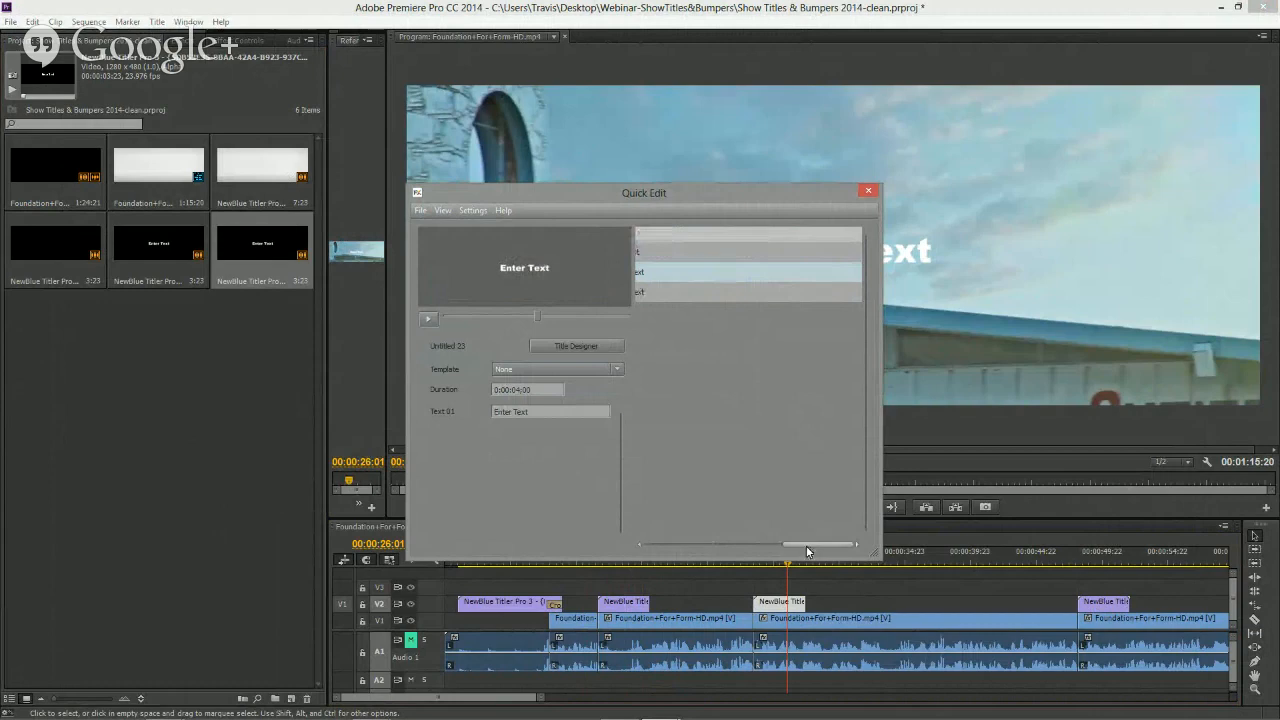
{"action": "left_click_drag", "start_coordinate": [807, 550], "coordinate": [629, 552]}
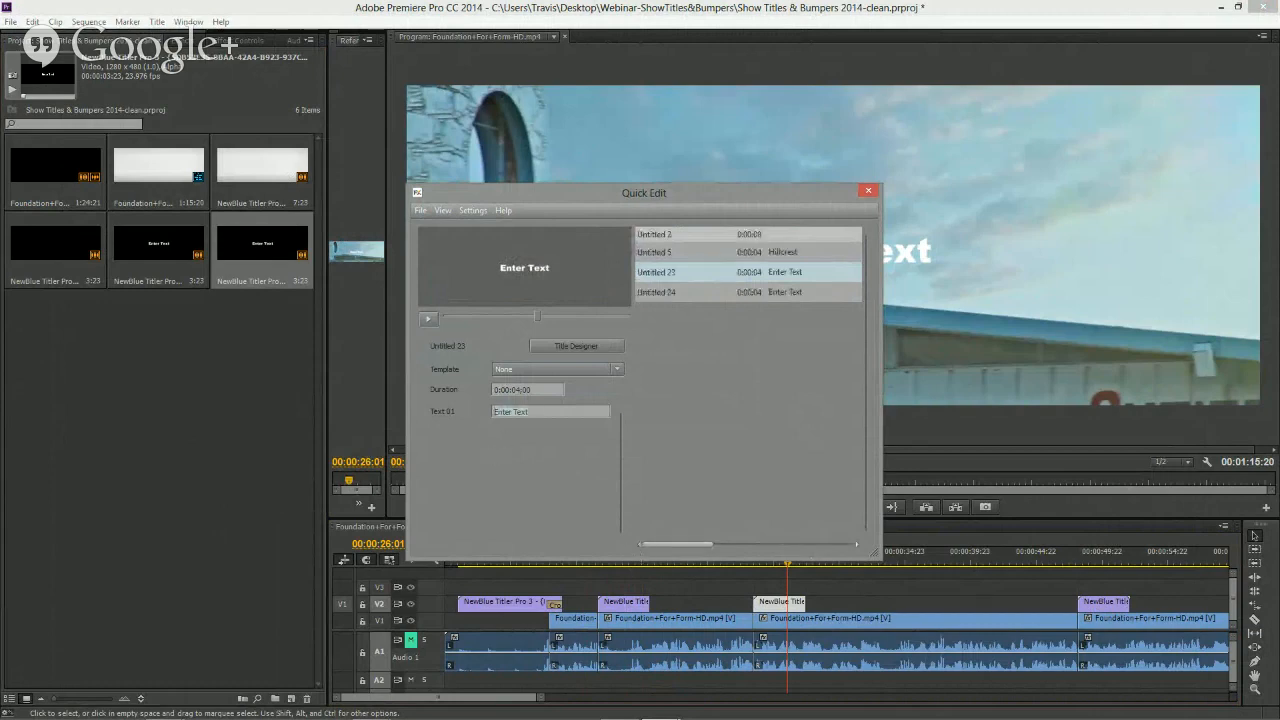
{"action": "type", "text": "North Park"}
{"action": "left_click", "coordinate": [617, 370]}
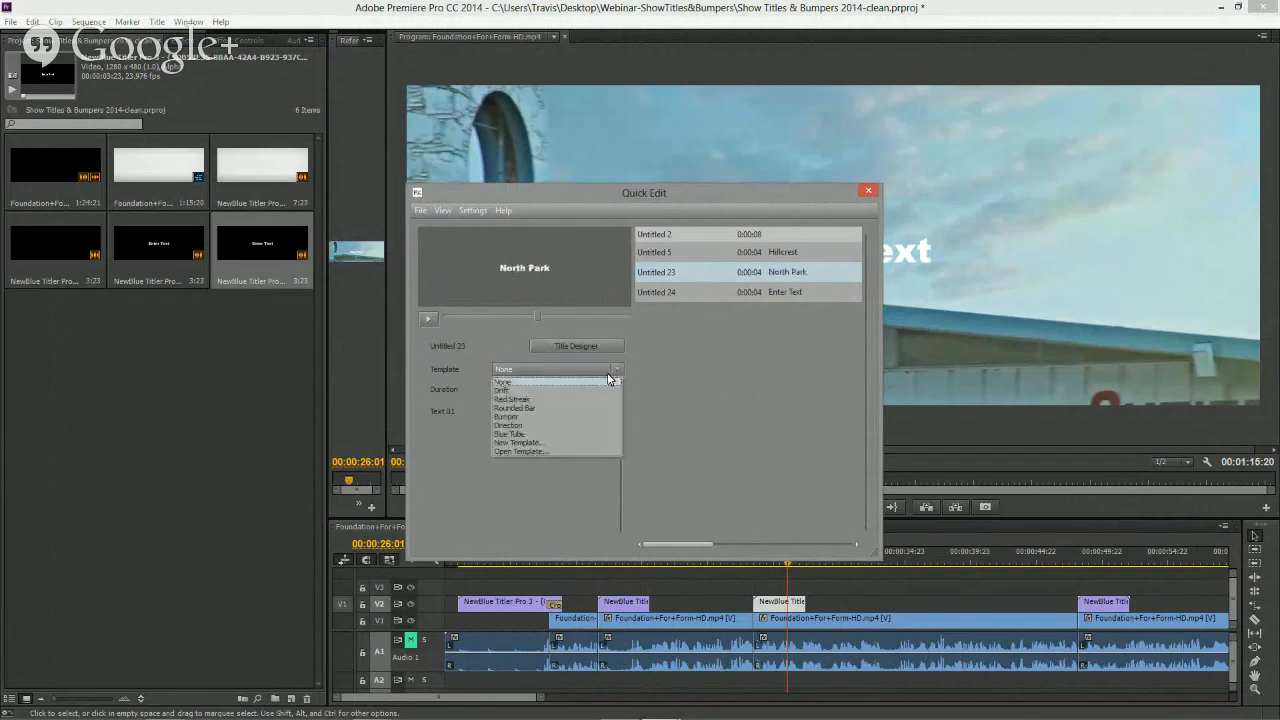
{"action": "left_click", "coordinate": [536, 417]}
- Set the Untitled 24 title's text to University and apply the Bumper template
{"action": "left_click", "coordinate": [654, 293]}
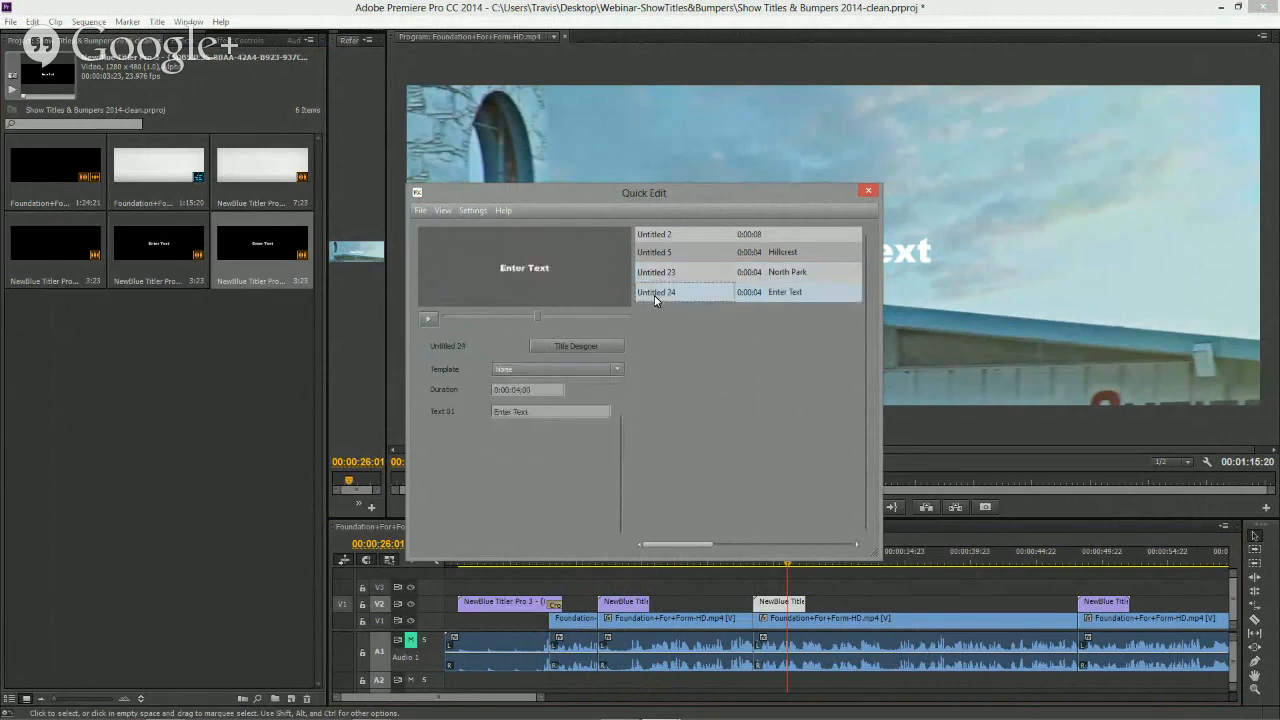
{"action": "left_click_drag", "start_coordinate": [545, 413], "coordinate": [476, 415]}
{"action": "type", "text": "University"}
{"action": "left_click", "coordinate": [555, 369]}
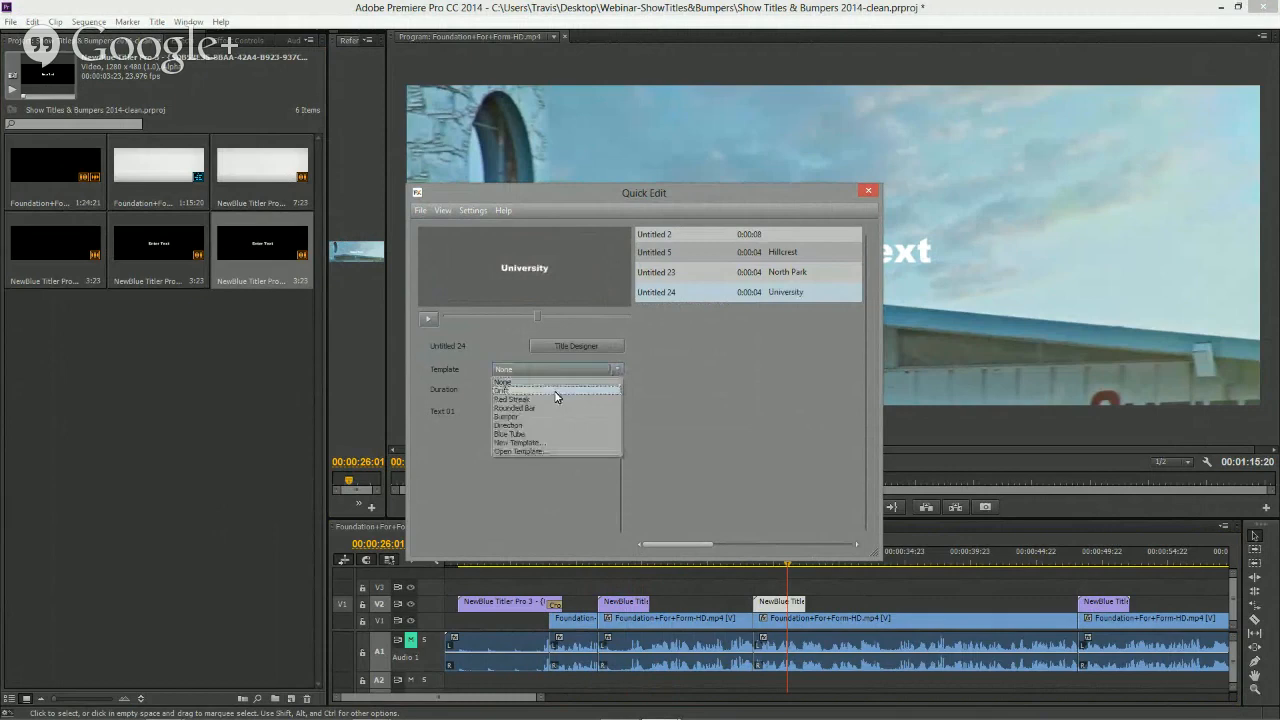
{"action": "left_click", "coordinate": [510, 416]}
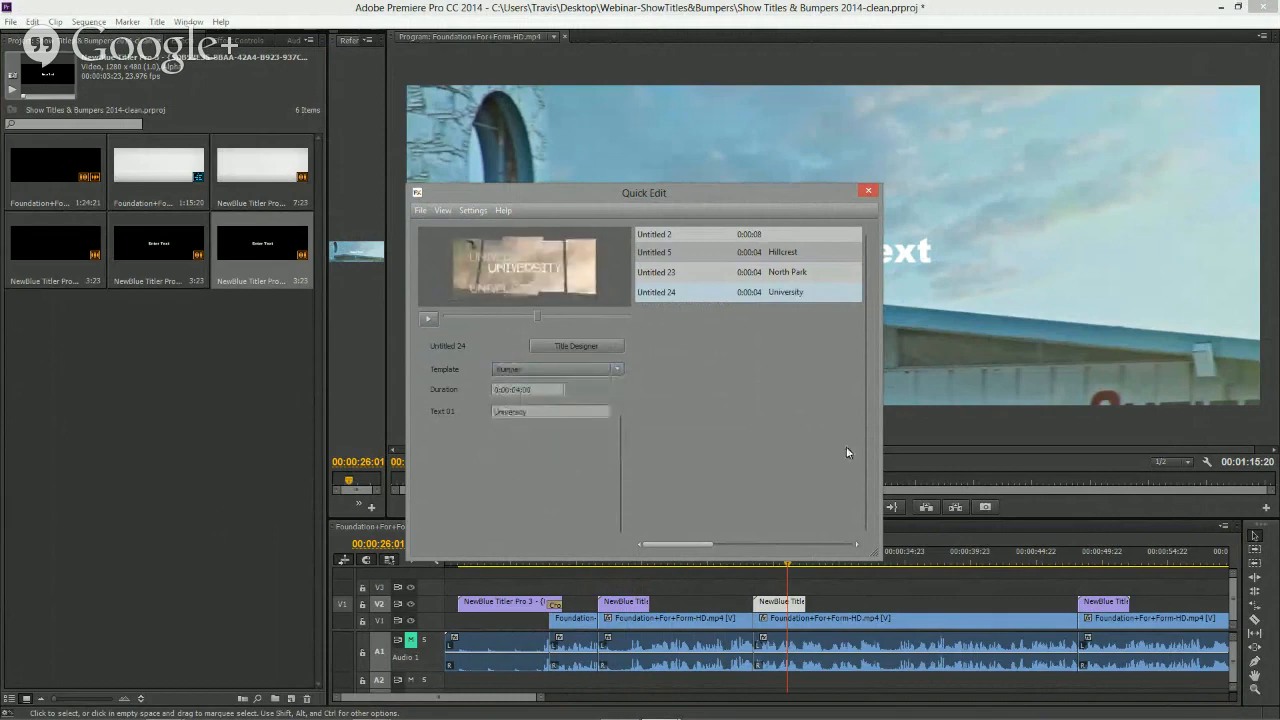
- Close Quick Edit and scrub through the sequence to preview the Hillcrest, North Park and University titles
{"action": "left_click", "coordinate": [869, 193]}
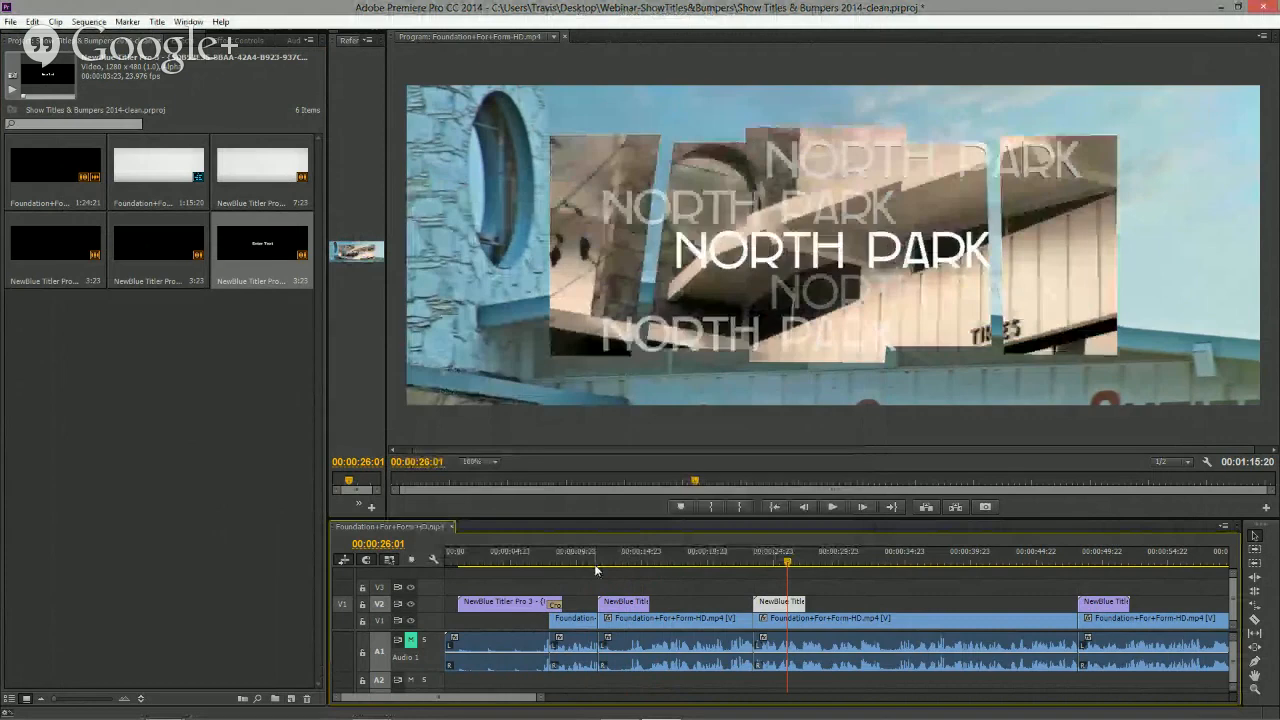
{"action": "left_click", "coordinate": [1109, 562]}
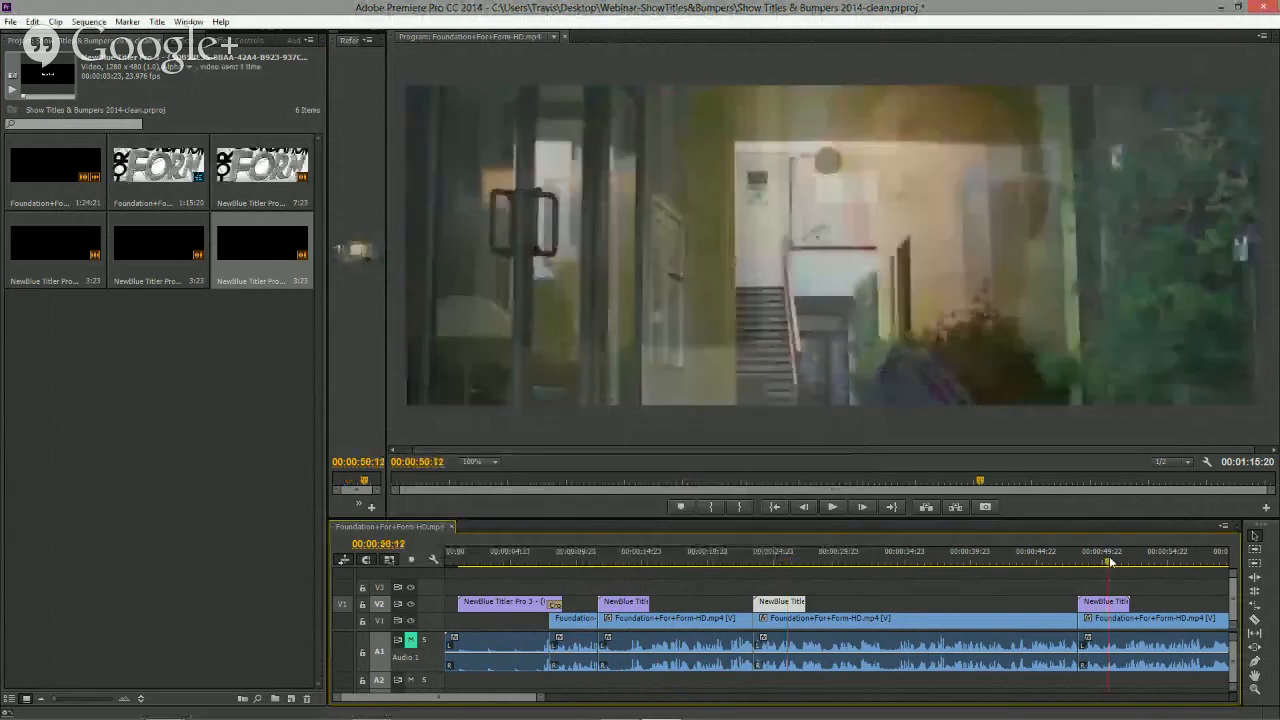
{"action": "left_click", "coordinate": [597, 561]}
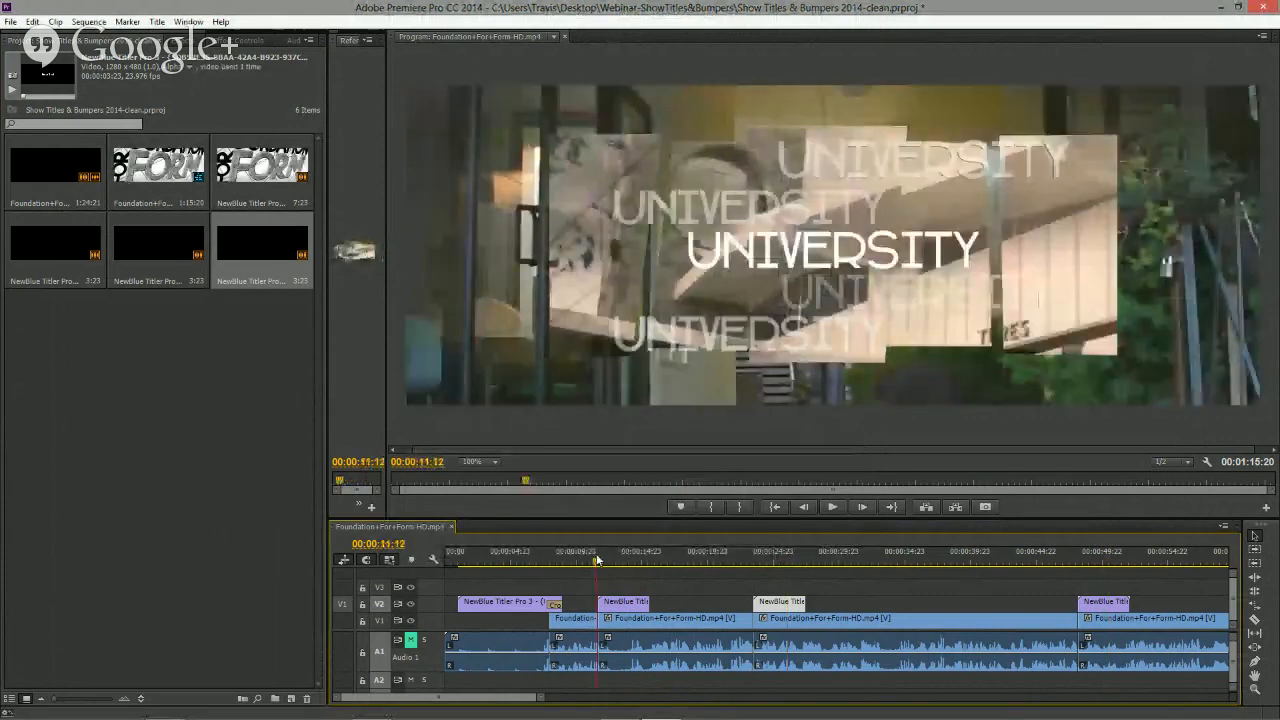
{"action": "left_click_drag", "start_coordinate": [597, 561], "coordinate": [627, 561]}
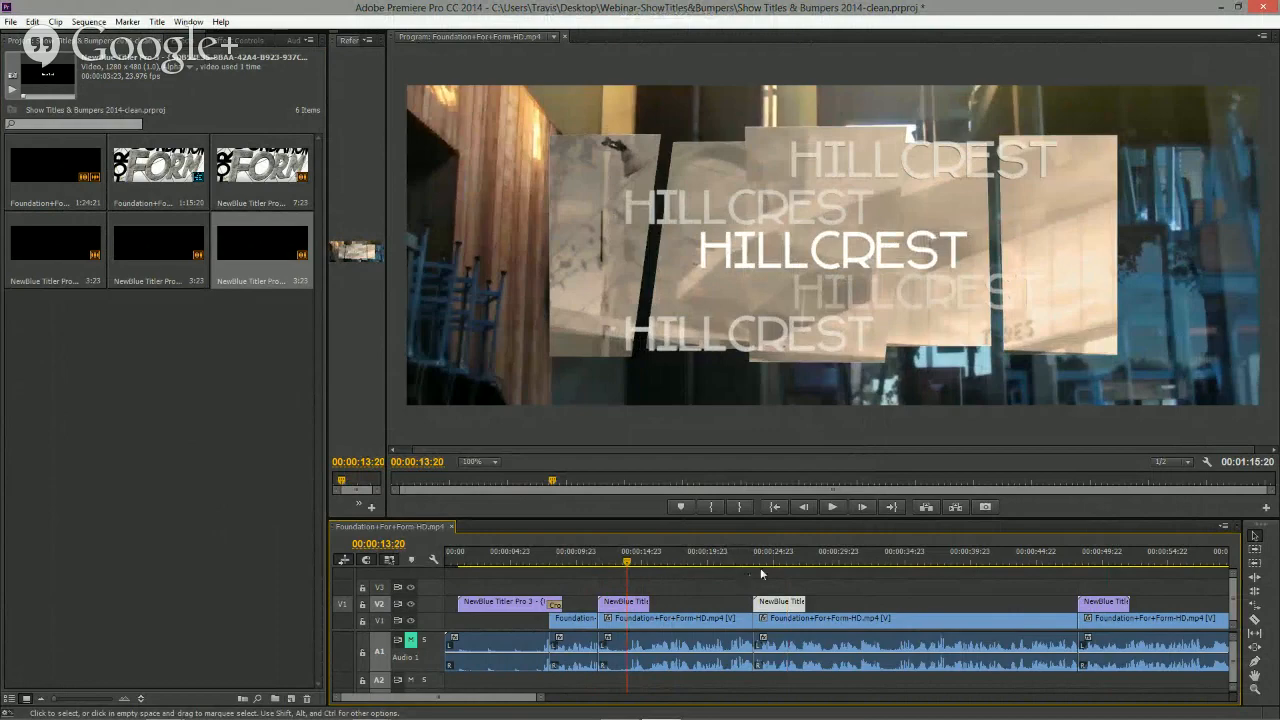
{"action": "left_click", "coordinate": [774, 559]}
{"action": "left_click", "coordinate": [1112, 559]}
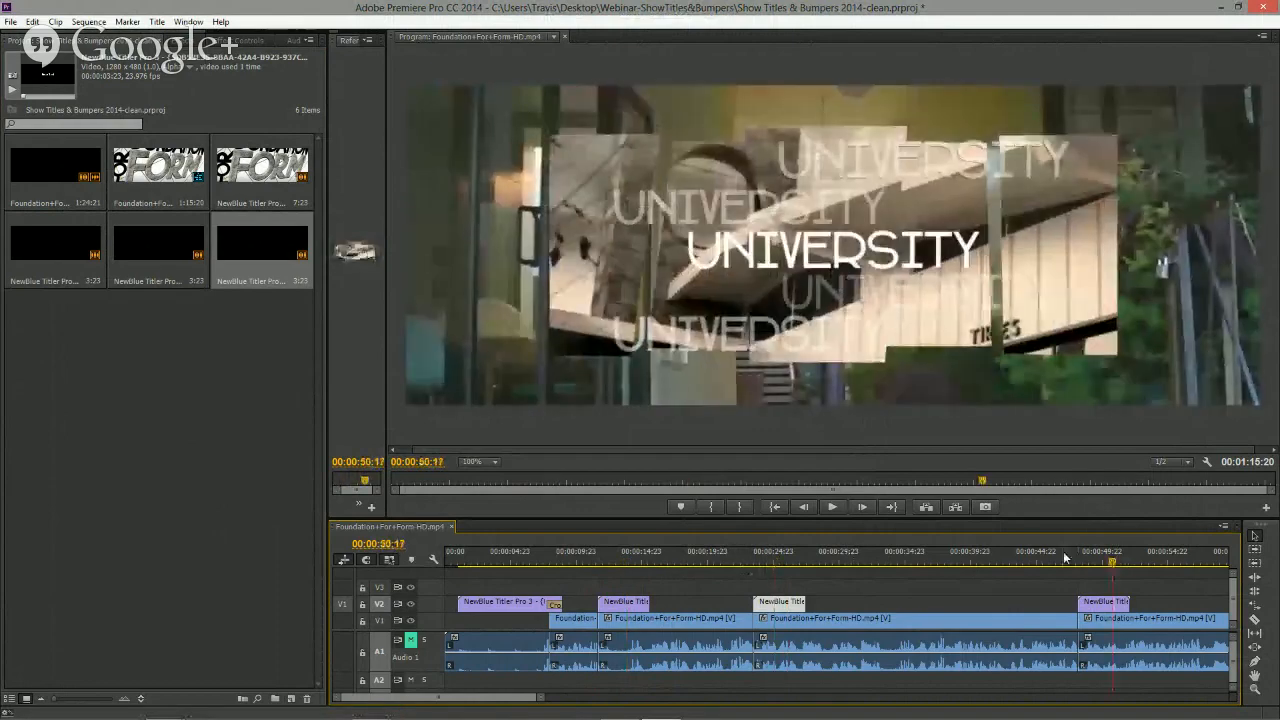
{"action": "left_click", "coordinate": [790, 557]}
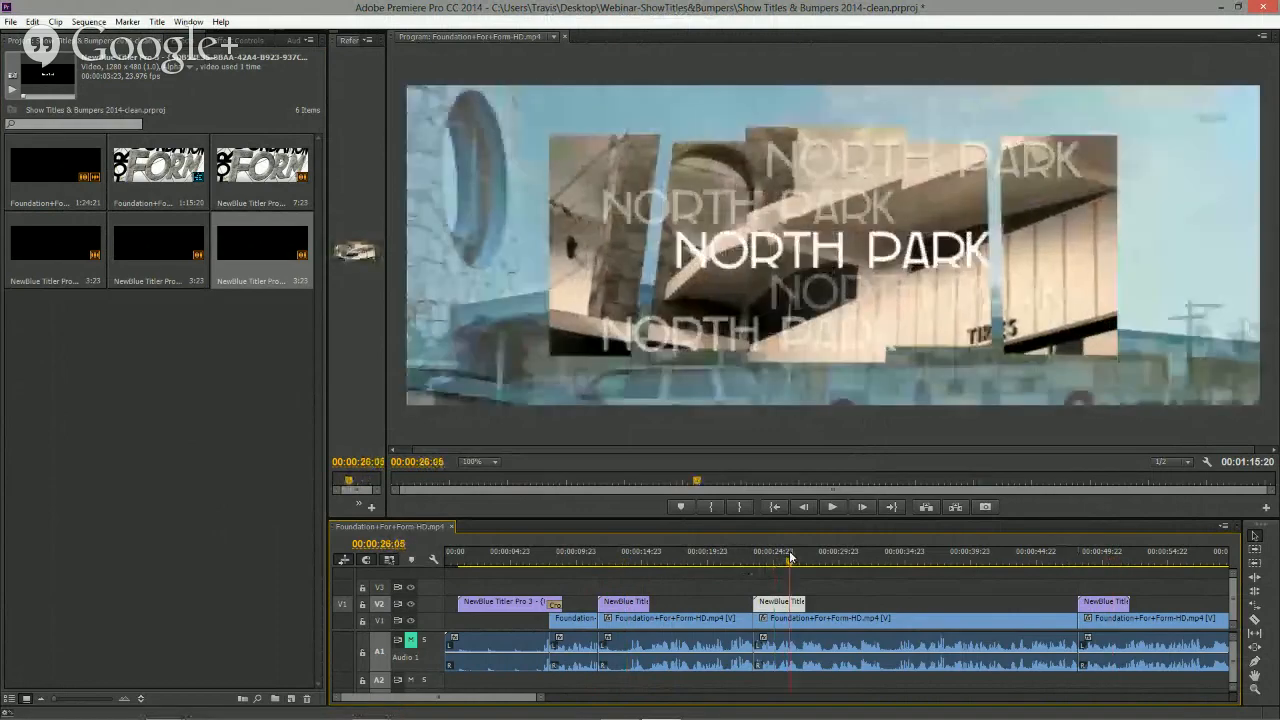
- Reopen Quick Edit from the North Park clip and review each listed title's settings
{"action": "double_click", "coordinate": [759, 602]}
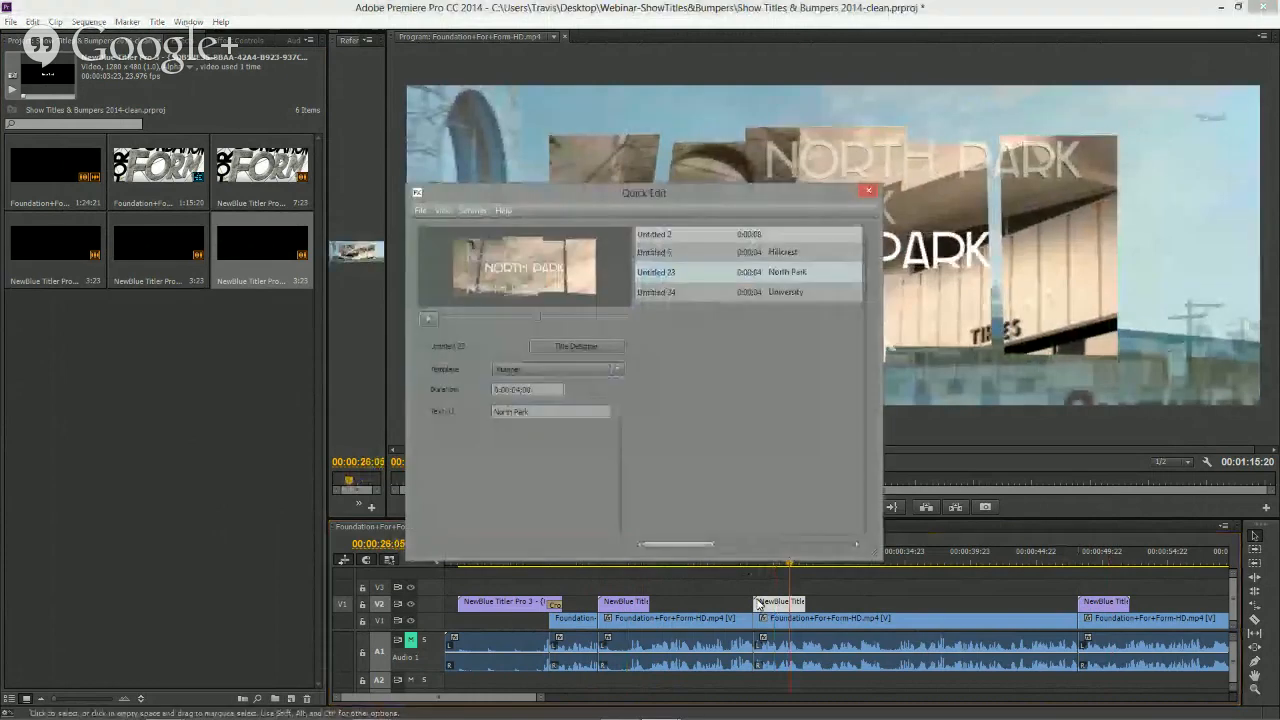
{"action": "left_click", "coordinate": [755, 293]}
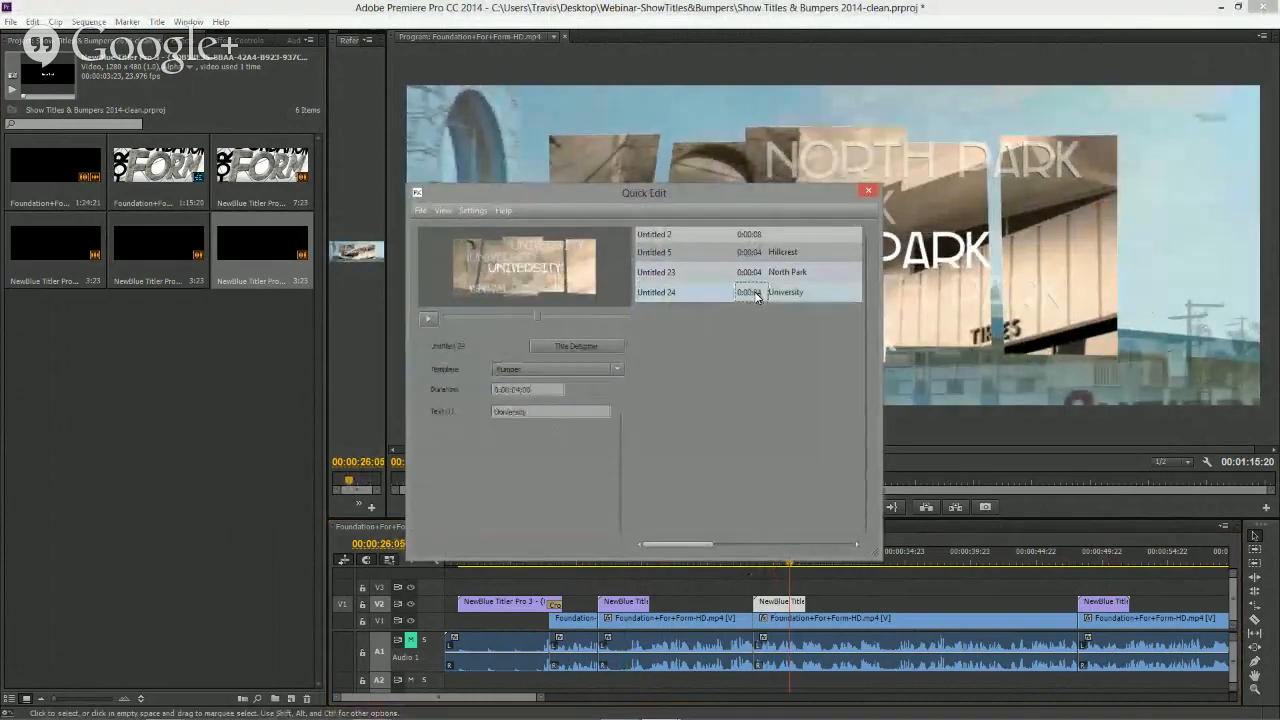
{"action": "left_click", "coordinate": [767, 272]}
{"action": "left_click", "coordinate": [769, 254]}
{"action": "left_click", "coordinate": [772, 272]}
{"action": "left_click", "coordinate": [779, 295]}
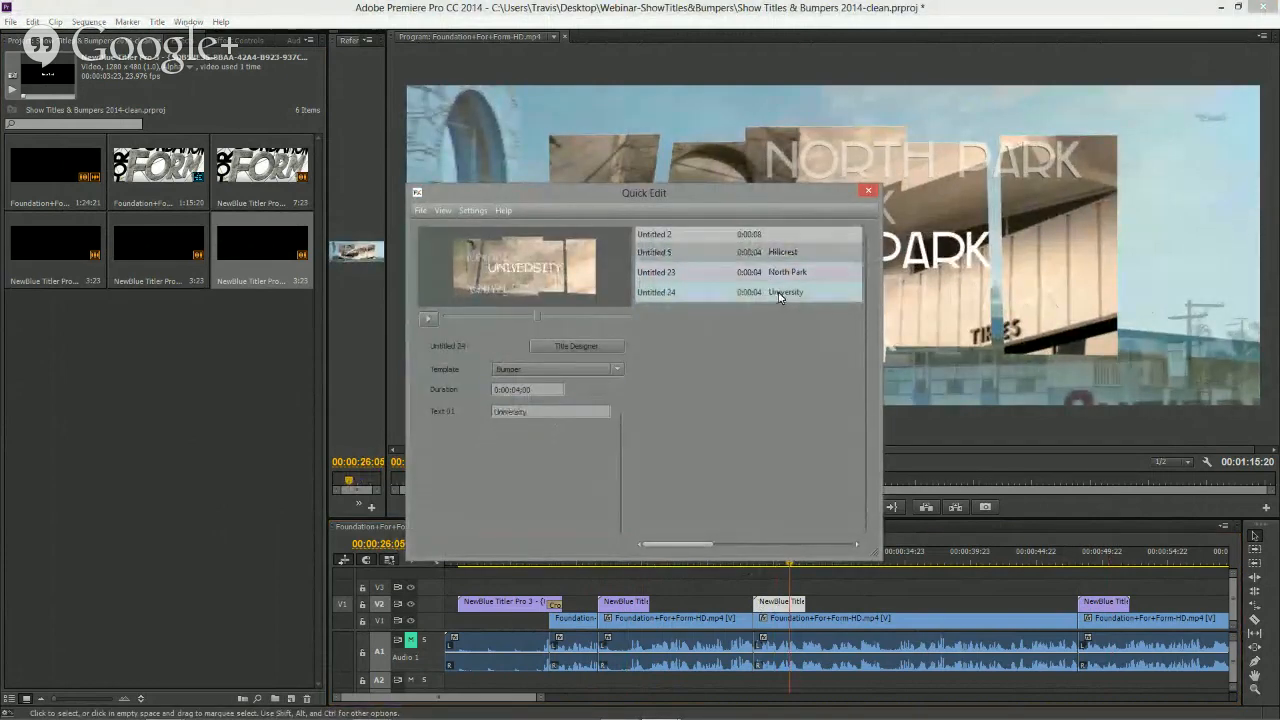
{"action": "left_click", "coordinate": [783, 271]}
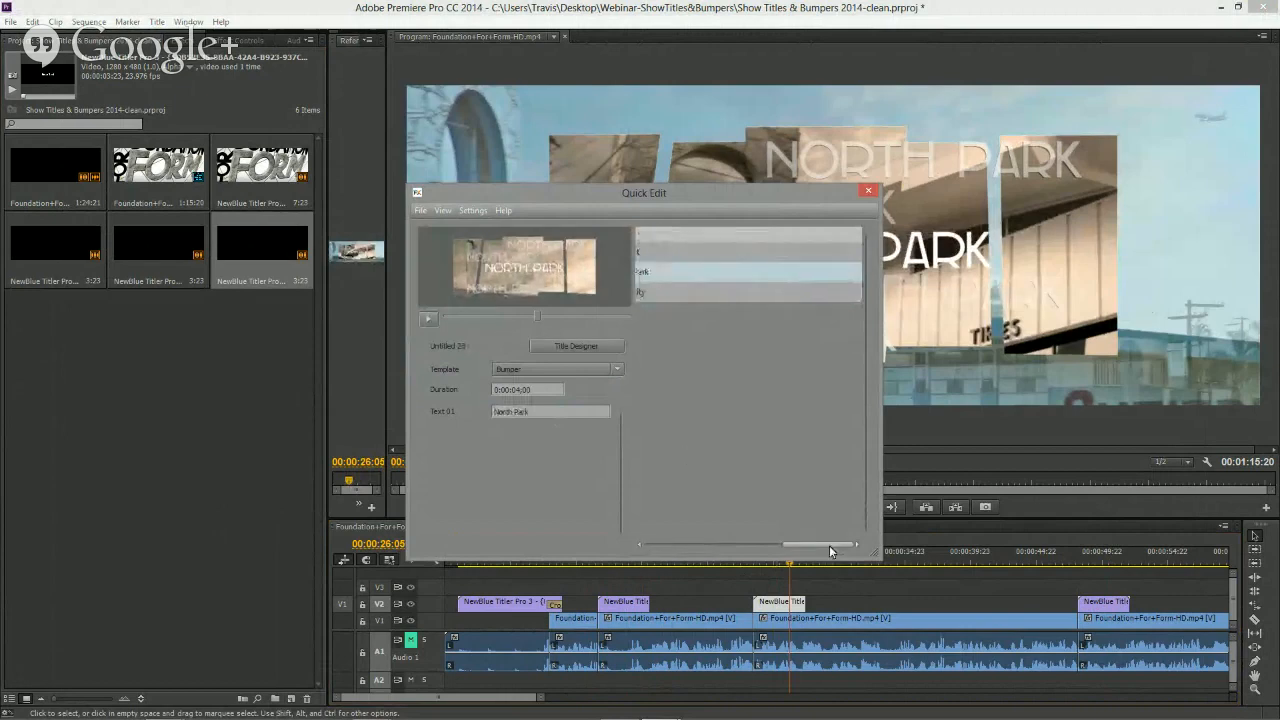
{"action": "left_click_drag", "start_coordinate": [829, 545], "coordinate": [687, 545]}
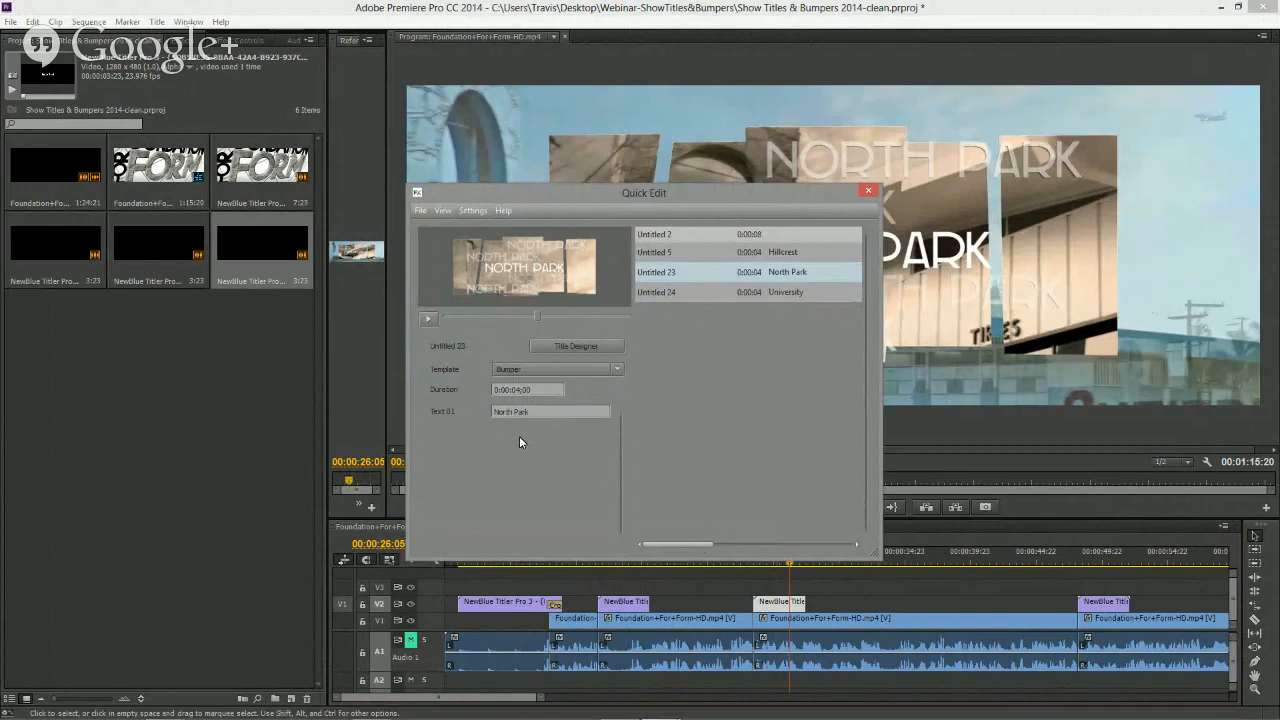
- Reposition the Quick Edit dialog and open the North Park title in the Title Designer
{"action": "left_click_drag", "start_coordinate": [674, 193], "coordinate": [437, 331]}
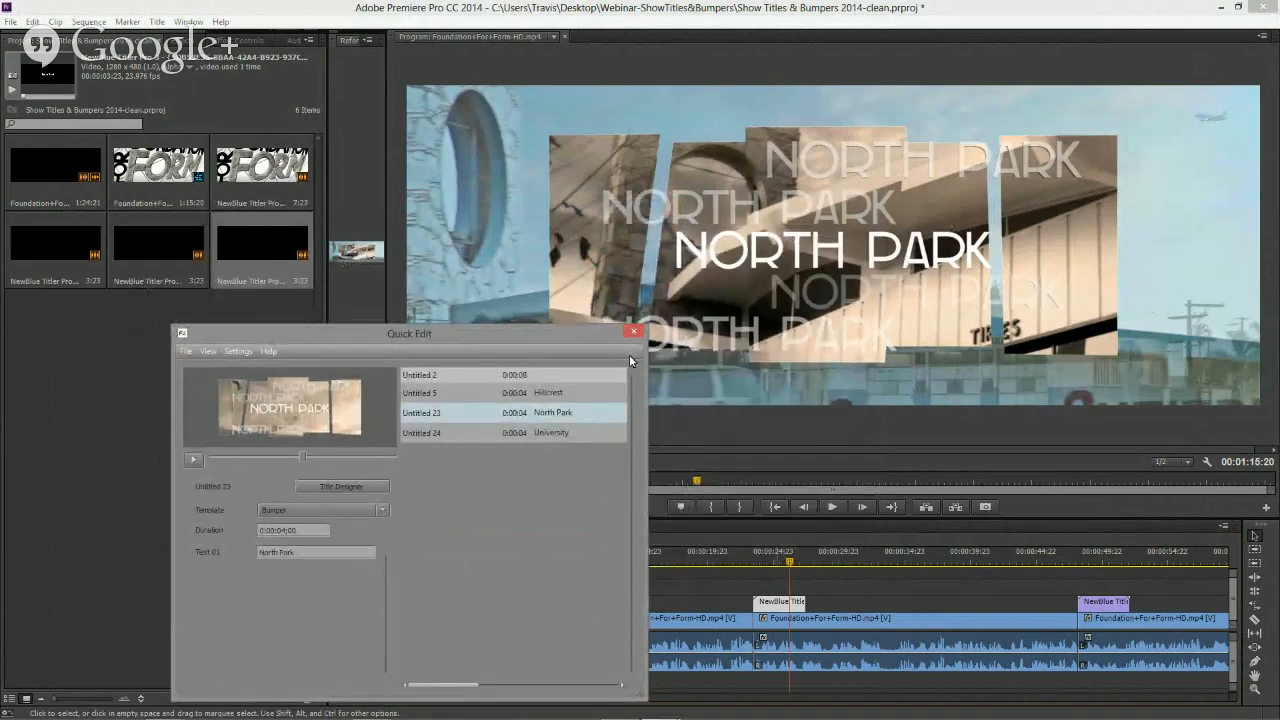
{"action": "left_click_drag", "start_coordinate": [497, 333], "coordinate": [820, 165]}
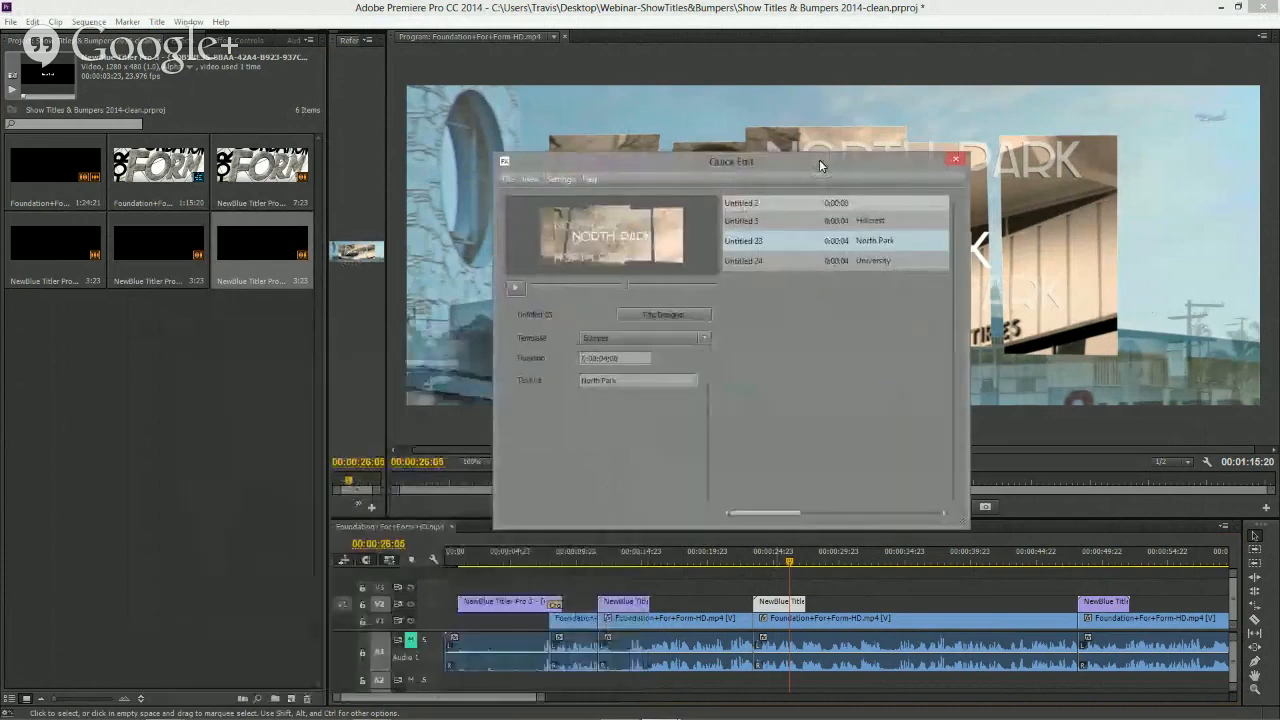
{"action": "left_click", "coordinate": [664, 315]}
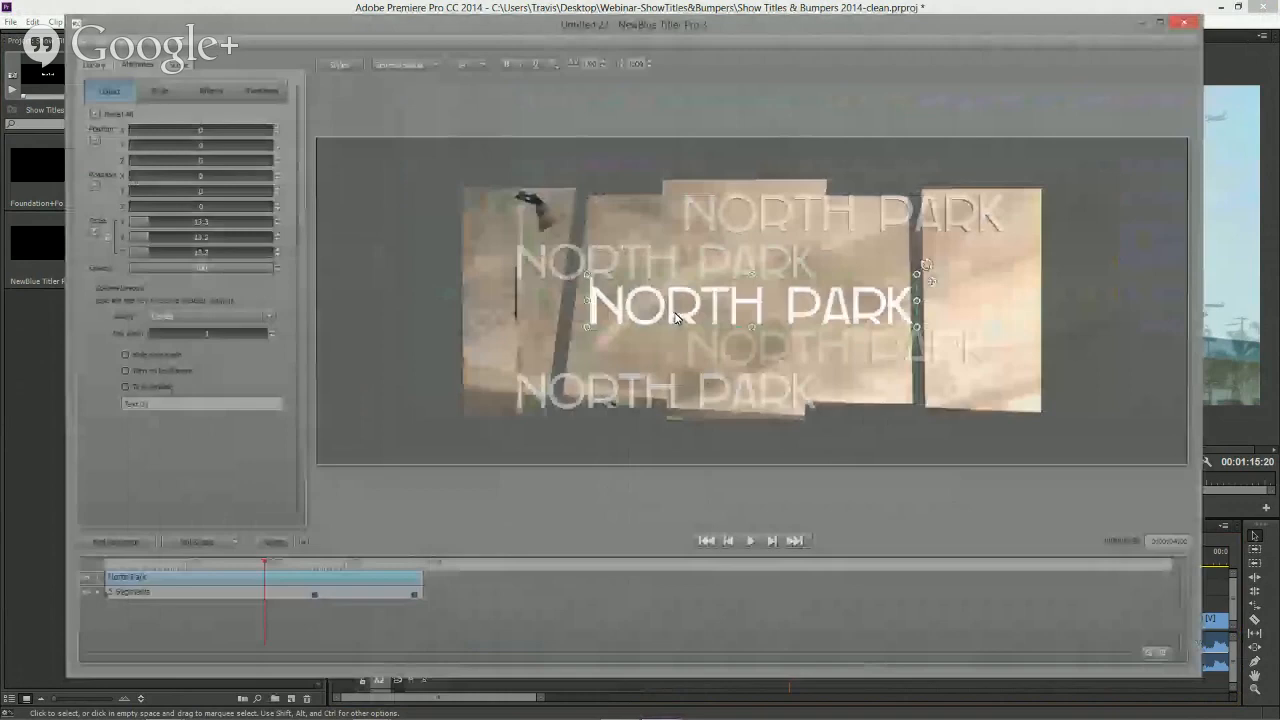
- In the text's style settings, select the 3D Outline element and set its layer depth to 0
{"action": "left_click", "coordinate": [159, 91]}
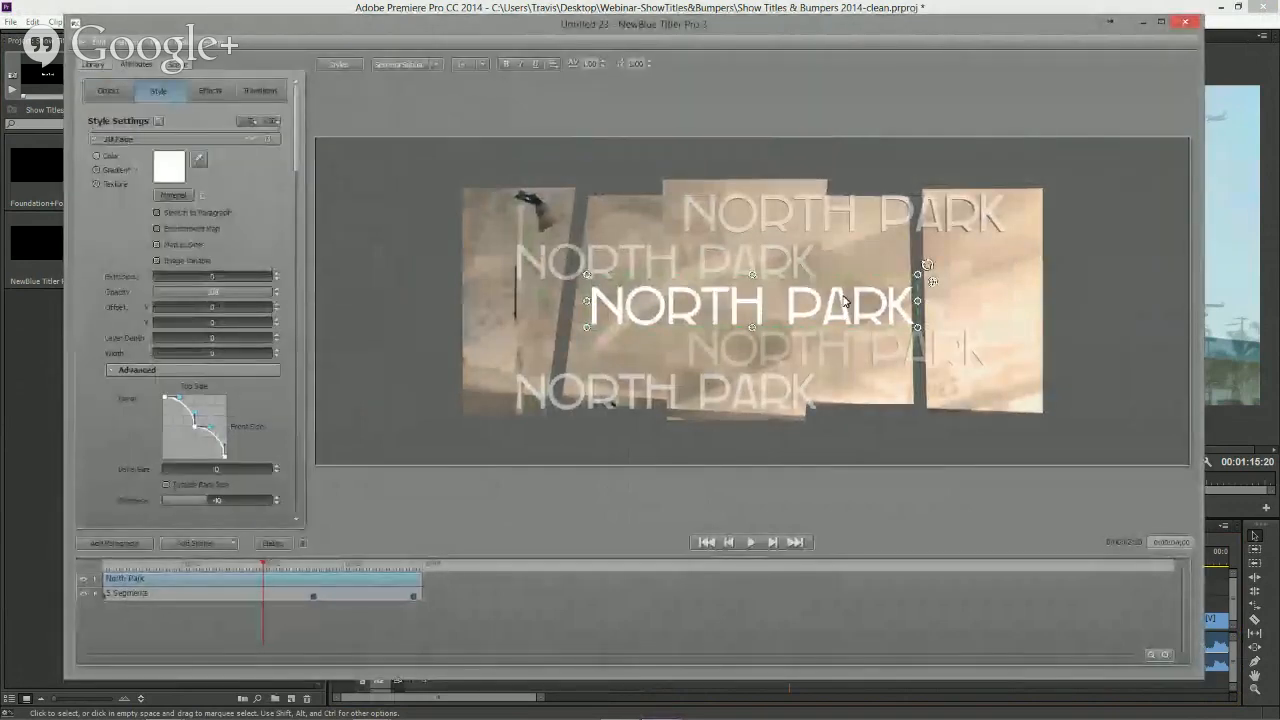
{"action": "left_click", "coordinate": [253, 122]}
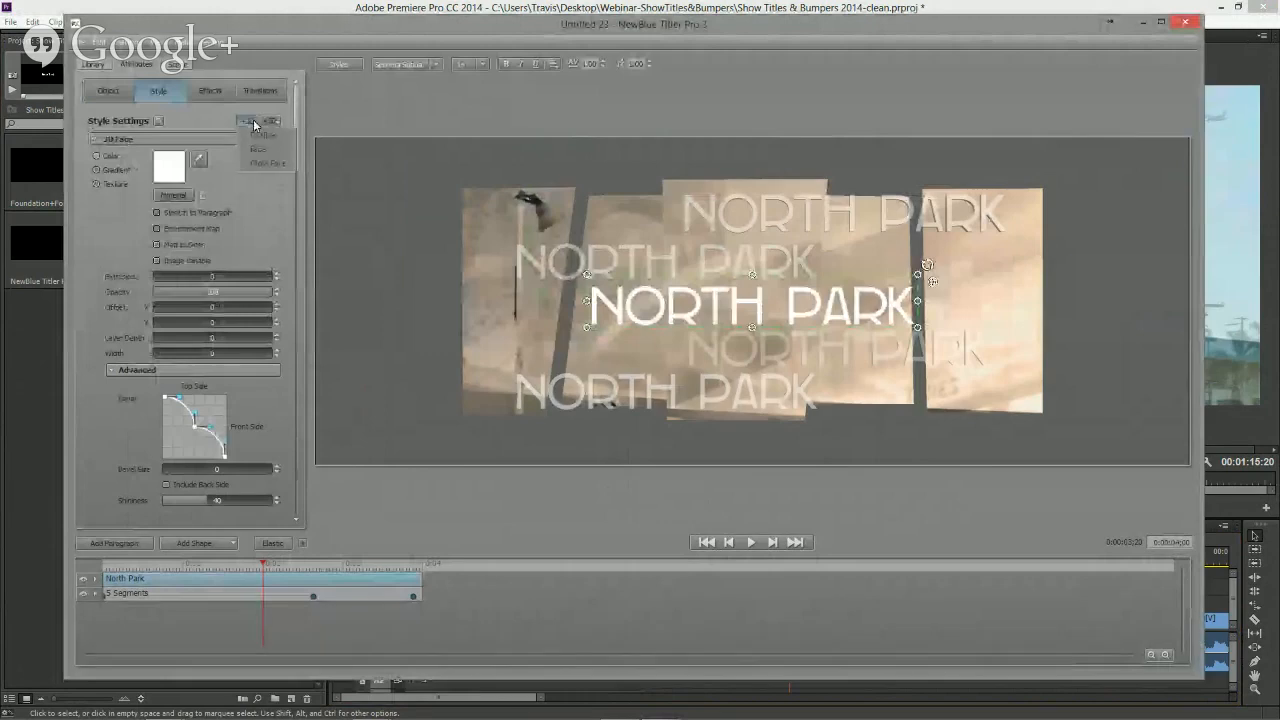
{"action": "left_click", "coordinate": [258, 136]}
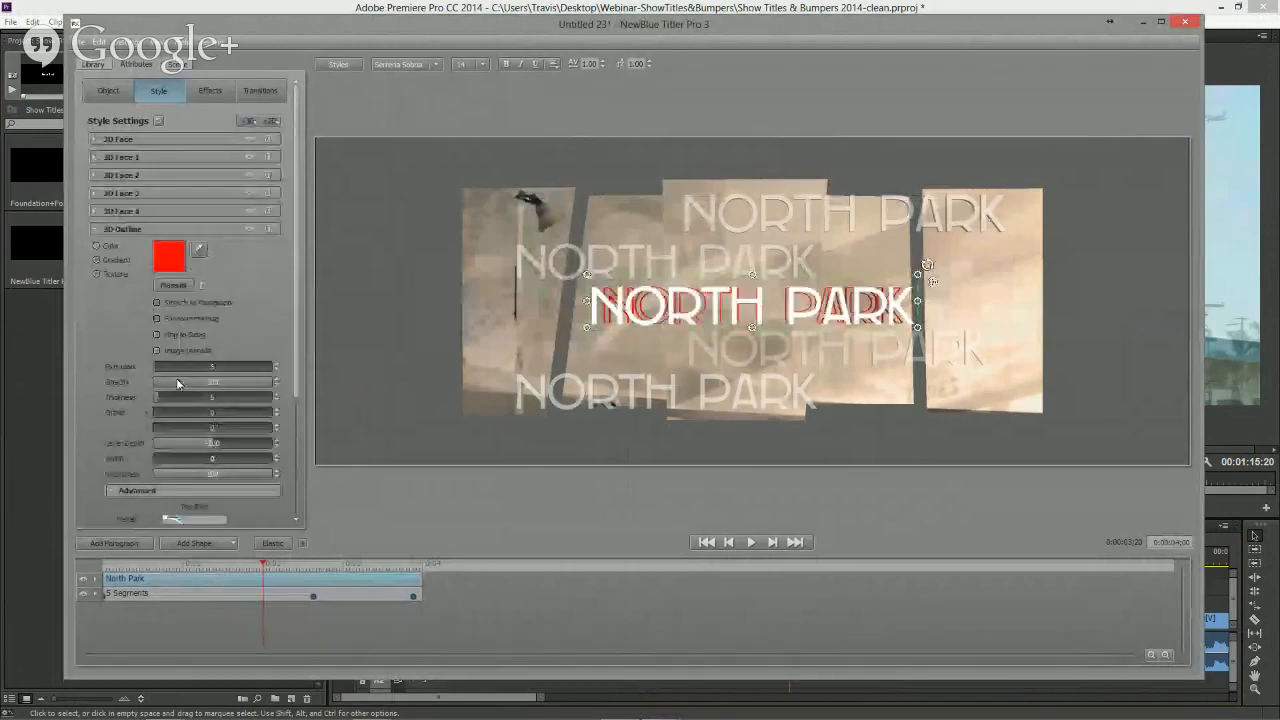
{"action": "left_click_drag", "start_coordinate": [162, 448], "coordinate": [171, 447]}
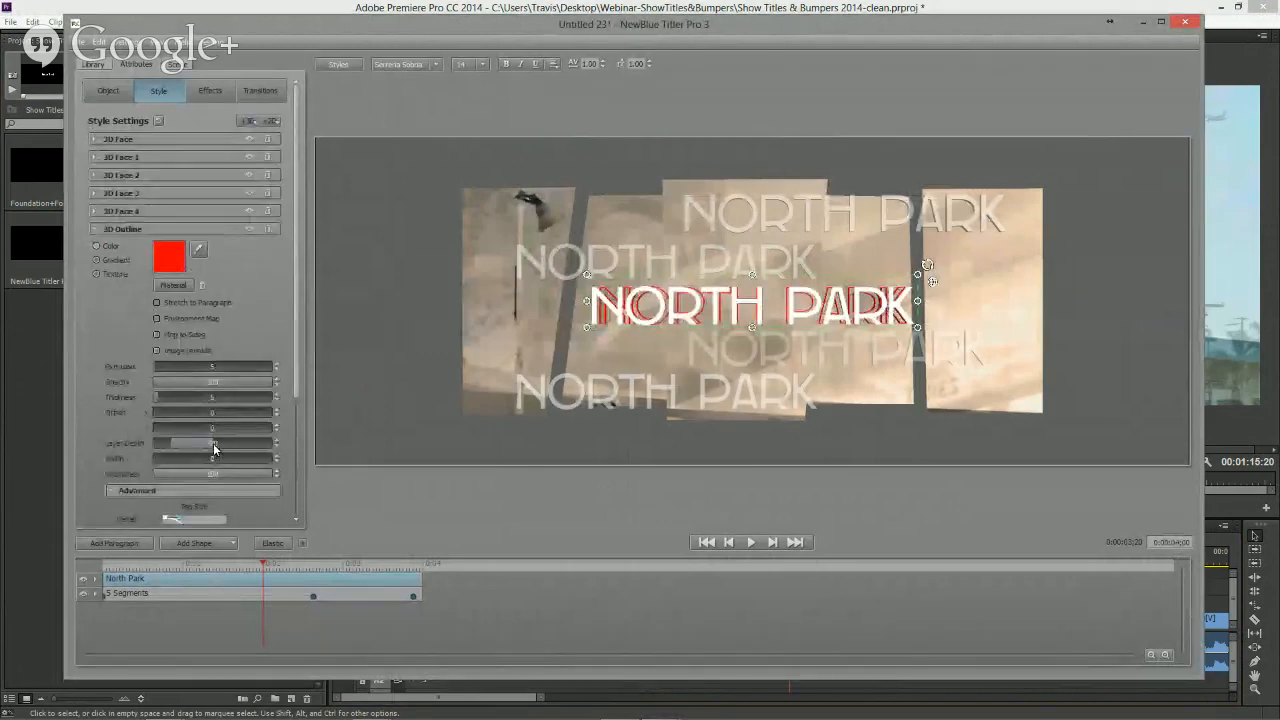
{"action": "left_click", "coordinate": [216, 443]}
{"action": "key", "text": "BackSpace"}
{"action": "key", "text": "BackSpace"}
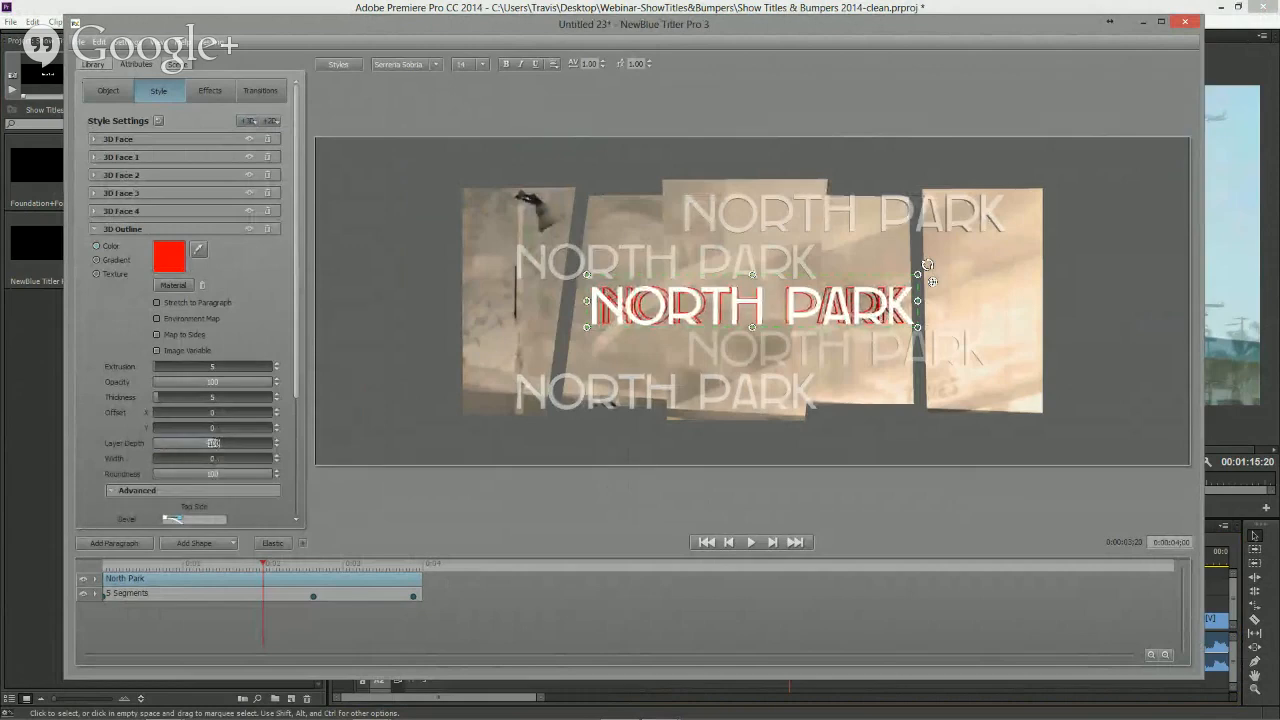
{"action": "type", "text": "0"}
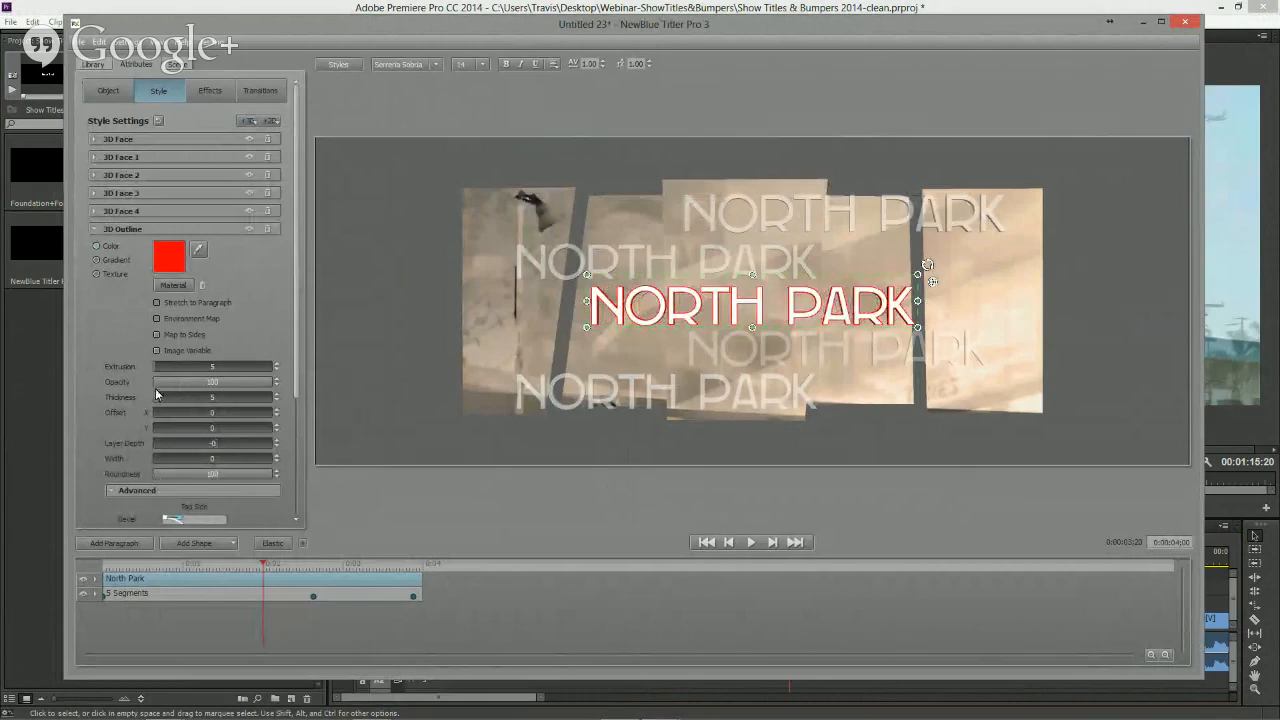
- Set the 3D Outline thickness to 3.6 and change the outline colour to dark grey
{"action": "mouse_move", "coordinate": [160, 397]}
{"action": "left_mouse_down"}
{"action": "mouse_move", "coordinate": [184, 396]}
{"action": "mouse_move", "coordinate": [156, 405]}
{"action": "left_mouse_up"}
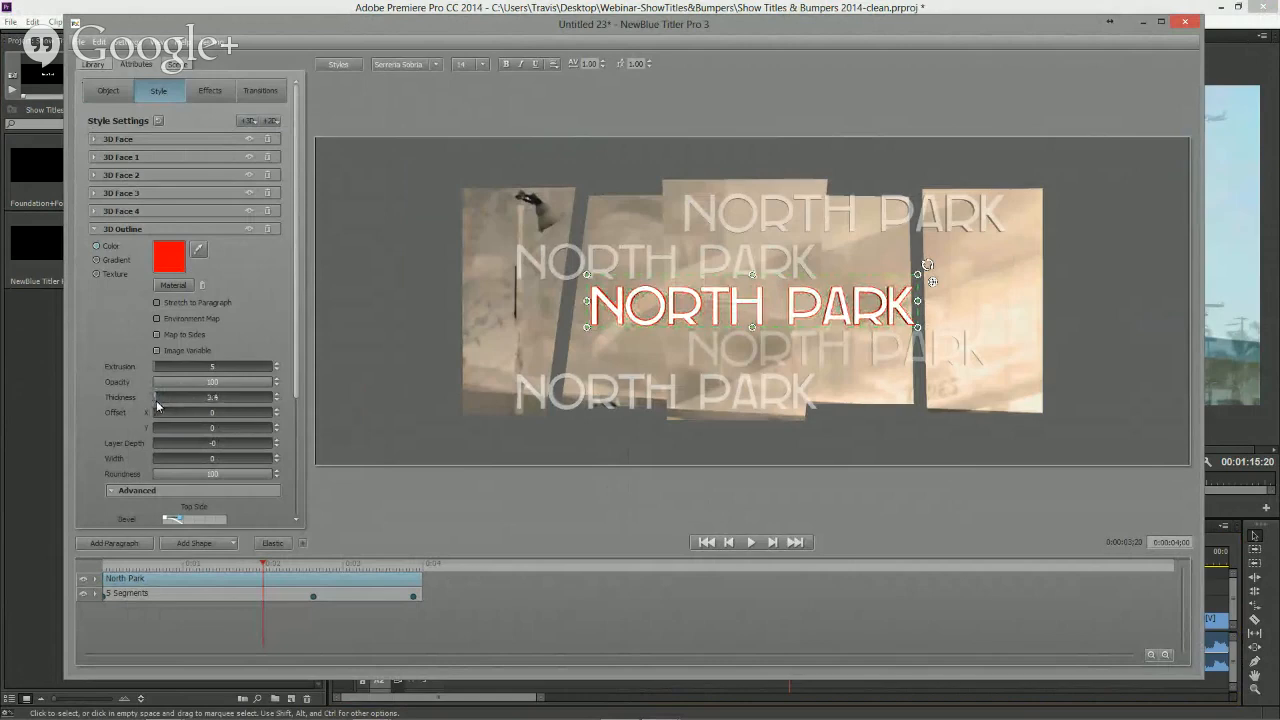
{"action": "left_click", "coordinate": [171, 260]}
{"action": "left_click", "coordinate": [252, 386]}
{"action": "left_click_drag", "start_coordinate": [303, 453], "coordinate": [224, 457]}
{"action": "left_click", "coordinate": [238, 486]}
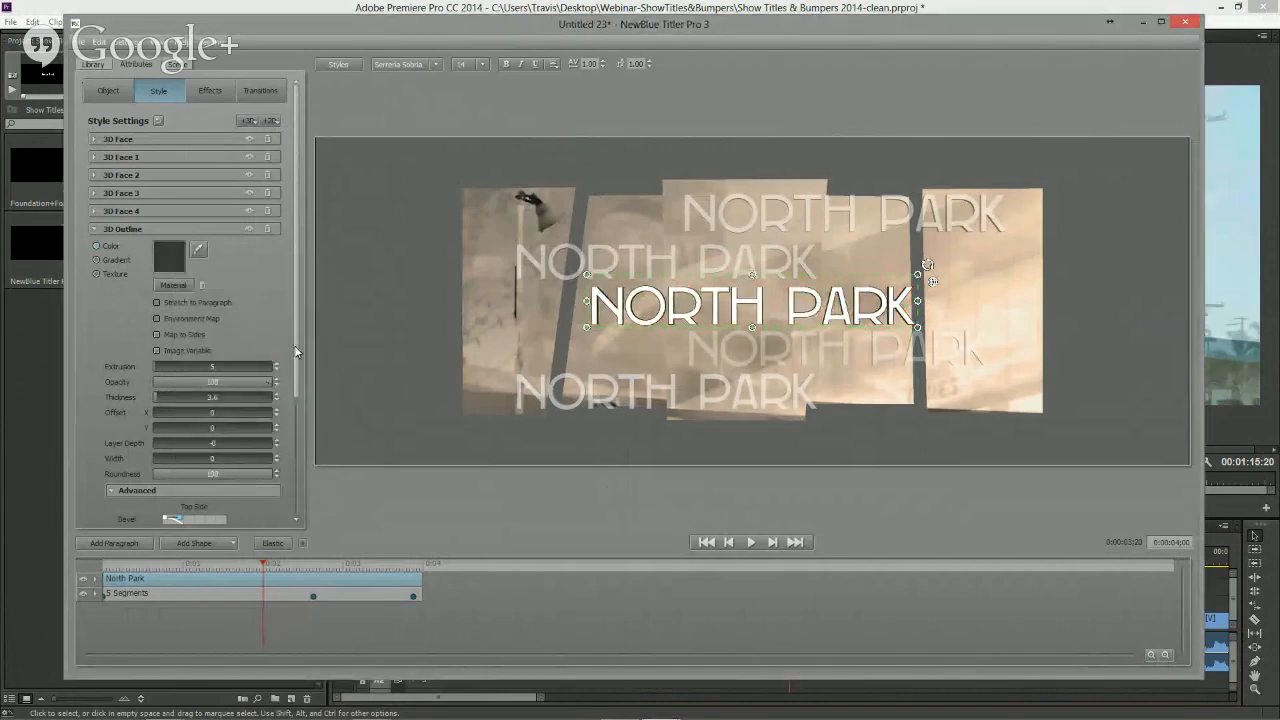
- Select the 5 Segments layer and, at its middle keyframe, scale the segments up to span nearly the full frame width
{"action": "left_click", "coordinate": [229, 592]}
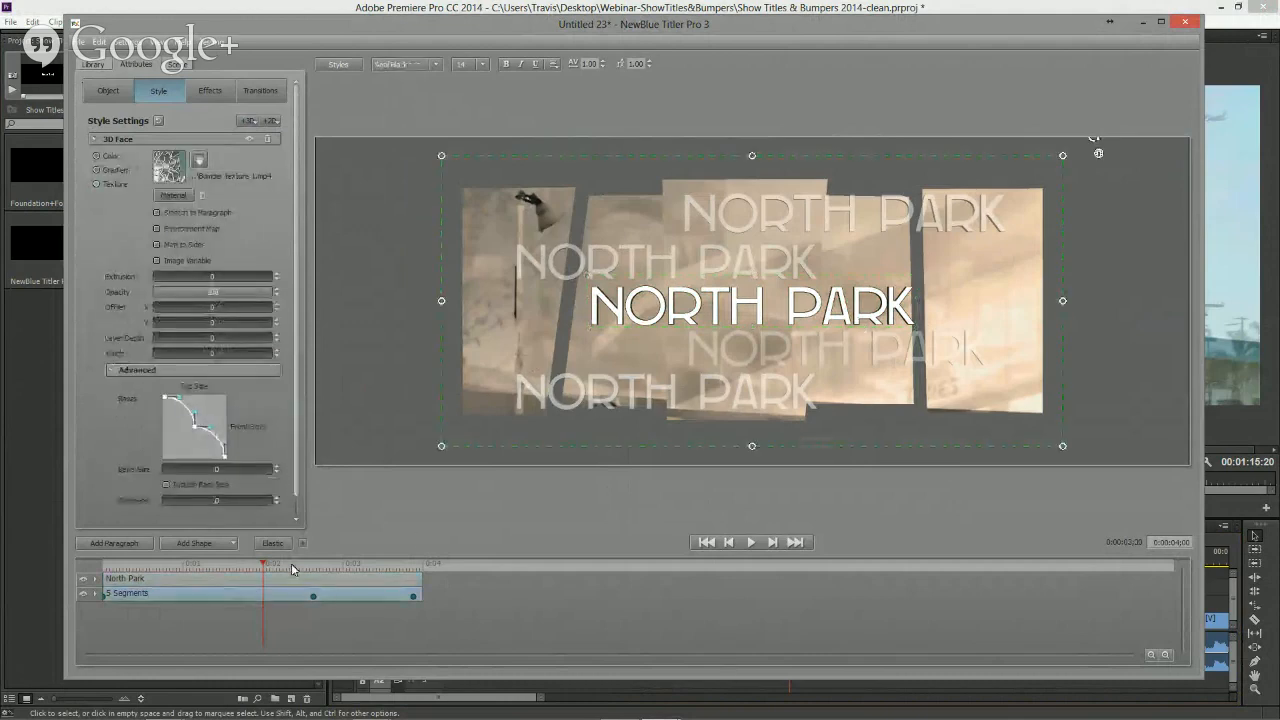
{"action": "left_click", "coordinate": [312, 595]}
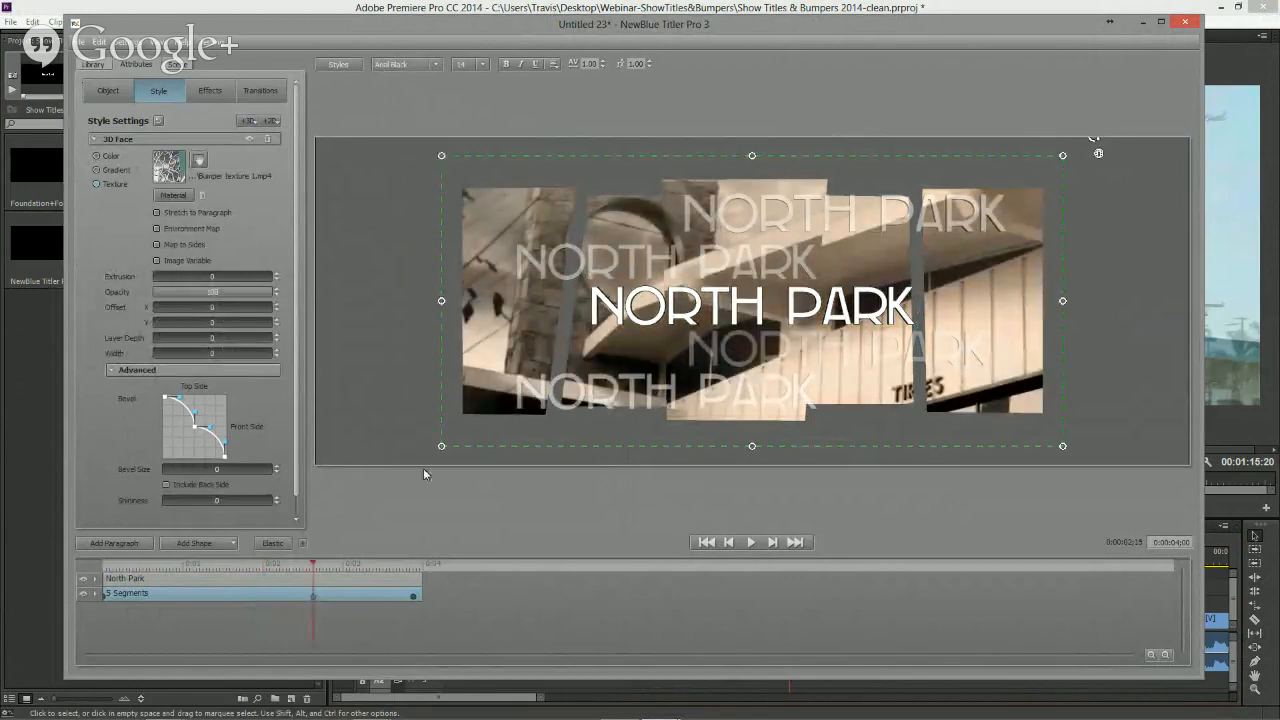
{"action": "left_click_drag", "start_coordinate": [441, 446], "coordinate": [349, 485]}
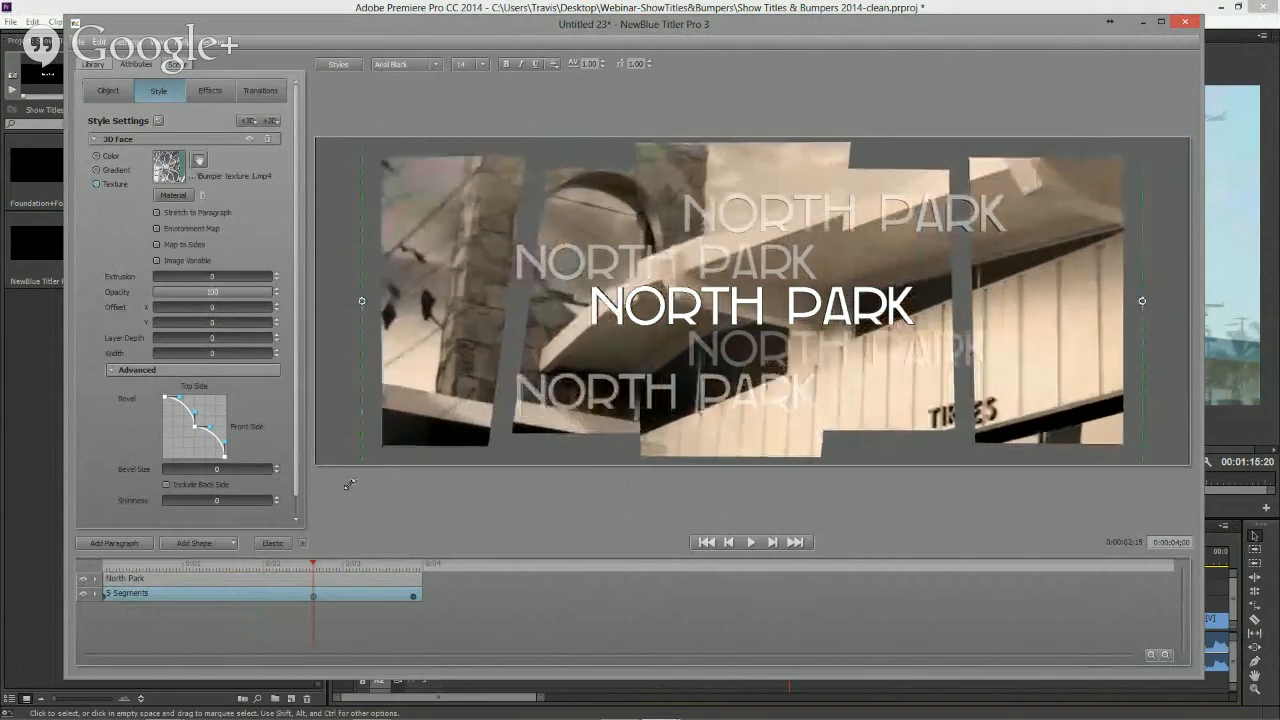
- Check the segments' keyframe list and play back the title animation
{"action": "left_click", "coordinate": [108, 90]}
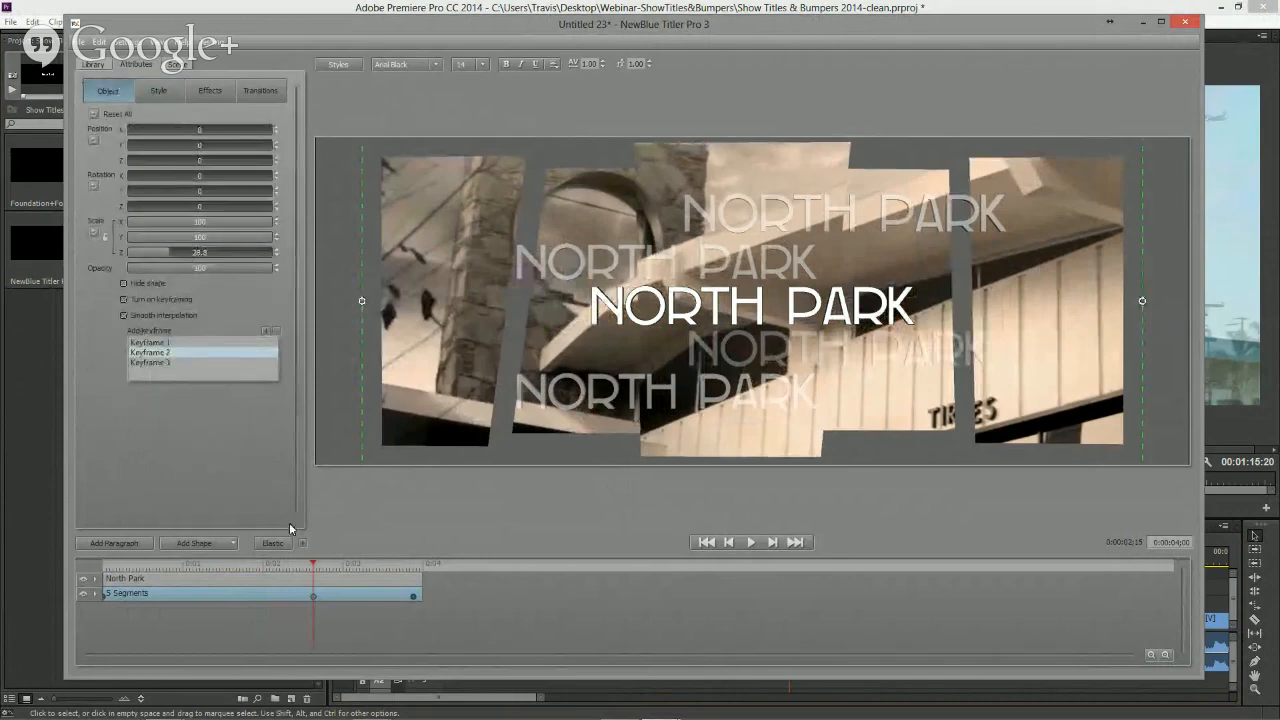
{"action": "left_click", "coordinate": [168, 344]}
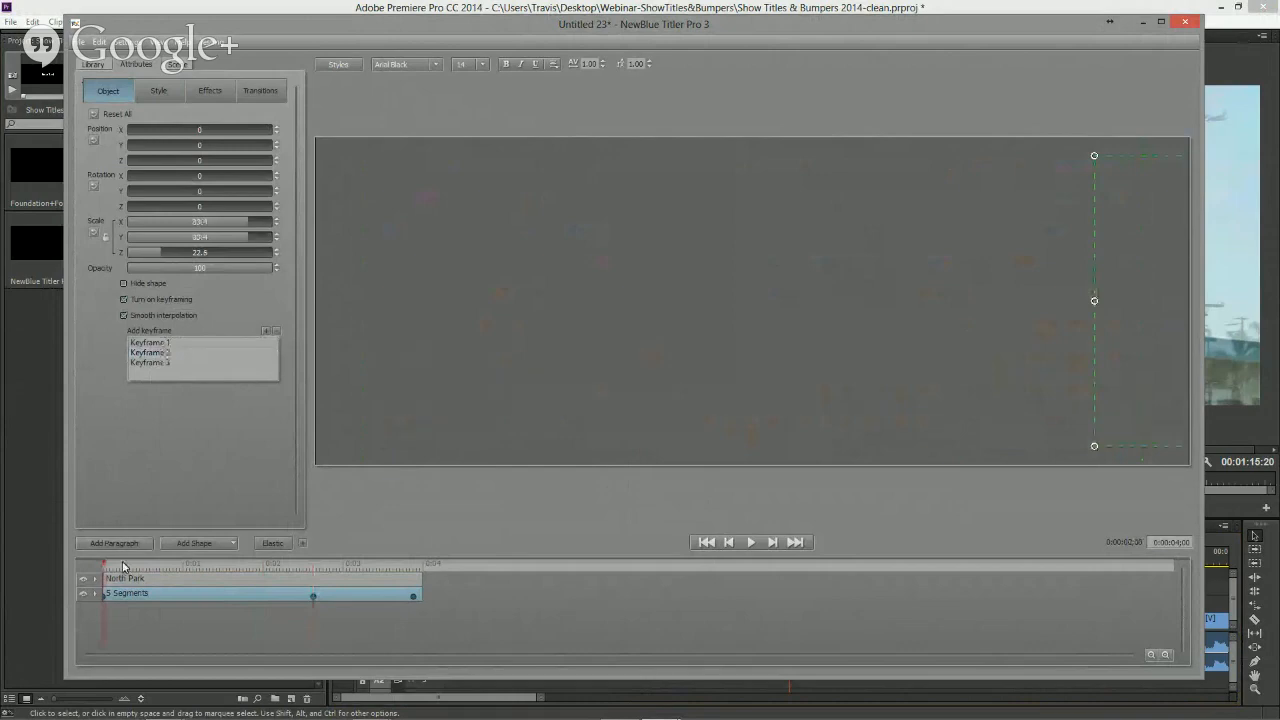
{"action": "key", "text": "space"}
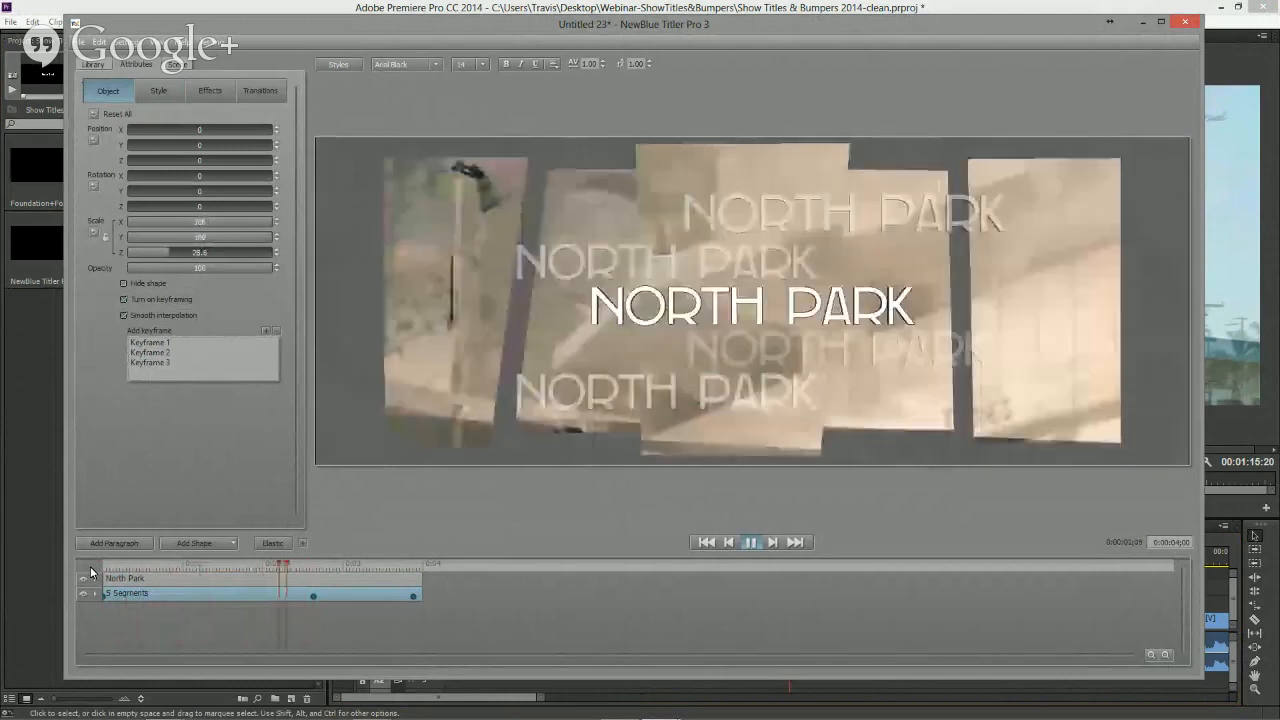
{"action": "key", "text": "space"}
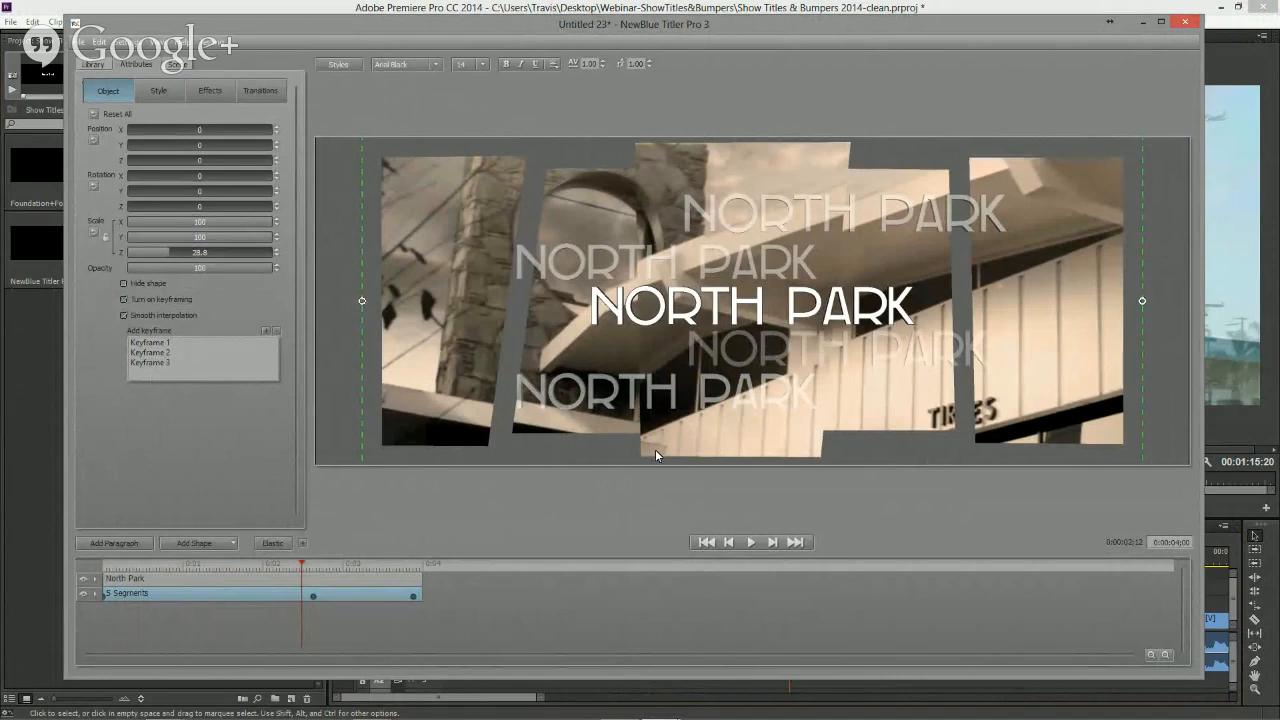
- Open the scene settings, expand Depth Of Field and enable it
{"action": "left_click", "coordinate": [177, 65]}
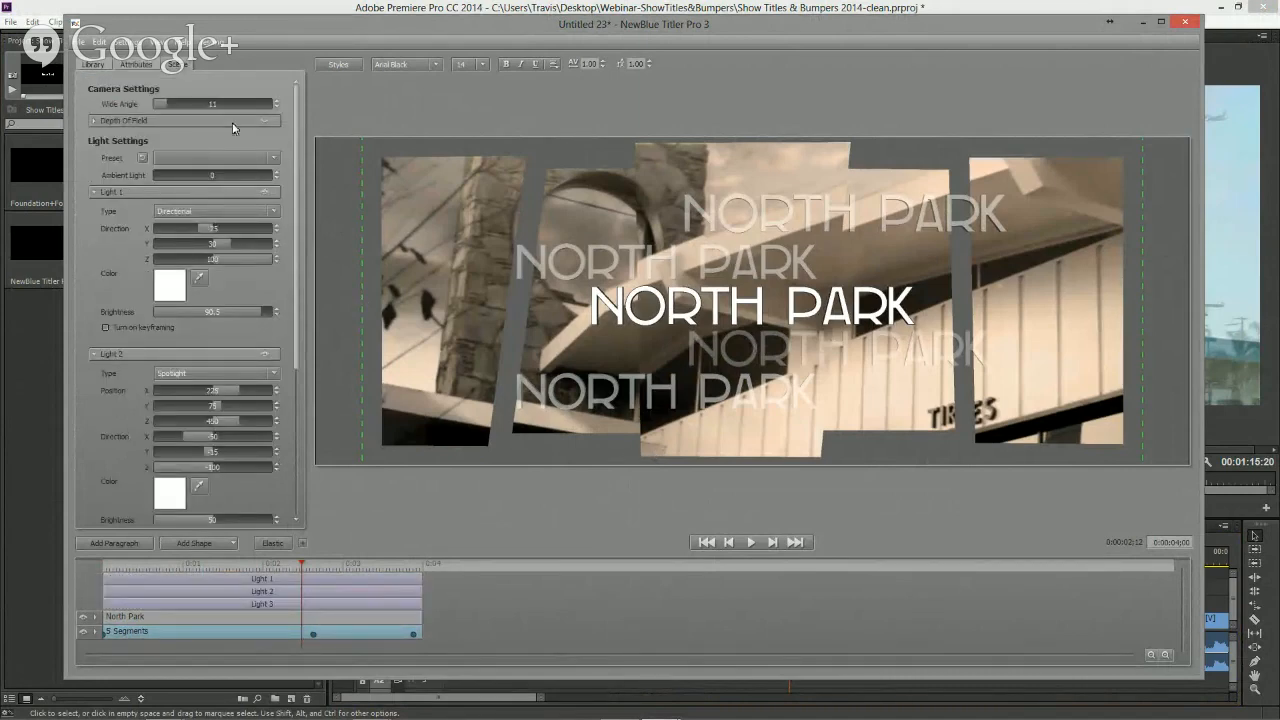
{"action": "left_click", "coordinate": [95, 120]}
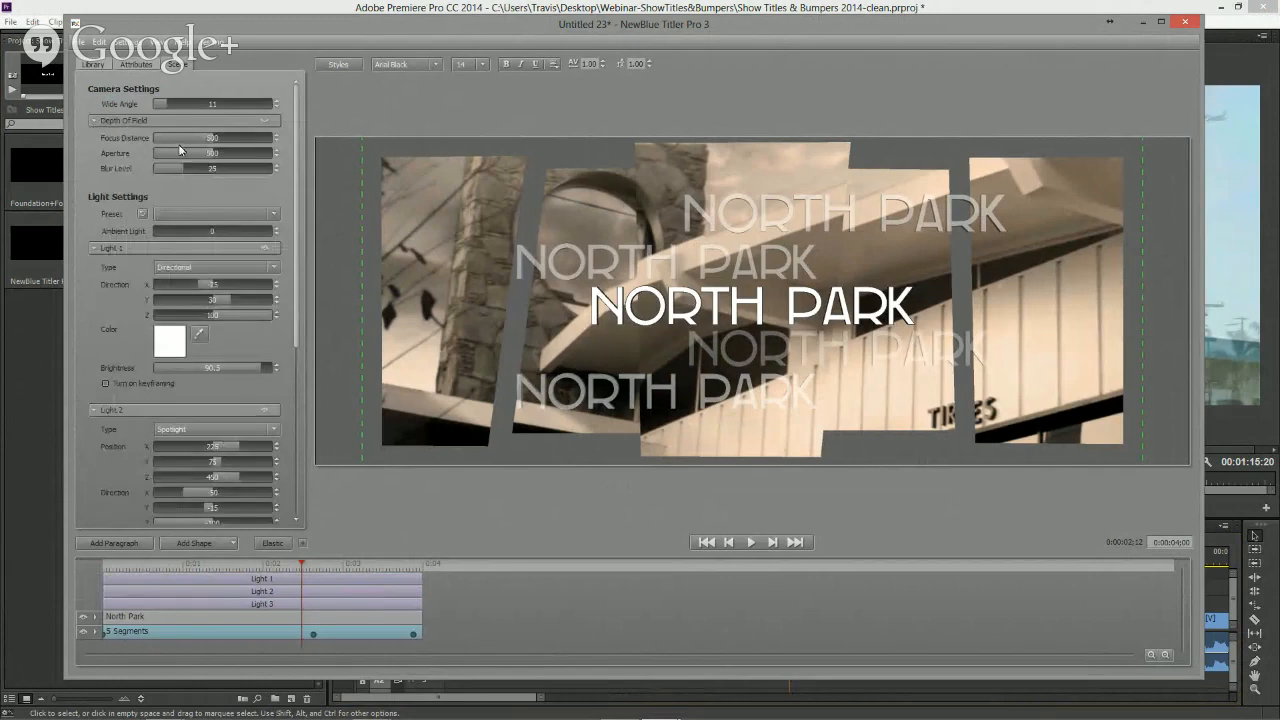
{"action": "left_click", "coordinate": [265, 121]}
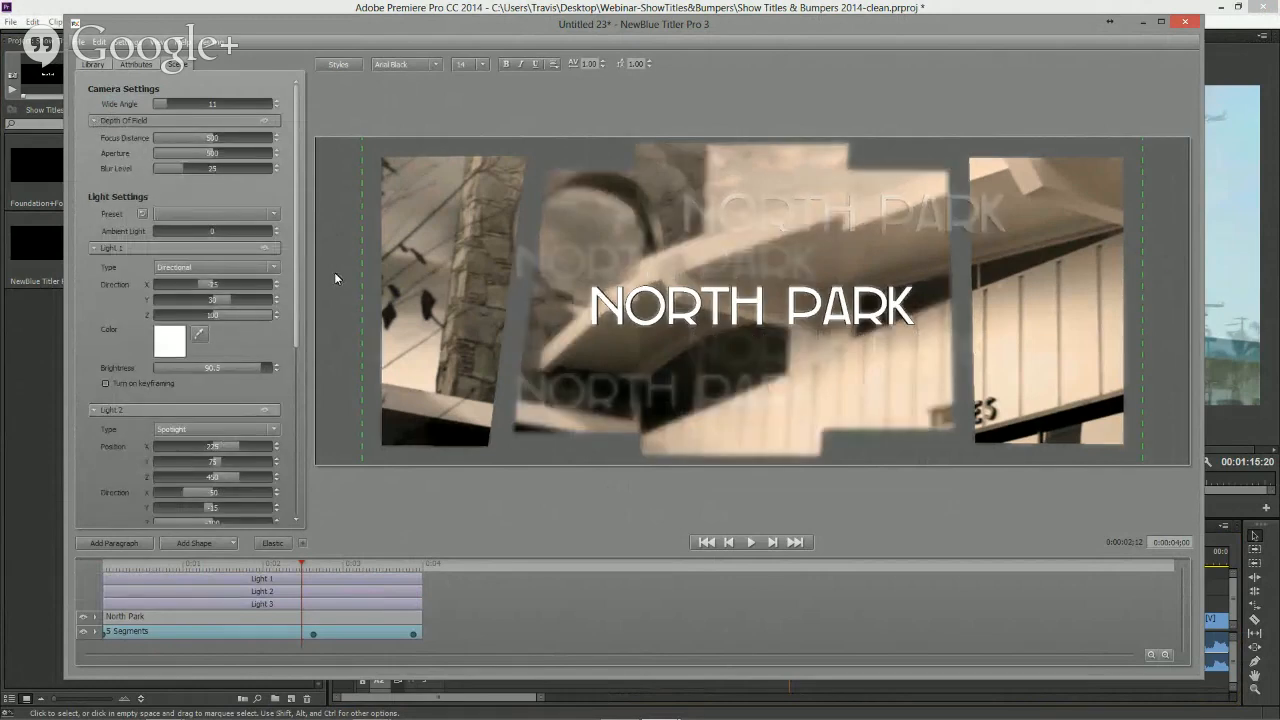
{"action": "left_click", "coordinate": [265, 121]}
{"action": "left_click", "coordinate": [265, 121]}
- Set the depth of field's Focus Distance to 500 and Aperture to about 427.4
{"action": "mouse_move", "coordinate": [212, 141]}
{"action": "left_mouse_down"}
{"action": "mouse_move", "coordinate": [236, 140]}
{"action": "mouse_move", "coordinate": [212, 143]}
{"action": "left_mouse_up"}
{"action": "type", "text": "500"}
{"action": "key", "text": "Return"}
{"action": "left_click", "coordinate": [211, 153]}
{"action": "type", "text": "0"}
{"action": "key", "text": "Return"}
{"action": "mouse_move", "coordinate": [87, 143]}
{"action": "left_mouse_down"}
{"action": "mouse_move", "coordinate": [76, 142]}
{"action": "mouse_move", "coordinate": [103, 144]}
{"action": "mouse_move", "coordinate": [82, 146]}
{"action": "left_mouse_up"}
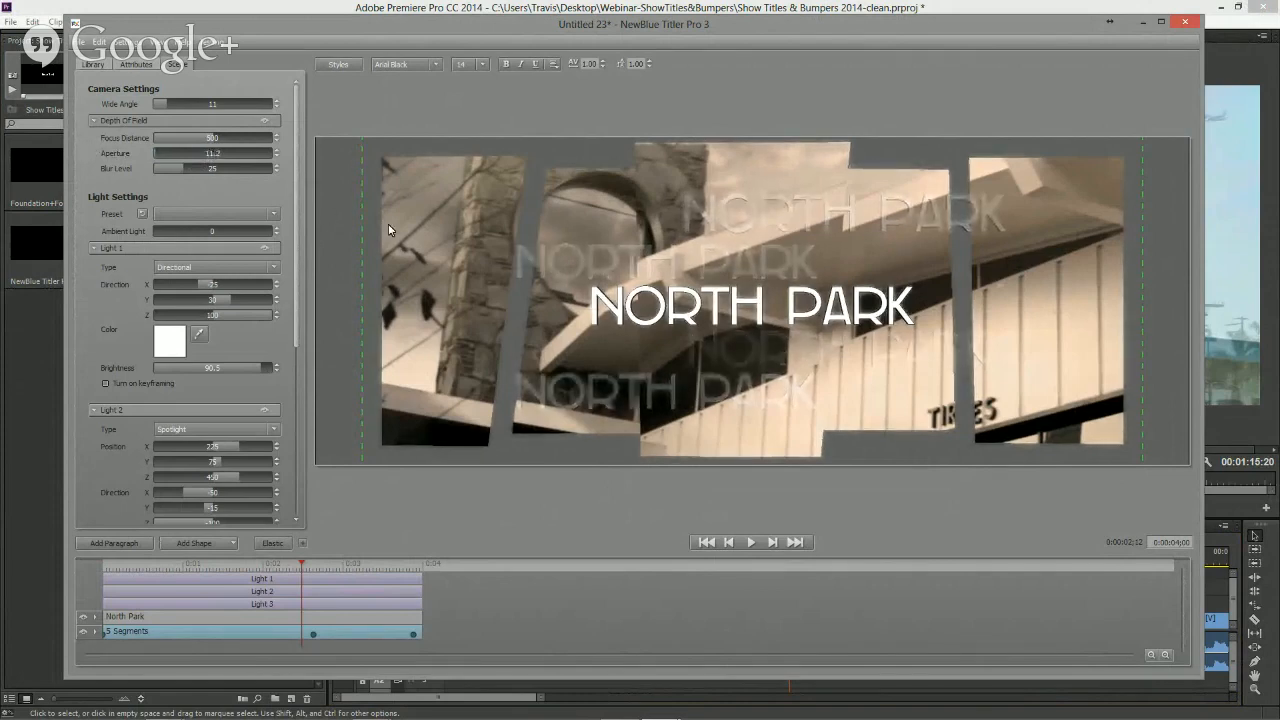
{"action": "left_click_drag", "start_coordinate": [162, 156], "coordinate": [266, 163]}
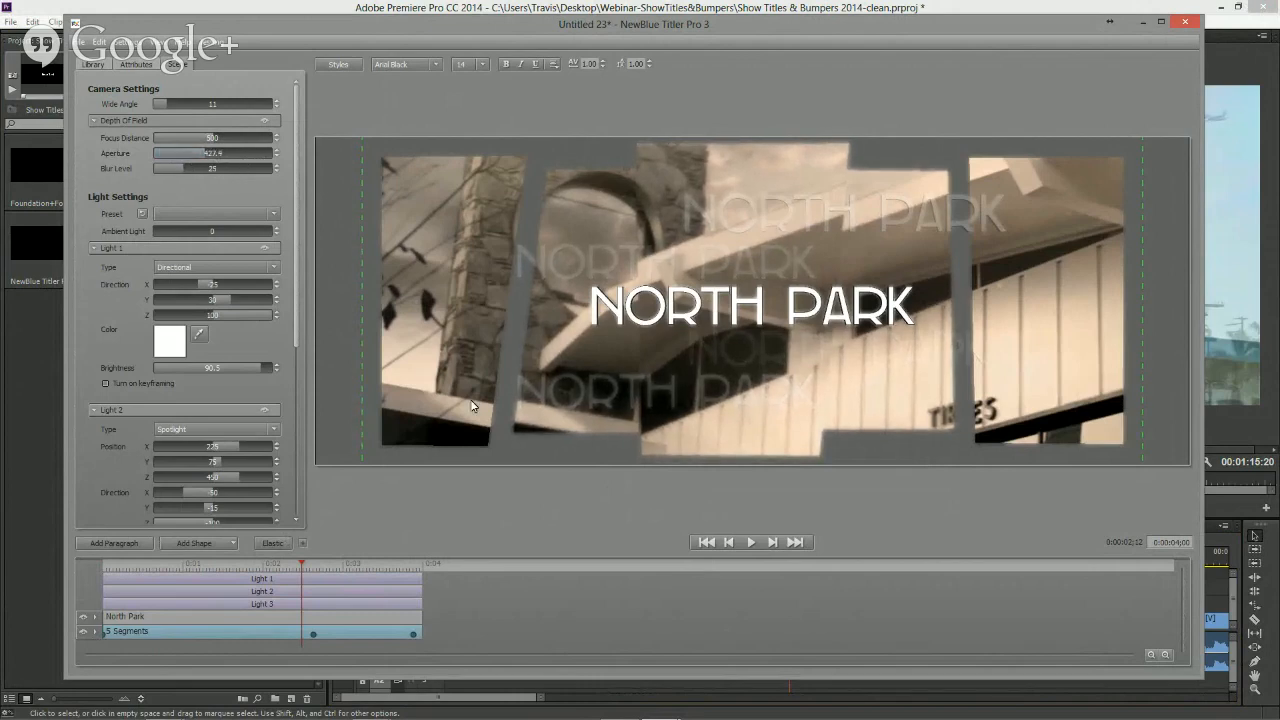
- Close the Title Designer and apply the changes to the template
{"action": "mouse_move", "coordinate": [302, 567]}
{"action": "left_mouse_down"}
{"action": "mouse_move", "coordinate": [251, 571]}
{"action": "mouse_move", "coordinate": [397, 578]}
{"action": "mouse_move", "coordinate": [255, 590]}
{"action": "mouse_move", "coordinate": [313, 590]}
{"action": "left_mouse_up"}
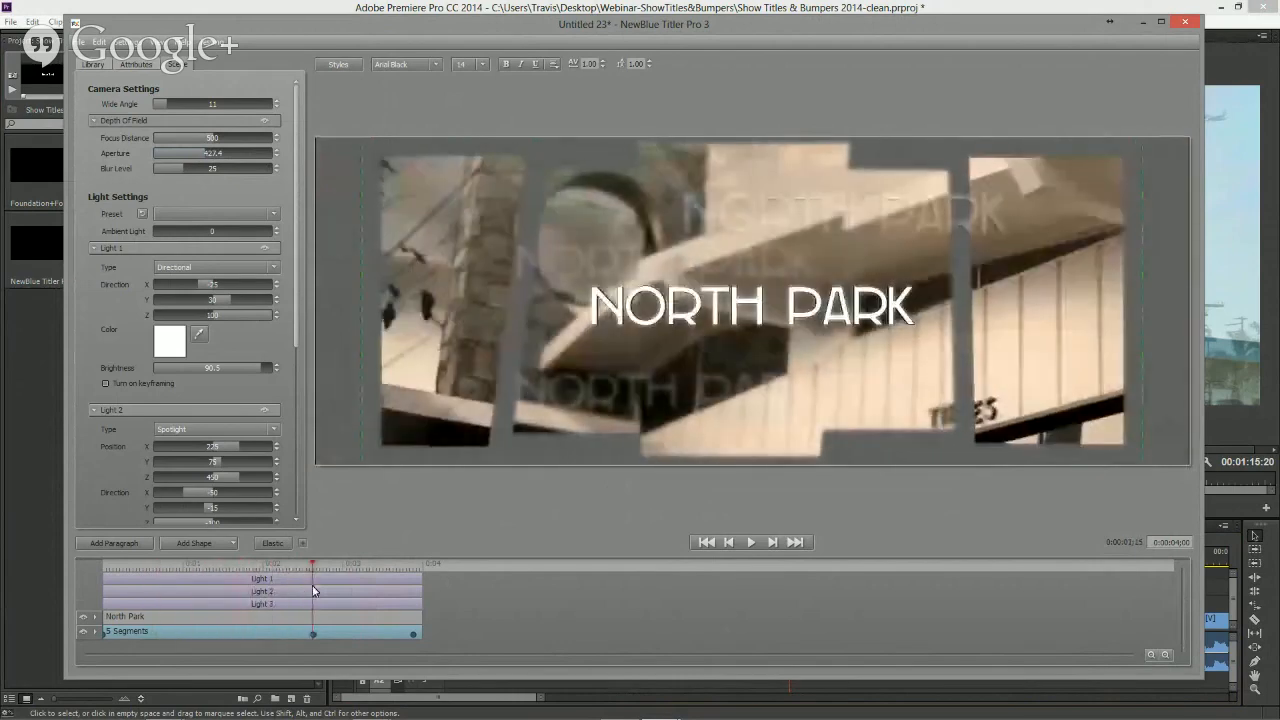
{"action": "left_click", "coordinate": [1185, 24]}
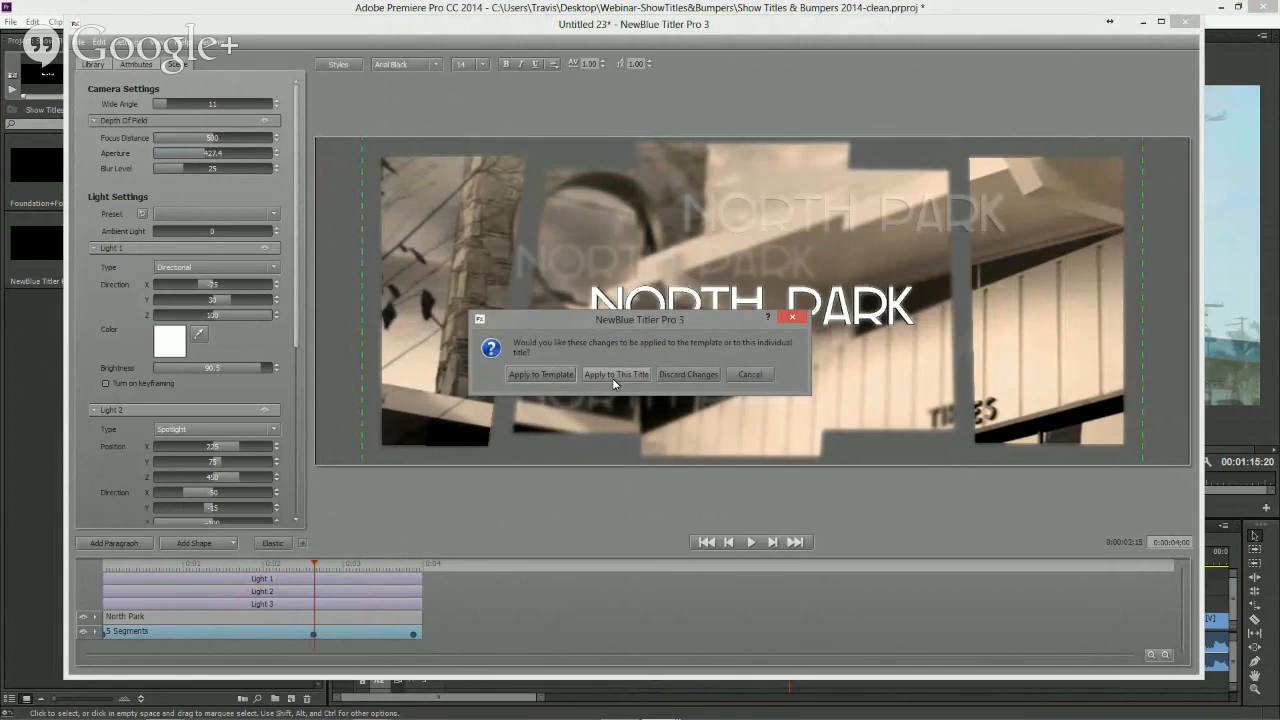
{"action": "left_click", "coordinate": [556, 375]}
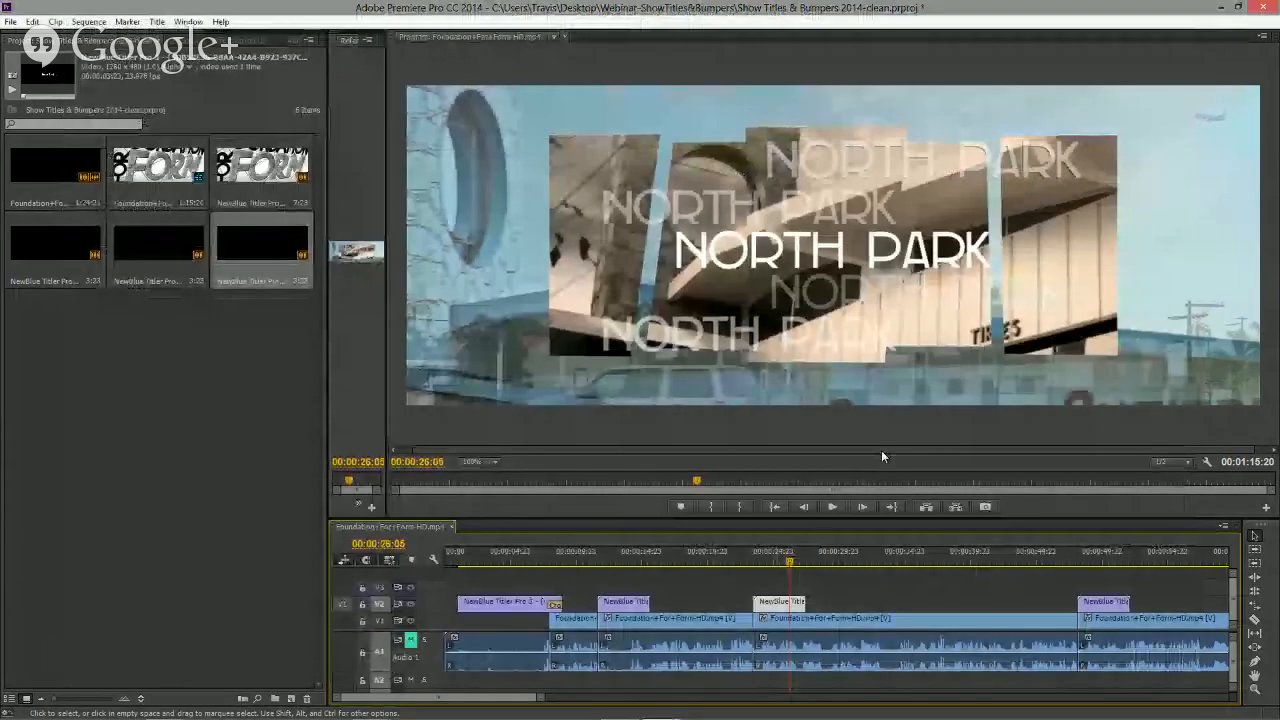
- Scrub and play the sequence to preview the updated Hillcrest, North Park and University titles
{"action": "left_click", "coordinate": [793, 563]}
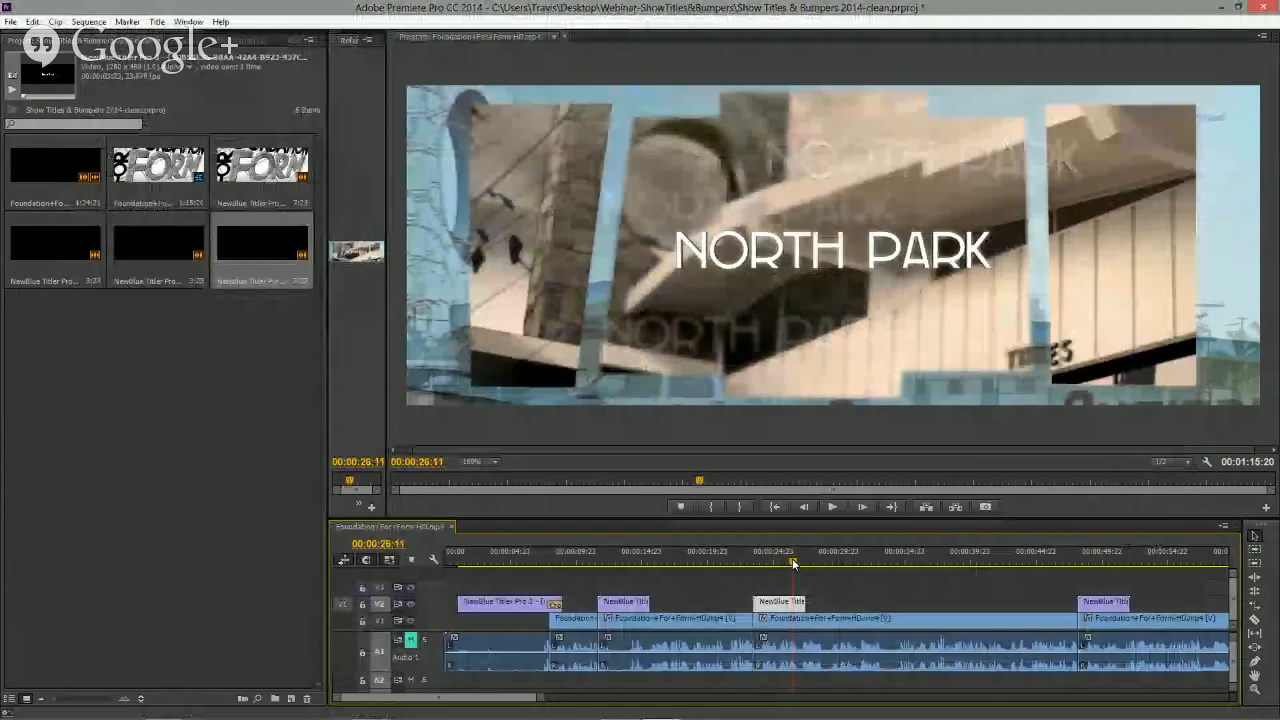
{"action": "left_click_drag", "start_coordinate": [793, 563], "coordinate": [620, 563]}
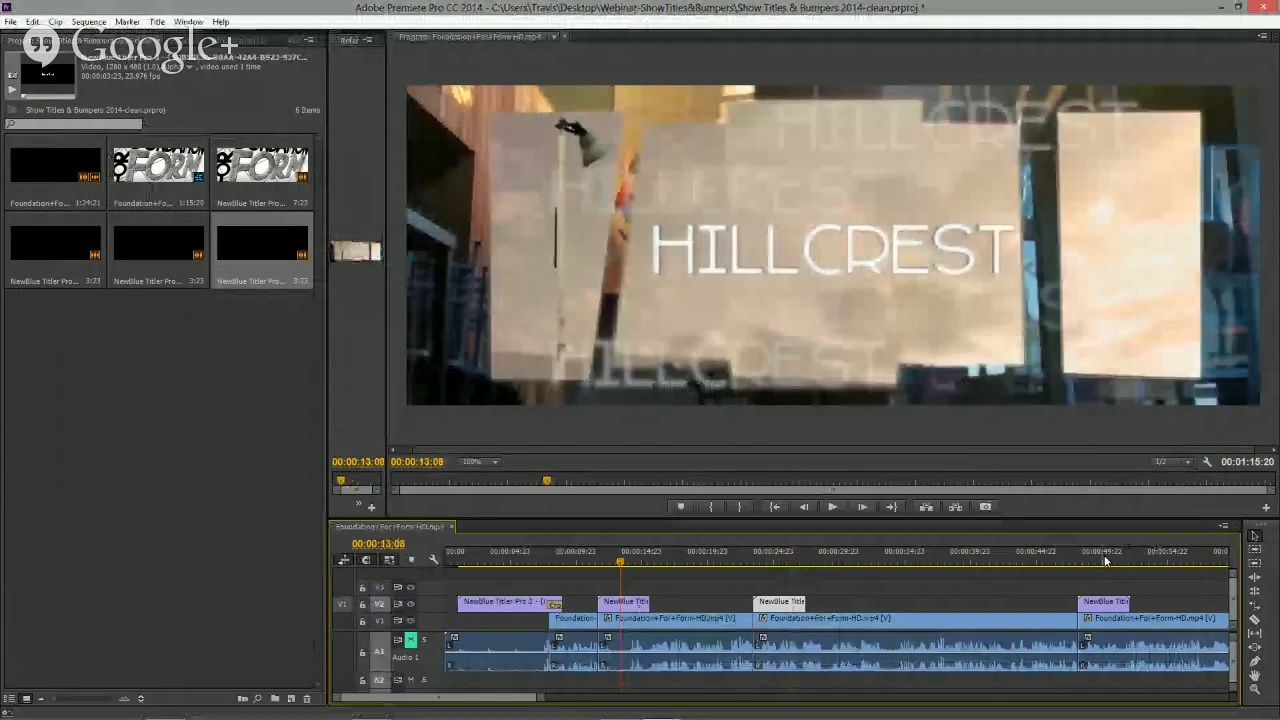
{"action": "left_click", "coordinate": [1061, 560]}
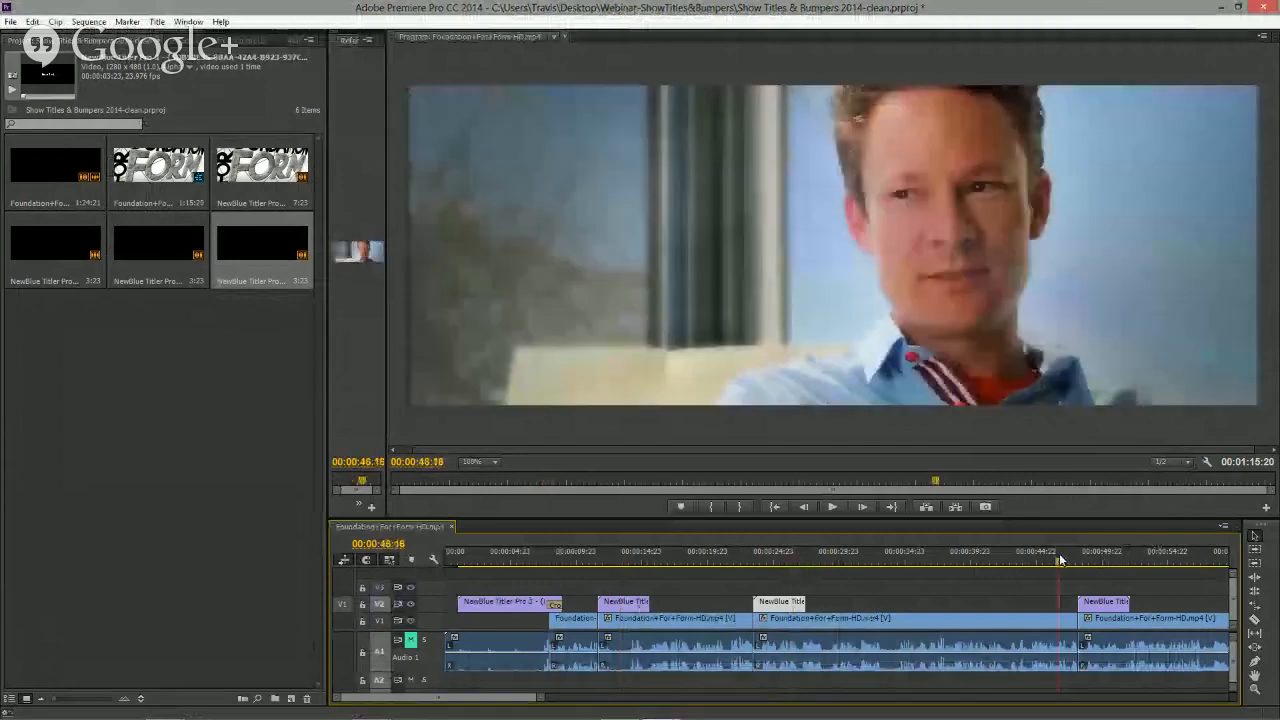
{"action": "key", "text": "space"}
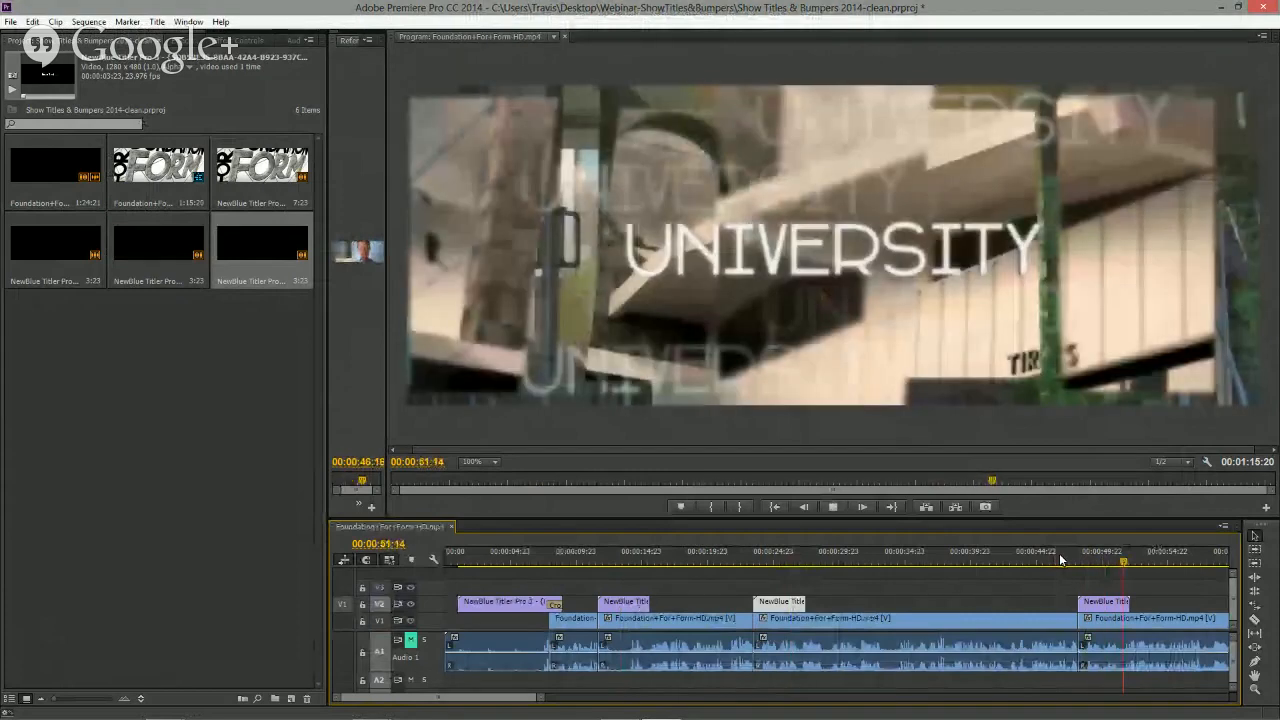
{"action": "left_click", "coordinate": [1094, 560]}
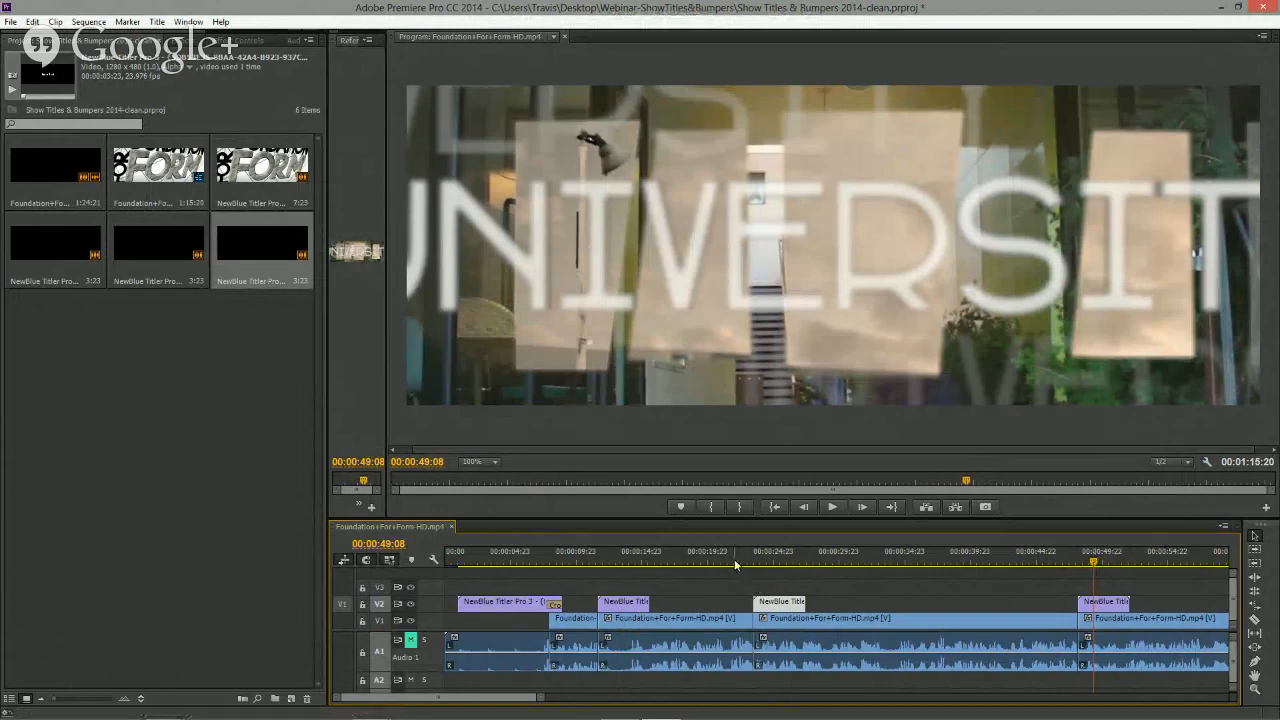
- Open the University title in the designer, close it discarding changes, and close Quick Edit
{"action": "double_click", "coordinate": [1100, 602]}
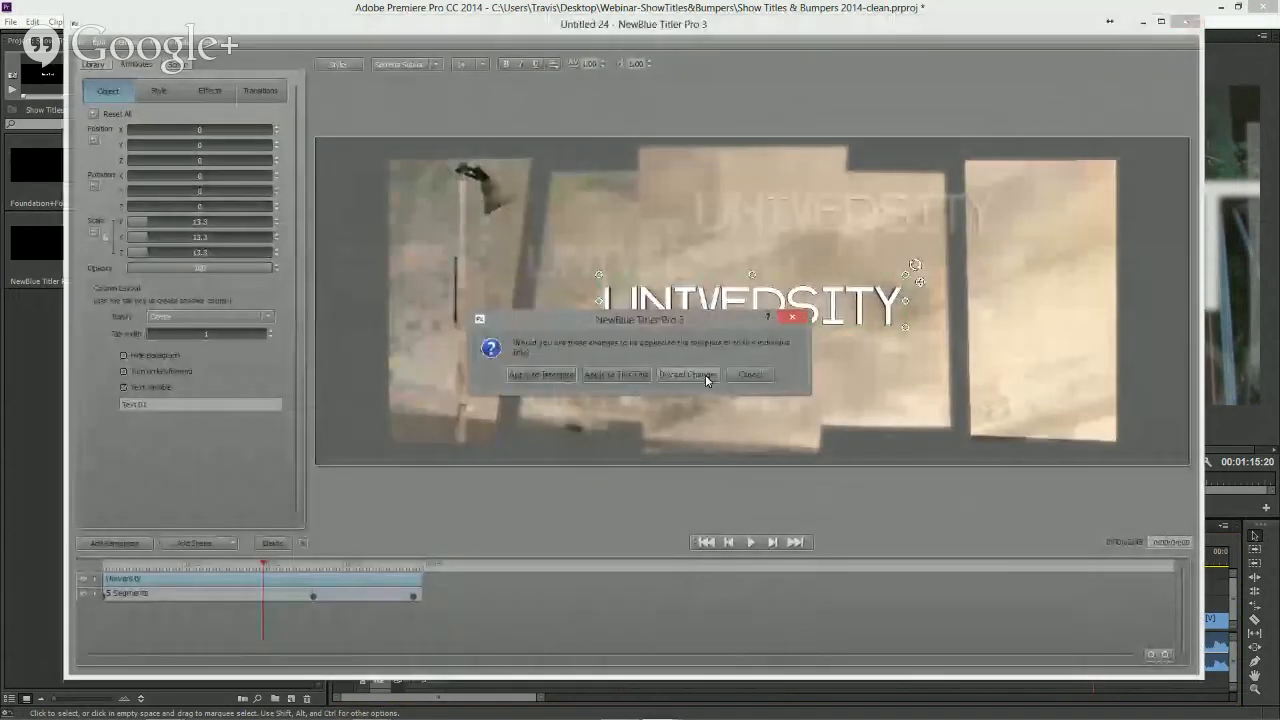
{"action": "left_click", "coordinate": [705, 374]}
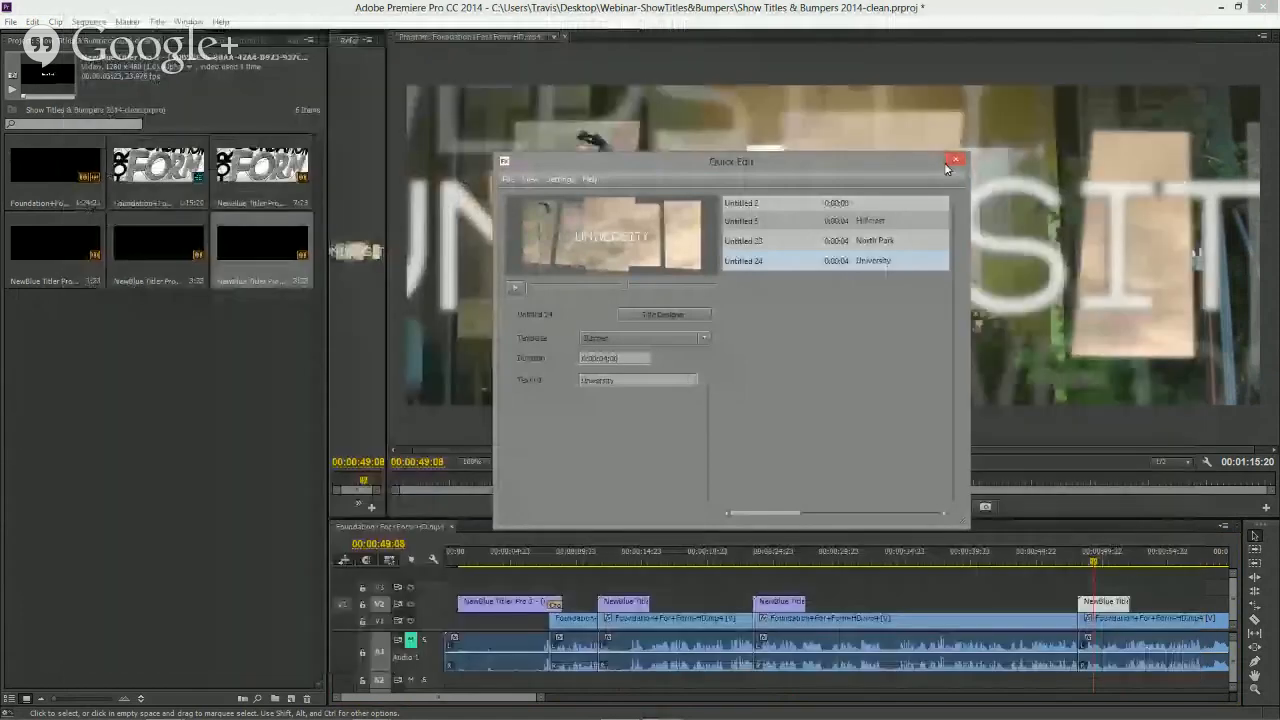
{"action": "left_click", "coordinate": [948, 162]}
- Create a new NewBlue Titler Pro 3 synthetic item at default settings and open it in the Title Designer
{"action": "left_click", "coordinate": [289, 700]}
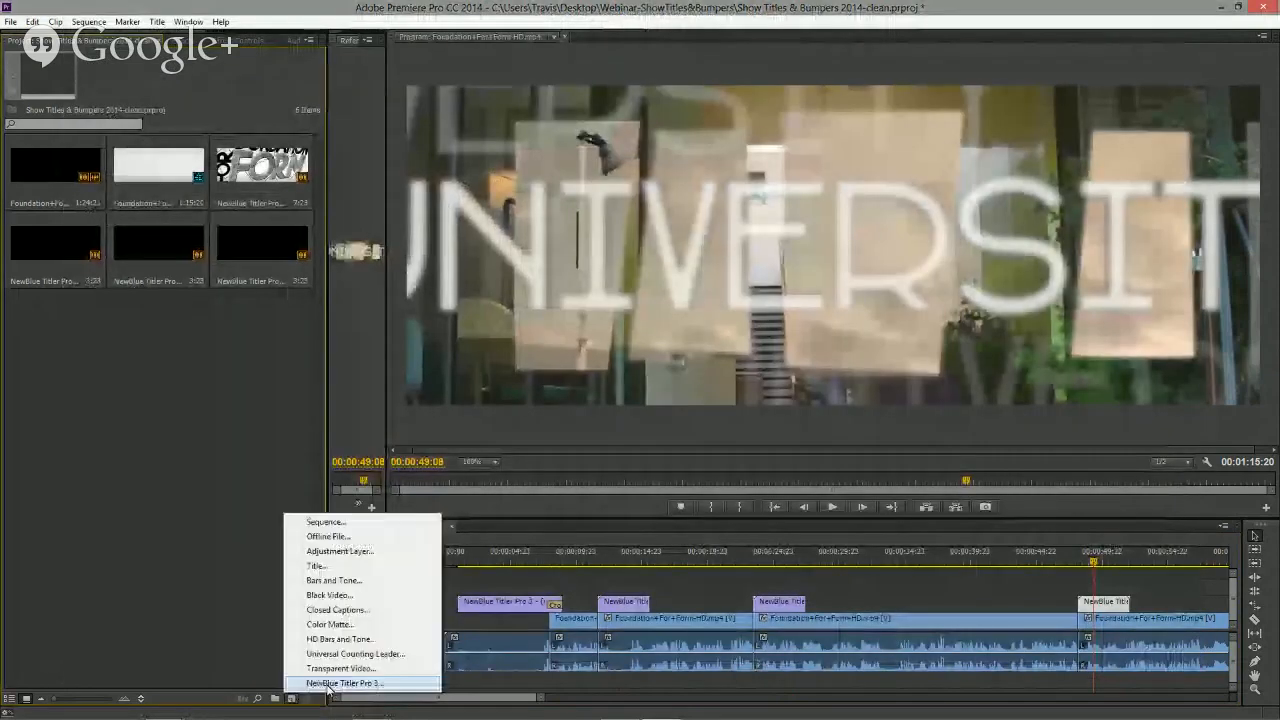
{"action": "left_click", "coordinate": [328, 684]}
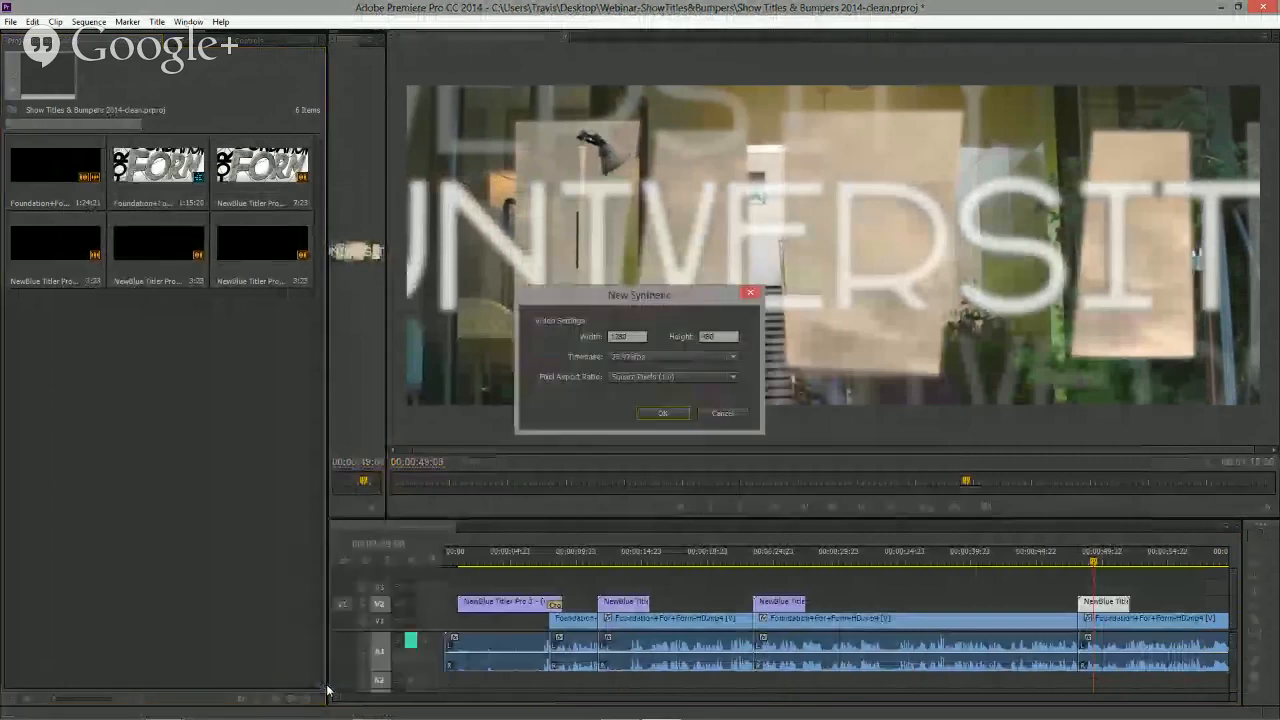
{"action": "left_click", "coordinate": [660, 414]}
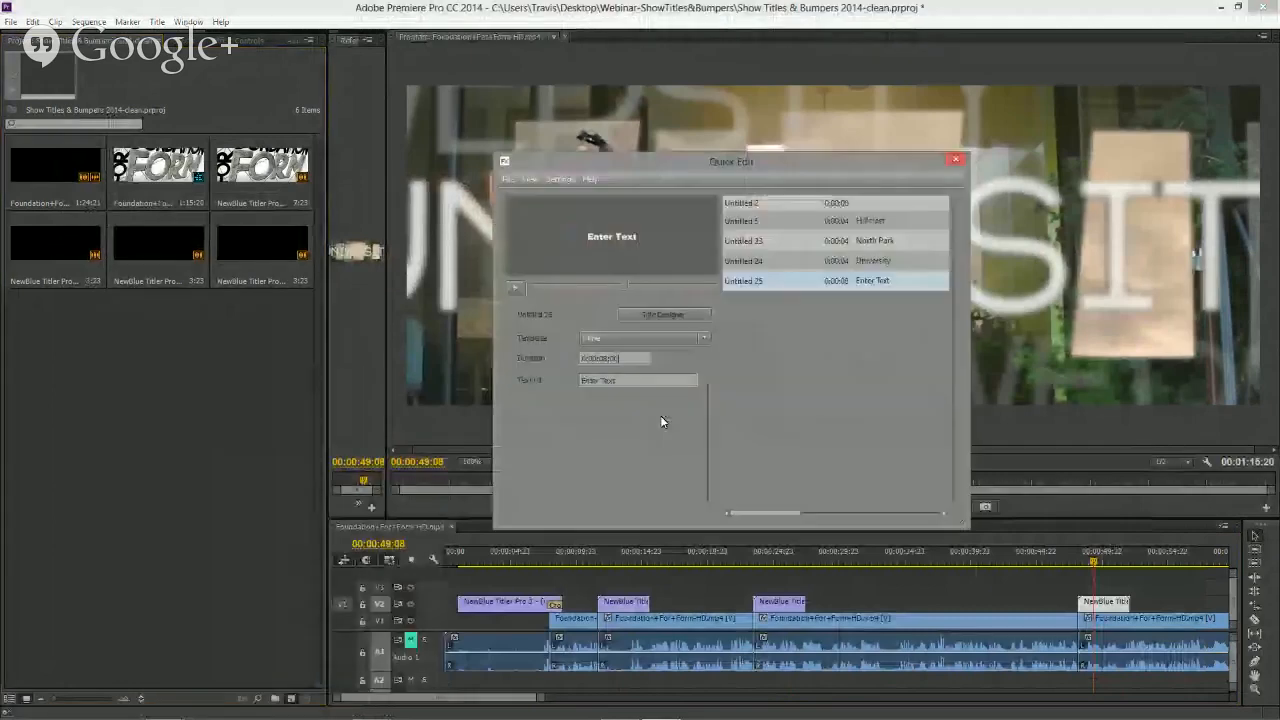
{"action": "left_click", "coordinate": [664, 315]}
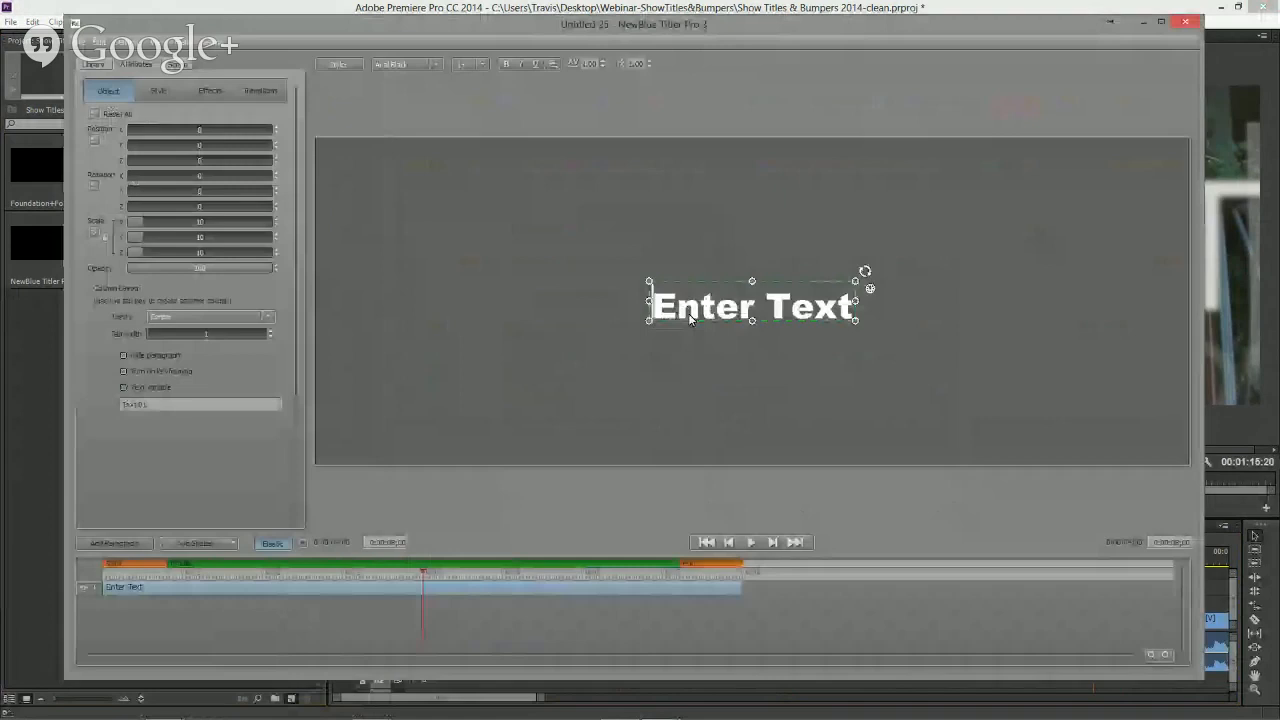
- Load the Cobalt lower-third template from the OnAir Collection project templates into the new title
{"action": "left_click", "coordinate": [92, 65]}
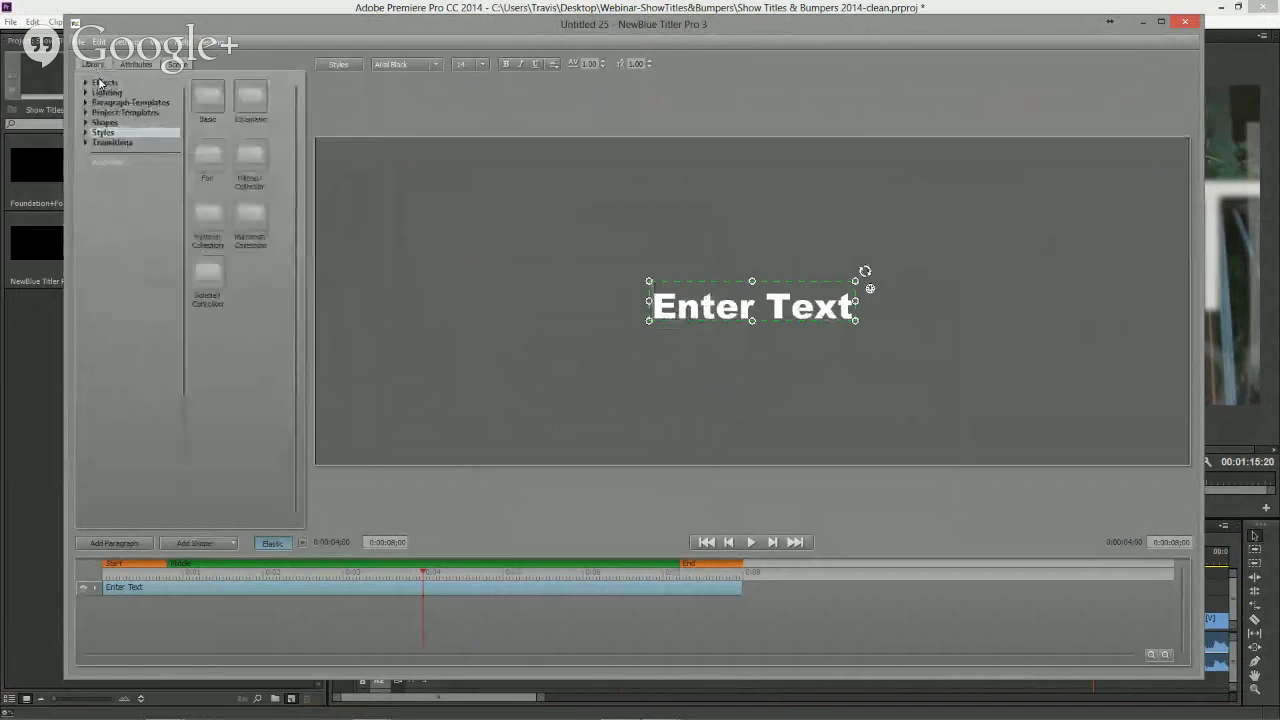
{"action": "left_click", "coordinate": [86, 112]}
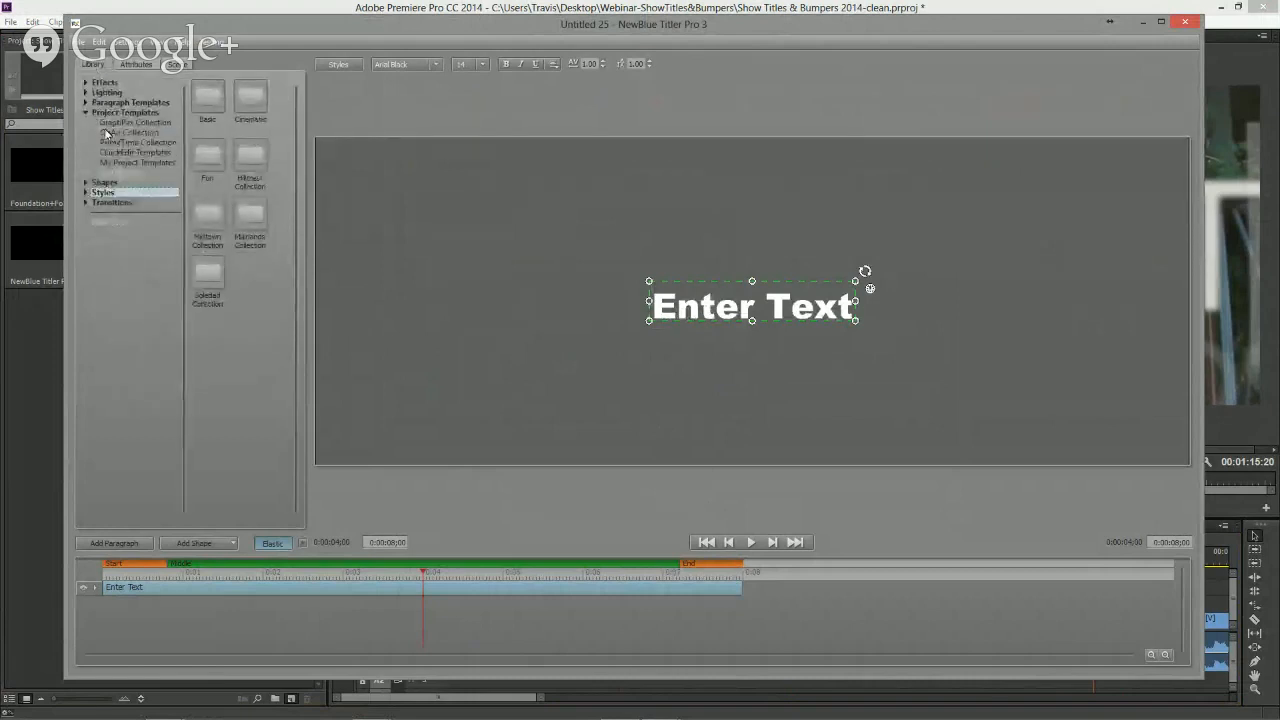
{"action": "left_click", "coordinate": [113, 132]}
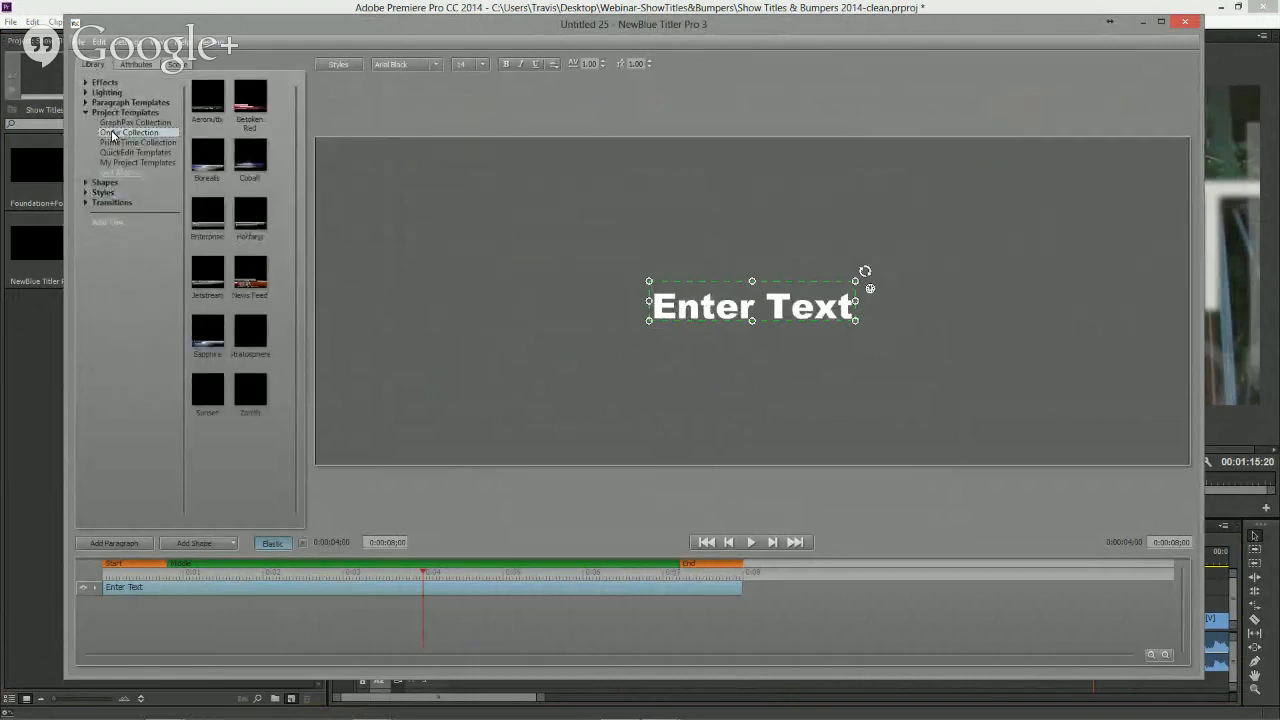
{"action": "double_click", "coordinate": [257, 164]}
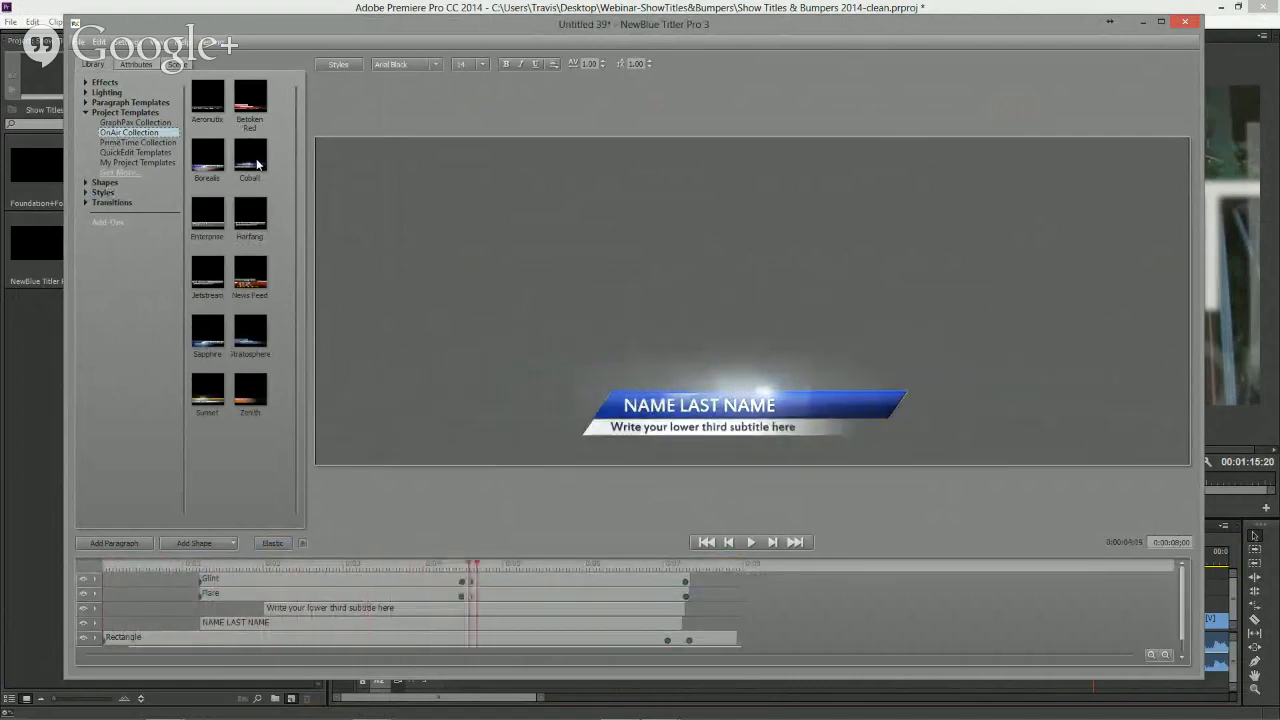
{"action": "double_click", "coordinate": [257, 164]}
{"action": "left_click_drag", "start_coordinate": [326, 568], "coordinate": [505, 568]}
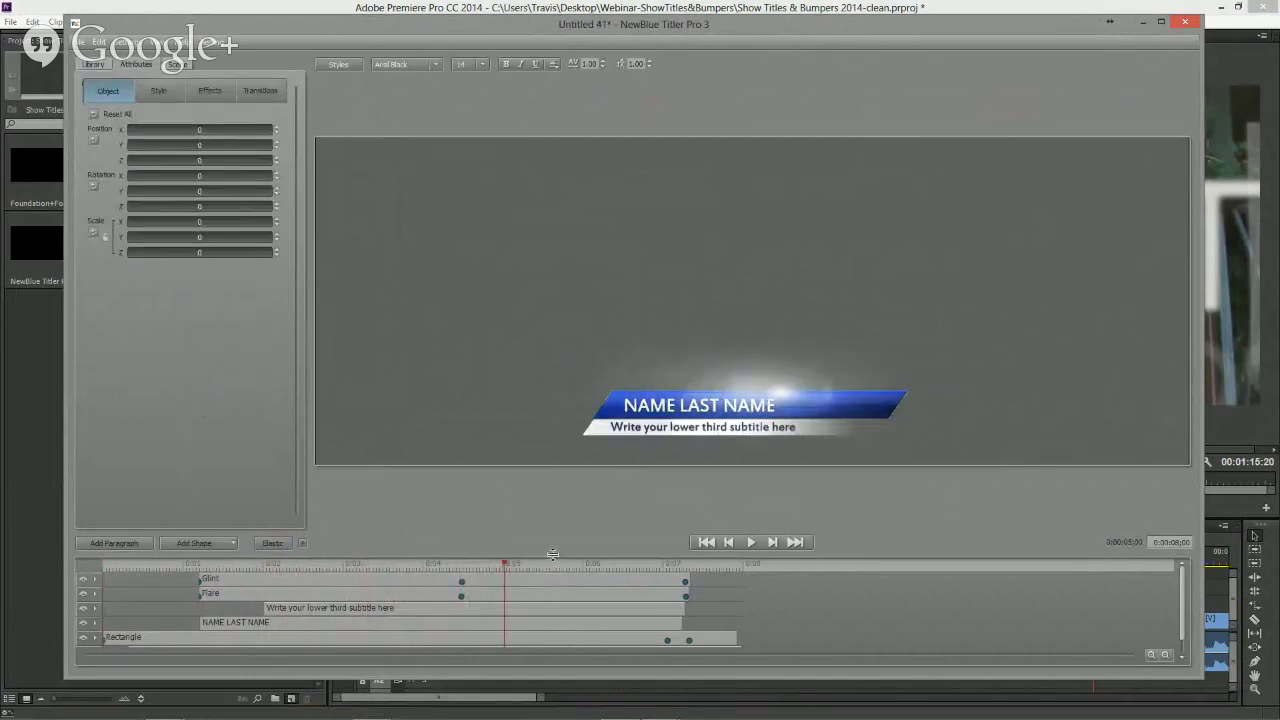
{"action": "left_click_drag", "start_coordinate": [558, 486], "coordinate": [586, 458]}
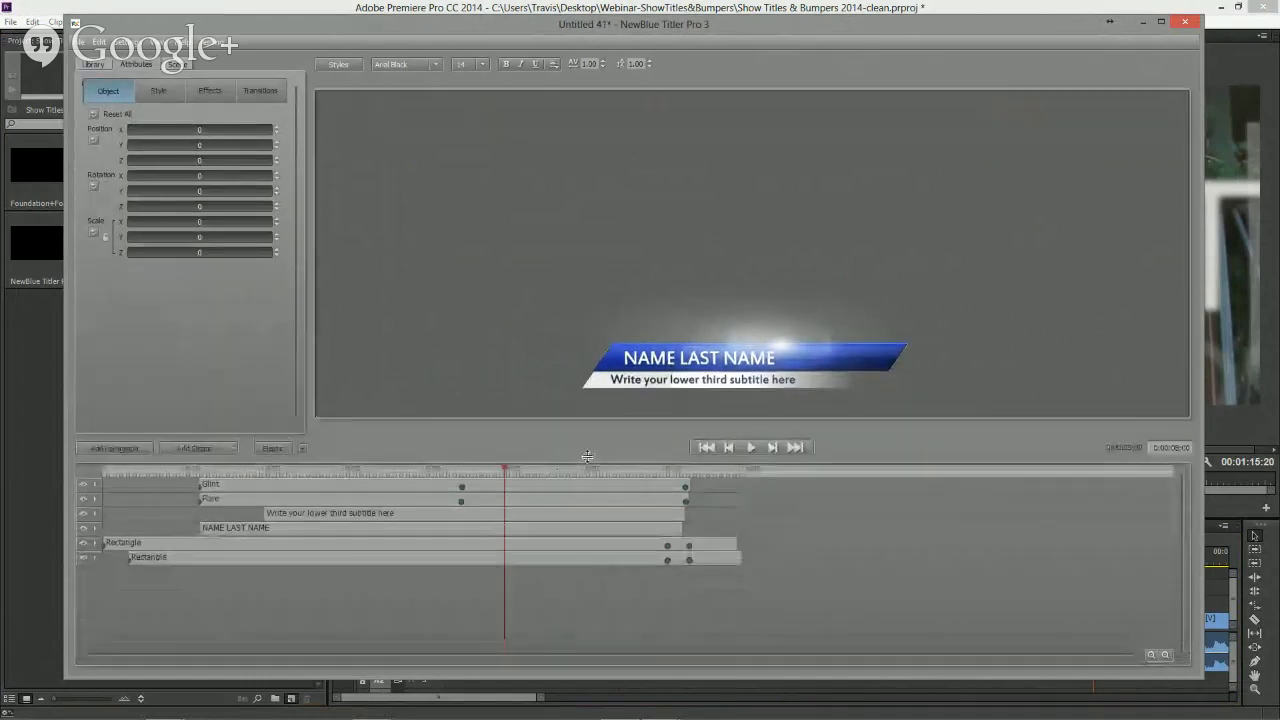
- Make the name line a text variable called Name
{"action": "left_click", "coordinate": [662, 364]}
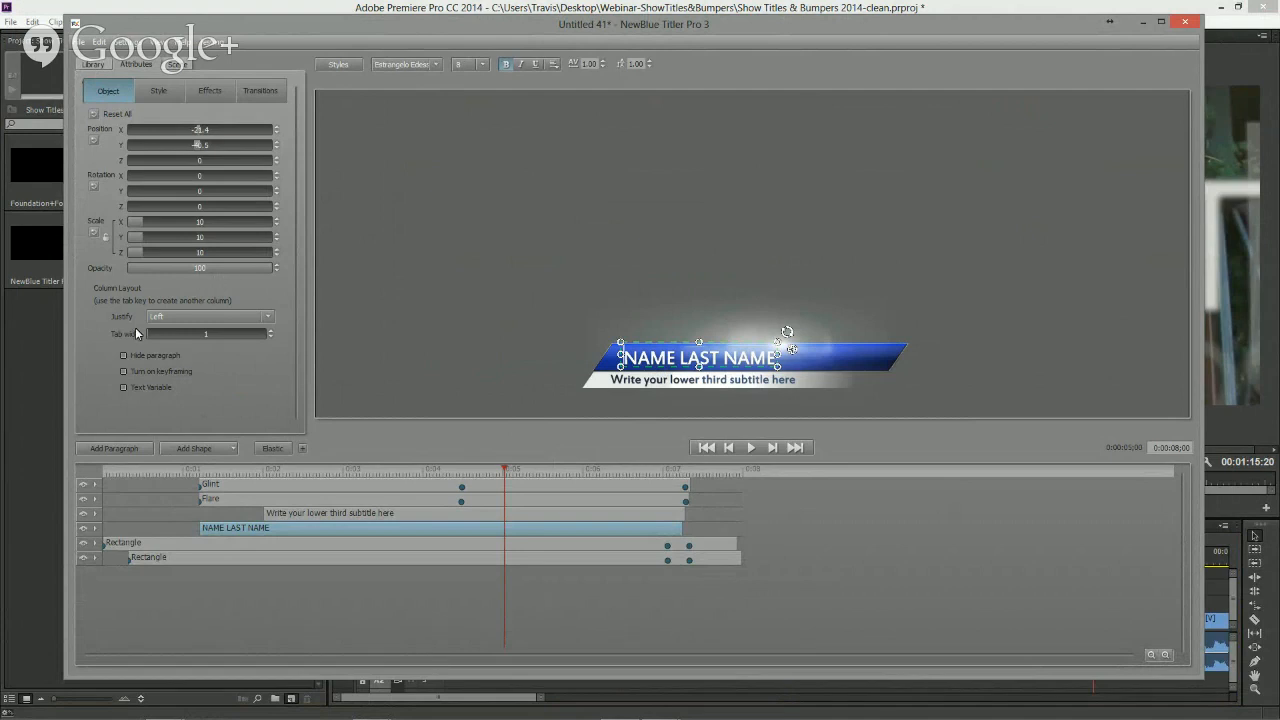
{"action": "left_click", "coordinate": [124, 388]}
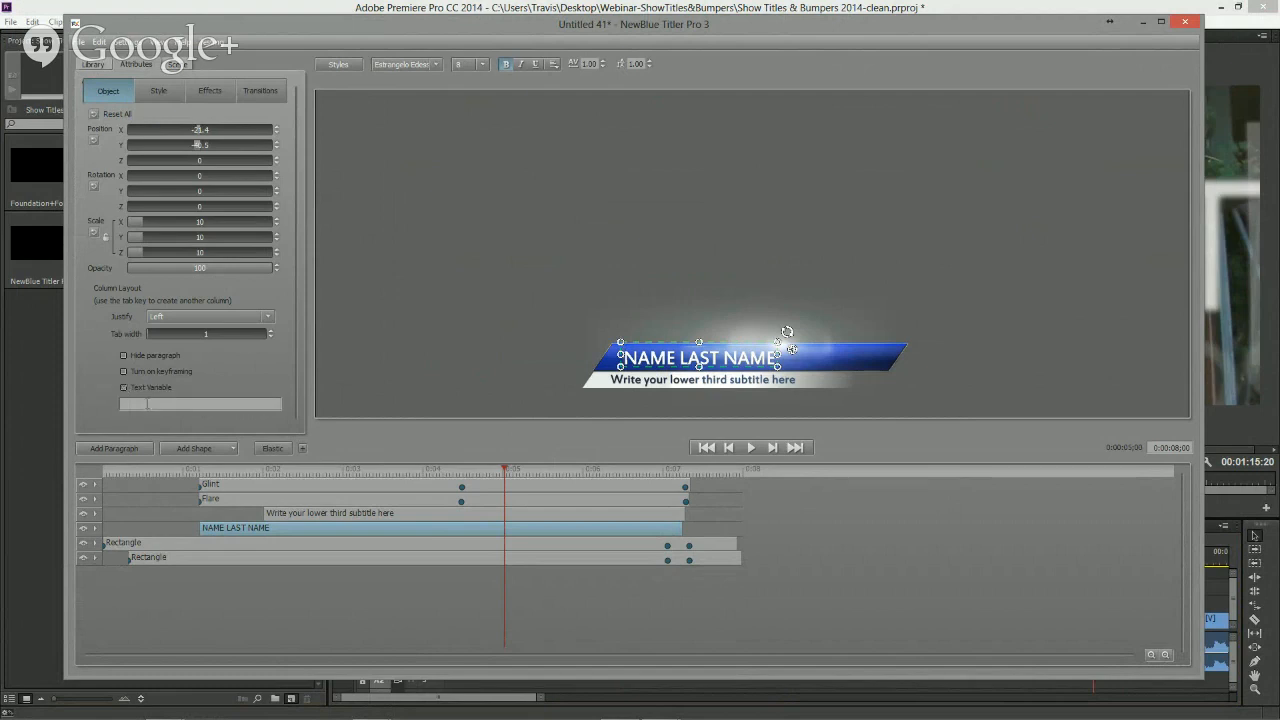
{"action": "type", "text": "Name"}
- Make the subtitle line a text variable called Subtitle and close the Title Designer
{"action": "left_click", "coordinate": [386, 514]}
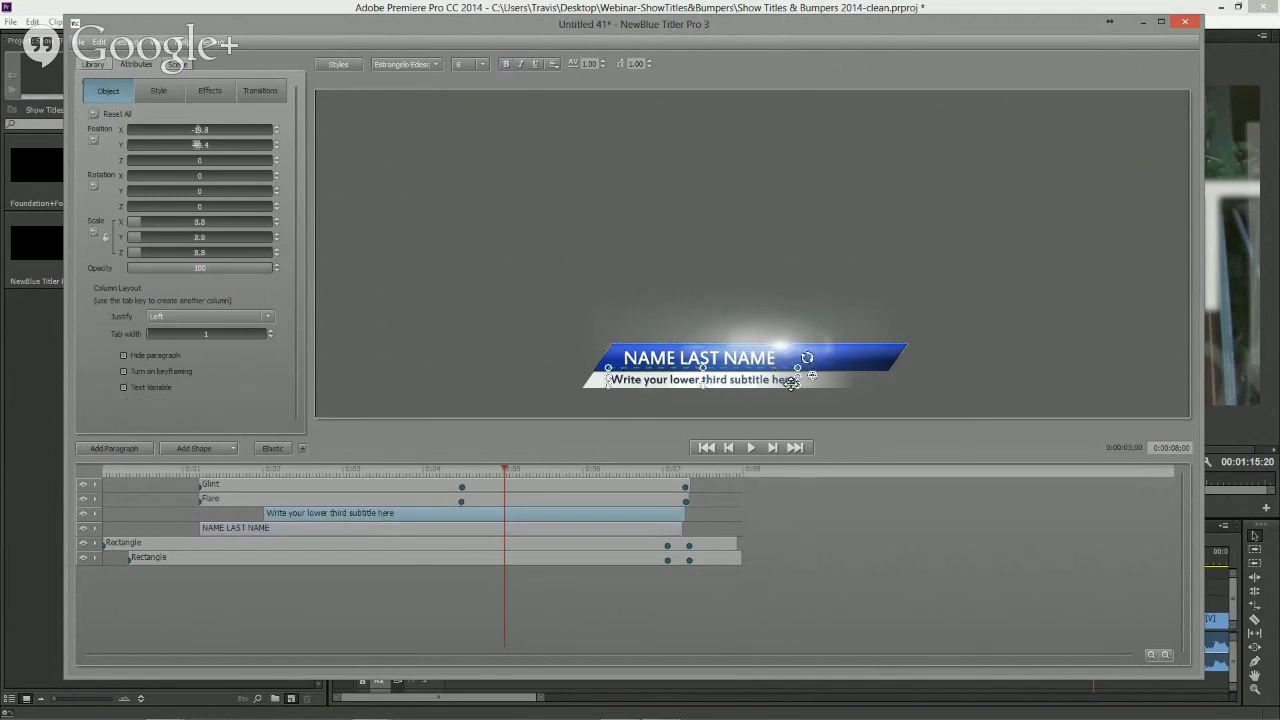
{"action": "left_click", "coordinate": [123, 387]}
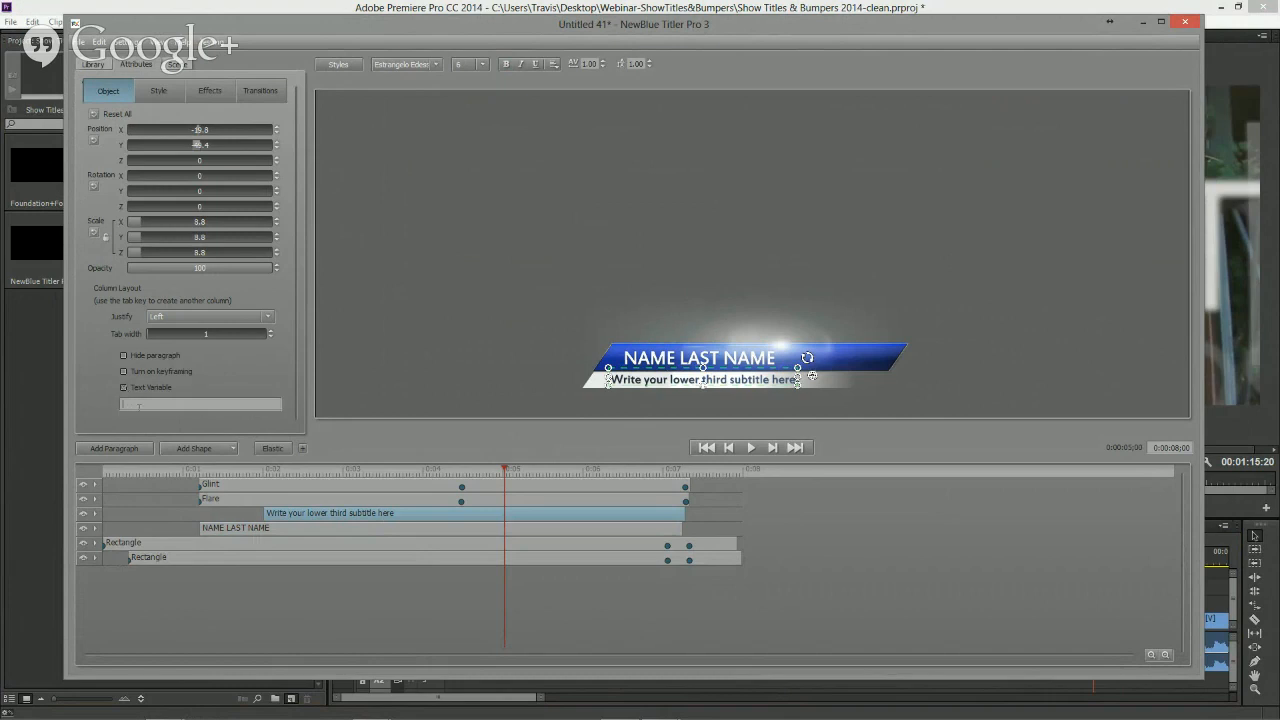
{"action": "type", "text": "Subtitle"}
{"action": "left_click", "coordinate": [1186, 24]}
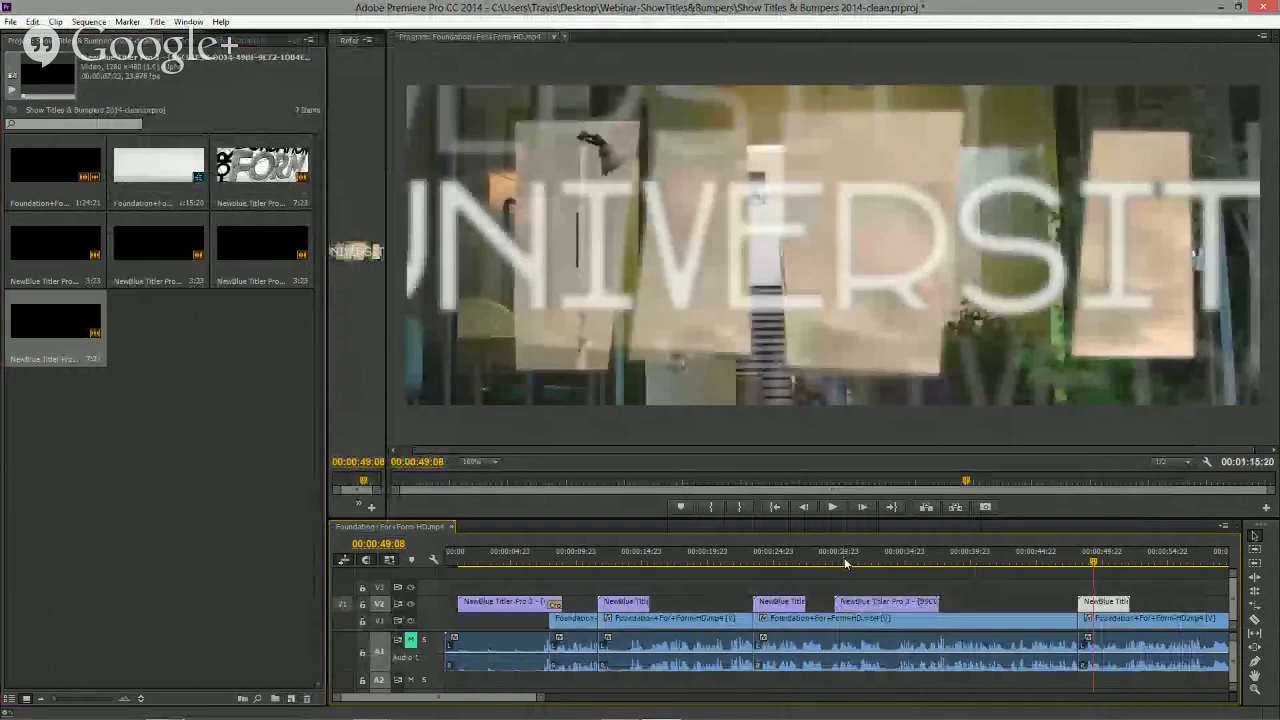
- Shift the lower-third clip slightly later on the timeline and set its Name to ARCHITECT GUY in Quick Edit
{"action": "left_click", "coordinate": [919, 563]}
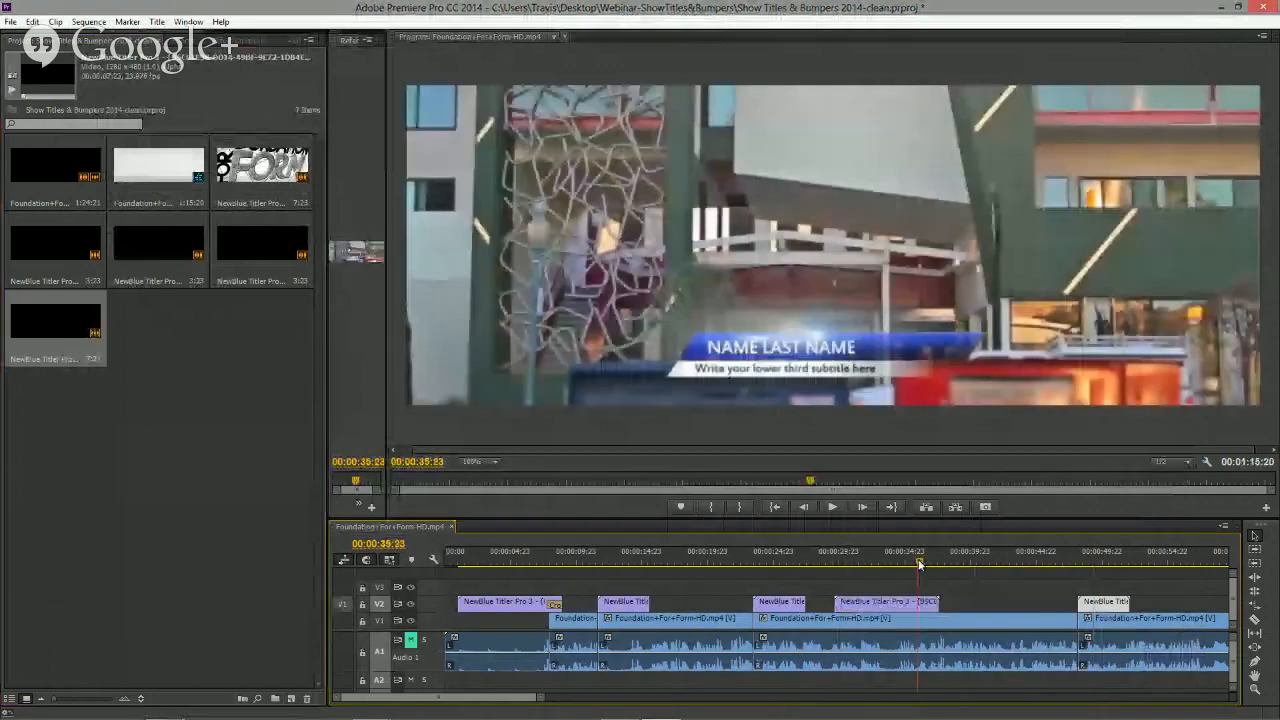
{"action": "left_click_drag", "start_coordinate": [889, 601], "coordinate": [930, 604]}
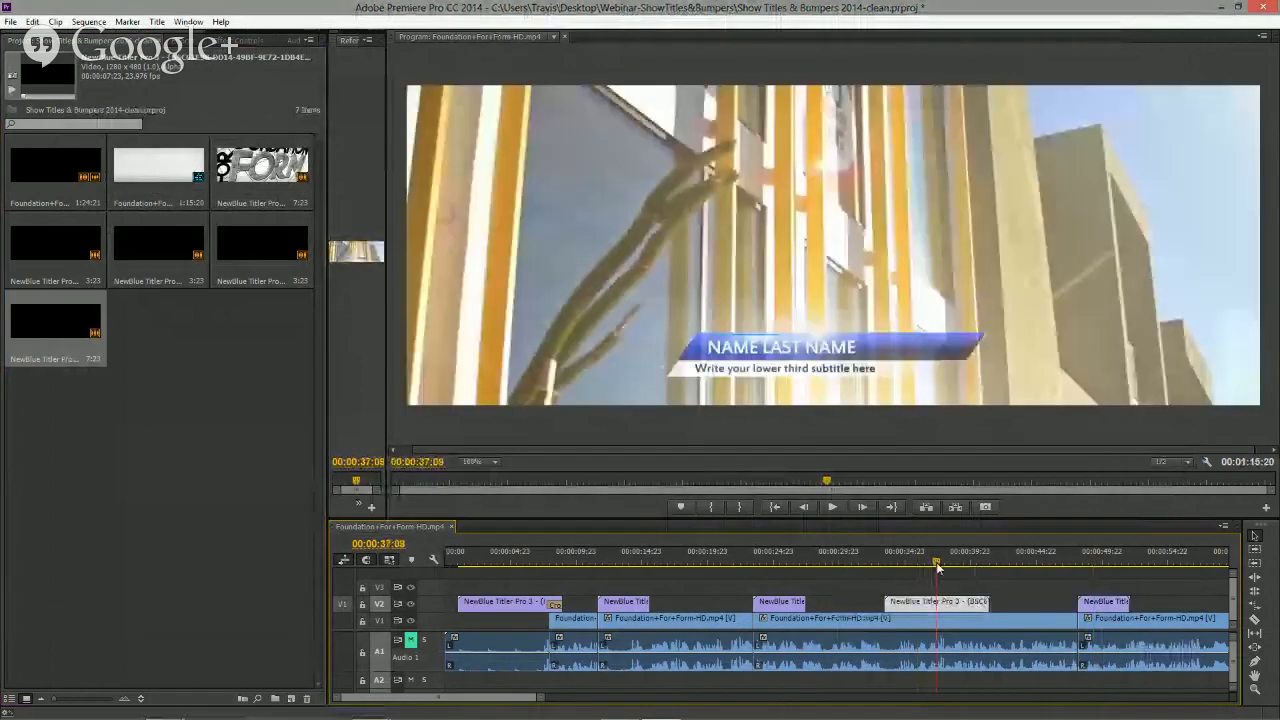
{"action": "double_click", "coordinate": [930, 604]}
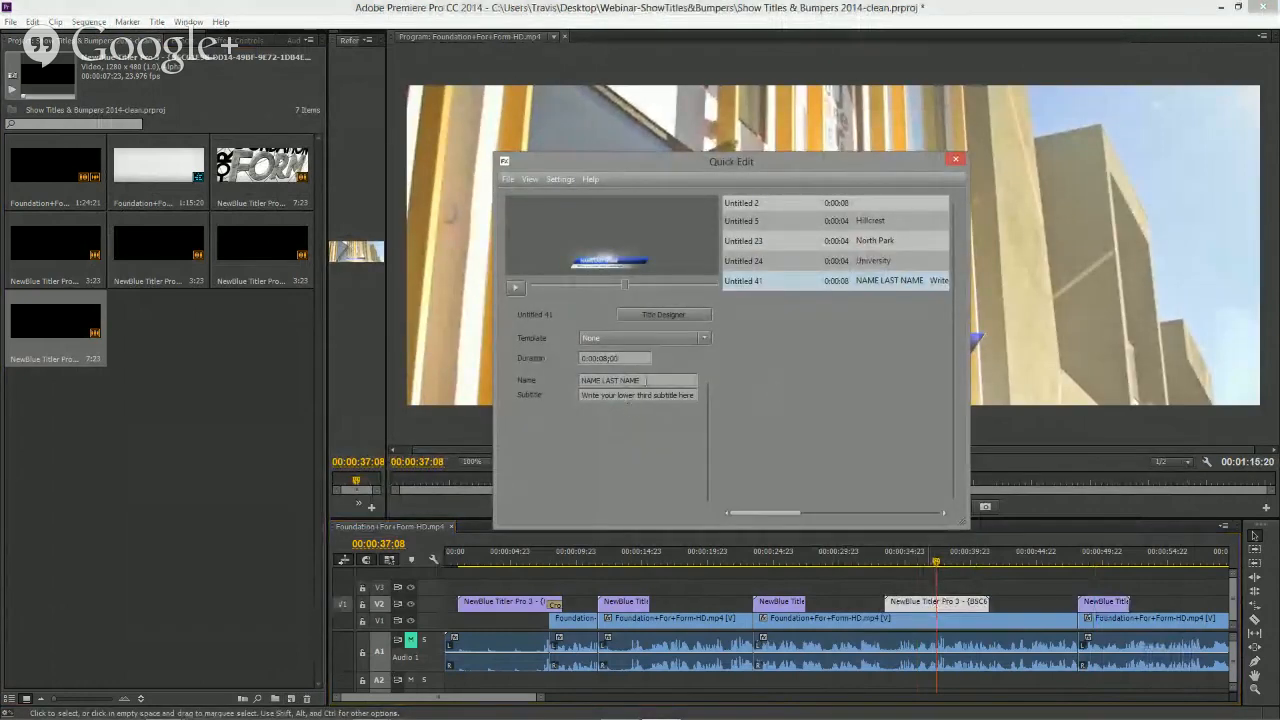
{"action": "key", "text": "Caps_Lock"}
{"action": "type", "text": "AR"}
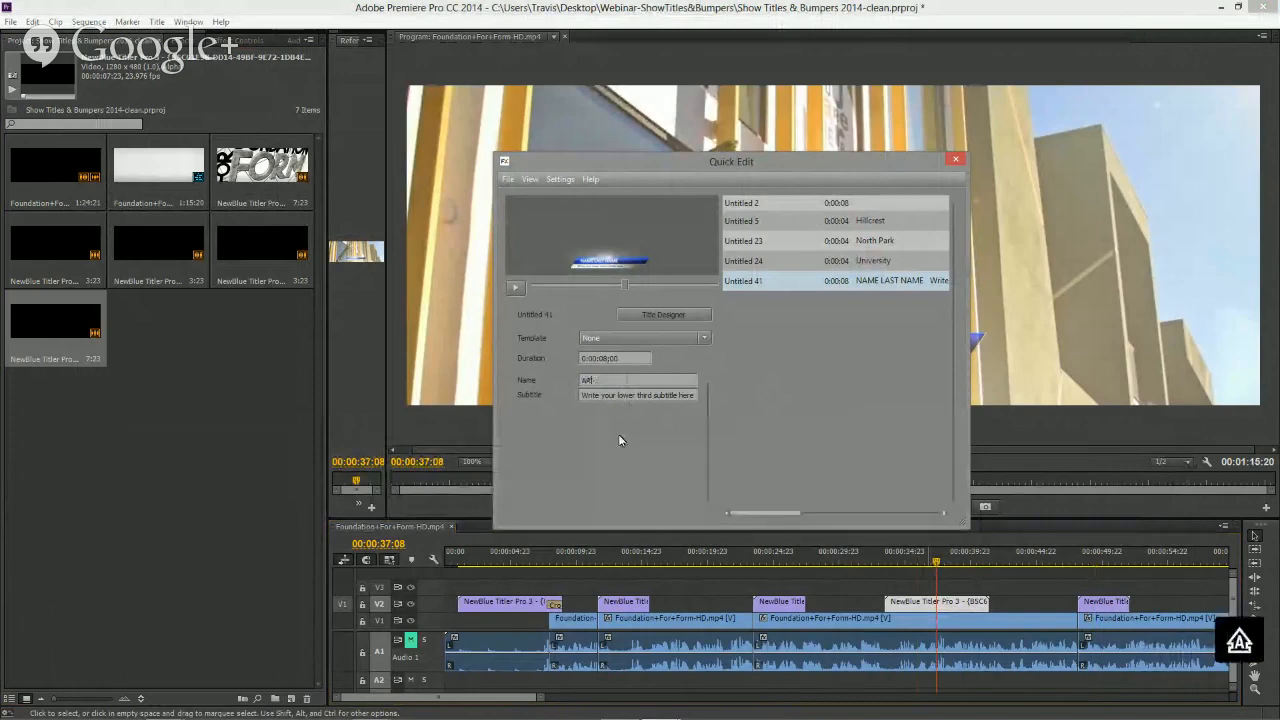
{"action": "type", "text": "CHITECT (T.F"}
- Set the lower third's Subtitle to I own this joint, preview it, and close Quick Edit
{"action": "triple_click", "coordinate": [637, 395]}
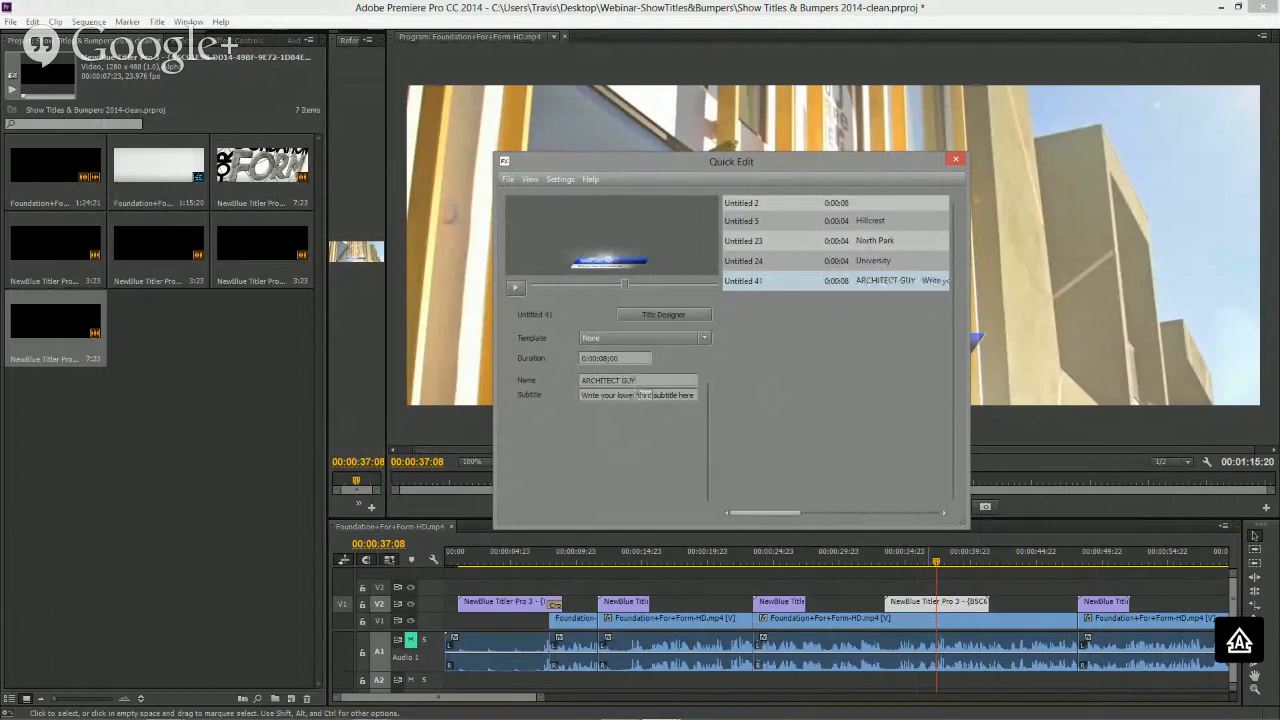
{"action": "left_click", "coordinate": [643, 395]}
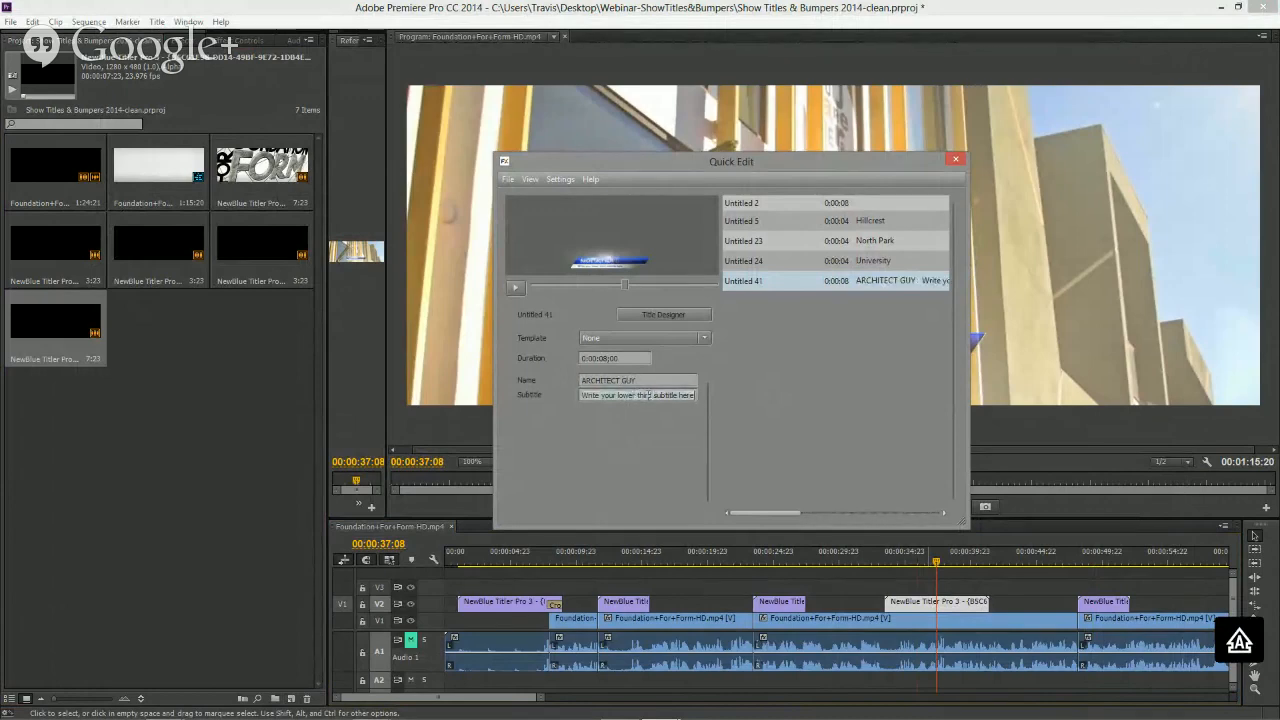
{"action": "triple_click", "coordinate": [648, 395]}
{"action": "type", "text": "Low"}
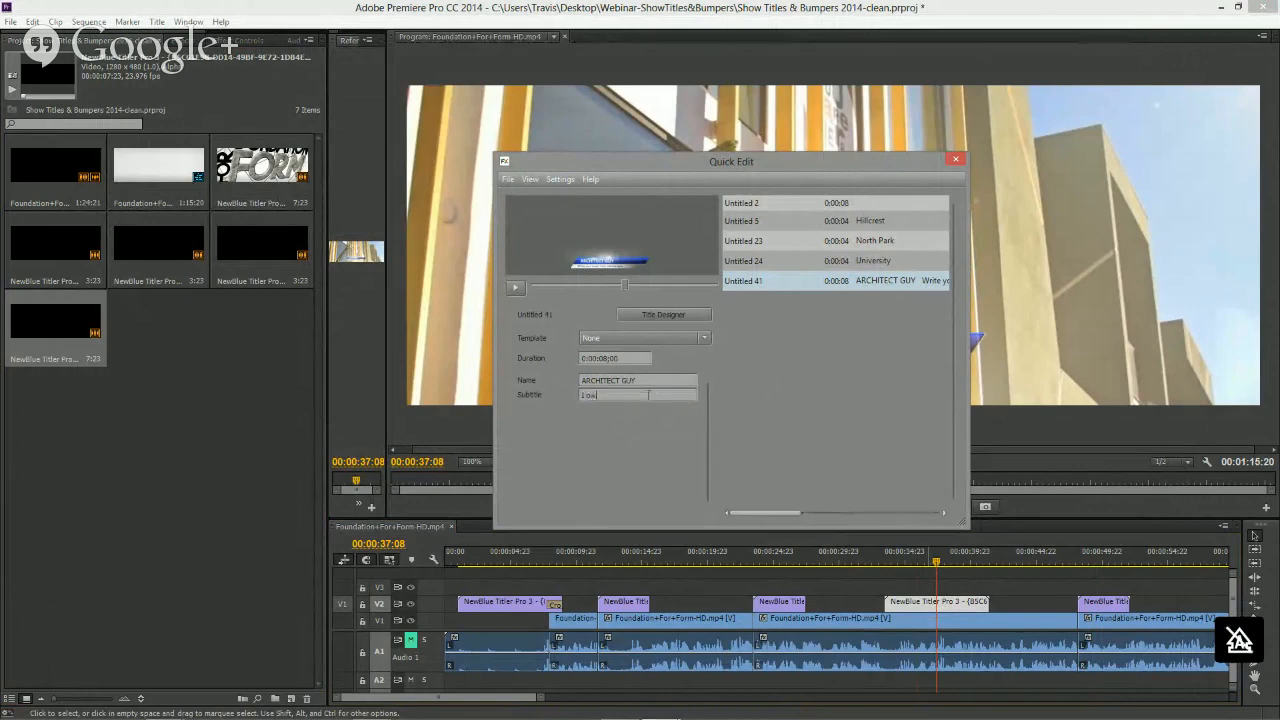
{"action": "type", "text": "n this joint."}
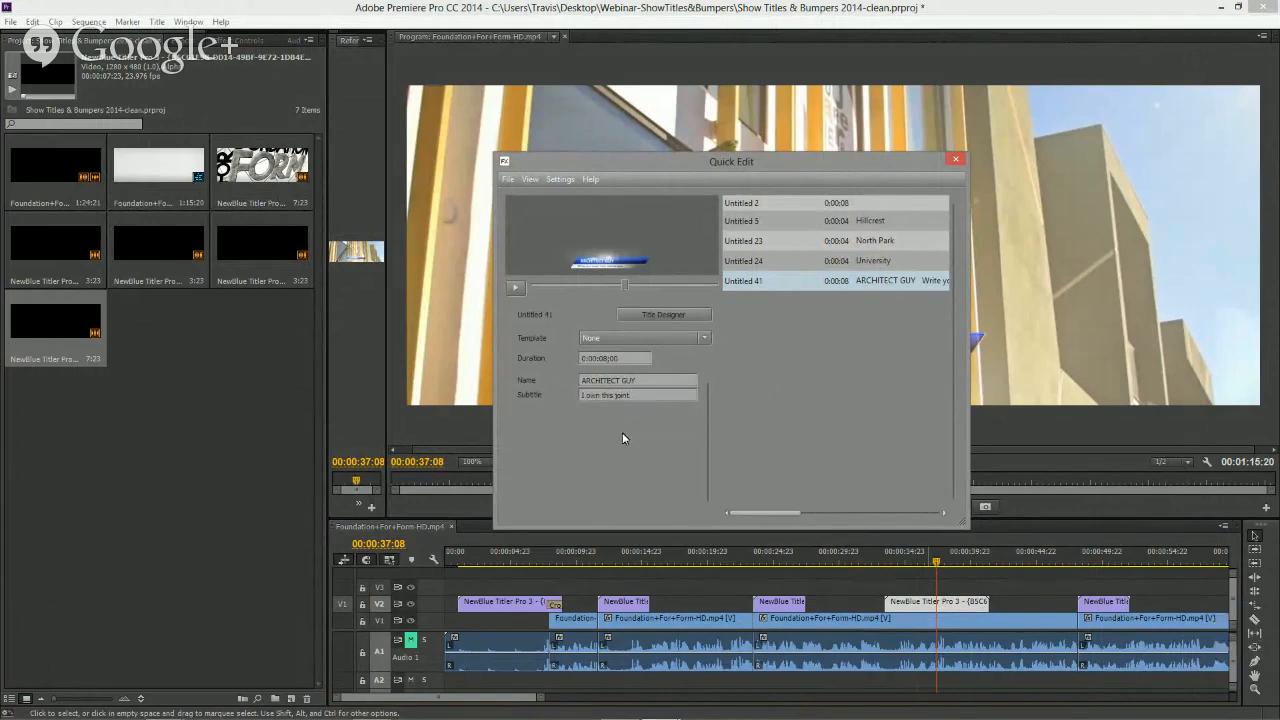
{"action": "left_click_drag", "start_coordinate": [624, 285], "coordinate": [662, 287]}
{"action": "left_click", "coordinate": [953, 157]}
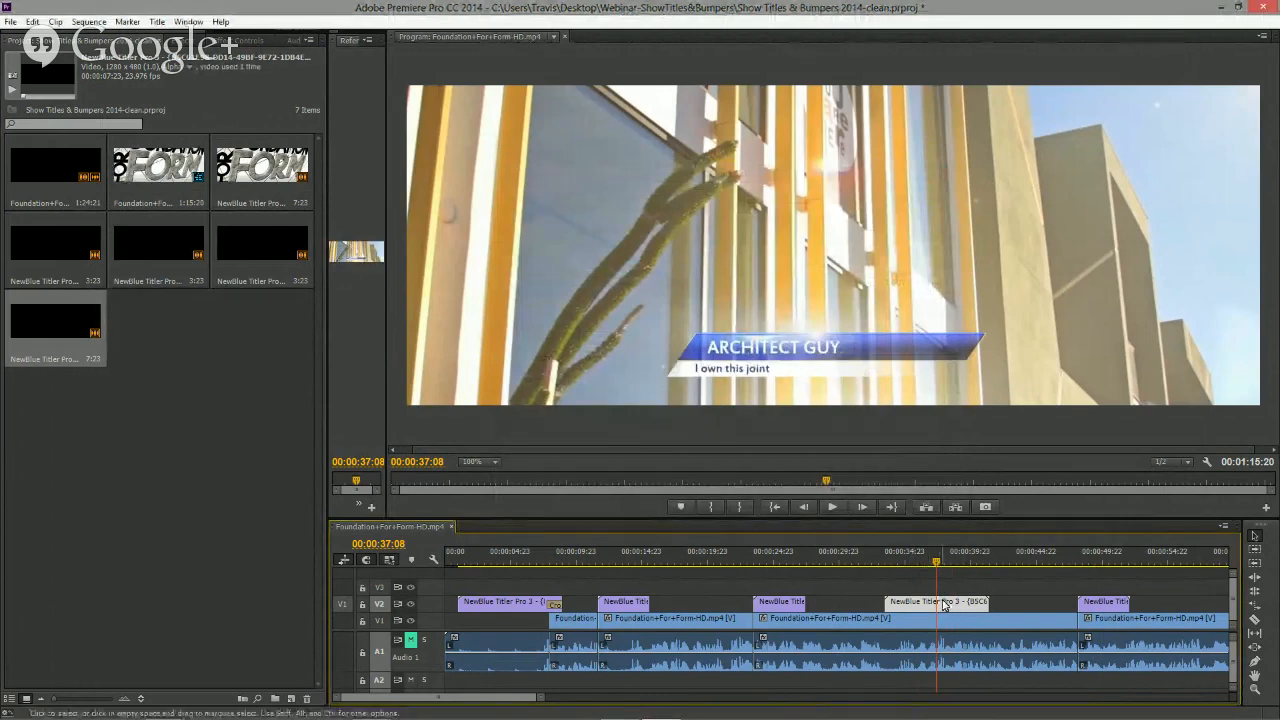
- Create another NewBlue Titler Pro 3 synthetic item and close its Quick Edit window
{"action": "left_click", "coordinate": [291, 698]}
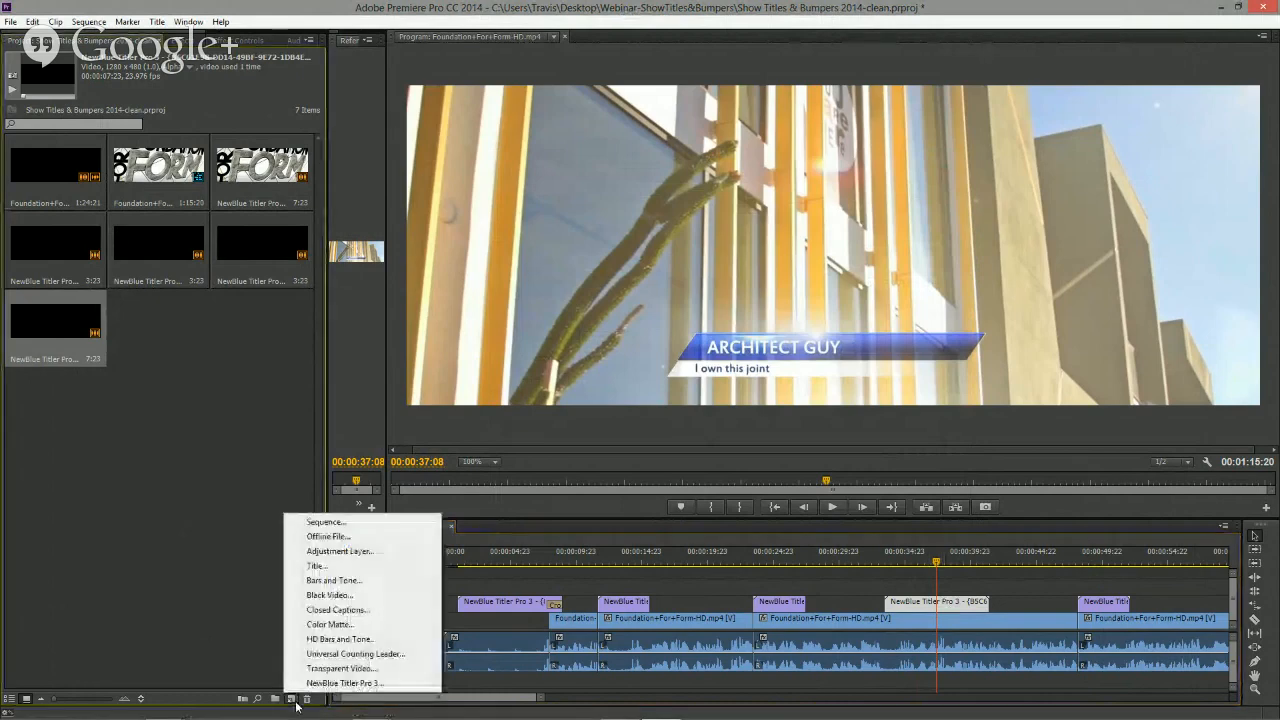
{"action": "left_click", "coordinate": [345, 683]}
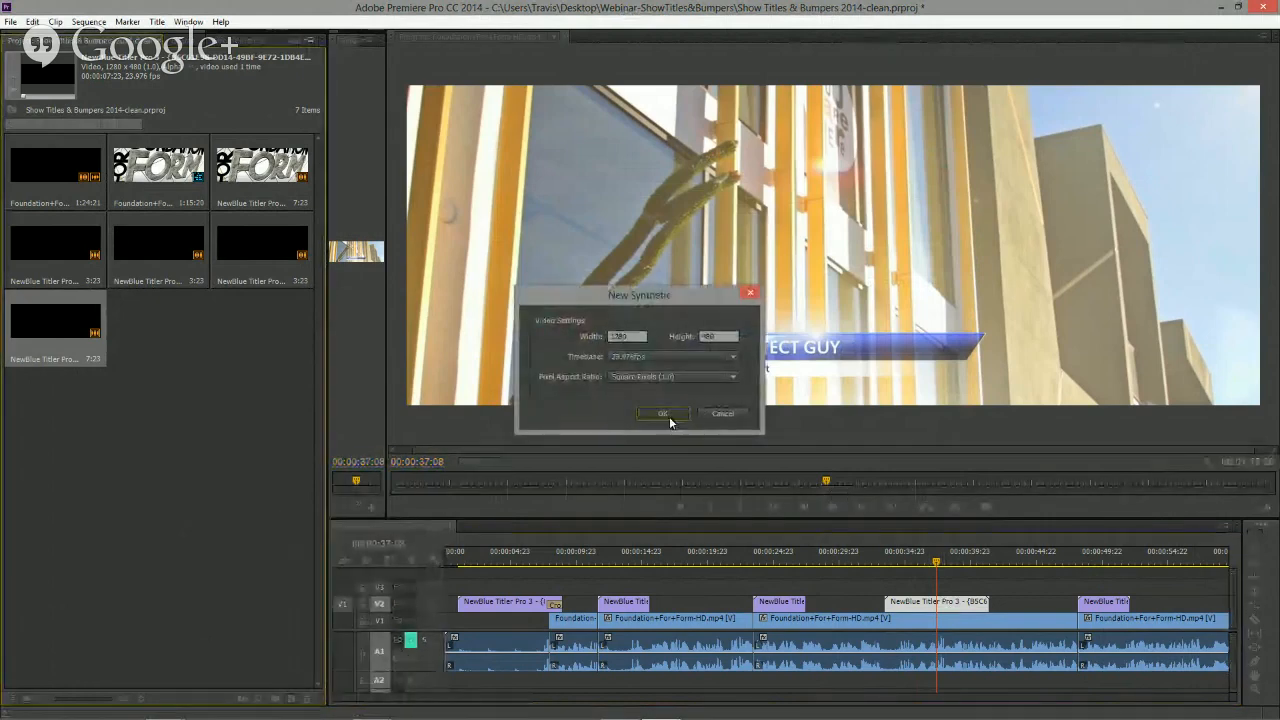
{"action": "left_click", "coordinate": [669, 416]}
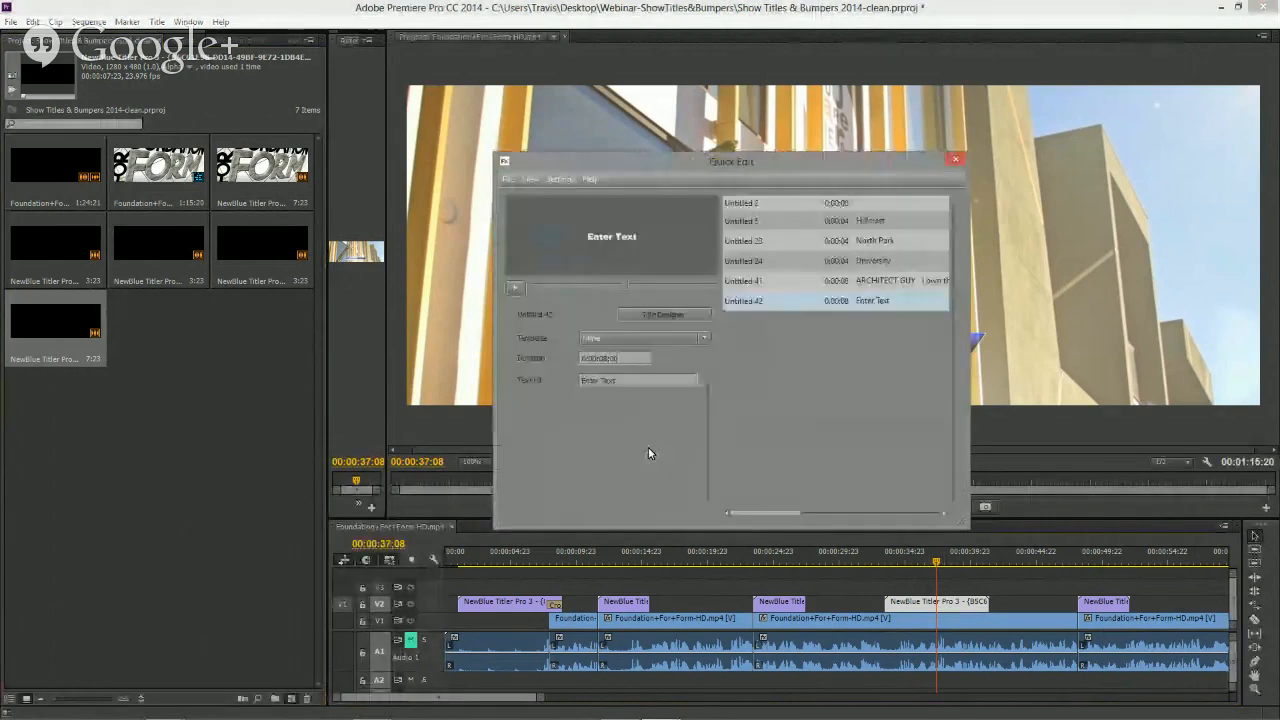
{"action": "left_click", "coordinate": [957, 161]}
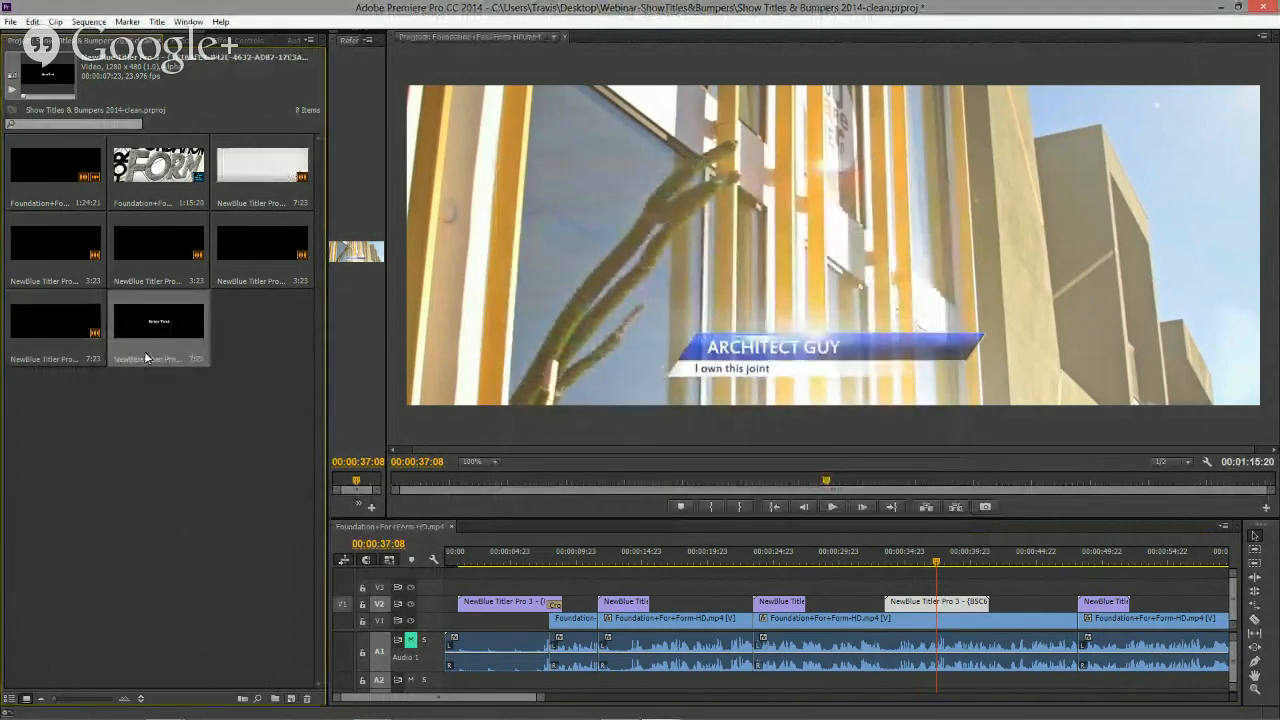
- Place the new title item on the V2 track around 1:00:10 and open it in Quick Edit
{"action": "left_click_drag", "start_coordinate": [541, 698], "coordinate": [630, 699]}
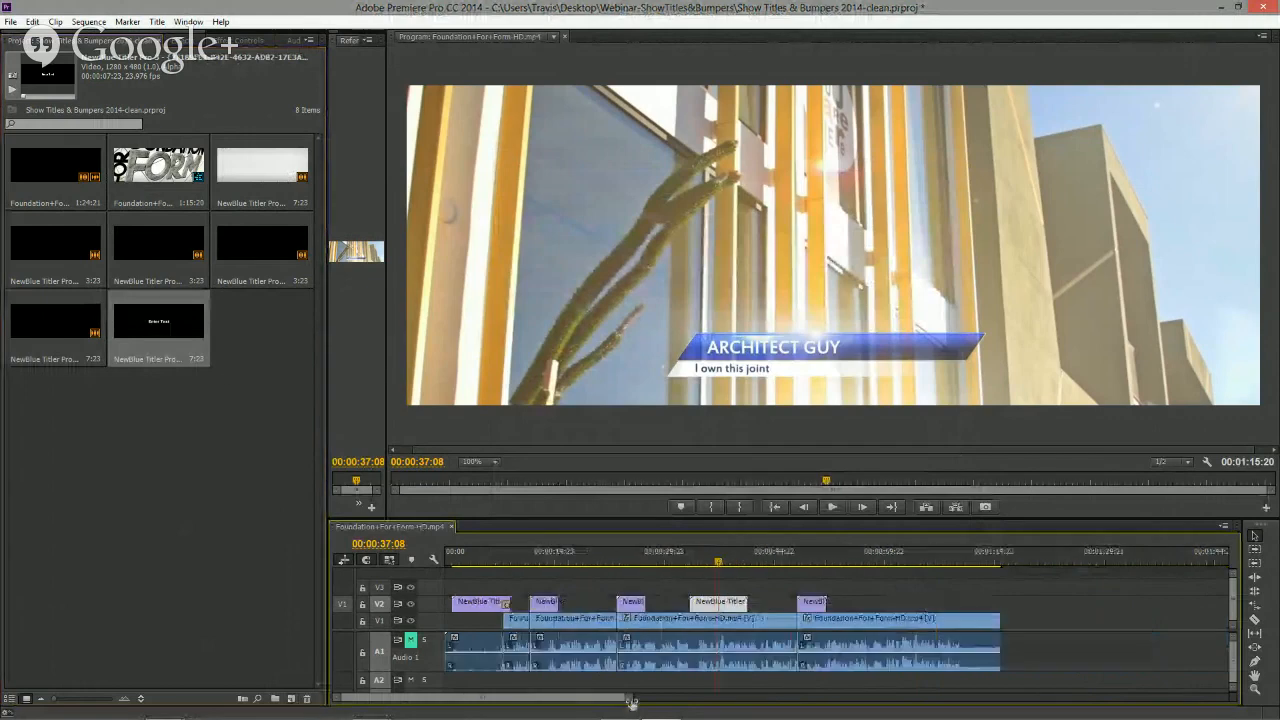
{"action": "left_click_drag", "start_coordinate": [150, 342], "coordinate": [897, 604]}
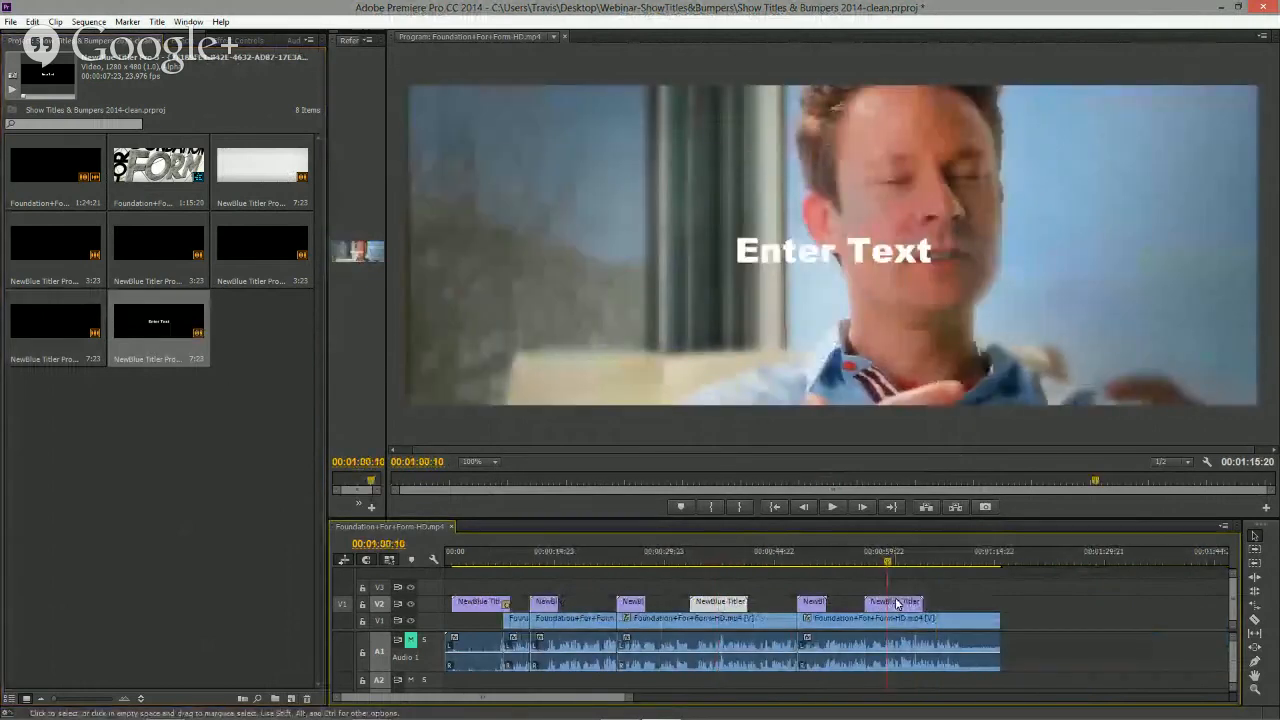
{"action": "double_click", "coordinate": [897, 604]}
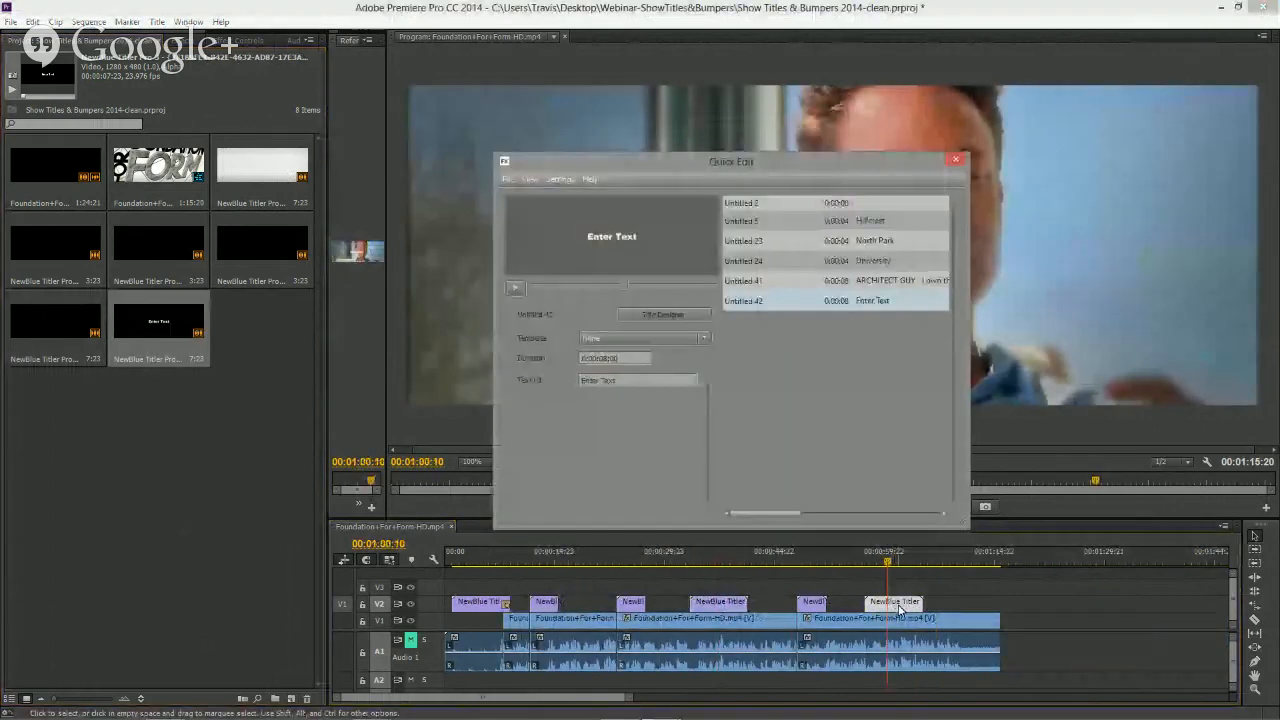
- Select the ARCHITECT GUY lower-third title and add it to the template list as Architect
{"action": "left_click", "coordinate": [703, 340]}
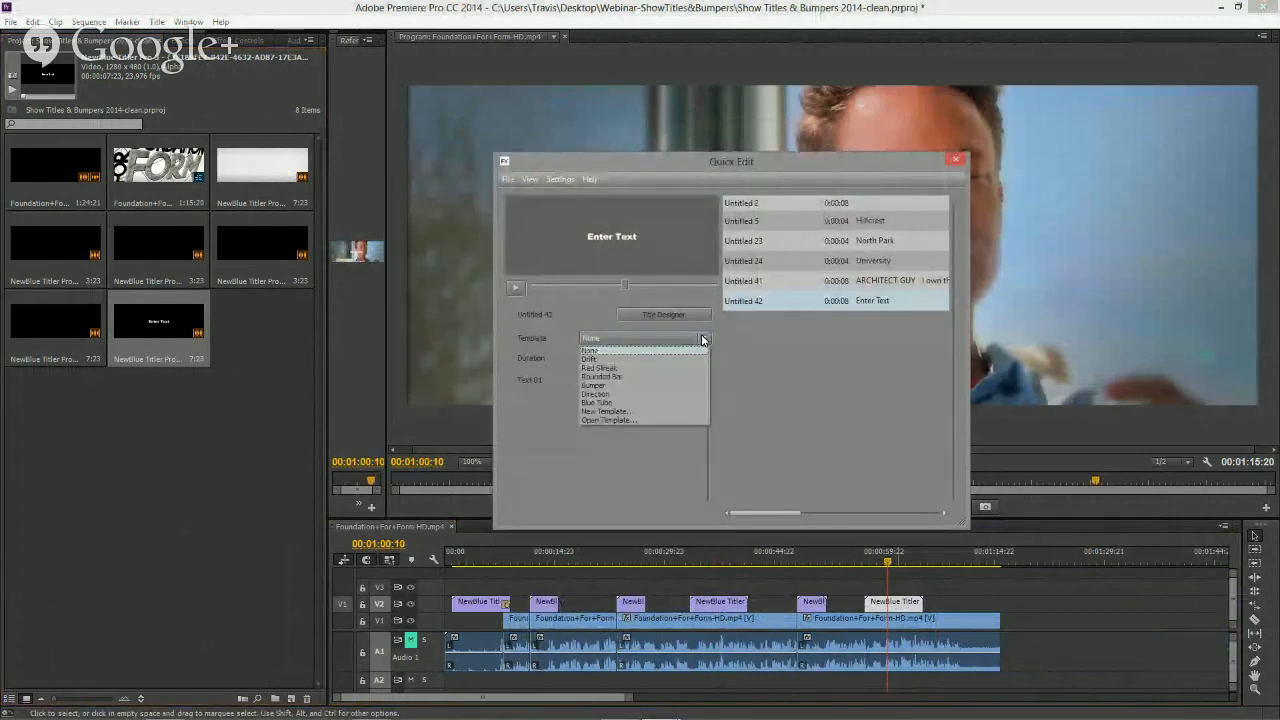
{"action": "left_click", "coordinate": [652, 474]}
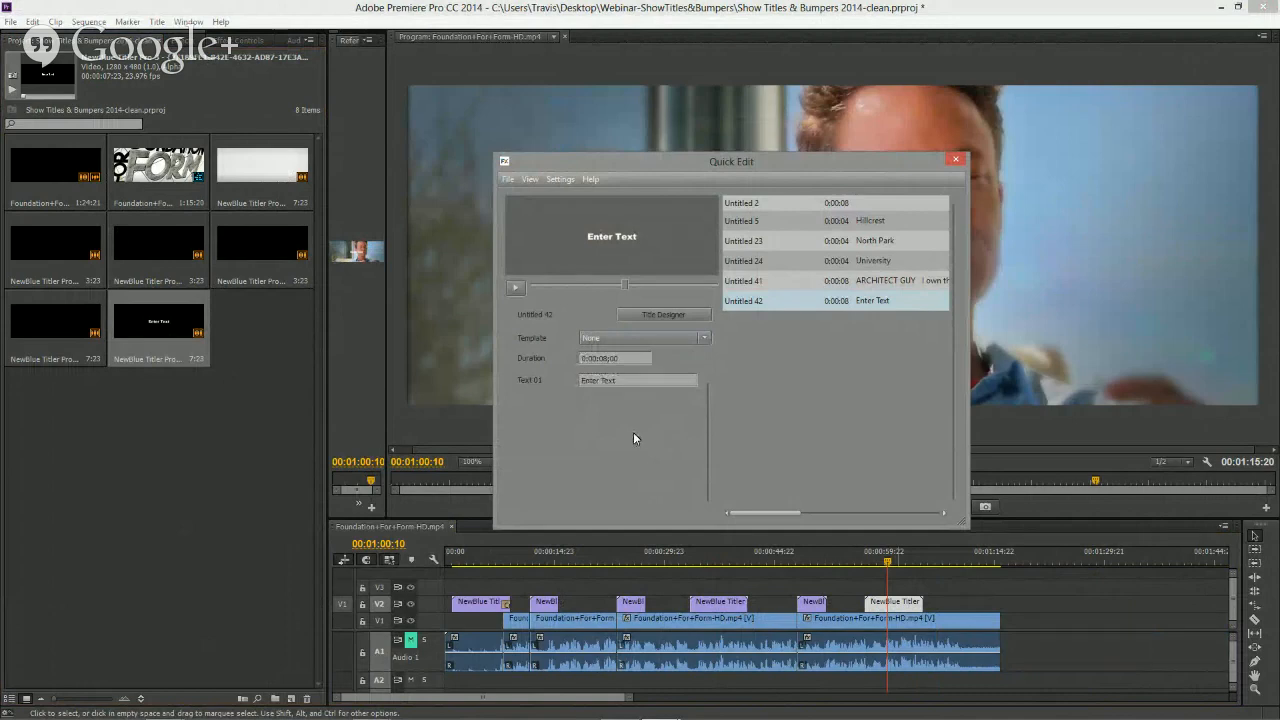
{"action": "left_click", "coordinate": [888, 281]}
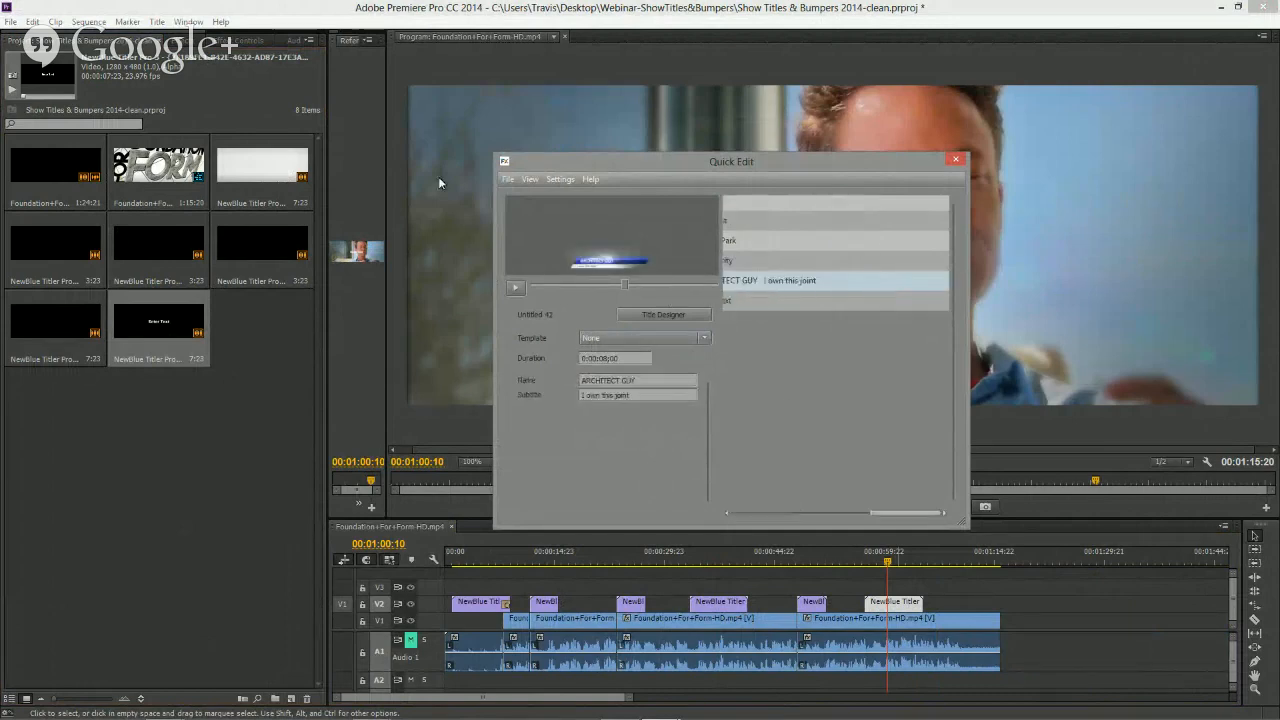
{"action": "left_click", "coordinate": [511, 180]}
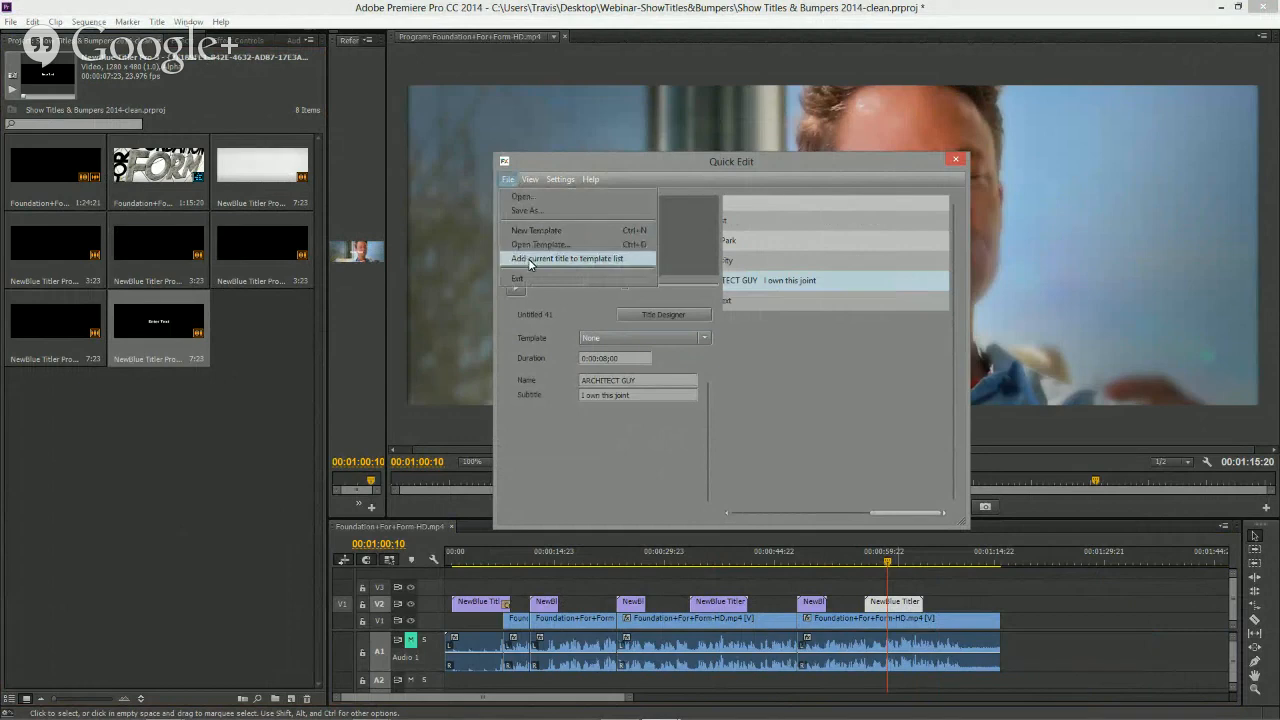
{"action": "left_click", "coordinate": [530, 260]}
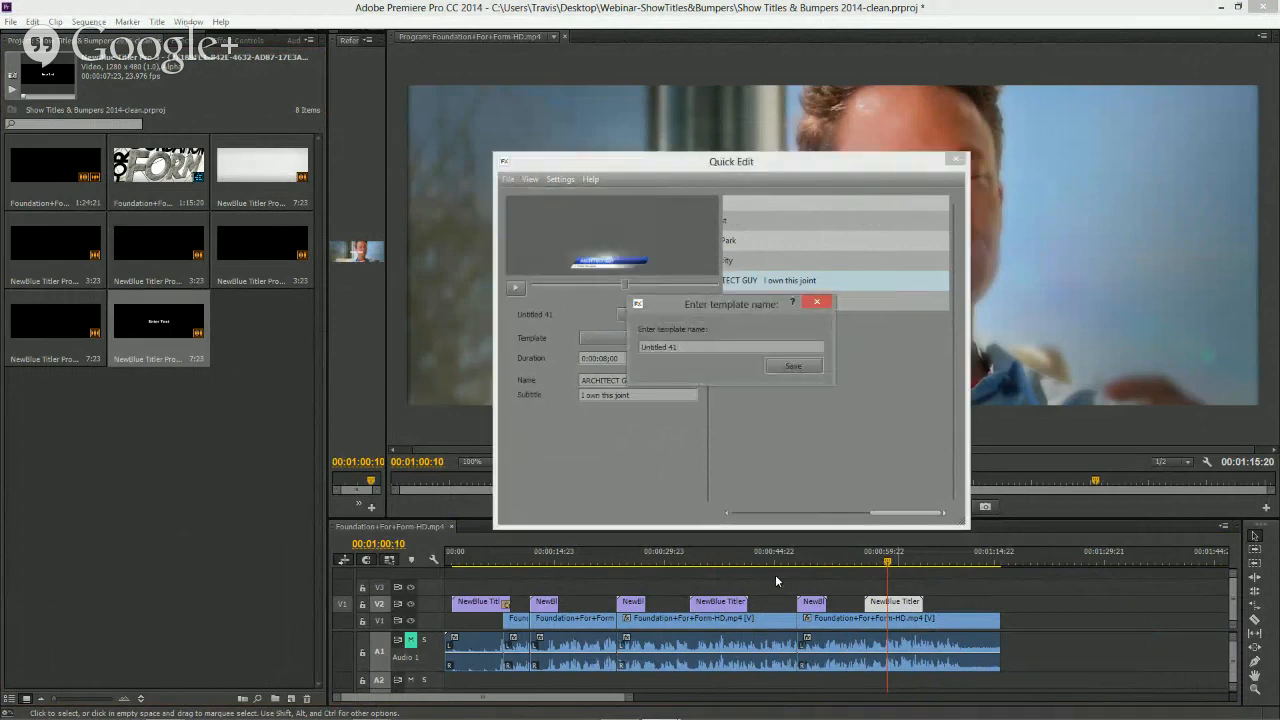
{"action": "type", "text": "Architect"}
{"action": "left_click", "coordinate": [793, 366]}
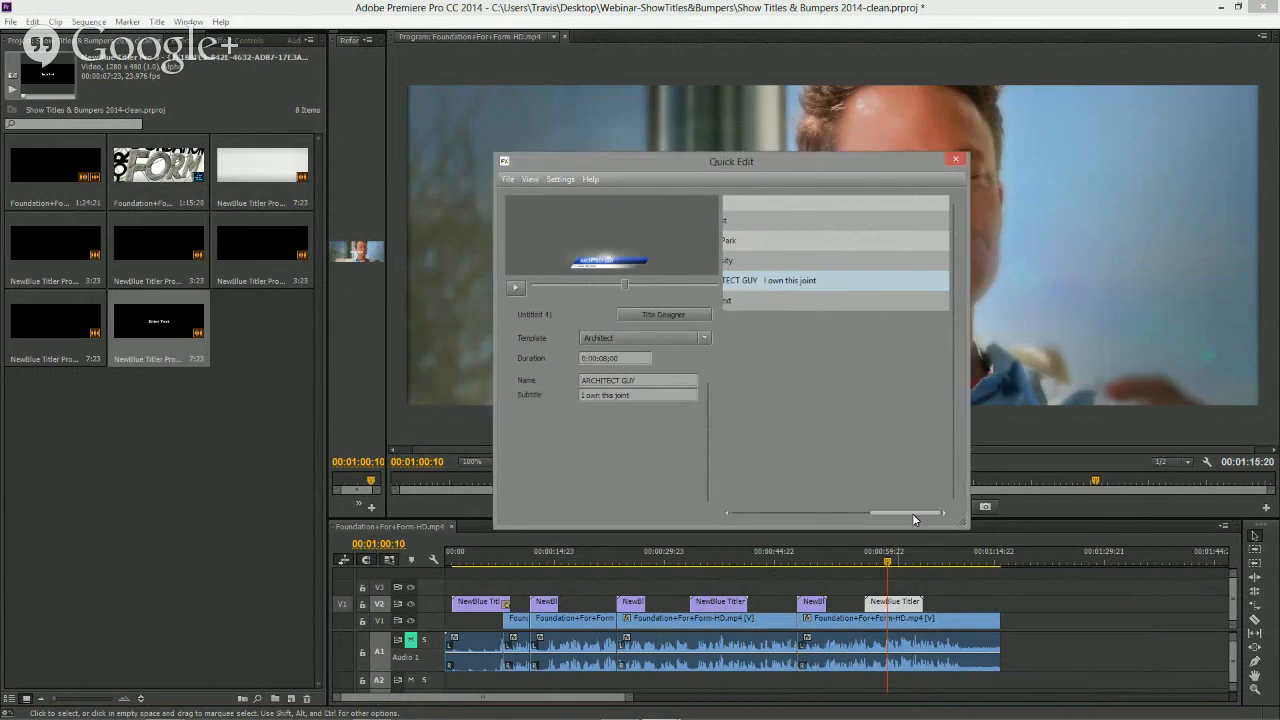
- Select the new Untitled 42 title and apply the Architect template to it
{"action": "left_click_drag", "start_coordinate": [912, 513], "coordinate": [789, 512]}
{"action": "left_click", "coordinate": [870, 302]}
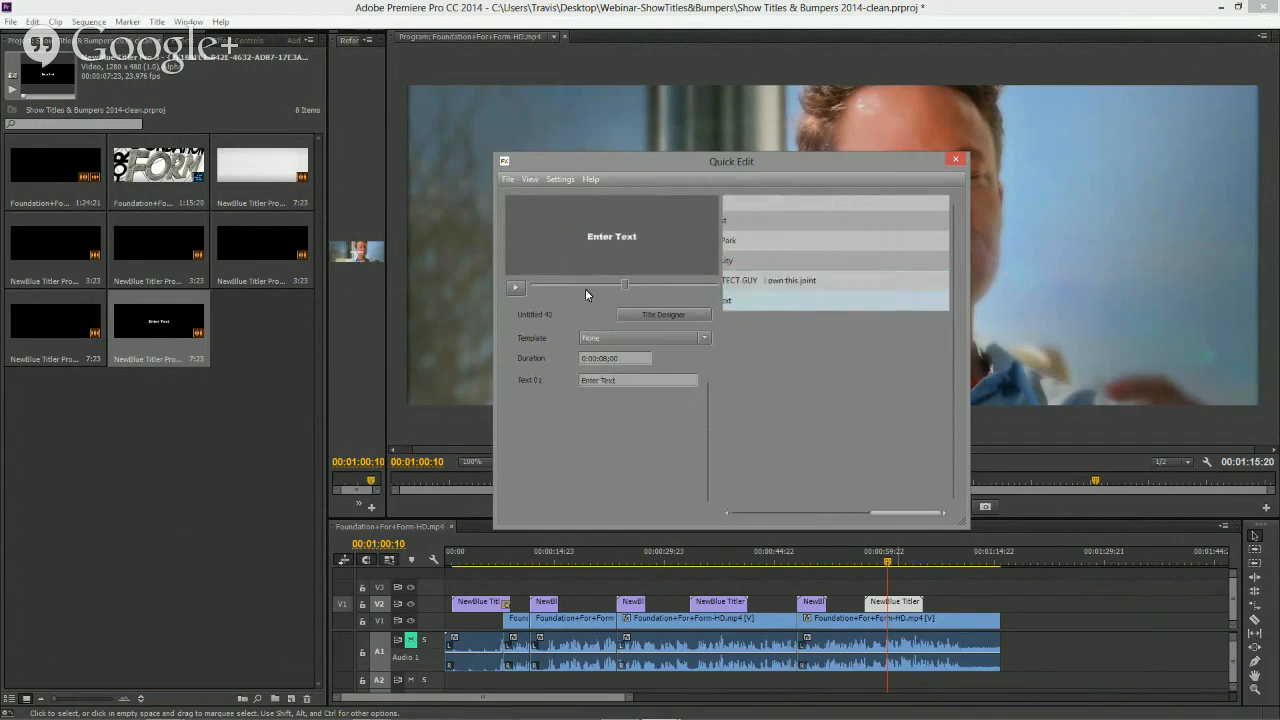
{"action": "left_click", "coordinate": [703, 340]}
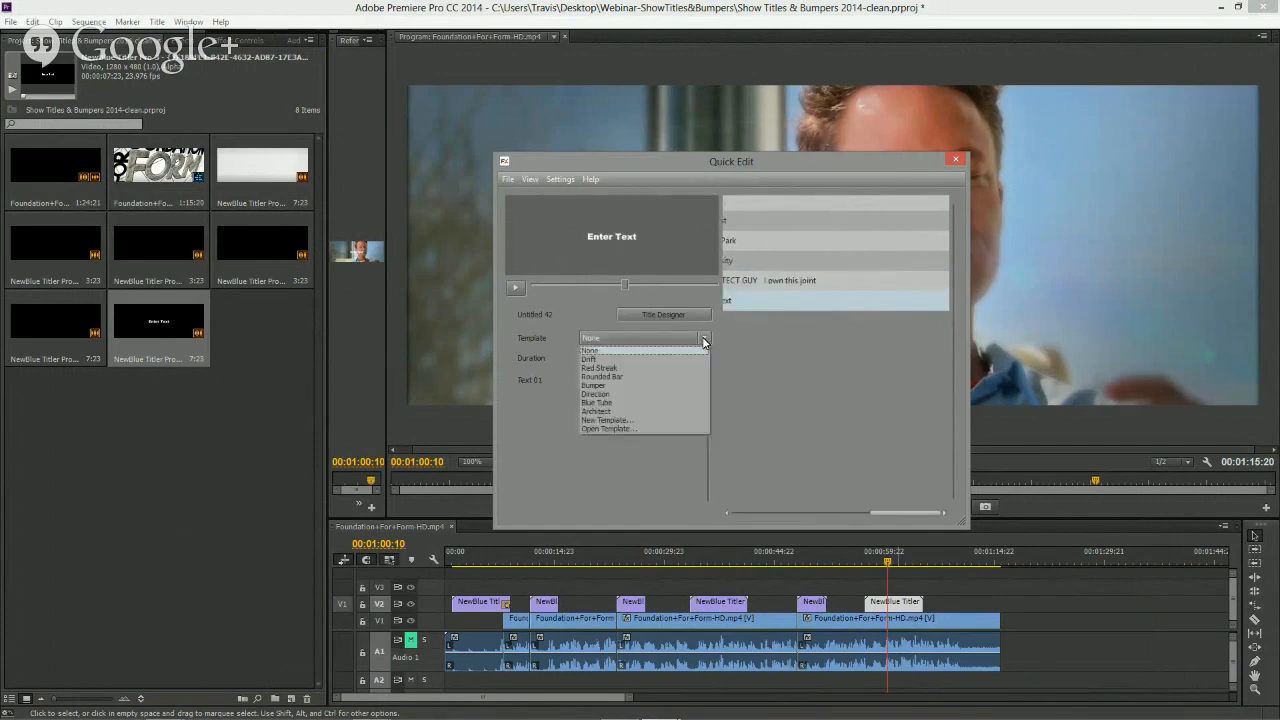
{"action": "left_click", "coordinate": [626, 418]}
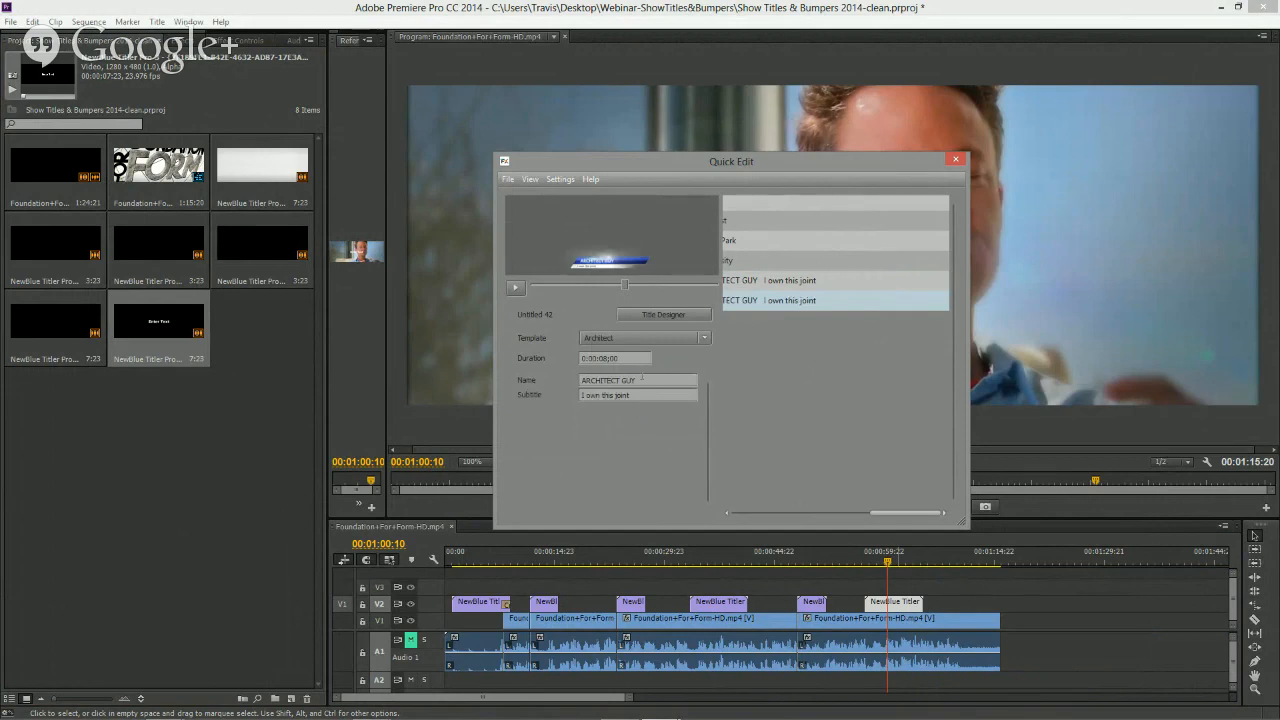
- Set the new title's Name to THE OTHER GUY and close Quick Edit
{"action": "left_click_drag", "start_coordinate": [643, 381], "coordinate": [535, 383]}
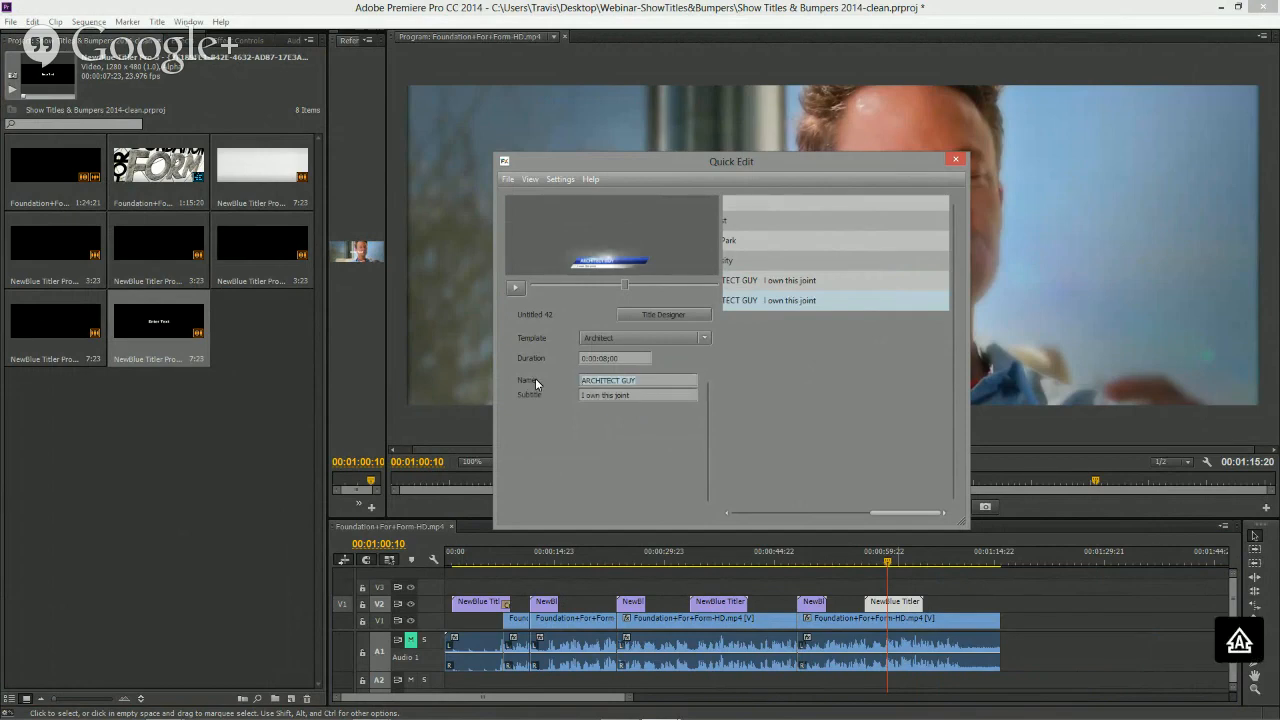
{"action": "type", "text": "THE OTHER GYS"}
{"action": "key", "text": "BackSpace"}
{"action": "key", "text": "BackSpace"}
{"action": "left_click", "coordinate": [957, 161]}
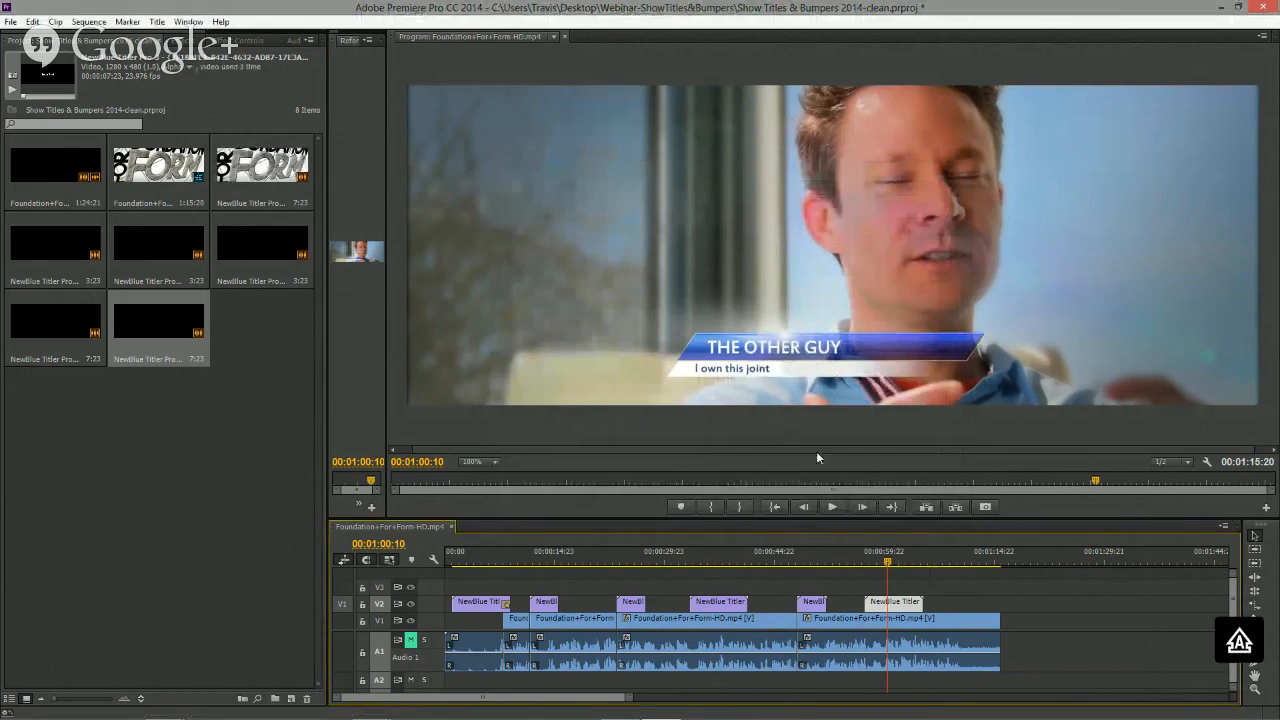
- Open the THE OTHER GUY lower-third clip at about 1:01:04 in Title Designer
{"action": "left_click", "coordinate": [717, 562]}
{"action": "left_click", "coordinate": [894, 564]}
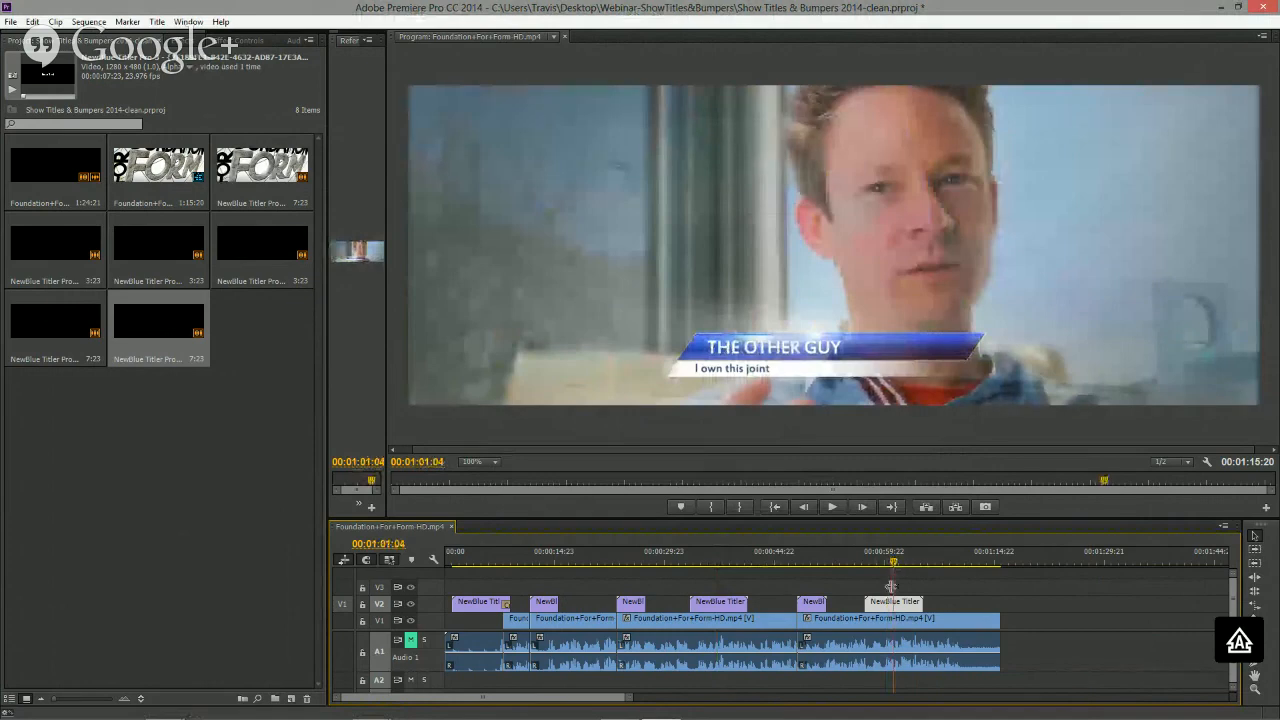
{"action": "double_click", "coordinate": [905, 605]}
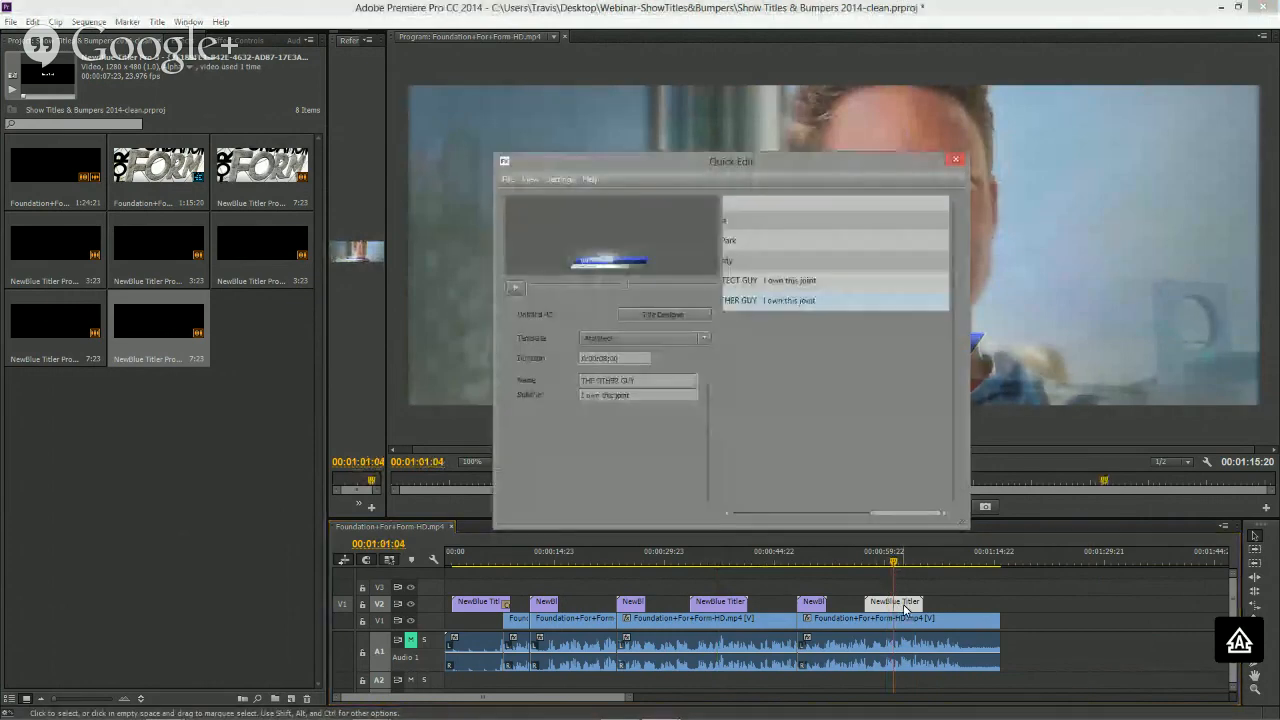
{"action": "left_click", "coordinate": [673, 316]}
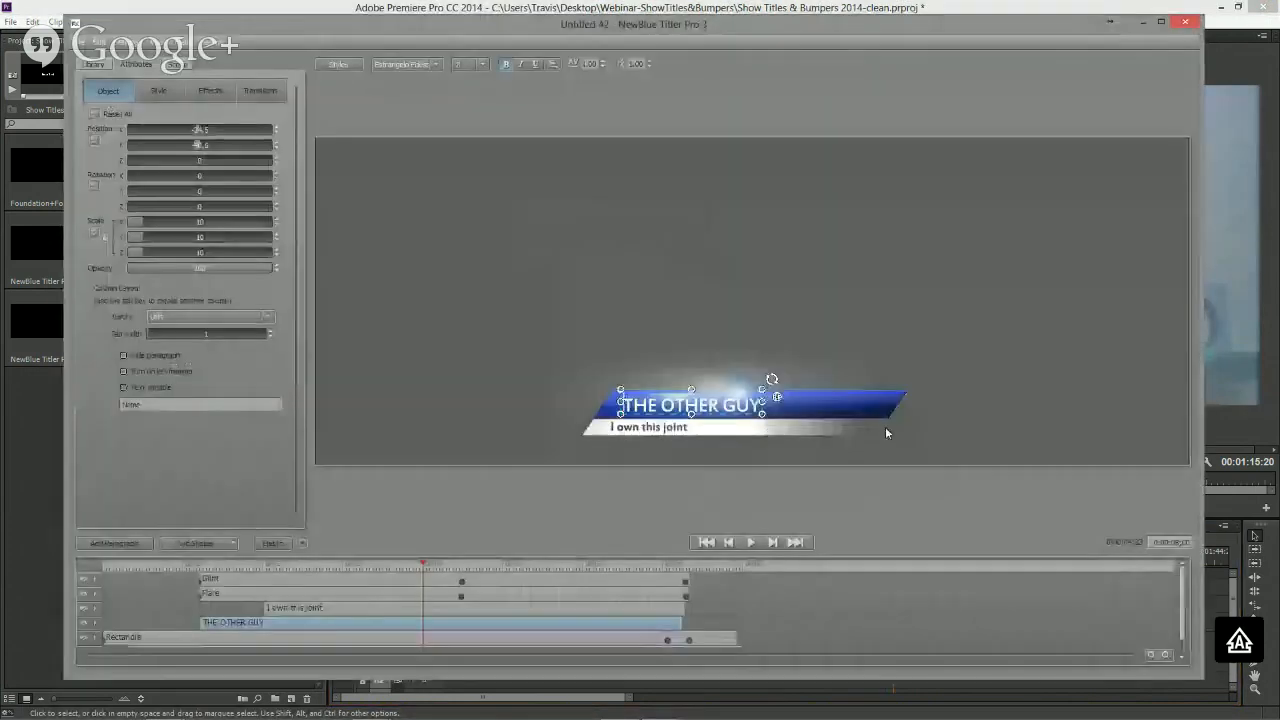
- Recolor the lower third's rectangle bar with a gold gradient, close the designer, and apply the change to the template
{"action": "left_click", "coordinate": [885, 420]}
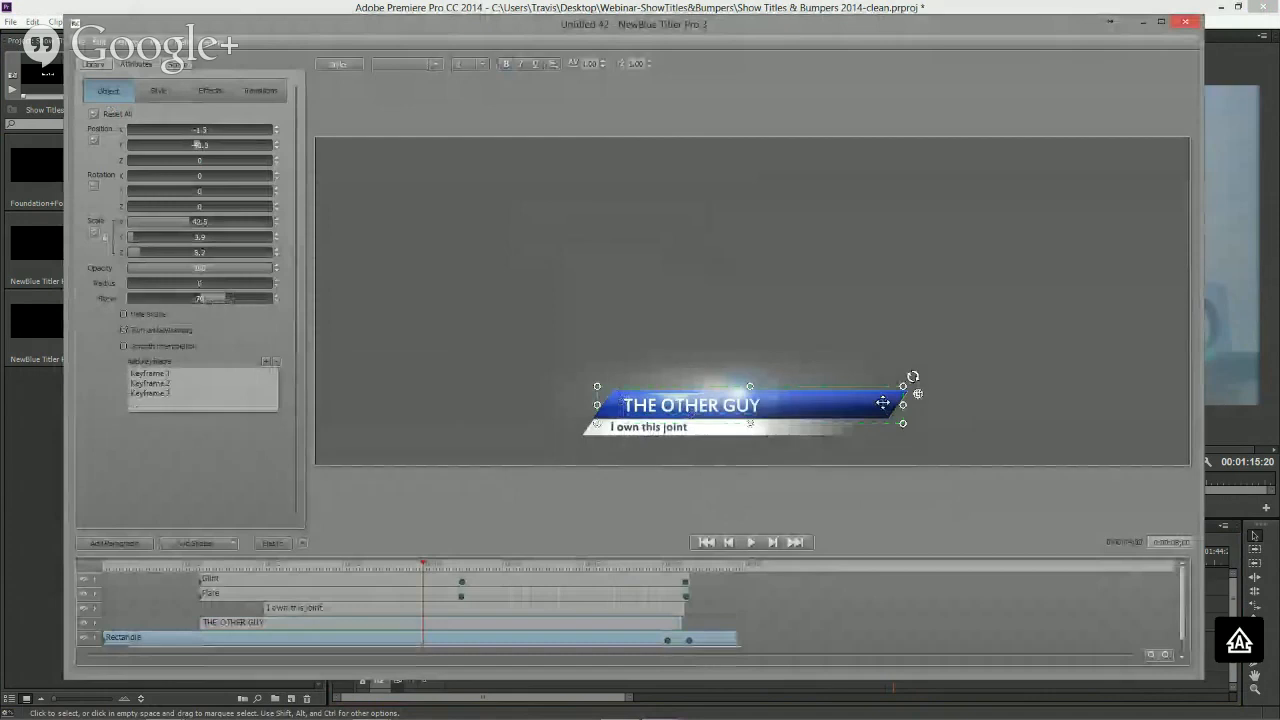
{"action": "left_click", "coordinate": [156, 92]}
{"action": "left_click", "coordinate": [162, 160]}
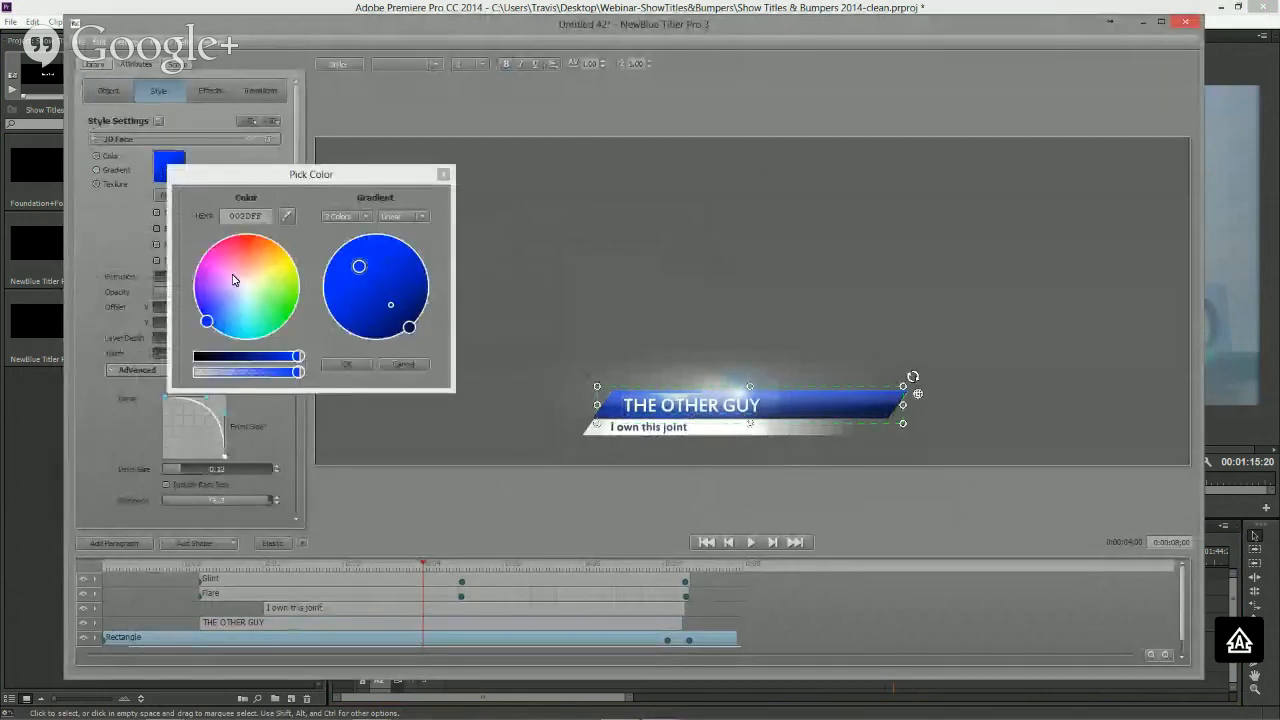
{"action": "left_click", "coordinate": [267, 260]}
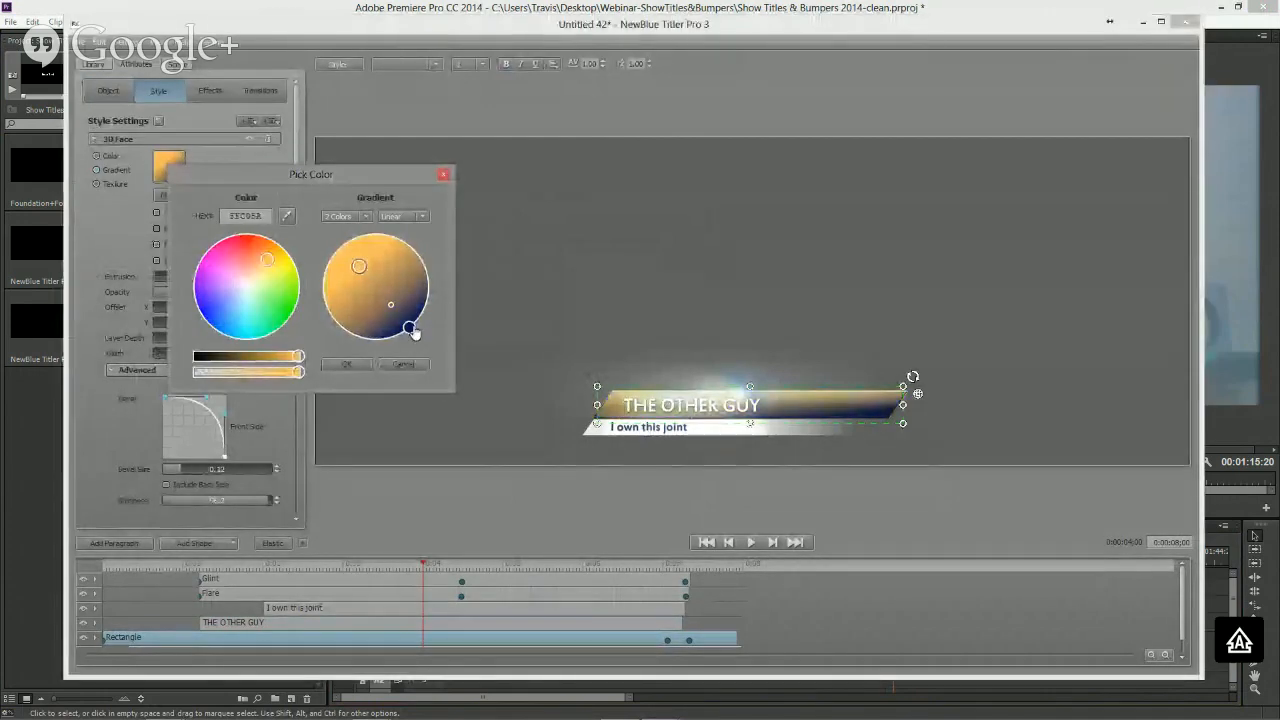
{"action": "left_click", "coordinate": [409, 327]}
{"action": "left_click", "coordinate": [261, 263]}
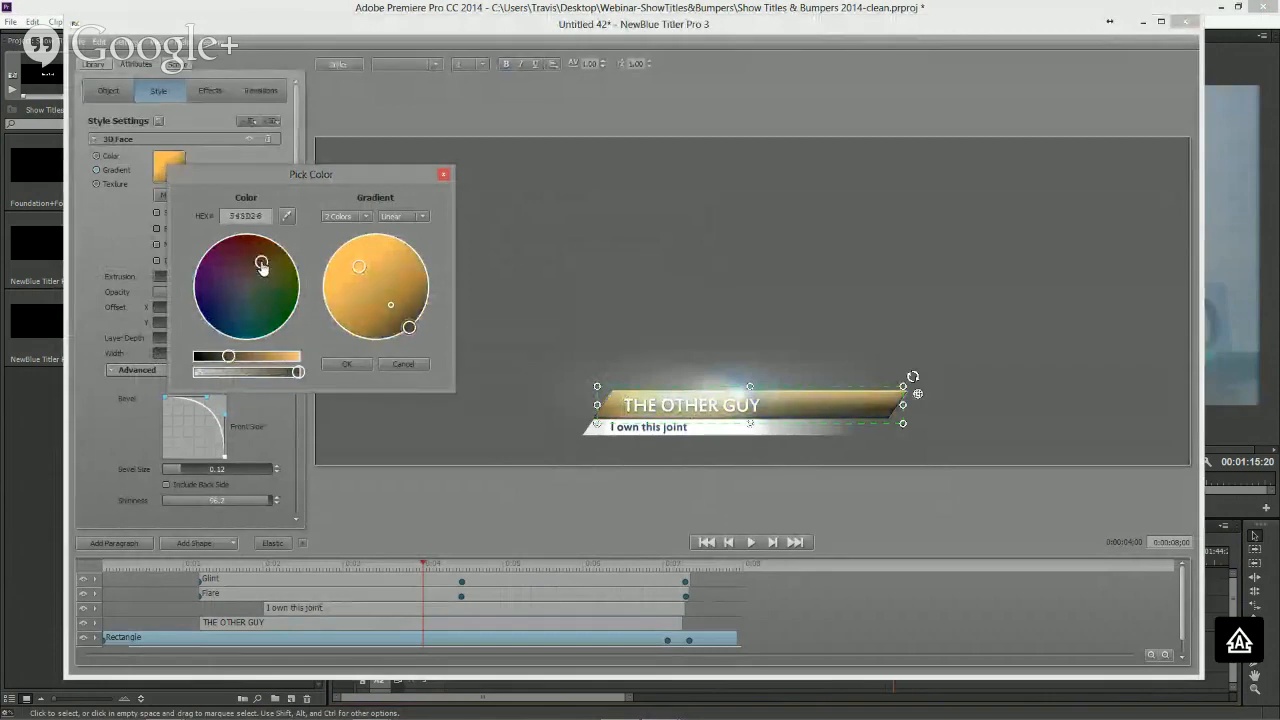
{"action": "left_click", "coordinate": [346, 363]}
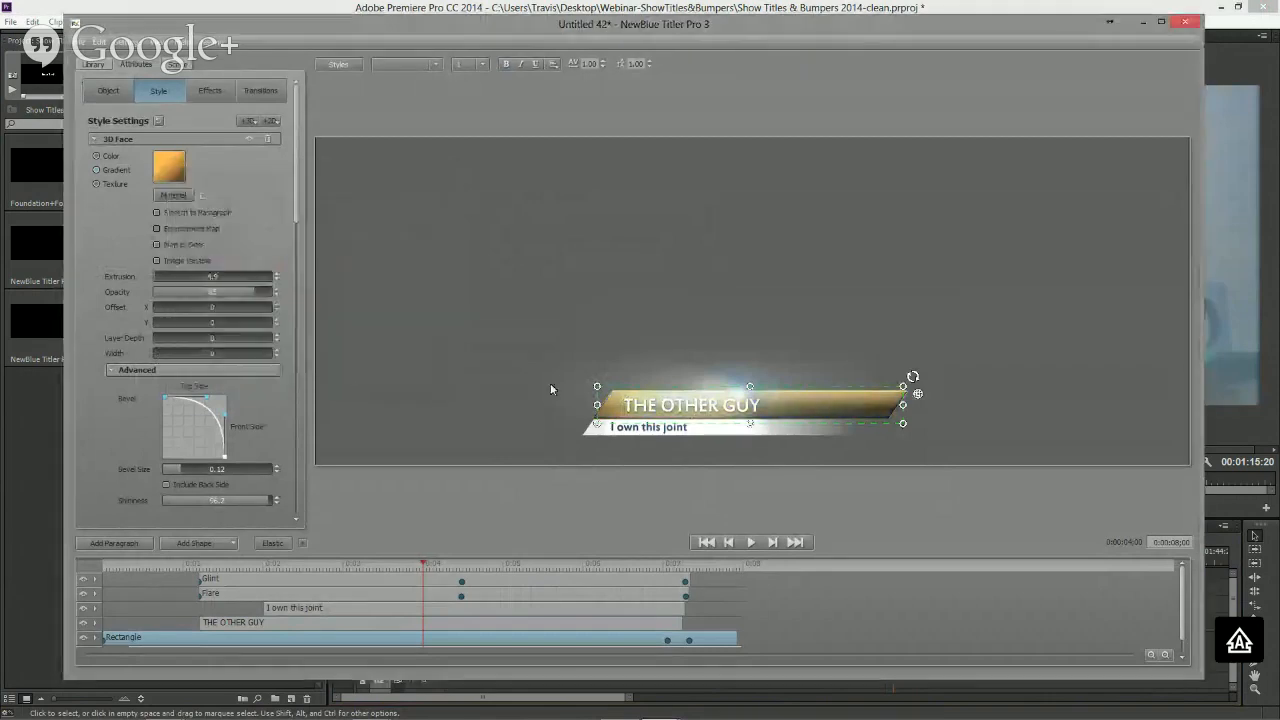
{"action": "left_click", "coordinate": [1185, 21]}
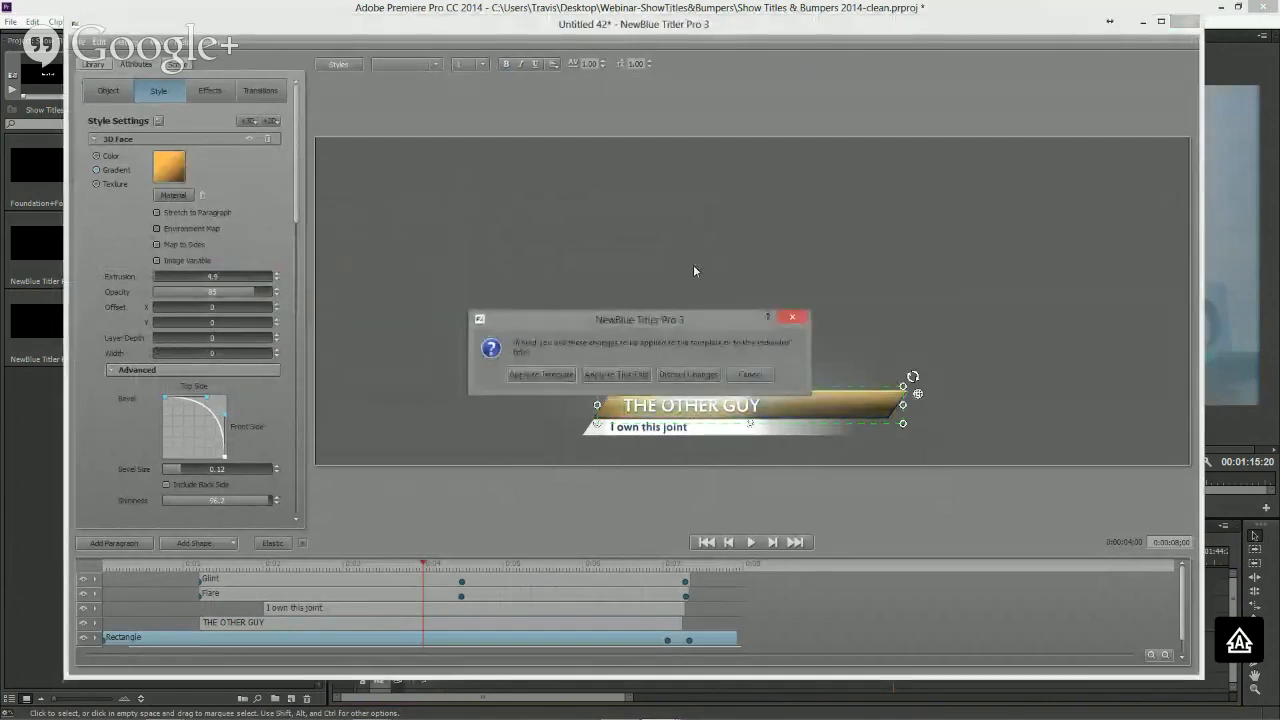
{"action": "left_click", "coordinate": [541, 374]}
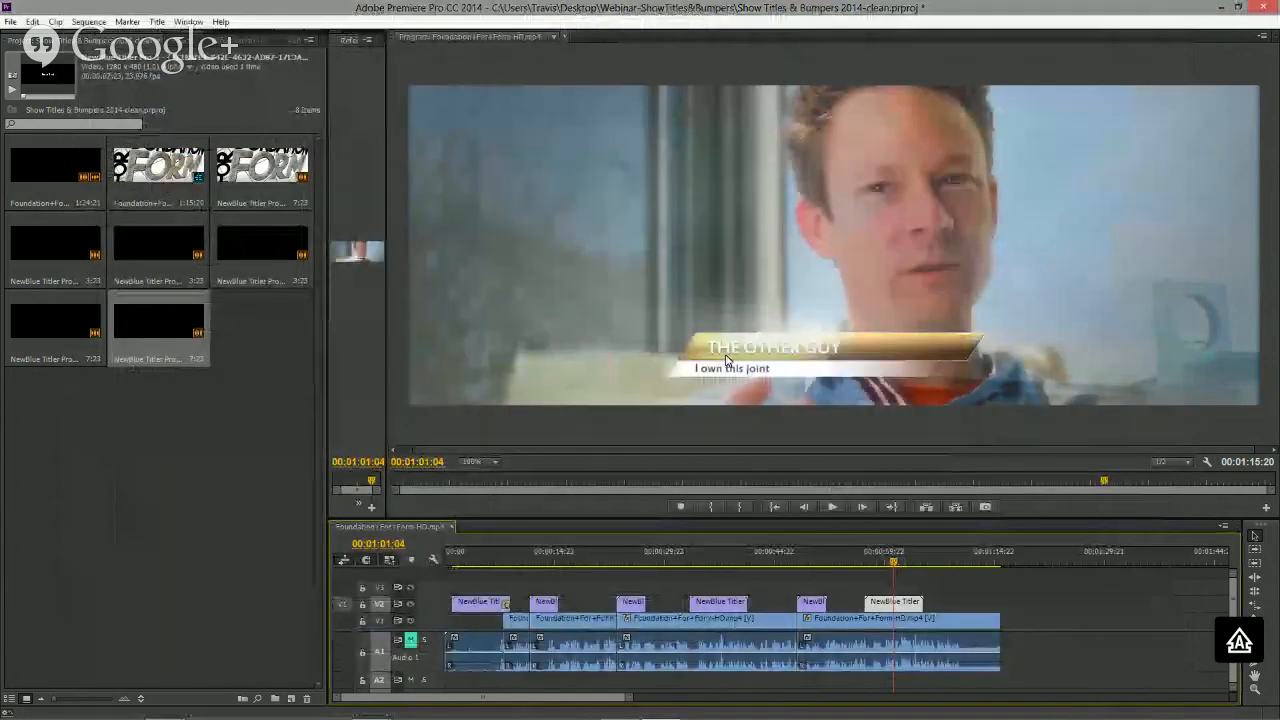
- Scrub the timeline to review the ARCHITECT GUY lower third with the updated template
{"action": "left_click", "coordinate": [718, 561]}
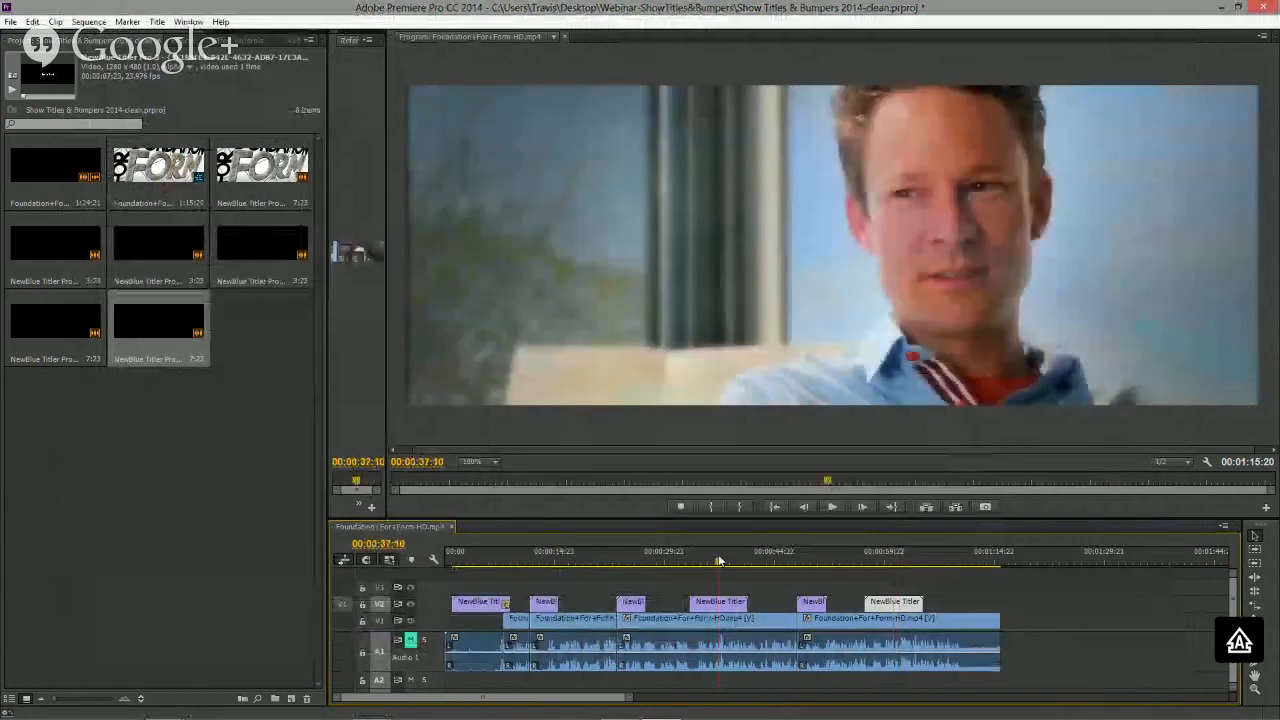
{"action": "left_click", "coordinate": [714, 561]}
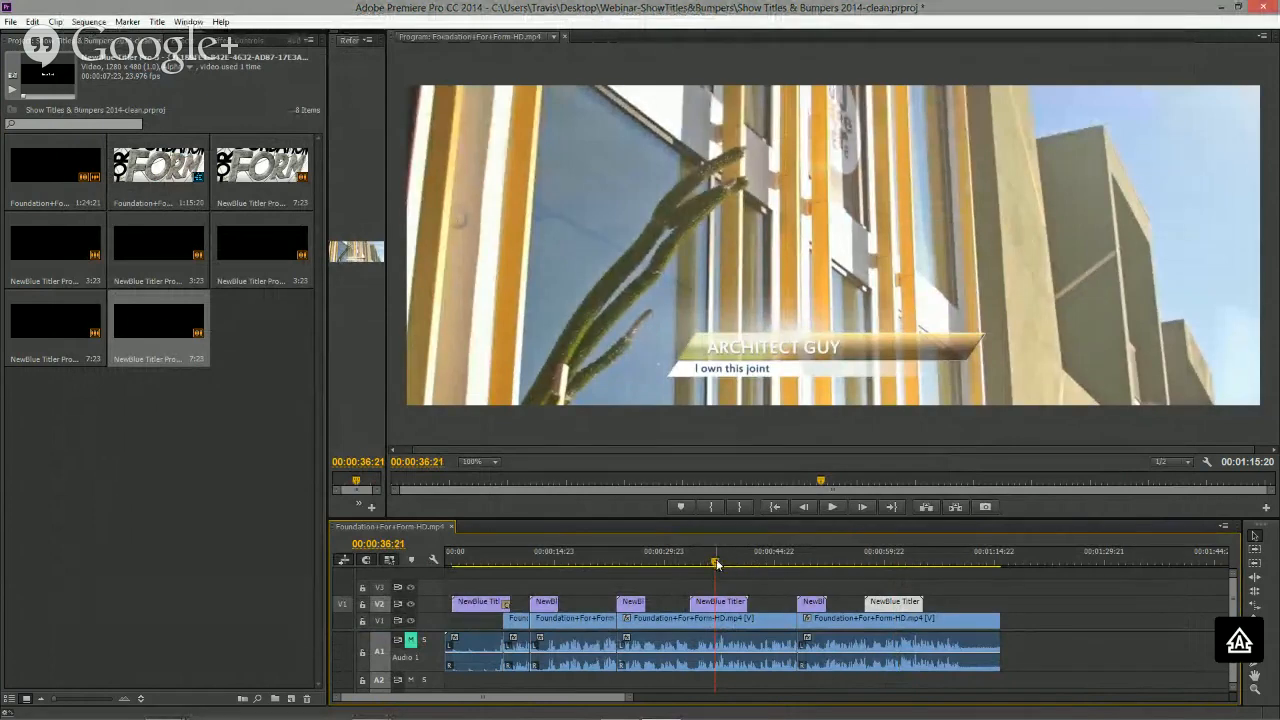
{"action": "left_click_drag", "start_coordinate": [716, 564], "coordinate": [810, 568]}
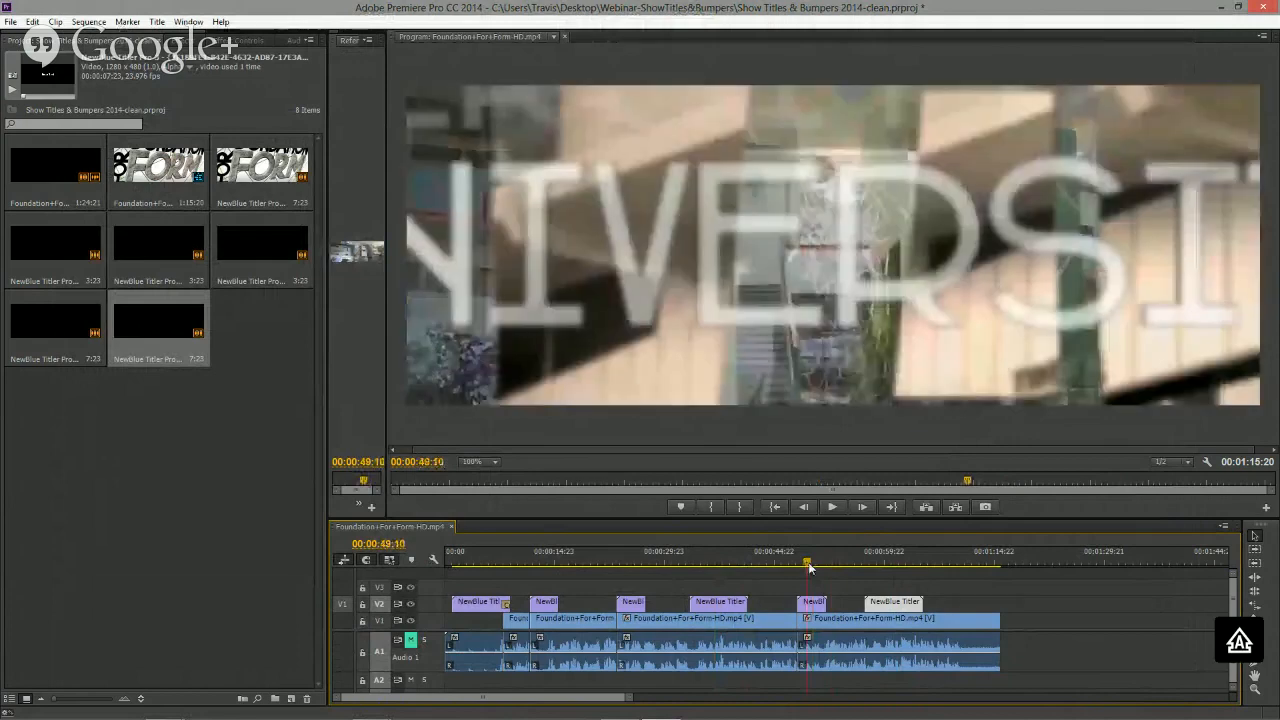
- Open the North Park location title at about 0:25:04 in Title Designer
{"action": "left_click", "coordinate": [628, 563]}
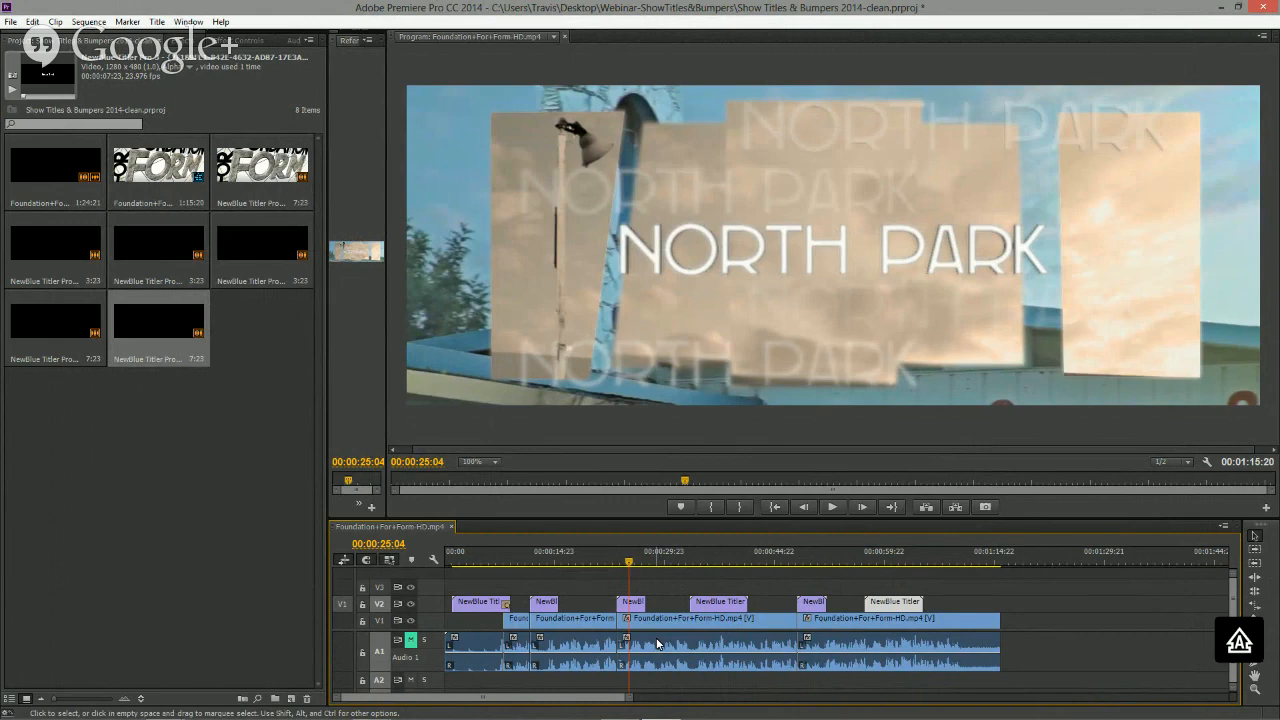
{"action": "double_click", "coordinate": [632, 603]}
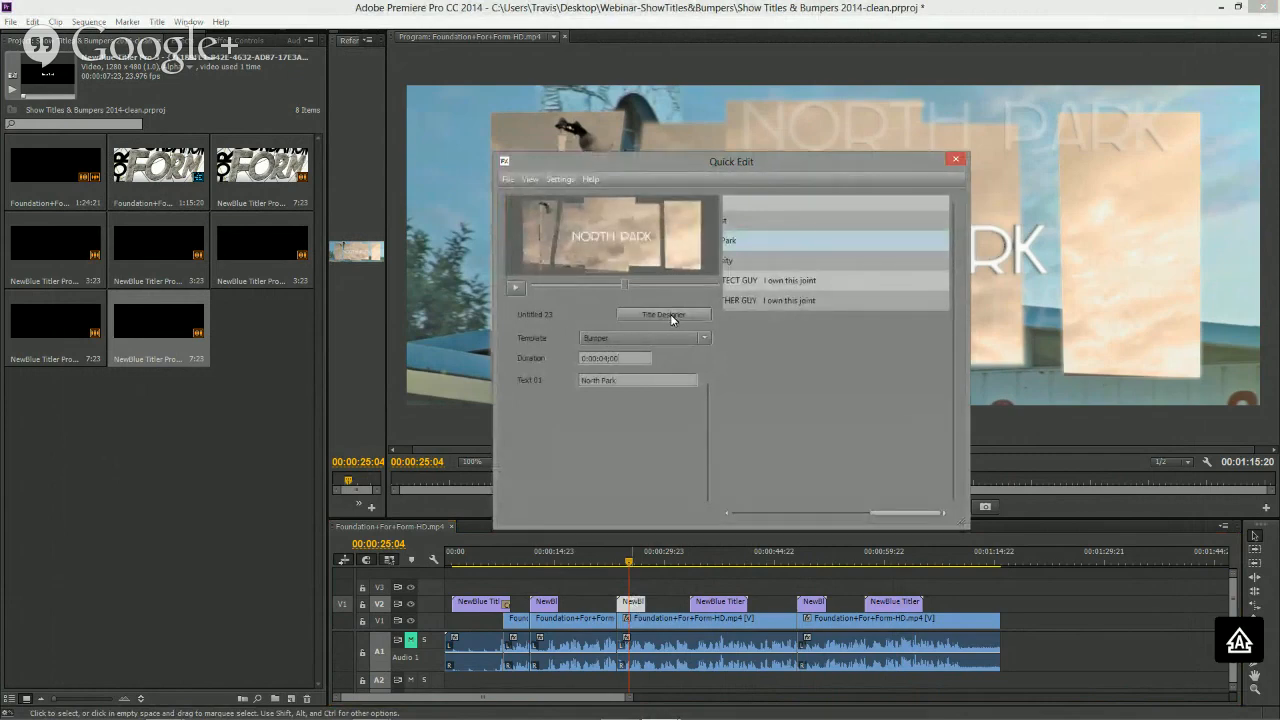
{"action": "left_click", "coordinate": [670, 314]}
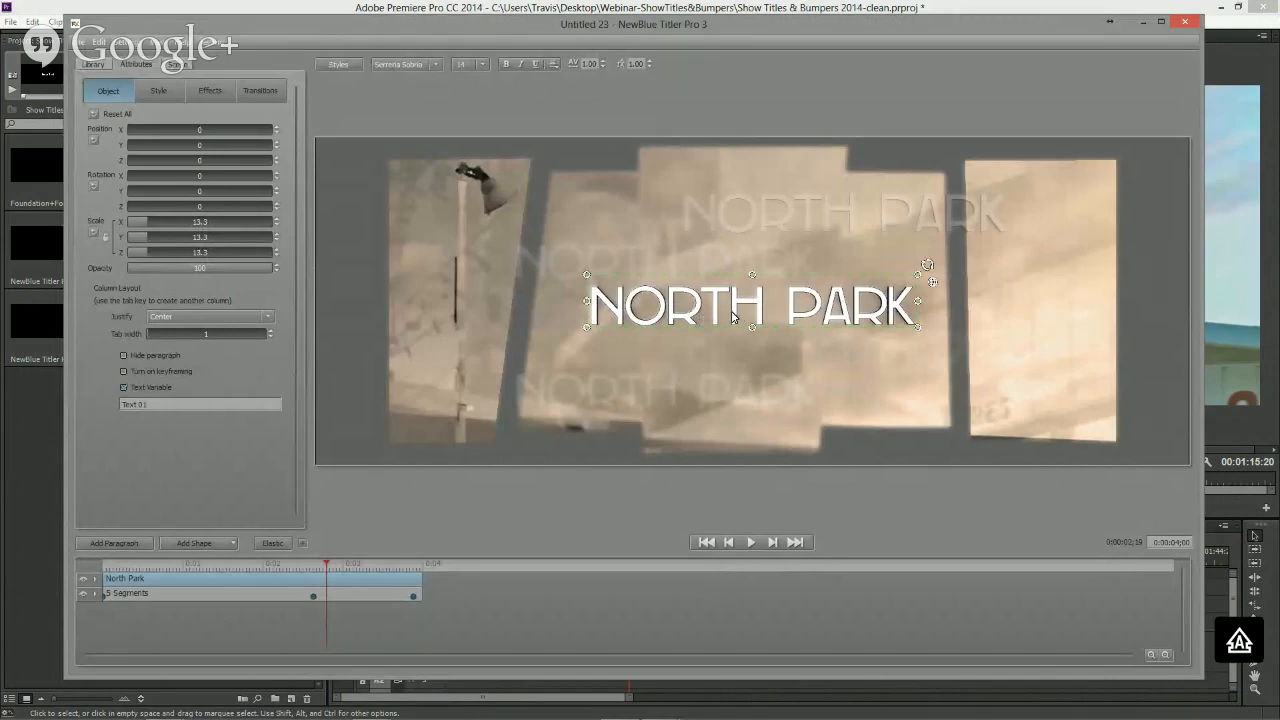
- Save the North Park title's style as a style preset named _Multi title
{"action": "left_click", "coordinate": [84, 46]}
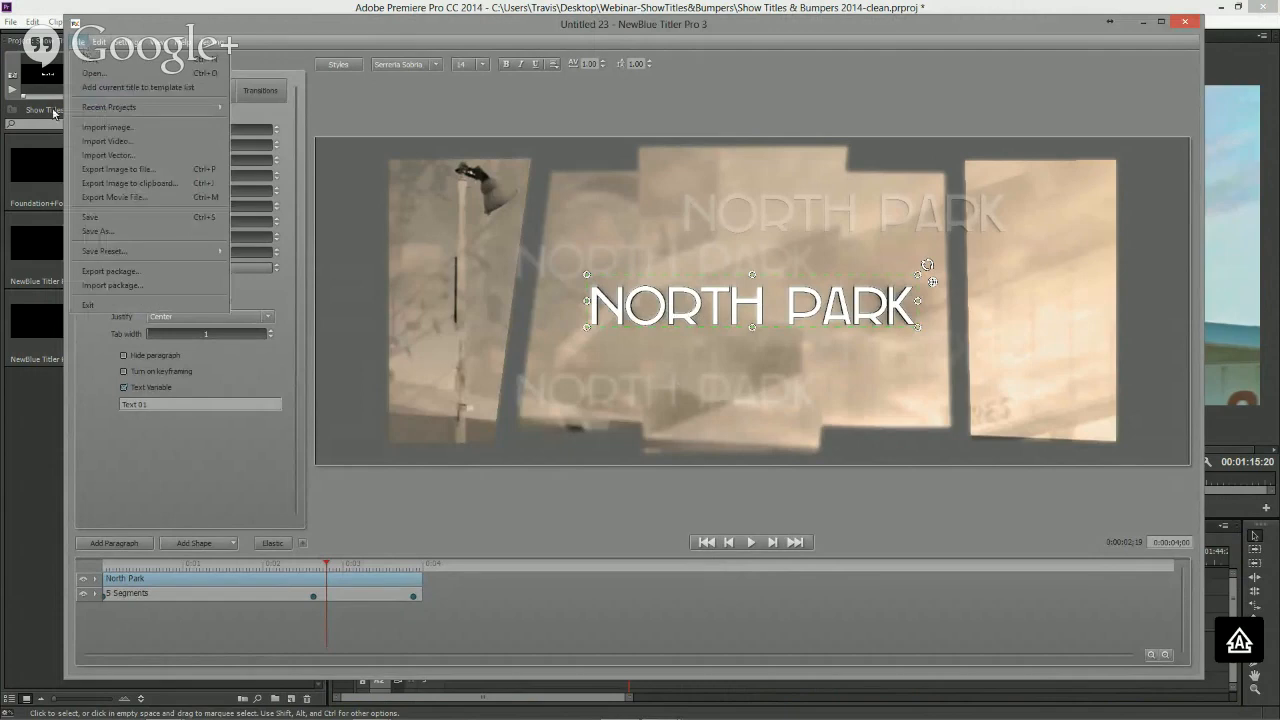
{"action": "mouse_move", "coordinate": [111, 252]}
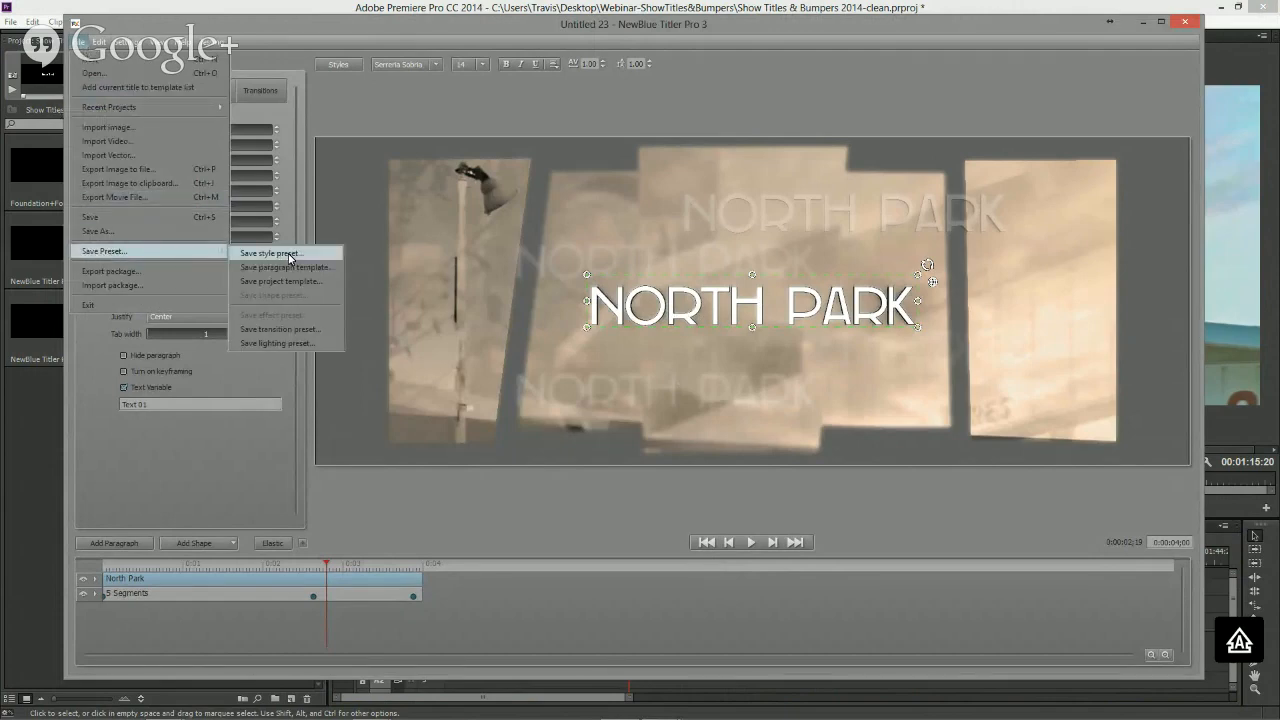
{"action": "left_click", "coordinate": [288, 253]}
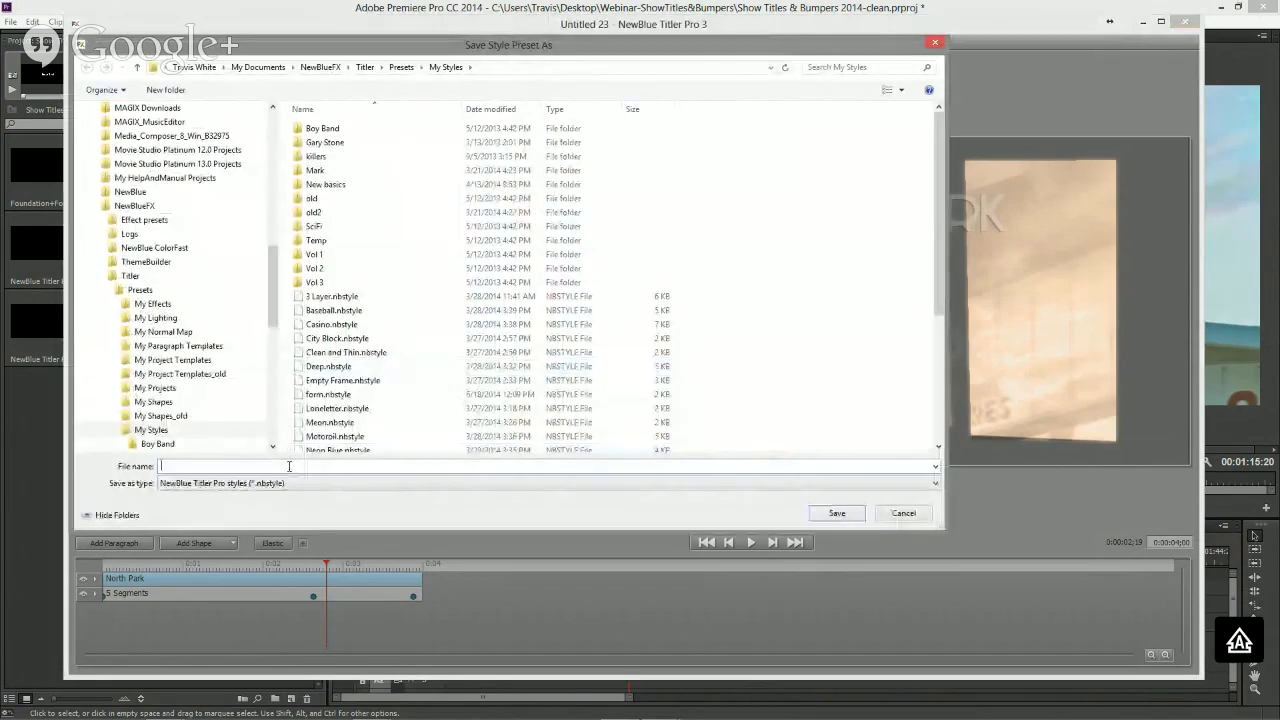
{"action": "type", "text": "J"}
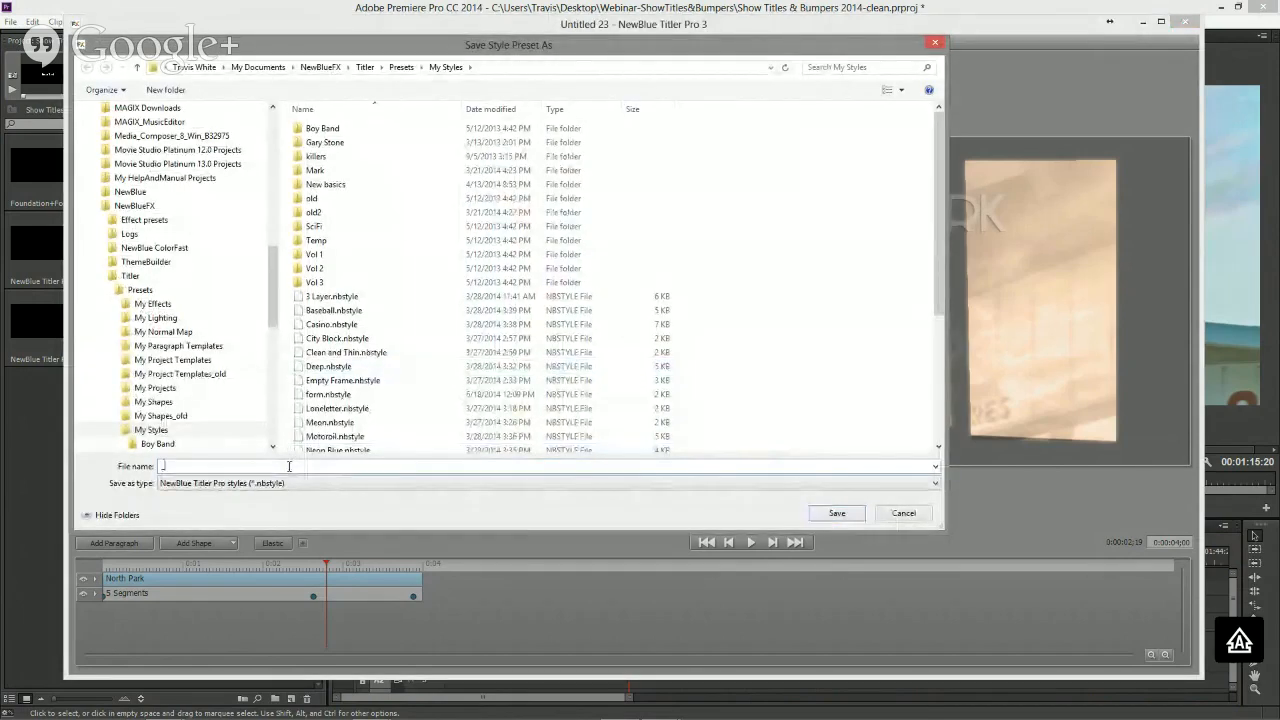
{"action": "type", "text": "mUL"}
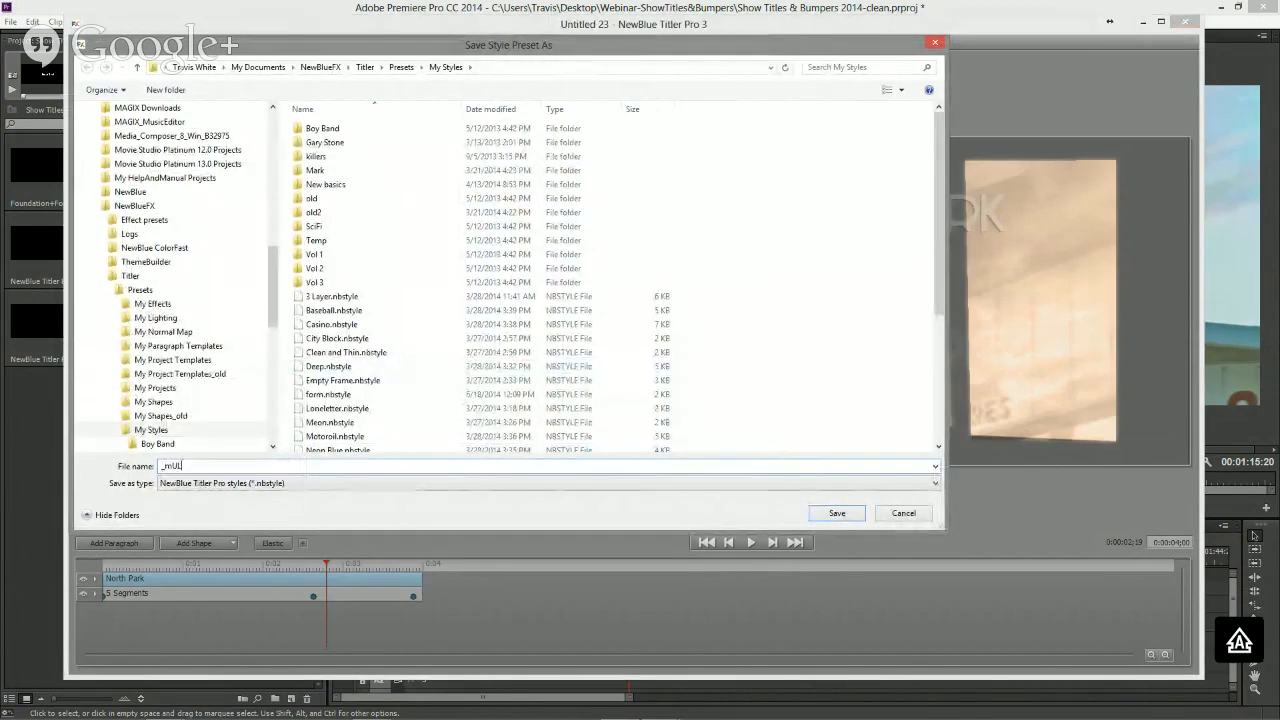
{"action": "key", "text": "BackSpace"}
{"action": "key", "text": "BackSpace"}
{"action": "key", "text": "BackSpace"}
{"action": "type", "text": "Multi title"}
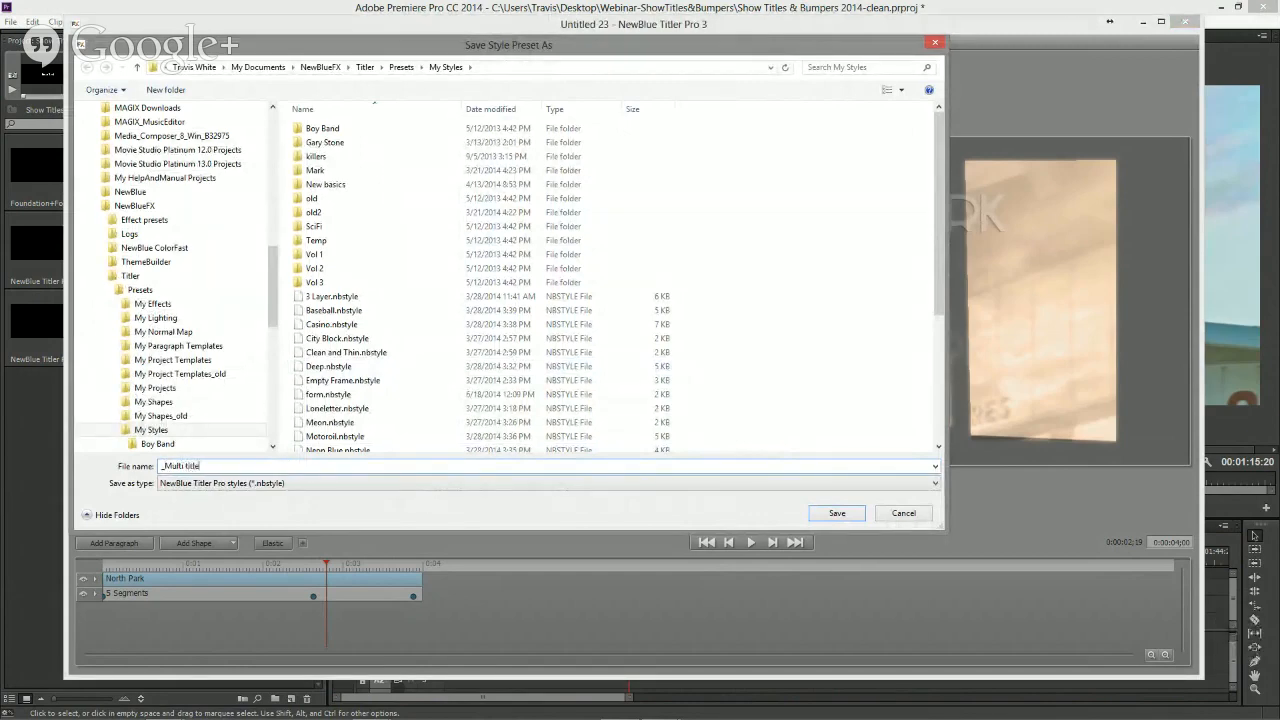
{"action": "left_click", "coordinate": [836, 514]}
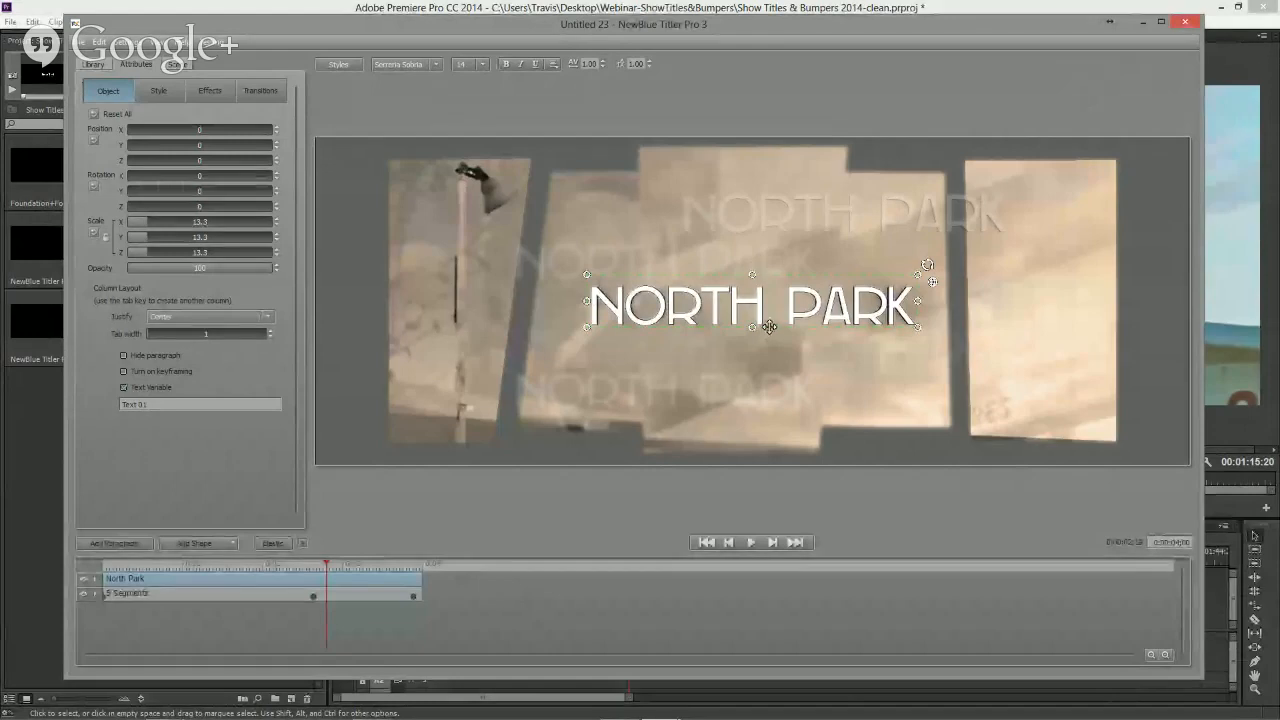
- Start a new title, applying the North Park changes to that title only, and replace its text with Midtown
{"action": "left_click", "coordinate": [82, 42]}
{"action": "left_click", "coordinate": [105, 59]}
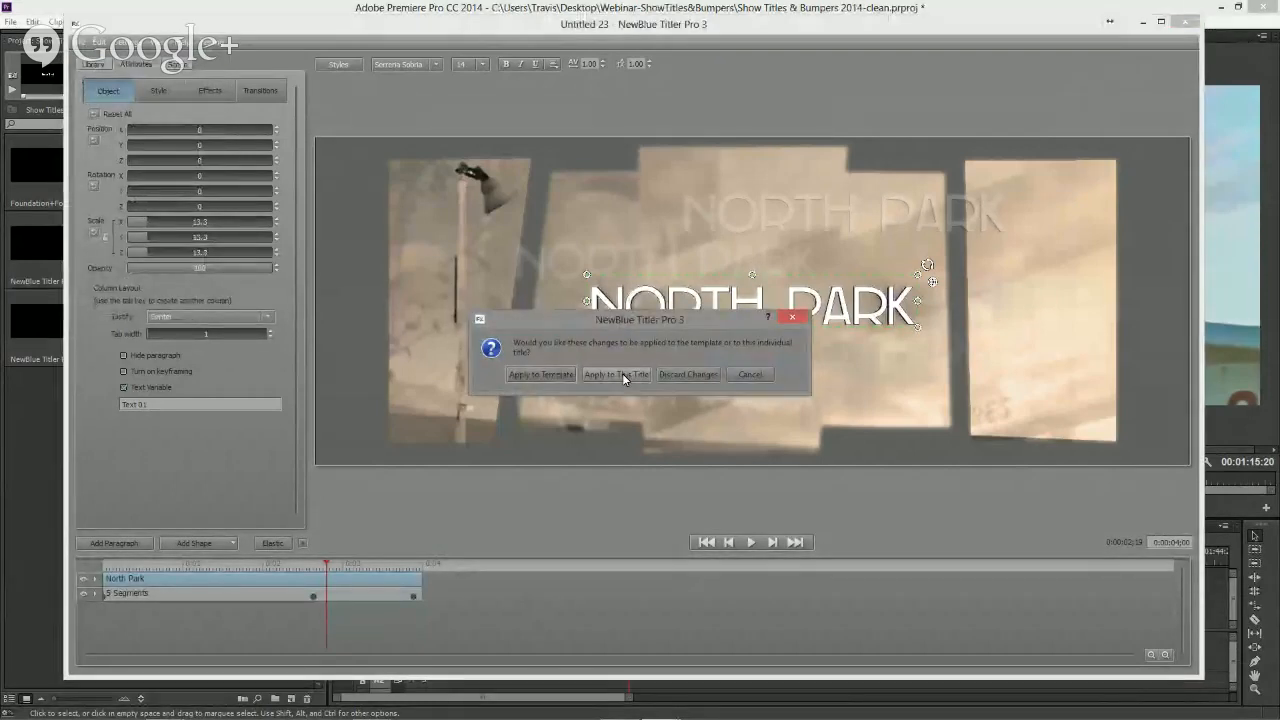
{"action": "left_click", "coordinate": [622, 373]}
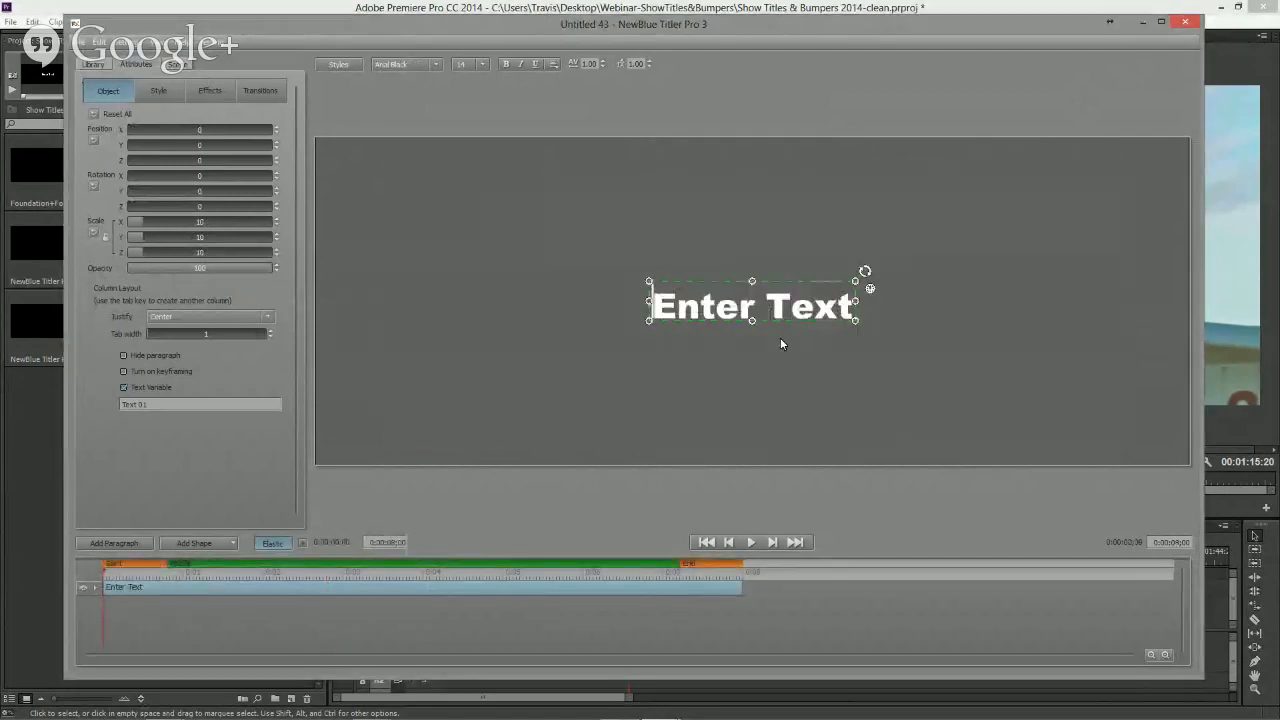
{"action": "double_click", "coordinate": [722, 310]}
{"action": "type", "text": "Midtown"}
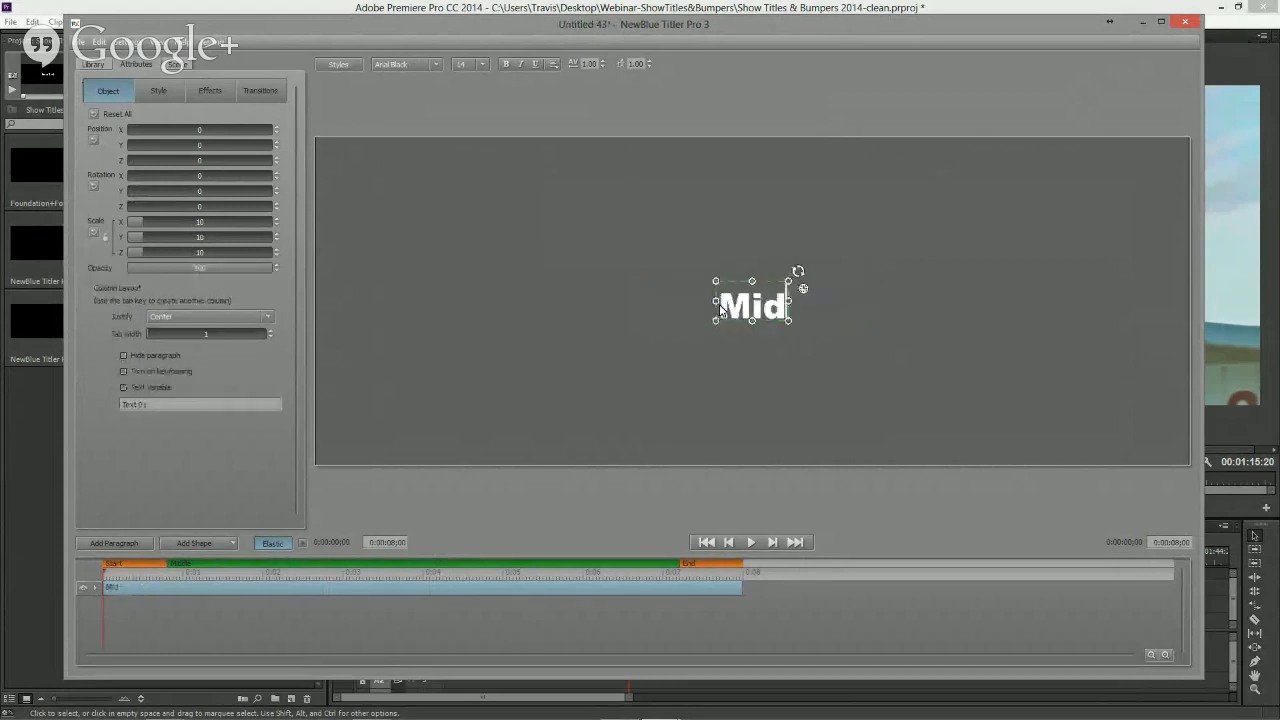
- Apply the _Multi title style preset from My Styles in the library to the Midtown text
{"action": "left_click", "coordinate": [95, 66]}
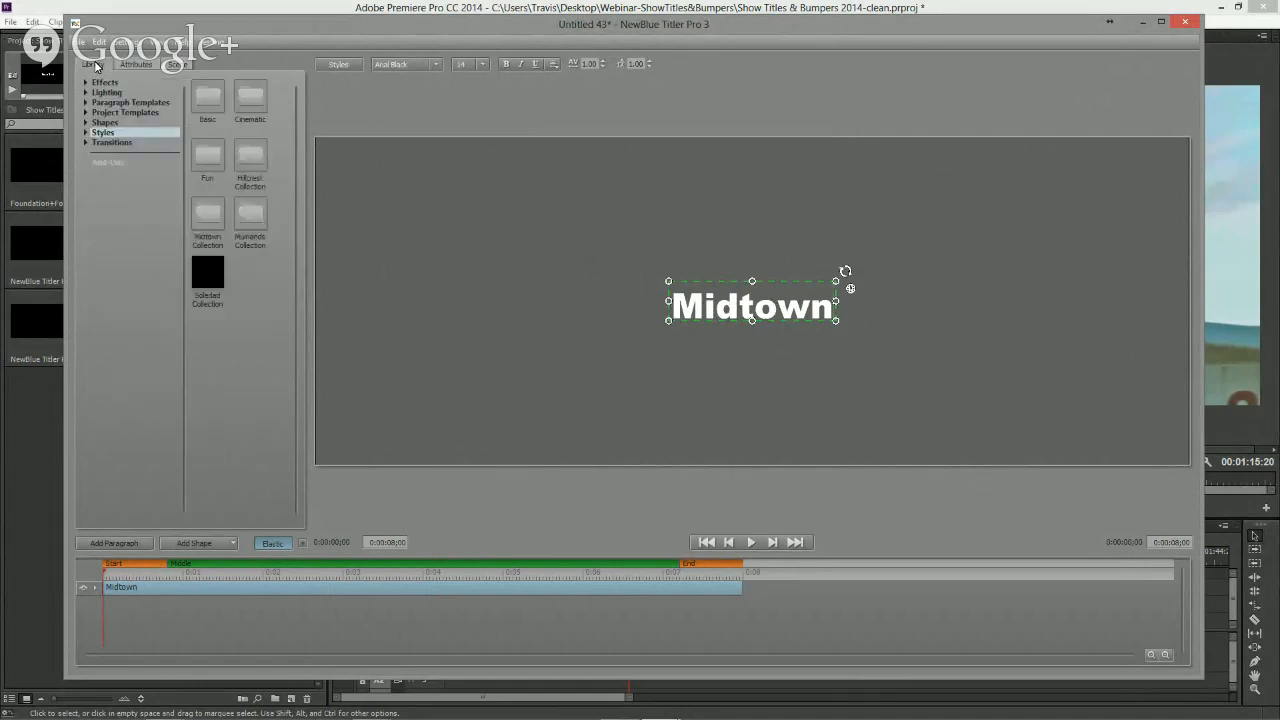
{"action": "left_click", "coordinate": [87, 133]}
{"action": "left_click", "coordinate": [115, 212]}
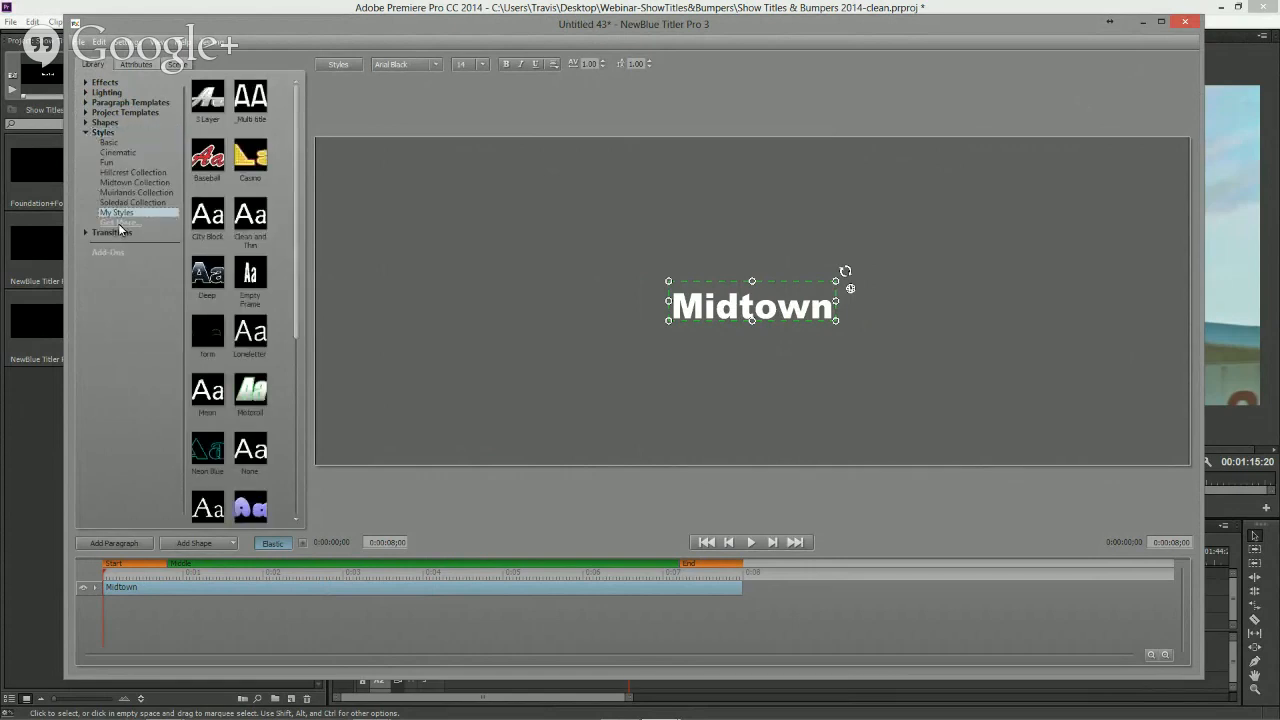
{"action": "double_click", "coordinate": [253, 97]}
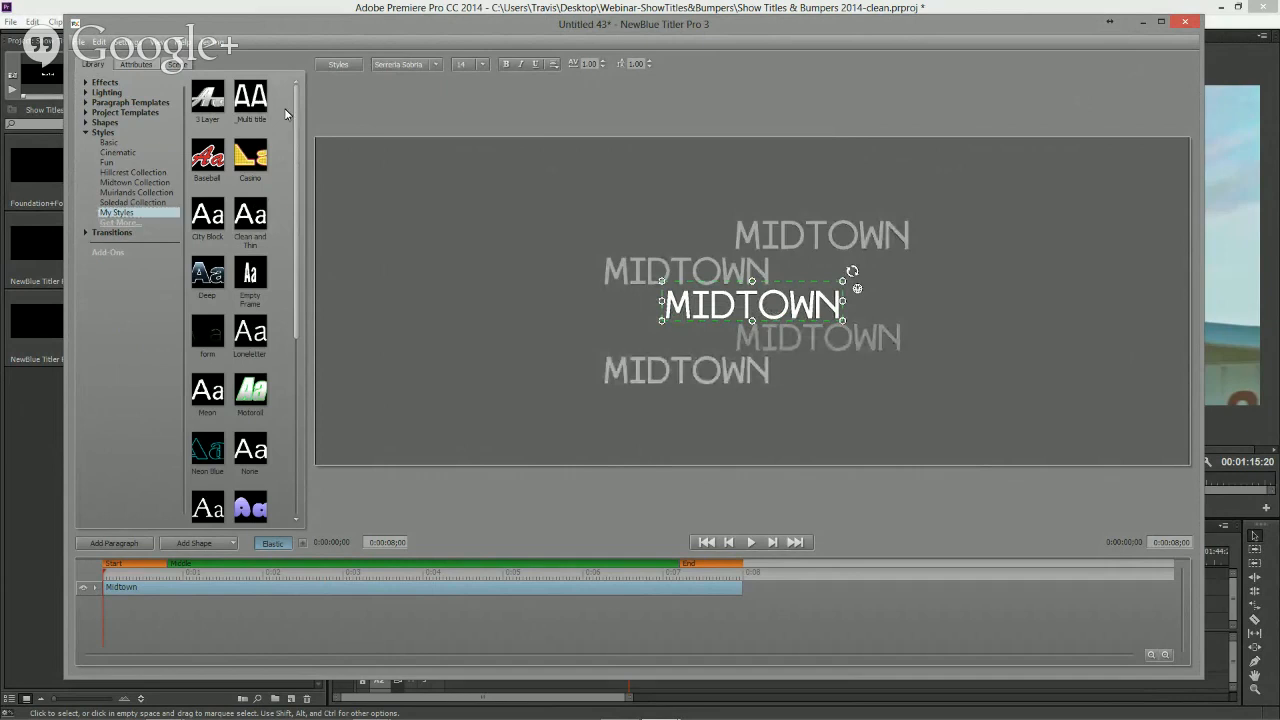
{"action": "left_click", "coordinate": [727, 304]}
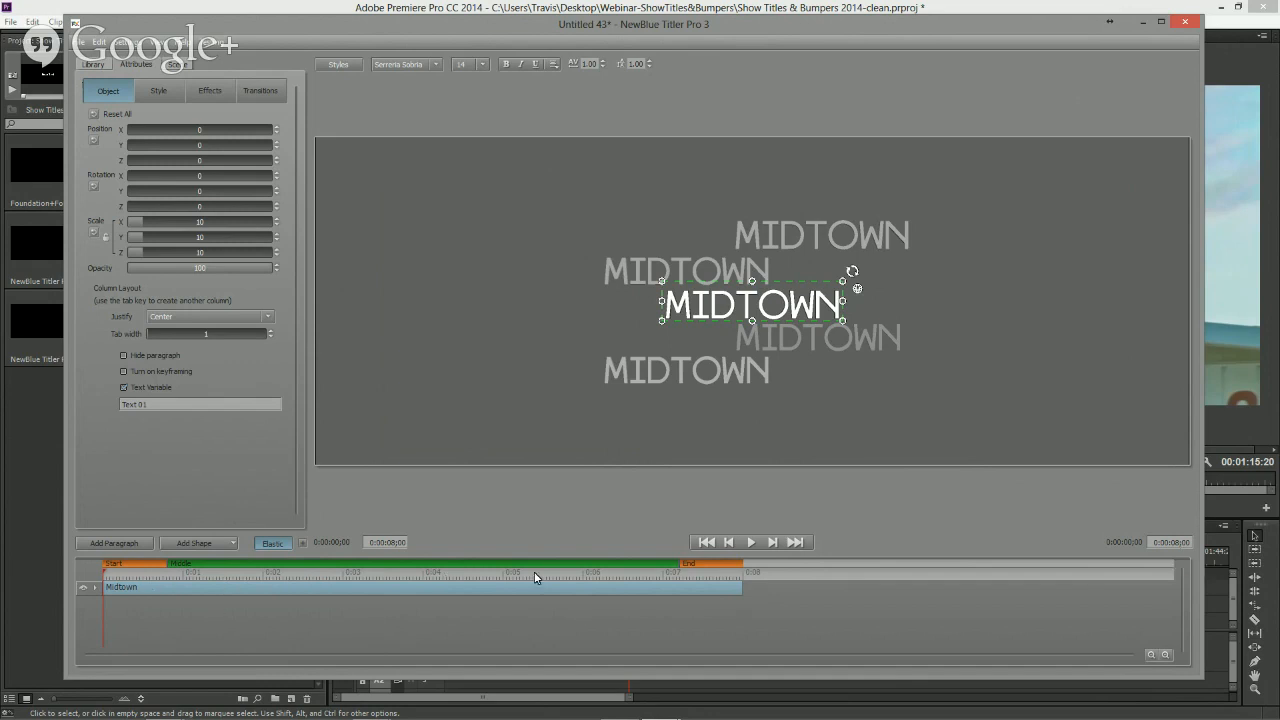
- Toggle Elastic timing off and on for the Midtown title, then close Title Designer
{"action": "left_click", "coordinate": [1150, 655]}
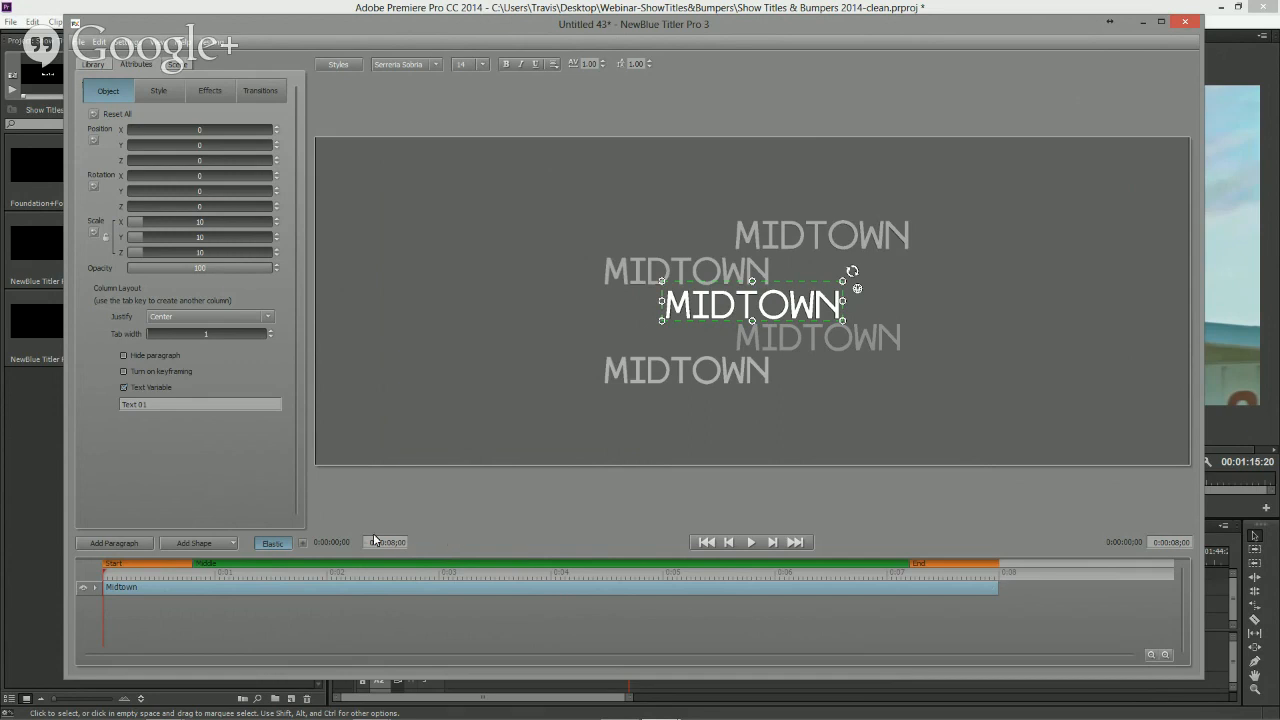
{"action": "left_click", "coordinate": [277, 547]}
{"action": "left_click", "coordinate": [272, 544]}
{"action": "left_click", "coordinate": [272, 544]}
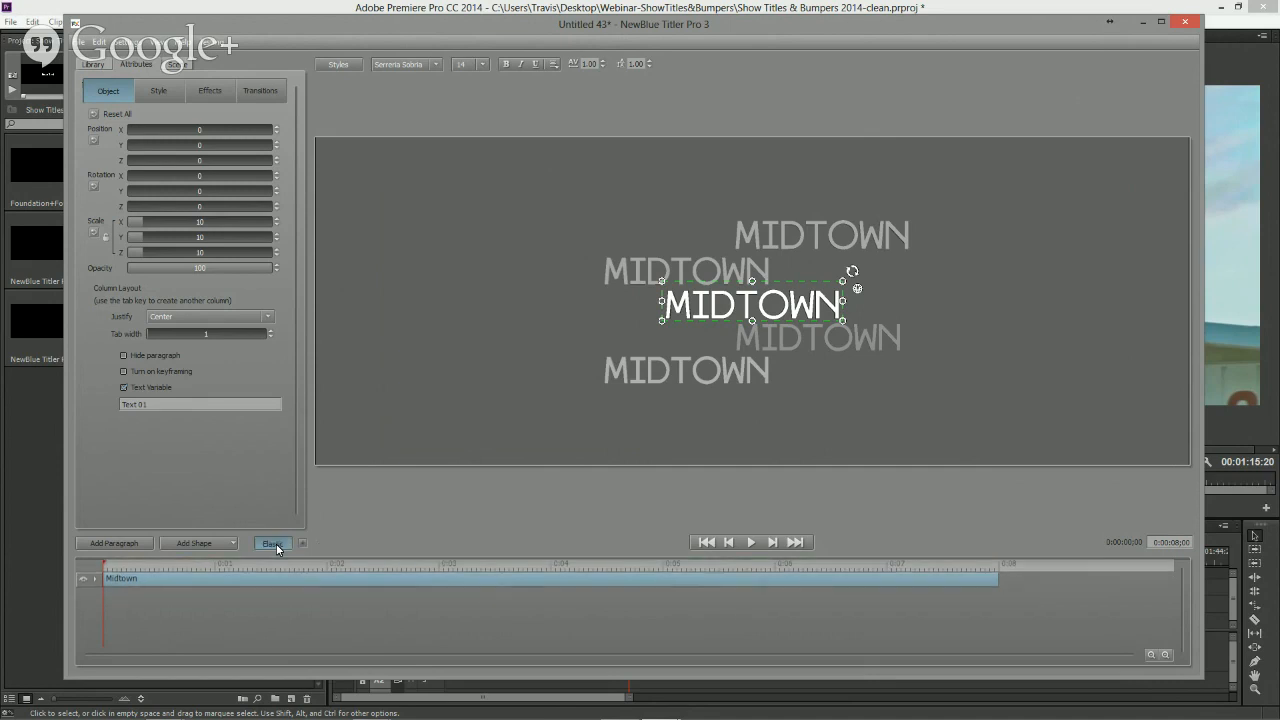
{"action": "left_click", "coordinate": [272, 544]}
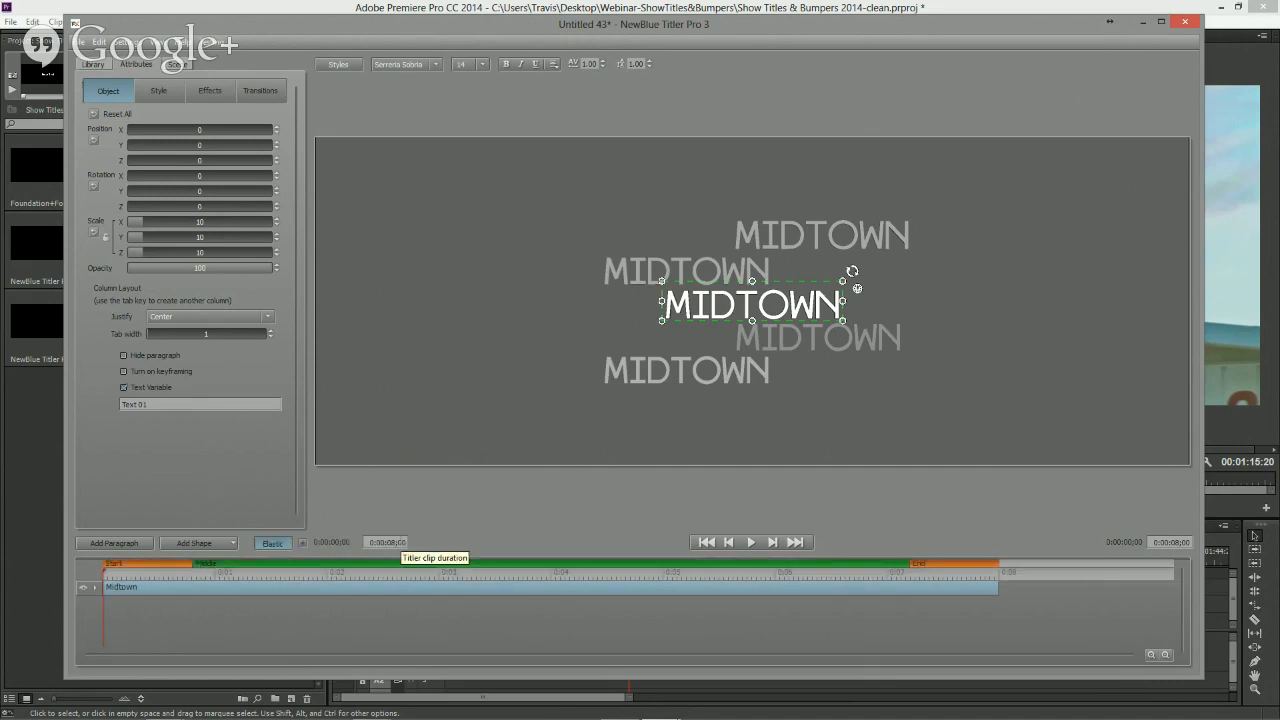
{"action": "left_click", "coordinate": [273, 543]}
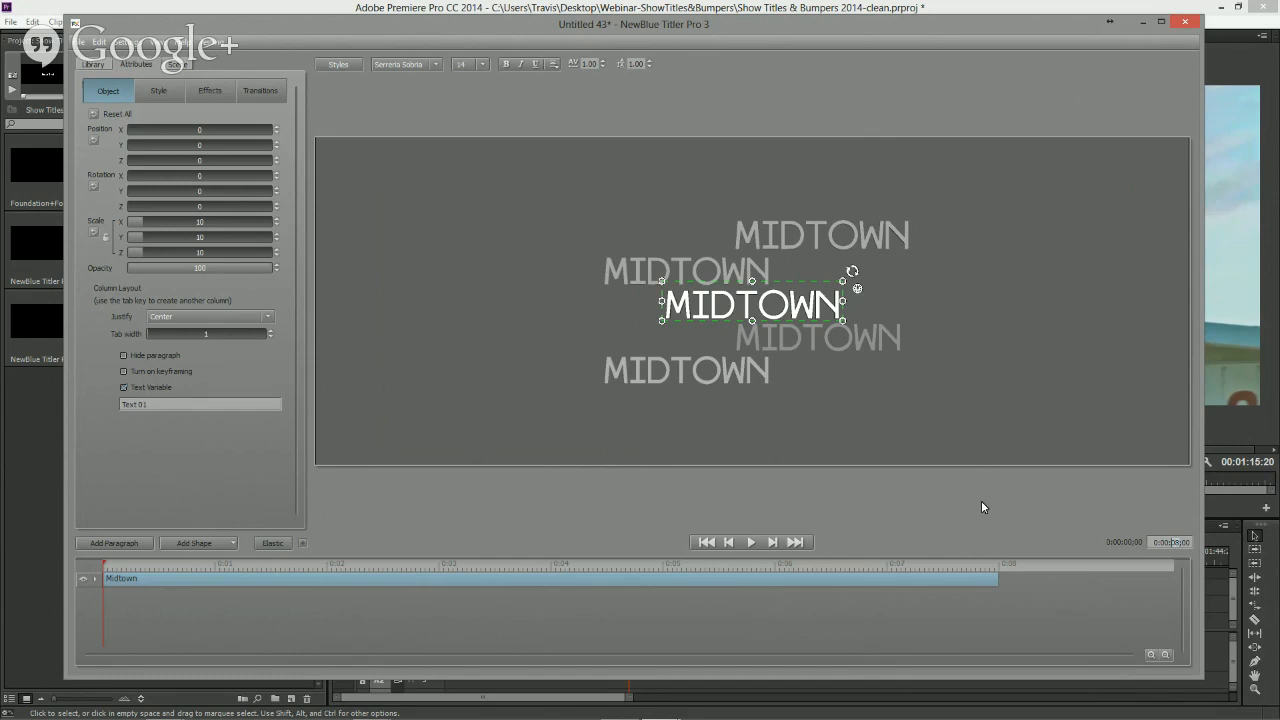
{"action": "left_click", "coordinate": [272, 543]}
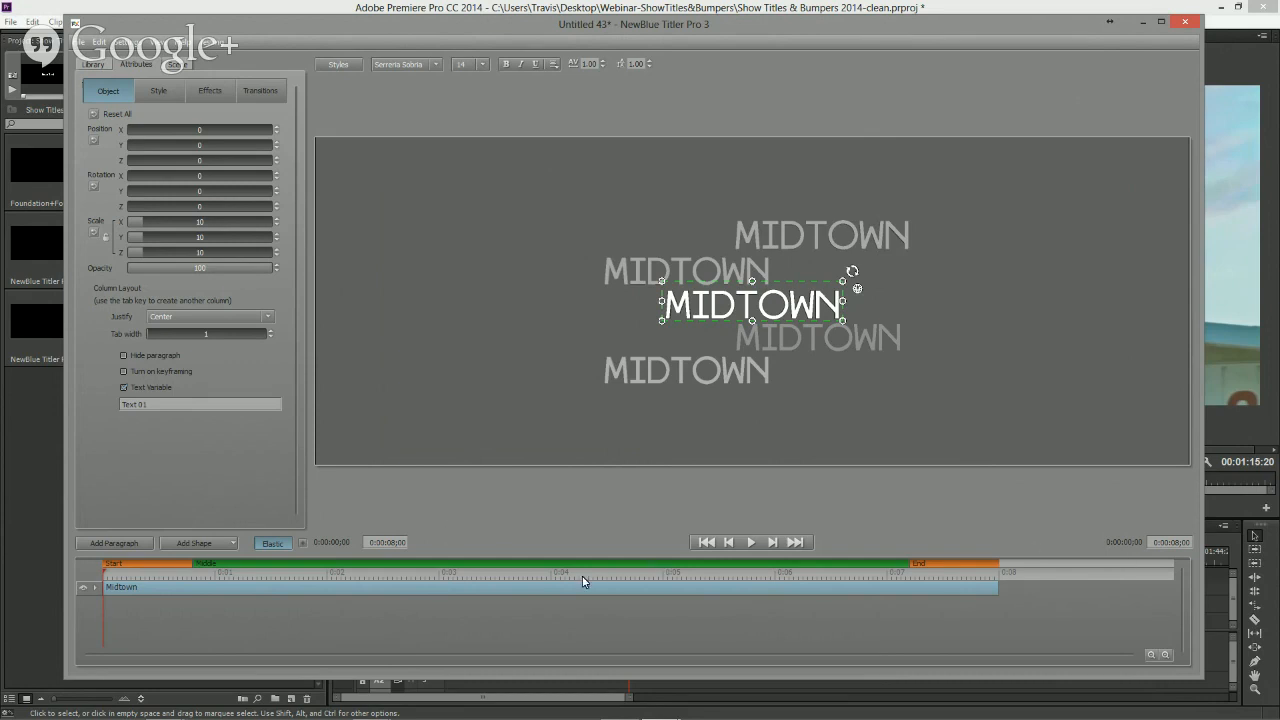
{"action": "left_click", "coordinate": [1184, 24]}
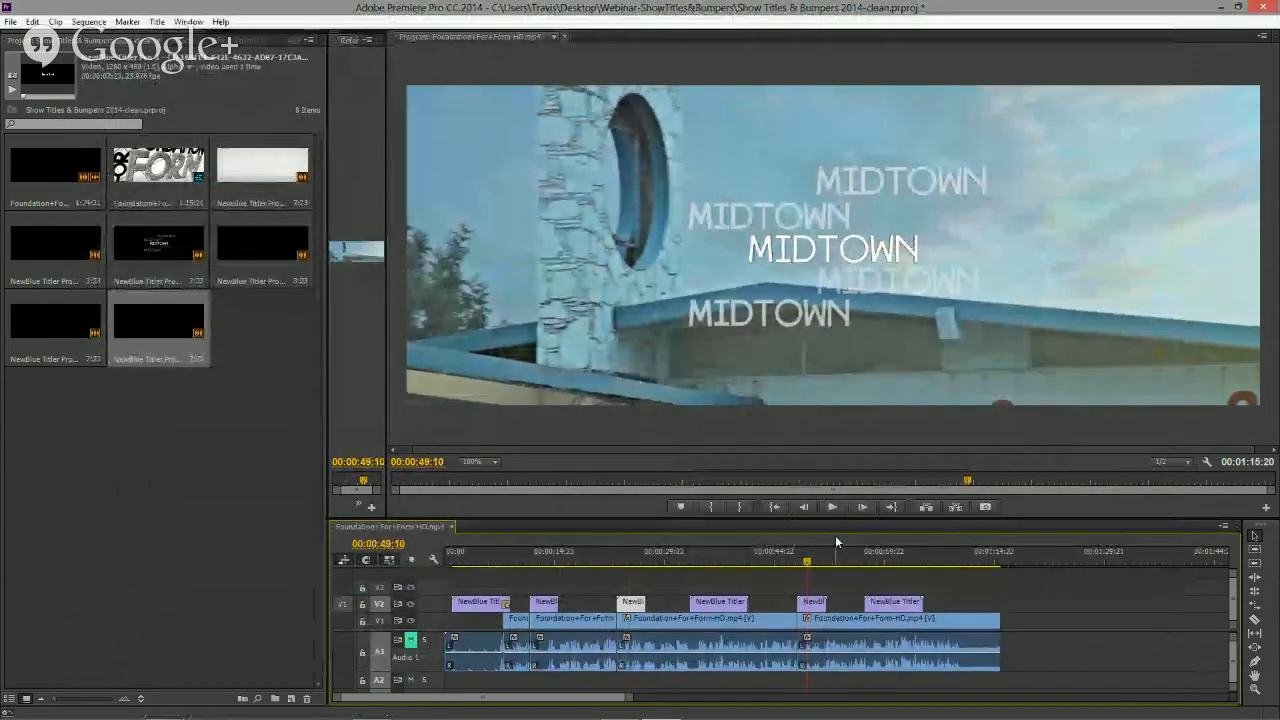
- Open the University title clip at about 0:50:04 in Title Designer through Quick Edit
{"action": "left_click", "coordinate": [807, 566]}
{"action": "left_click_drag", "start_coordinate": [807, 570], "coordinate": [813, 567]}
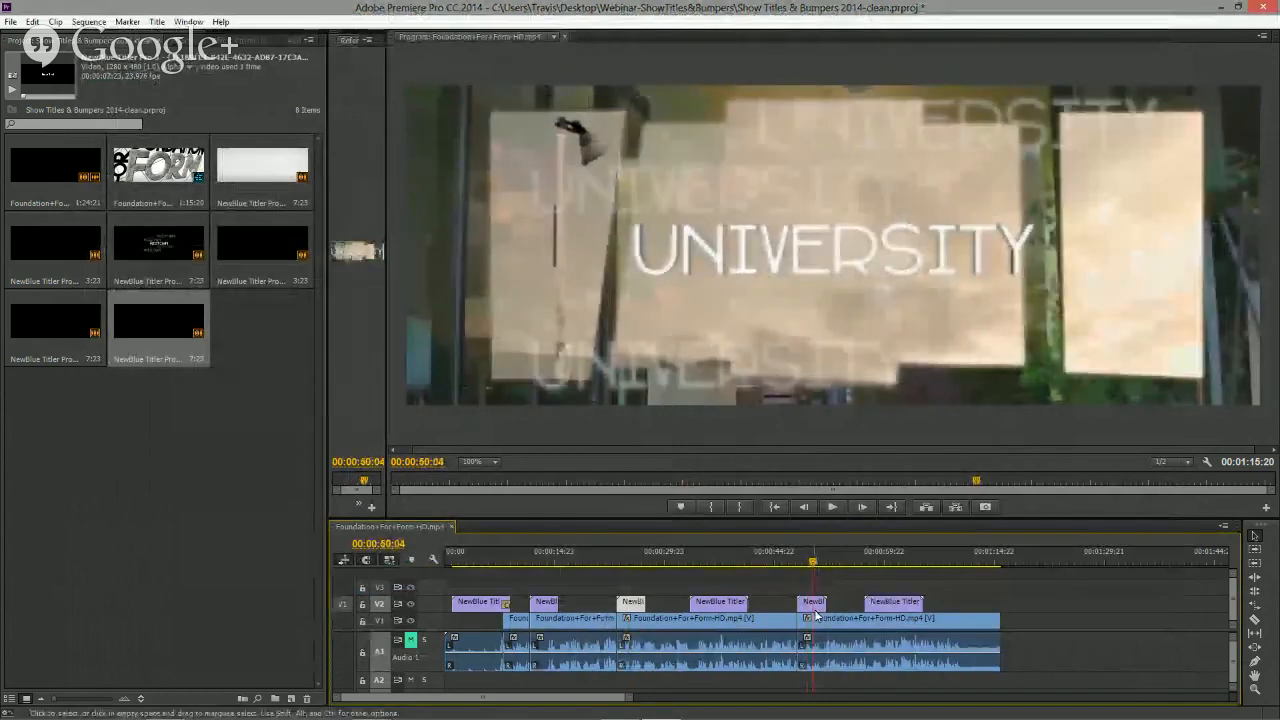
{"action": "double_click", "coordinate": [812, 605]}
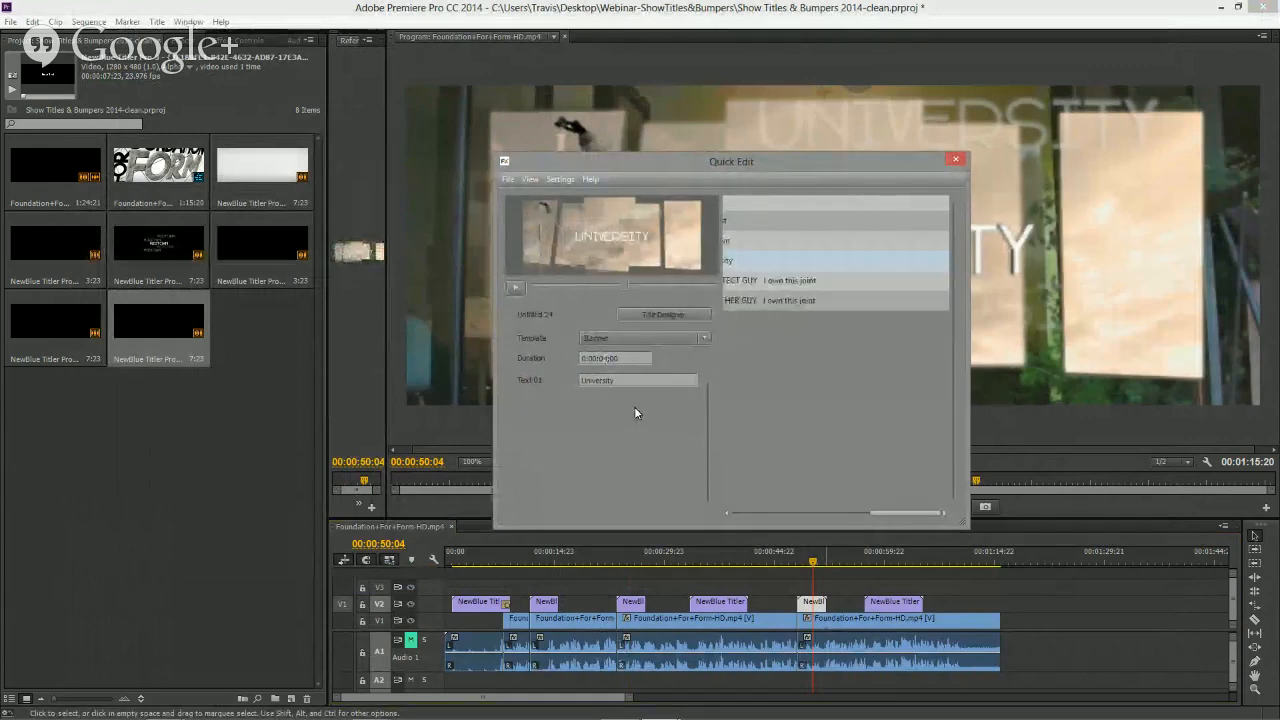
{"action": "left_click", "coordinate": [618, 379]}
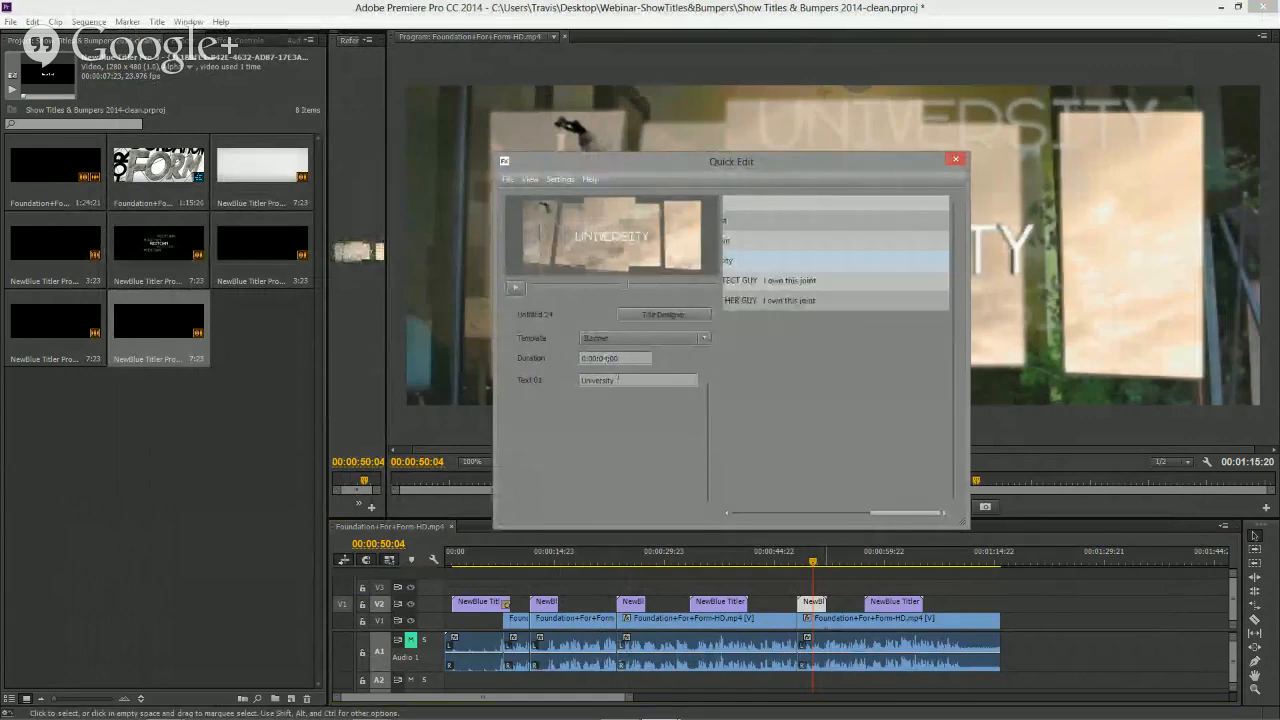
{"action": "left_click", "coordinate": [668, 316]}
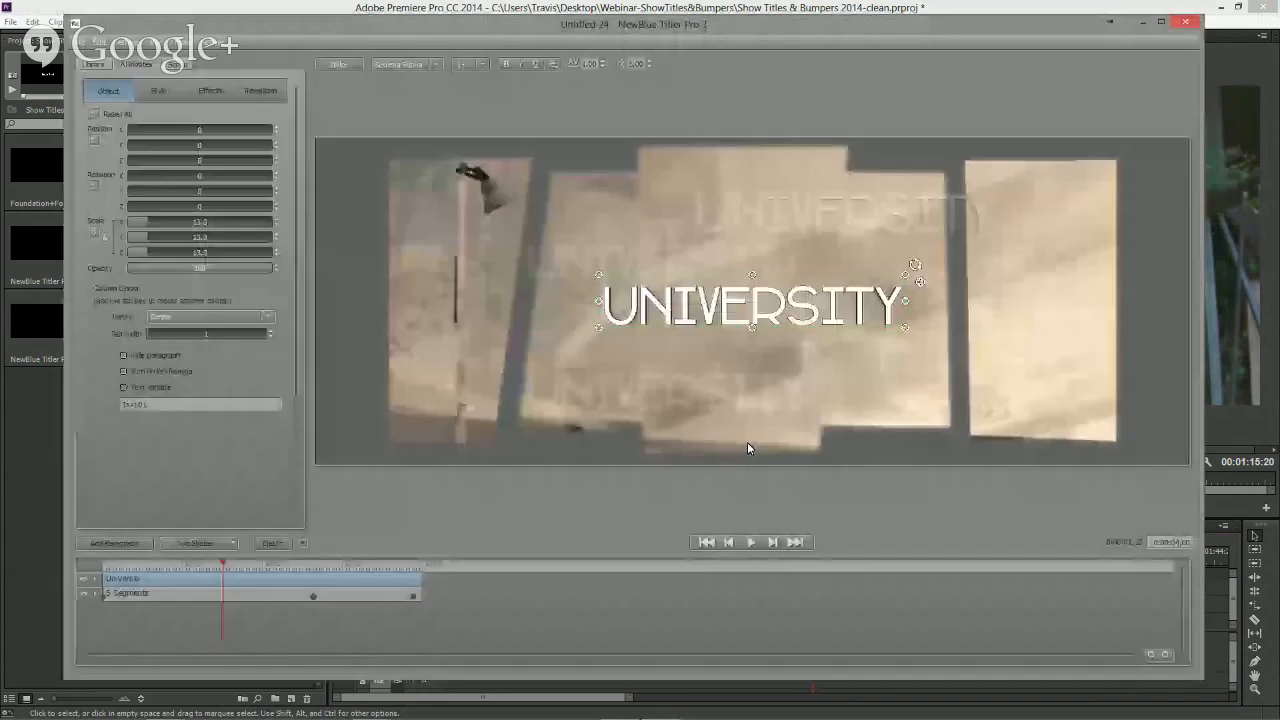
- Turn on Elastic timing and set the University title's clip duration to 8 seconds
{"action": "left_click", "coordinate": [272, 543]}
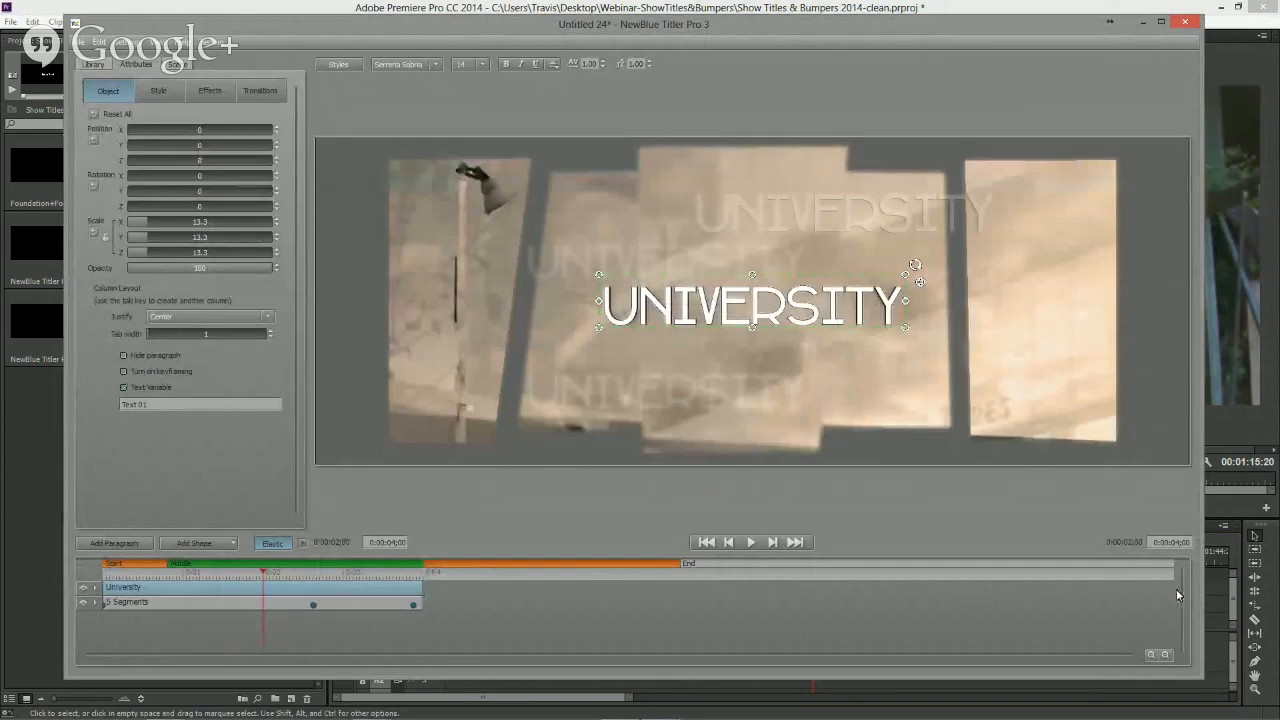
{"action": "left_click", "coordinate": [1181, 543]}
{"action": "key", "text": "BackSpace"}
{"action": "type", "text": "8"}
{"action": "key", "text": "Return"}
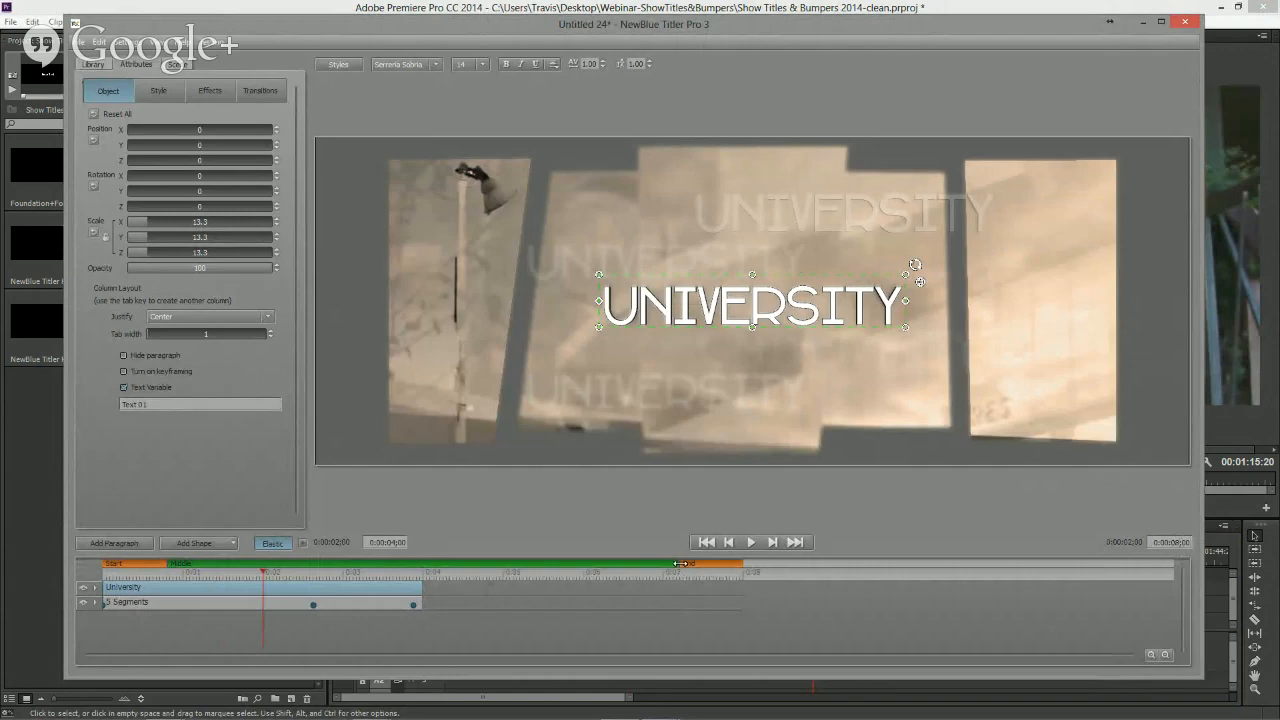
- Stretch the University text and Segments layers to the full 8-second length and expand the Segments layer
{"action": "left_click_drag", "start_coordinate": [421, 590], "coordinate": [815, 585]}
{"action": "left_click_drag", "start_coordinate": [421, 606], "coordinate": [815, 608]}
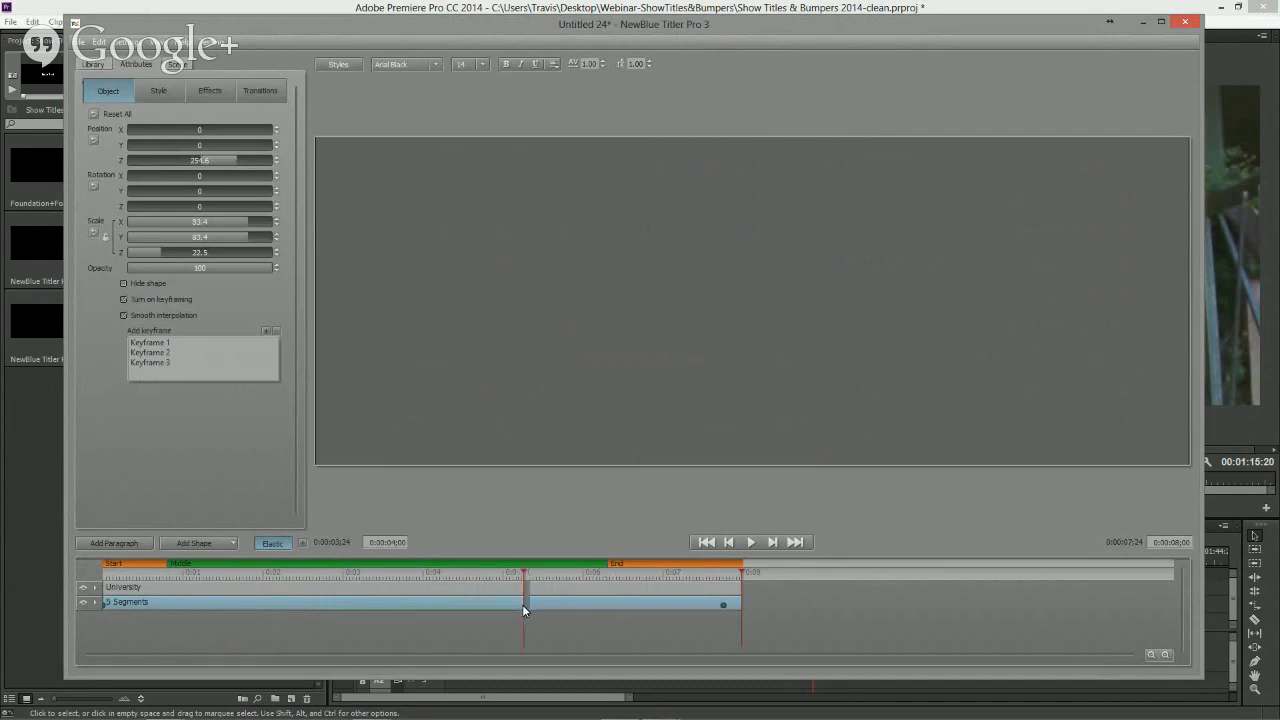
{"action": "mouse_move", "coordinate": [522, 604]}
{"action": "left_mouse_down"}
{"action": "mouse_move", "coordinate": [604, 606]}
{"action": "mouse_move", "coordinate": [545, 607]}
{"action": "mouse_move", "coordinate": [468, 573]}
{"action": "mouse_move", "coordinate": [110, 575]}
{"action": "mouse_move", "coordinate": [326, 576]}
{"action": "left_mouse_up"}
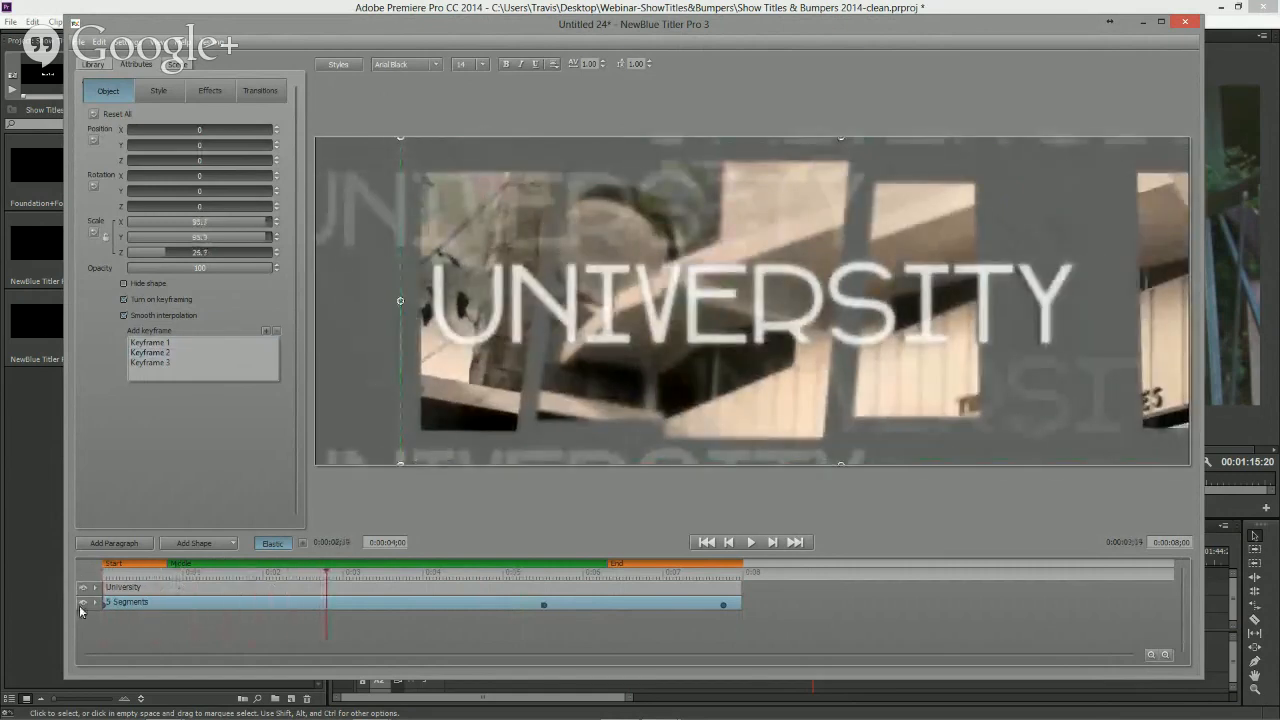
{"action": "left_click", "coordinate": [95, 602]}
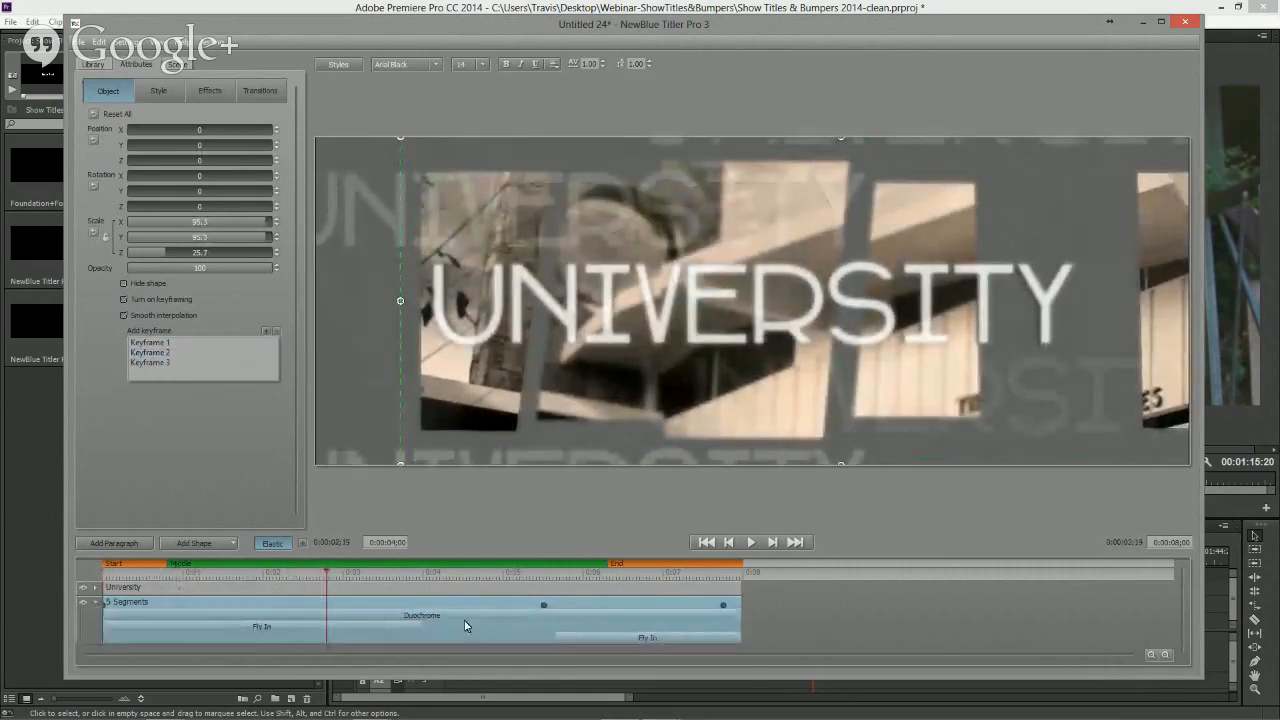
- Move the start of the Middle section to about 0:00:02, lengthening the opening Fly In transition
{"action": "left_click_drag", "start_coordinate": [330, 588], "coordinate": [427, 588]}
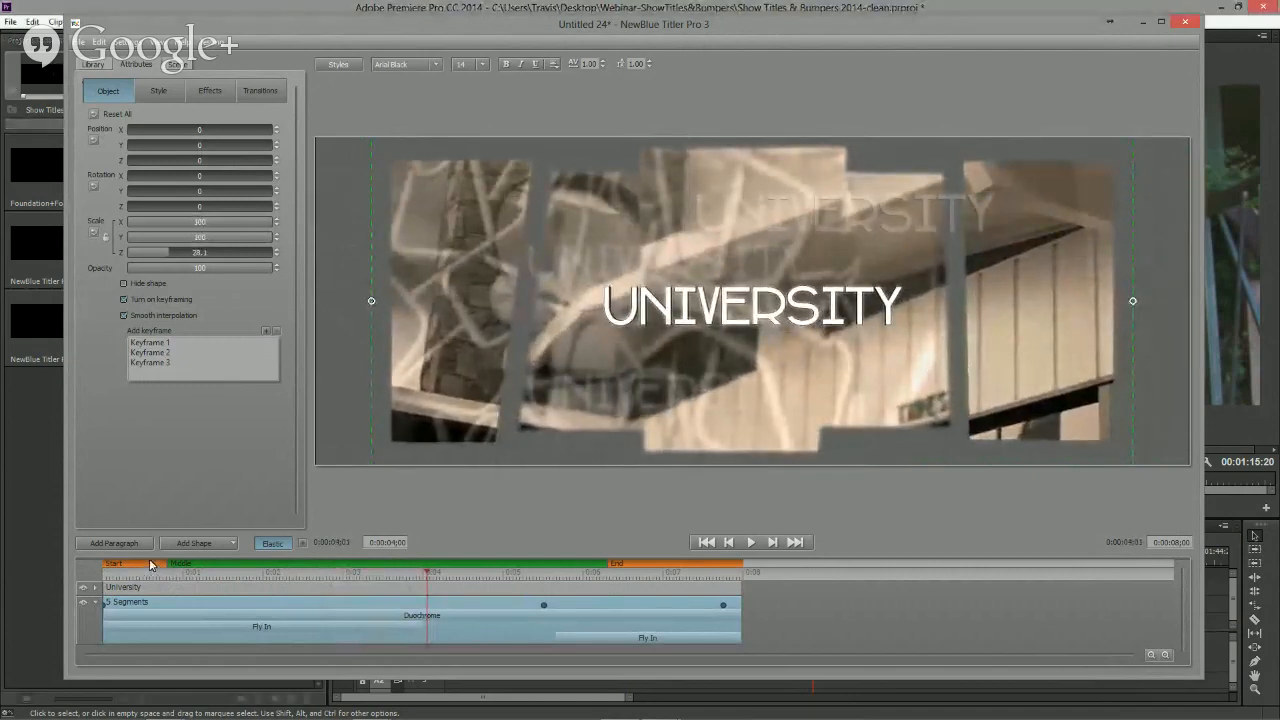
{"action": "mouse_move", "coordinate": [200, 570]}
{"action": "left_mouse_down"}
{"action": "mouse_move", "coordinate": [432, 568]}
{"action": "mouse_move", "coordinate": [178, 581]}
{"action": "left_mouse_up"}
{"action": "left_click", "coordinate": [328, 570]}
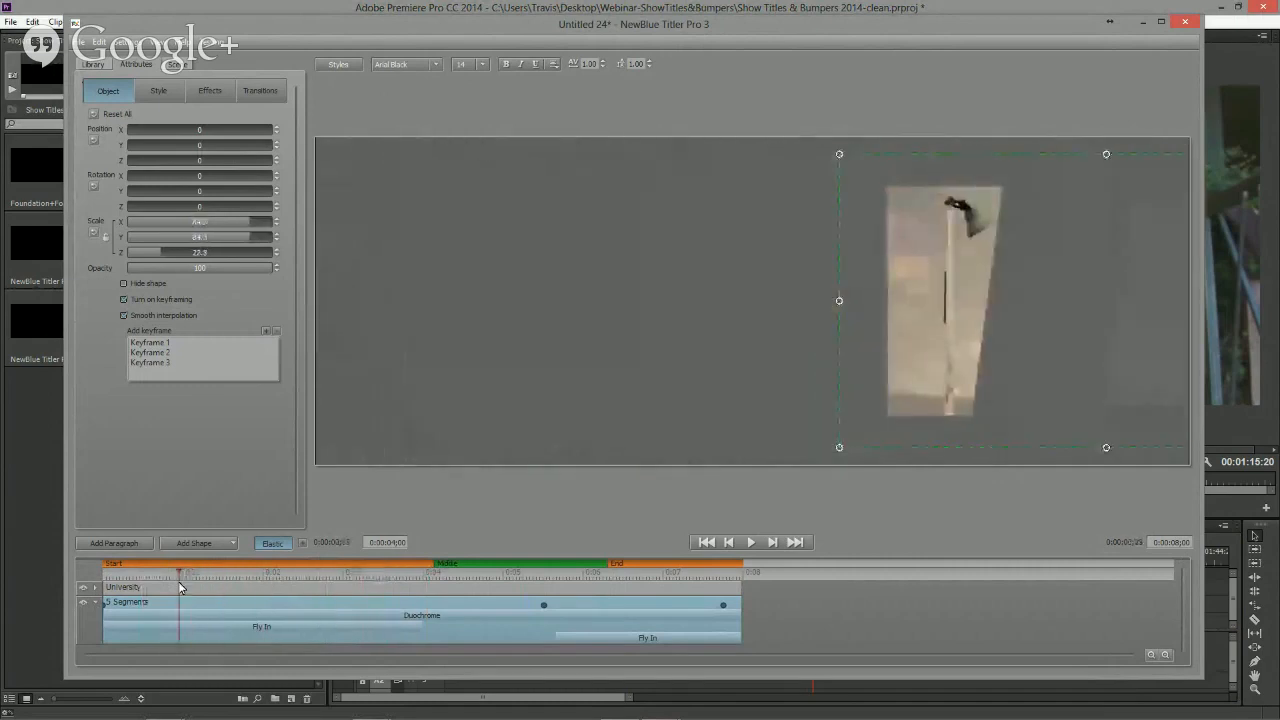
{"action": "key", "text": "space"}
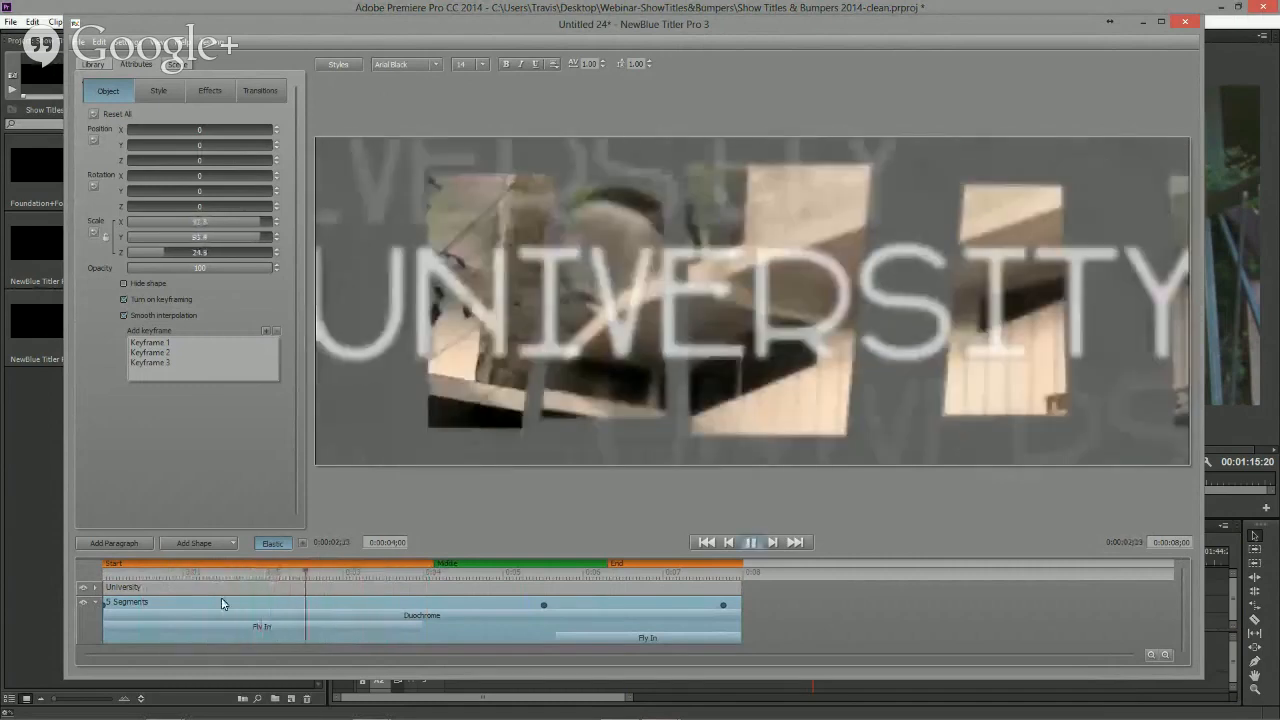
{"action": "key", "text": "space"}
{"action": "left_click", "coordinate": [262, 625]}
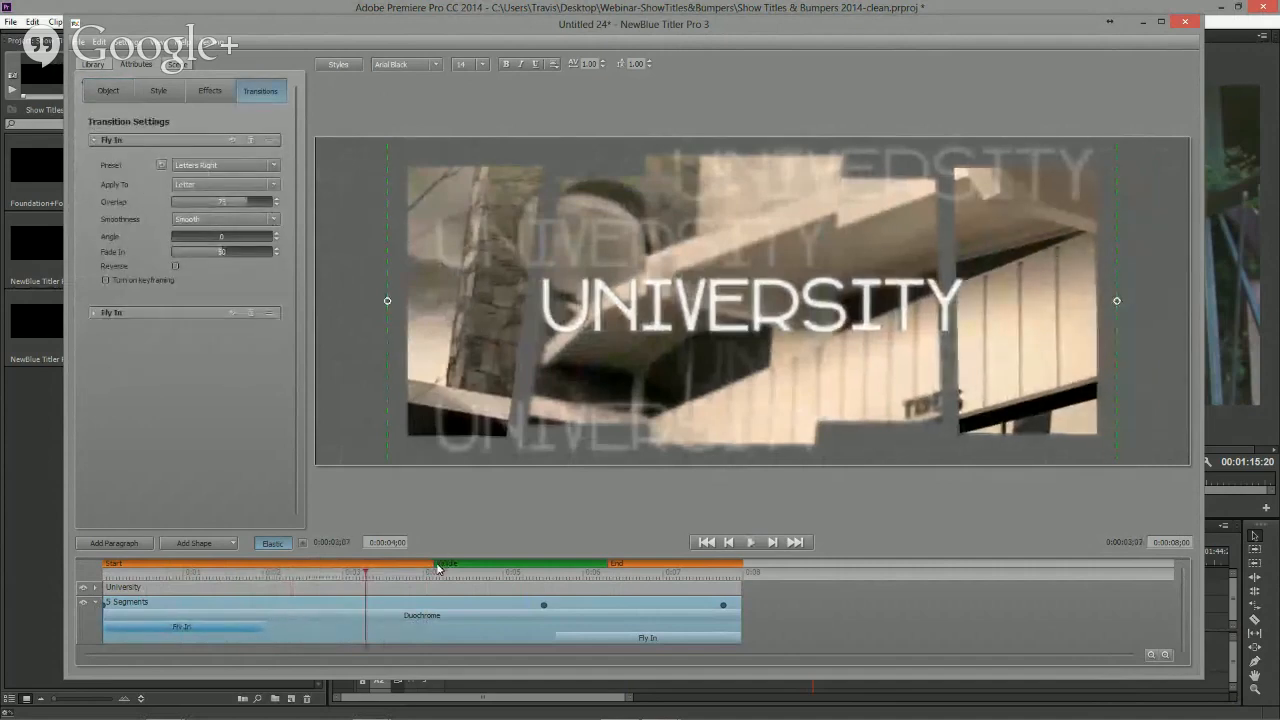
{"action": "left_click_drag", "start_coordinate": [436, 563], "coordinate": [268, 563]}
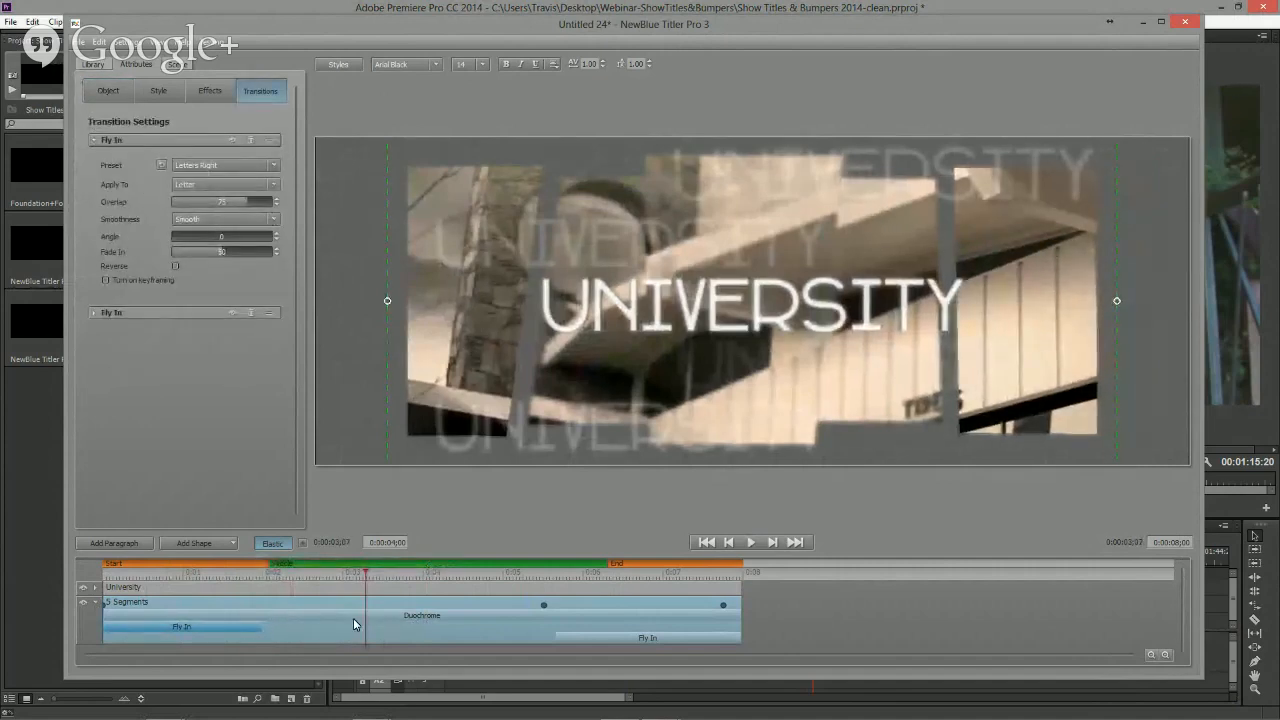
- Shift the Segments keyframe and the closing Fly In transition later, to about 0:00:06
{"action": "left_click", "coordinate": [515, 578]}
{"action": "key", "text": "space"}
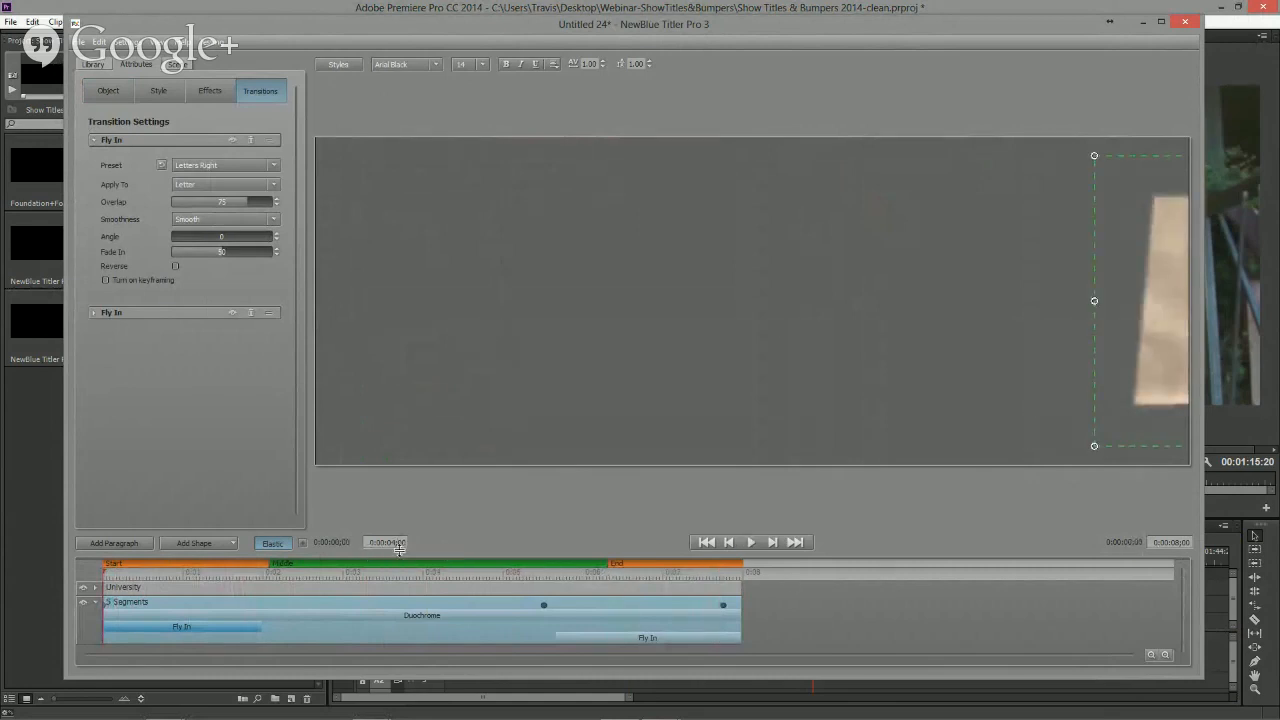
{"action": "left_click", "coordinate": [544, 608]}
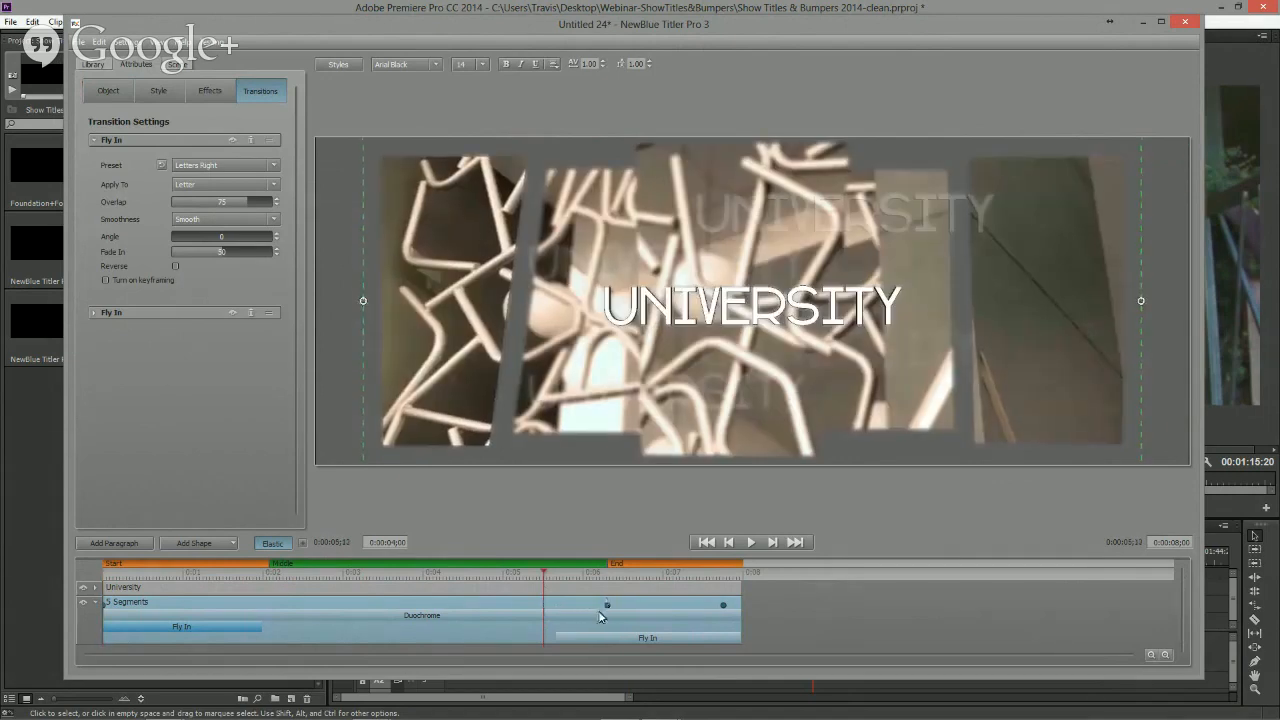
{"action": "left_click", "coordinate": [567, 630]}
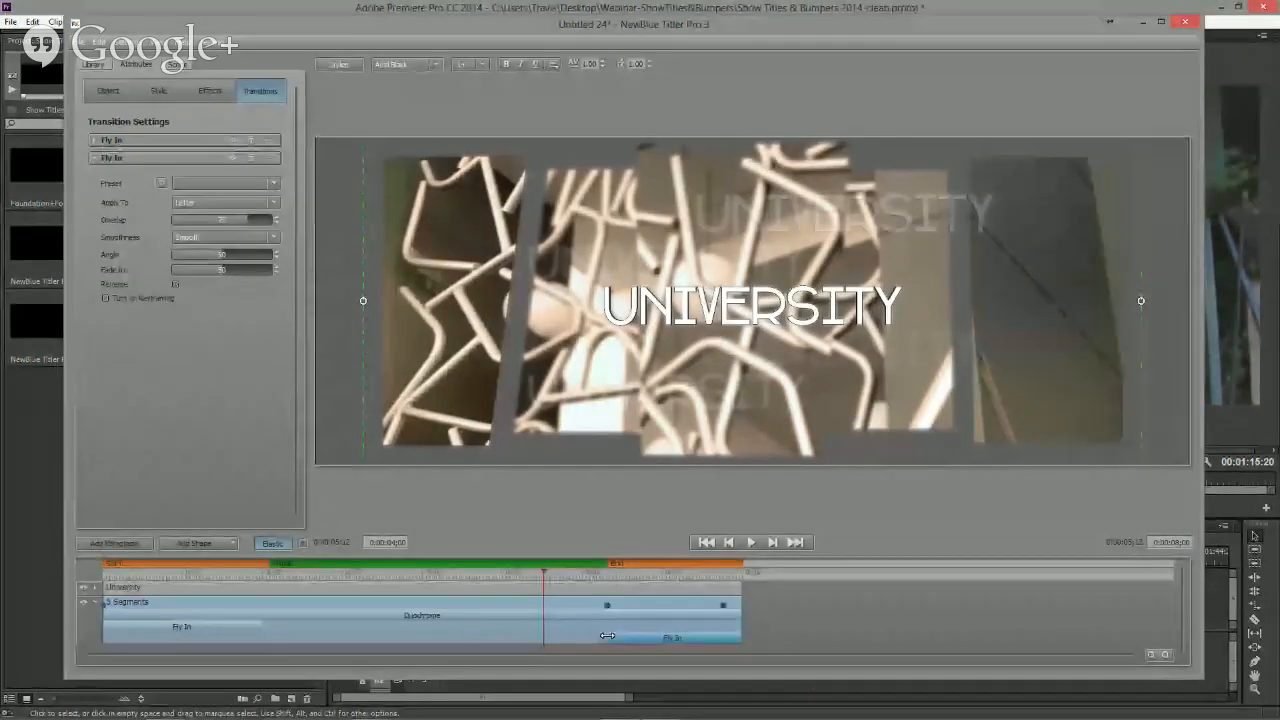
- Close Title Designer, applying the University changes to the template
{"action": "left_click", "coordinate": [535, 578]}
{"action": "left_click_drag", "start_coordinate": [535, 578], "coordinate": [421, 584]}
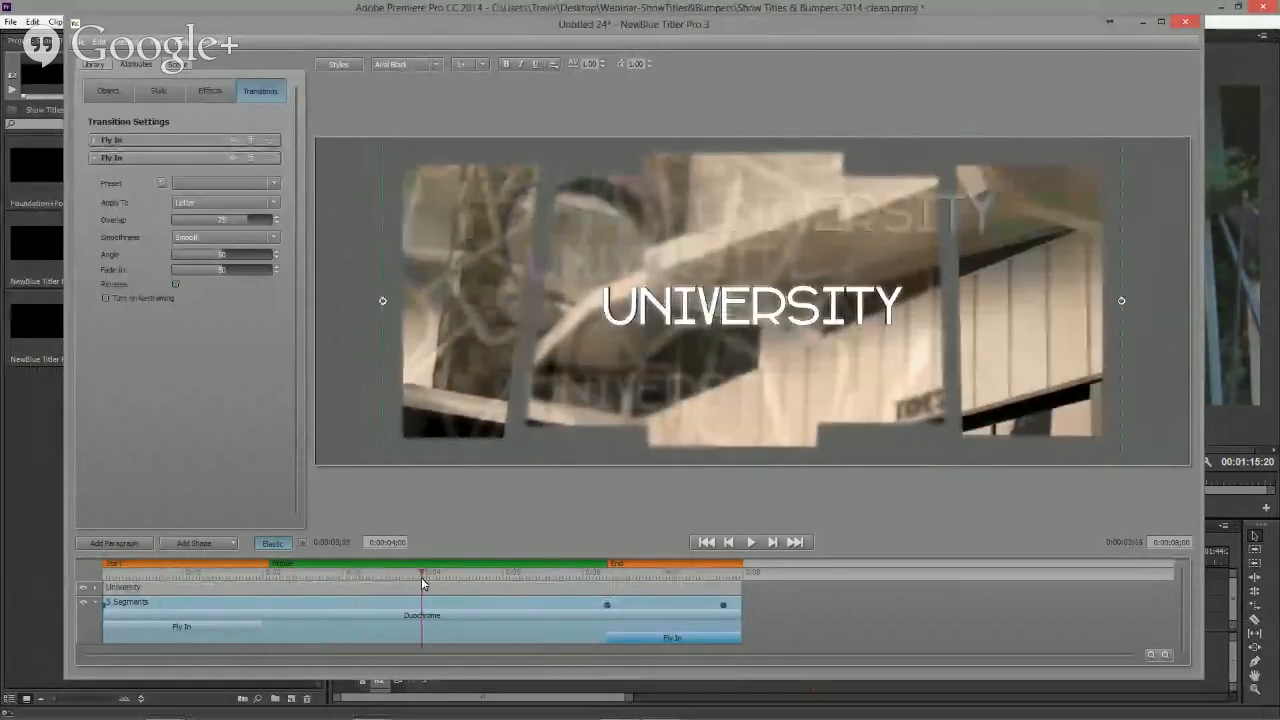
{"action": "left_click", "coordinate": [1185, 22]}
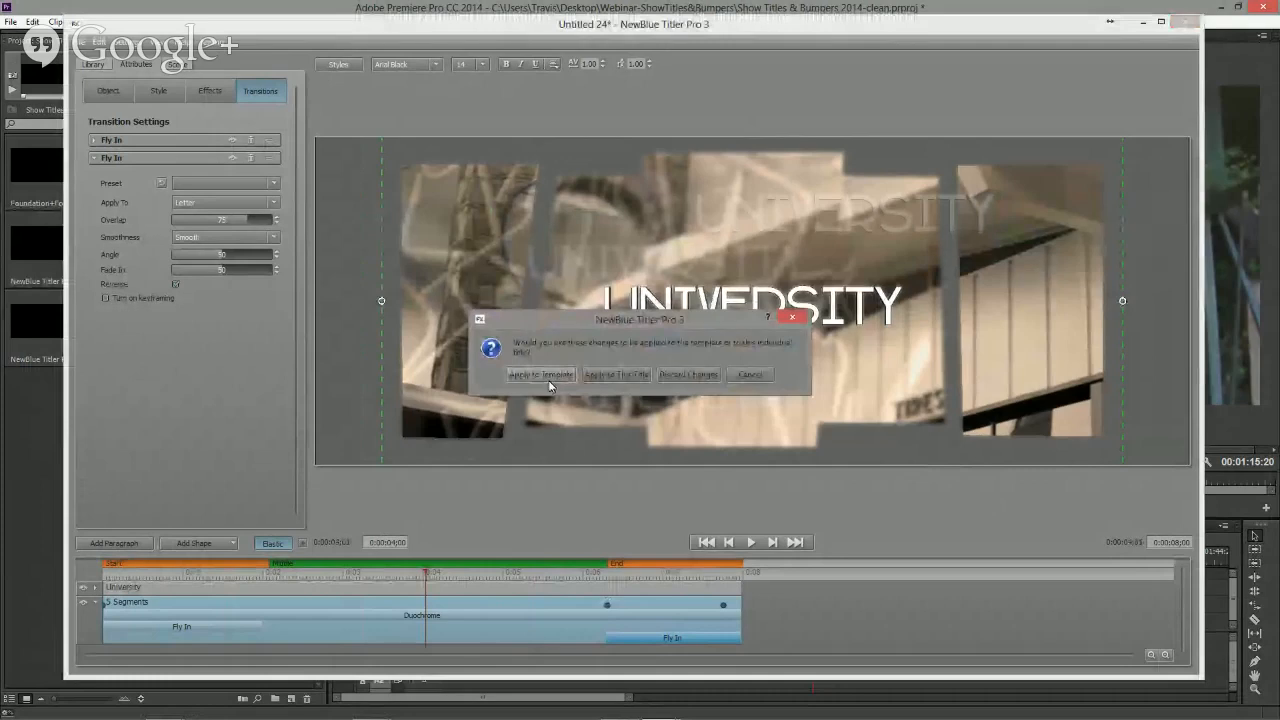
{"action": "left_click", "coordinate": [613, 376]}
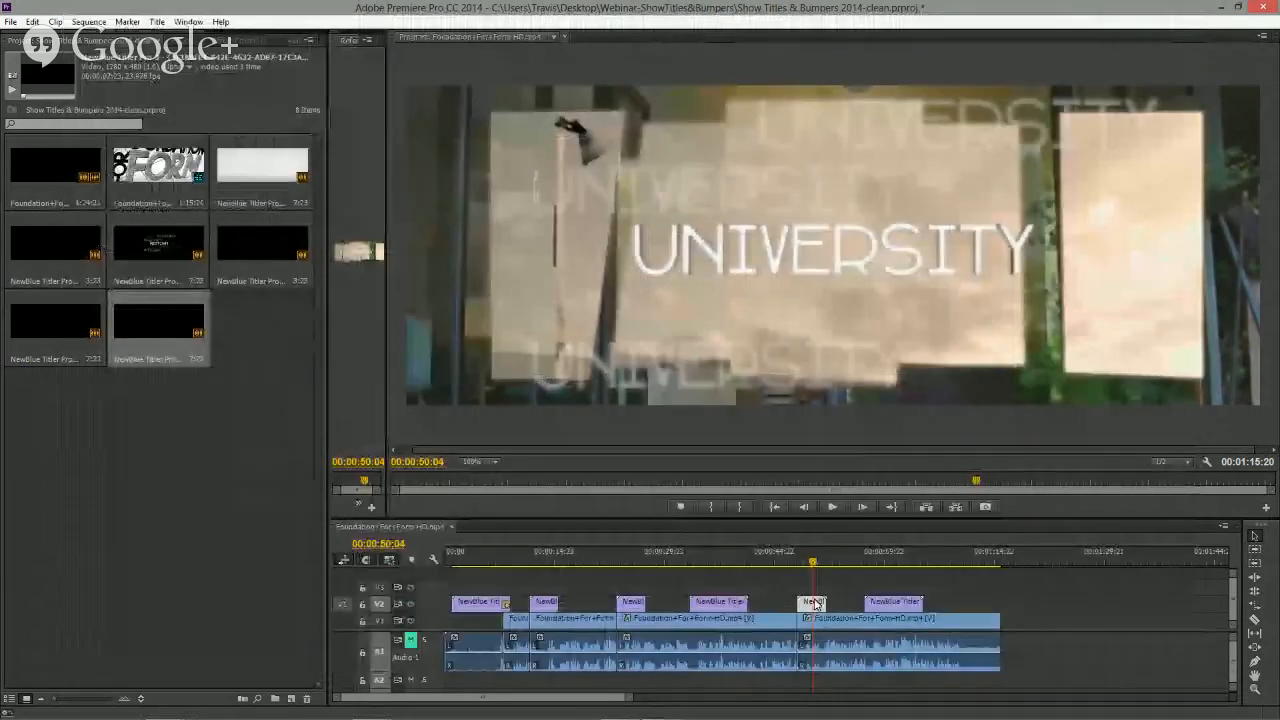
- Preview the University title in the sequence
{"action": "left_click", "coordinate": [808, 564]}
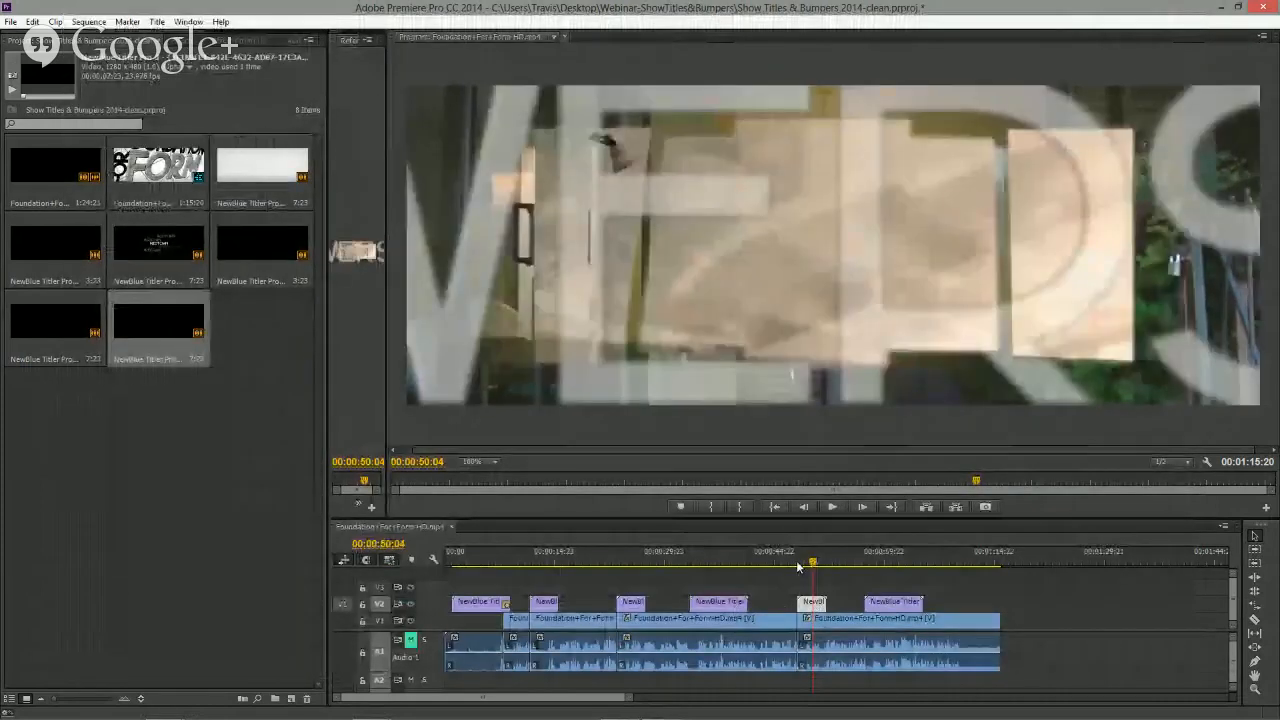
{"action": "left_click_drag", "start_coordinate": [814, 564], "coordinate": [791, 565]}
{"action": "key", "text": "space"}
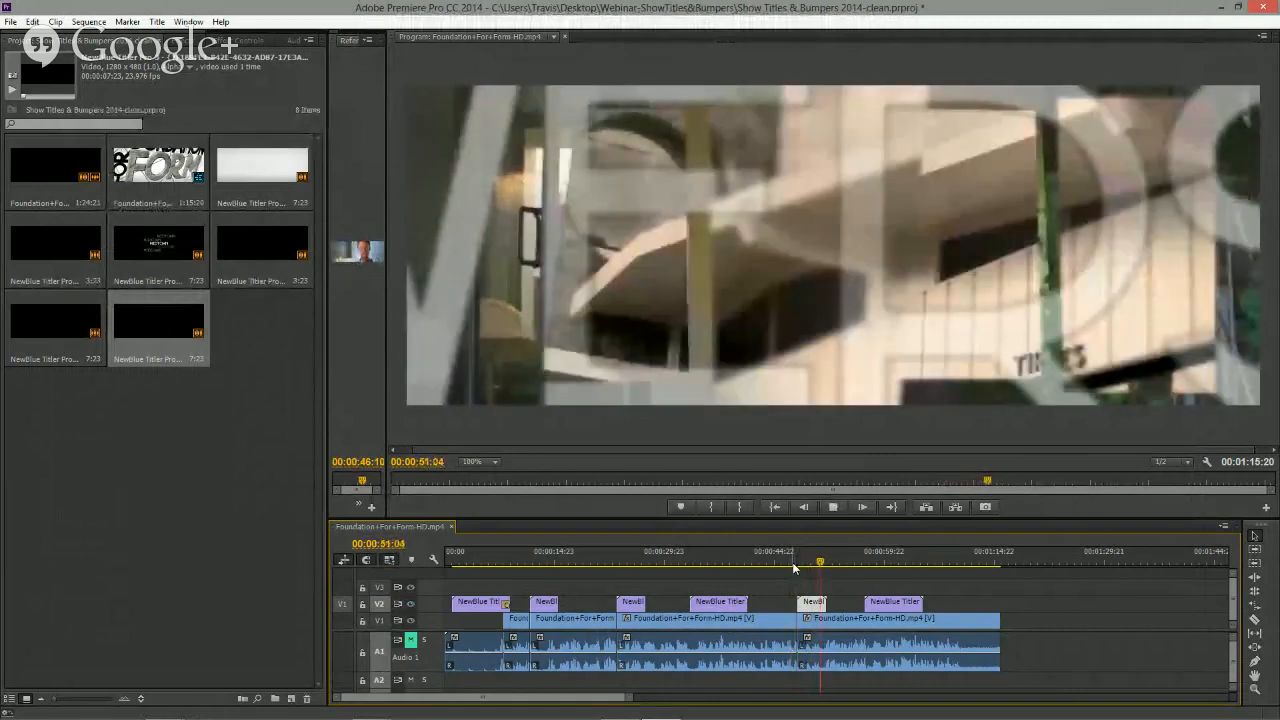
{"action": "key", "text": "space"}
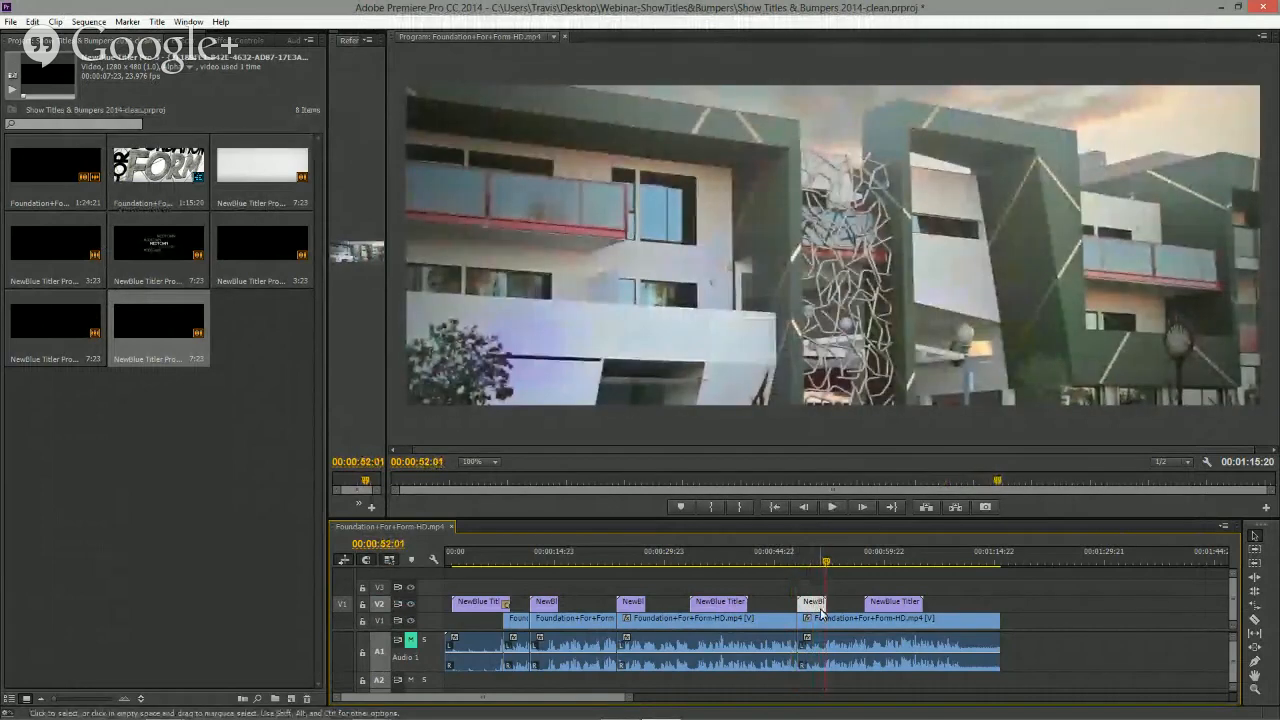
- Move the final title clip later along the V2 track
{"action": "left_click_drag", "start_coordinate": [893, 602], "coordinate": [962, 606]}
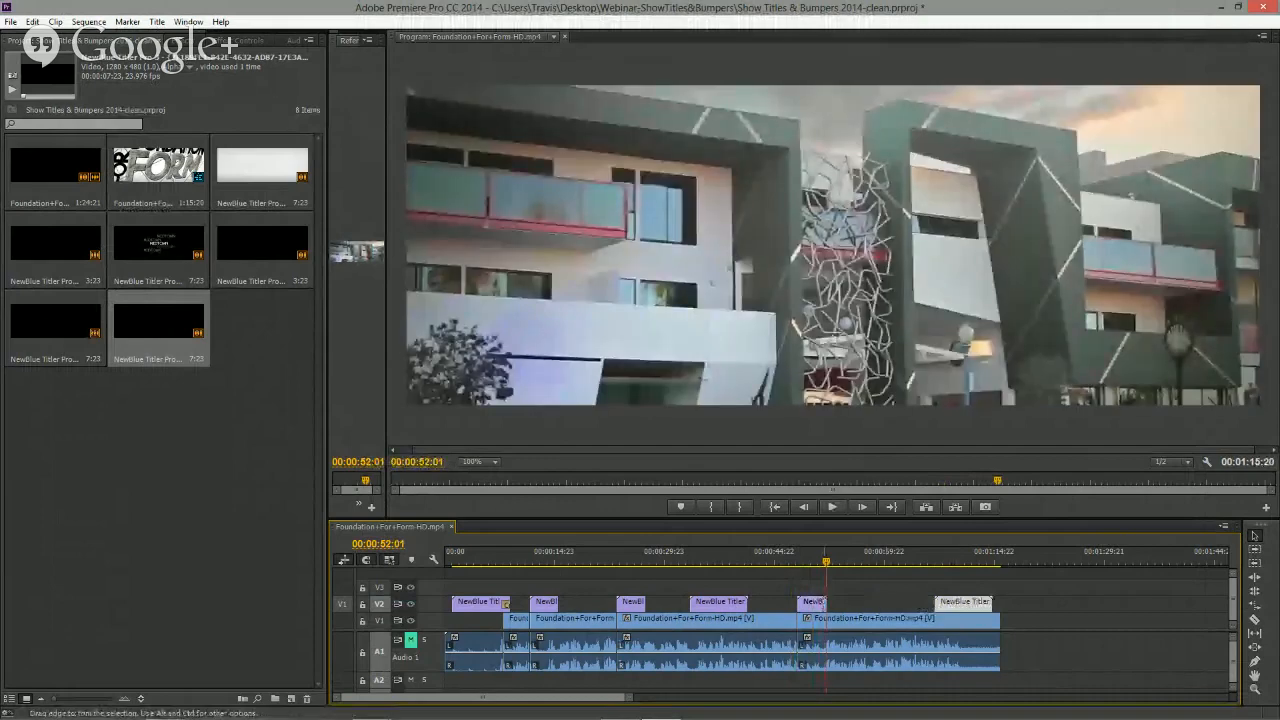
{"action": "left_click_drag", "start_coordinate": [825, 603], "coordinate": [875, 604]}
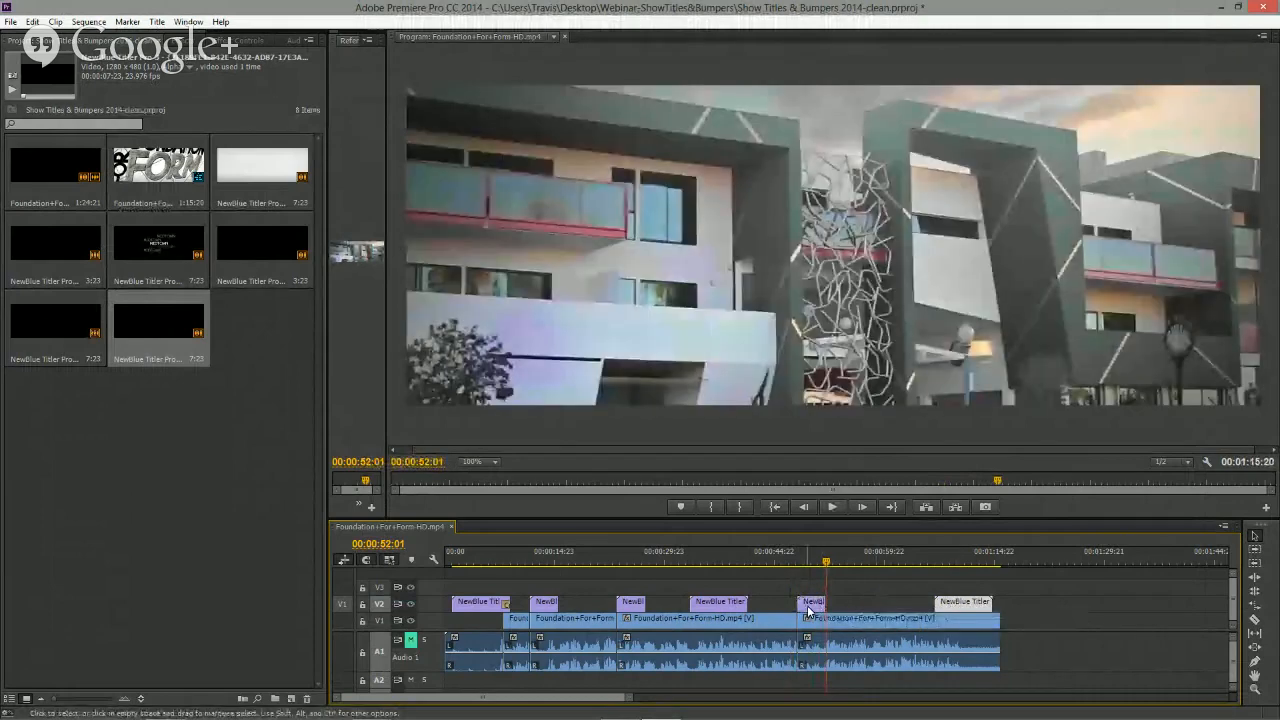
- Change the University clip's duration in Quick Edit and lengthen the clip on the timeline to about 0:00:59
{"action": "double_click", "coordinate": [812, 602]}
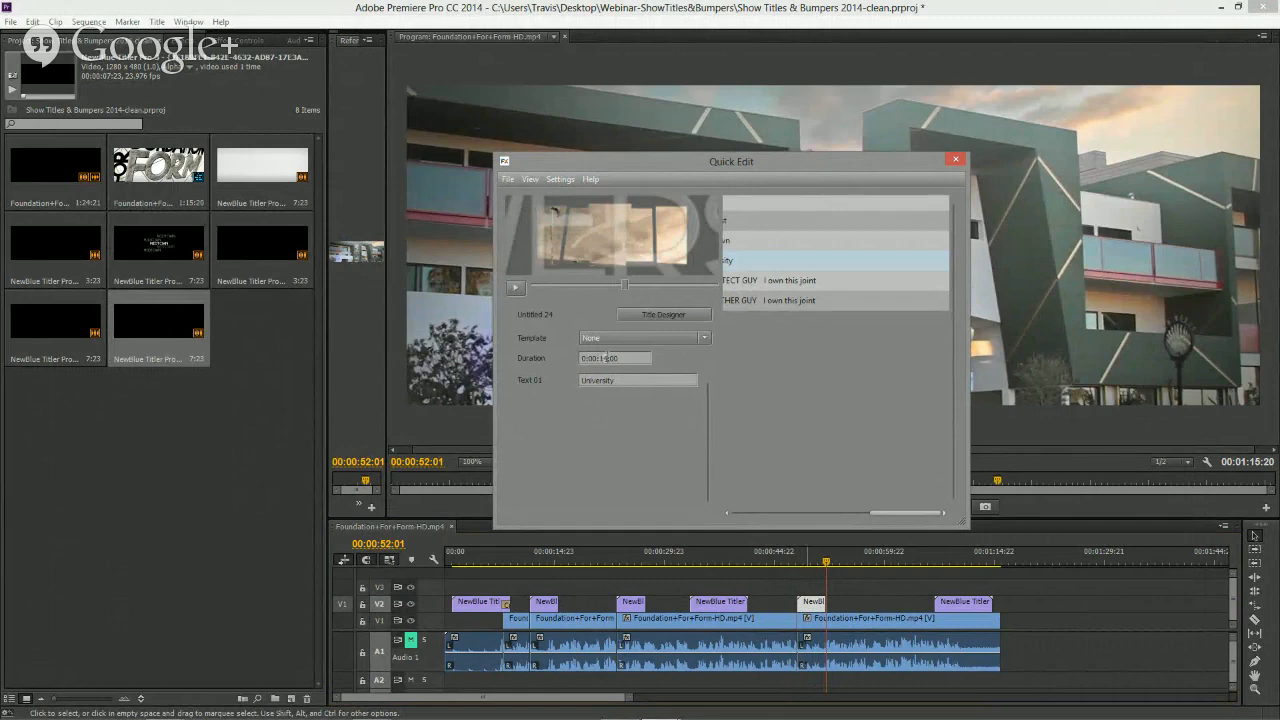
{"action": "key", "text": "Delete"}
{"action": "type", "text": "2"}
{"action": "left_click", "coordinate": [955, 161]}
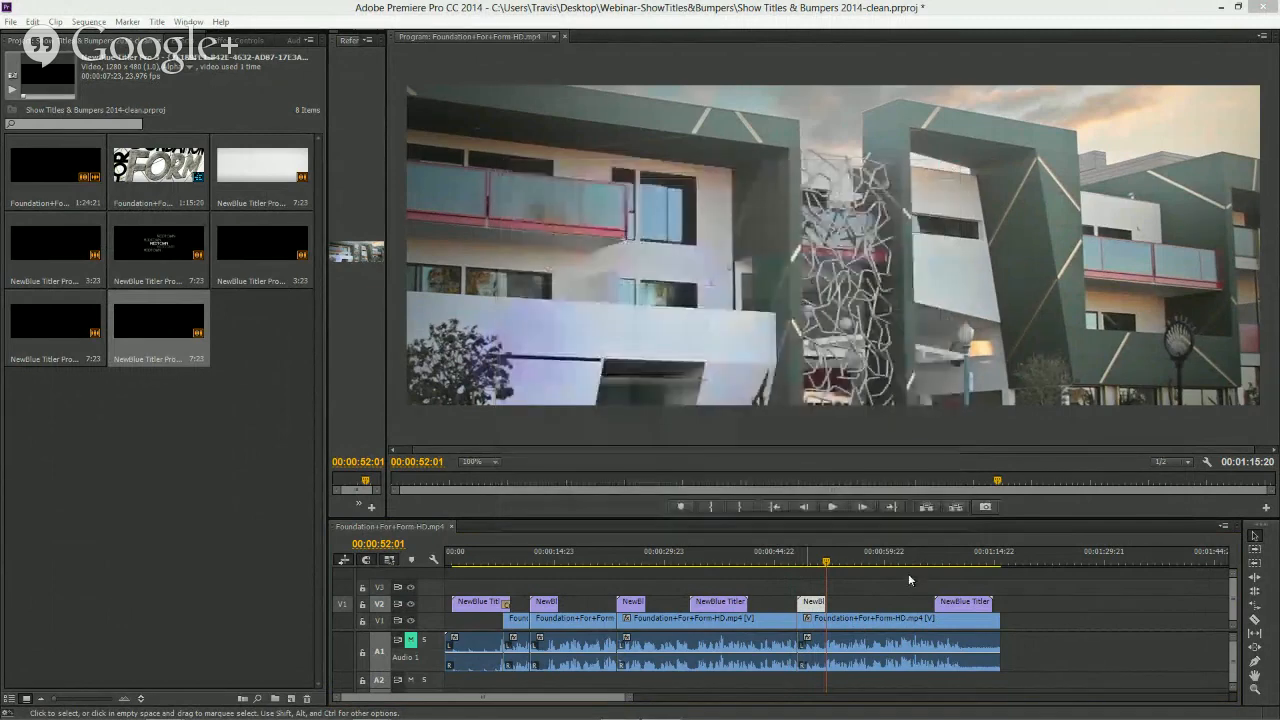
{"action": "left_click_drag", "start_coordinate": [825, 601], "coordinate": [880, 601]}
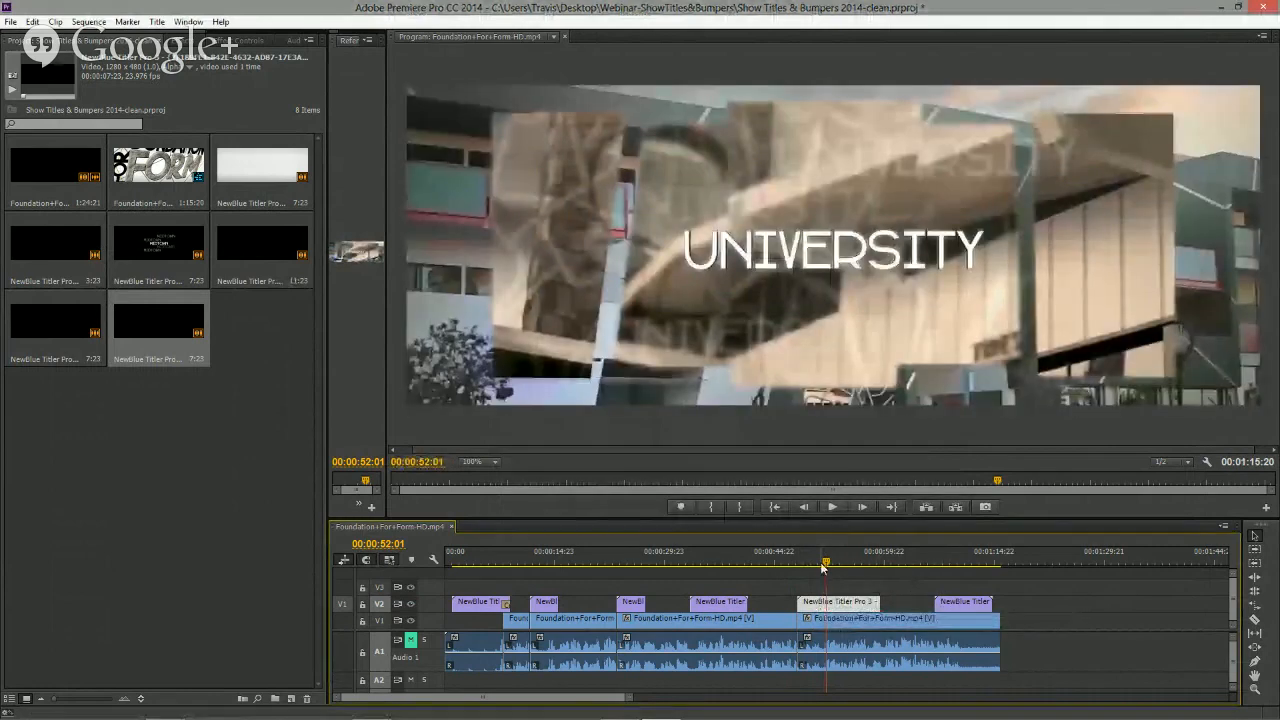
- Play back the sequence from before the University title and return to the opening bumper
{"action": "left_click", "coordinate": [780, 563]}
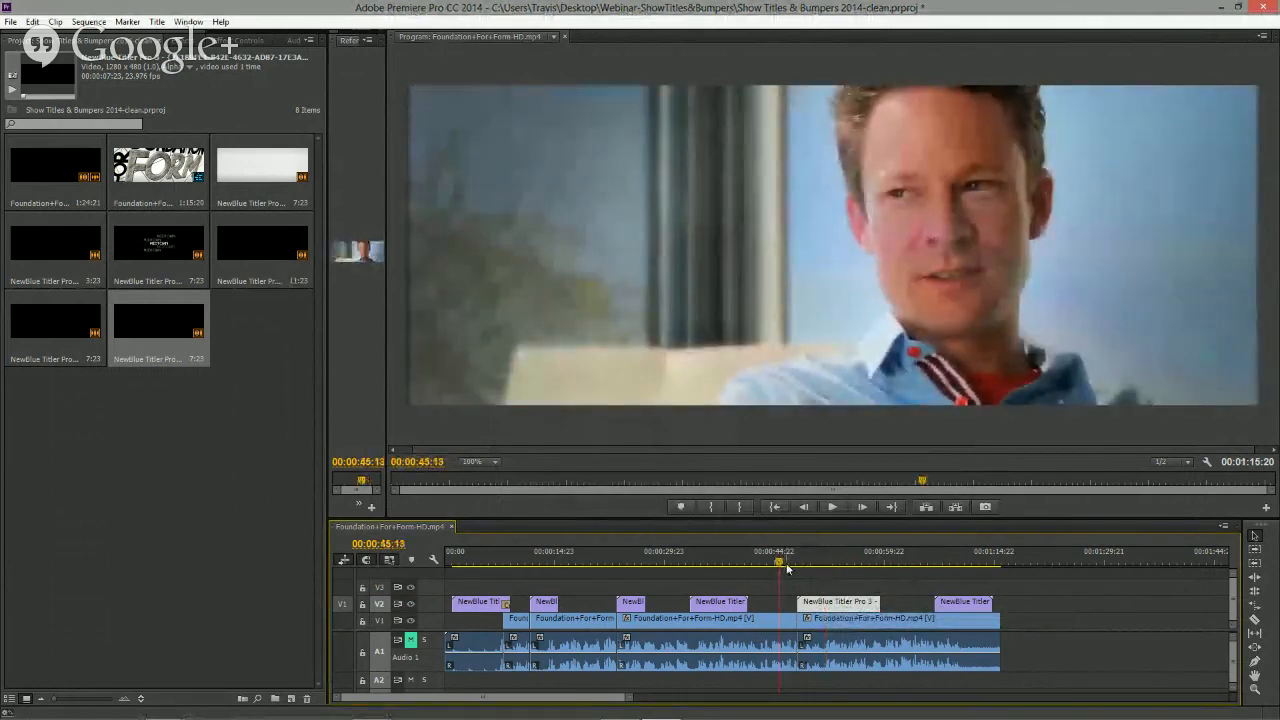
{"action": "key", "text": "space"}
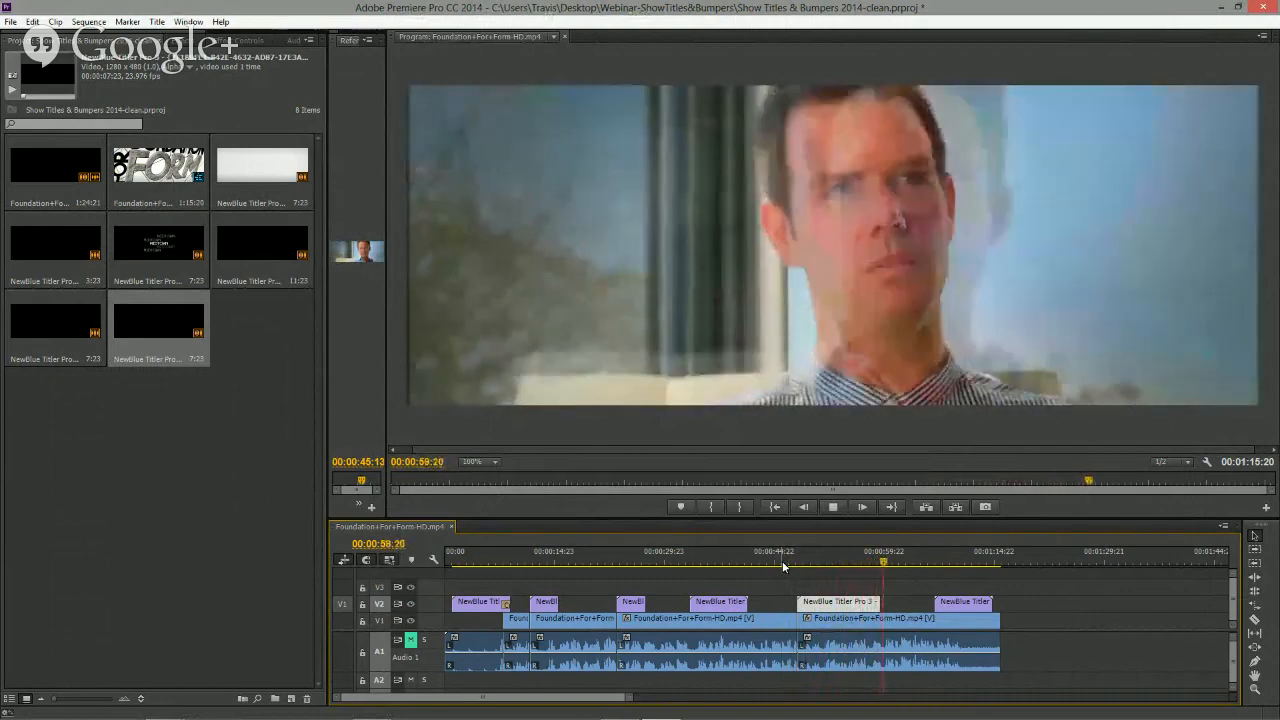
{"action": "key", "text": "space"}
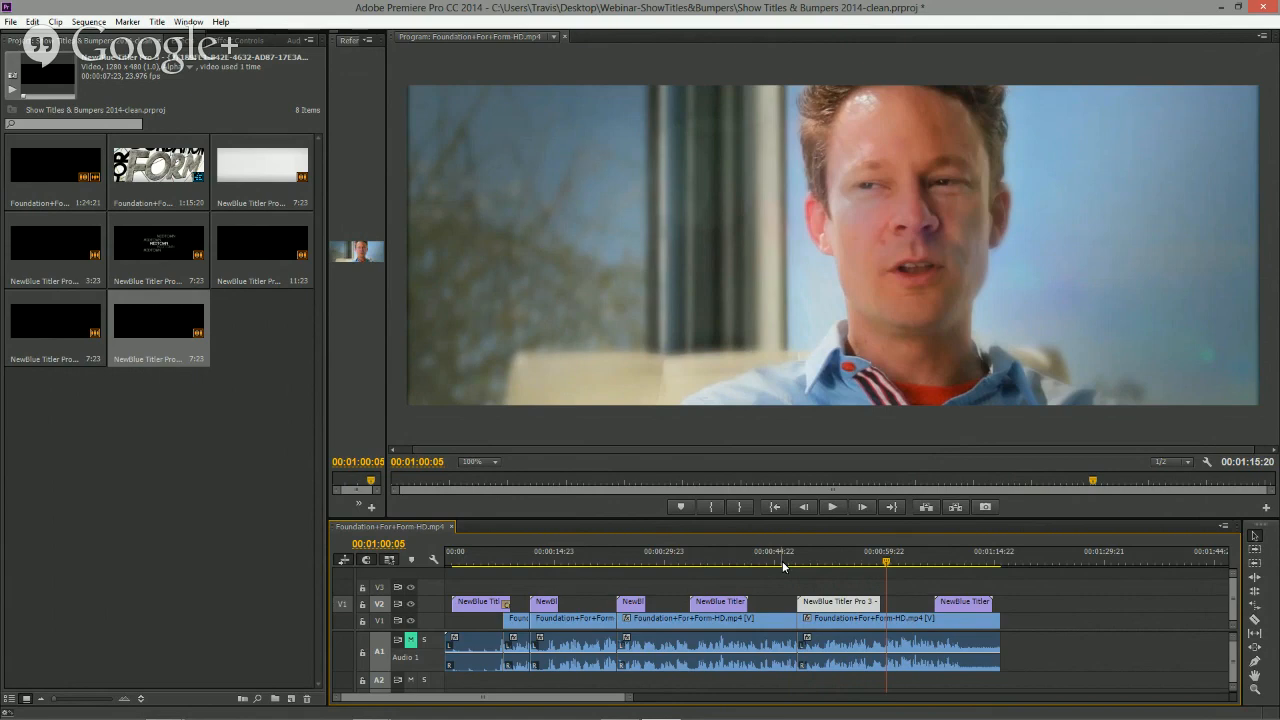
{"action": "left_click", "coordinate": [488, 561]}
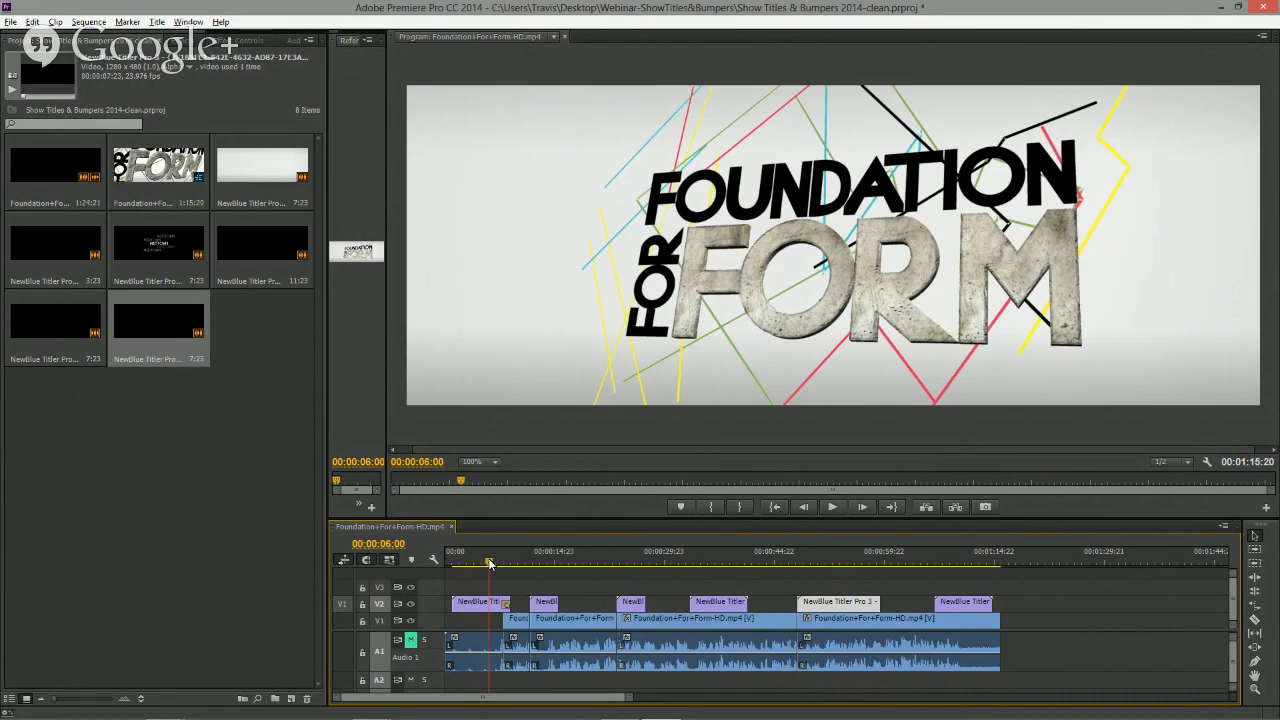
- Switch to the PowerPoint slide show and advance to the next slide
{"action": "key", "text": "alt+Tab"}
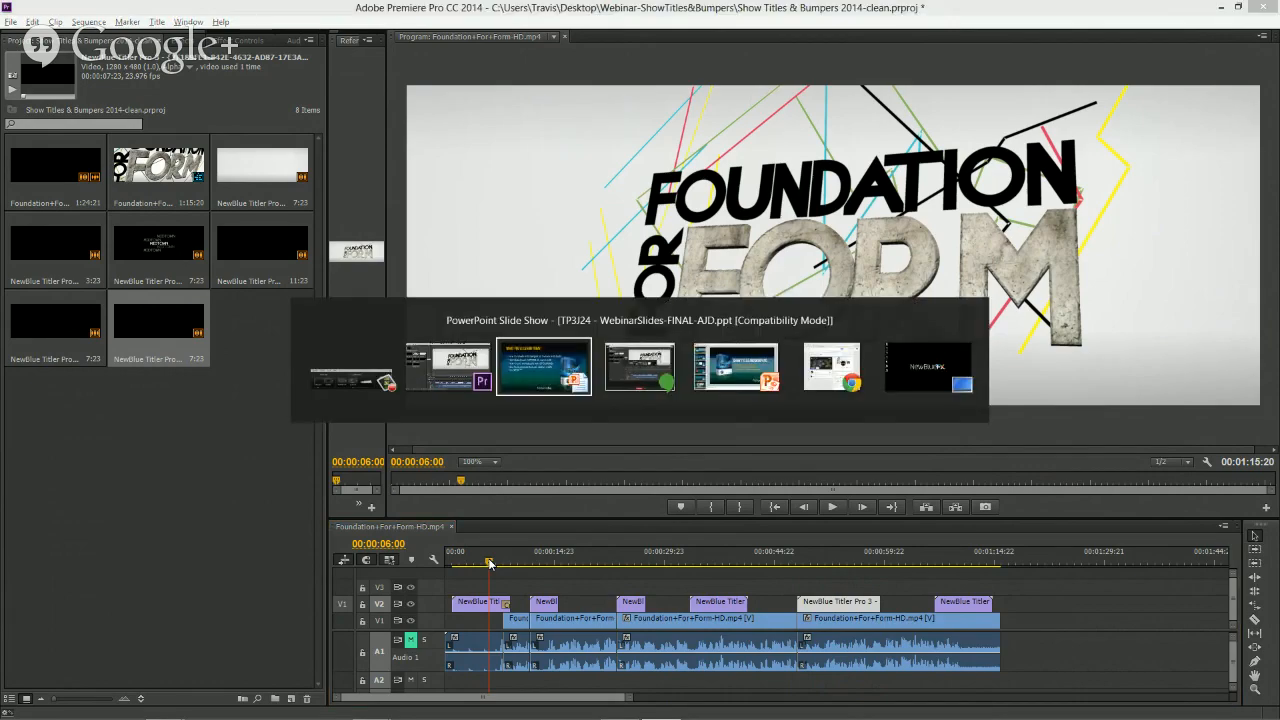
{"action": "key", "text": "Right"}
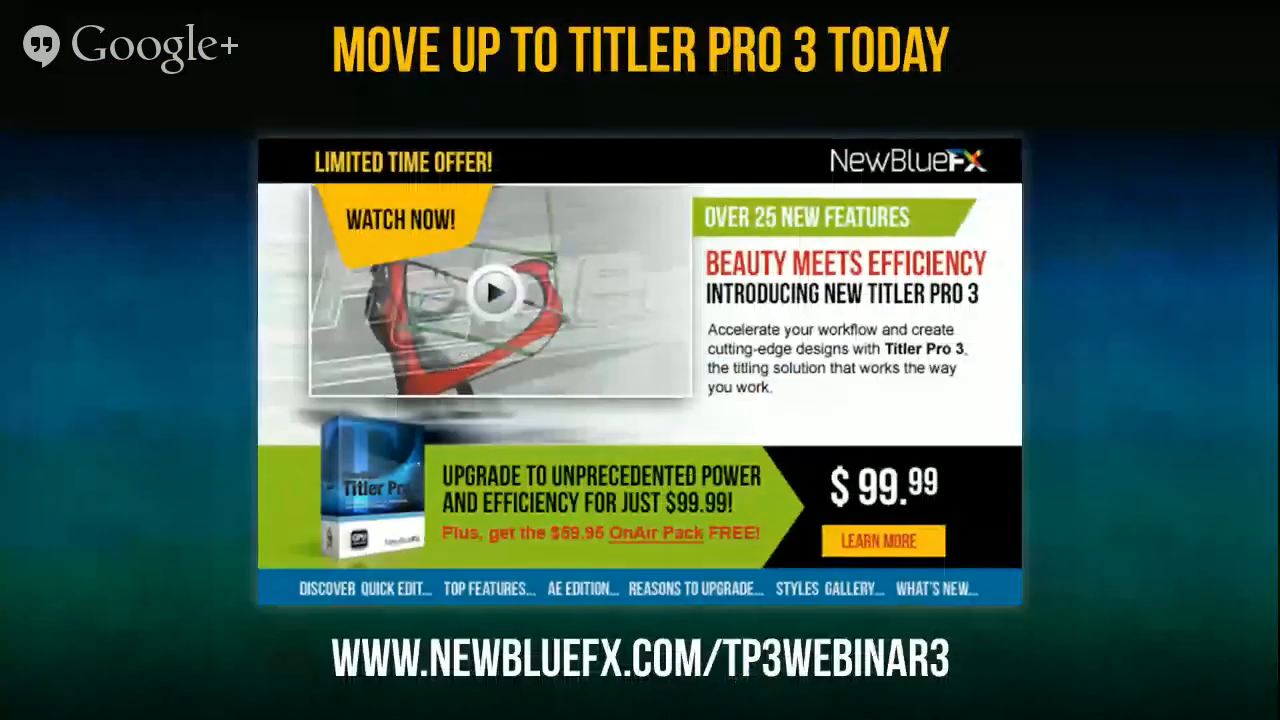